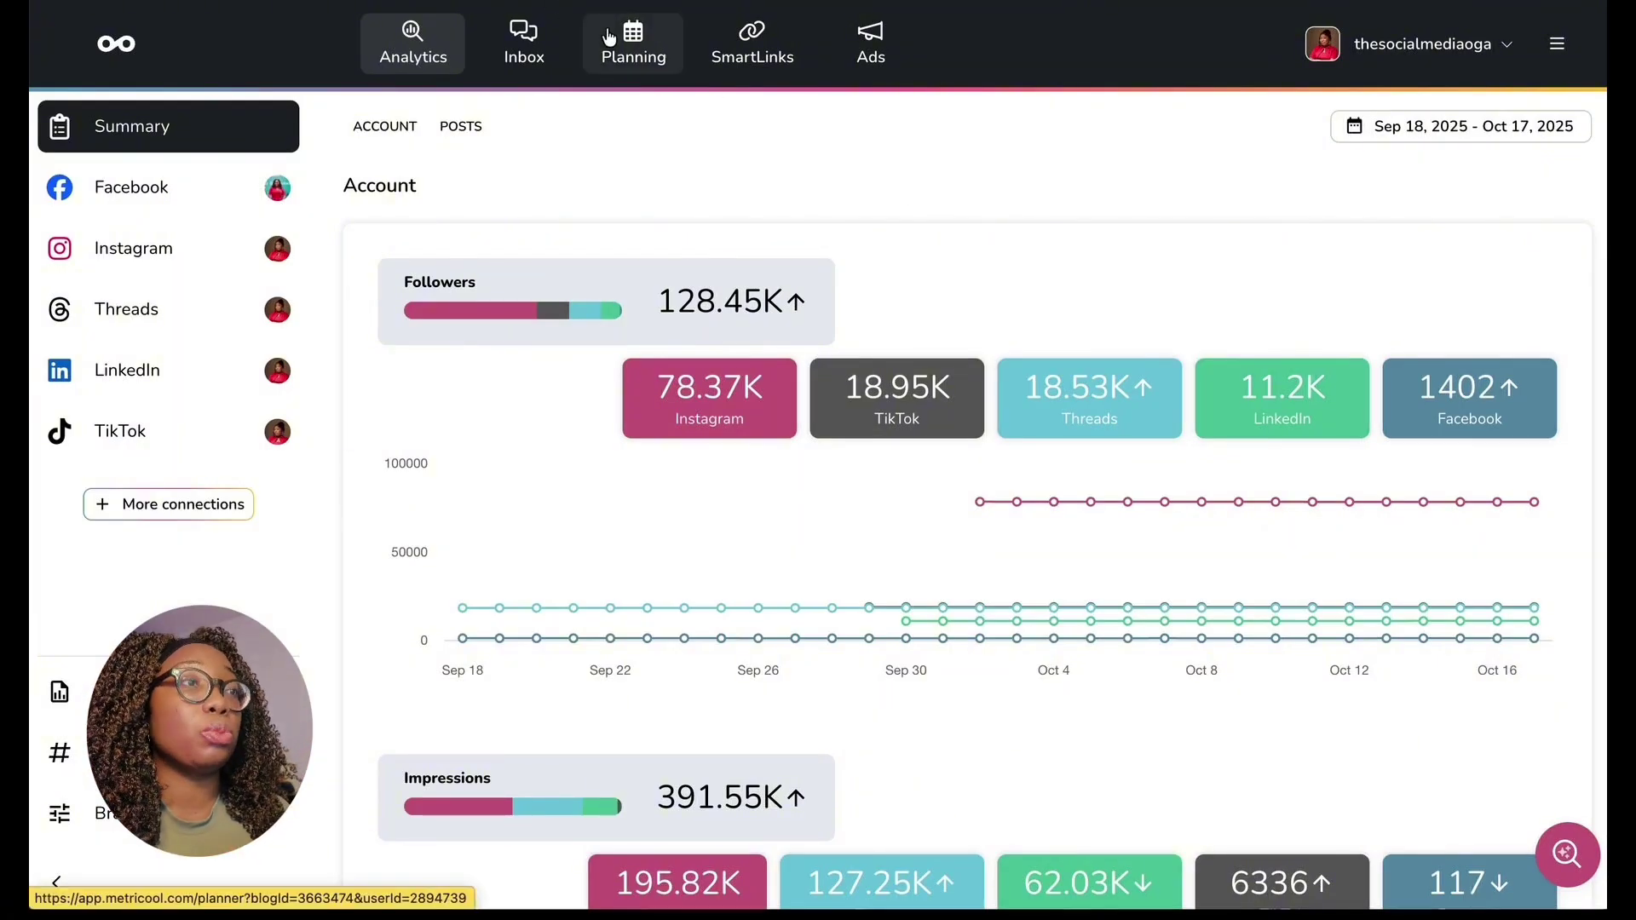
{"action": "scroll", "coordinate": [820, 405], "scroll_direction": "down", "scroll_amount": 5}
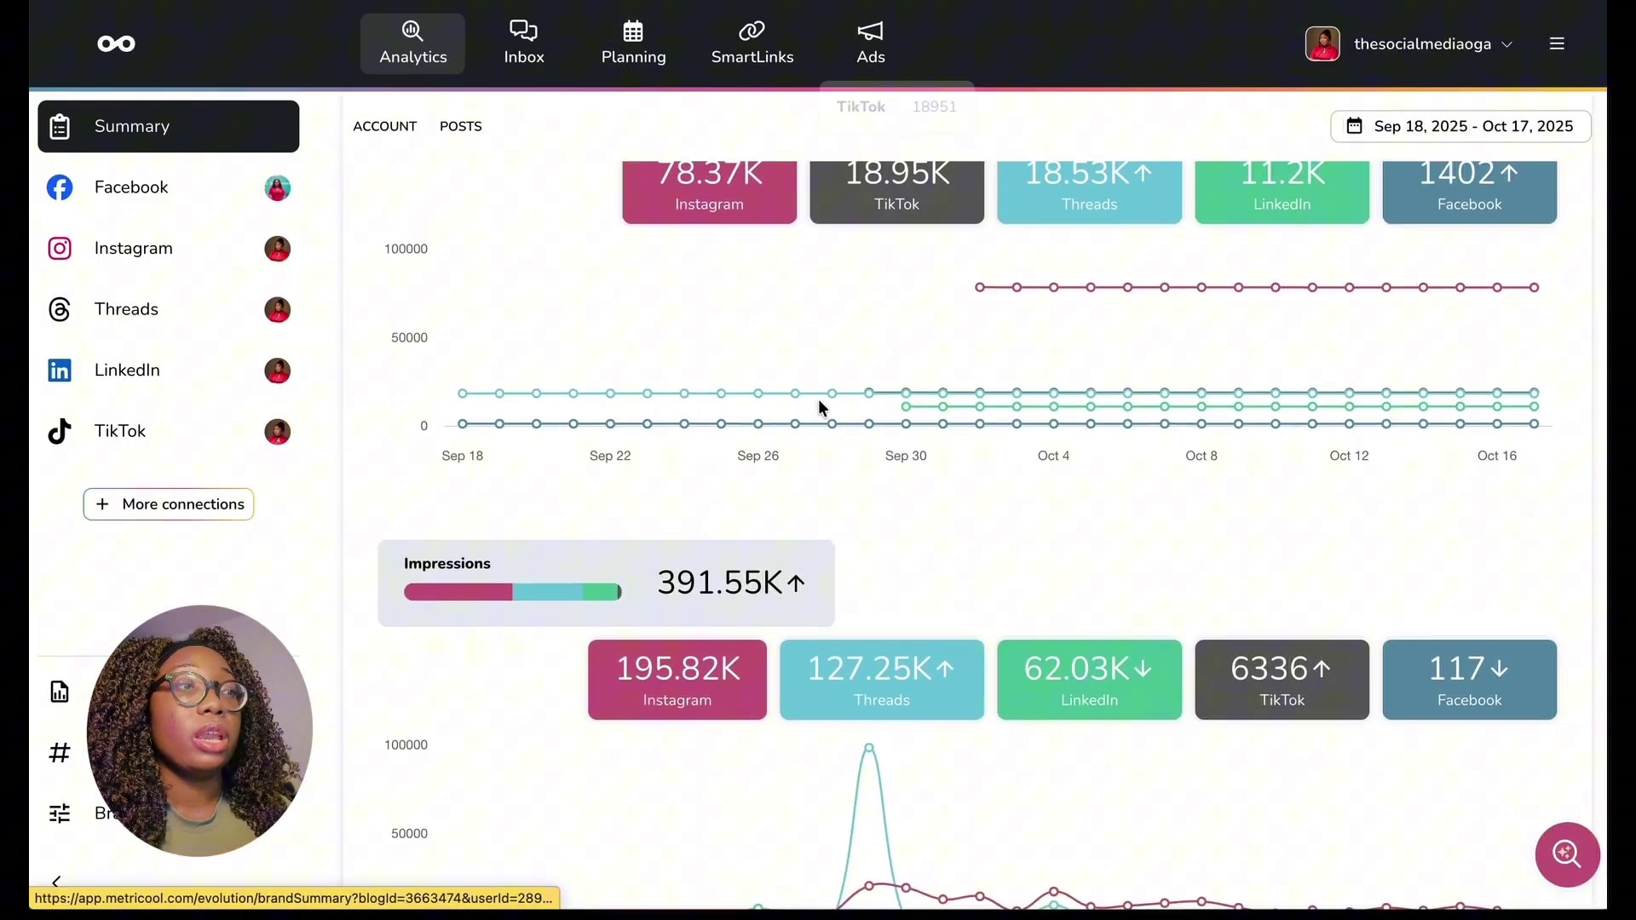
{"action": "scroll", "coordinate": [820, 404], "scroll_direction": "up", "scroll_amount": 5}
{"action": "scroll", "coordinate": [823, 404], "scroll_direction": "down", "scroll_amount": 10}
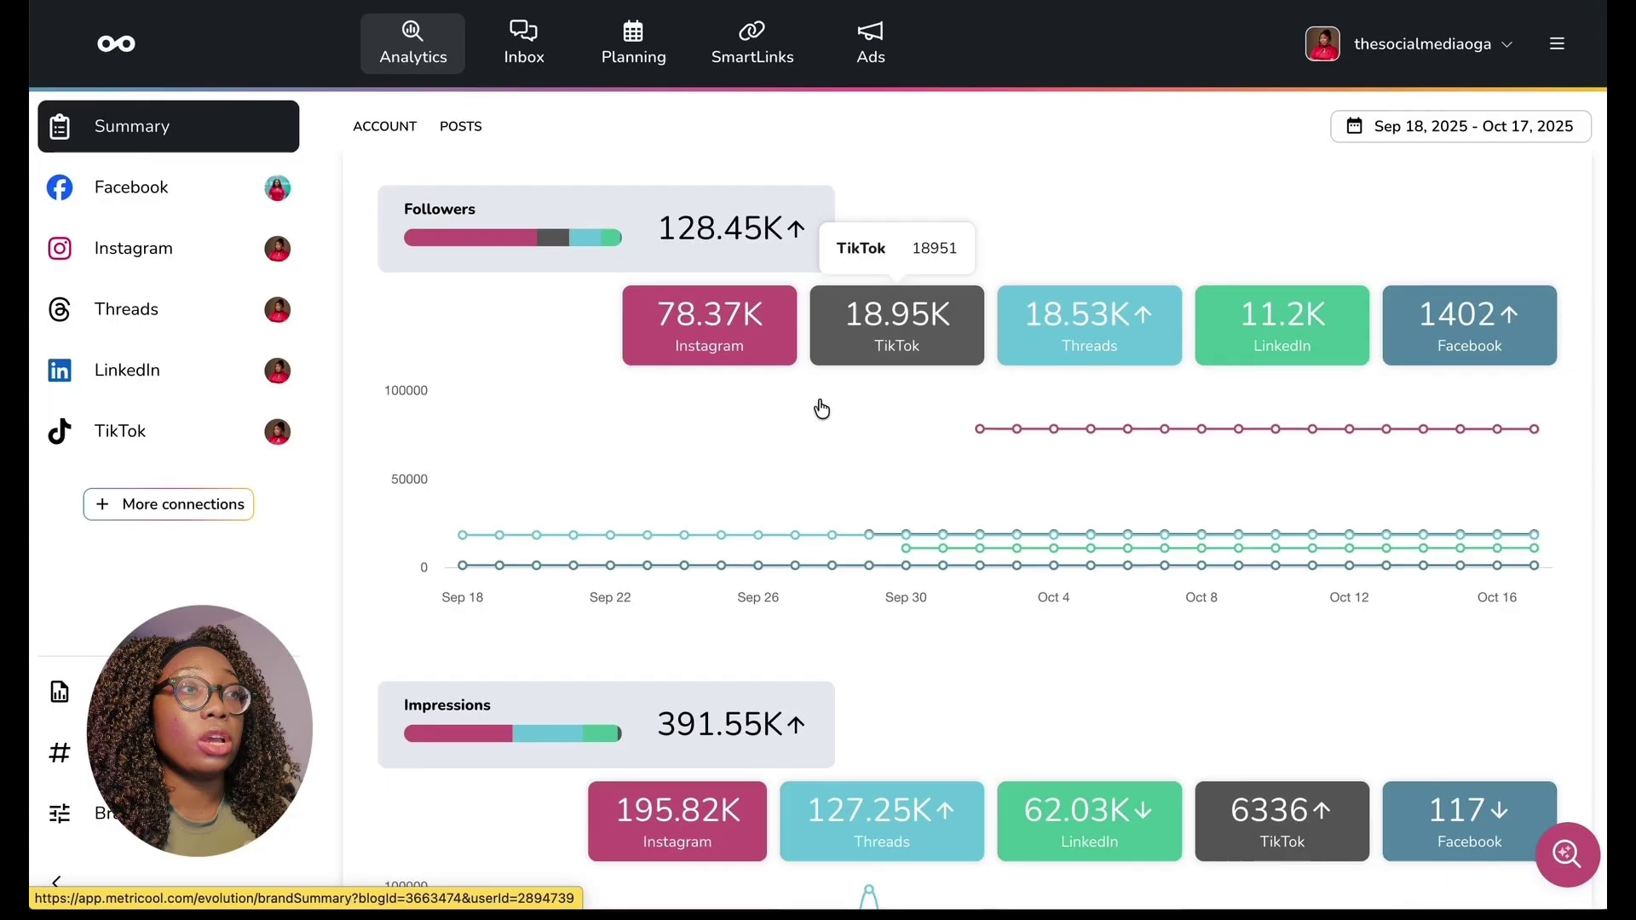
{"action": "scroll", "coordinate": [822, 392], "scroll_direction": "down", "scroll_amount": 4}
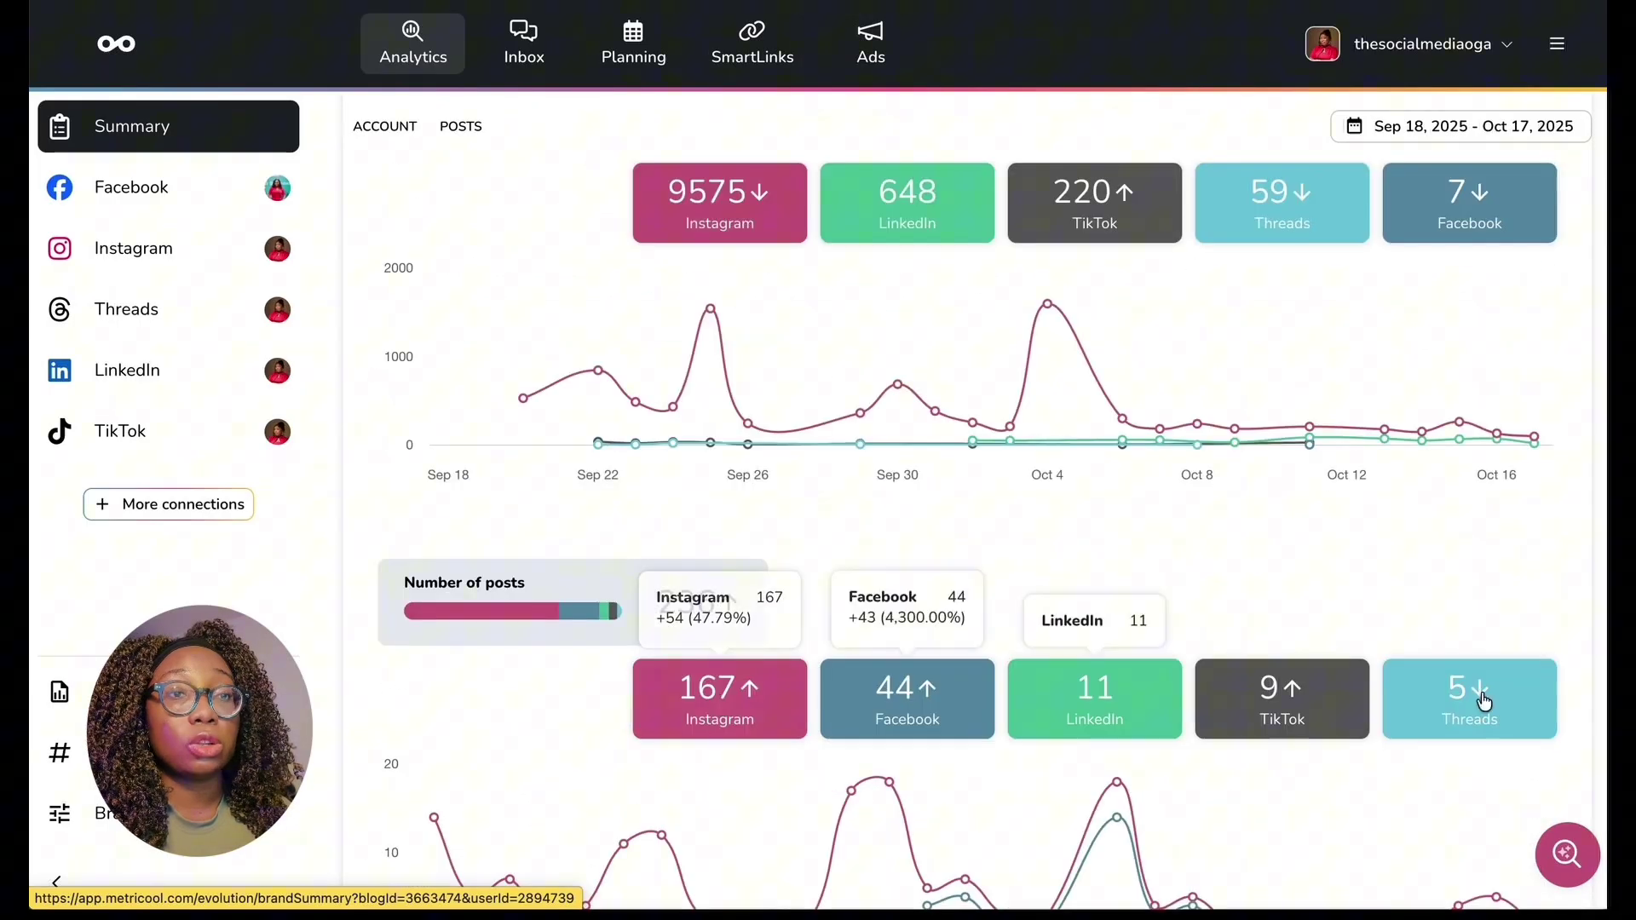
{"action": "scroll", "coordinate": [1194, 413], "scroll_direction": "up", "scroll_amount": 5}
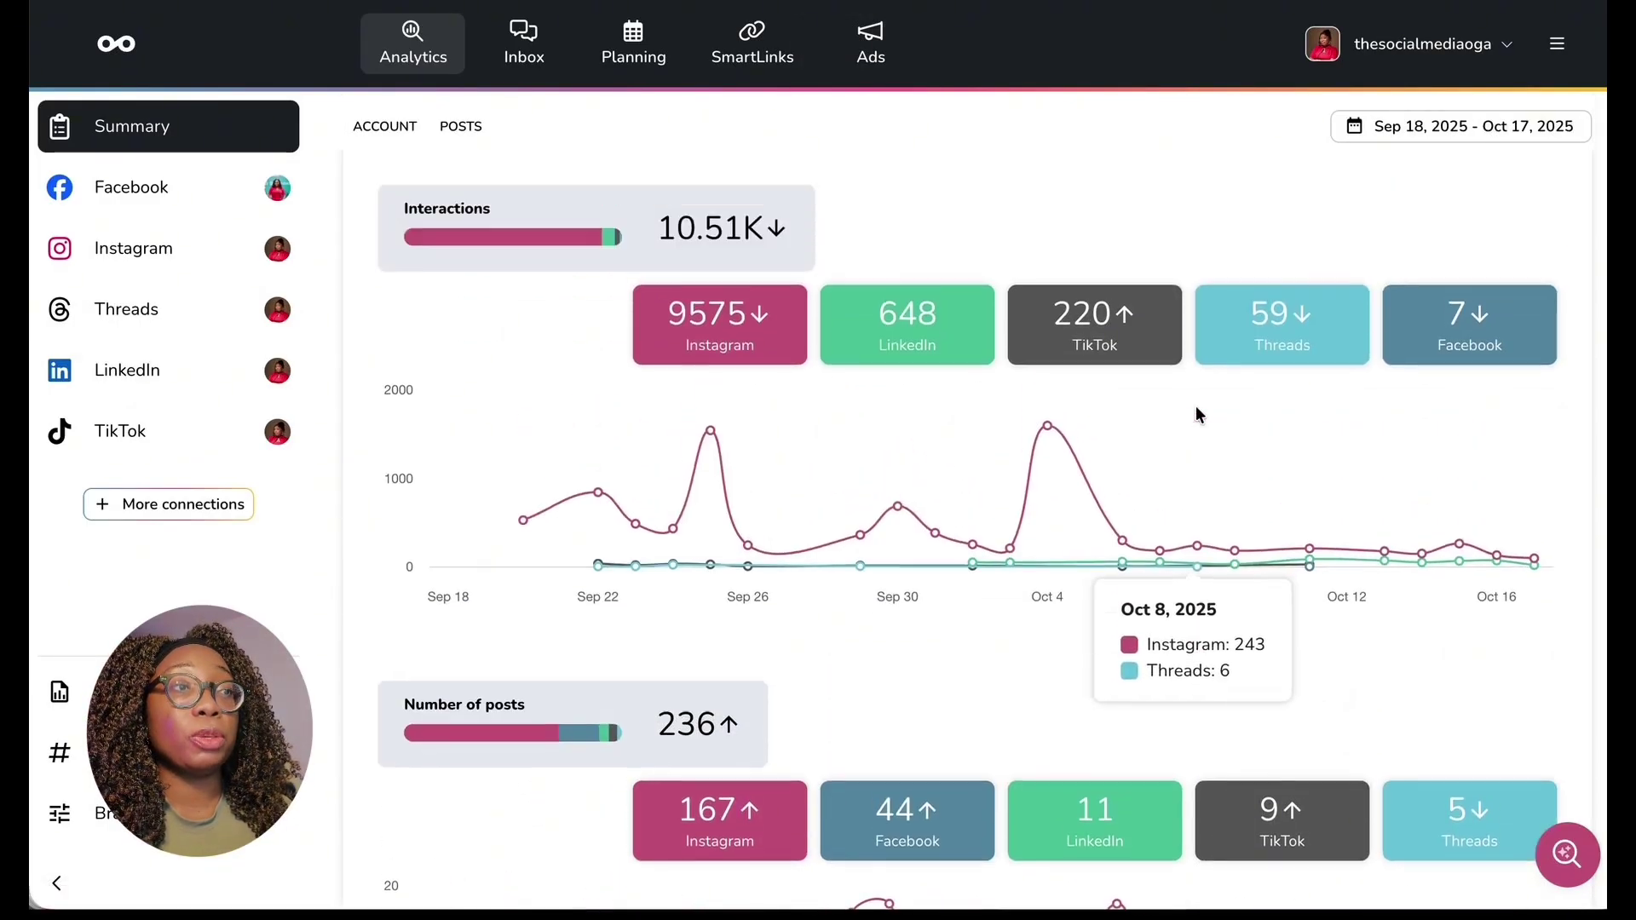
{"action": "scroll", "coordinate": [852, 468], "scroll_direction": "down", "scroll_amount": 1}
{"action": "scroll", "coordinate": [854, 470], "scroll_direction": "up", "scroll_amount": 1}
{"action": "scroll", "coordinate": [855, 468], "scroll_direction": "up", "scroll_amount": 8}
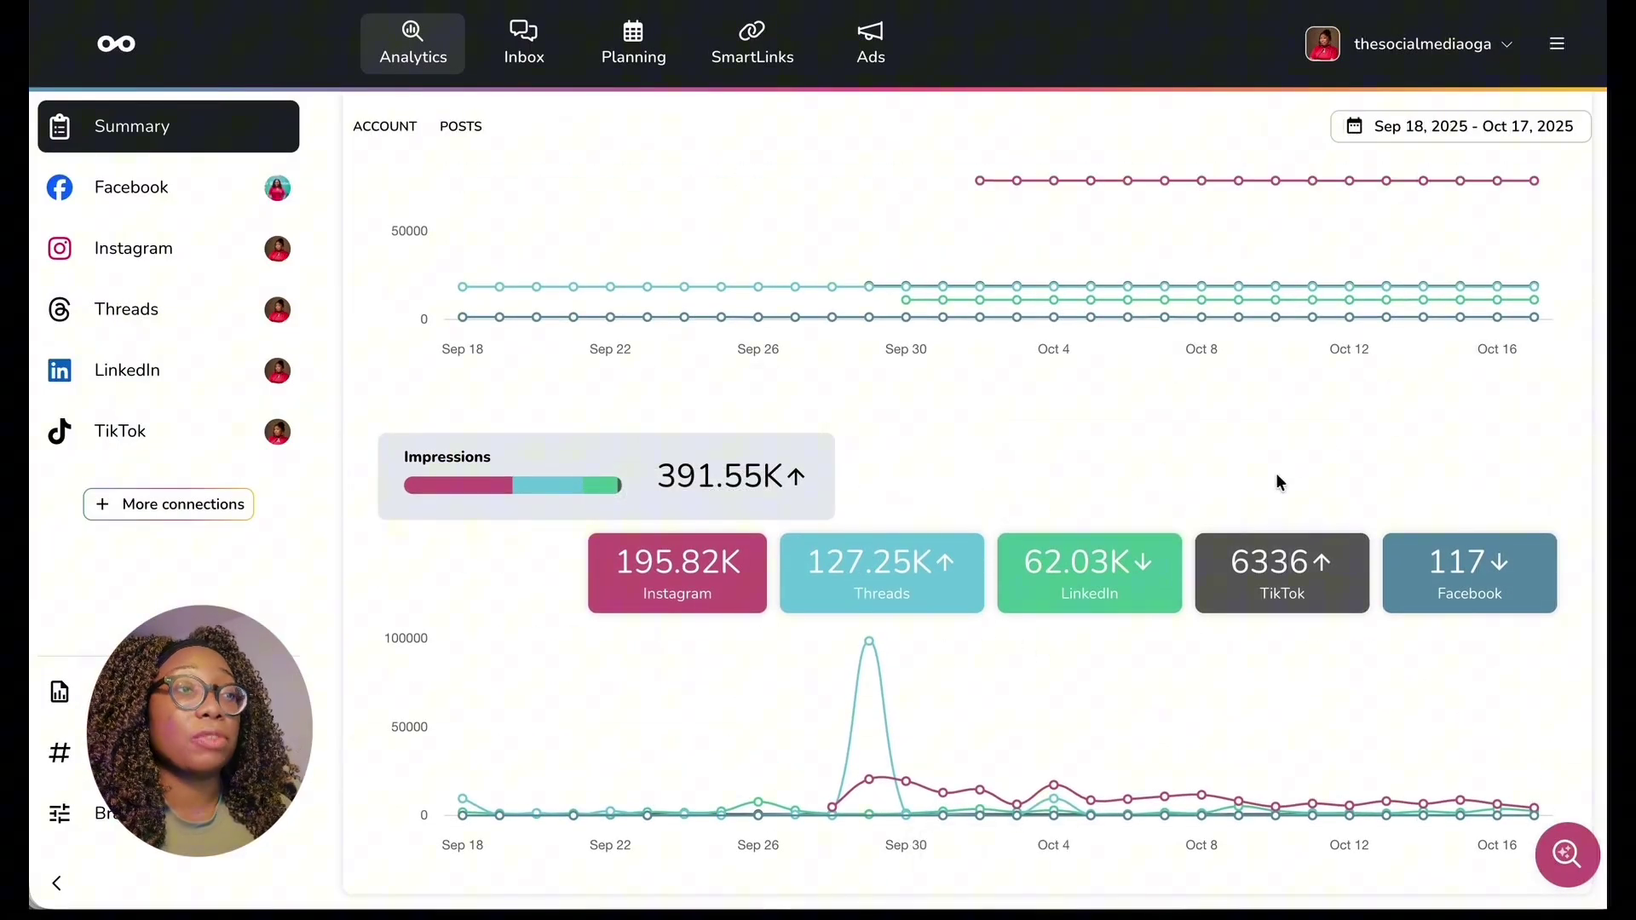
Switch to the Planning calendar and browse October 2025's Instagram and LinkedIn posts.
{"action": "left_click", "coordinate": [628, 54]}
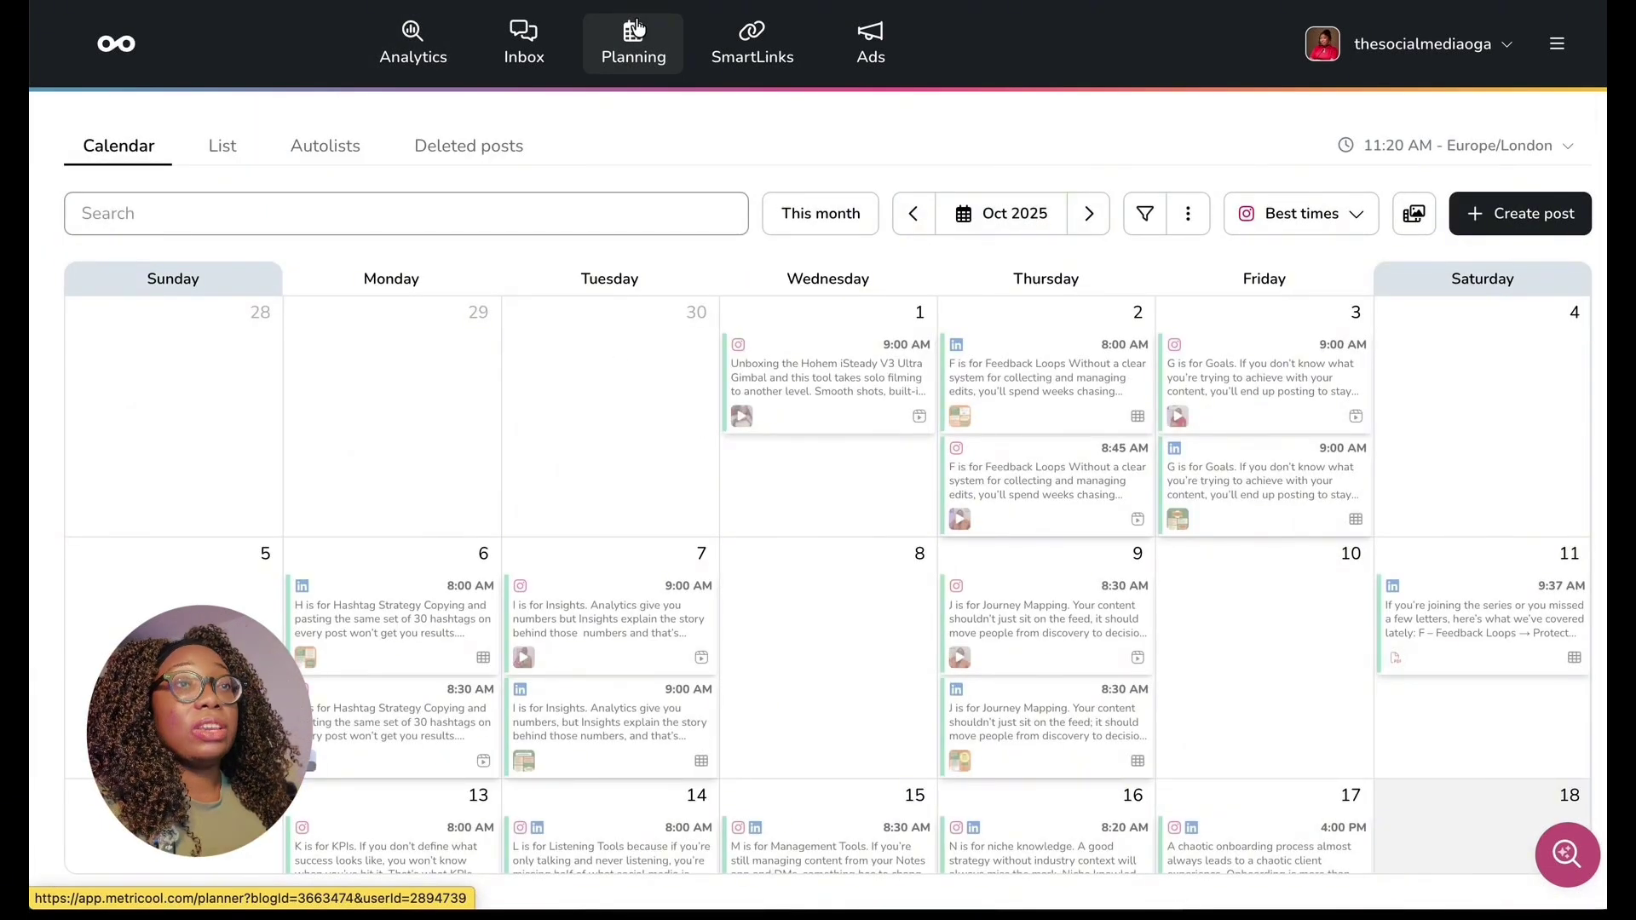
{"action": "scroll", "coordinate": [557, 377], "scroll_direction": "down", "scroll_amount": 2}
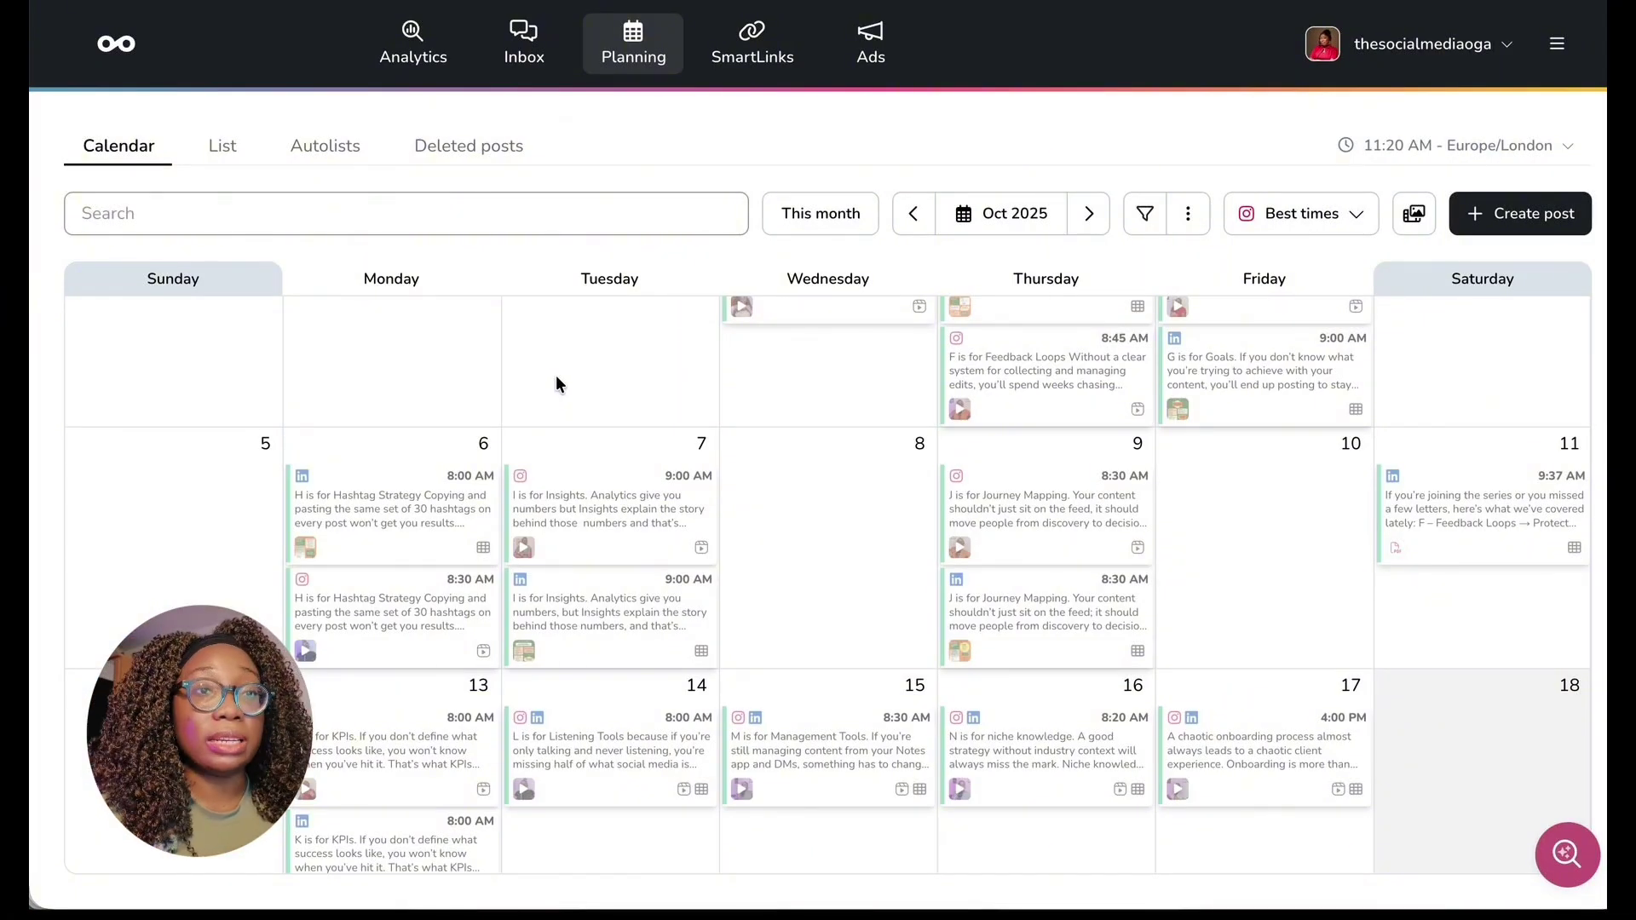
{"action": "scroll", "coordinate": [556, 375], "scroll_direction": "up", "scroll_amount": 2}
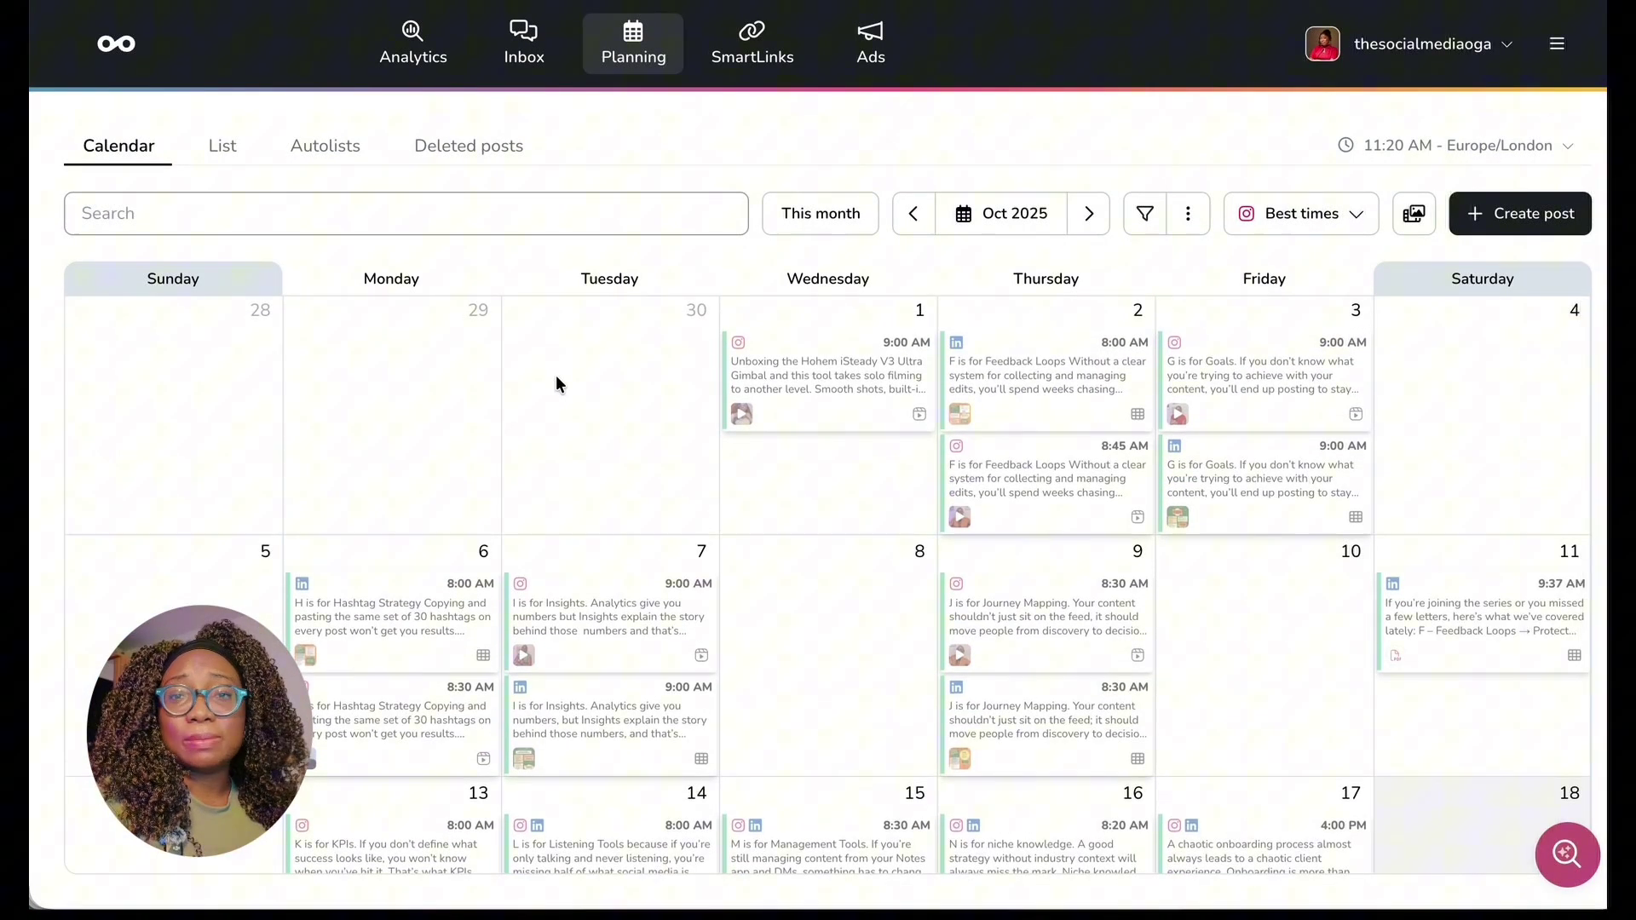
{"action": "scroll", "coordinate": [555, 376], "scroll_direction": "down", "scroll_amount": 2}
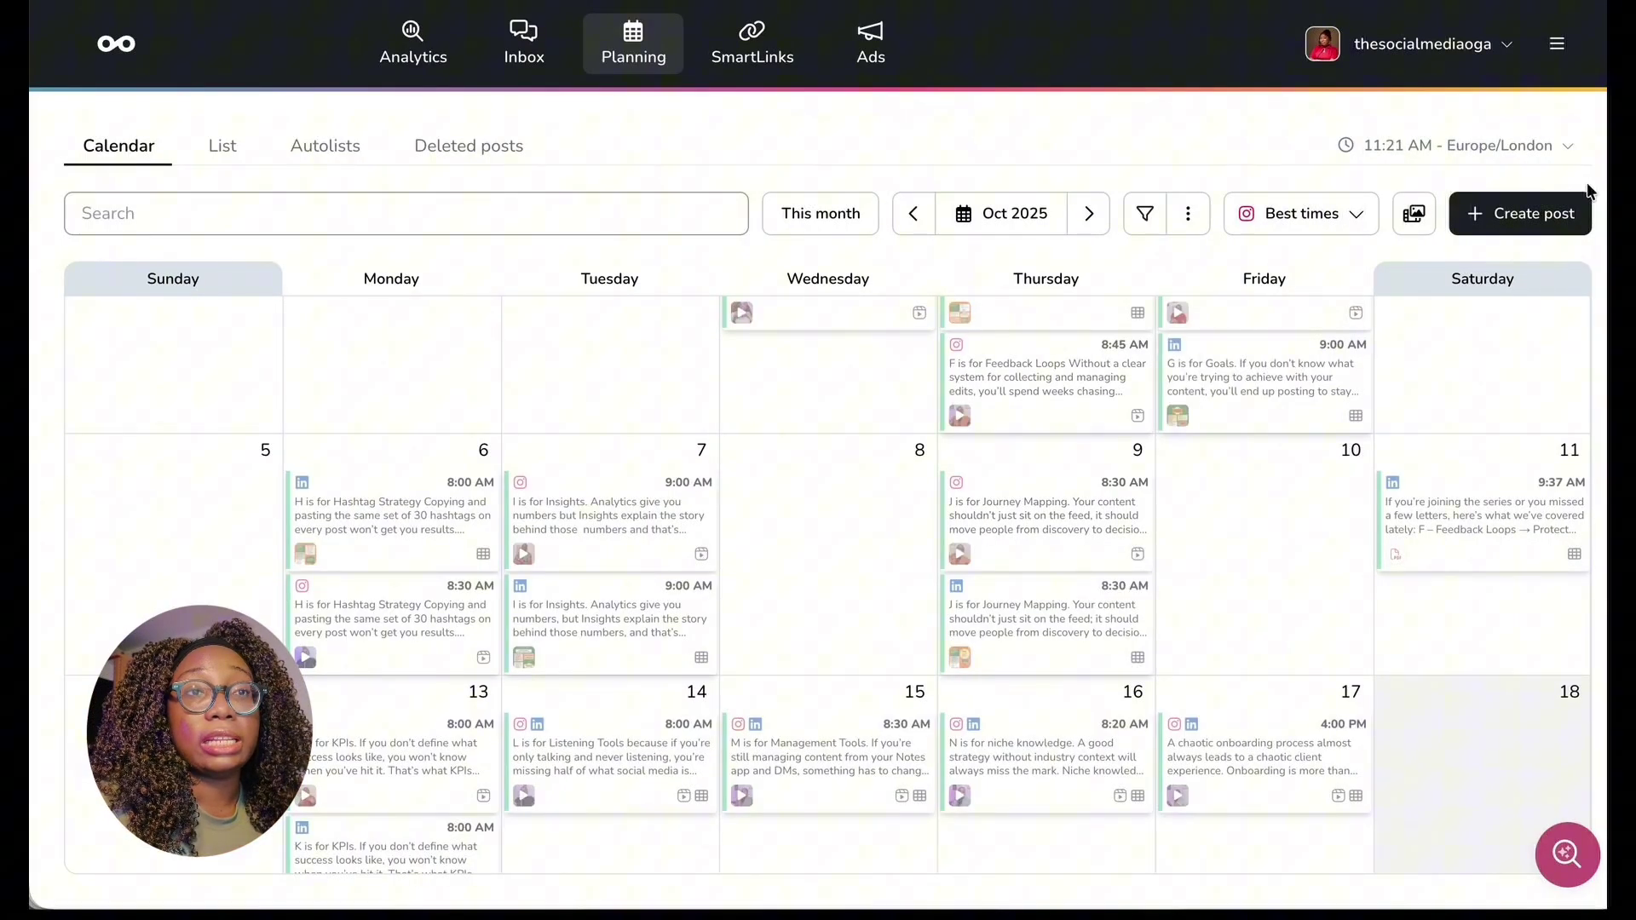
Create a new post targeting both Instagram and LinkedIn.
{"action": "left_click", "coordinate": [1509, 215]}
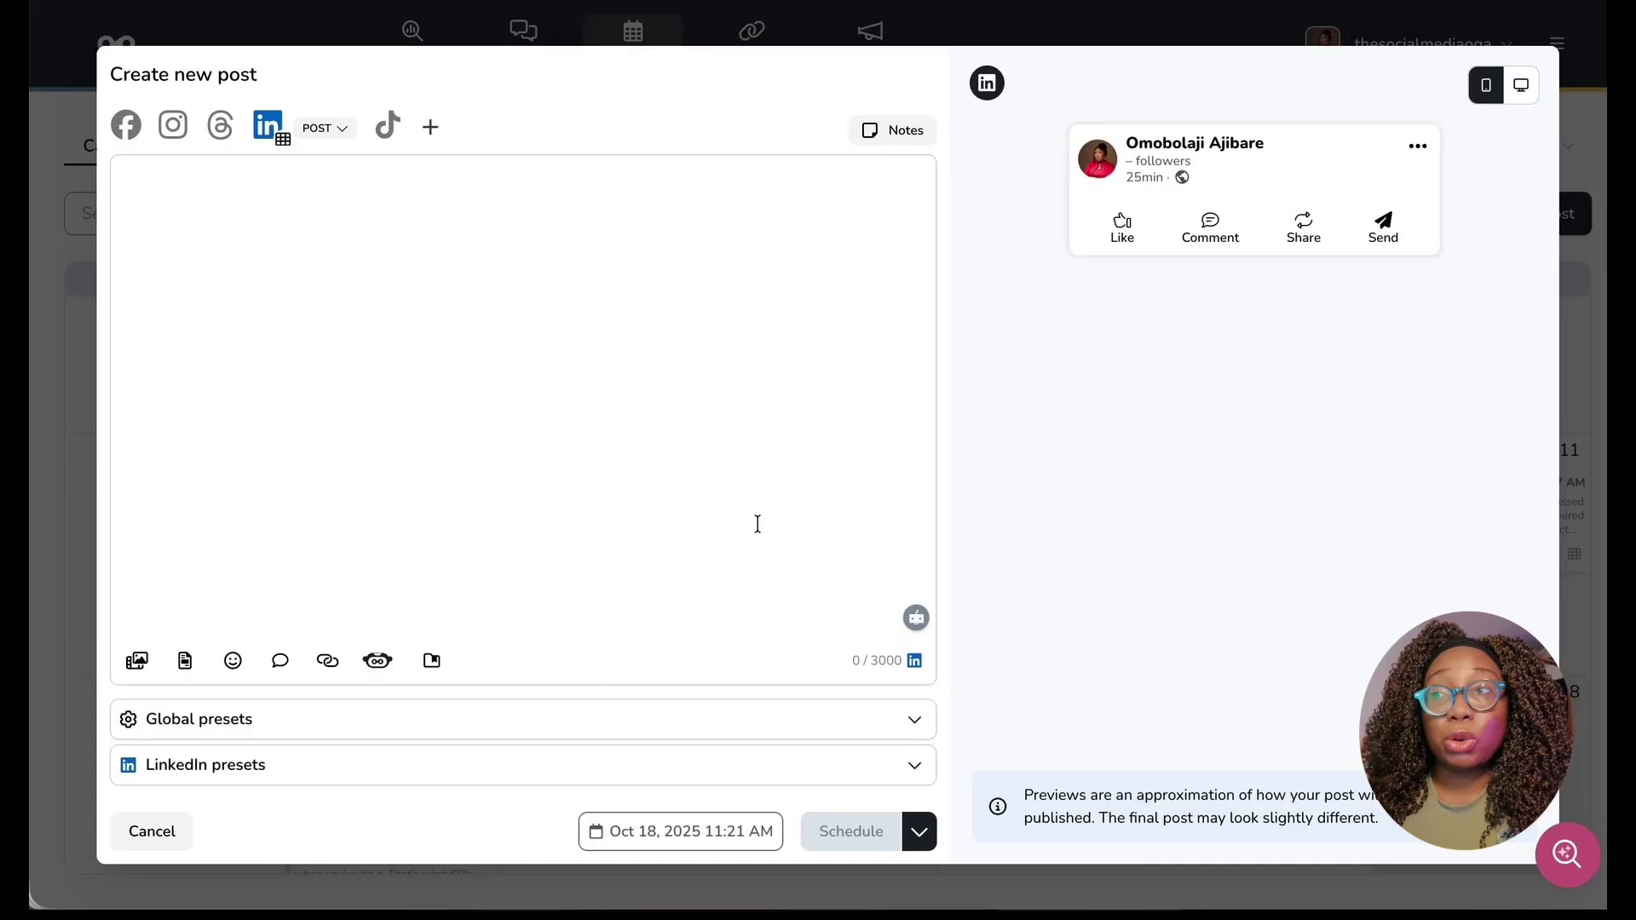
{"action": "left_click", "coordinate": [173, 128]}
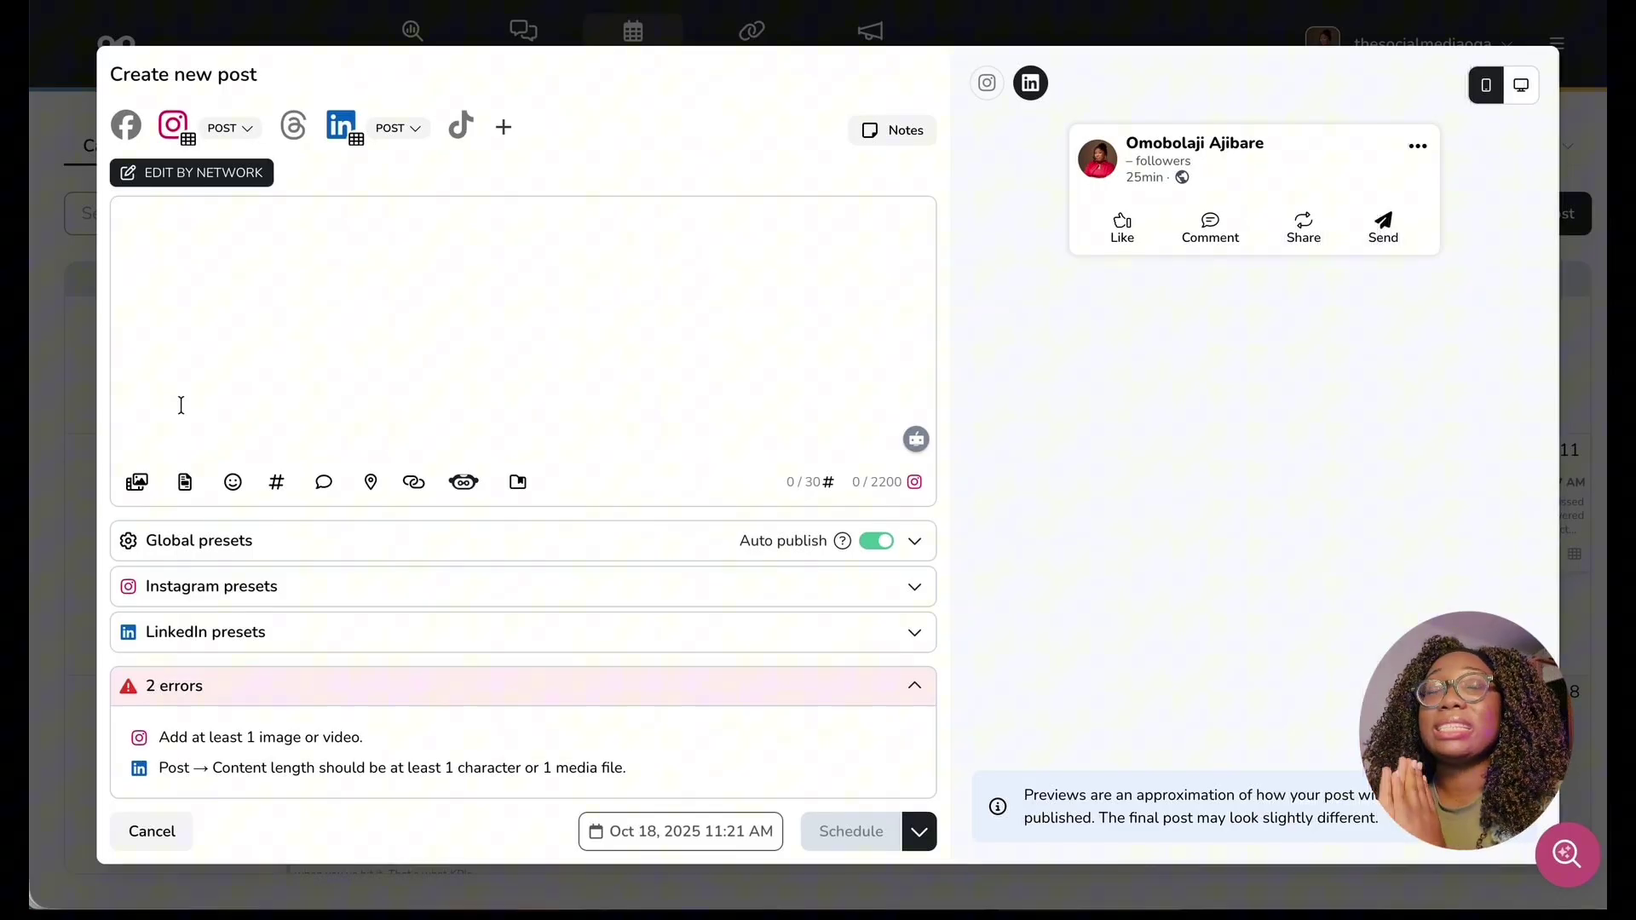
Bring up the post's media sources and the Pexels stock image search.
{"action": "left_click", "coordinate": [136, 484]}
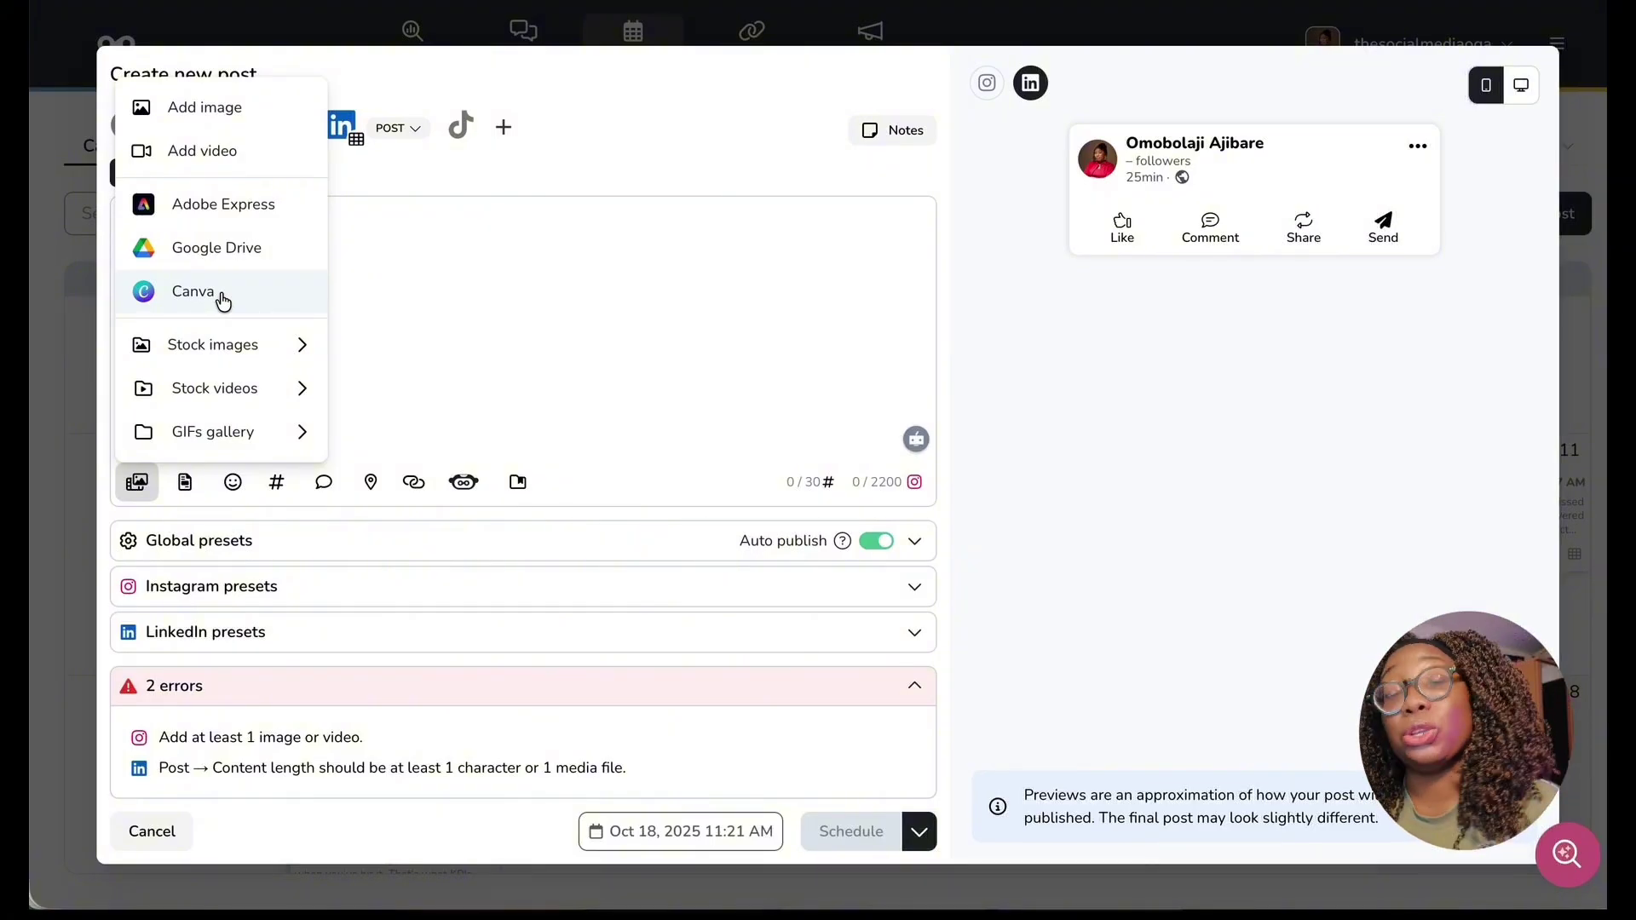
{"action": "left_click", "coordinate": [236, 347]}
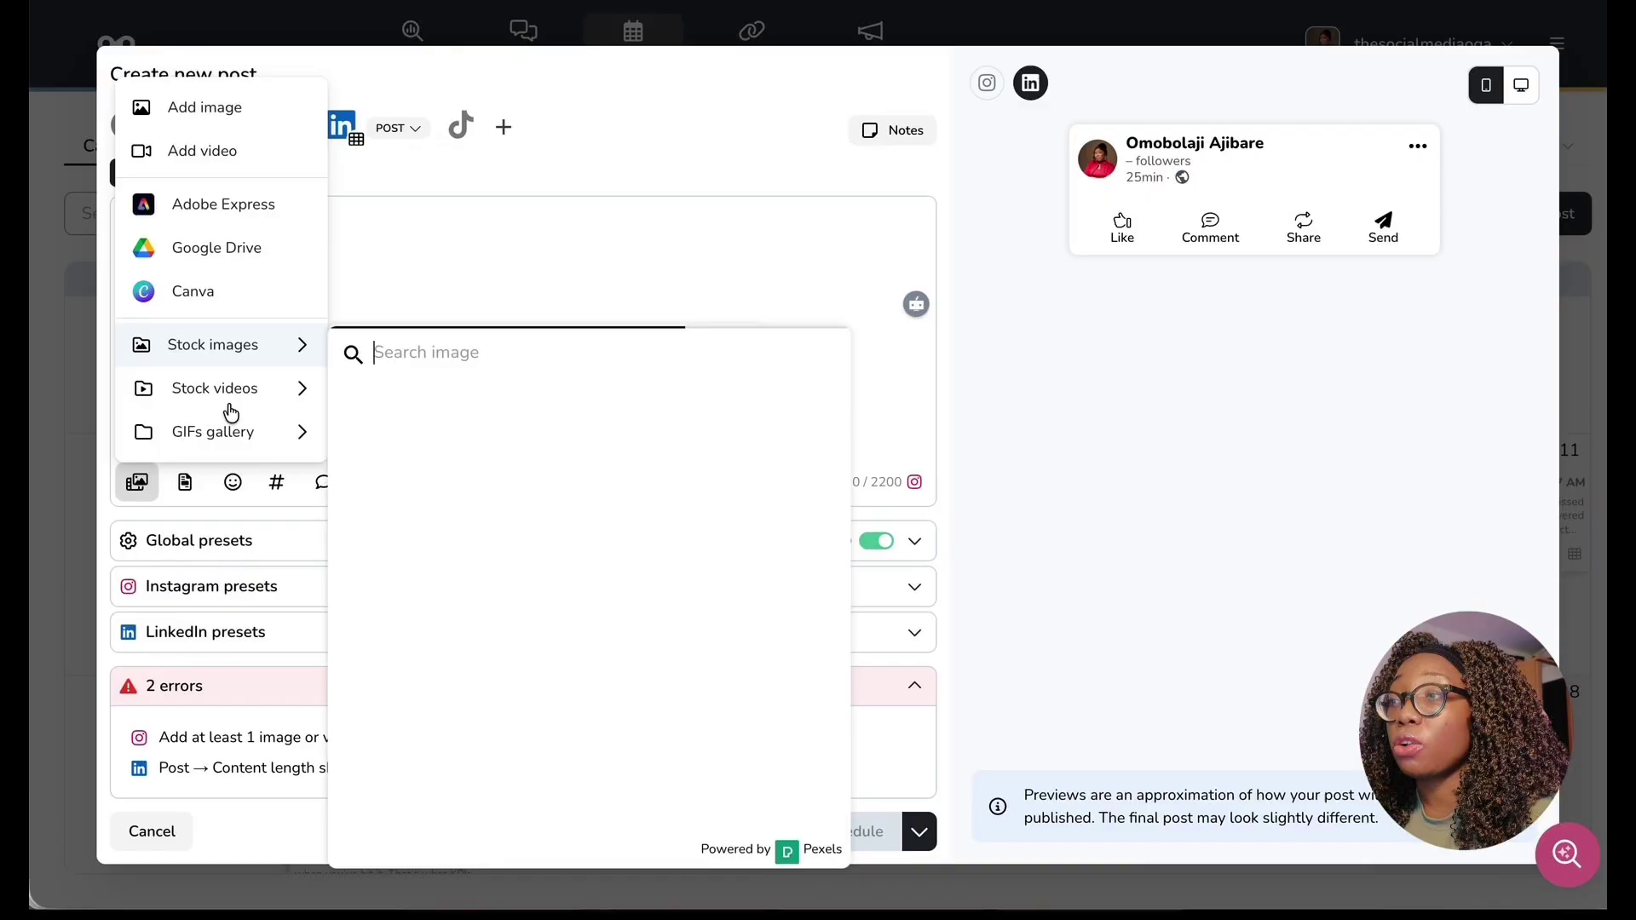
Choose the A-Z of Social Media Management Canva design and export it as JPG at quality 80.
{"action": "left_click", "coordinate": [227, 294]}
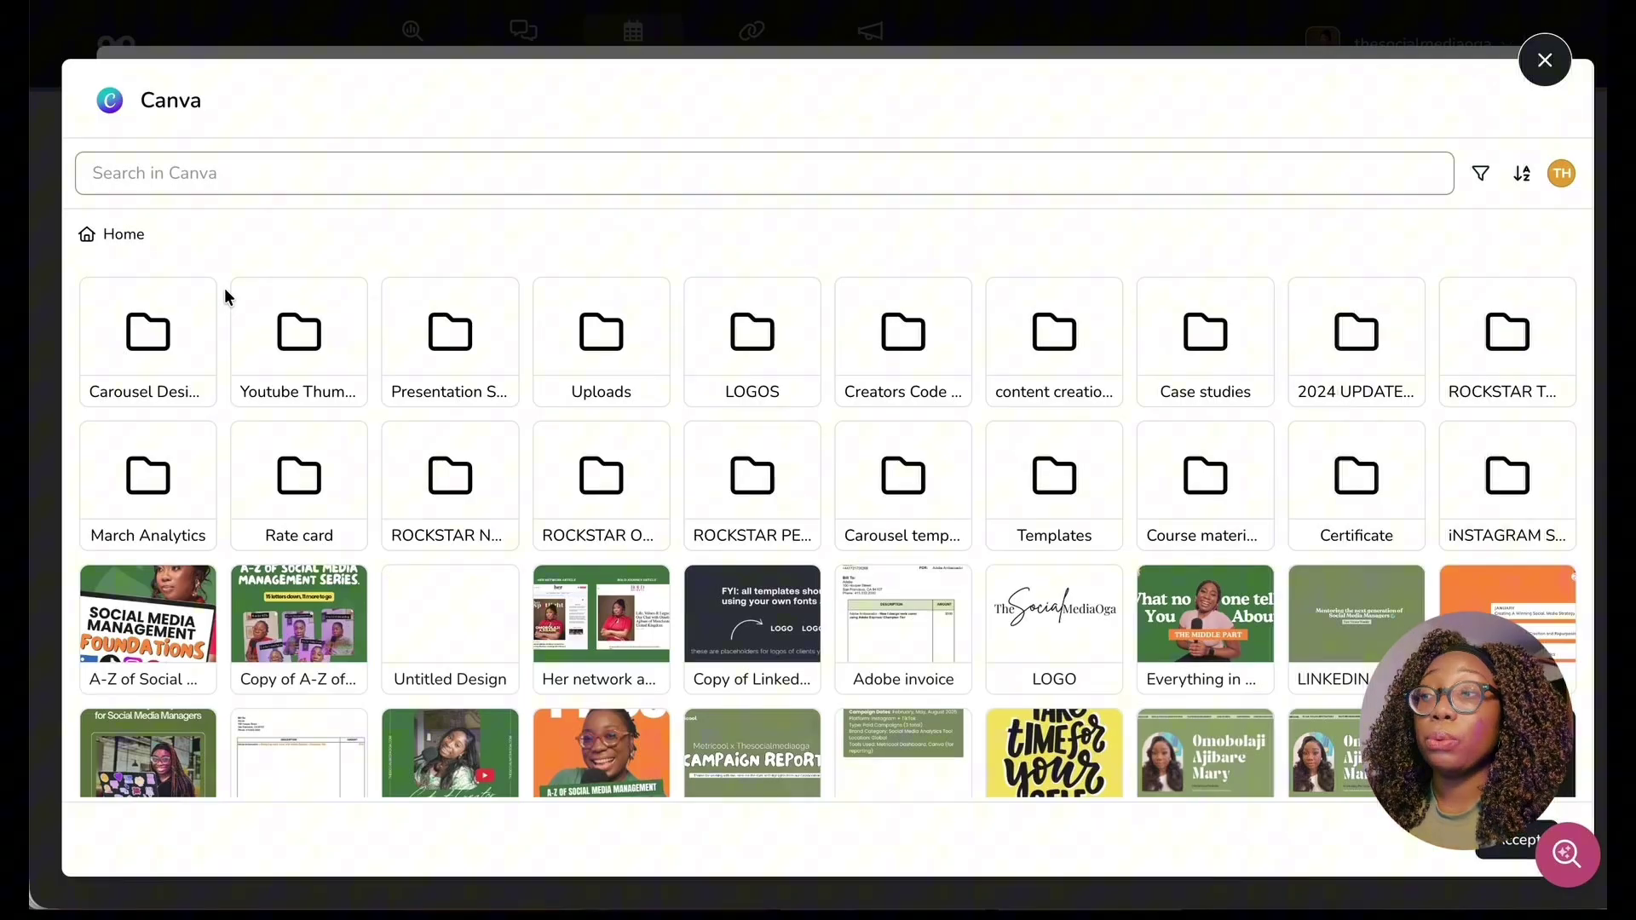
{"action": "left_click", "coordinate": [150, 645]}
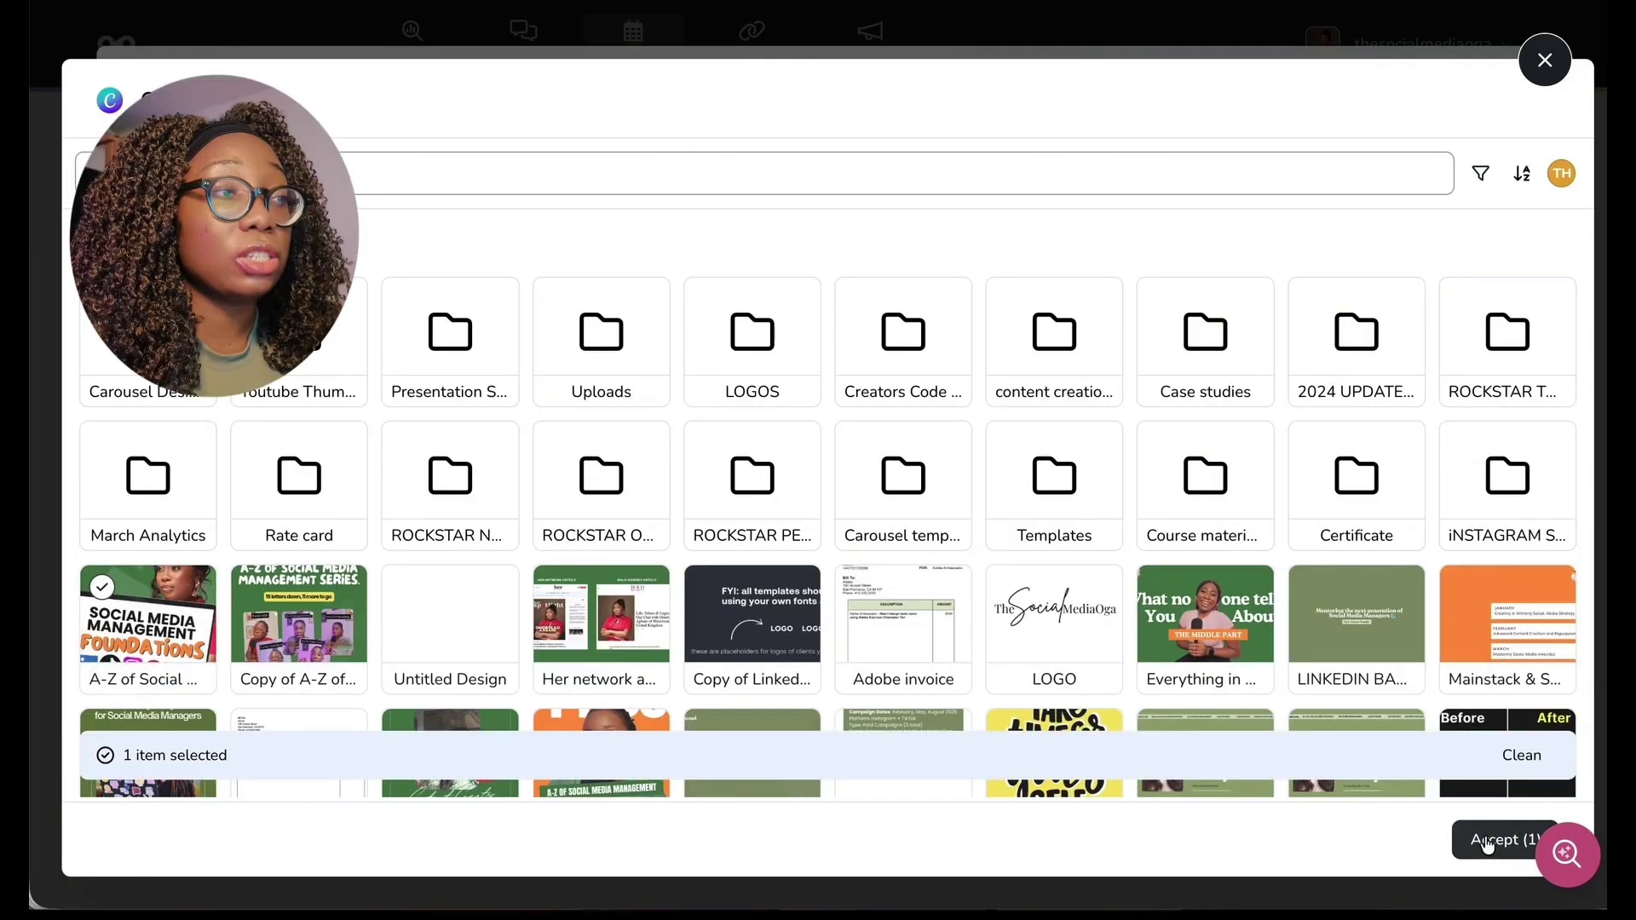
{"action": "left_click", "coordinate": [1487, 842]}
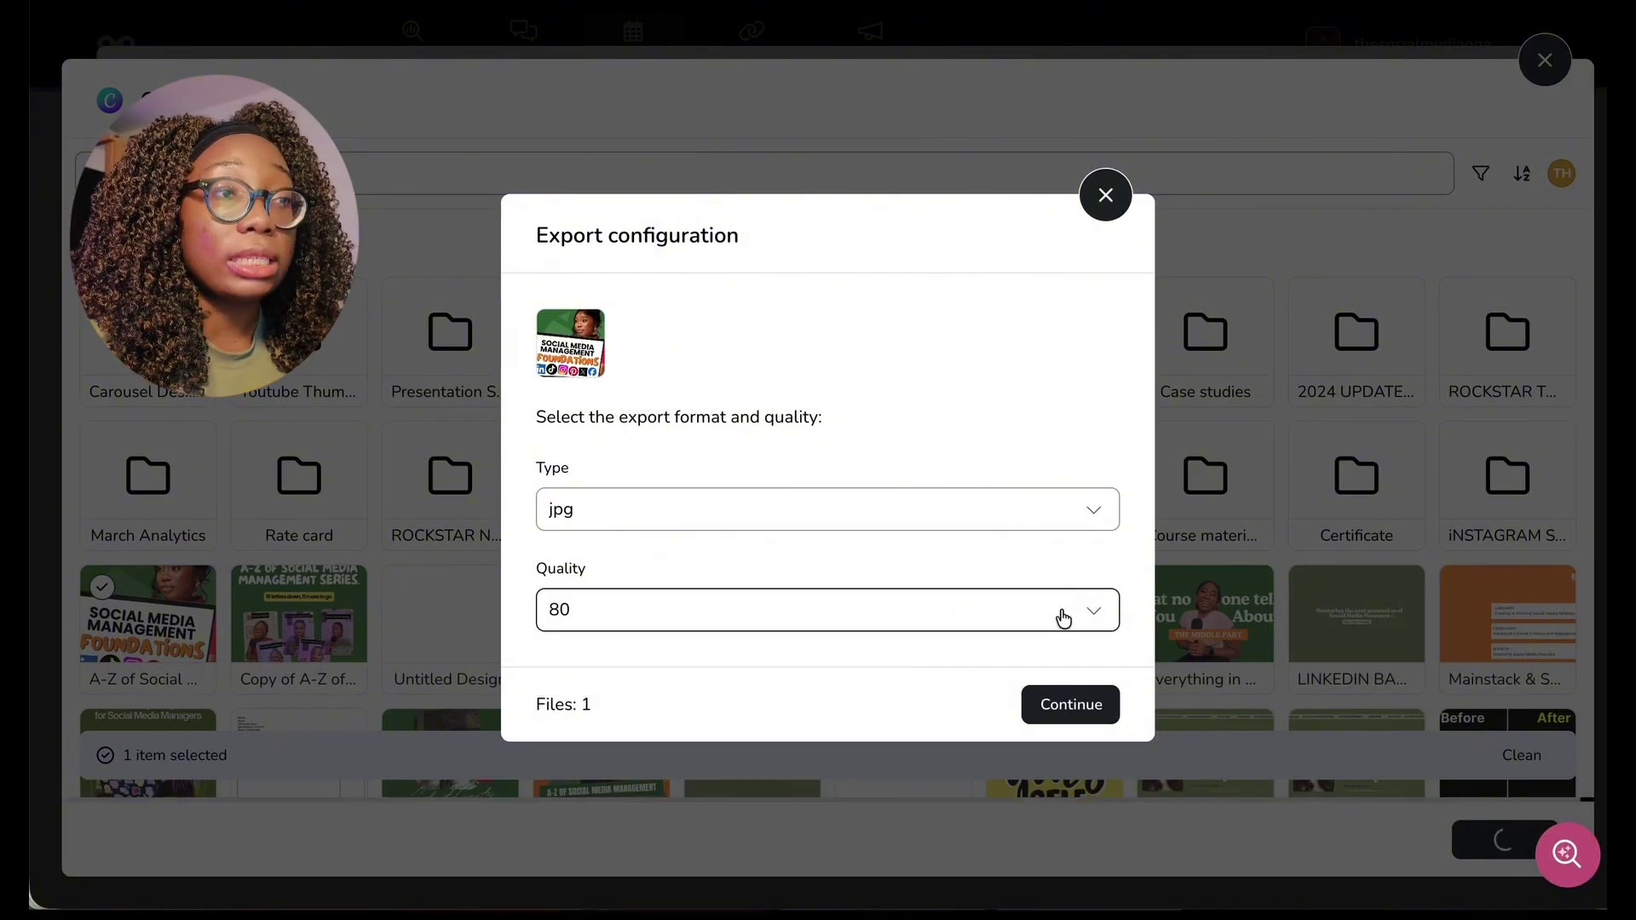
{"action": "left_click", "coordinate": [1065, 615]}
{"action": "left_click", "coordinate": [1064, 617]}
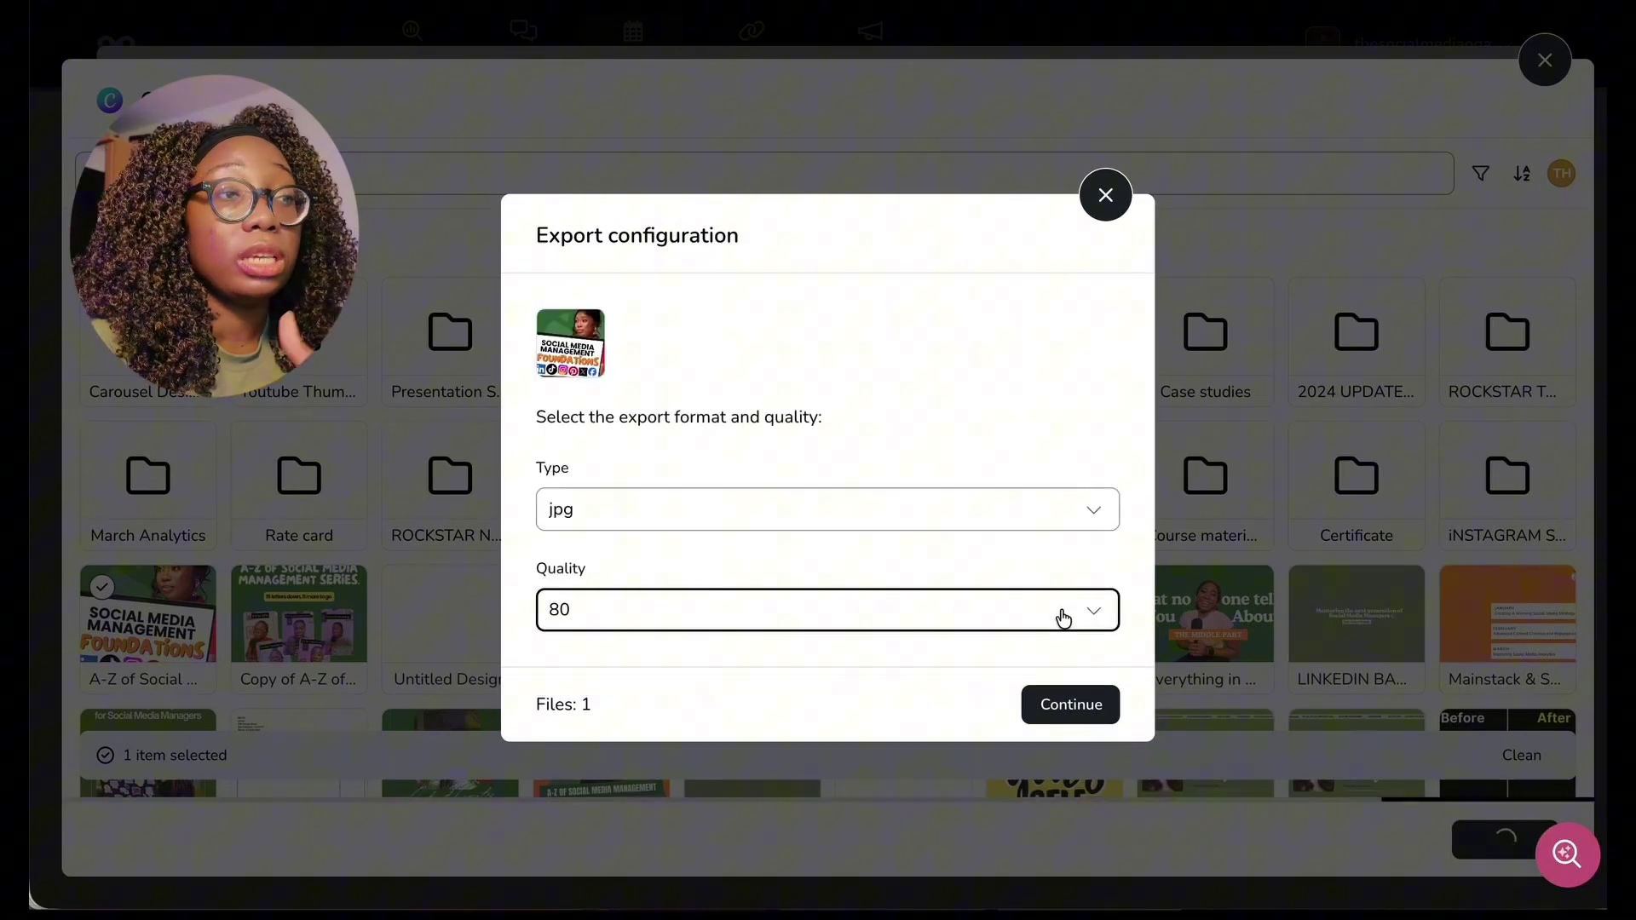
{"action": "left_click", "coordinate": [913, 523]}
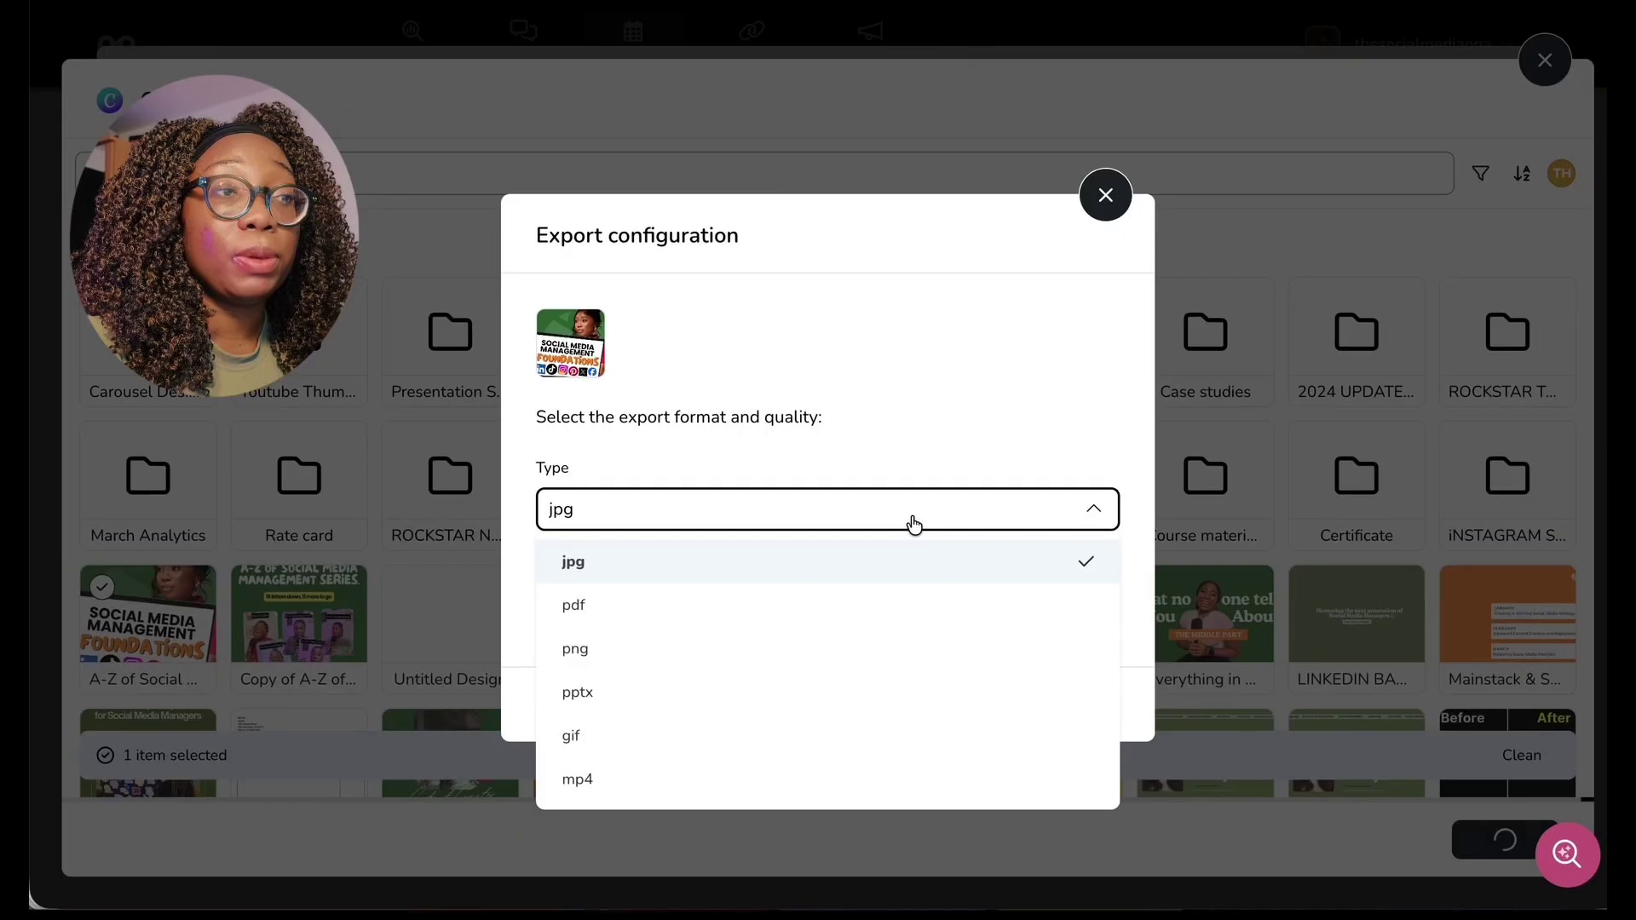
{"action": "left_click", "coordinate": [914, 523]}
{"action": "left_click", "coordinate": [913, 523]}
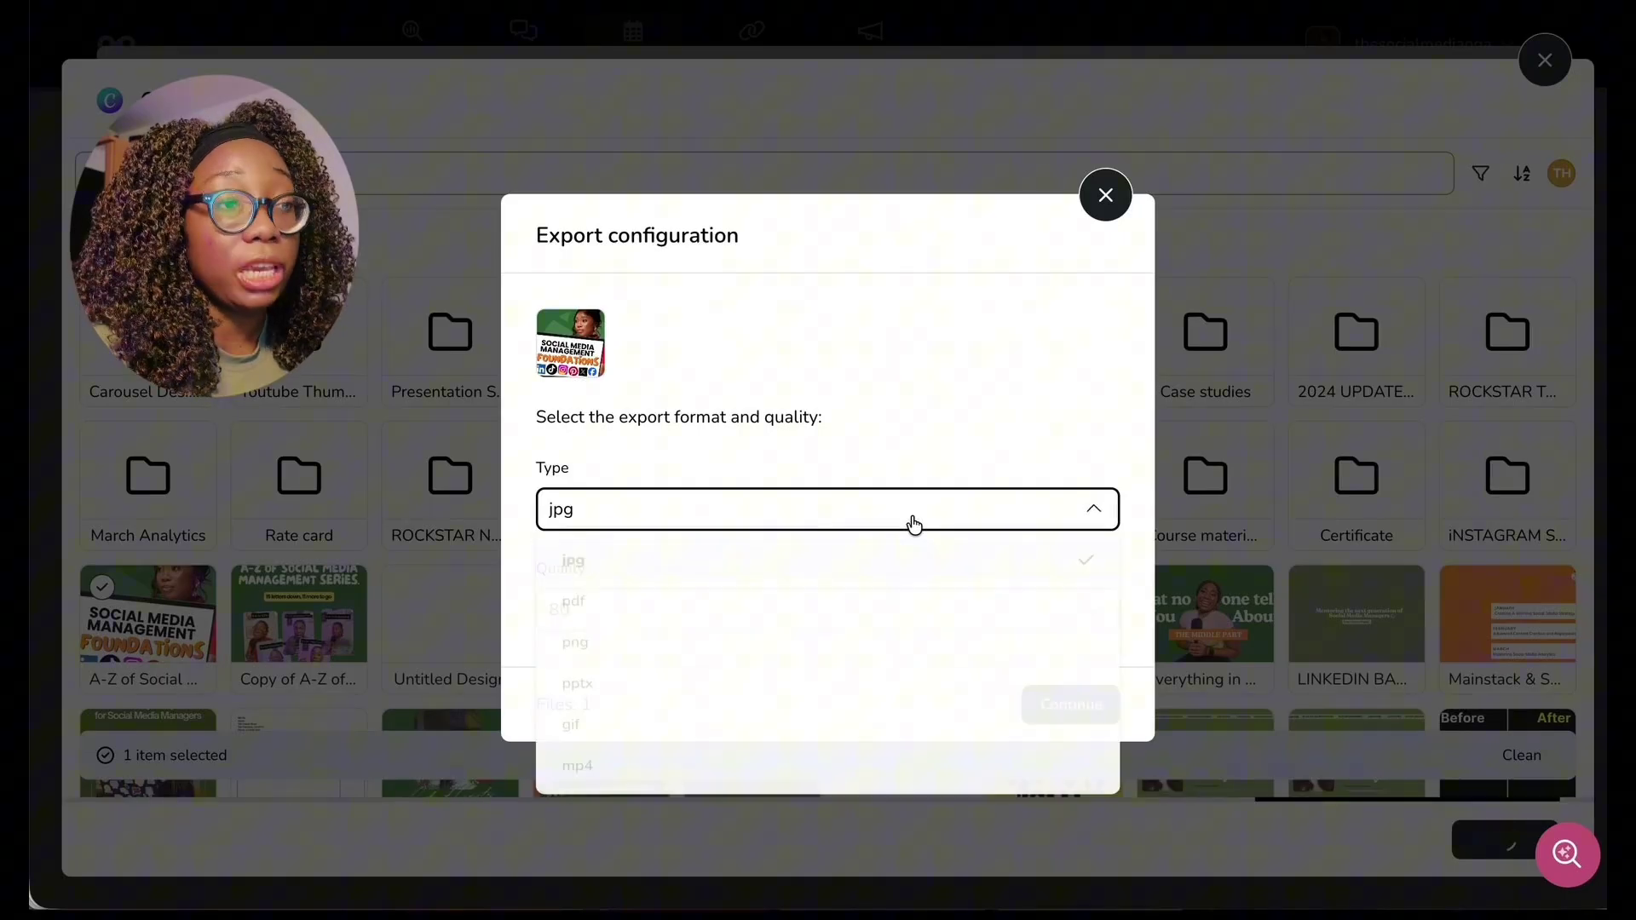
{"action": "left_click", "coordinate": [912, 525]}
{"action": "left_click", "coordinate": [1102, 708]}
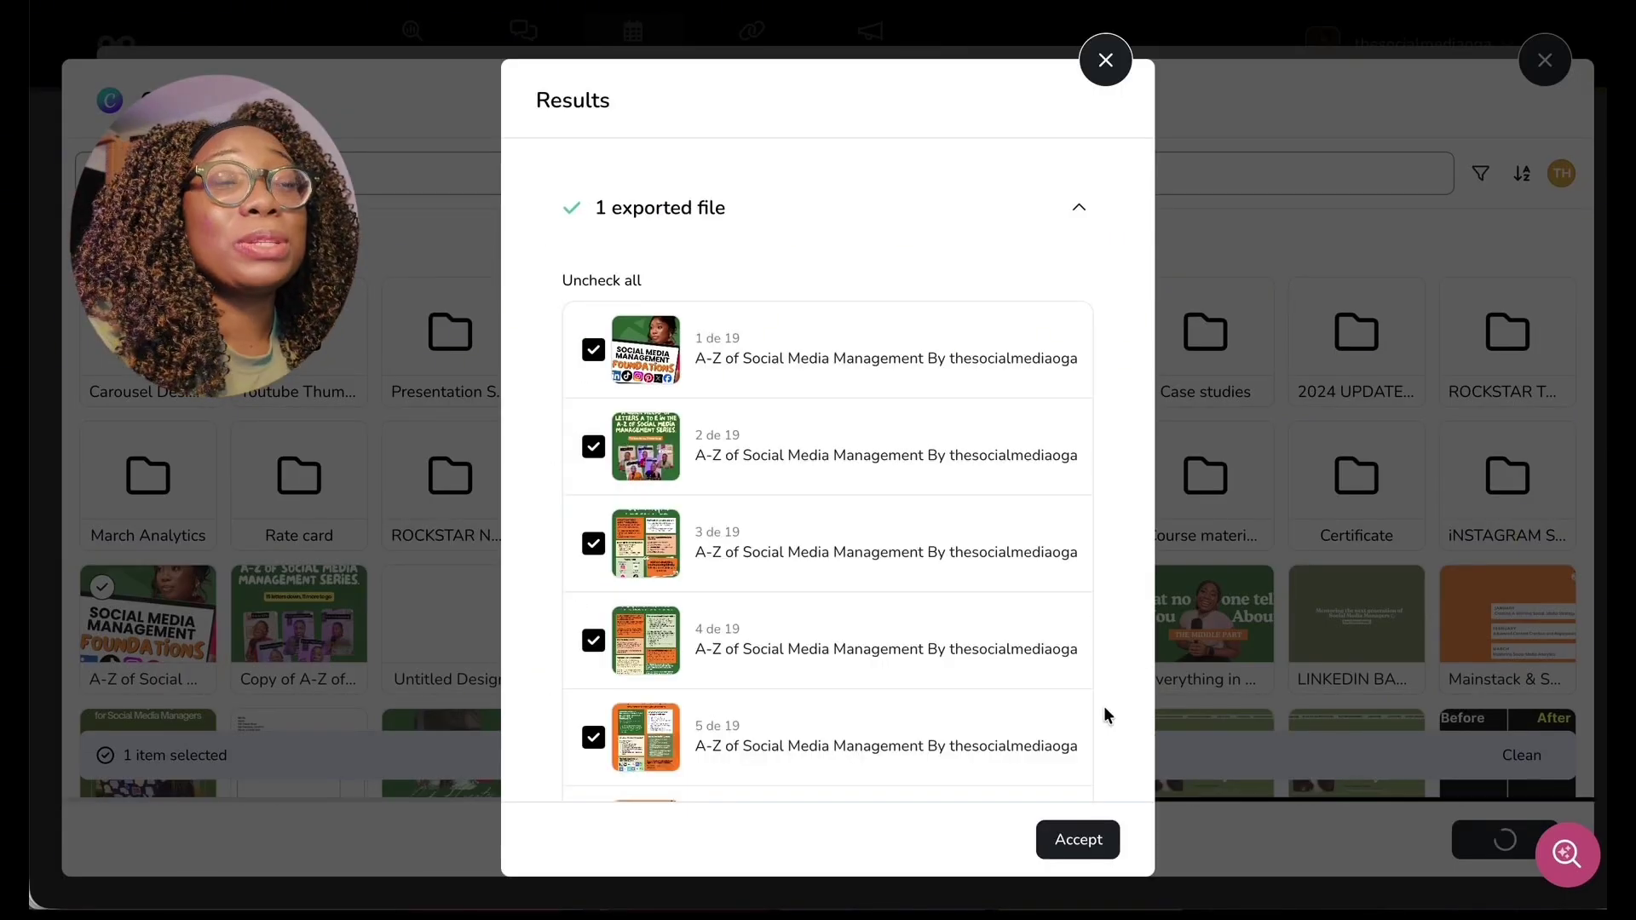
Uncheck all exported pages, keep only pages 14–19, and add them to the post.
{"action": "scroll", "coordinate": [842, 560], "scroll_direction": "down", "scroll_amount": 1}
{"action": "scroll", "coordinate": [842, 560], "scroll_direction": "down", "scroll_amount": 10}
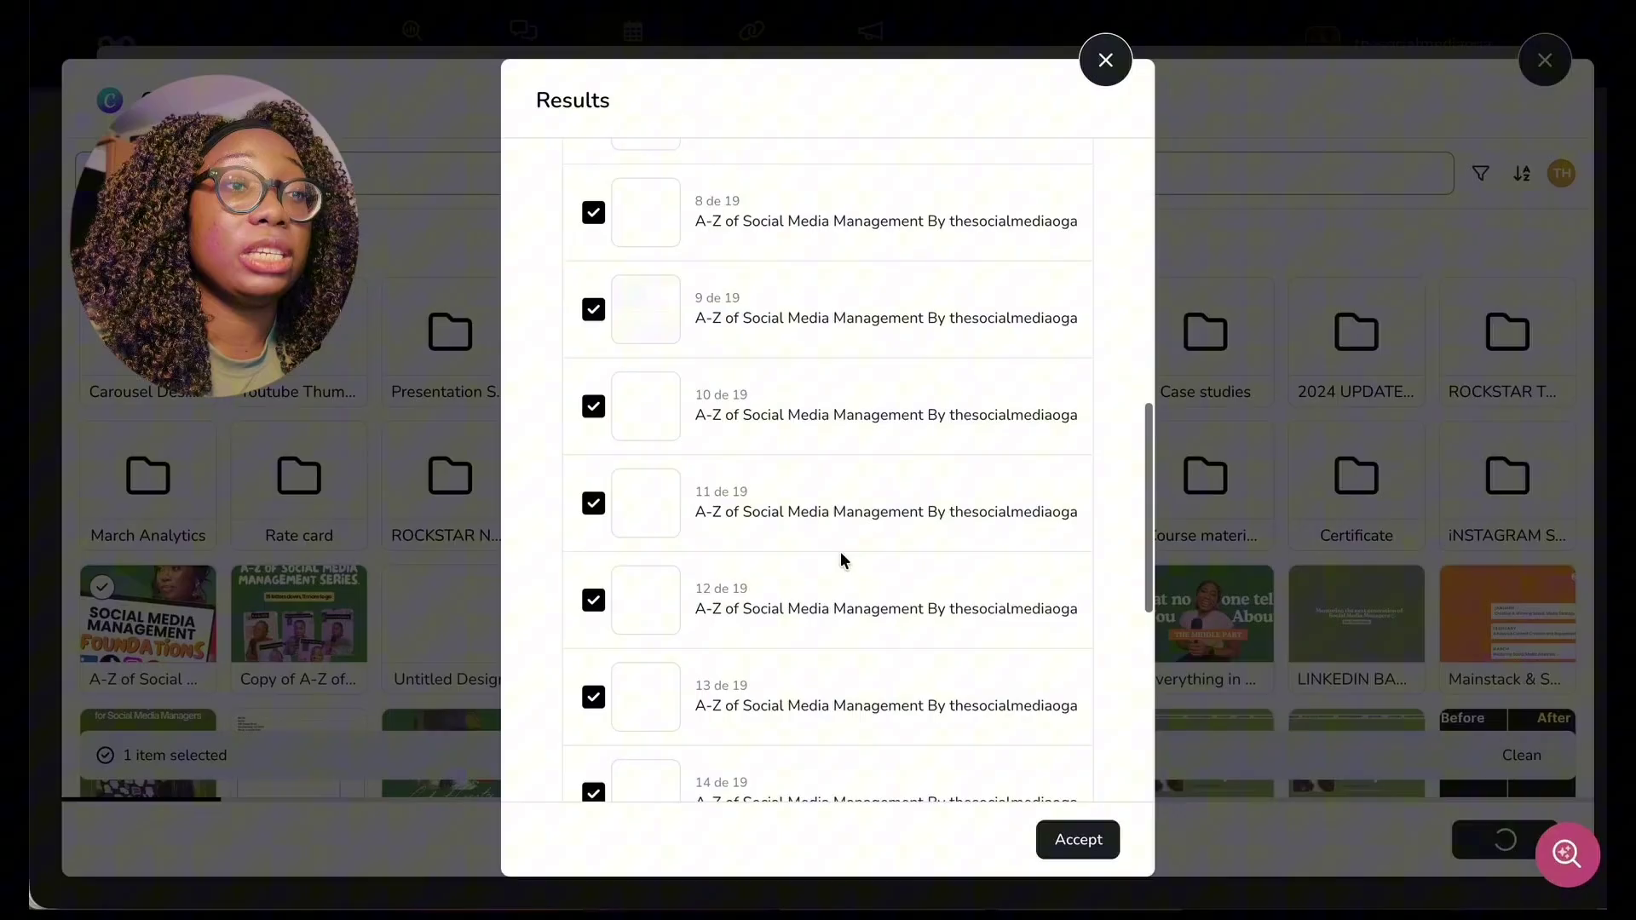
{"action": "scroll", "coordinate": [837, 511], "scroll_direction": "up", "scroll_amount": 10}
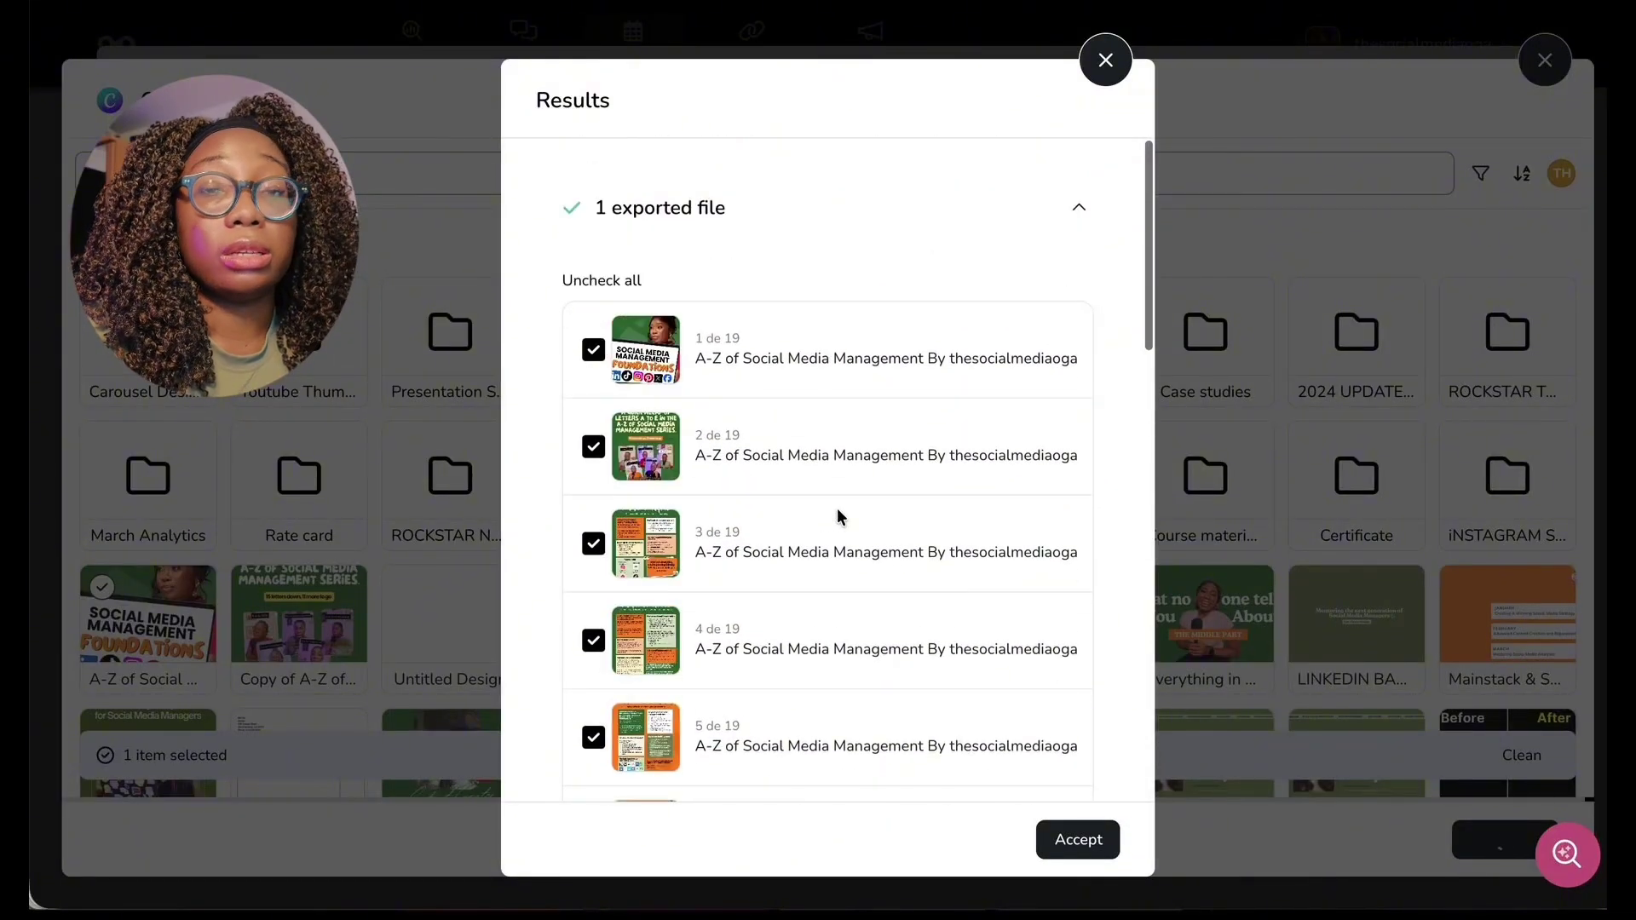
{"action": "left_click", "coordinate": [616, 283]}
{"action": "scroll", "coordinate": [693, 577], "scroll_direction": "down", "scroll_amount": 10}
{"action": "scroll", "coordinate": [704, 596], "scroll_direction": "up", "scroll_amount": 1}
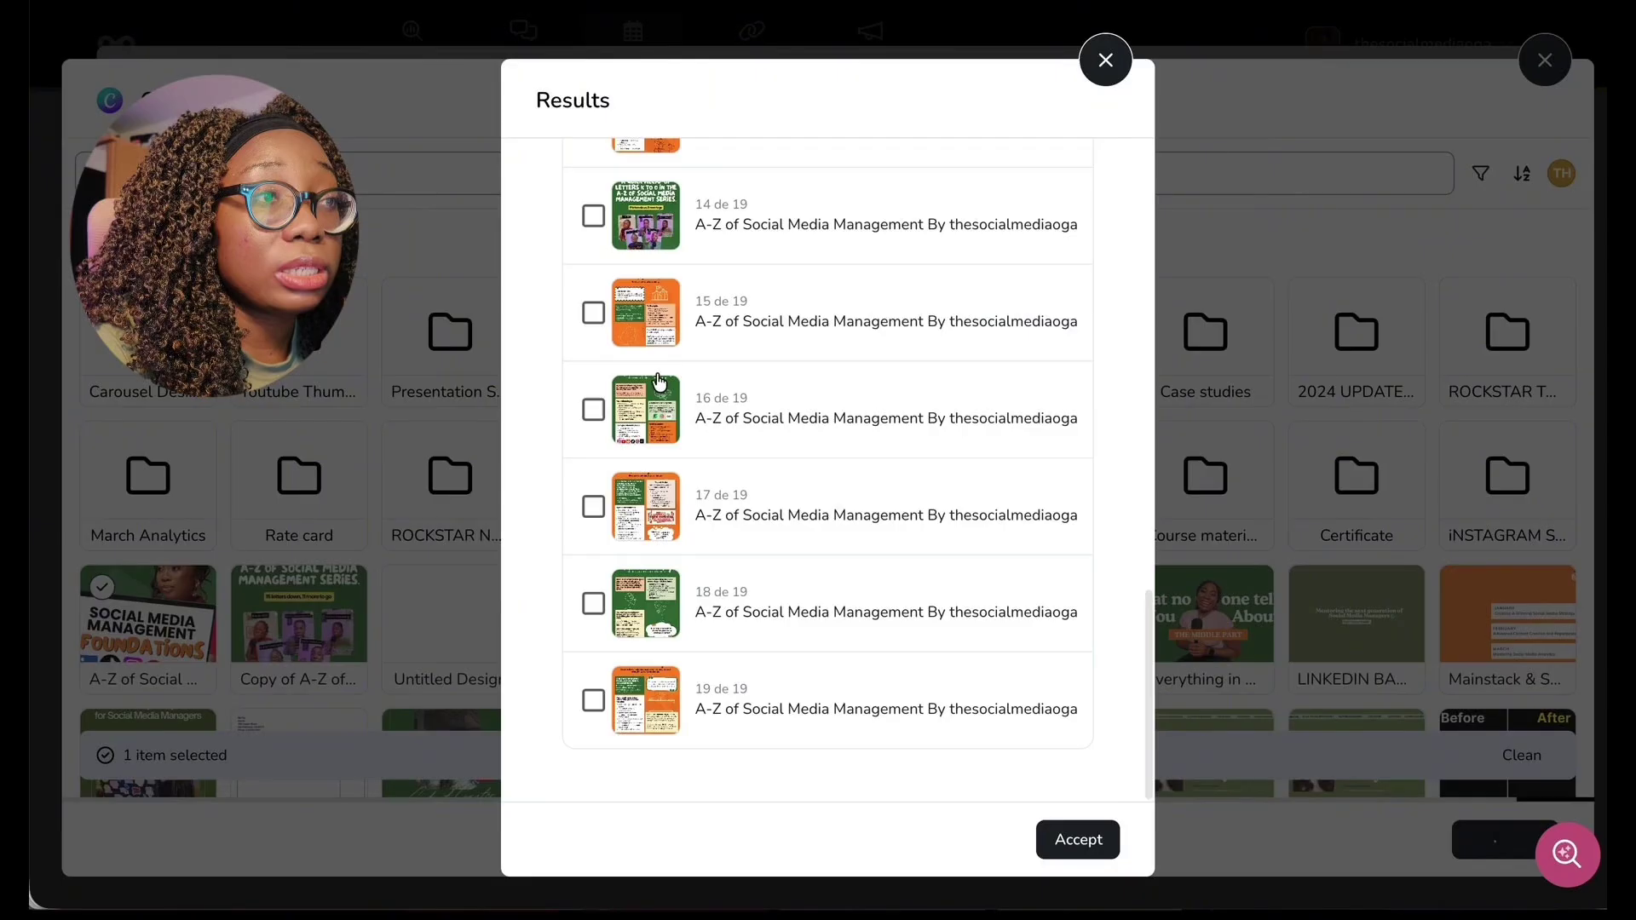
{"action": "scroll", "coordinate": [645, 318], "scroll_direction": "down", "scroll_amount": 2}
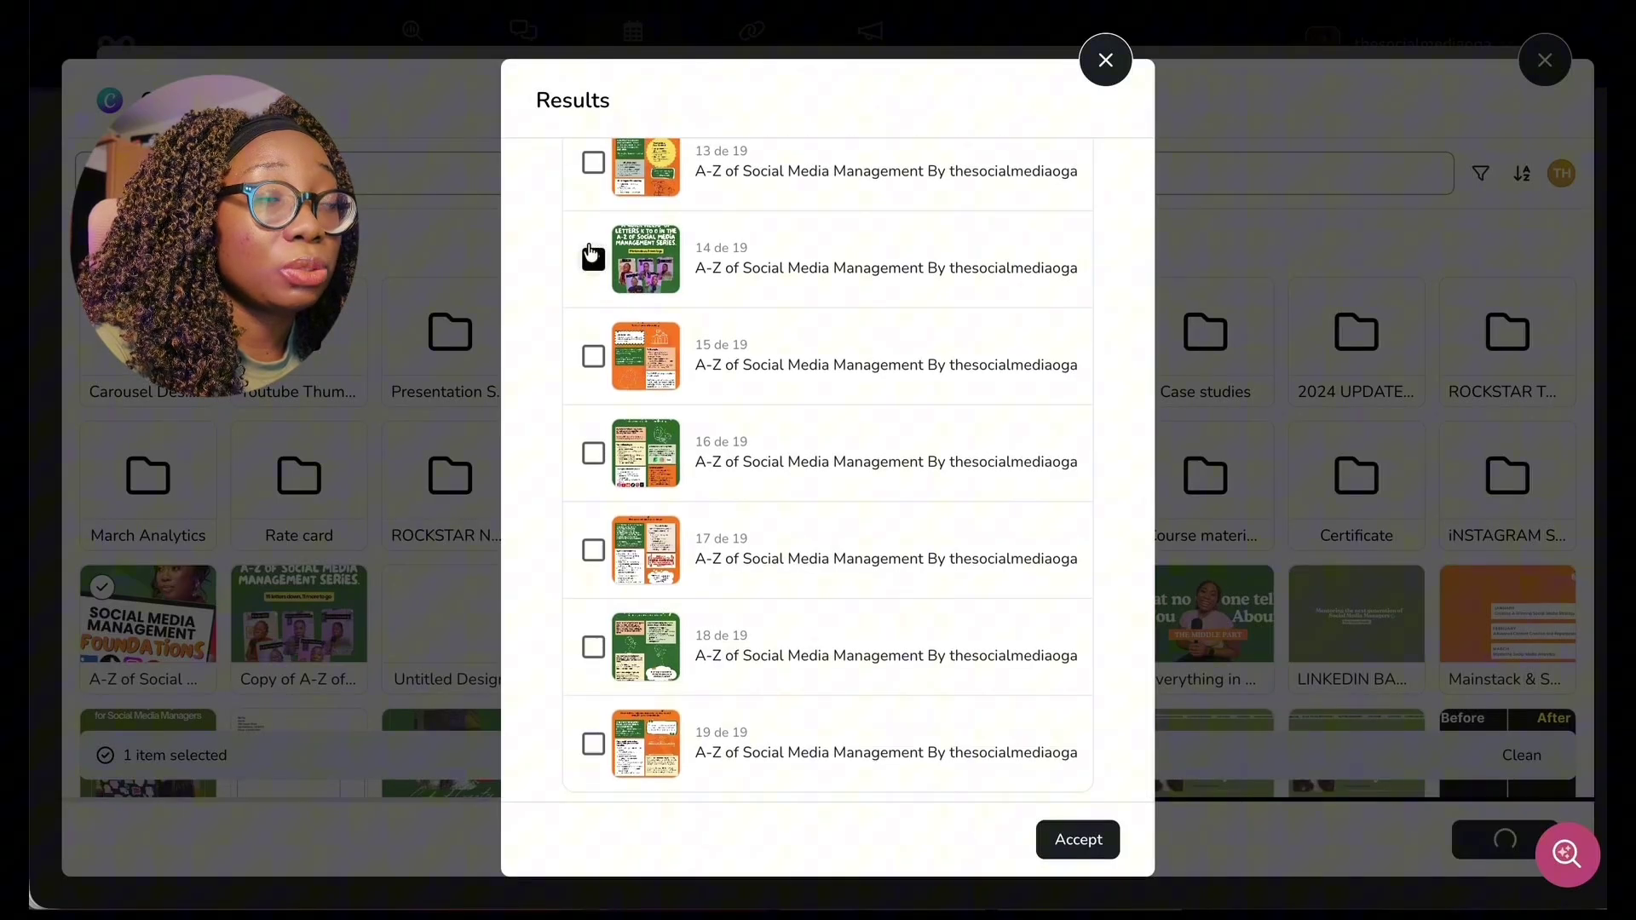
{"action": "left_click", "coordinate": [597, 358]}
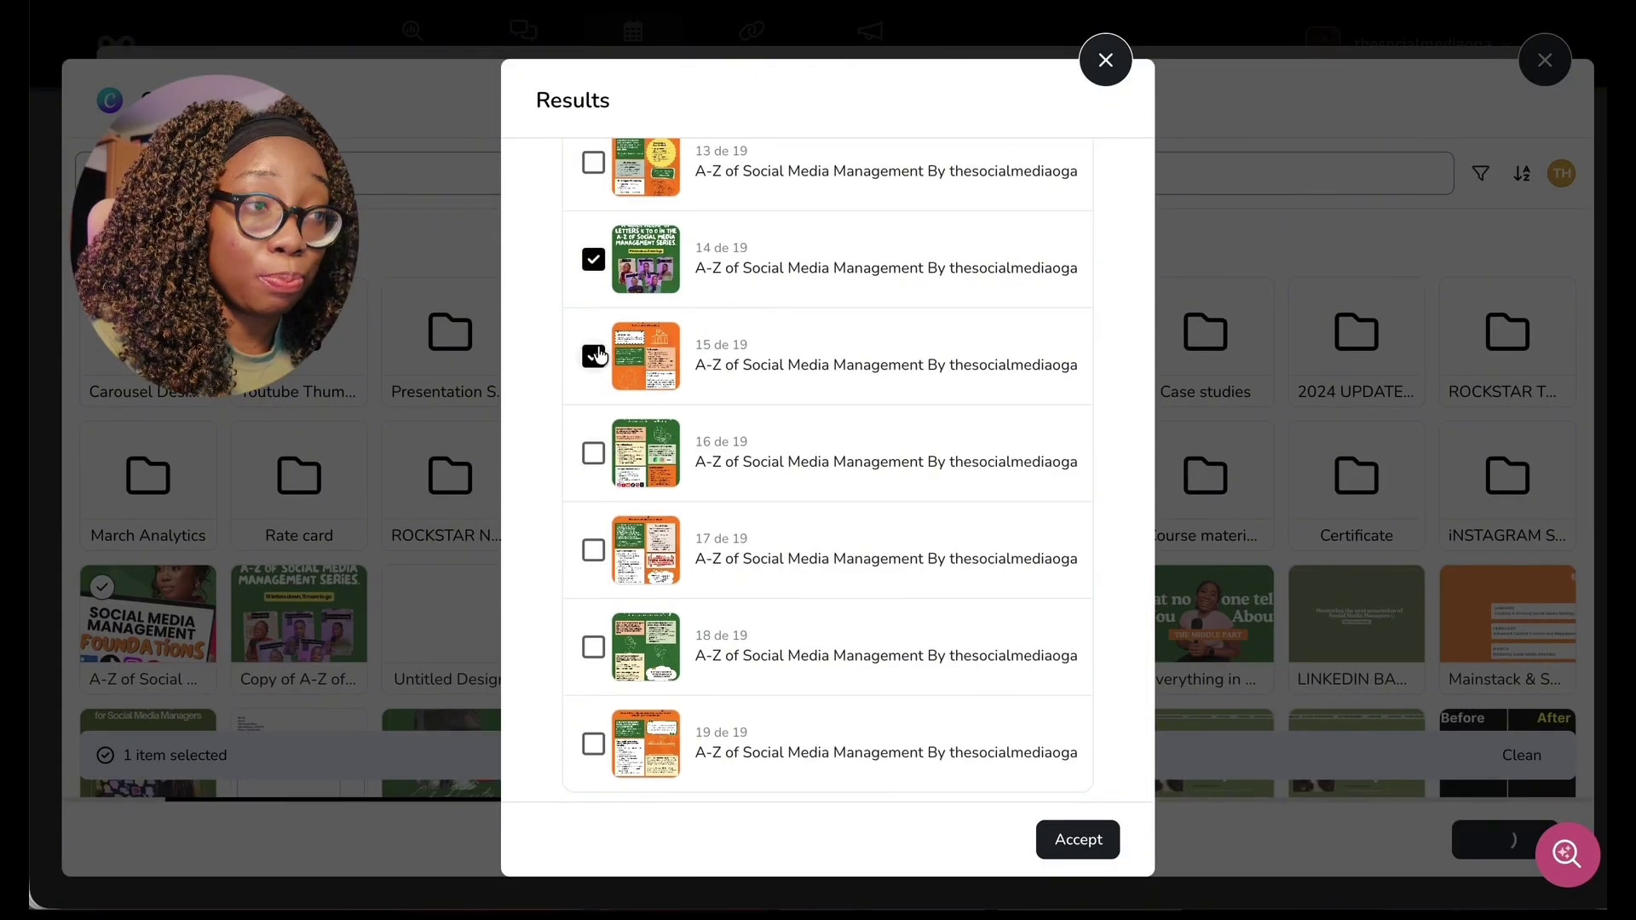
{"action": "left_click", "coordinate": [594, 454]}
{"action": "left_click", "coordinate": [594, 551]}
{"action": "left_click", "coordinate": [596, 649]}
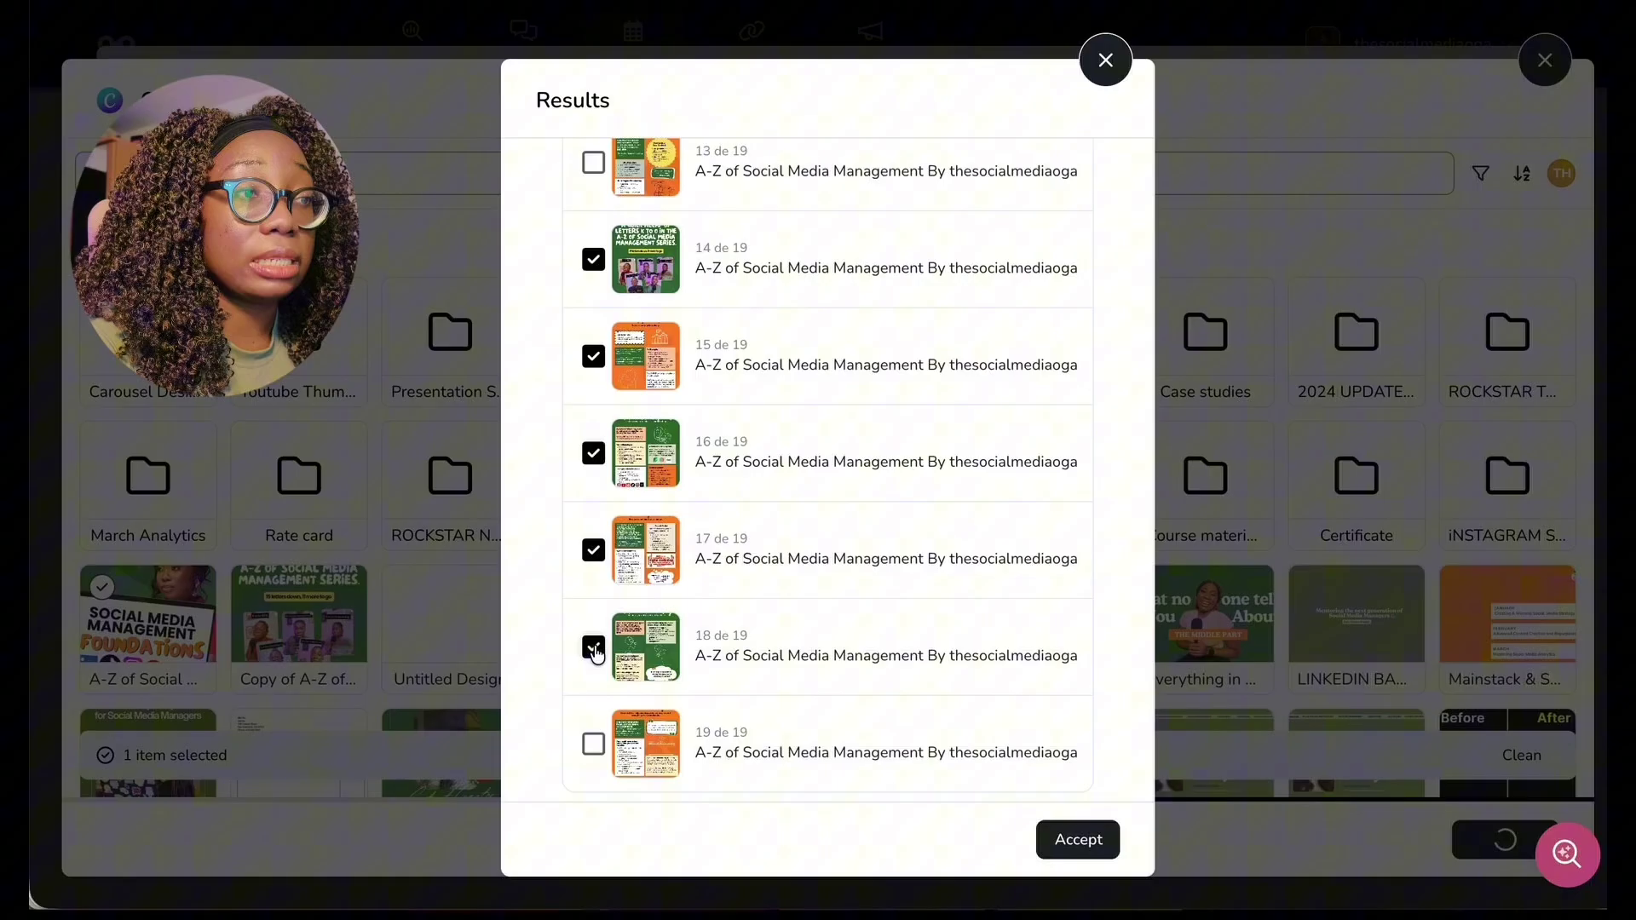
{"action": "left_click", "coordinate": [593, 744]}
{"action": "left_click", "coordinate": [1093, 845]}
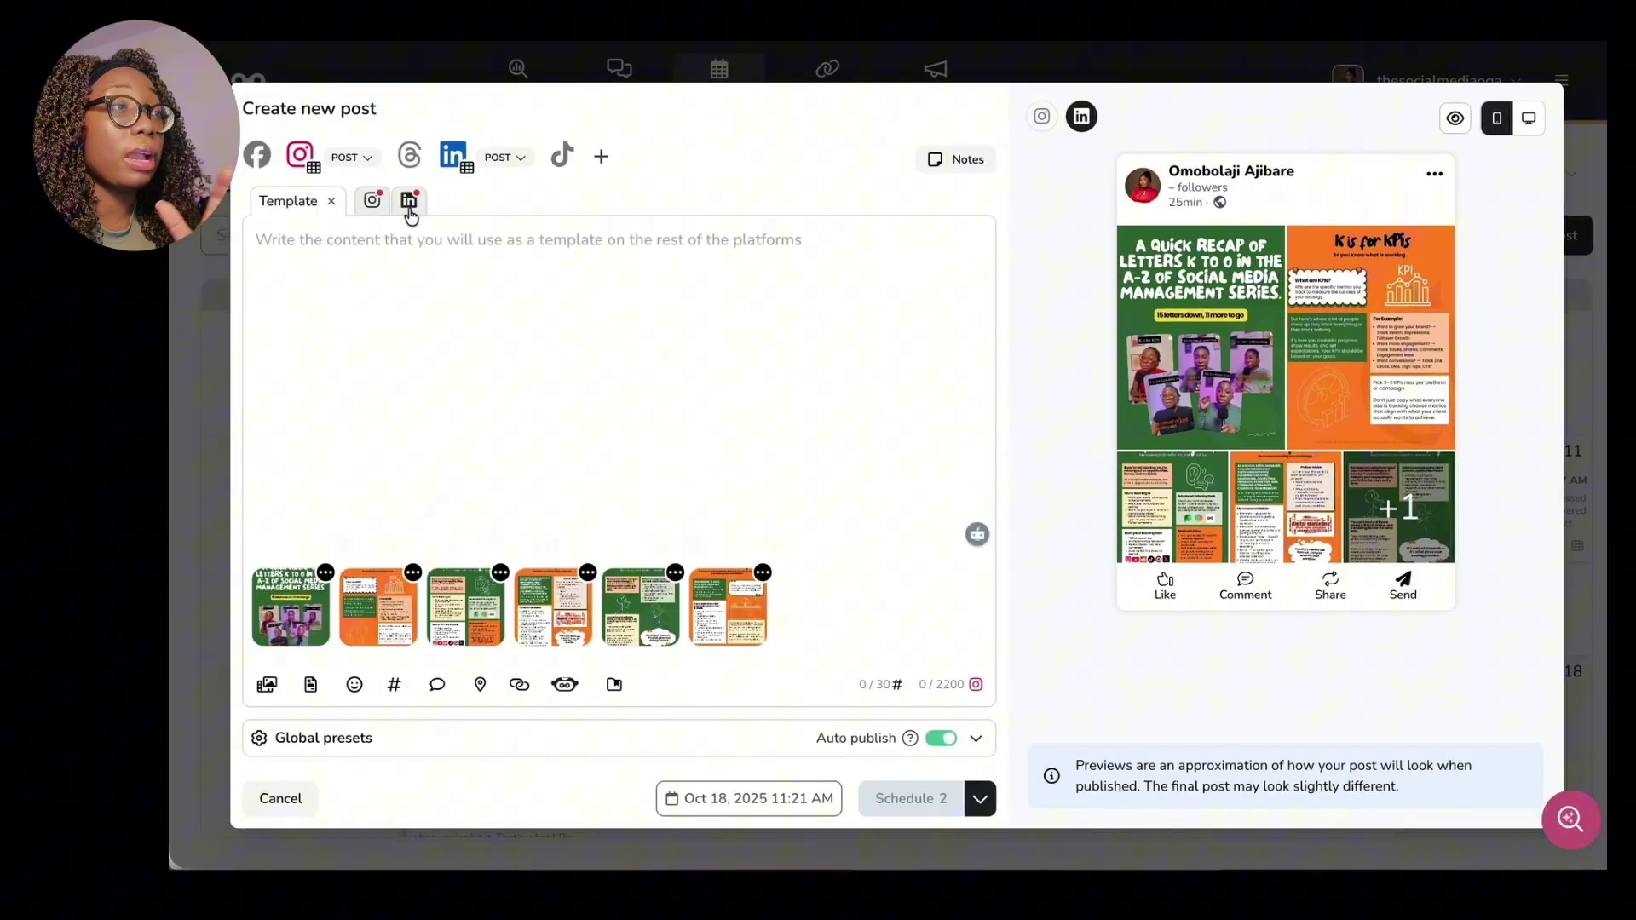
Keep the LinkedIn version's content separate and turn on its Image carousel preset.
{"action": "left_click", "coordinate": [410, 209]}
{"action": "left_click", "coordinate": [654, 440]}
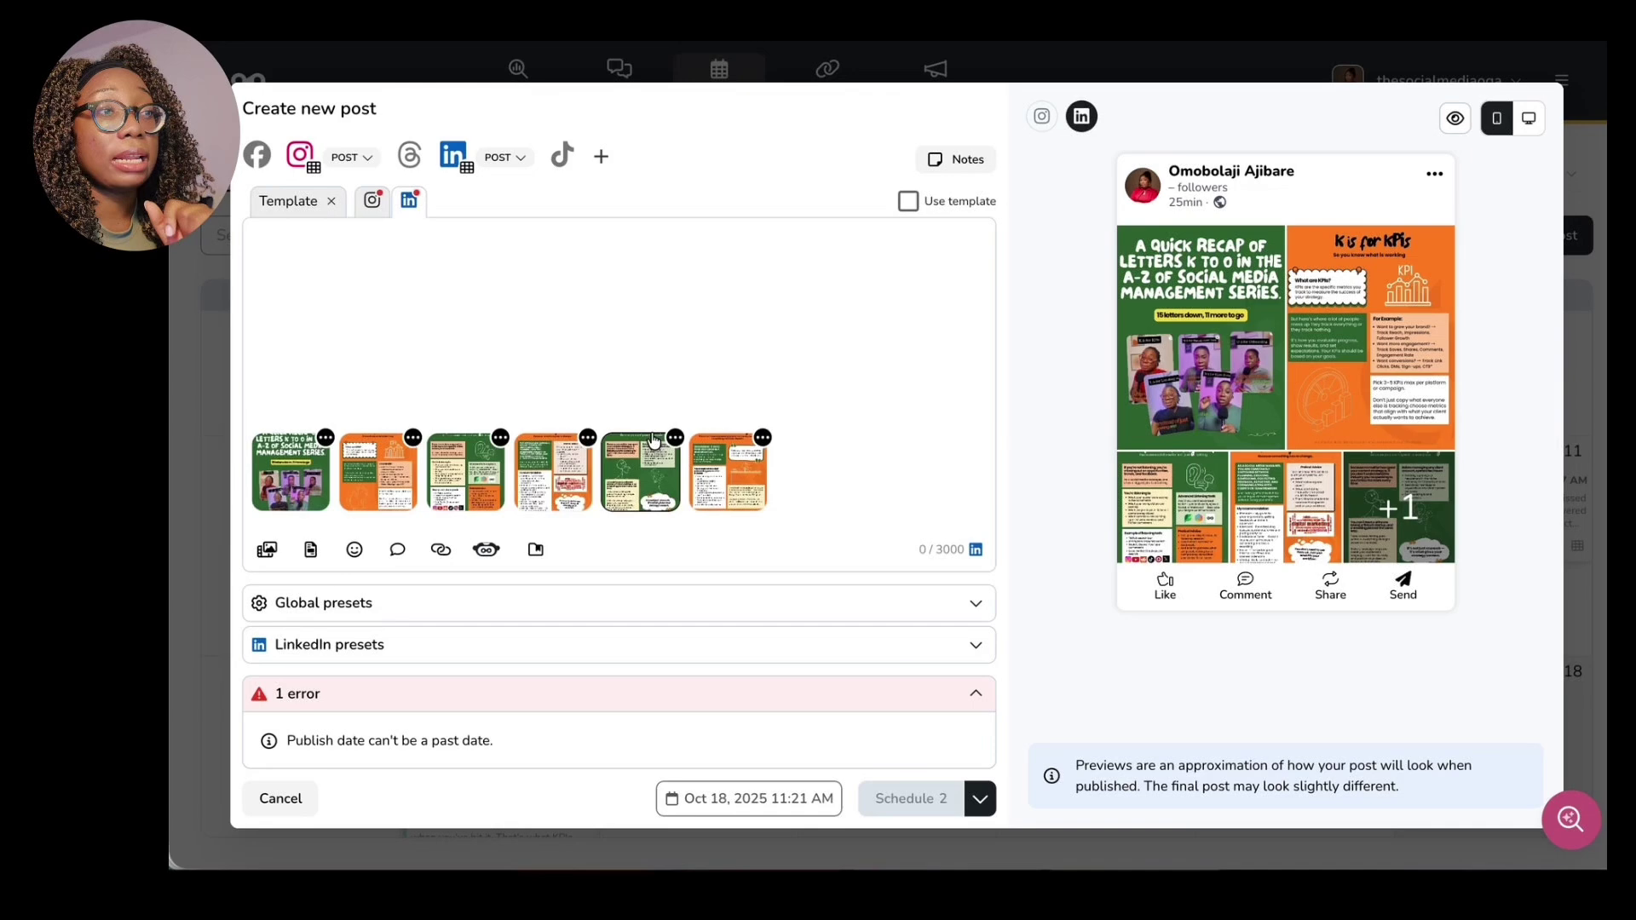
{"action": "left_click", "coordinate": [324, 438]}
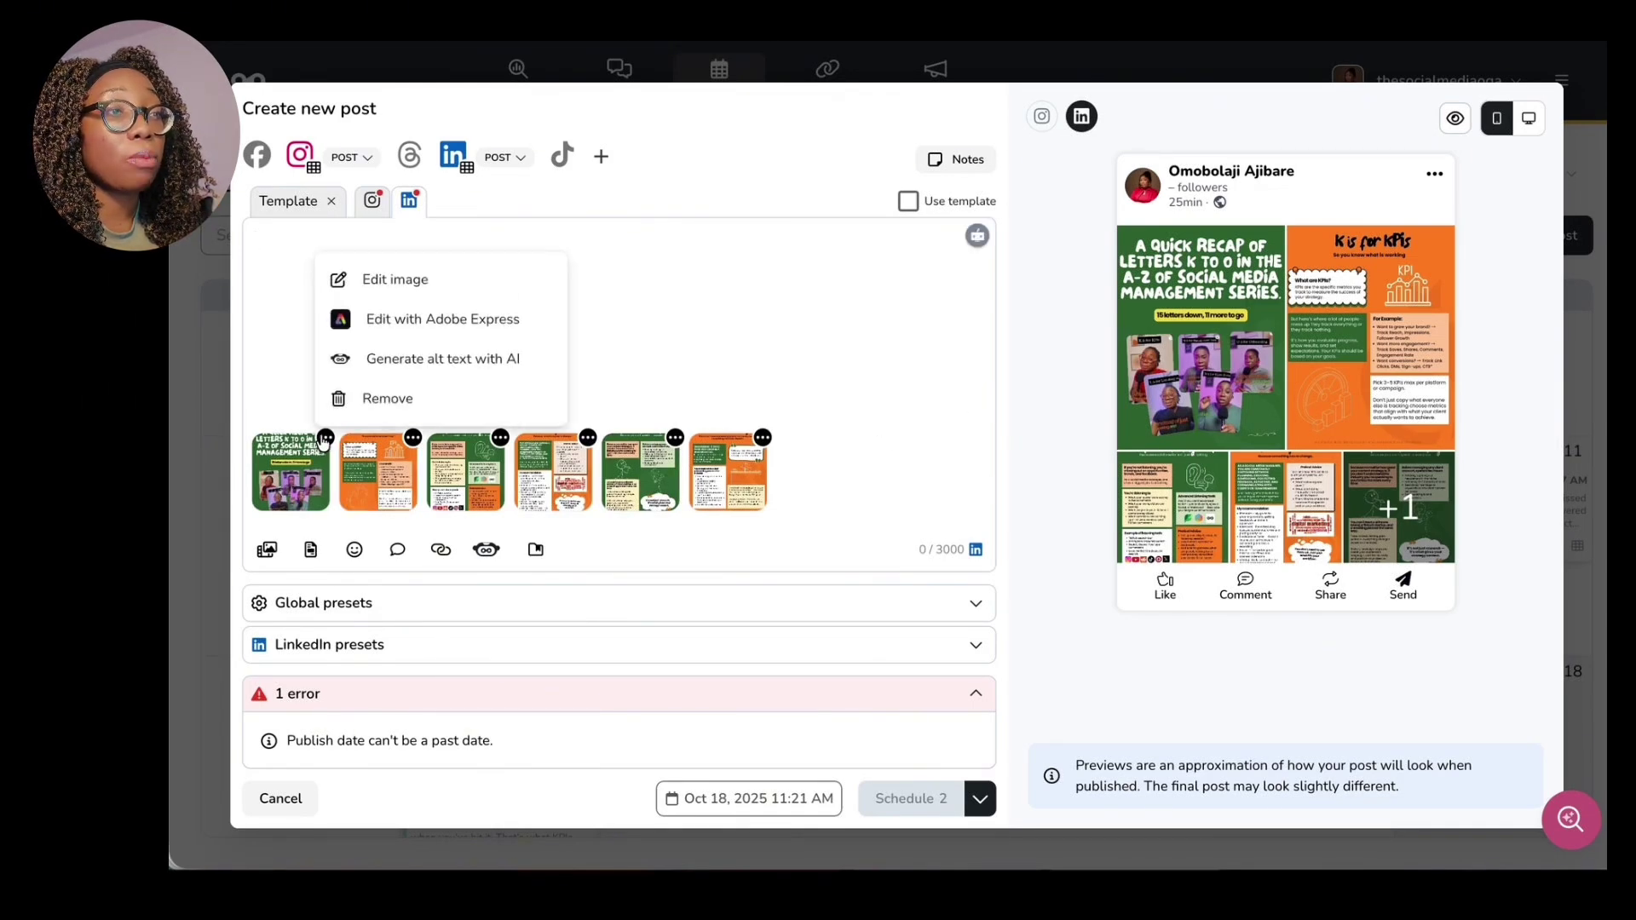
{"action": "left_click", "coordinate": [324, 438]}
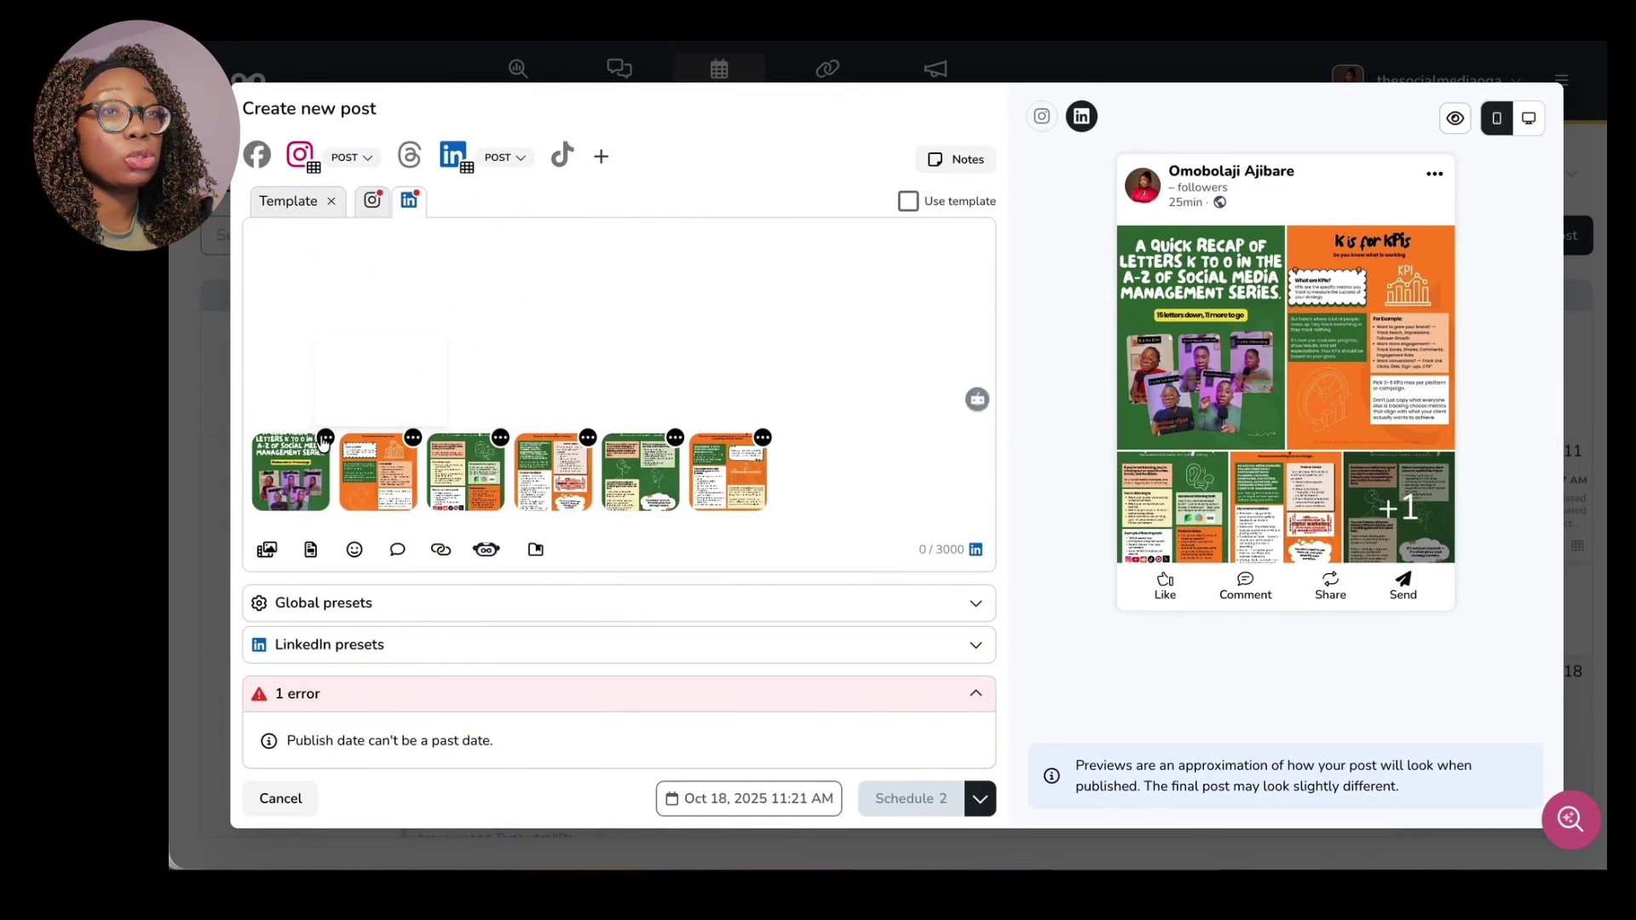
{"action": "left_click", "coordinate": [741, 644]}
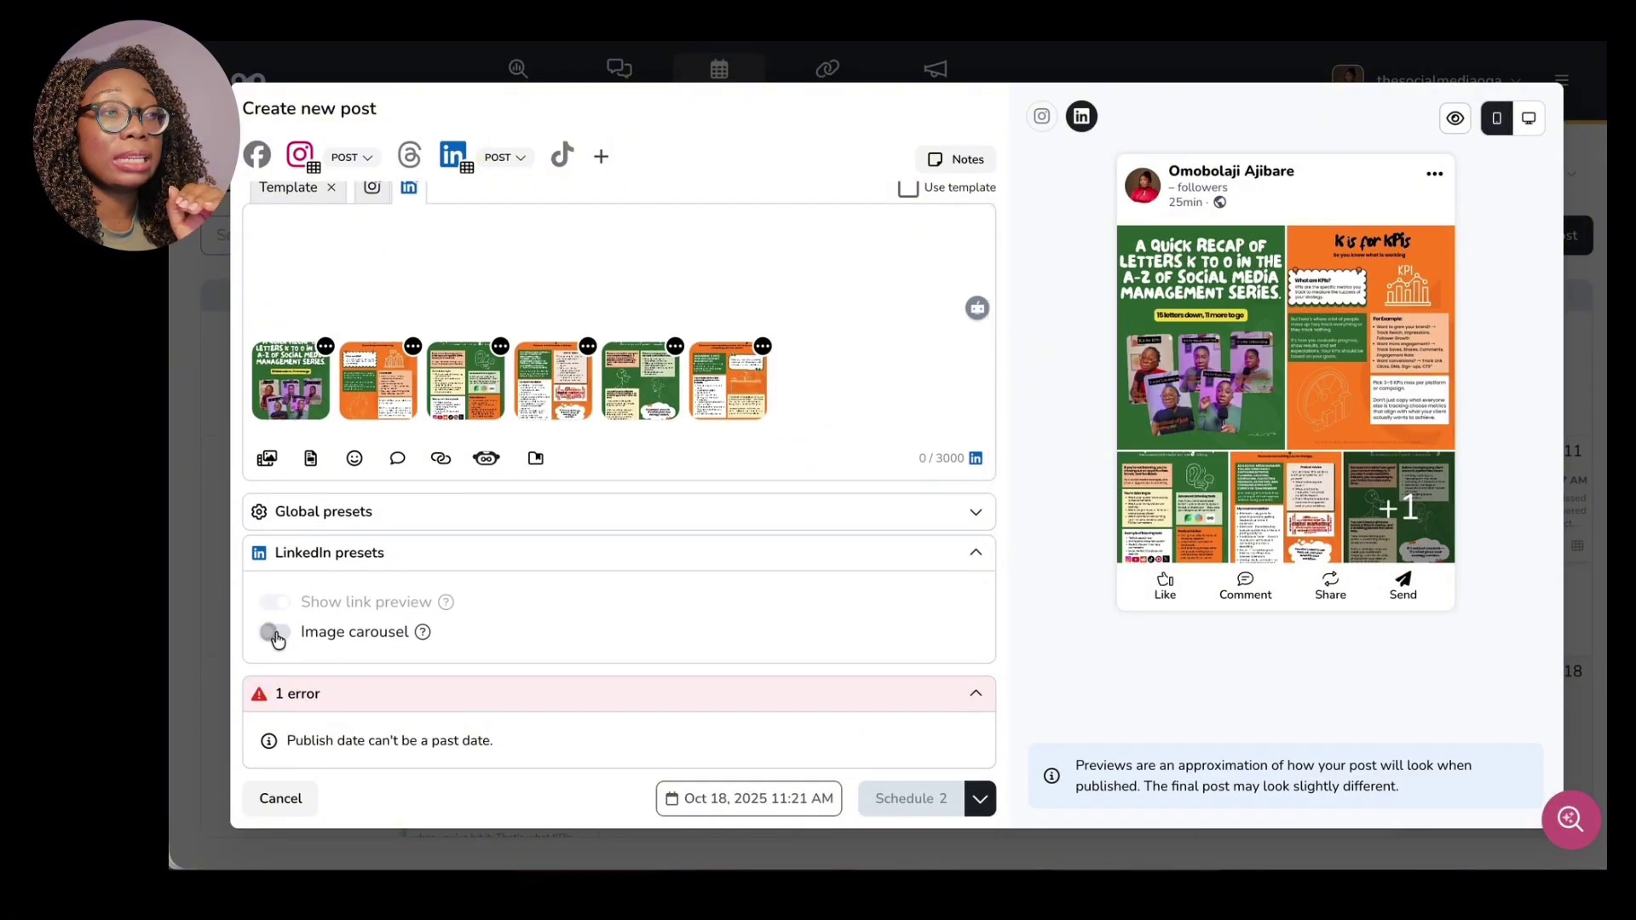
{"action": "left_click", "coordinate": [274, 633]}
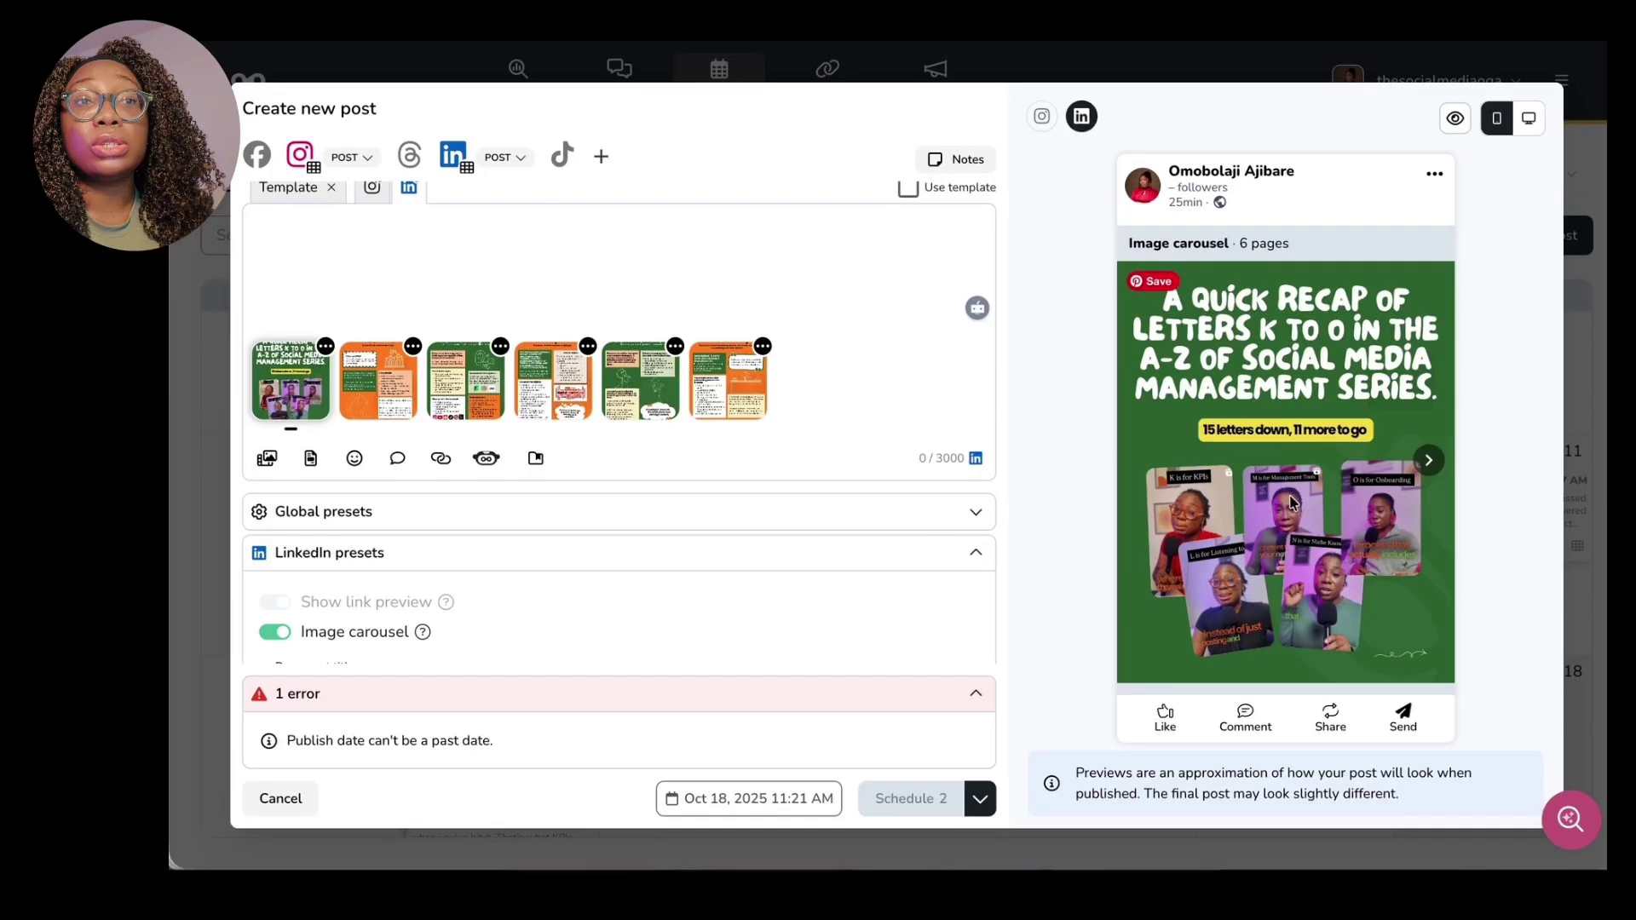
Step through the LinkedIn carousel preview to the Niche Knowledge slide.
{"action": "left_click", "coordinate": [1431, 467]}
{"action": "left_click", "coordinate": [1433, 471]}
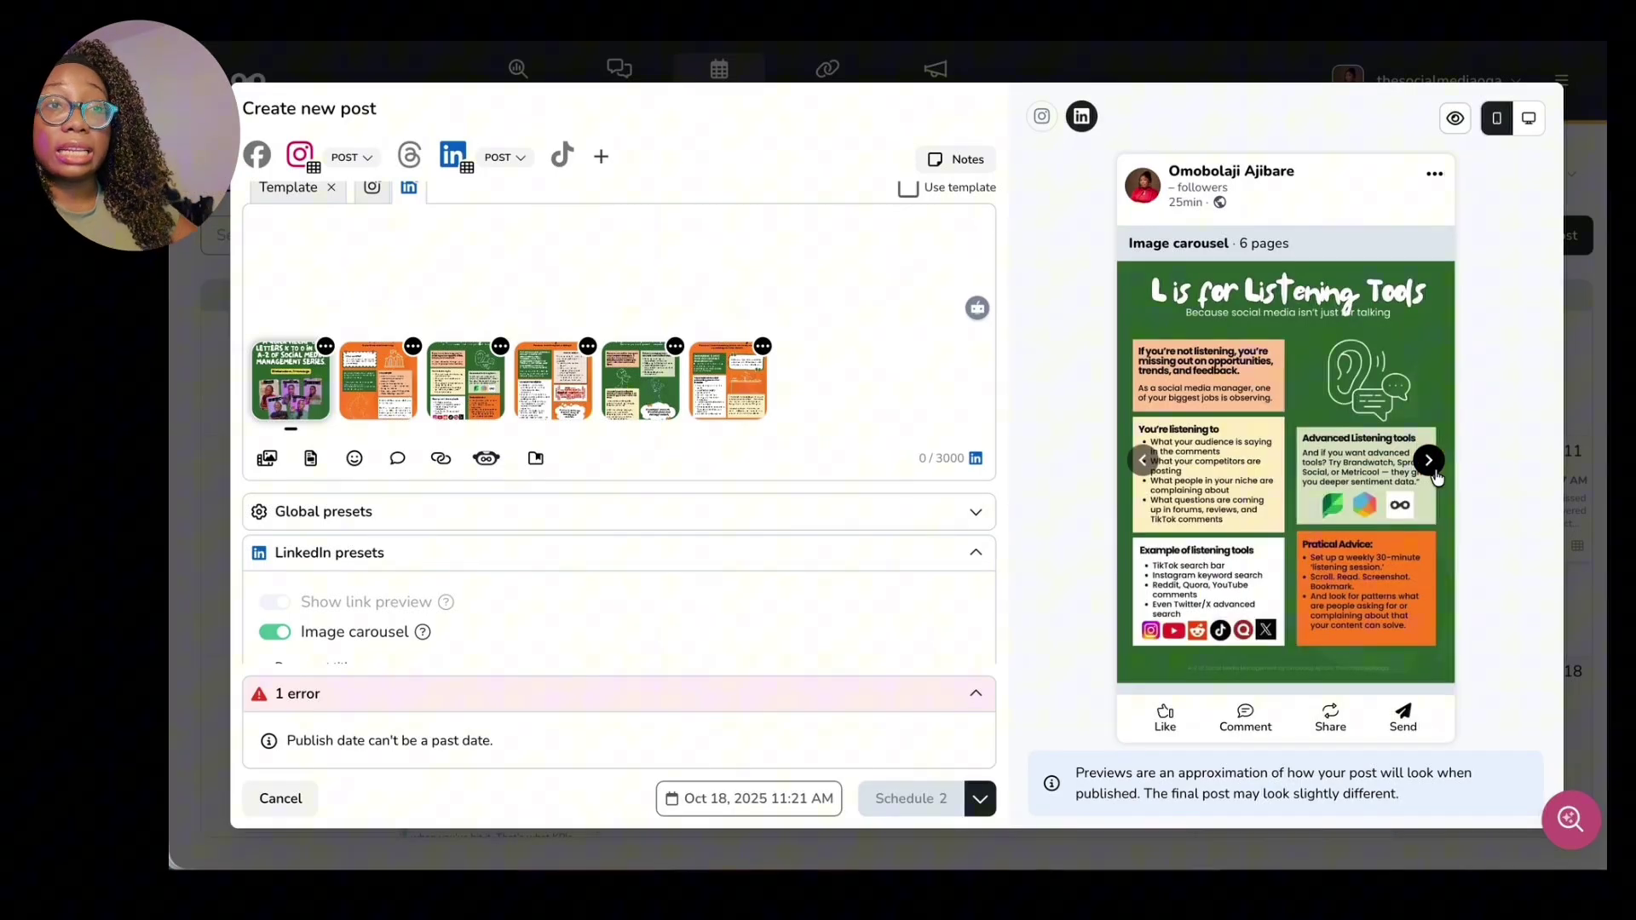
{"action": "left_click", "coordinate": [1433, 470]}
{"action": "left_click", "coordinate": [1433, 470]}
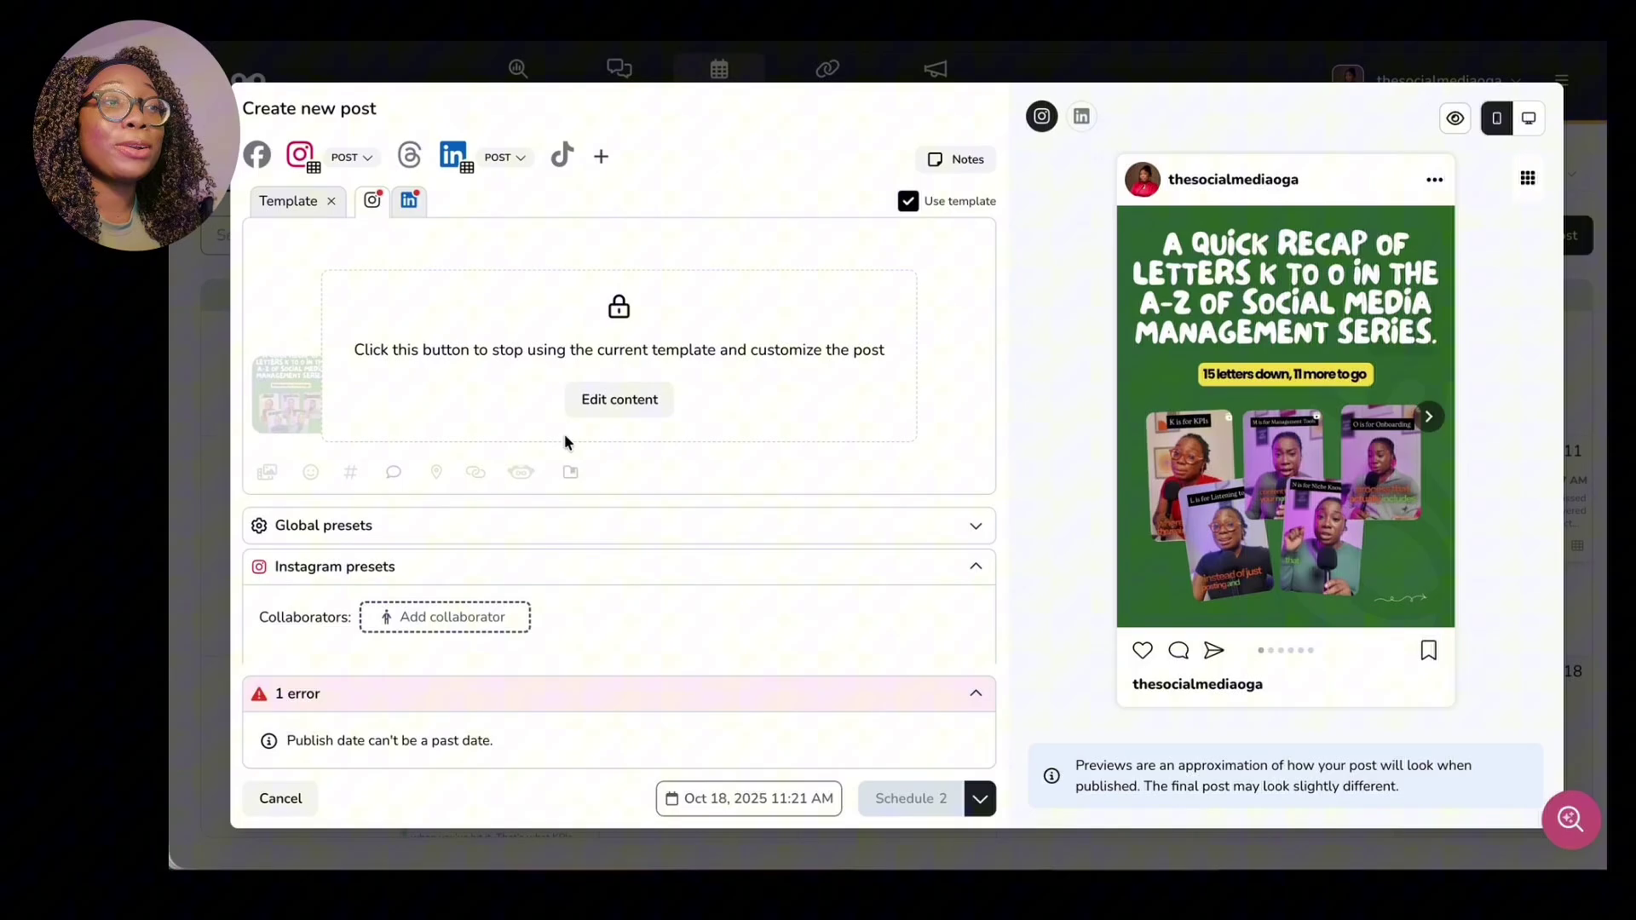
Unlock the template content, browse the Instagram carousel preview, then return to LinkedIn's caption field.
{"action": "left_click", "coordinate": [633, 419]}
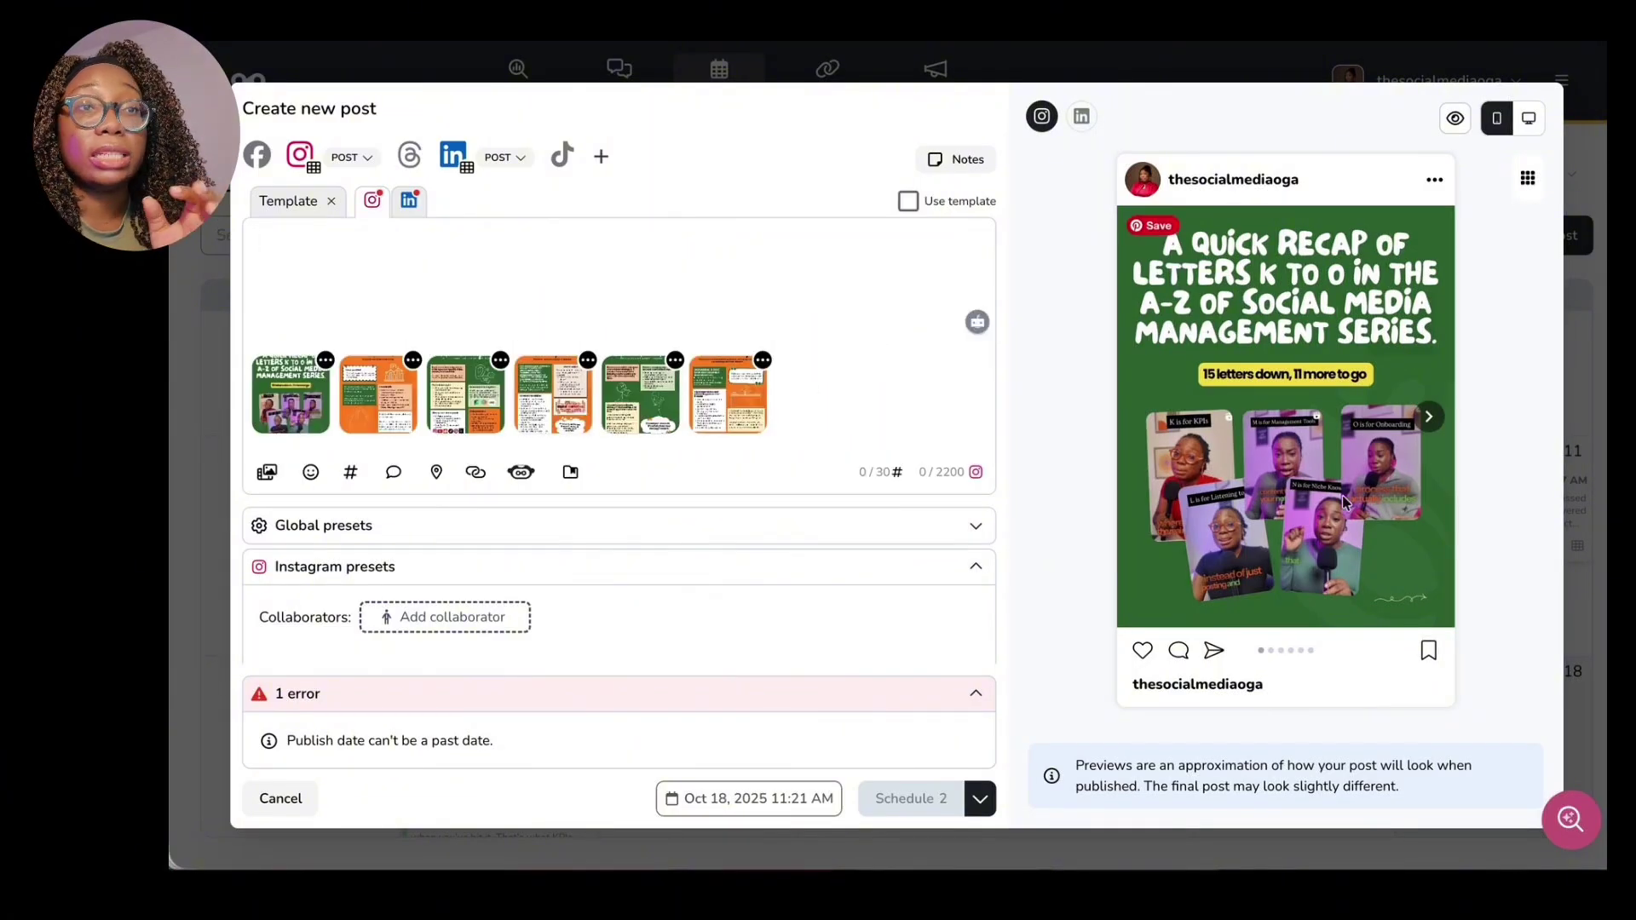
{"action": "left_click", "coordinate": [1430, 417]}
{"action": "left_click", "coordinate": [1429, 418]}
{"action": "left_click", "coordinate": [1430, 417]}
{"action": "left_click", "coordinate": [1430, 417]}
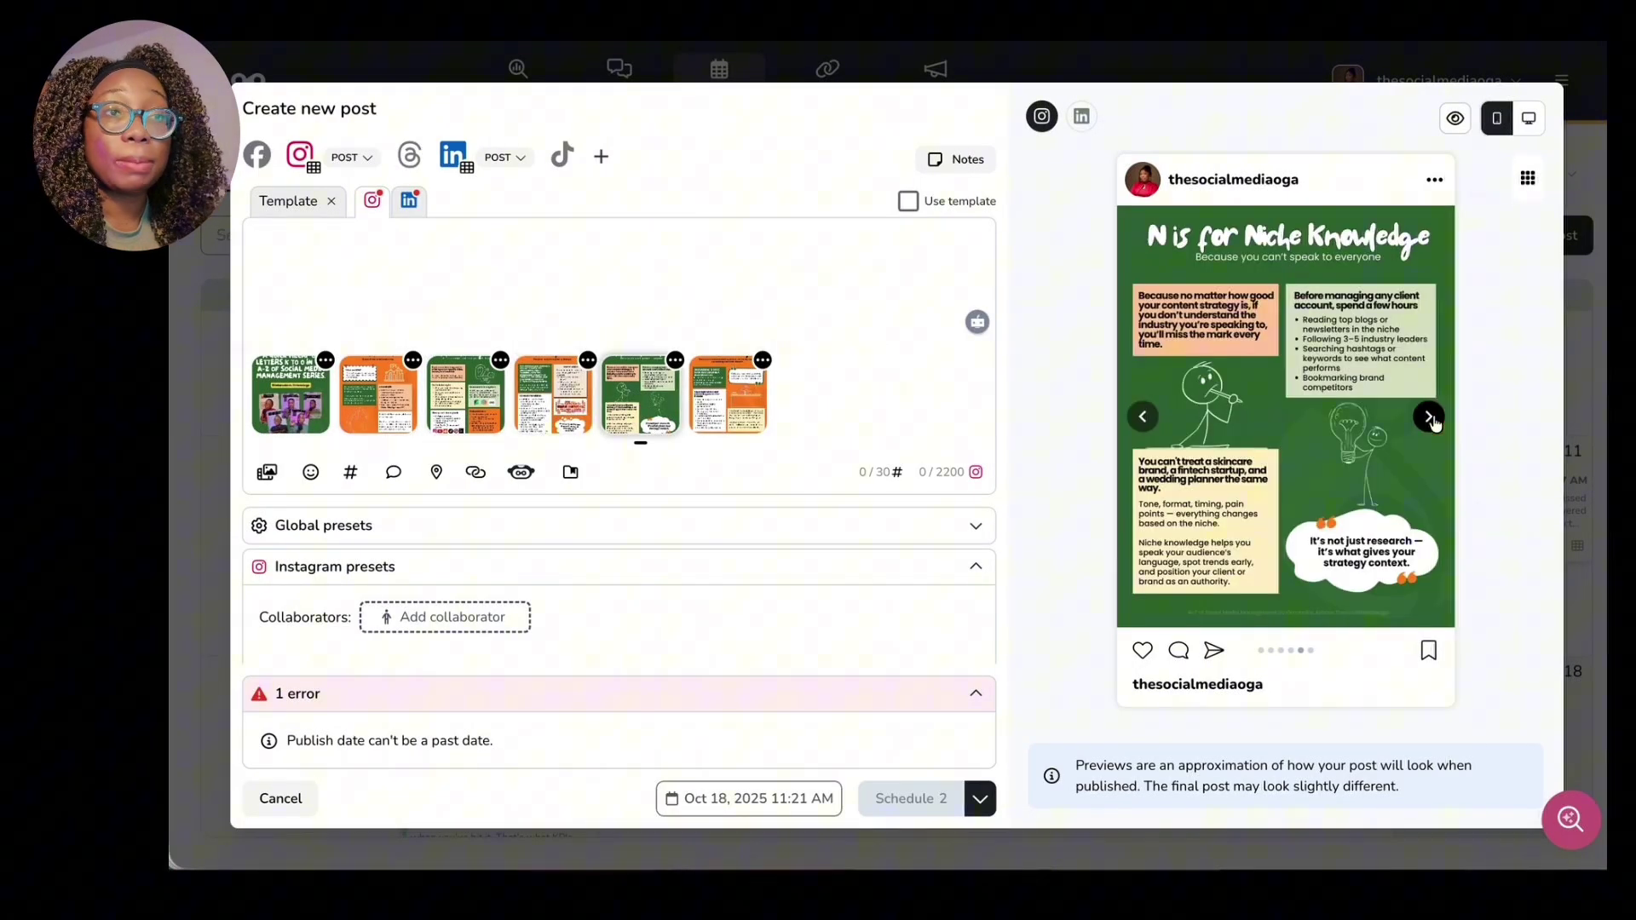
{"action": "left_click", "coordinate": [1429, 417]}
{"action": "left_click", "coordinate": [1144, 417]}
{"action": "left_click", "coordinate": [1146, 417]}
{"action": "left_click", "coordinate": [1146, 417]}
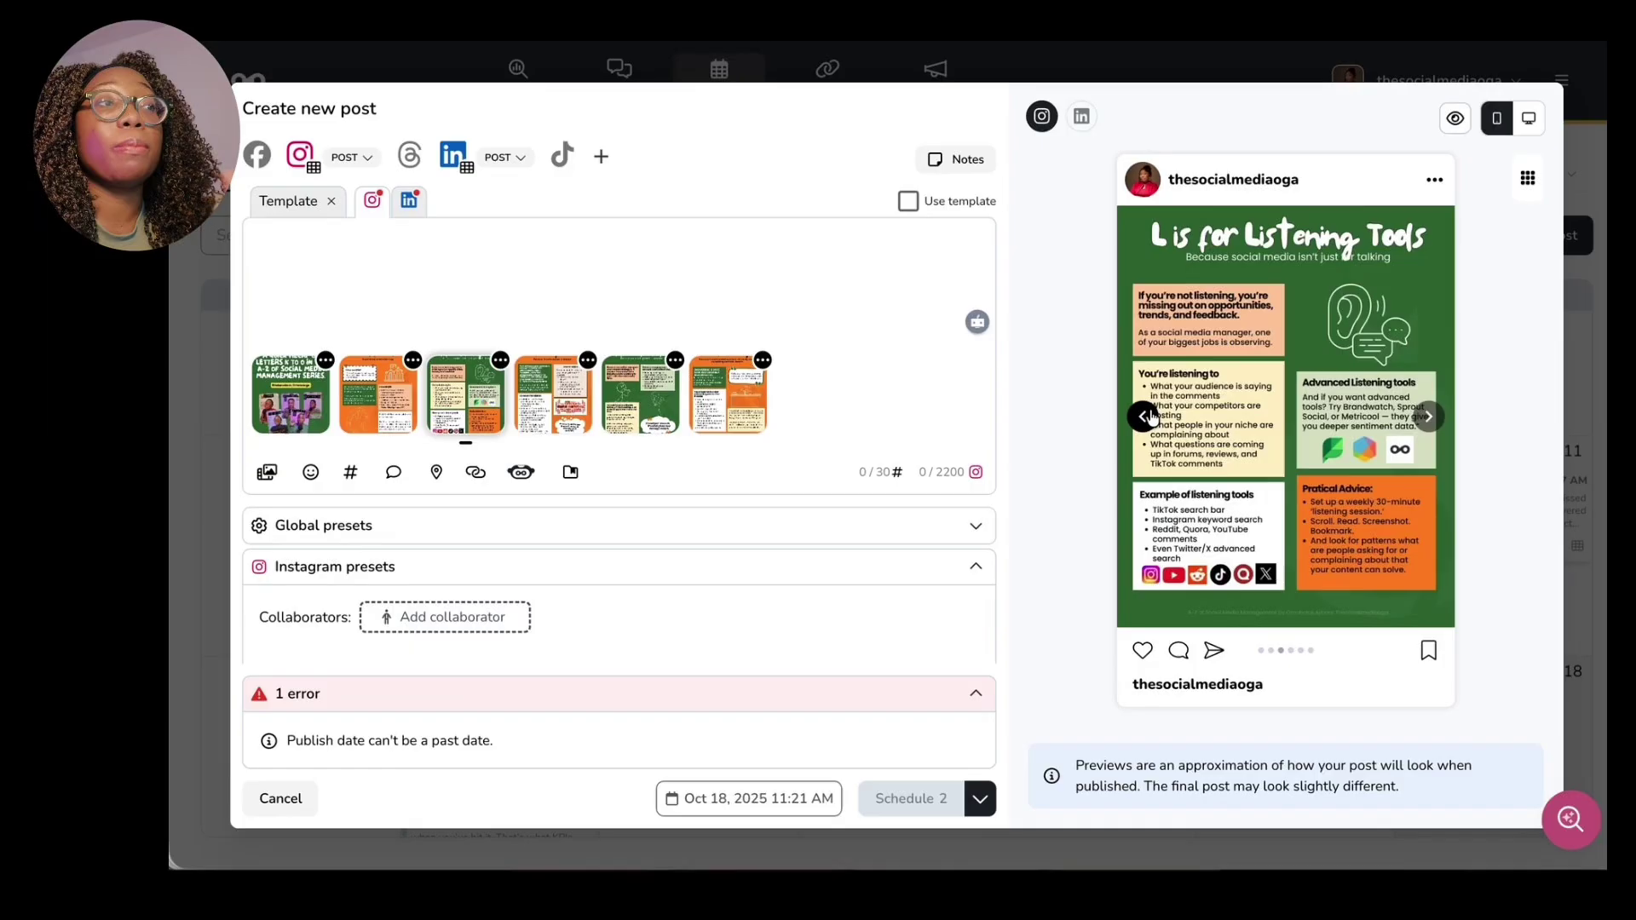
{"action": "left_click", "coordinate": [407, 202]}
{"action": "left_click", "coordinate": [351, 292]}
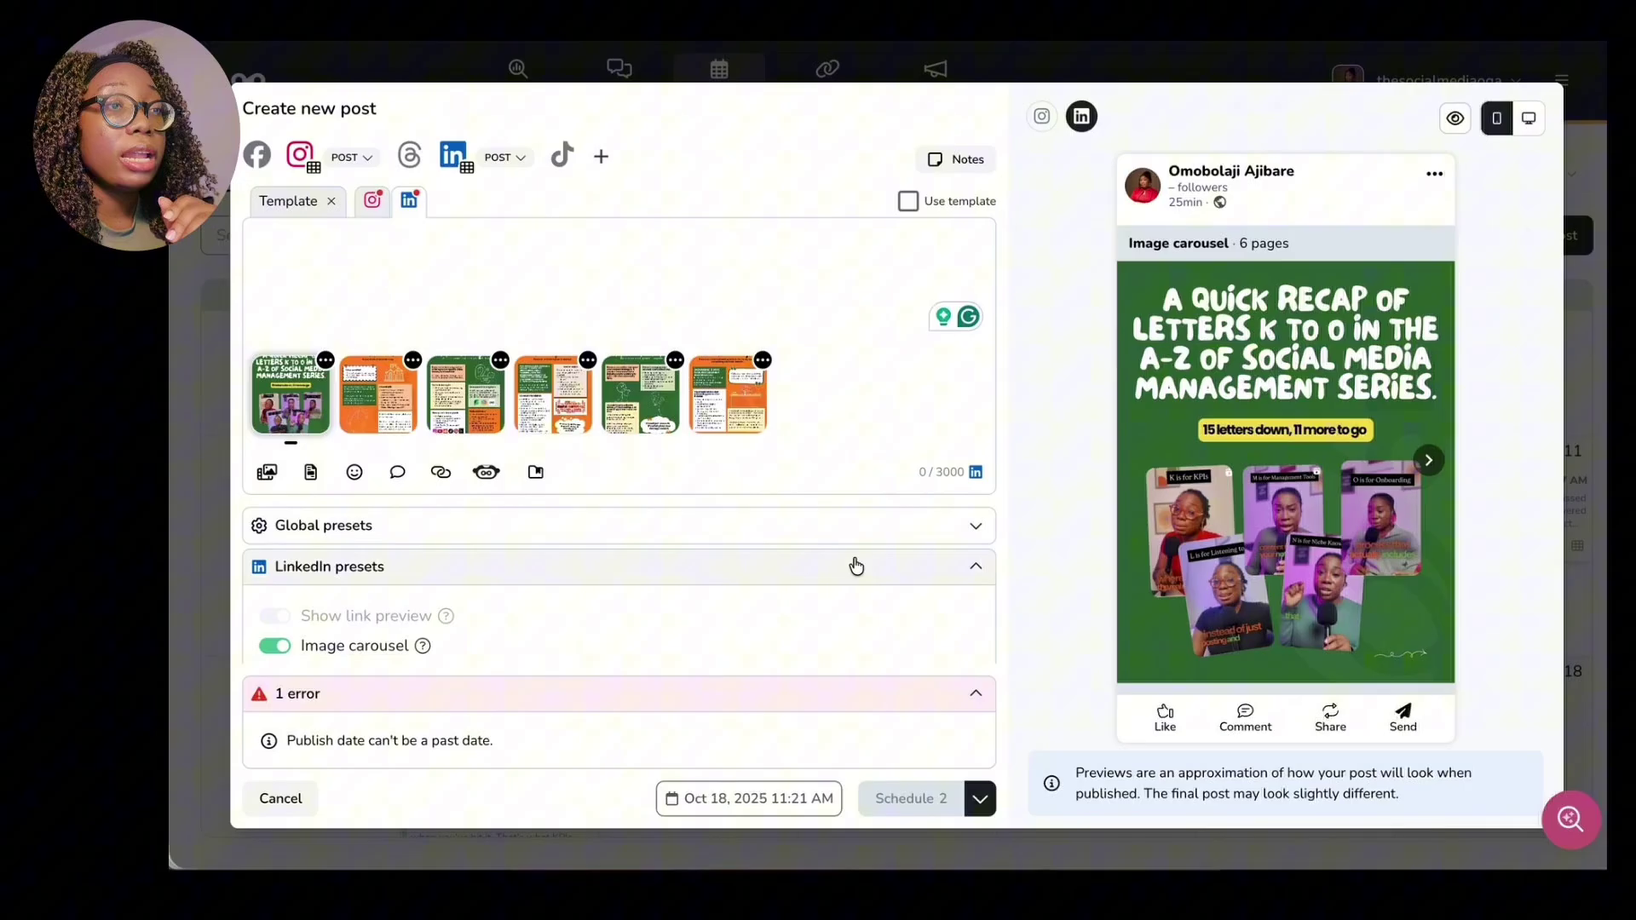
Collapse LinkedIn presets and set the publish date to Oct 22, 2025 at 9:00 AM.
{"action": "left_click", "coordinate": [898, 569]}
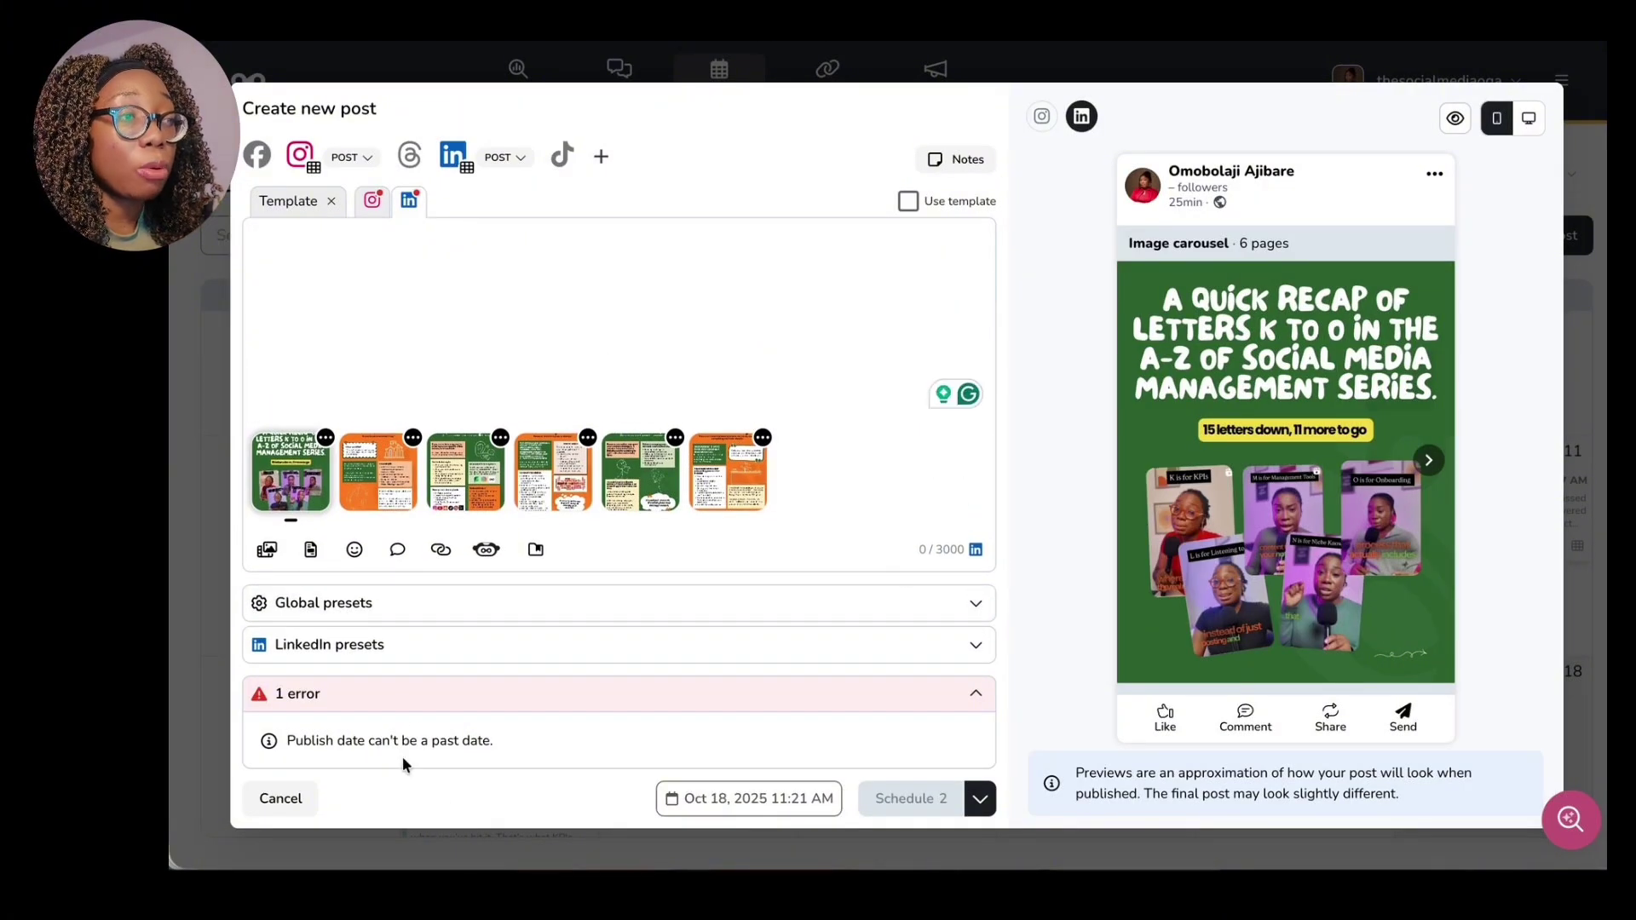
{"action": "left_click", "coordinate": [726, 801]}
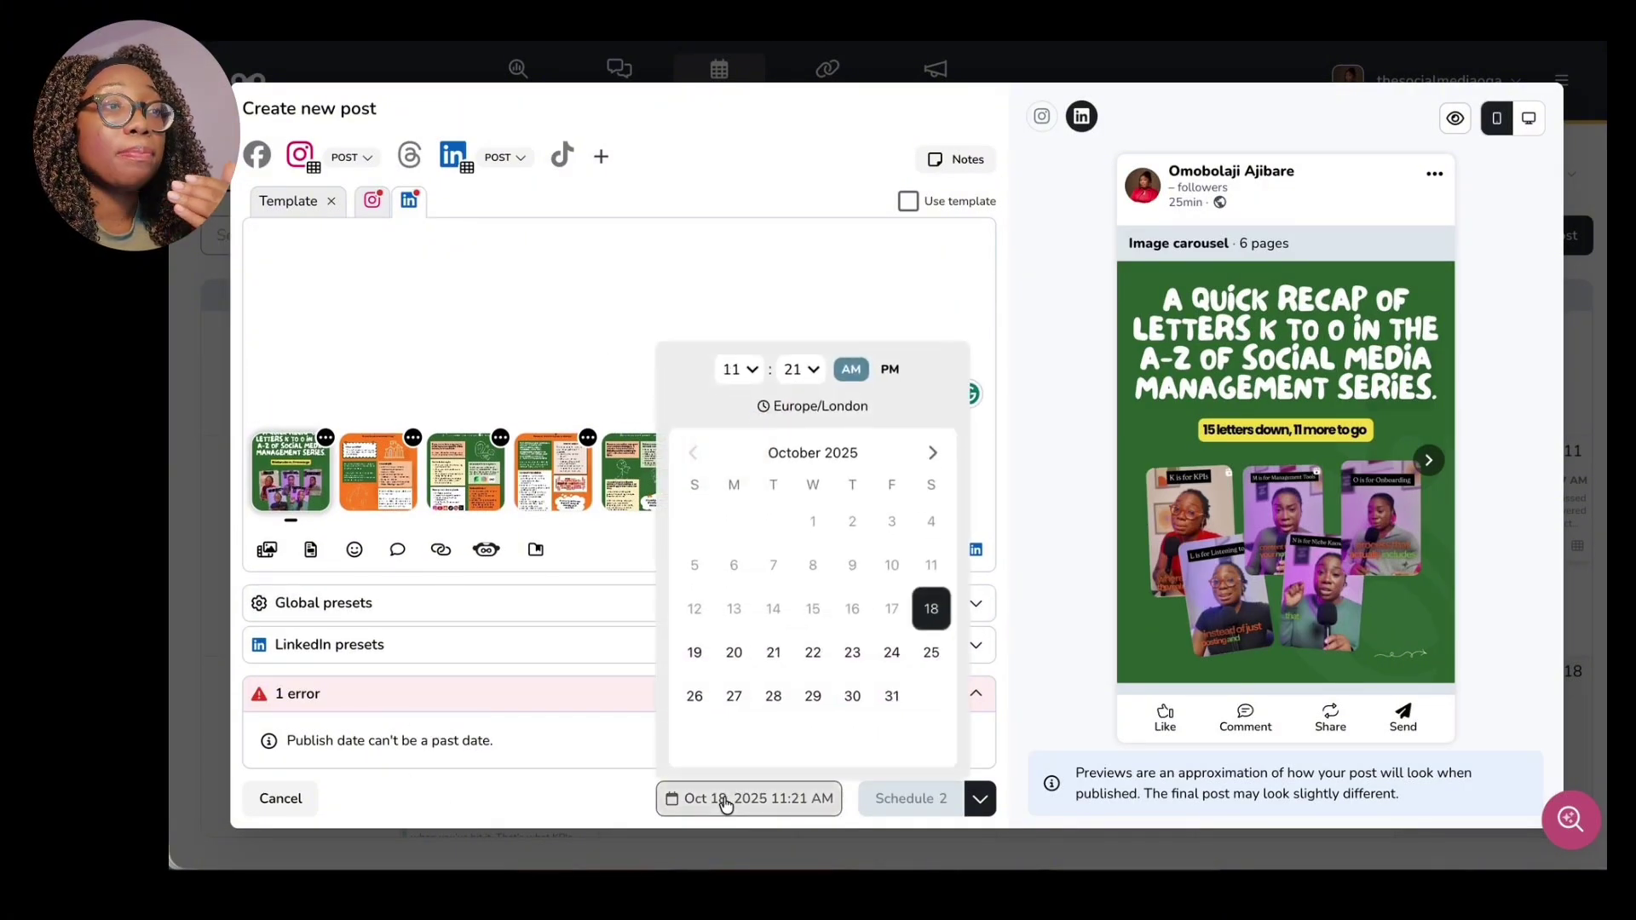
{"action": "left_click", "coordinate": [812, 653]}
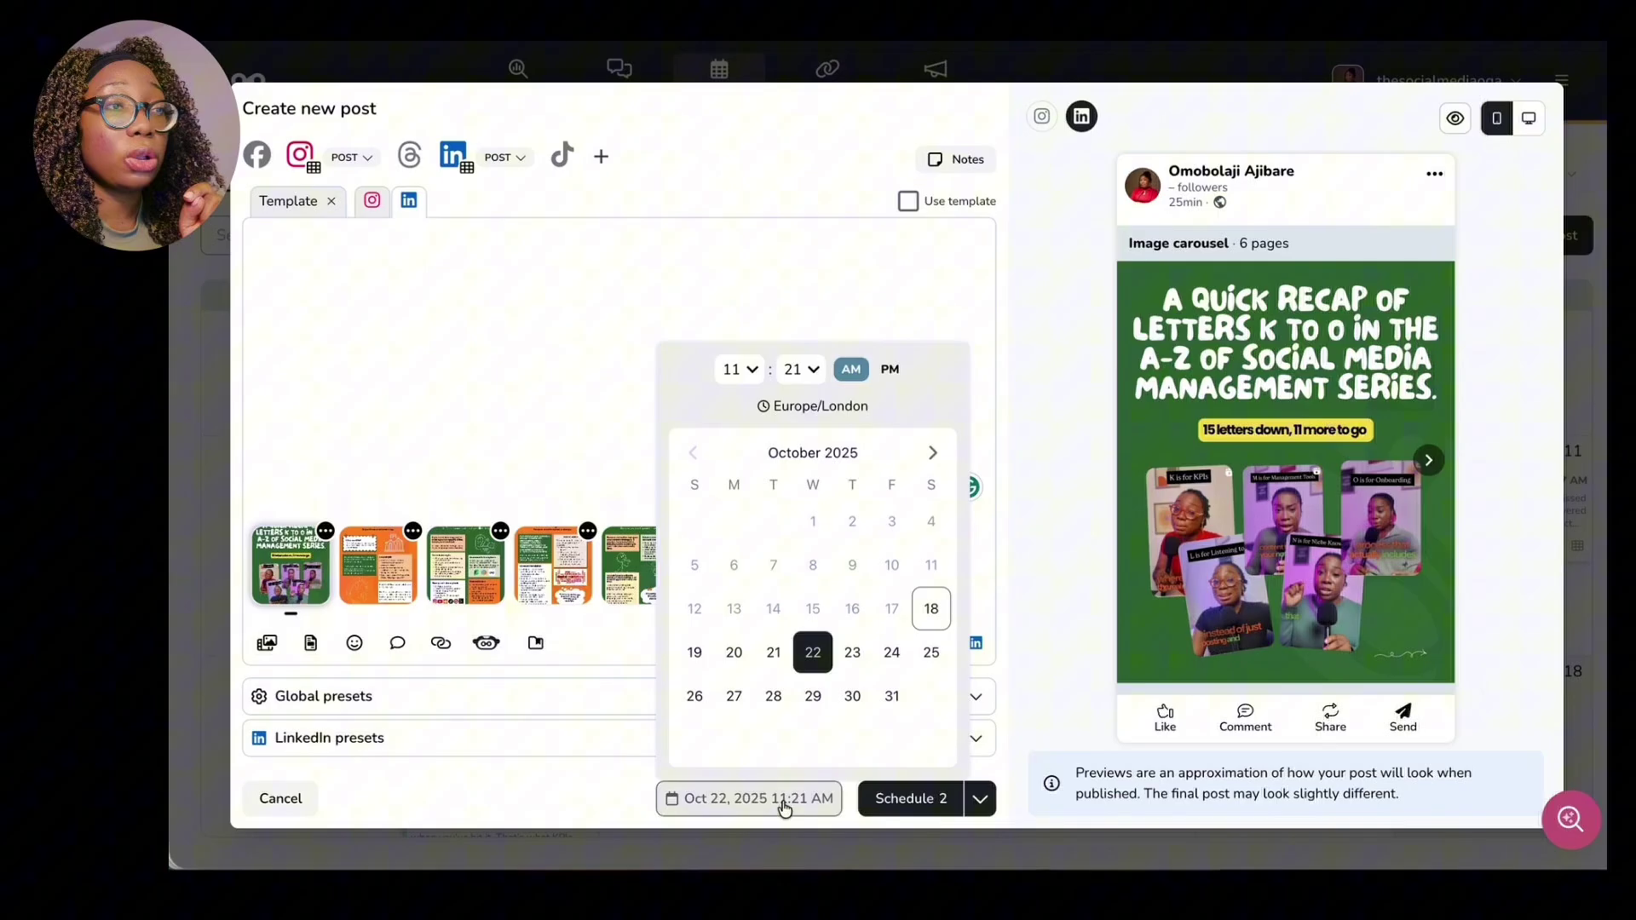
{"action": "left_click", "coordinate": [753, 369]}
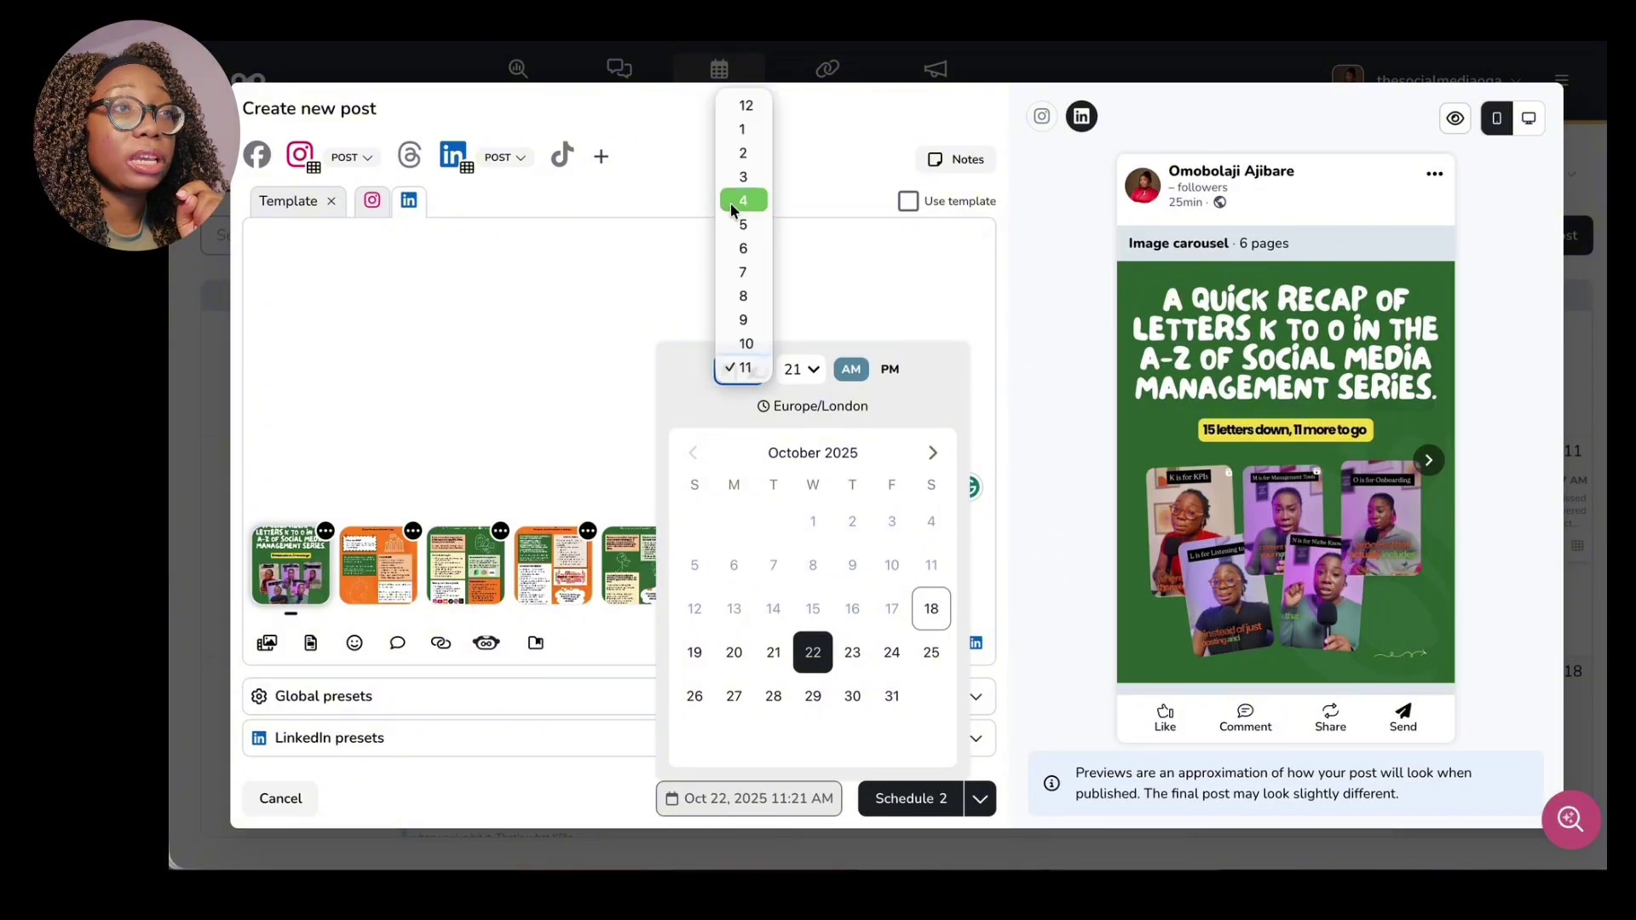
{"action": "left_click", "coordinate": [744, 320]}
{"action": "left_click", "coordinate": [806, 369]}
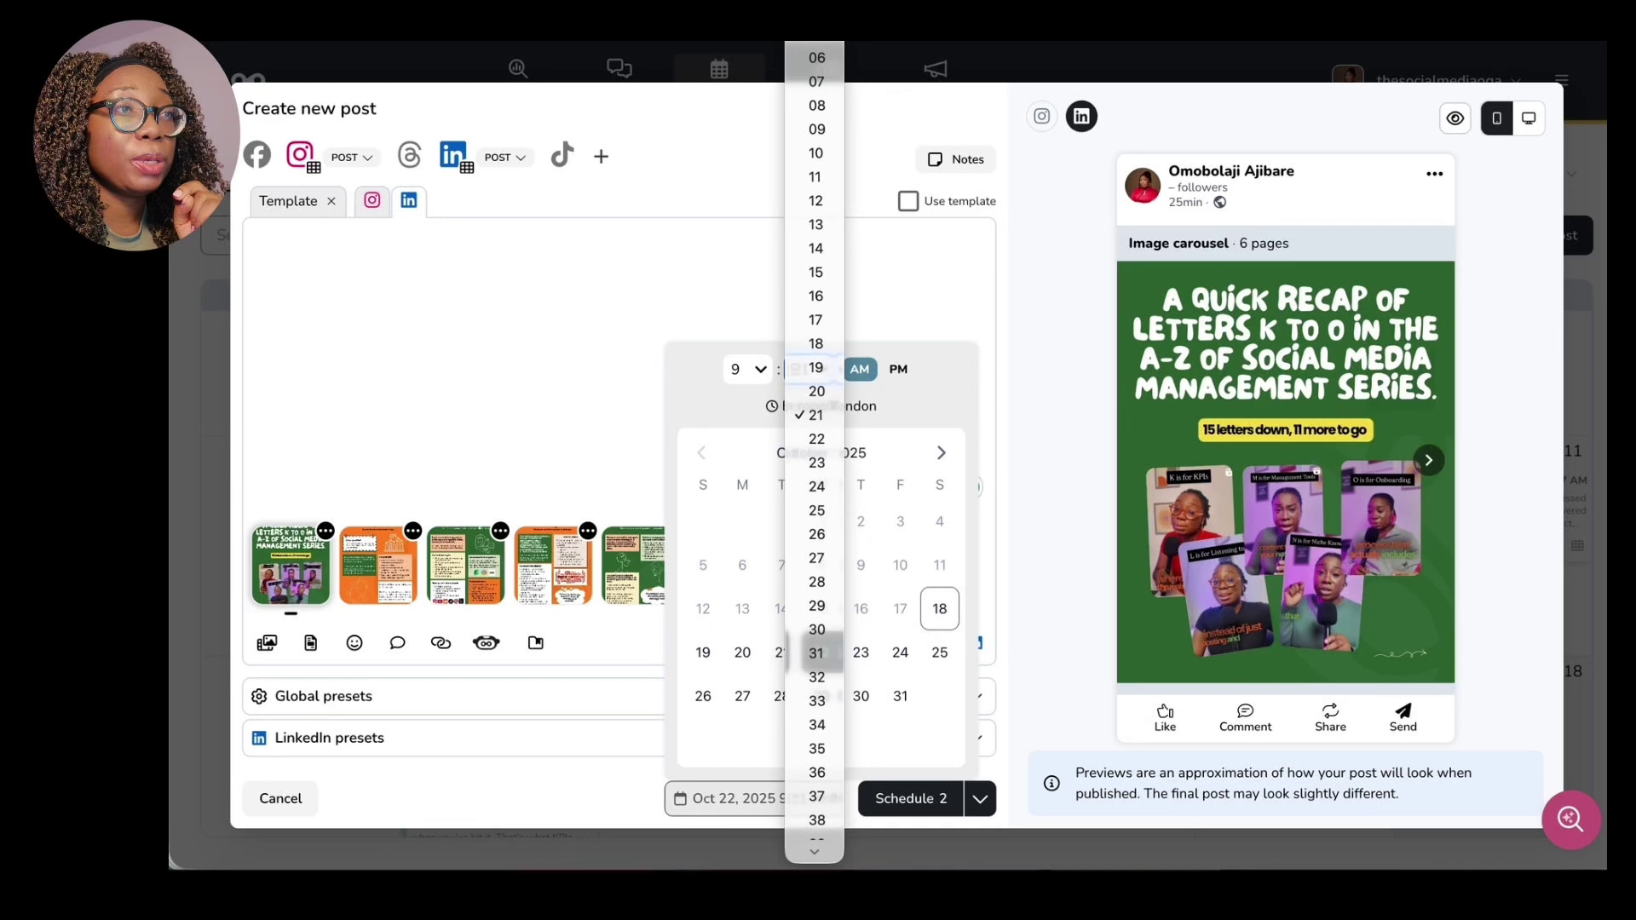
{"action": "scroll", "coordinate": [816, 651], "scroll_direction": "up", "scroll_amount": 10}
{"action": "left_click", "coordinate": [817, 651]}
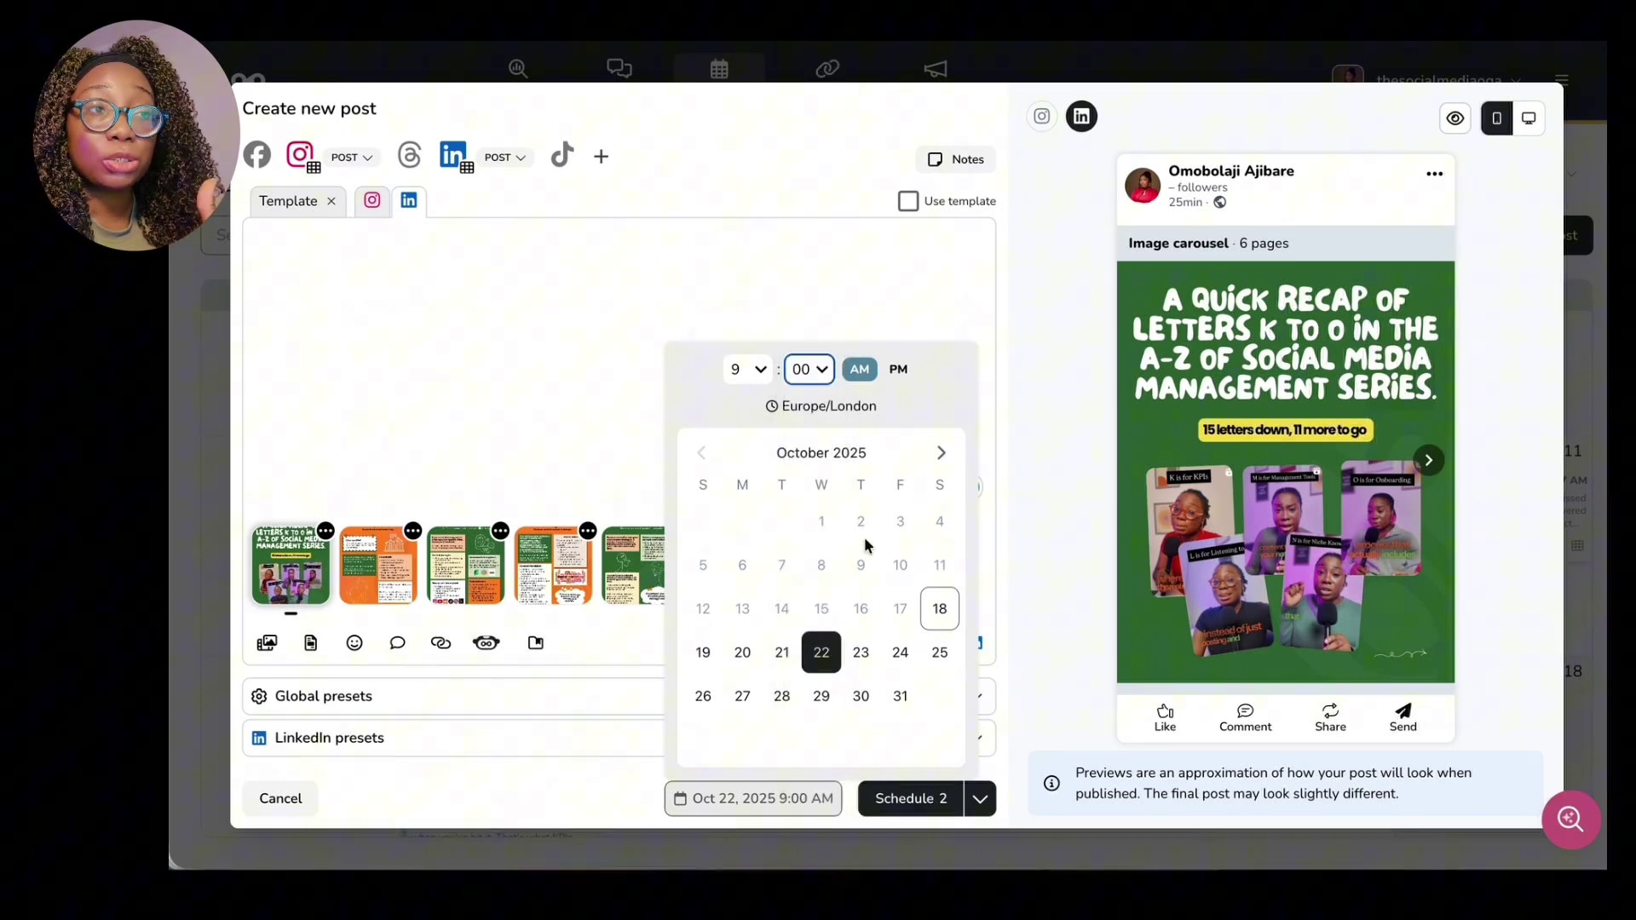
{"action": "left_click", "coordinate": [897, 304]}
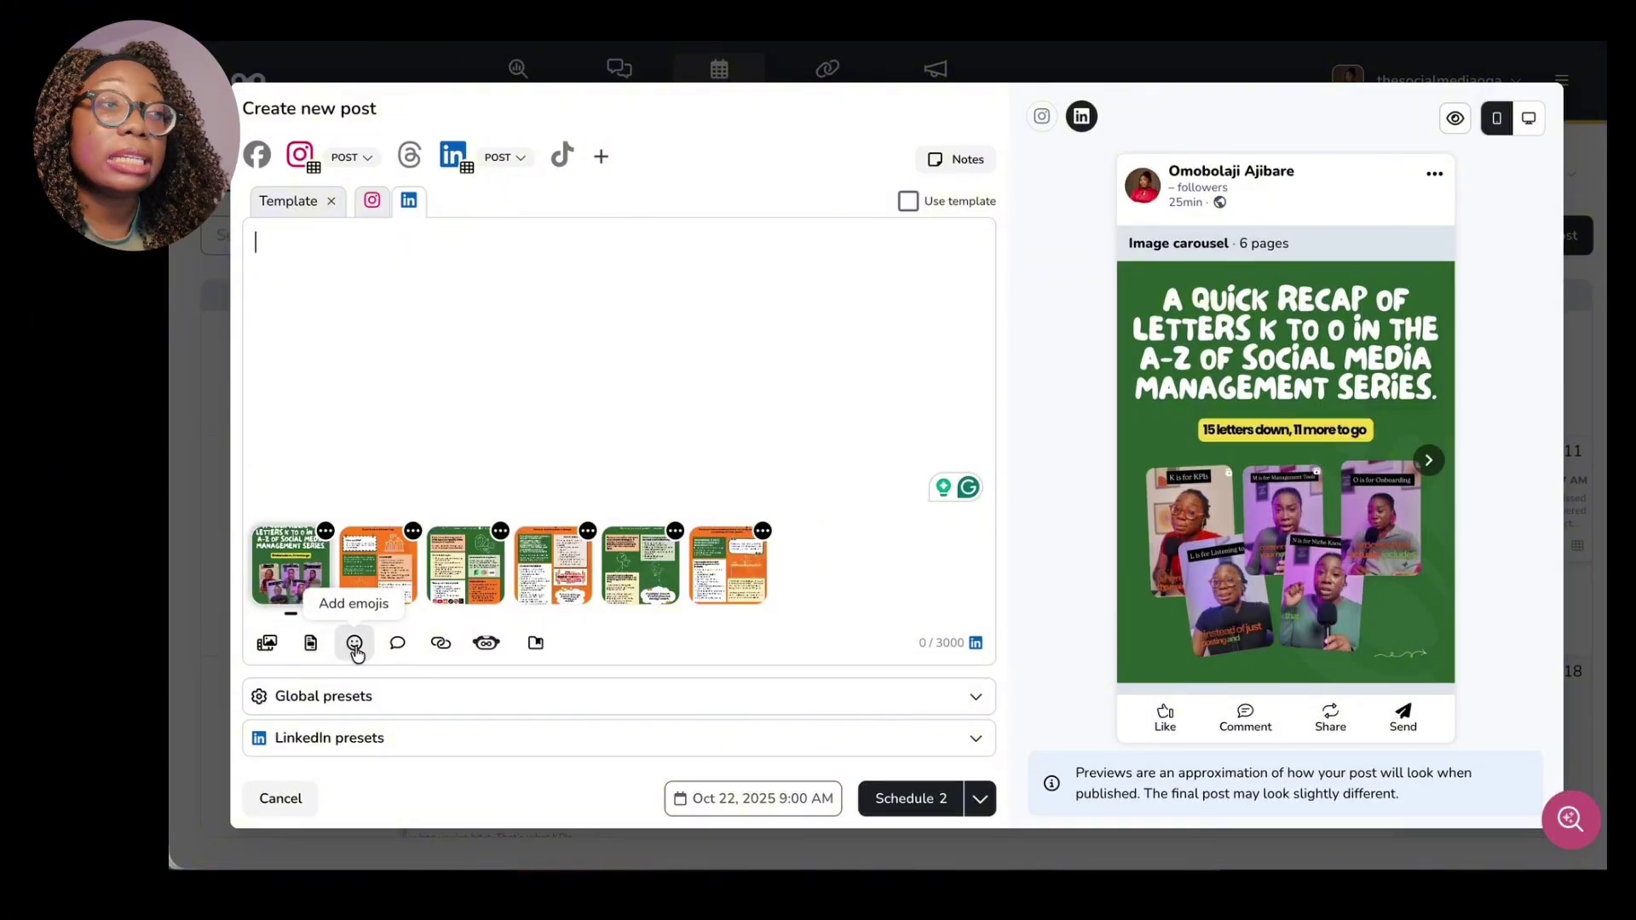
Add the Instagram first comment 'Wow! we just have 11 more letters go? feels like yesterday we started.'.
{"action": "left_click", "coordinate": [400, 643]}
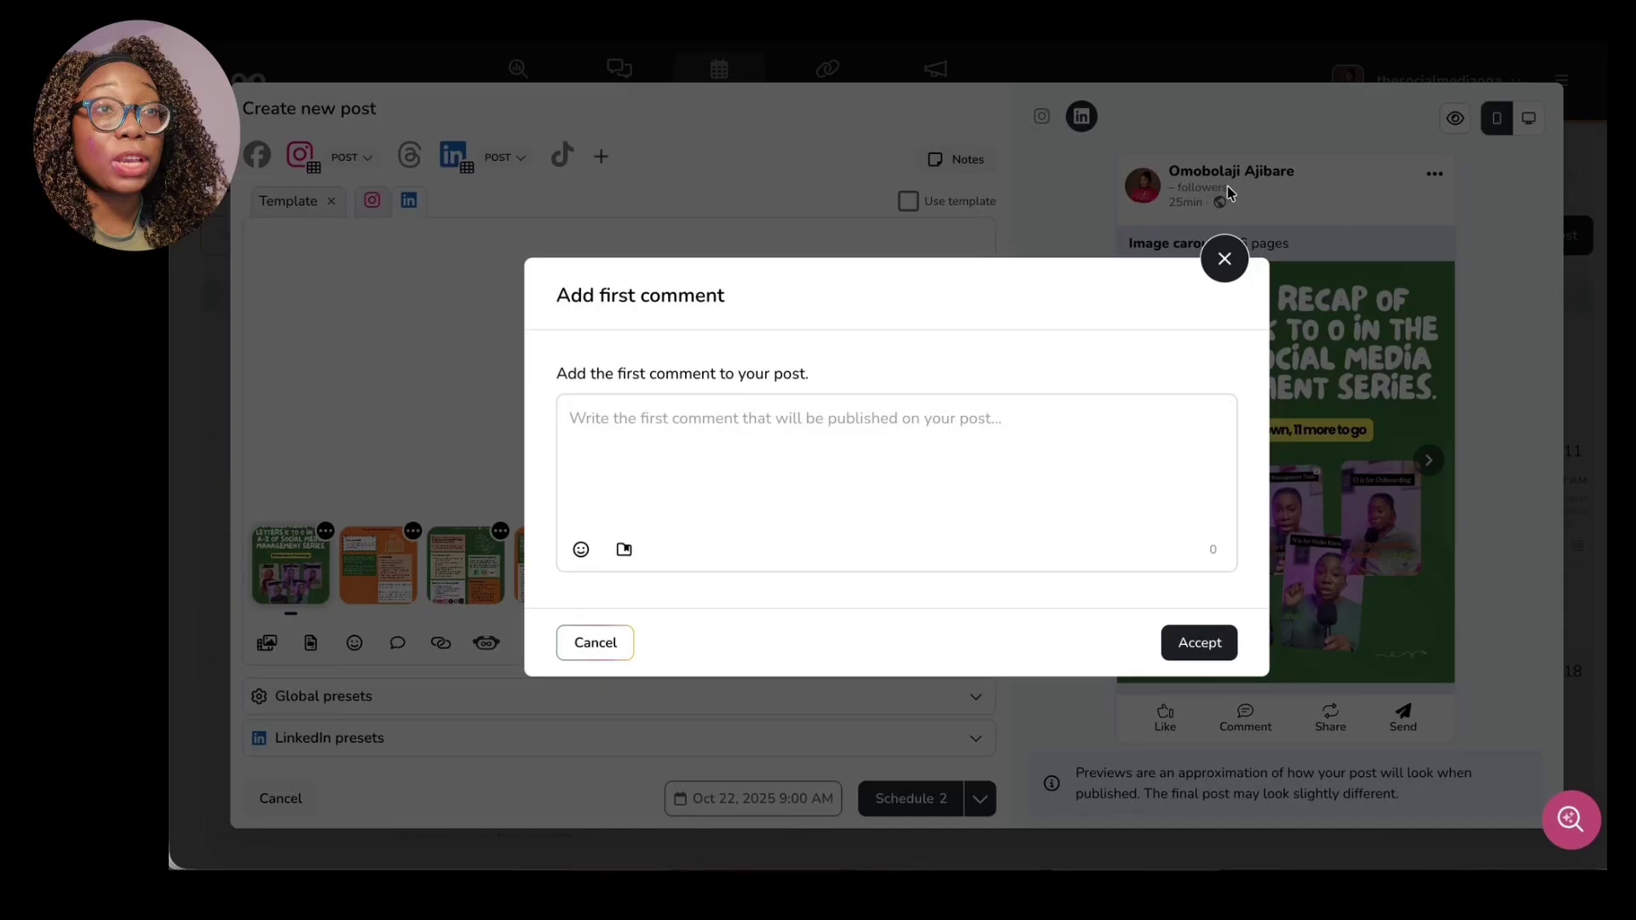
{"action": "left_click", "coordinate": [1223, 256]}
{"action": "left_click", "coordinate": [372, 201]}
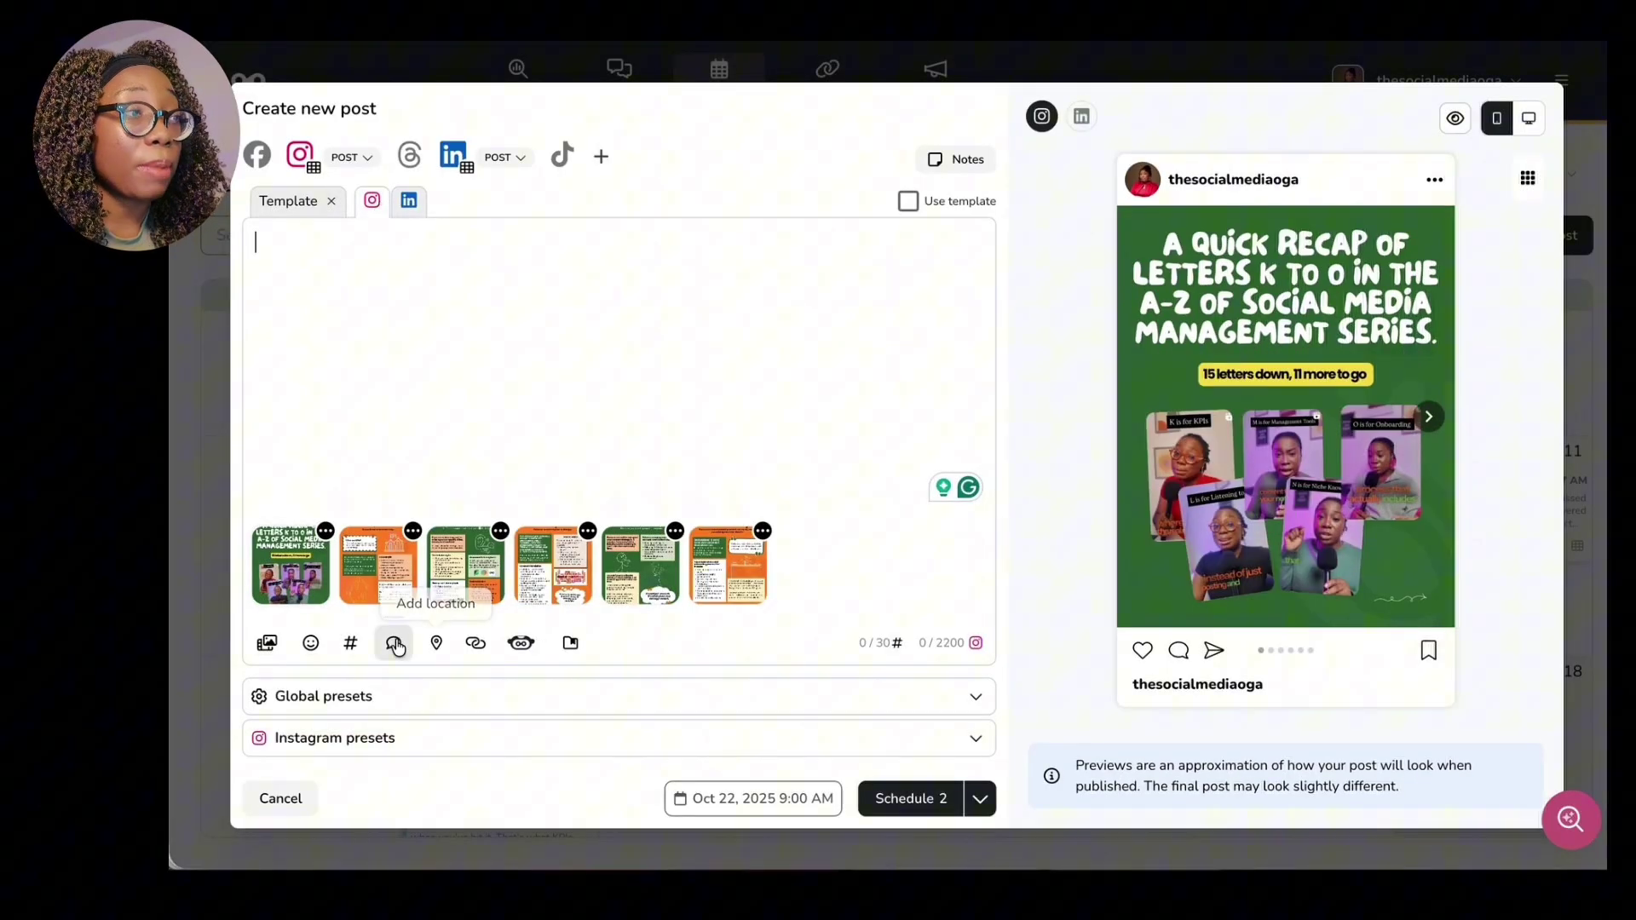
{"action": "left_click", "coordinate": [393, 644]}
{"action": "left_click", "coordinate": [617, 438]}
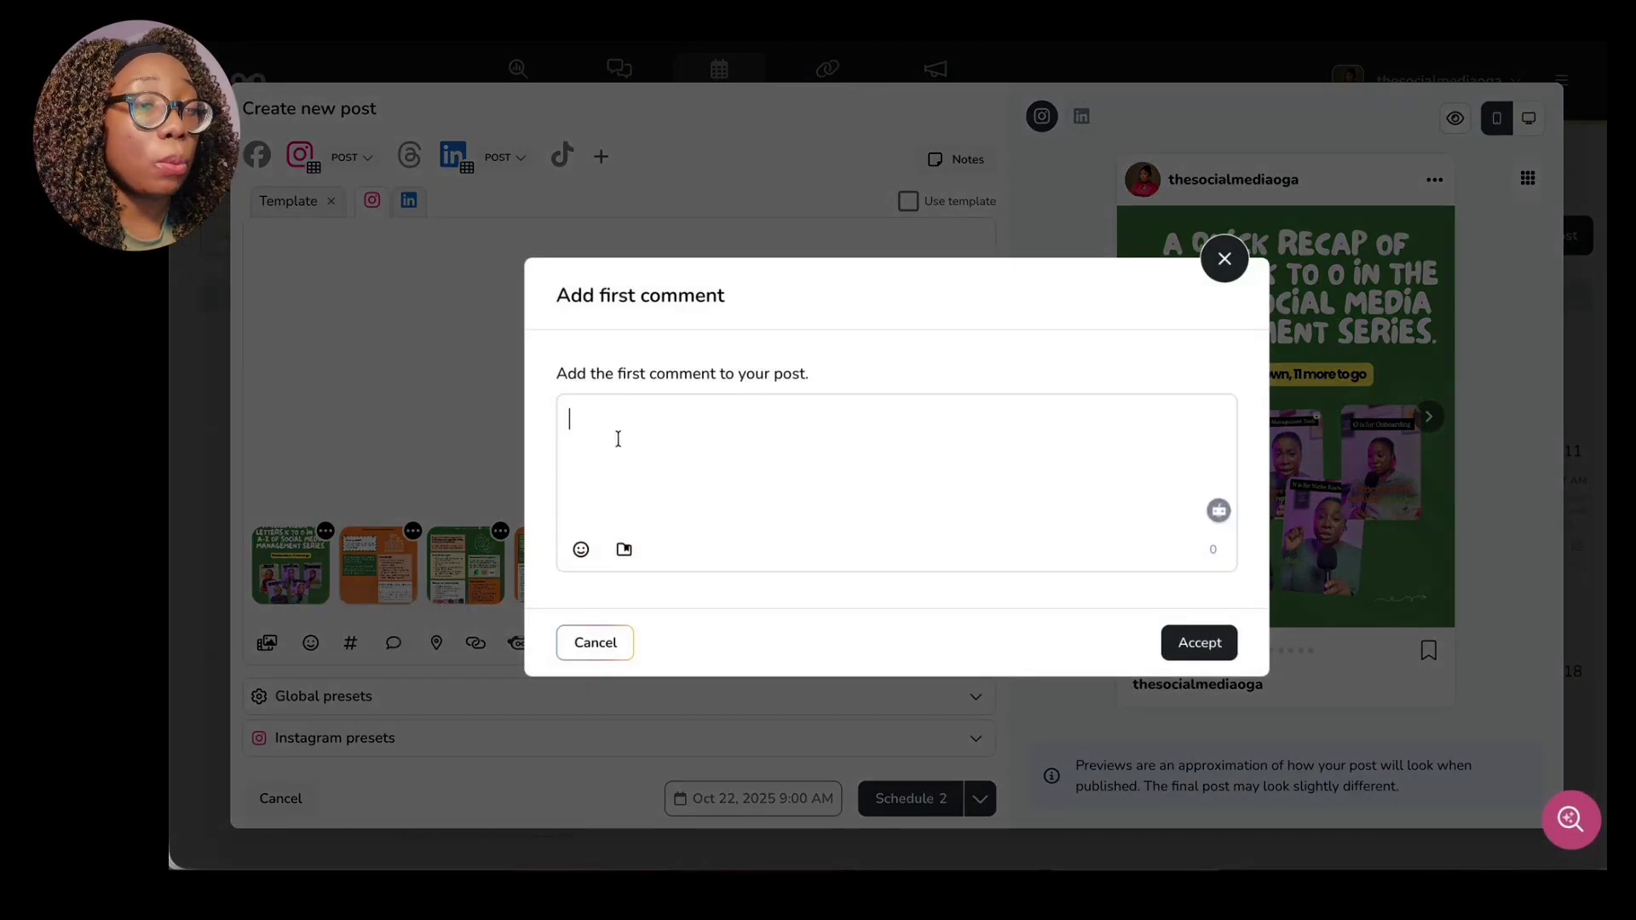
{"action": "type", "text": "Wow! we are"}
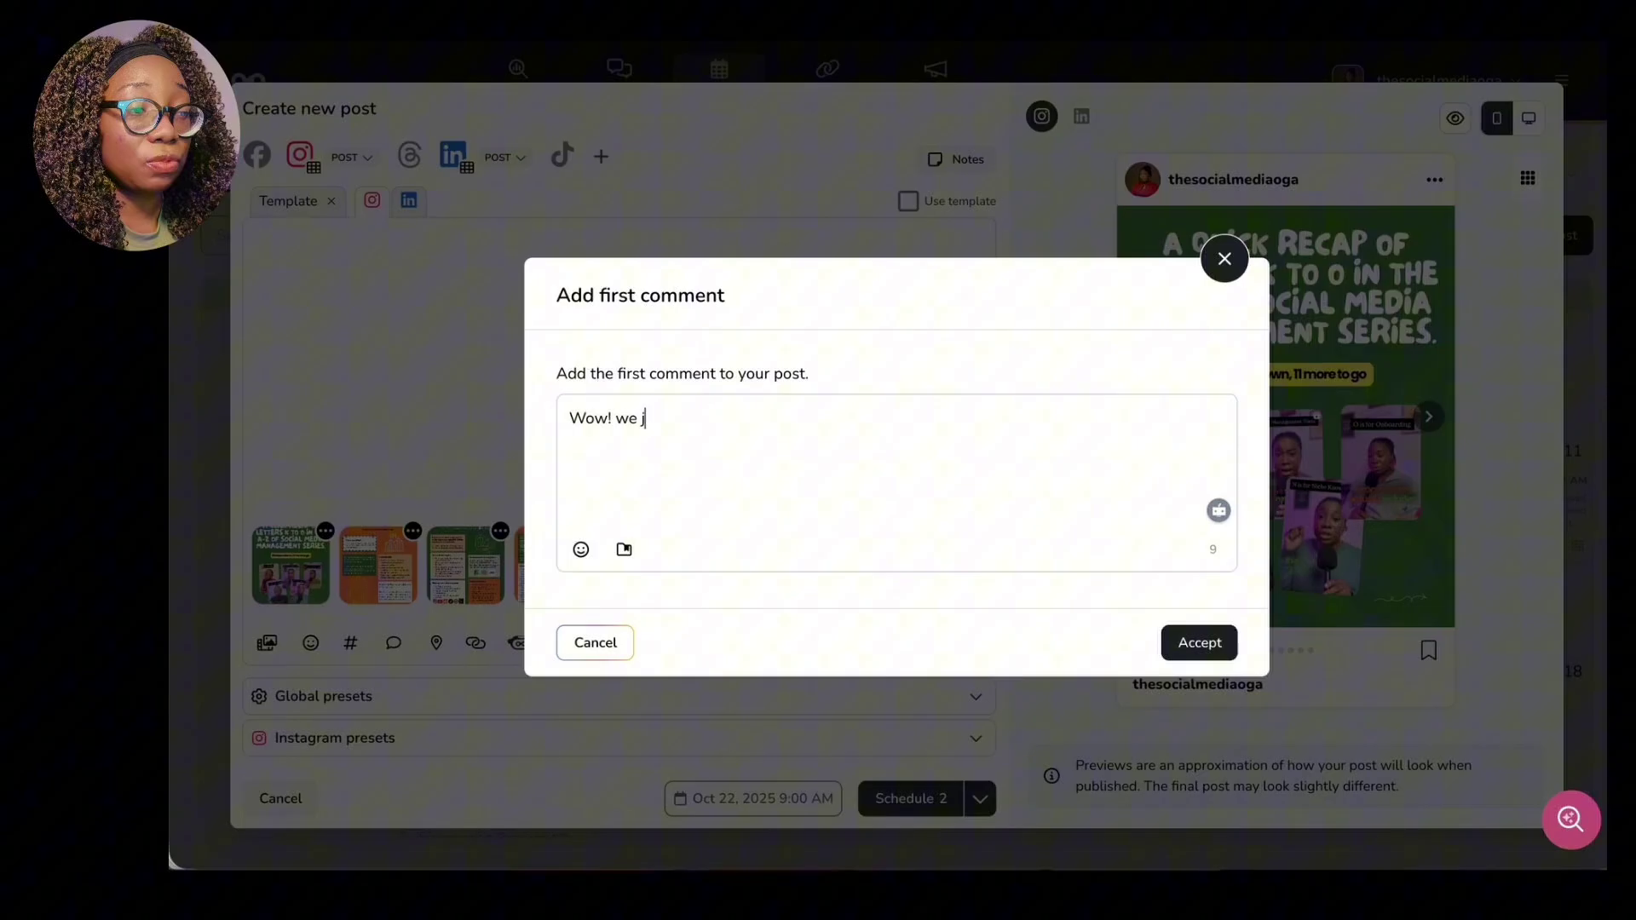
{"action": "type", "text": "ust have 11 more let"}
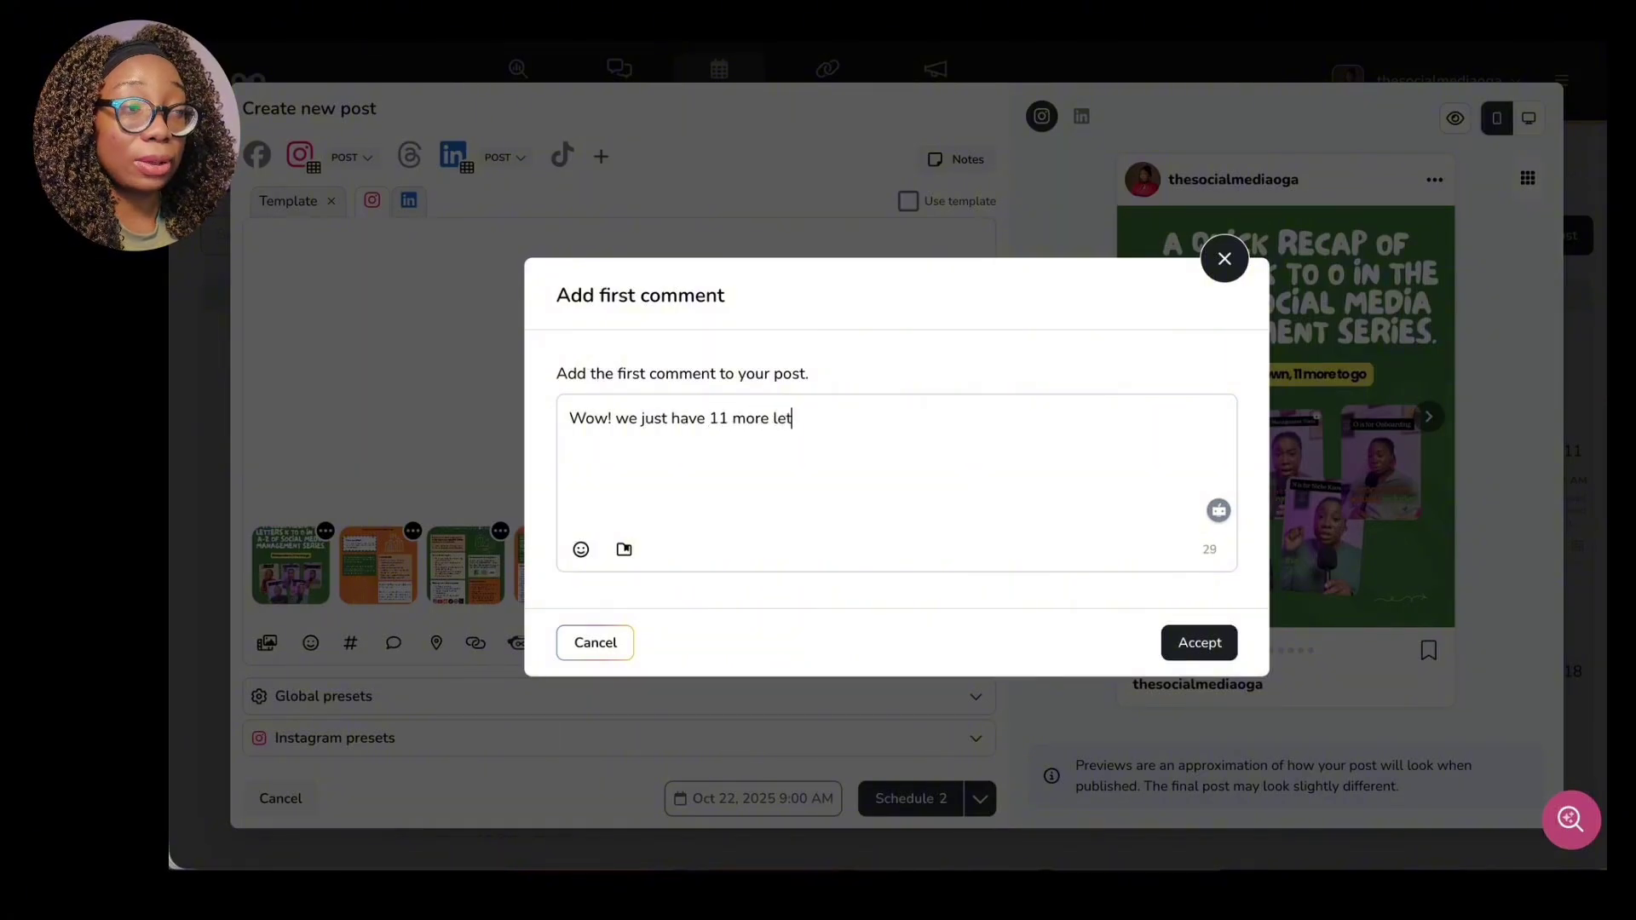
{"action": "type", "text": "ters go? feels like "}
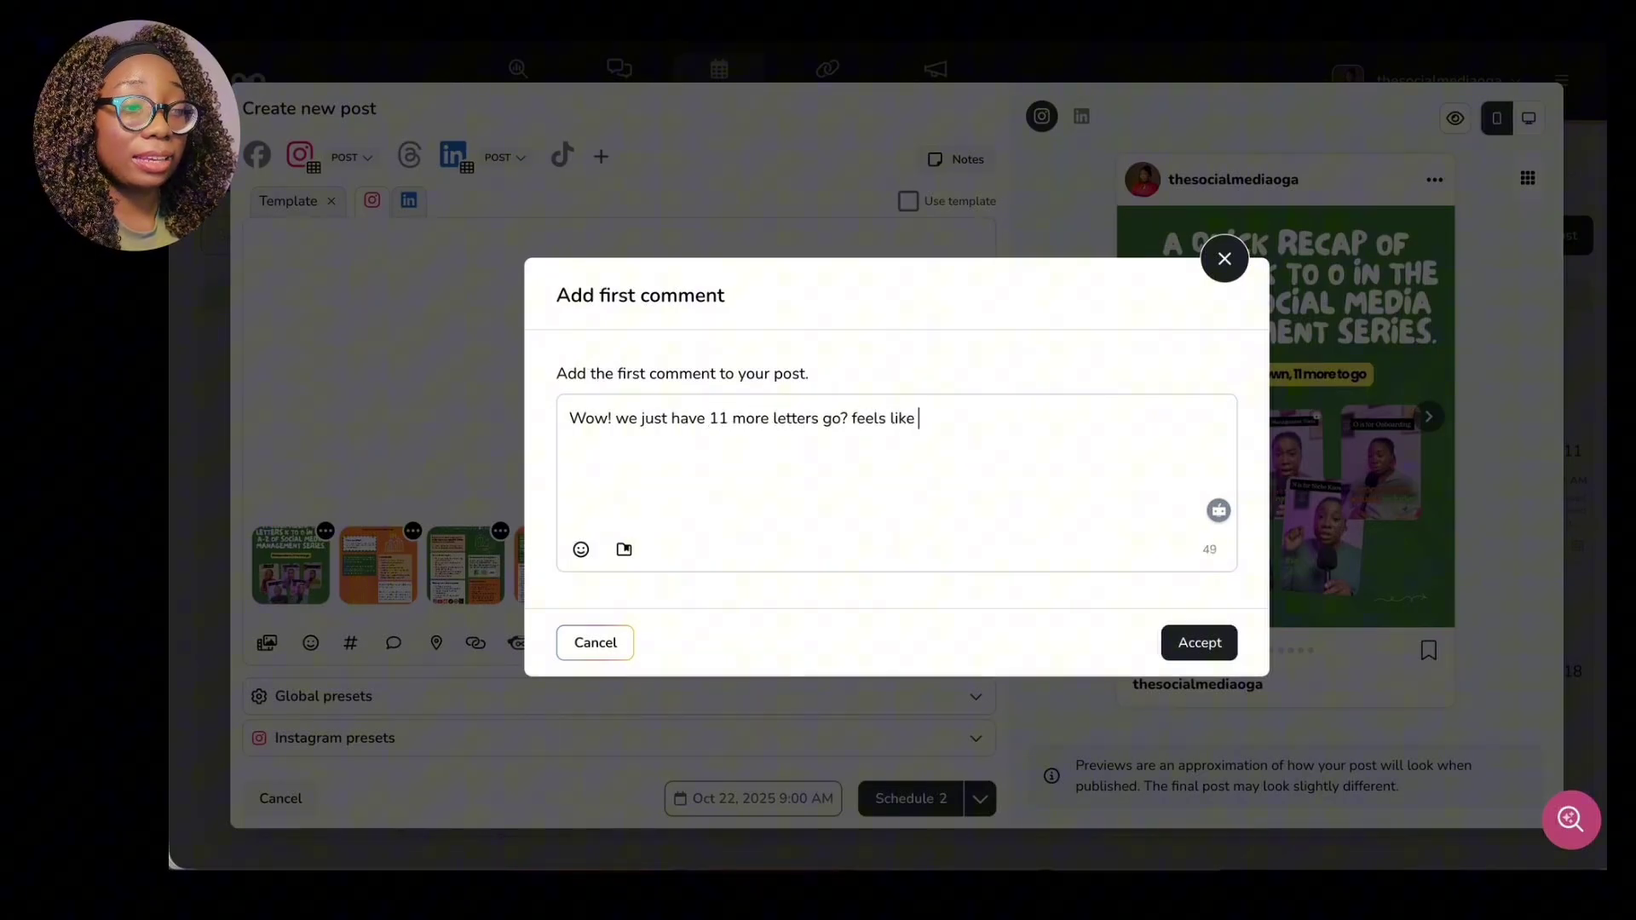
{"action": "type", "text": "yesterday we"}
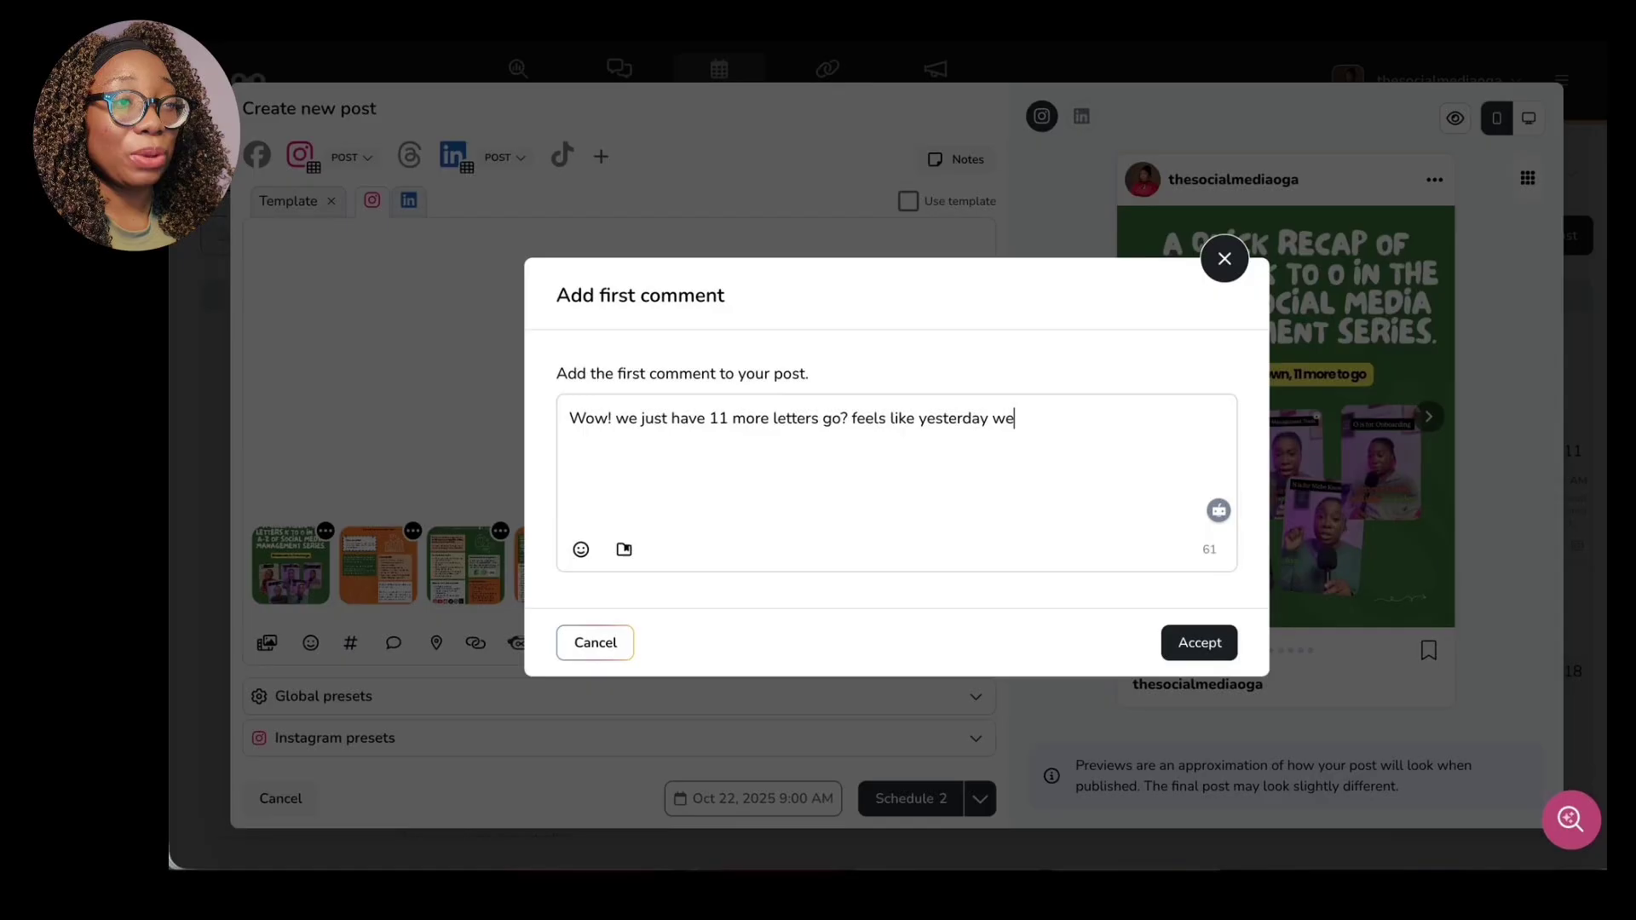
{"action": "type", "text": " started."}
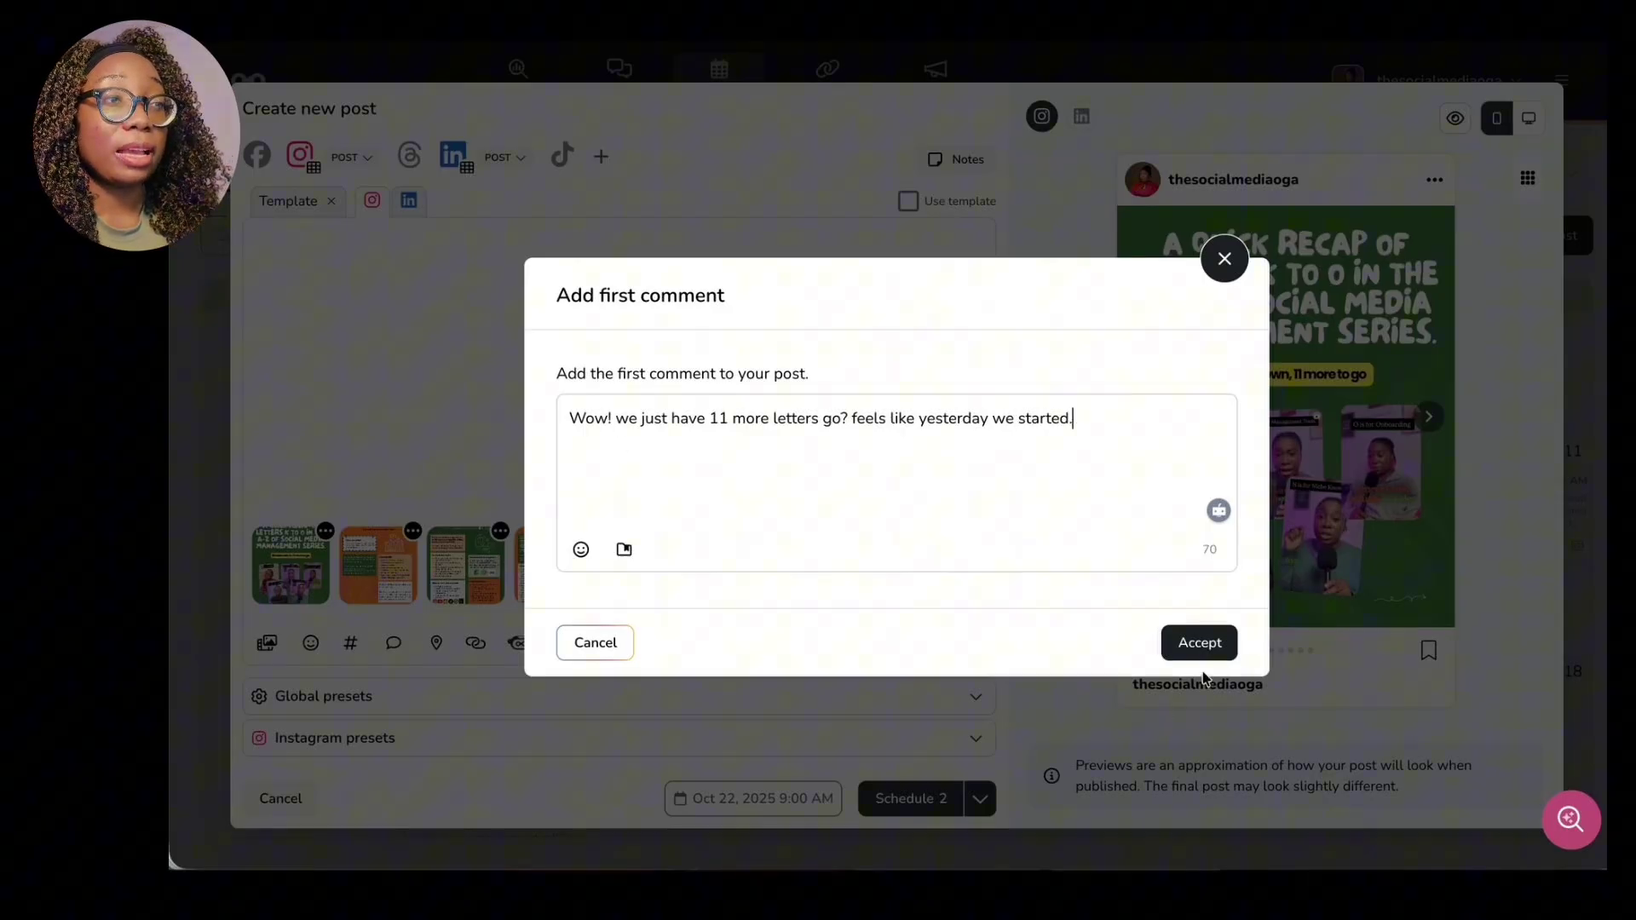
{"action": "left_click", "coordinate": [1214, 644]}
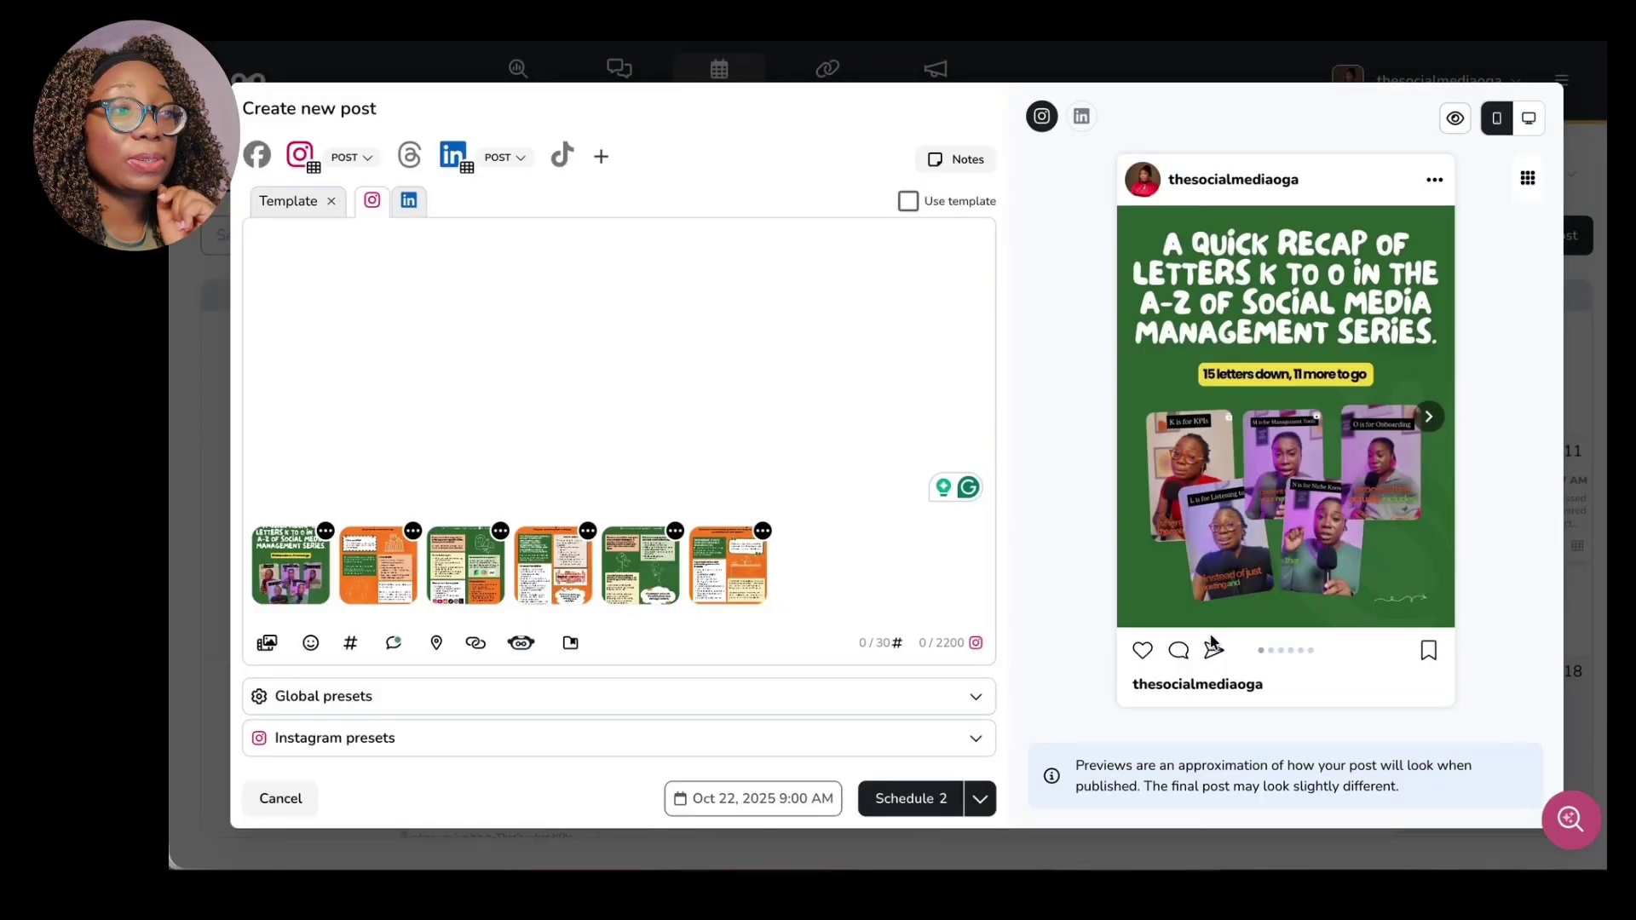
Give the AI text generator the topic 'A recap of the A to Z of social media management letters K to O'.
{"action": "left_click", "coordinate": [515, 646]}
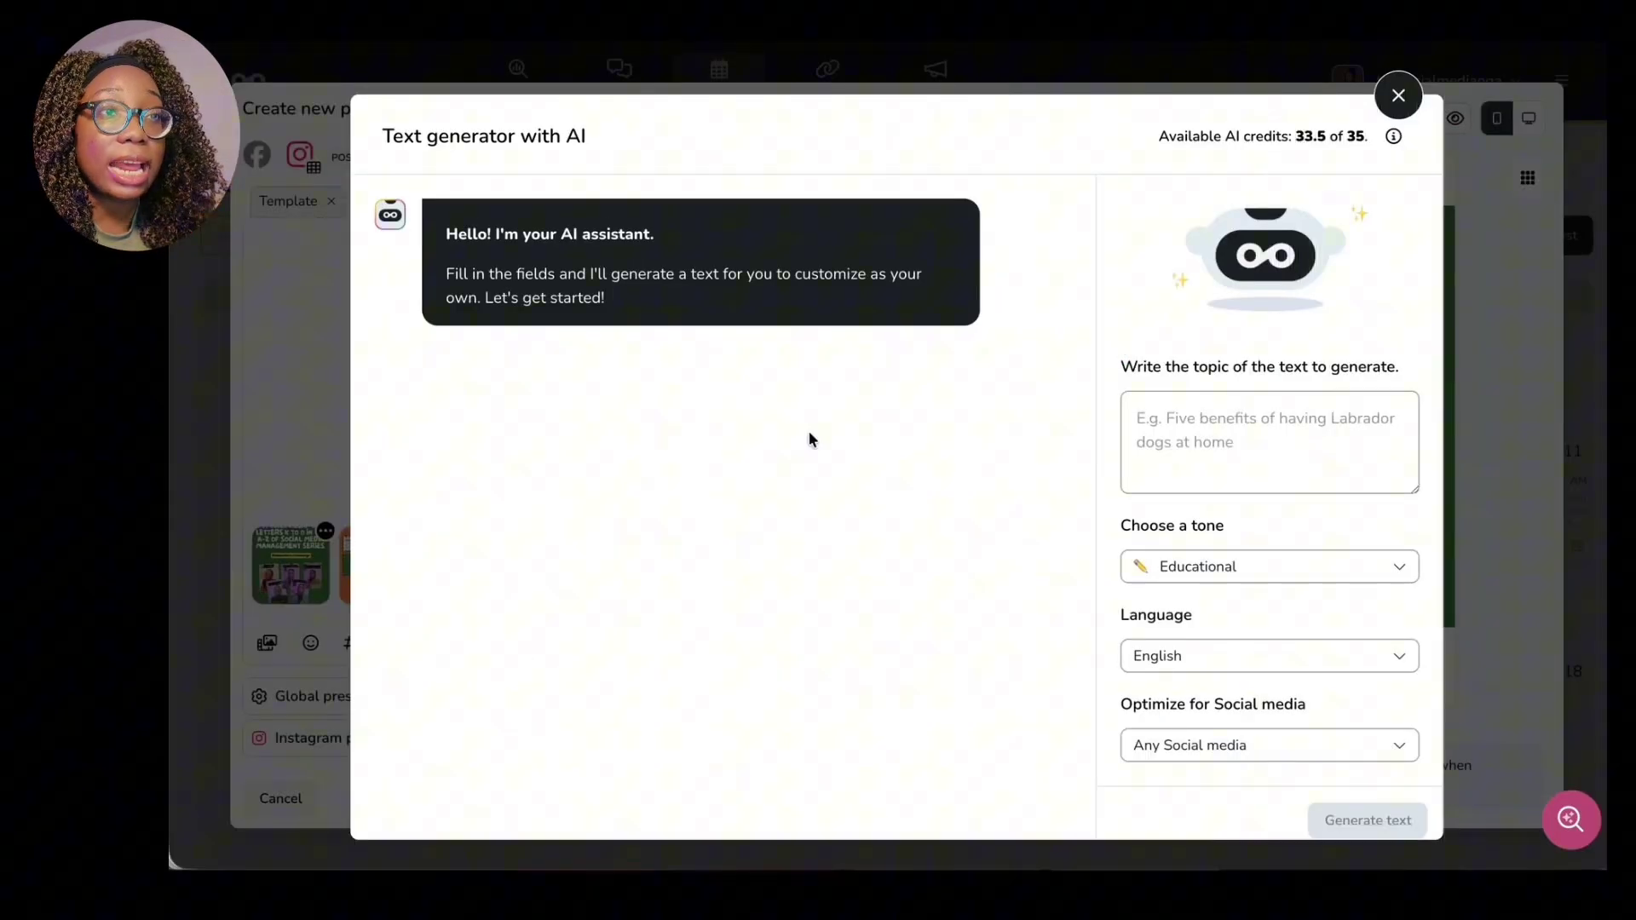
{"action": "left_click", "coordinate": [1200, 448]}
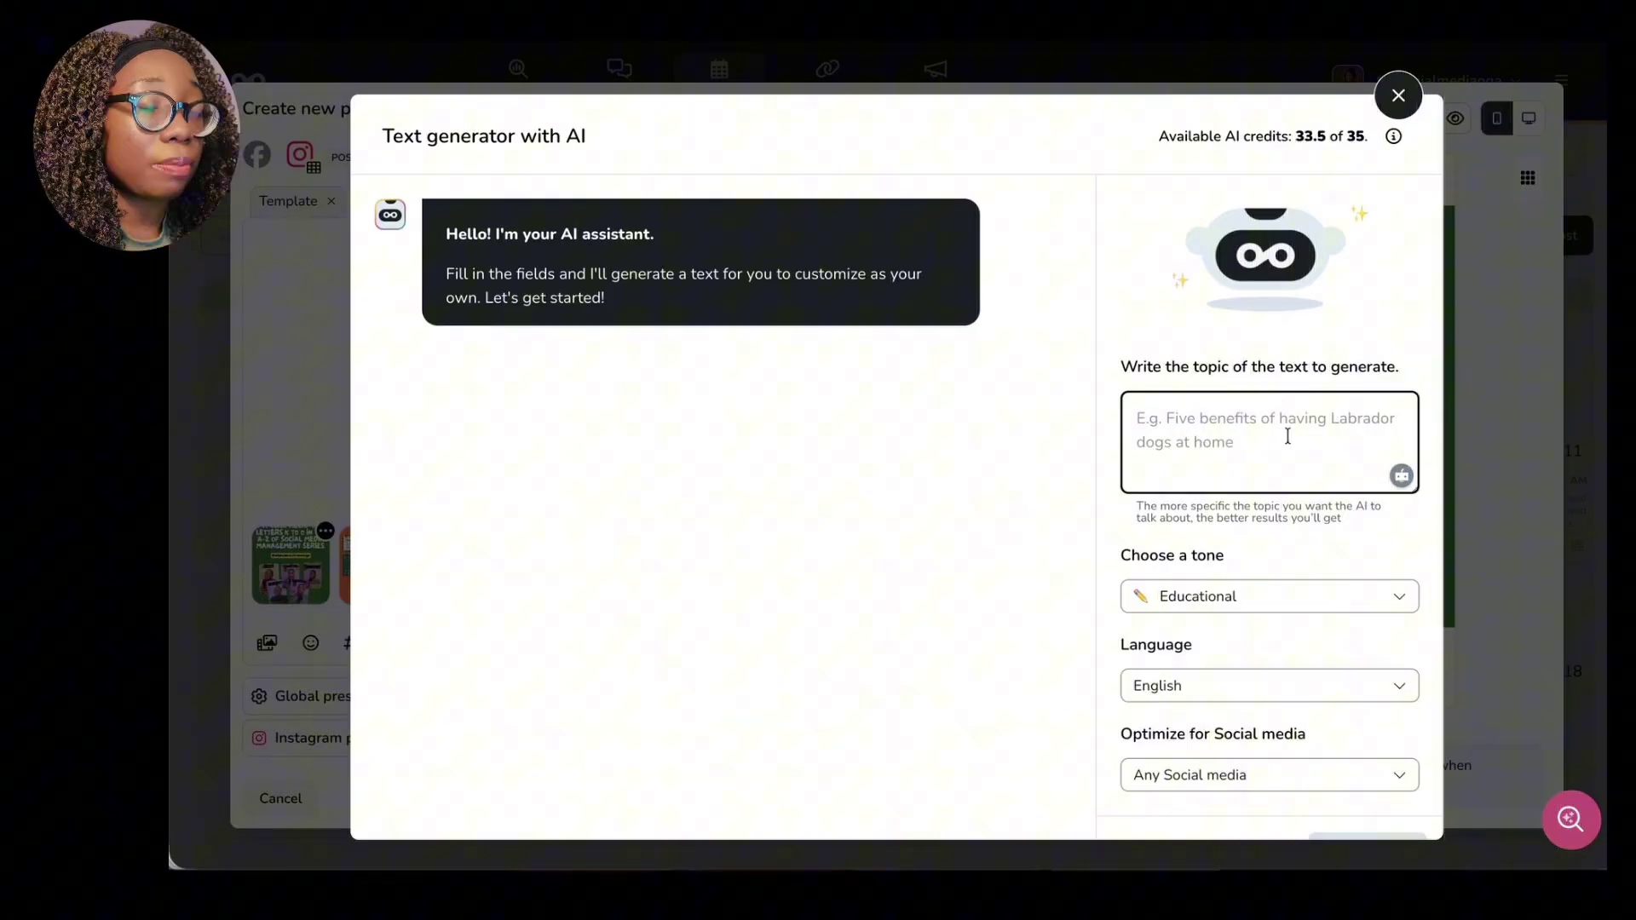
{"action": "type", "text": "A recap of thge Ato Z social media"}
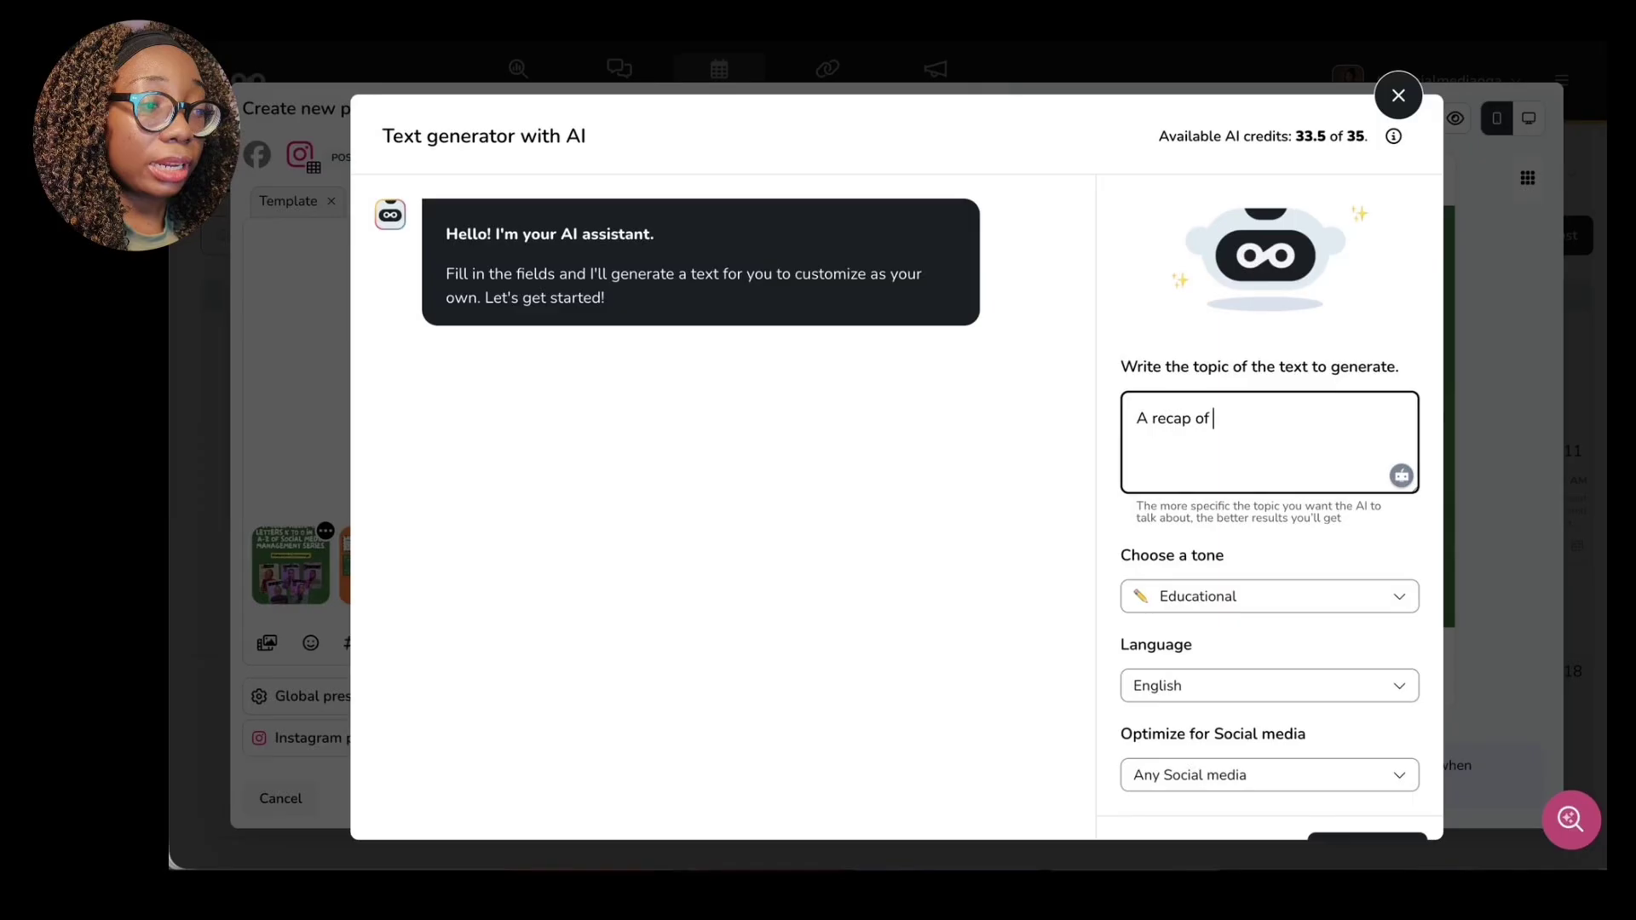
{"action": "left_click", "coordinate": [1294, 417]}
{"action": "type", "text": "of social media"}
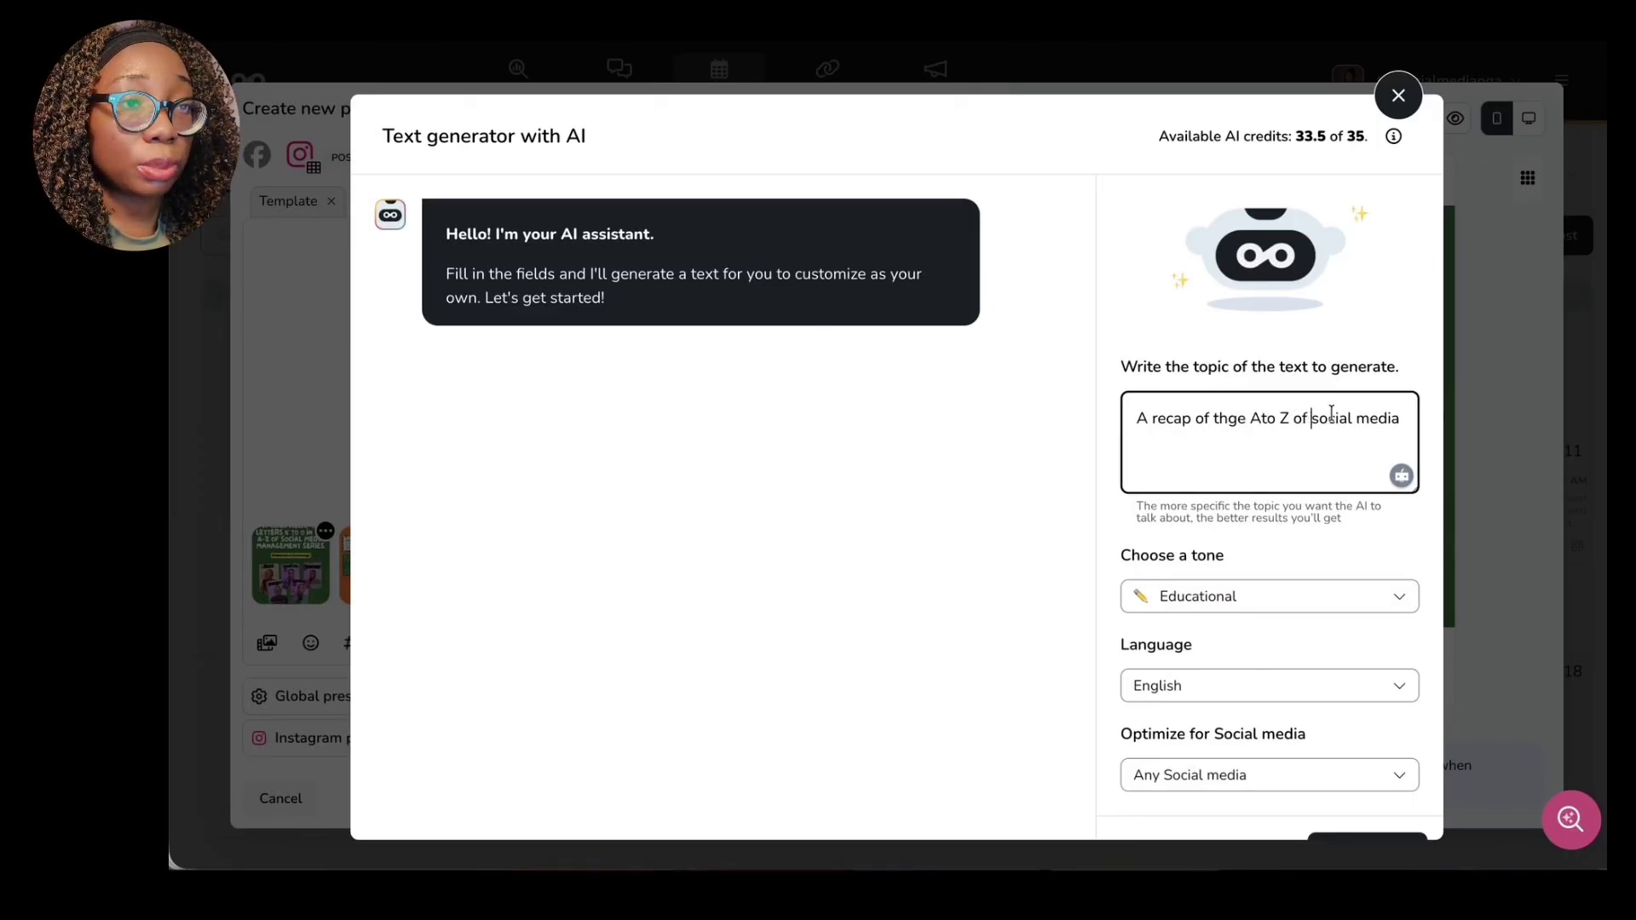
{"action": "key", "text": "End"}
{"action": "type", "text": "manage"}
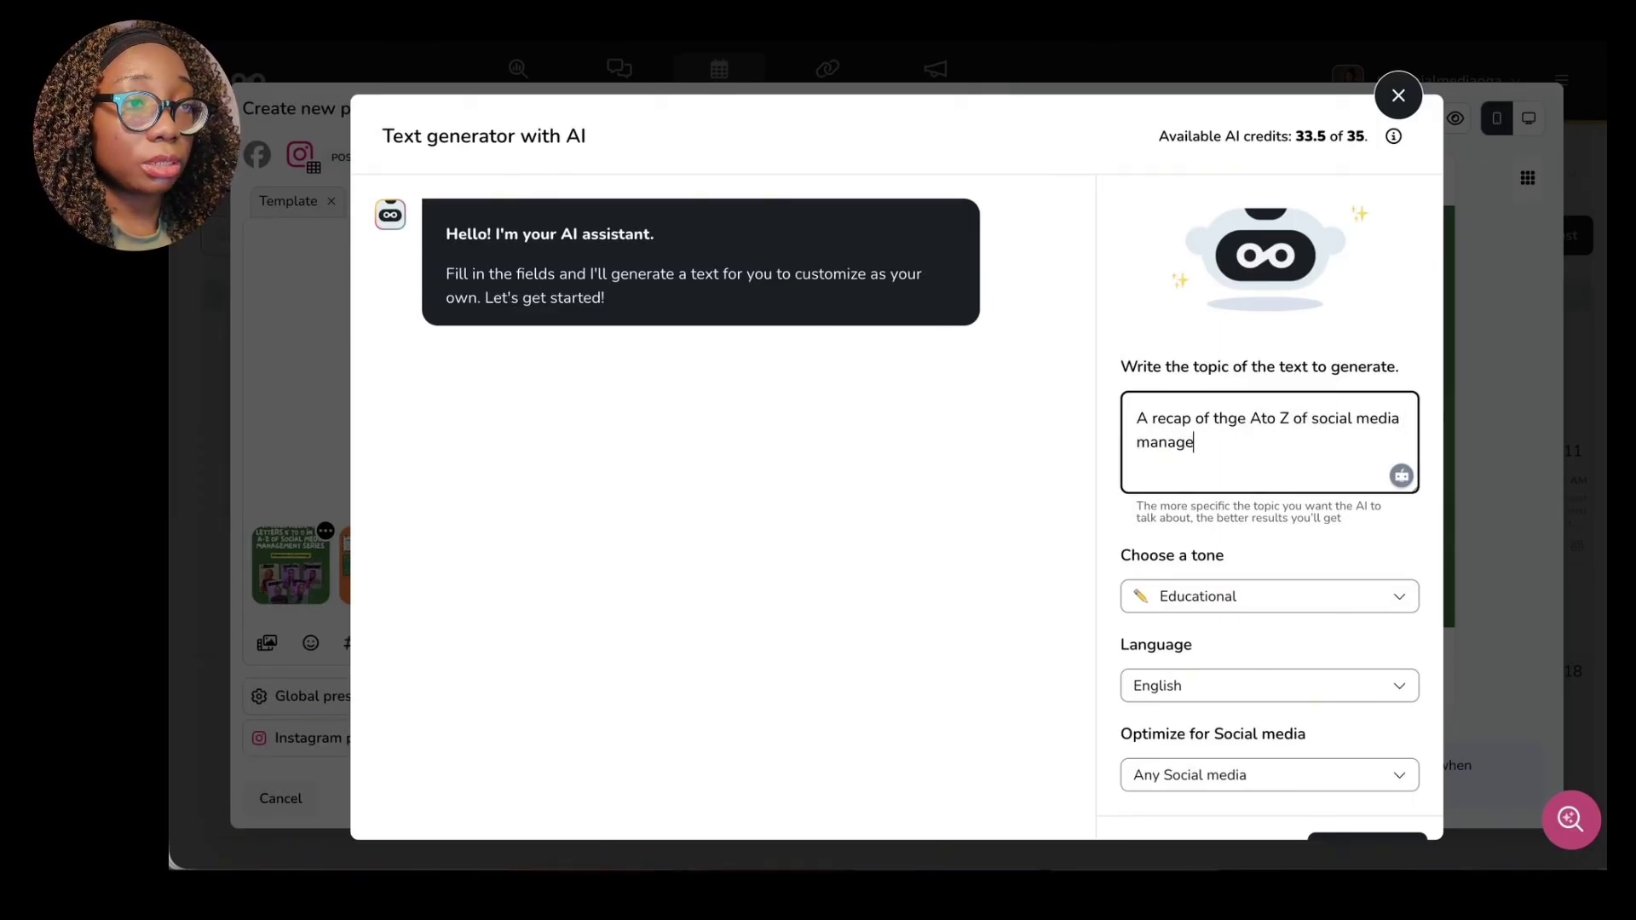
{"action": "type", "text": "ment letters K to O"}
Add topic lines: K for KPIs, L Listening Tools, M Management Tools, N Niche Knowledge, O Onboarding.
{"action": "key", "text": "Return"}
{"action": "type", "text": "K was for KPIs"}
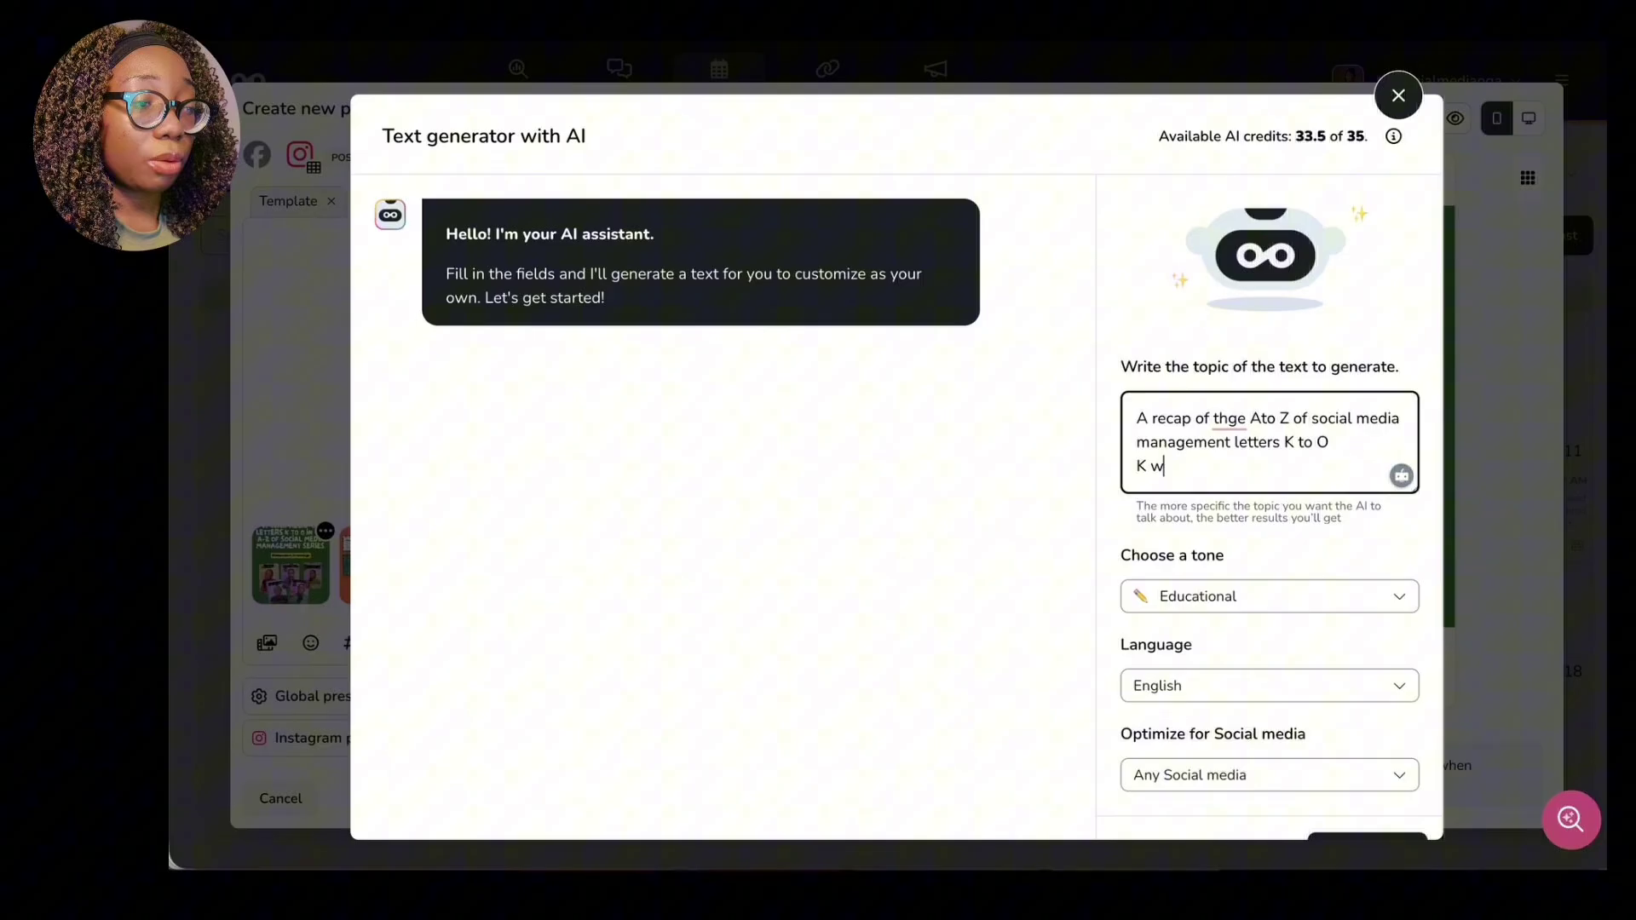
{"action": "key", "text": "Return"}
{"action": "type", "text": "L w"}
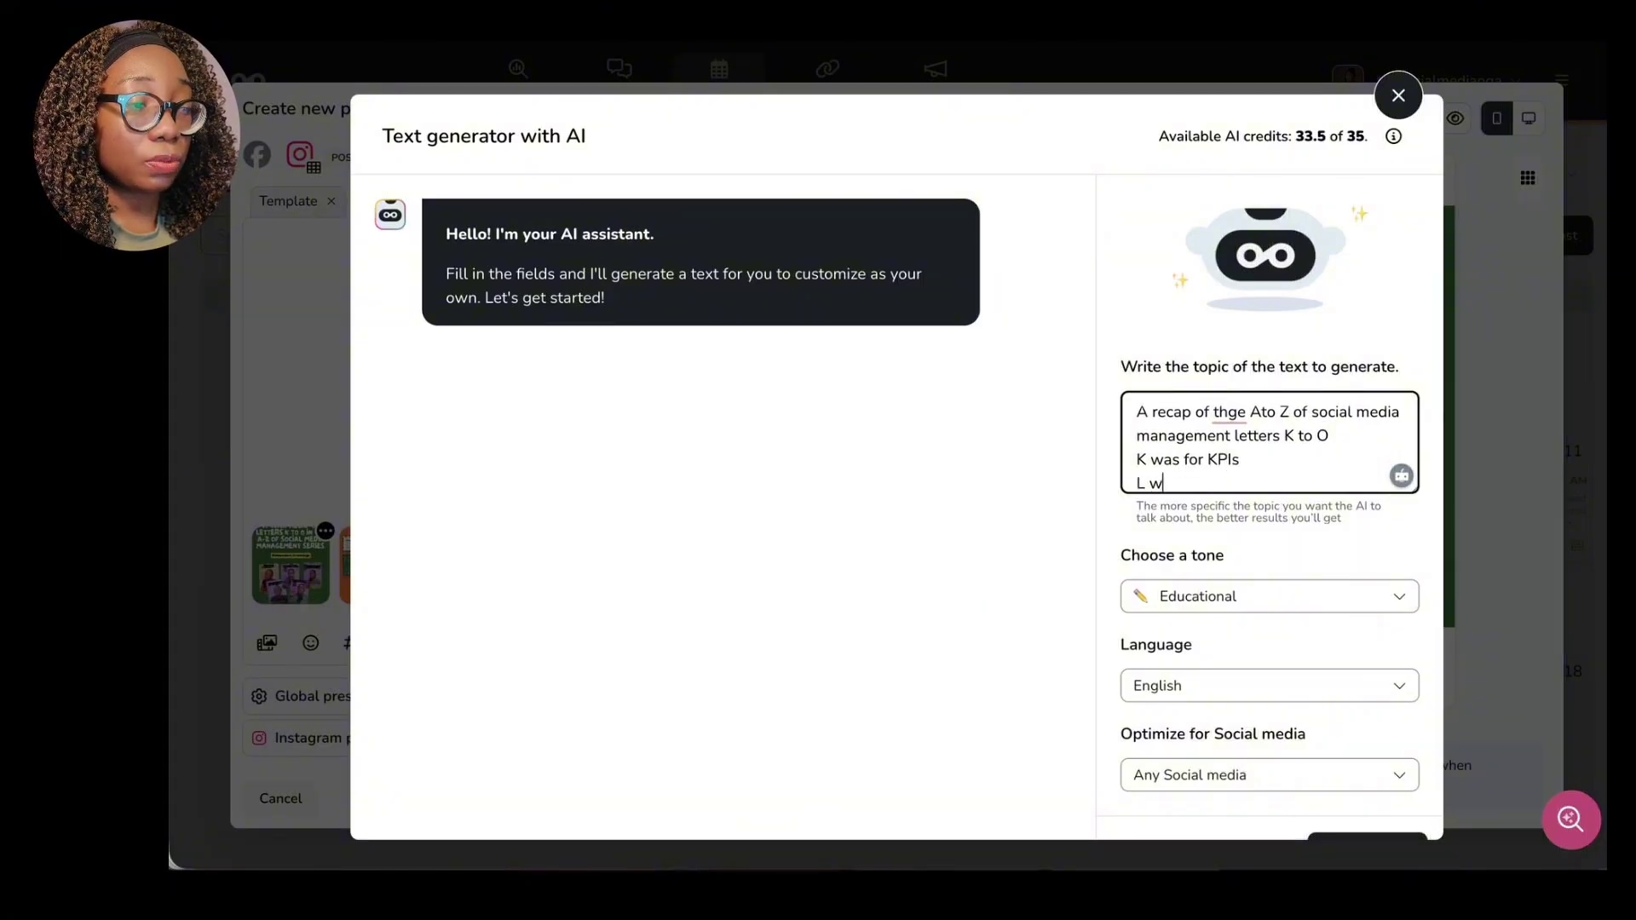
{"action": "type", "text": "as for Listening Tools"}
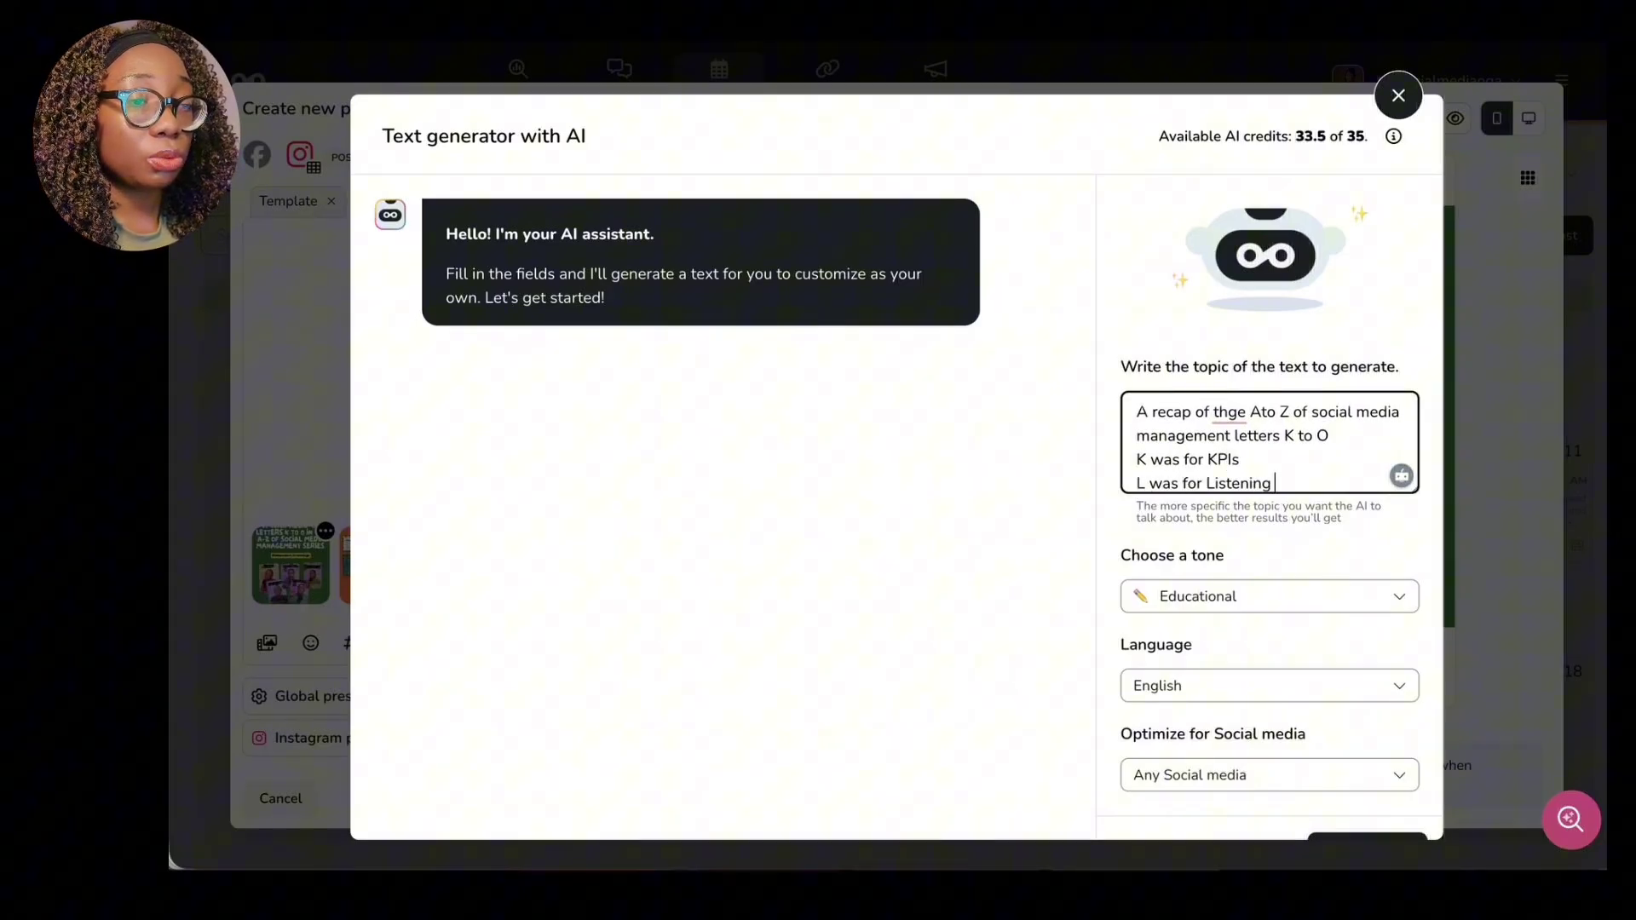
{"action": "key", "text": "Return"}
{"action": "type", "text": "M was f"}
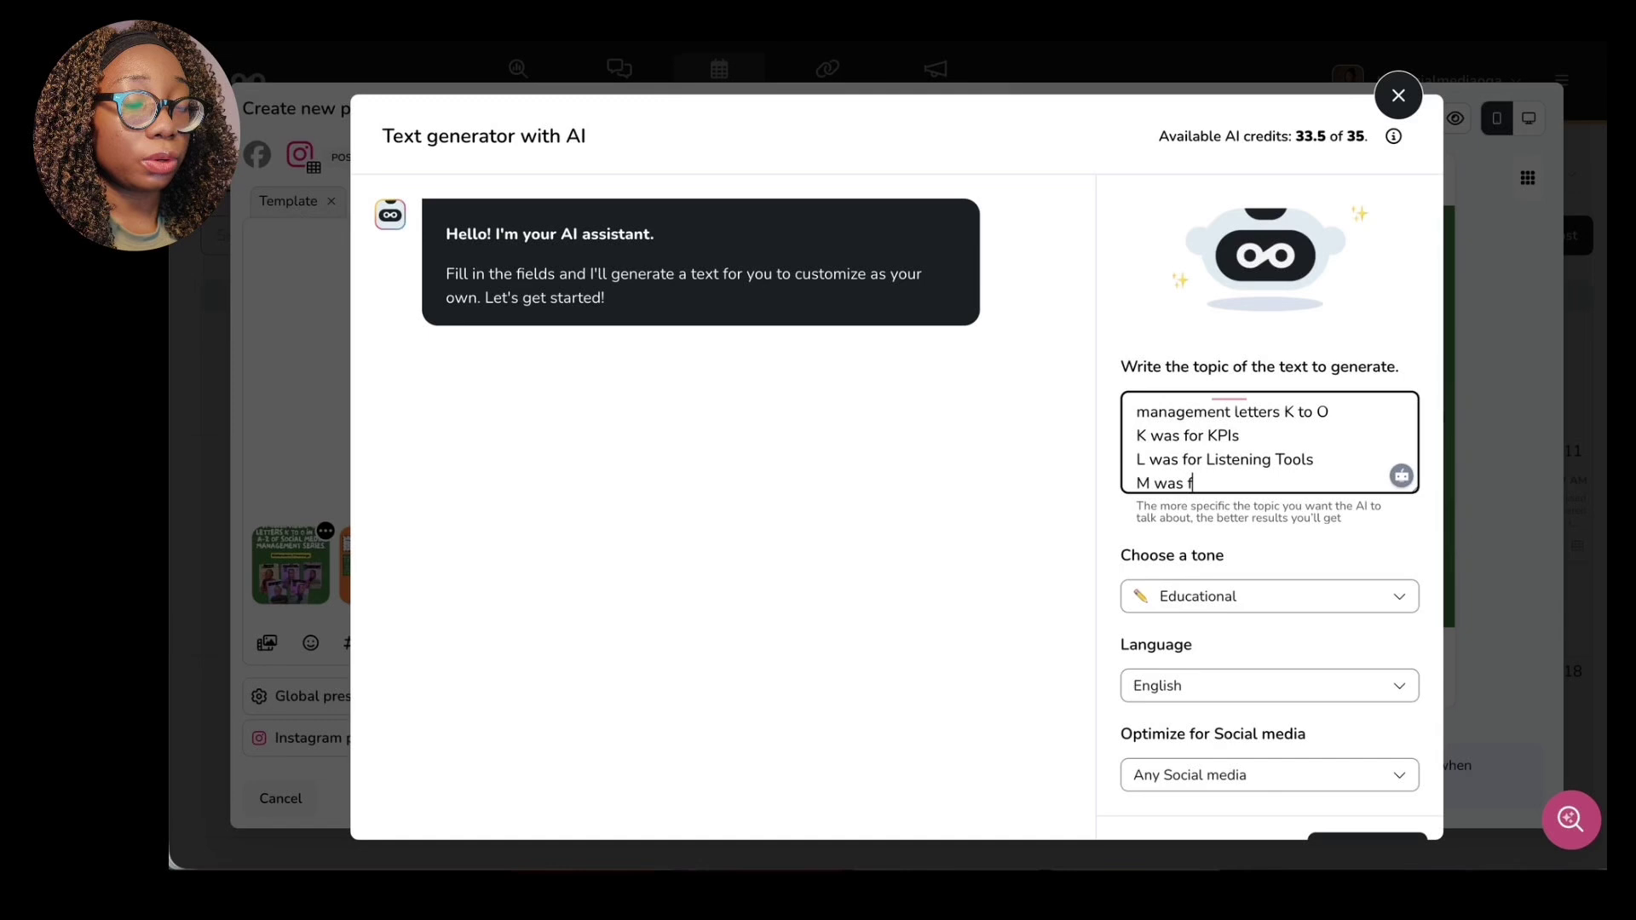
{"action": "type", "text": "or management Tools"}
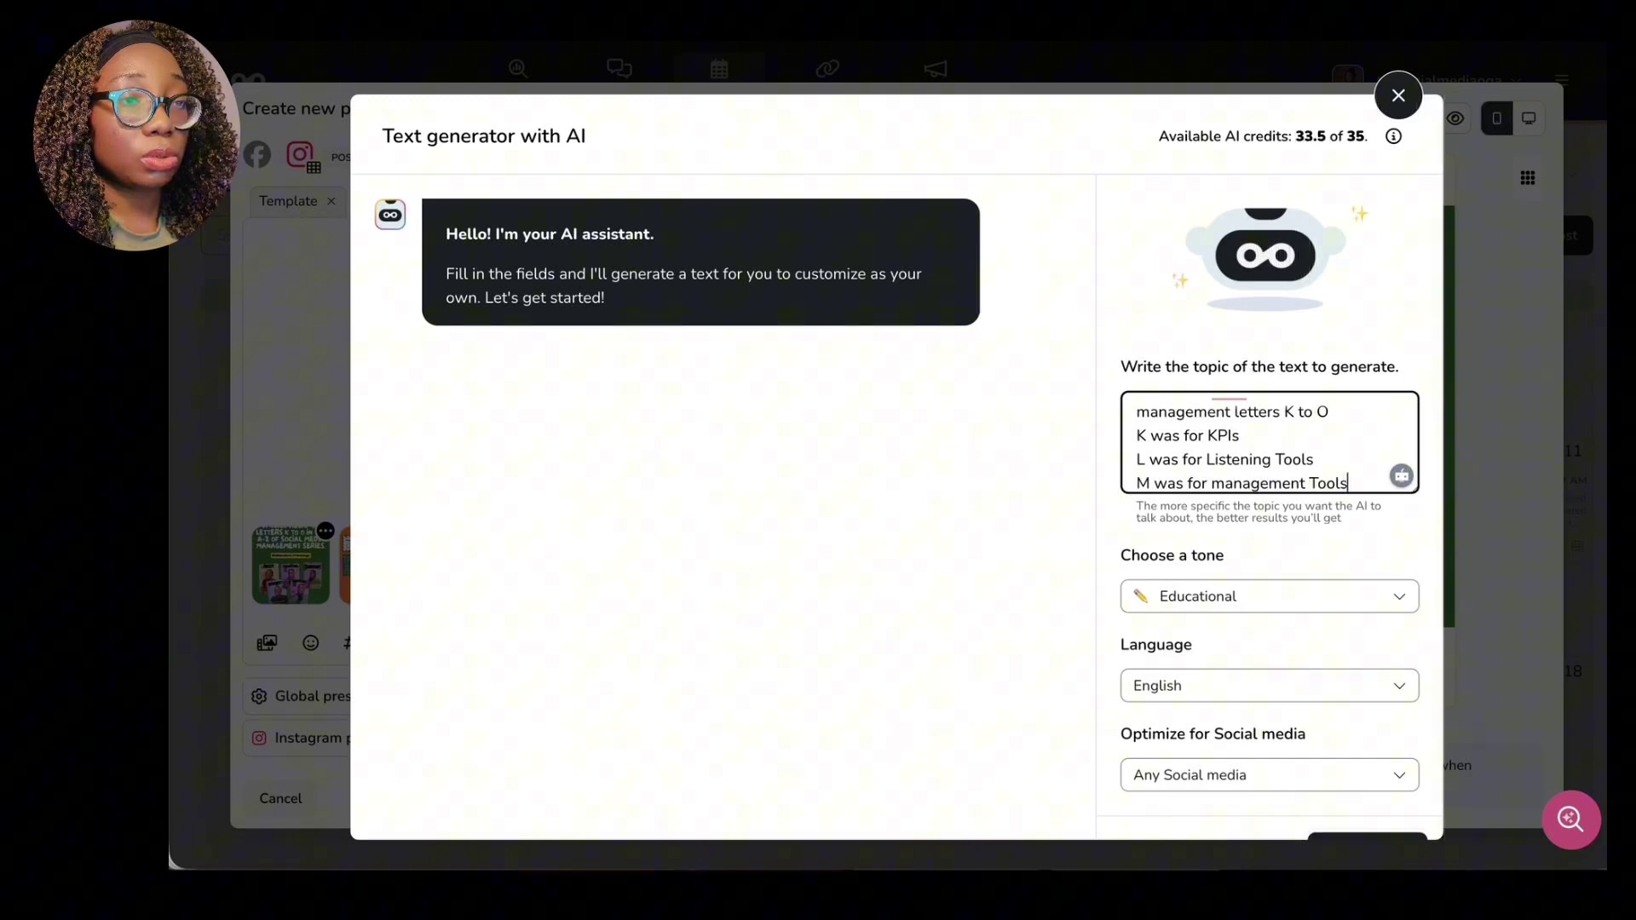
{"action": "key", "text": "Return"}
{"action": "type", "text": "N was for "}
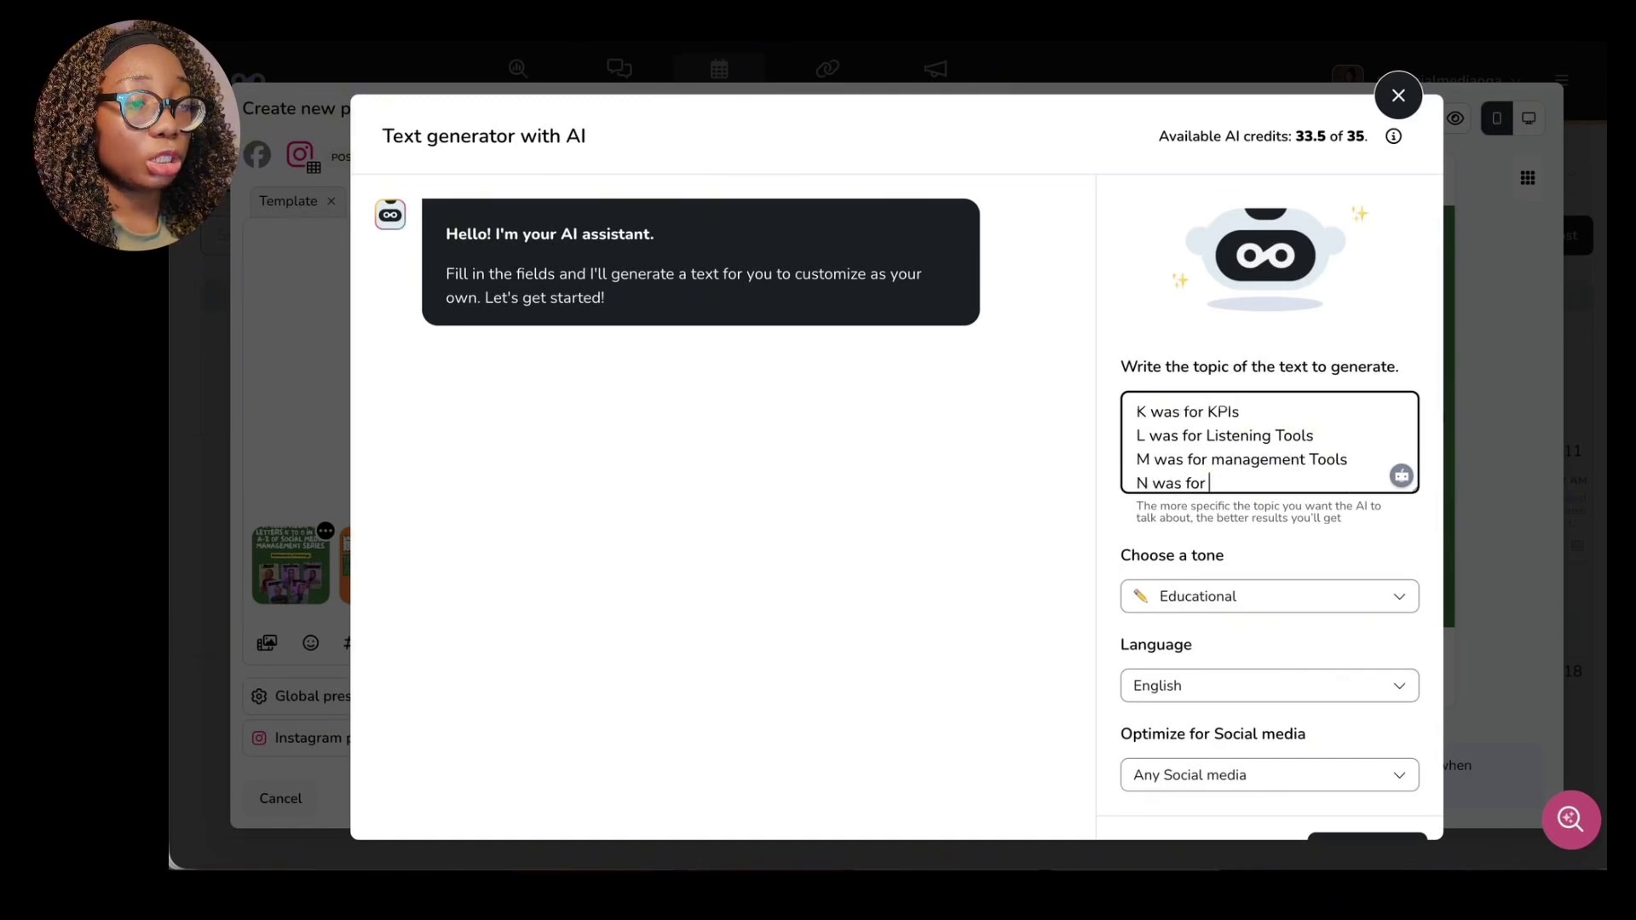
{"action": "type", "text": "`Nniche Knowledge"}
{"action": "key", "text": "Return"}
{"action": "type", "text": "as for niche Knowledge nd O was for Onb"}
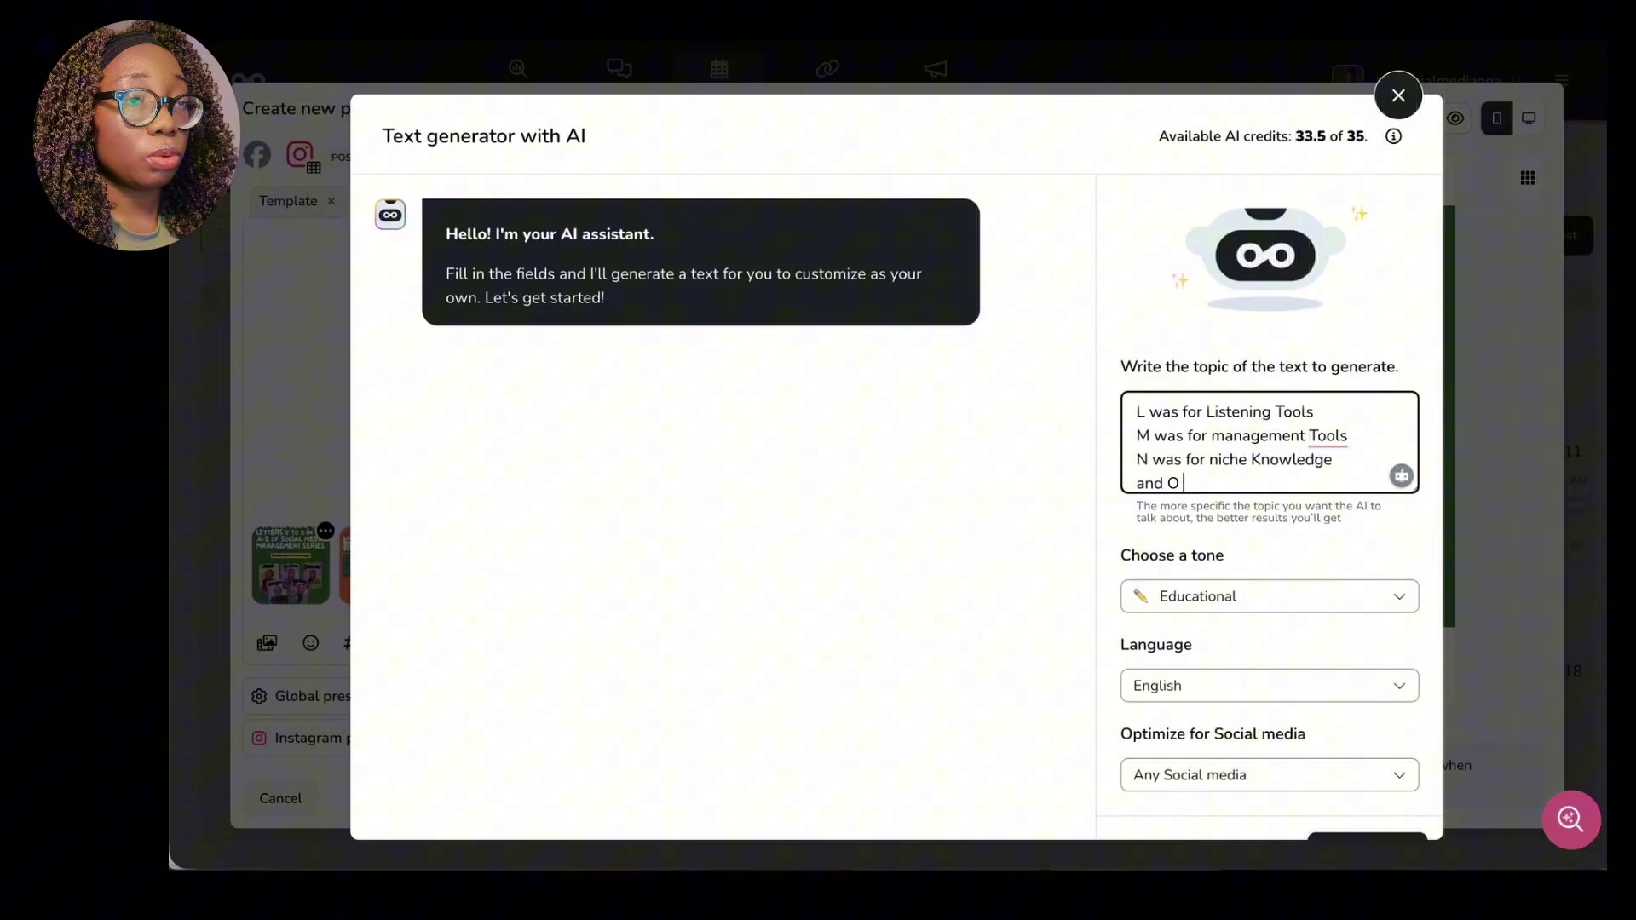
{"action": "type", "text": "oarding"}
Keep the Educational tone, optimise for Instagram, and generate the text.
{"action": "left_click", "coordinate": [1269, 596]}
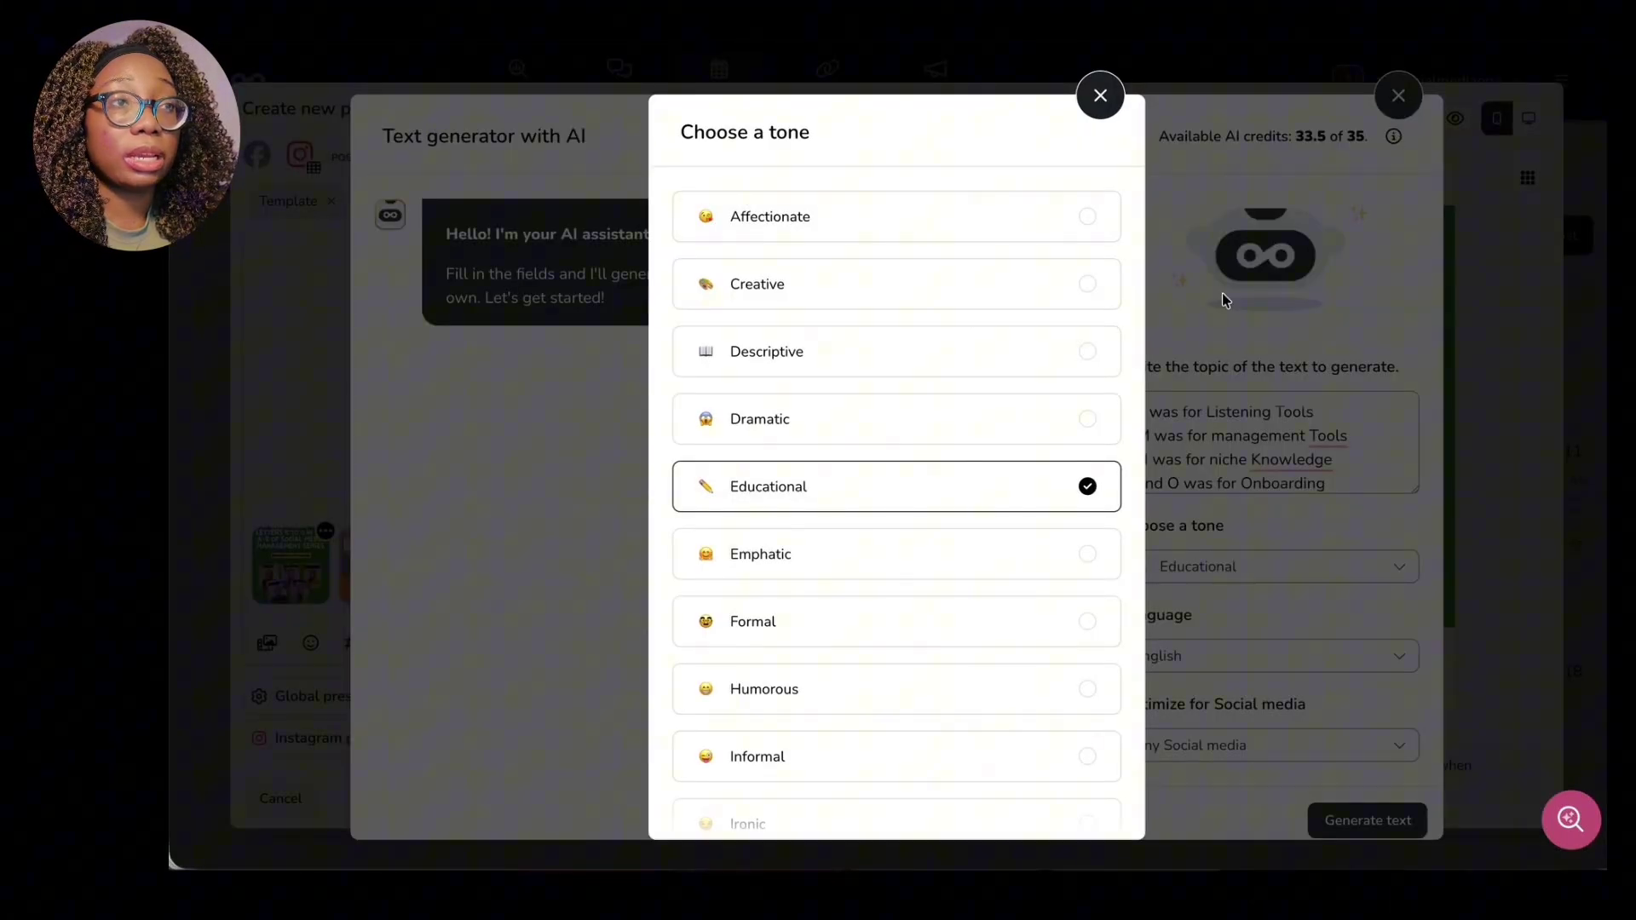
{"action": "left_click", "coordinate": [1100, 95]}
{"action": "scroll", "coordinate": [1249, 658], "scroll_direction": "down", "scroll_amount": 1}
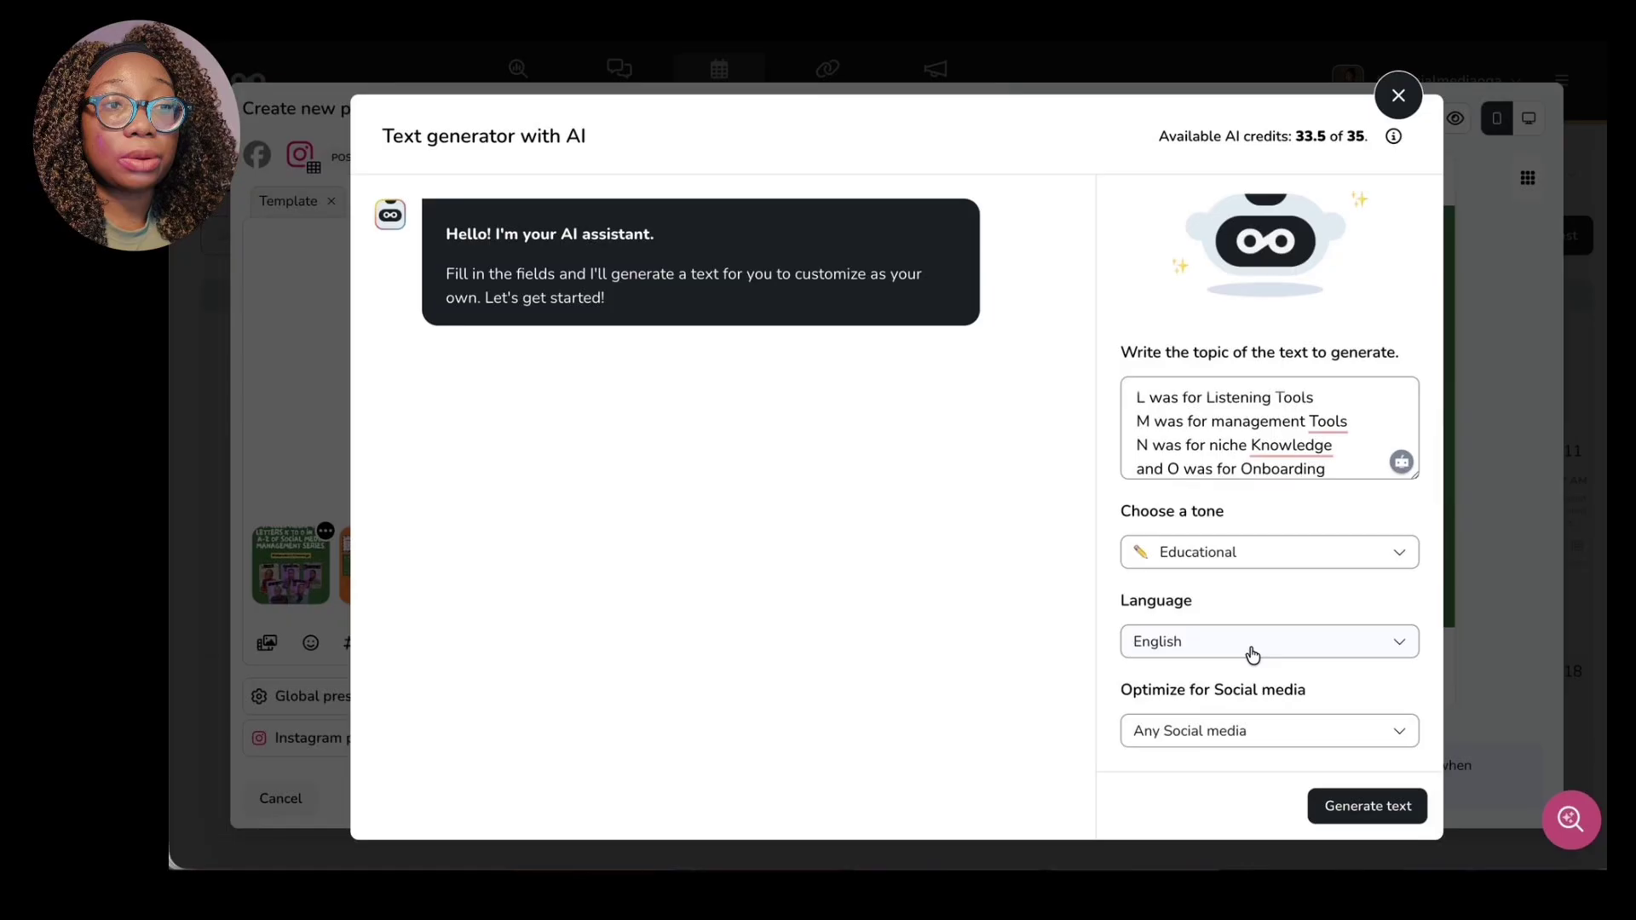
{"action": "left_click", "coordinate": [1249, 732]}
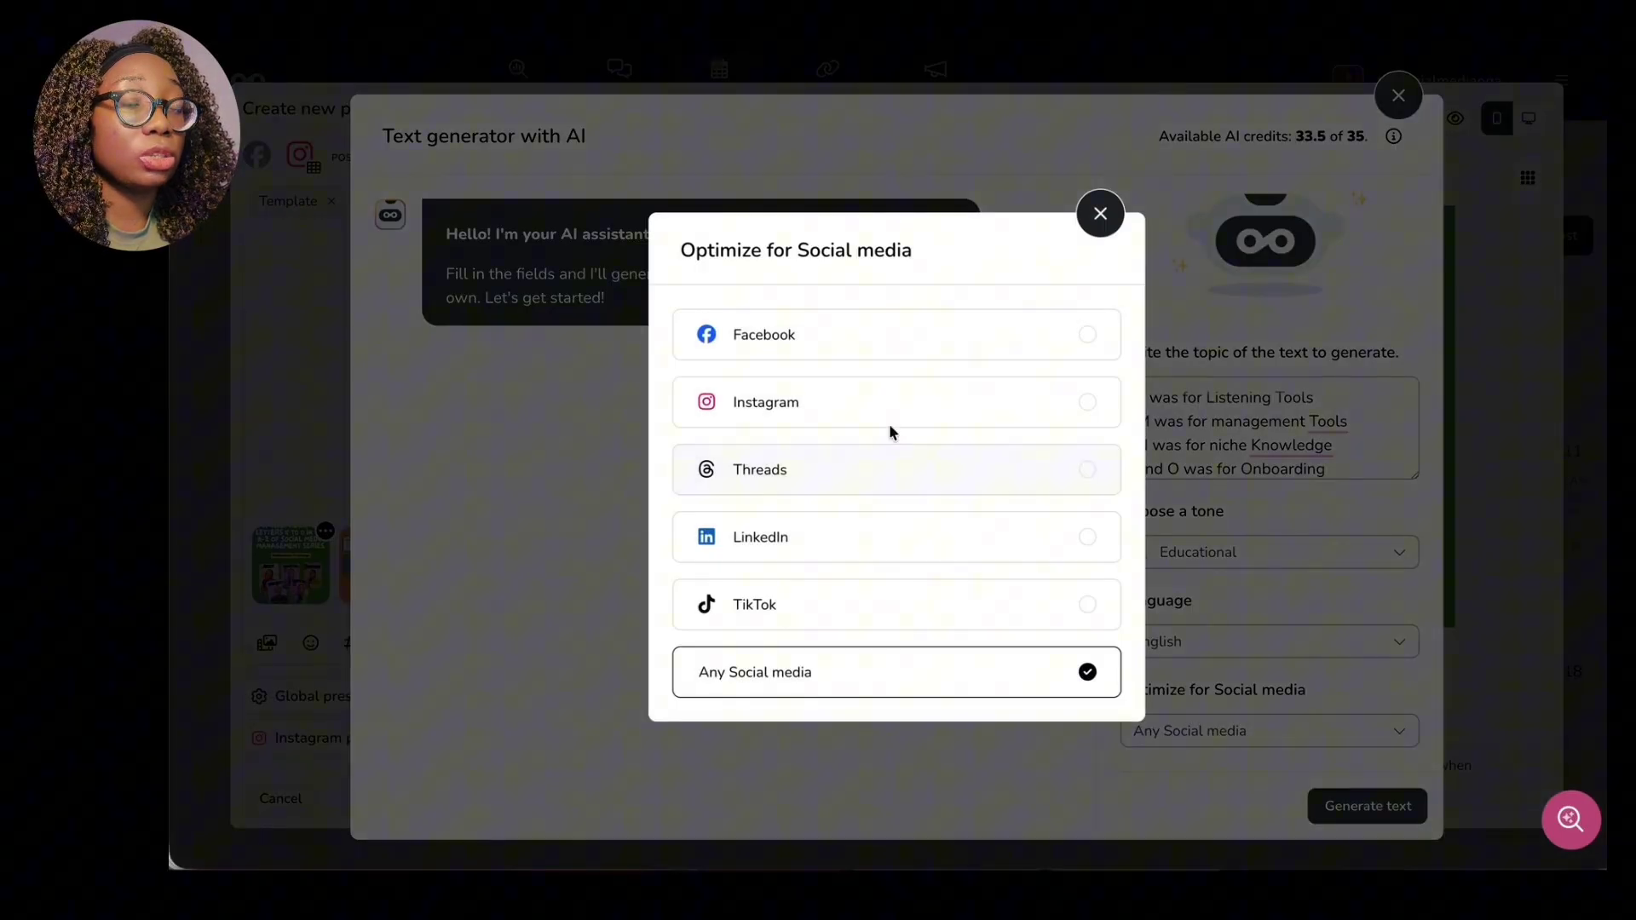
{"action": "left_click", "coordinate": [887, 400]}
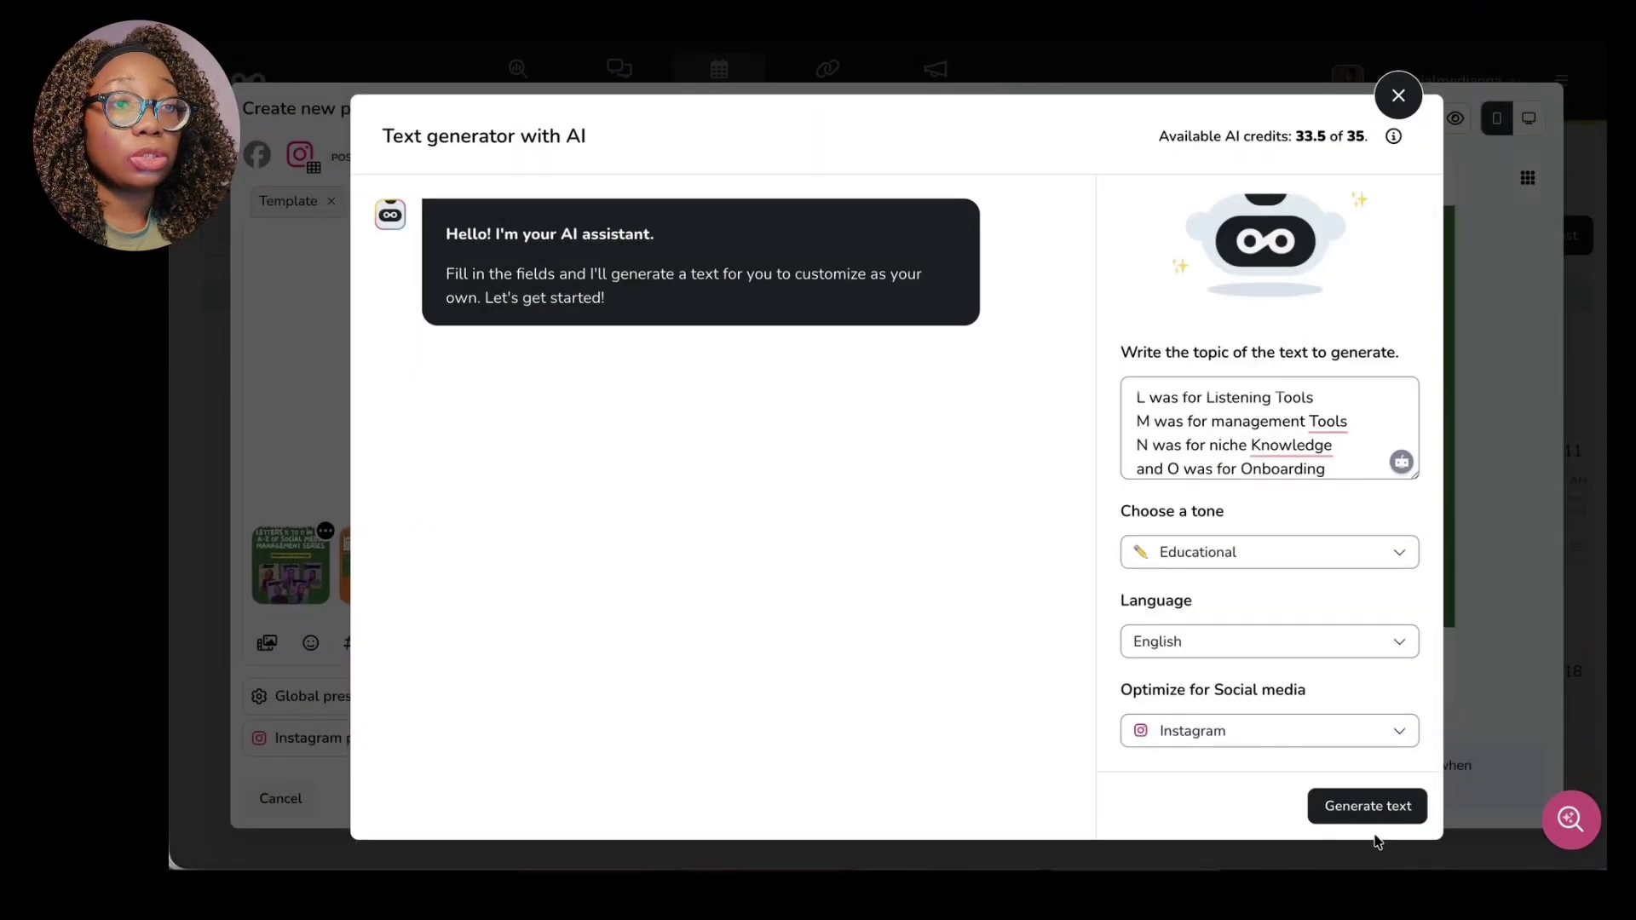
{"action": "left_click", "coordinate": [1368, 808]}
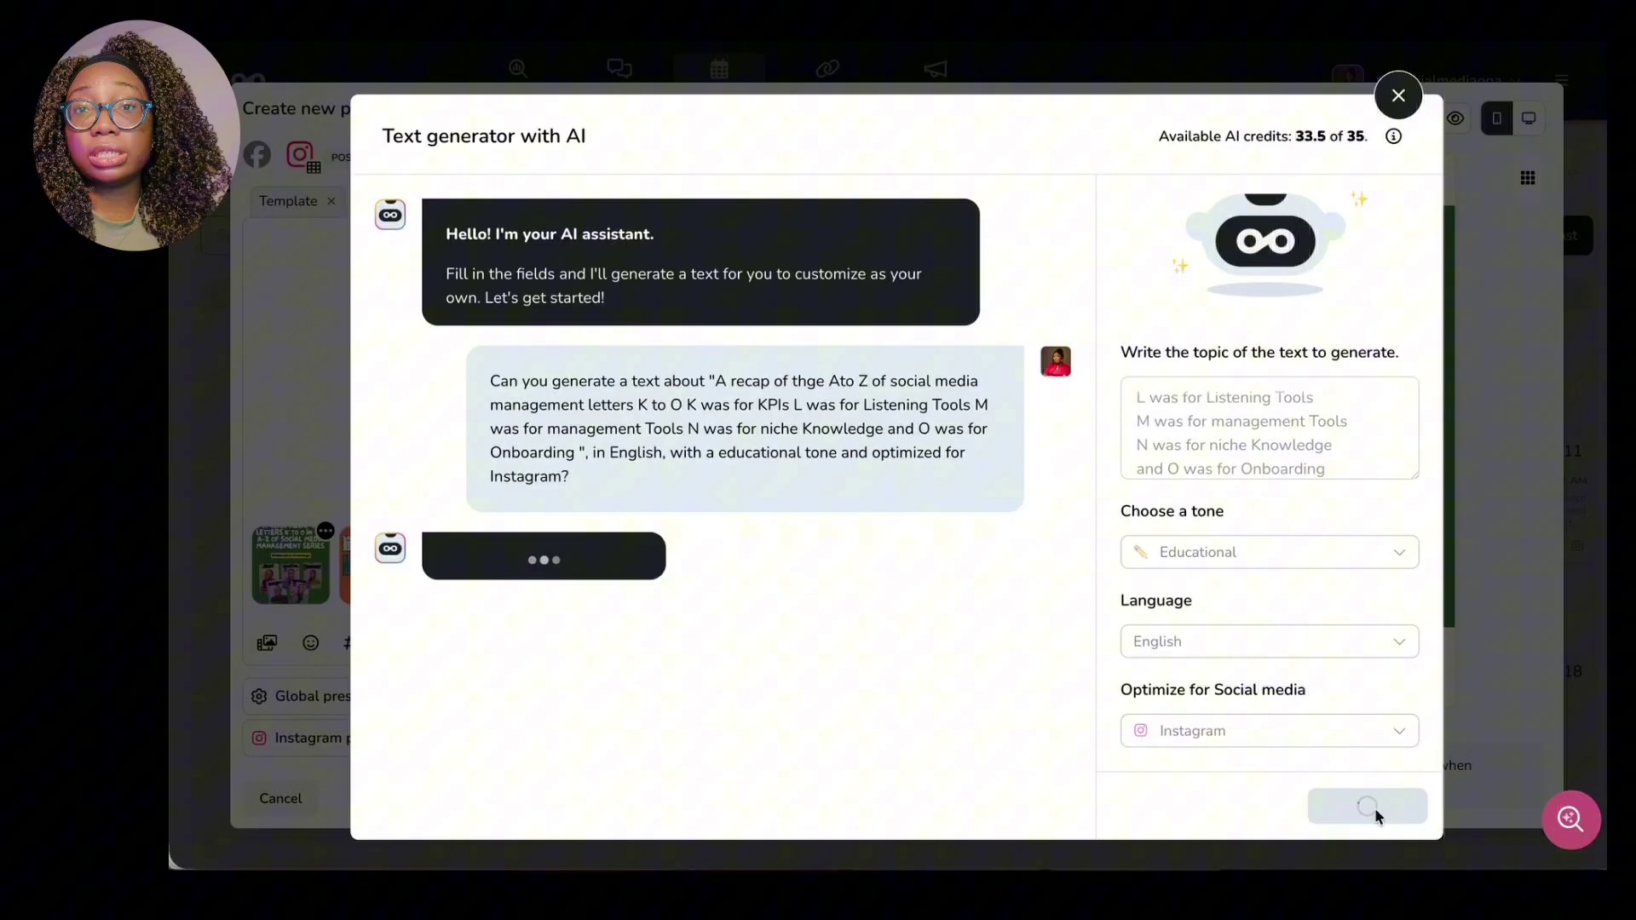
Swap the Instagram caption for the AI-generated K-to-O recap, confirming the replacement.
{"action": "scroll", "coordinate": [559, 369], "scroll_direction": "down", "scroll_amount": 1}
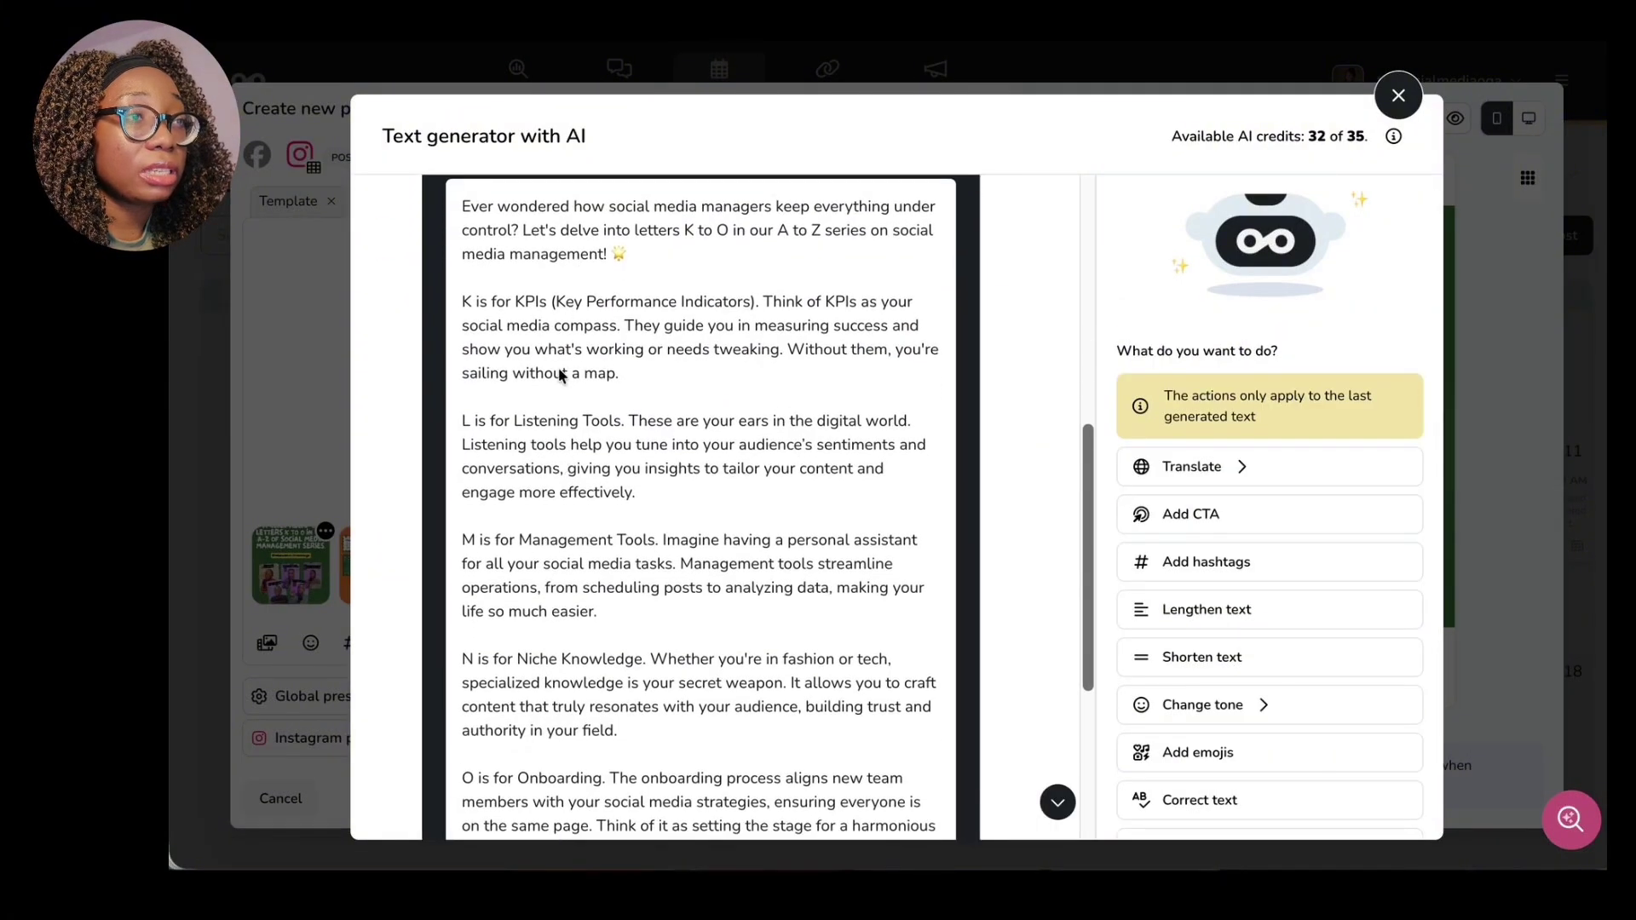
{"action": "scroll", "coordinate": [665, 400], "scroll_direction": "down", "scroll_amount": 1}
{"action": "scroll", "coordinate": [663, 396], "scroll_direction": "down", "scroll_amount": 4}
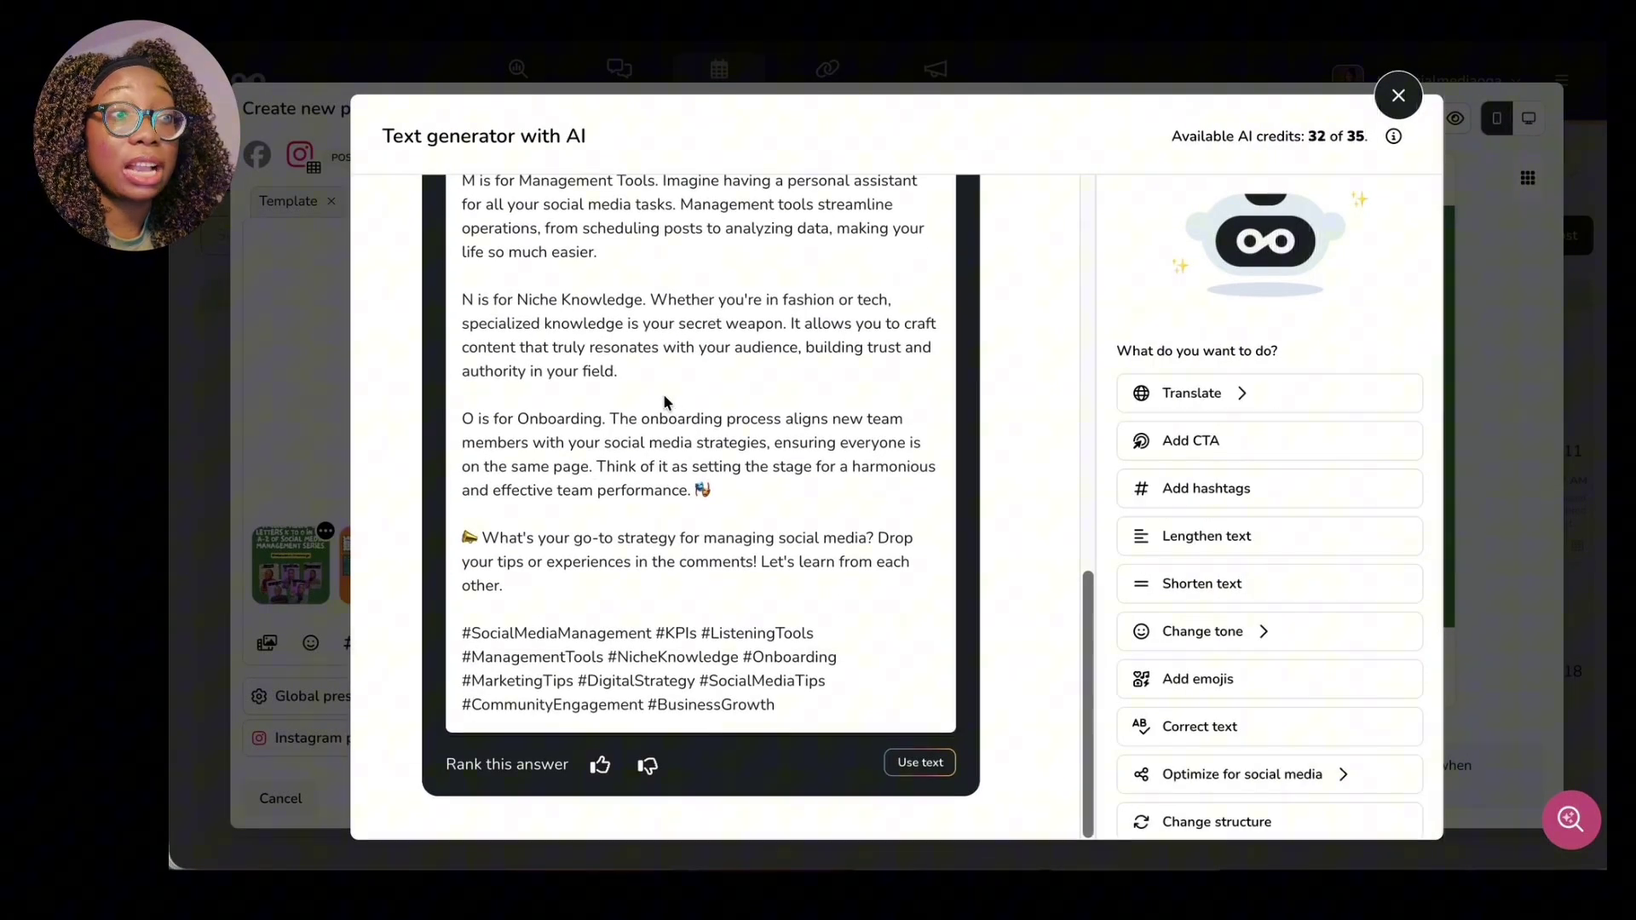
{"action": "left_click", "coordinate": [921, 764]}
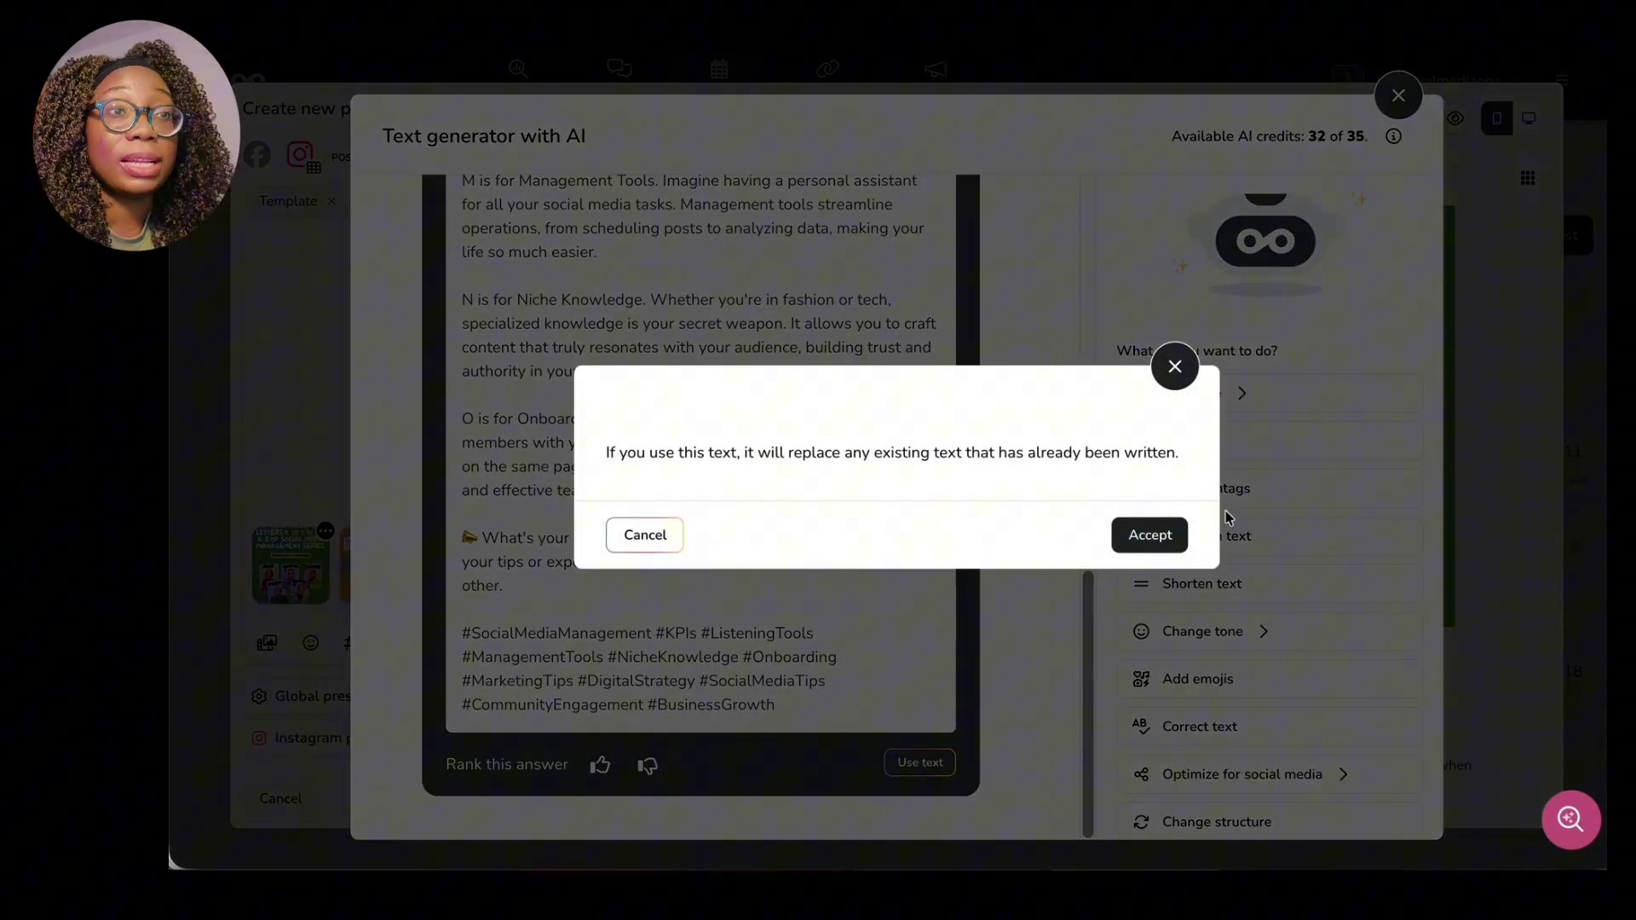
{"action": "left_click", "coordinate": [1150, 533]}
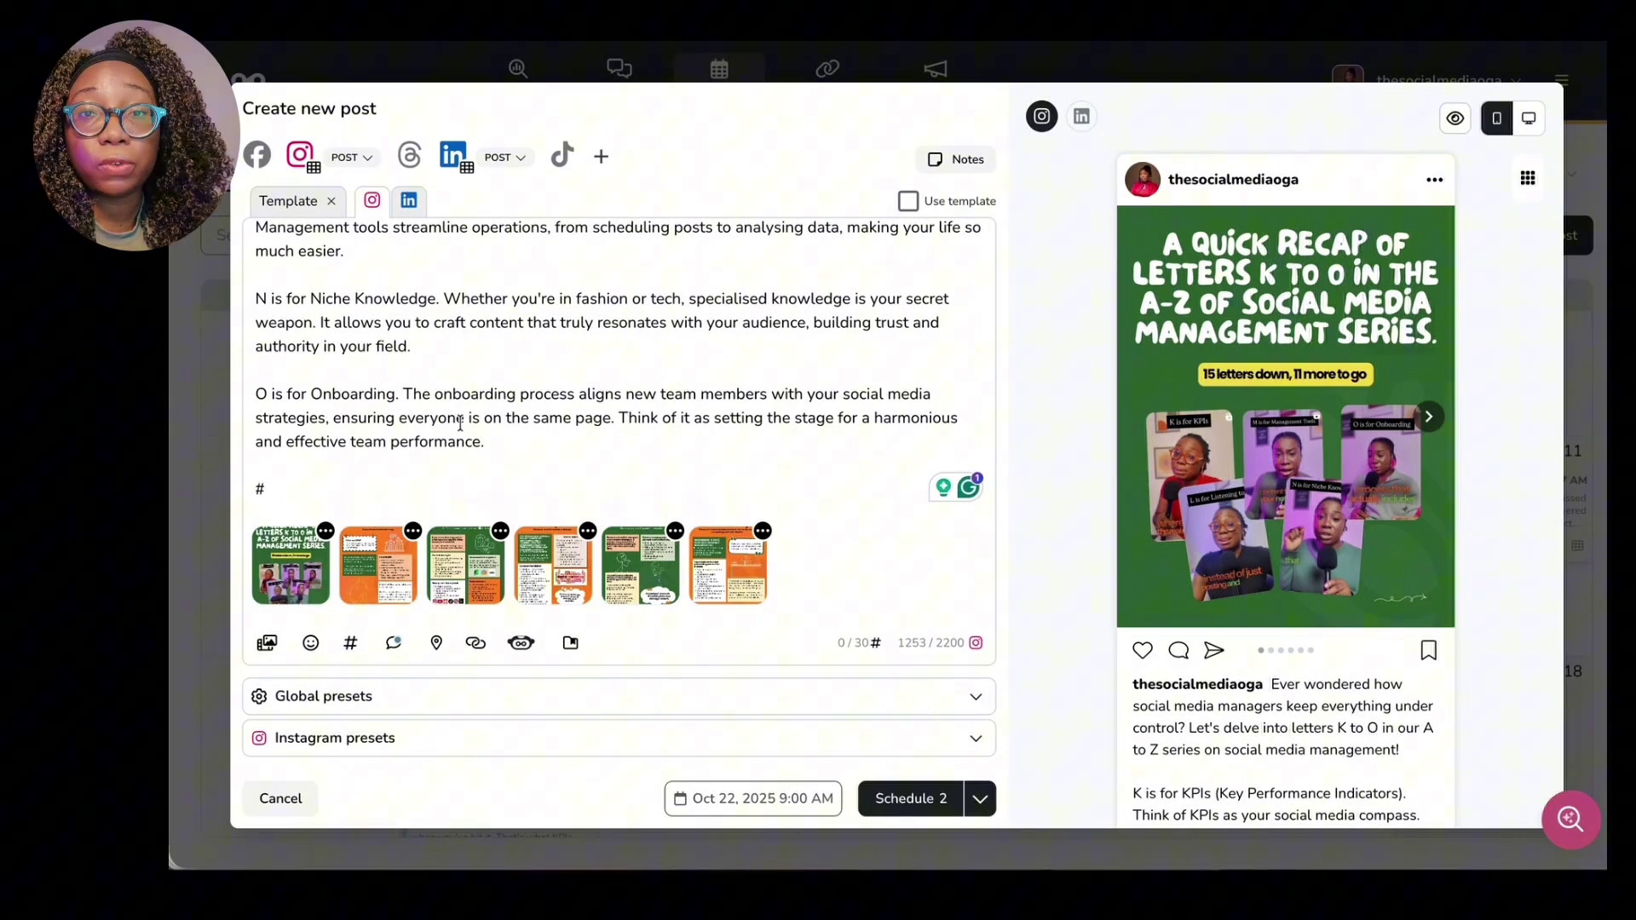
Replace the stray # with #thesocialmediaoga, #atozofsocialmediamanagement, #socialmediamanager and #socialmediamanagement.
{"action": "key", "text": "BackSpace"}
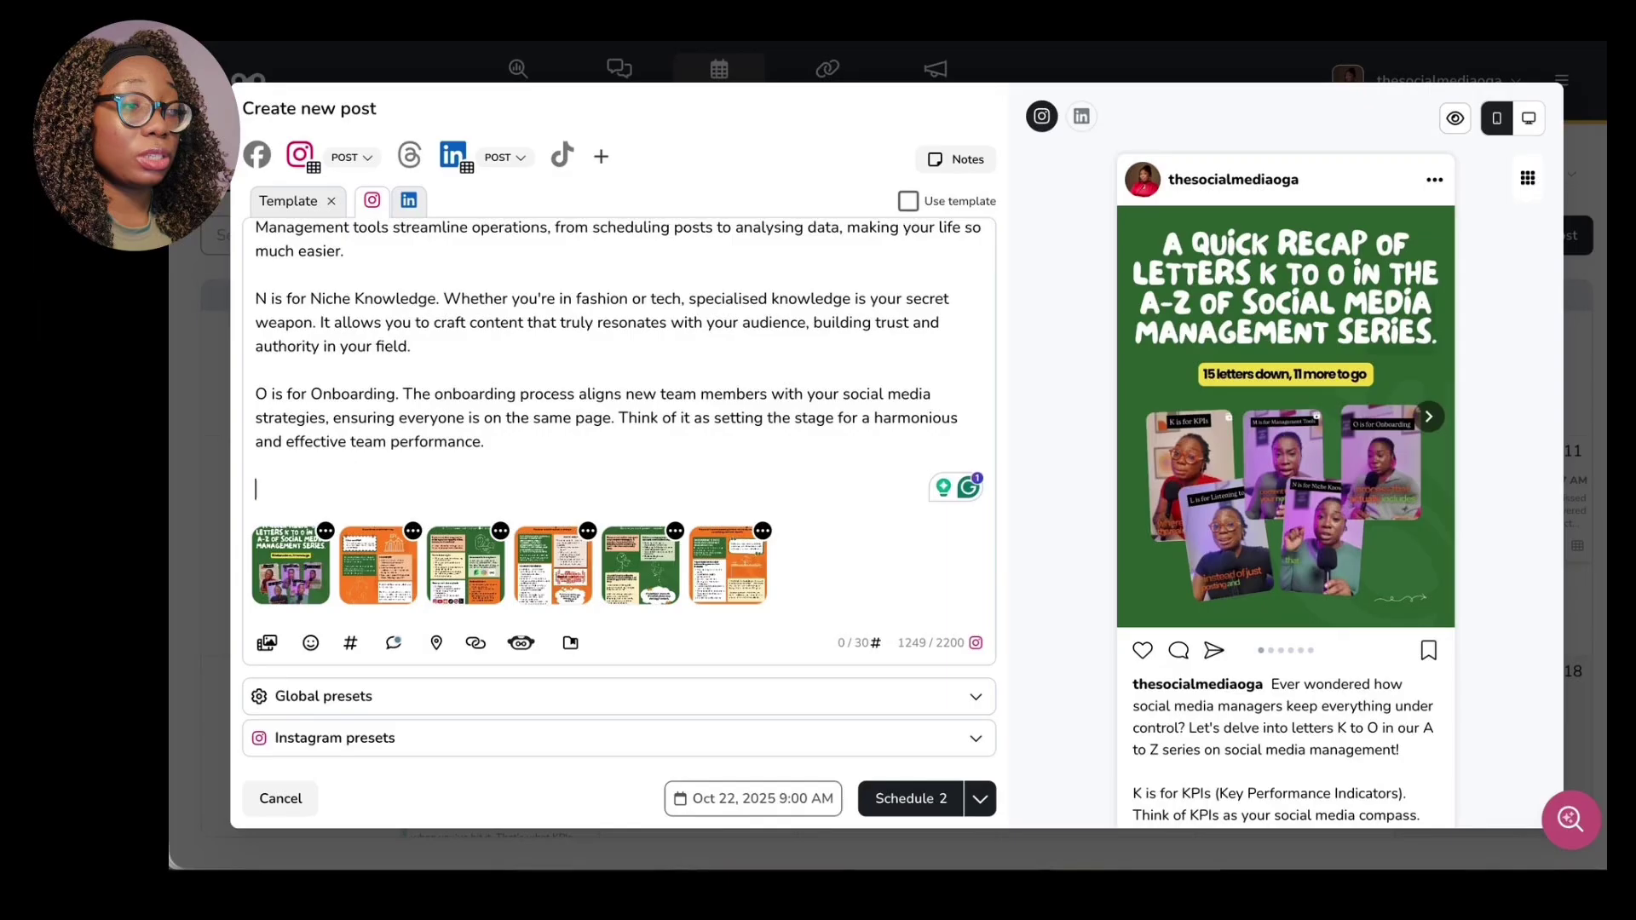
{"action": "type", "text": "#"}
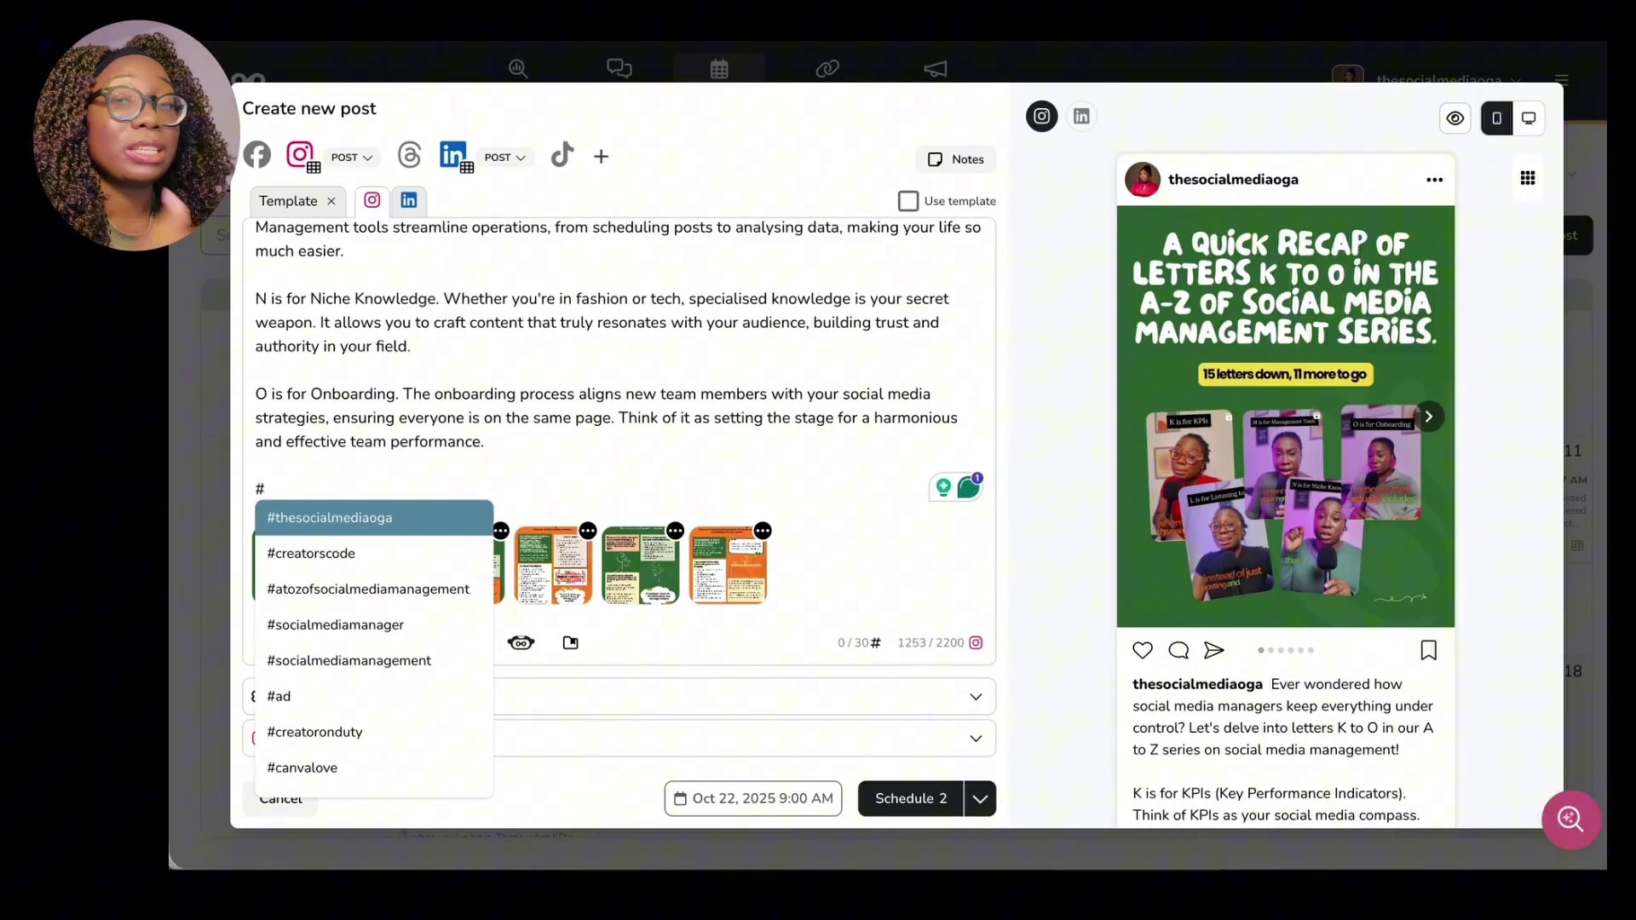
{"action": "left_click", "coordinate": [369, 522]}
{"action": "type", "text": "#thesocialmediaoga #"}
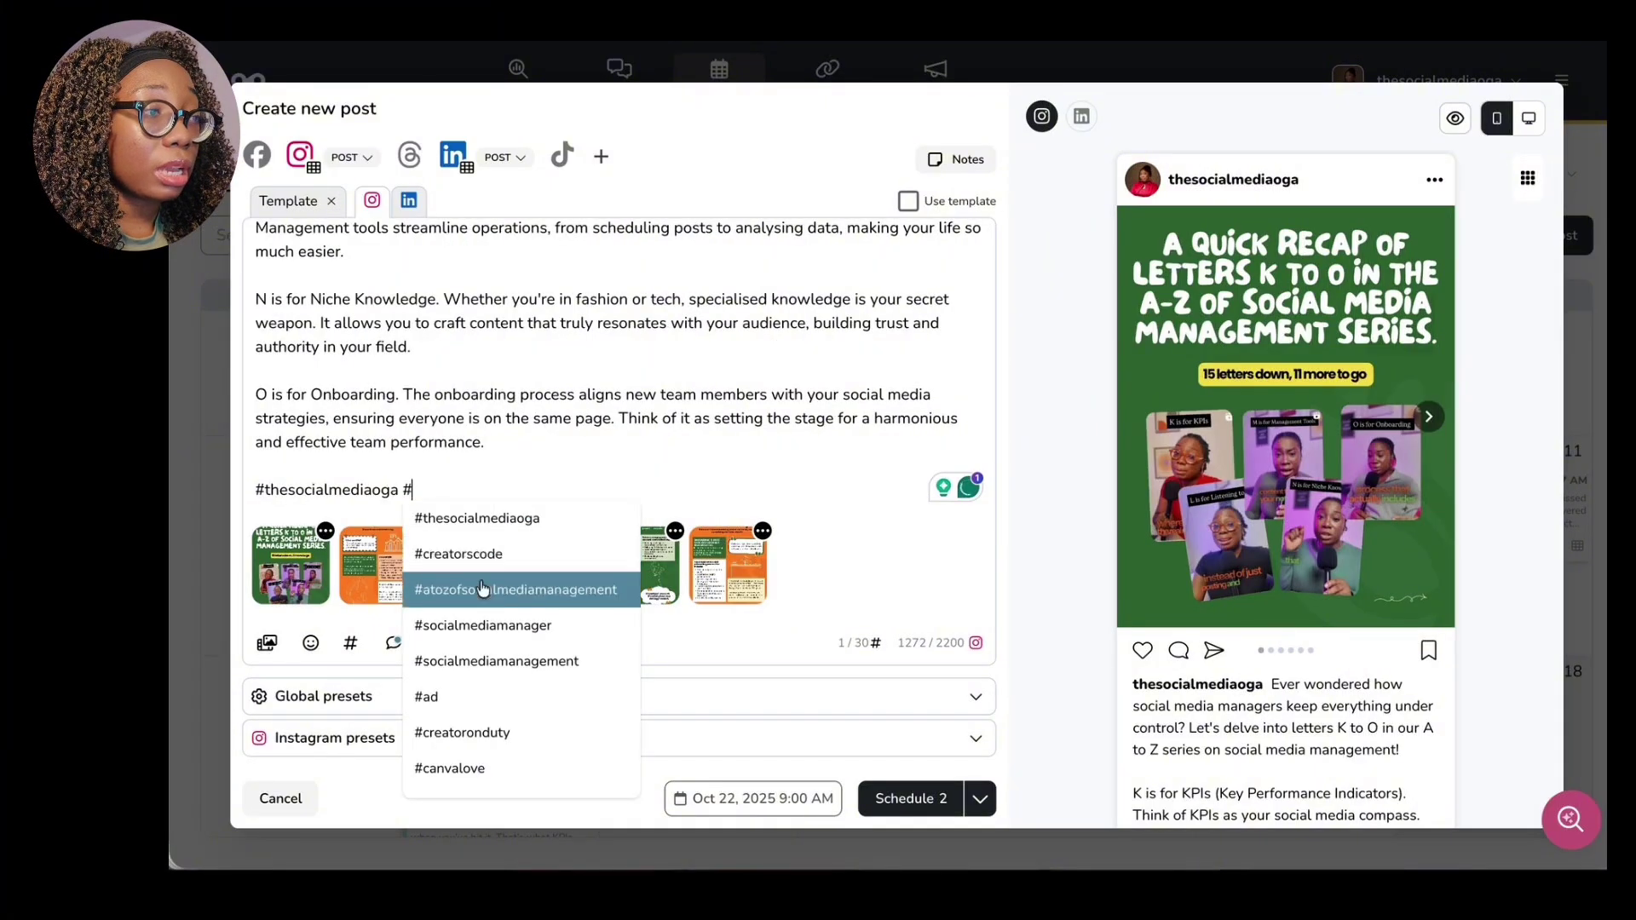
{"action": "left_click", "coordinate": [482, 586]}
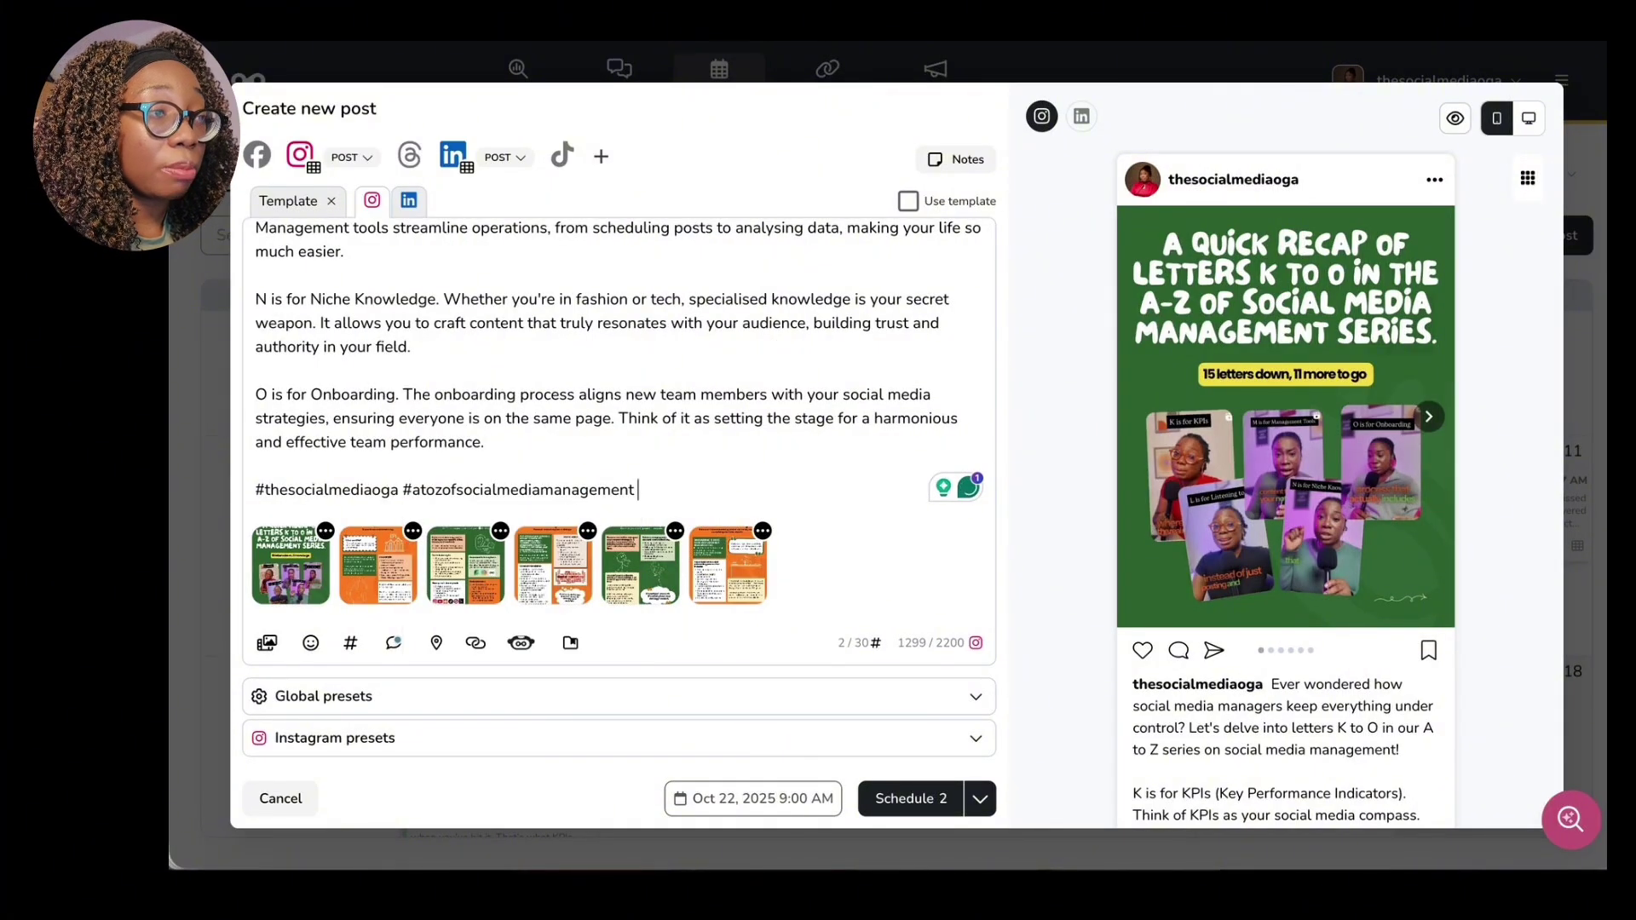
{"action": "type", "text": "#"}
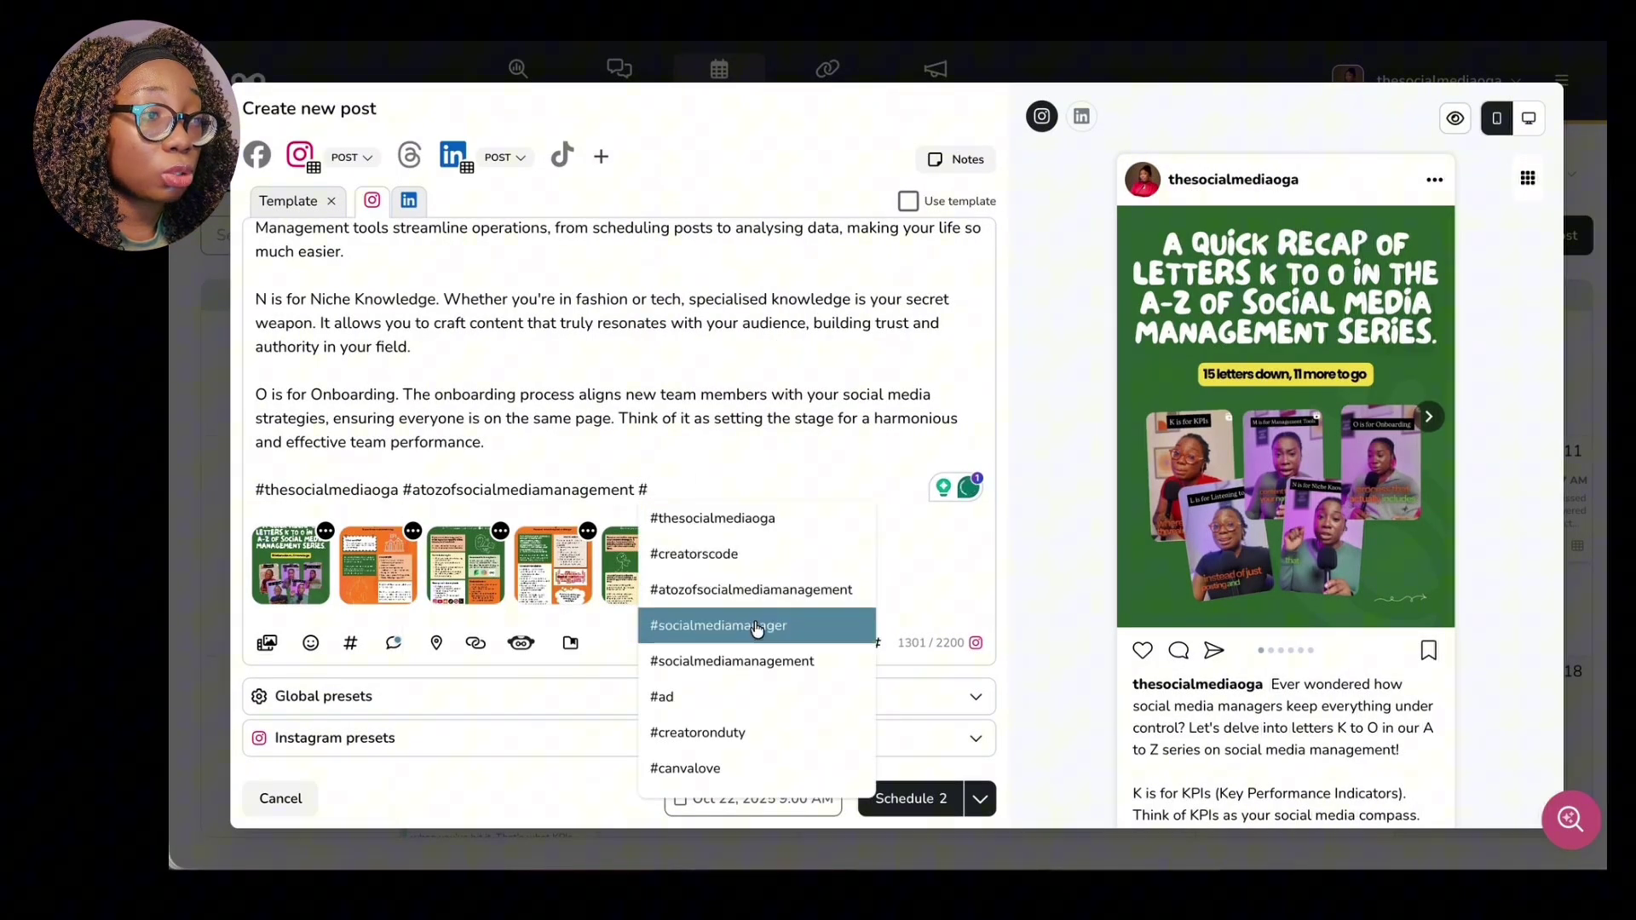
{"action": "left_click", "coordinate": [756, 626]}
{"action": "type", "text": "#"}
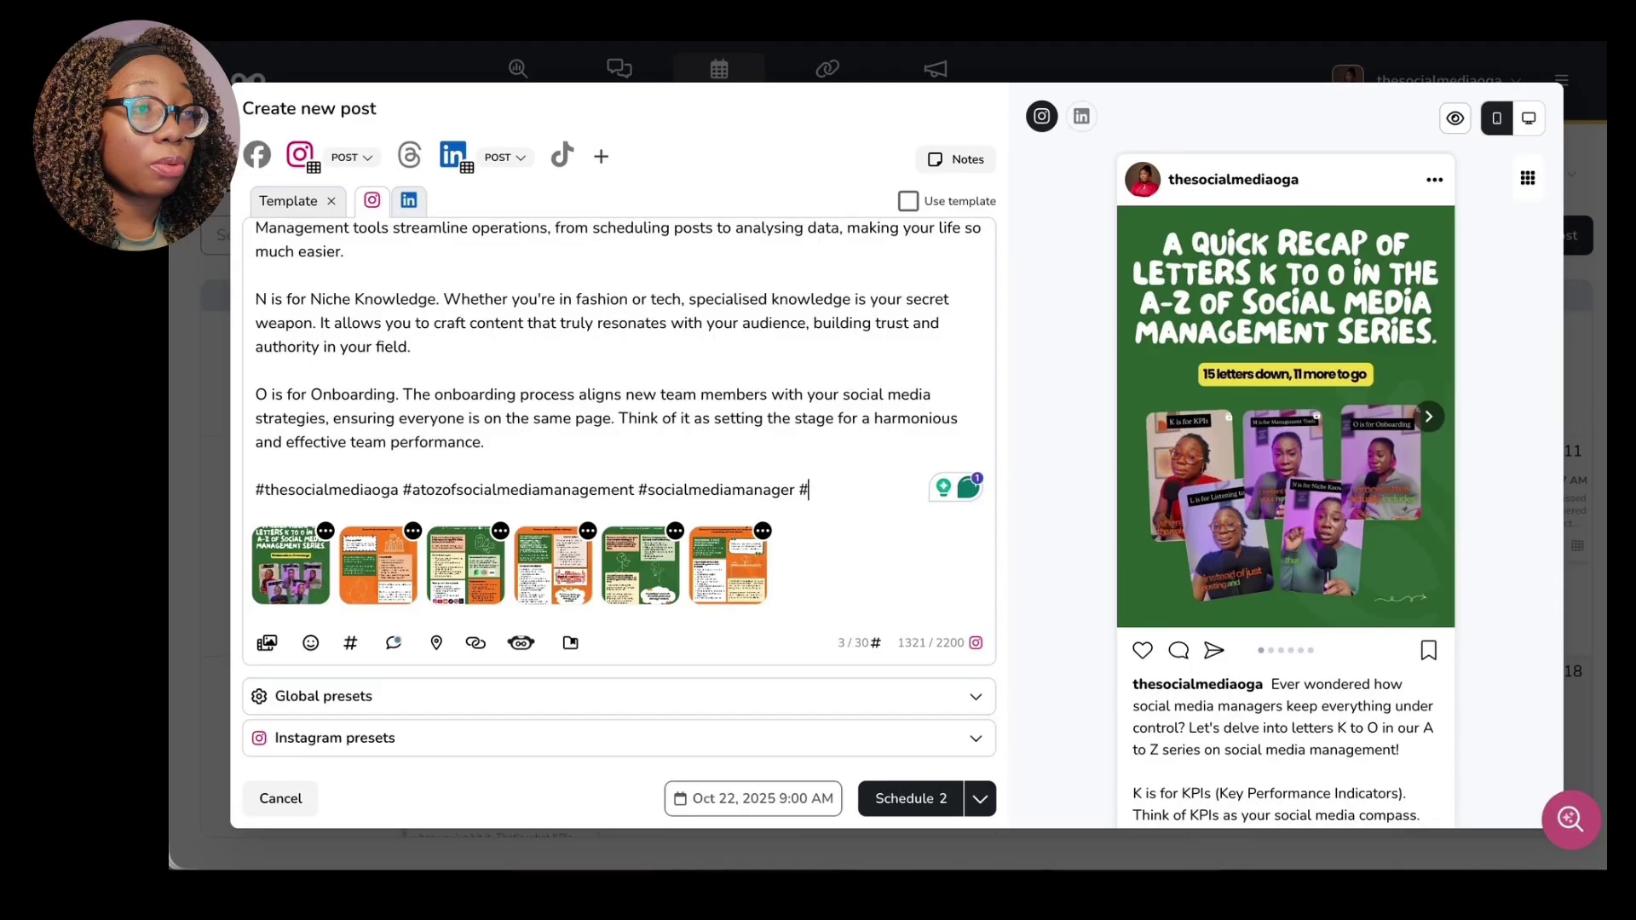
{"action": "left_click", "coordinate": [908, 673]}
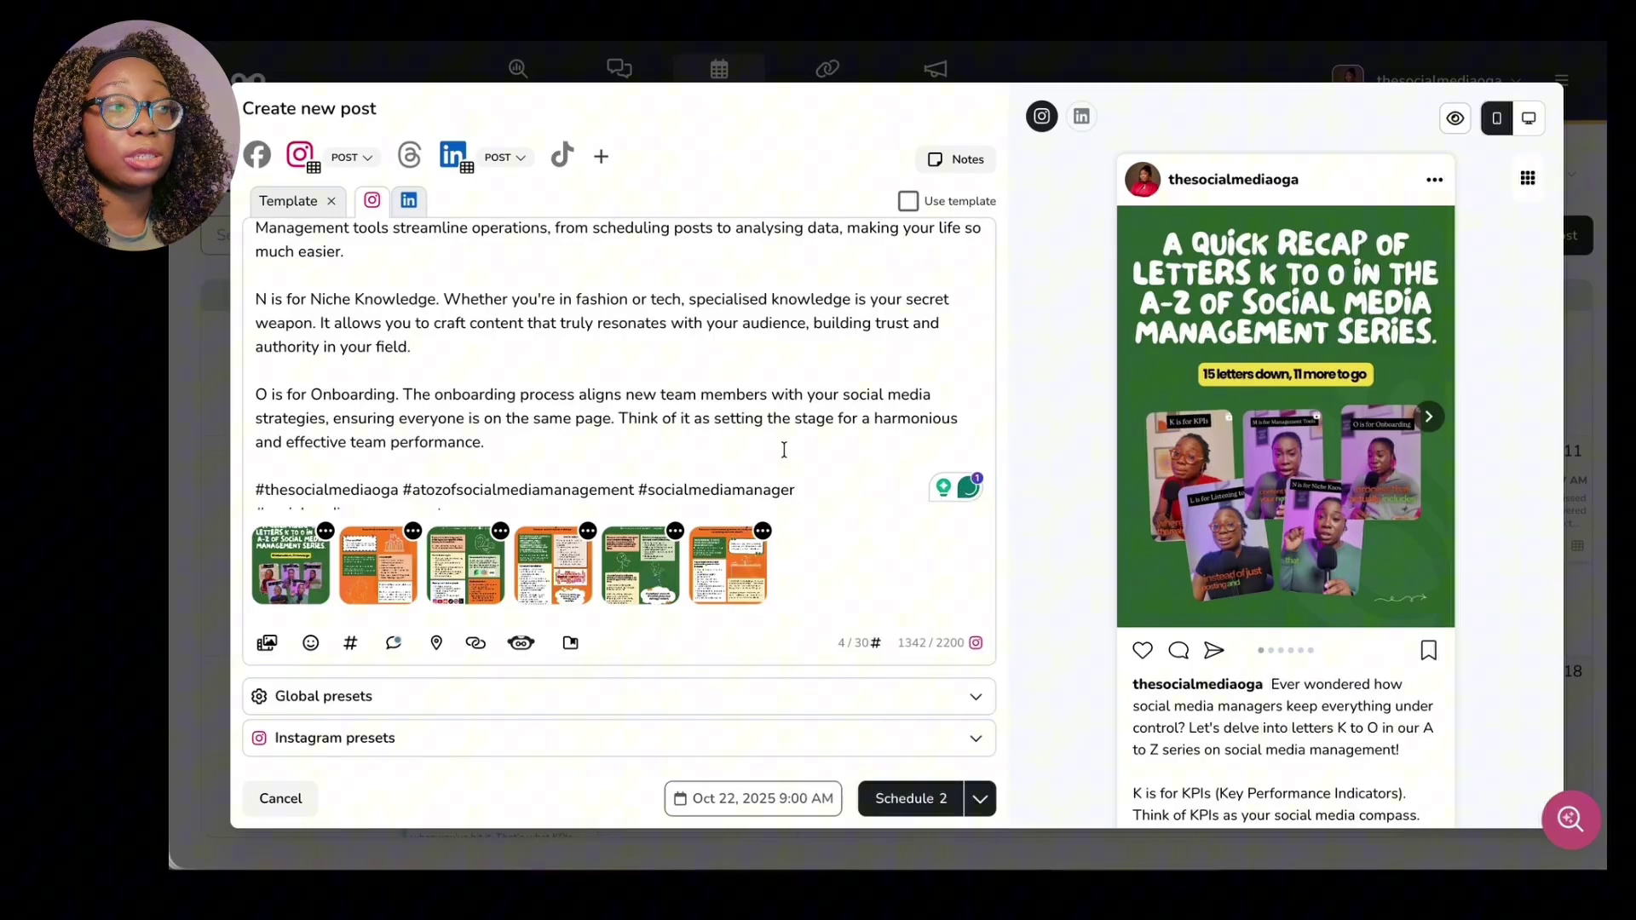
{"action": "scroll", "coordinate": [782, 447], "scroll_direction": "down", "scroll_amount": 1}
{"action": "scroll", "coordinate": [630, 483], "scroll_direction": "up", "scroll_amount": 10}
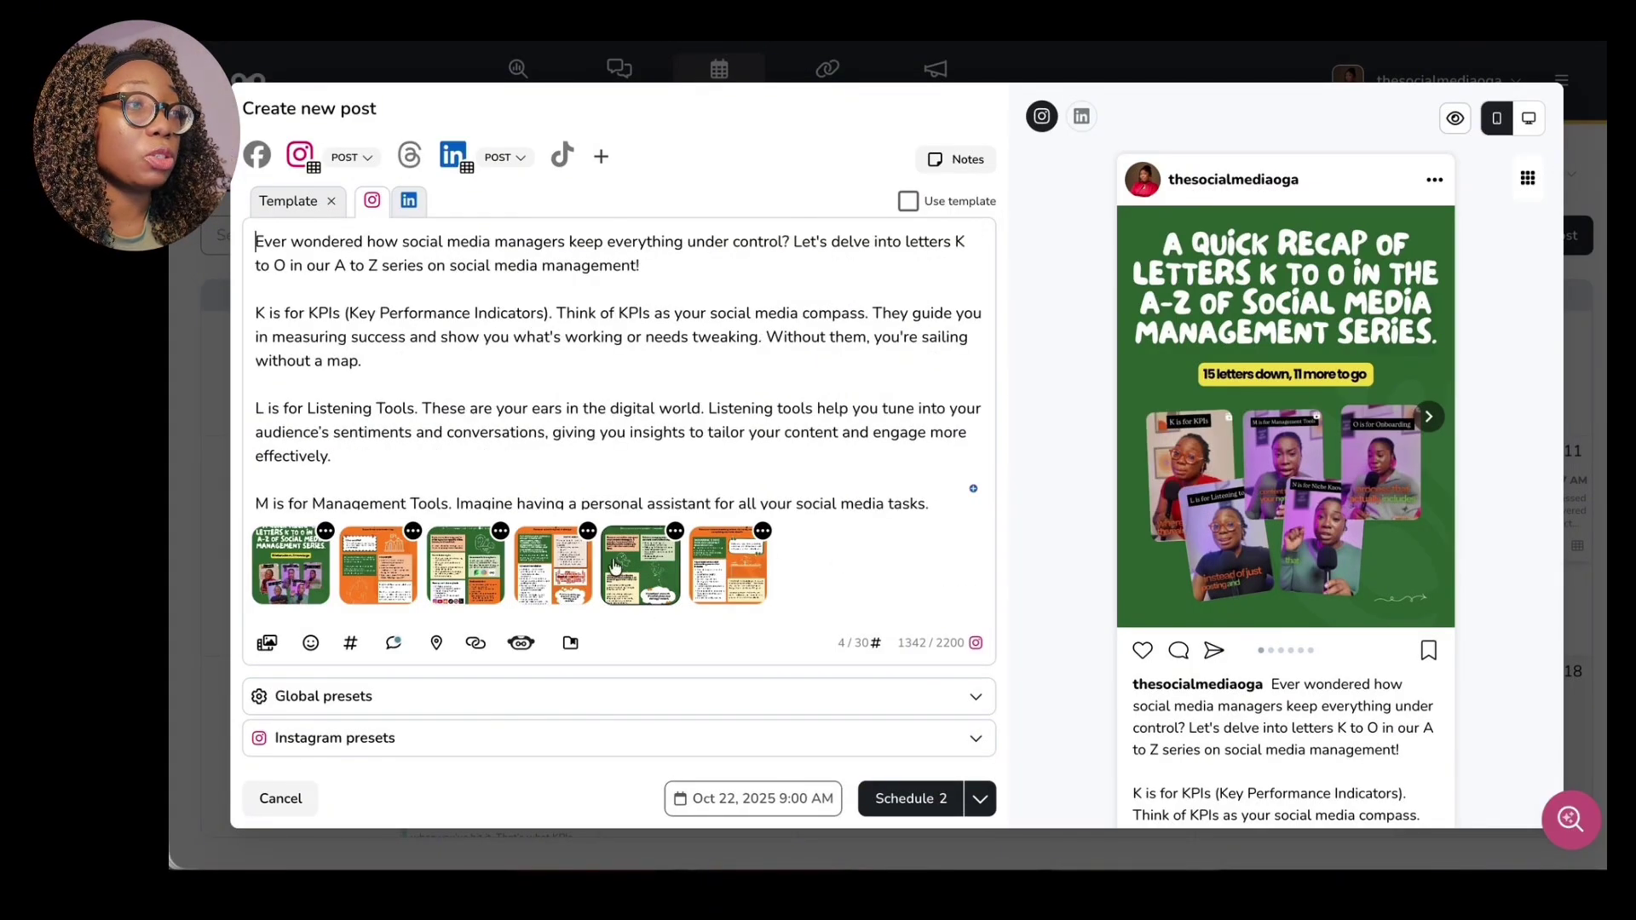
Copy the whole Instagram caption into the empty LinkedIn caption.
{"action": "key", "text": "ctrl+a"}
{"action": "key", "text": "ctrl+c"}
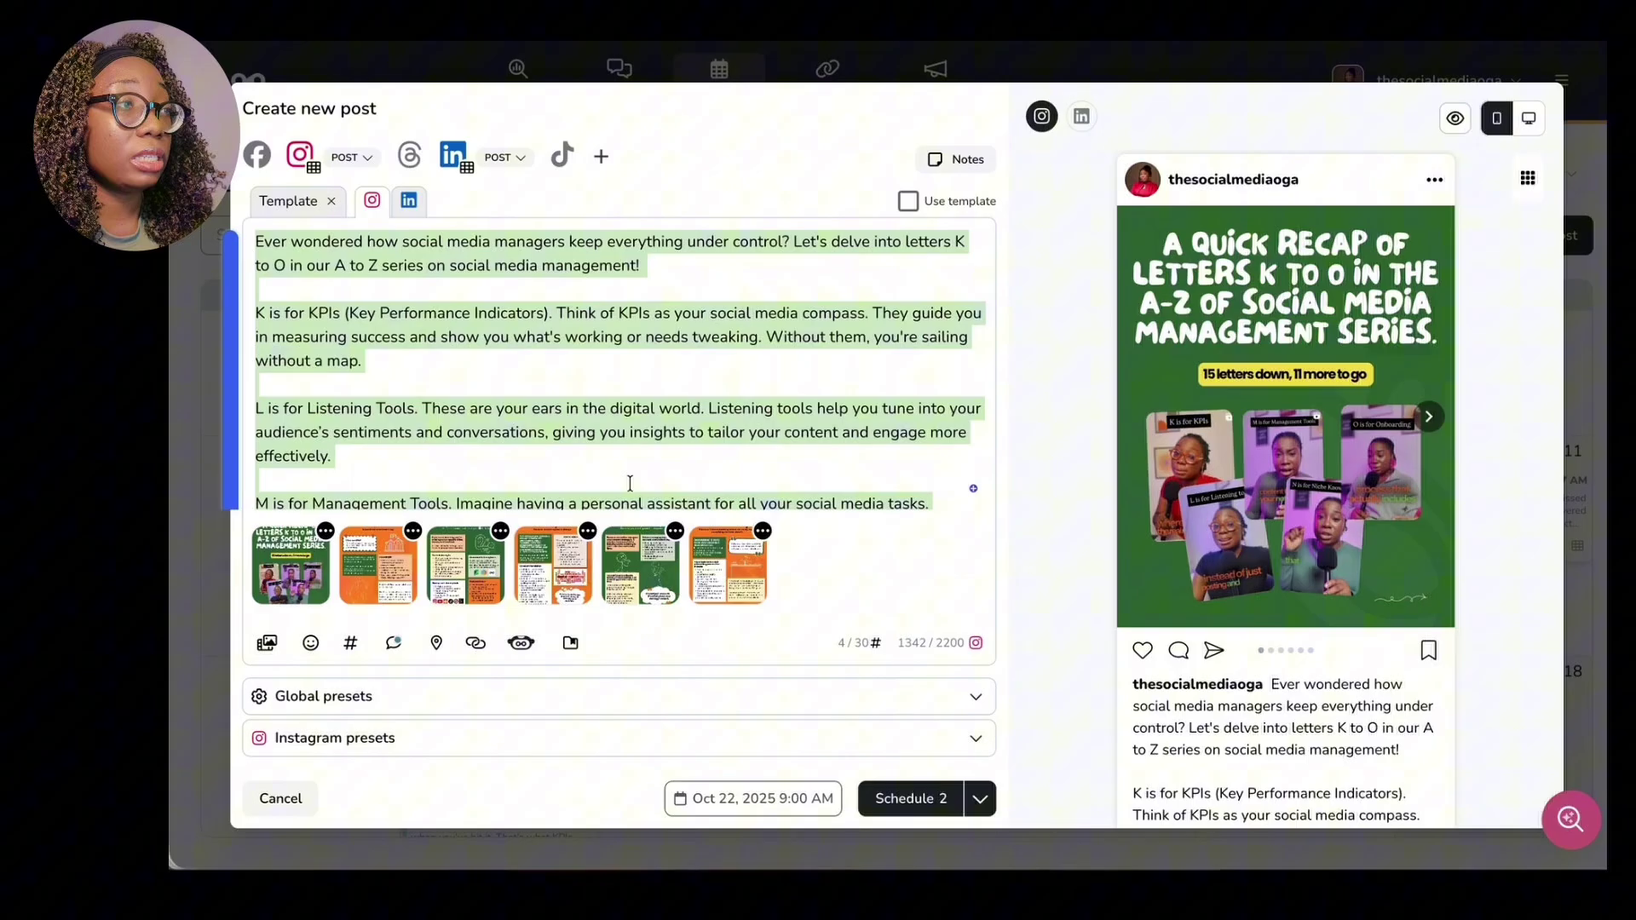
{"action": "left_click", "coordinate": [408, 201]}
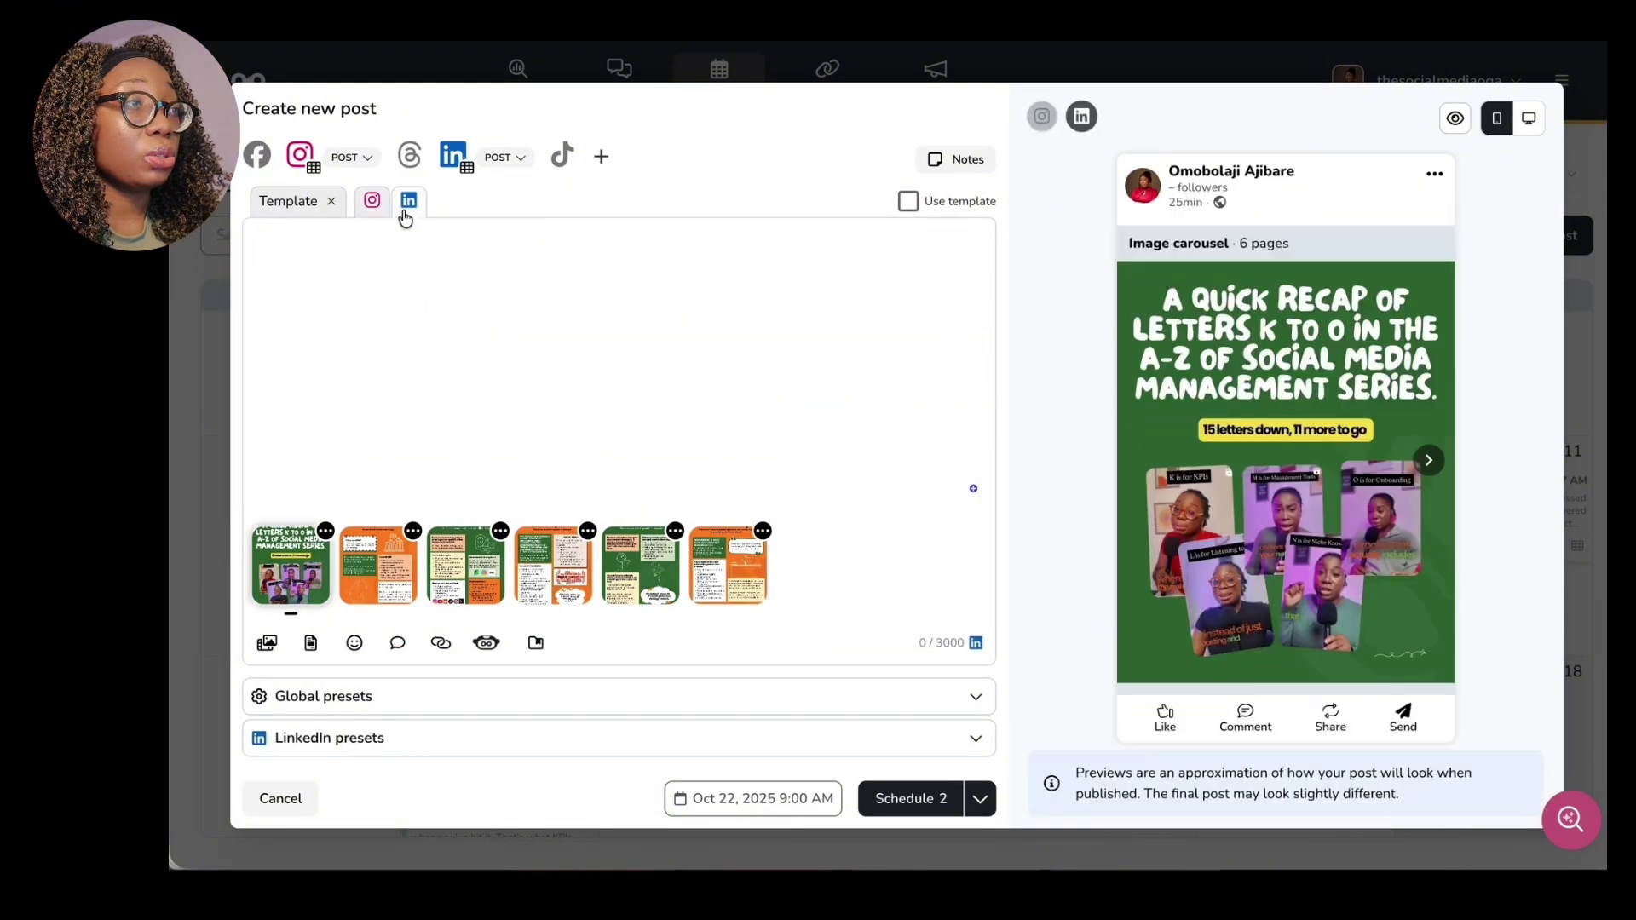
{"action": "left_click", "coordinate": [403, 254]}
{"action": "key", "text": "ctrl+v"}
Compare the Template, Instagram and LinkedIn captions and expand the Instagram-specific presets.
{"action": "left_click", "coordinate": [274, 203]}
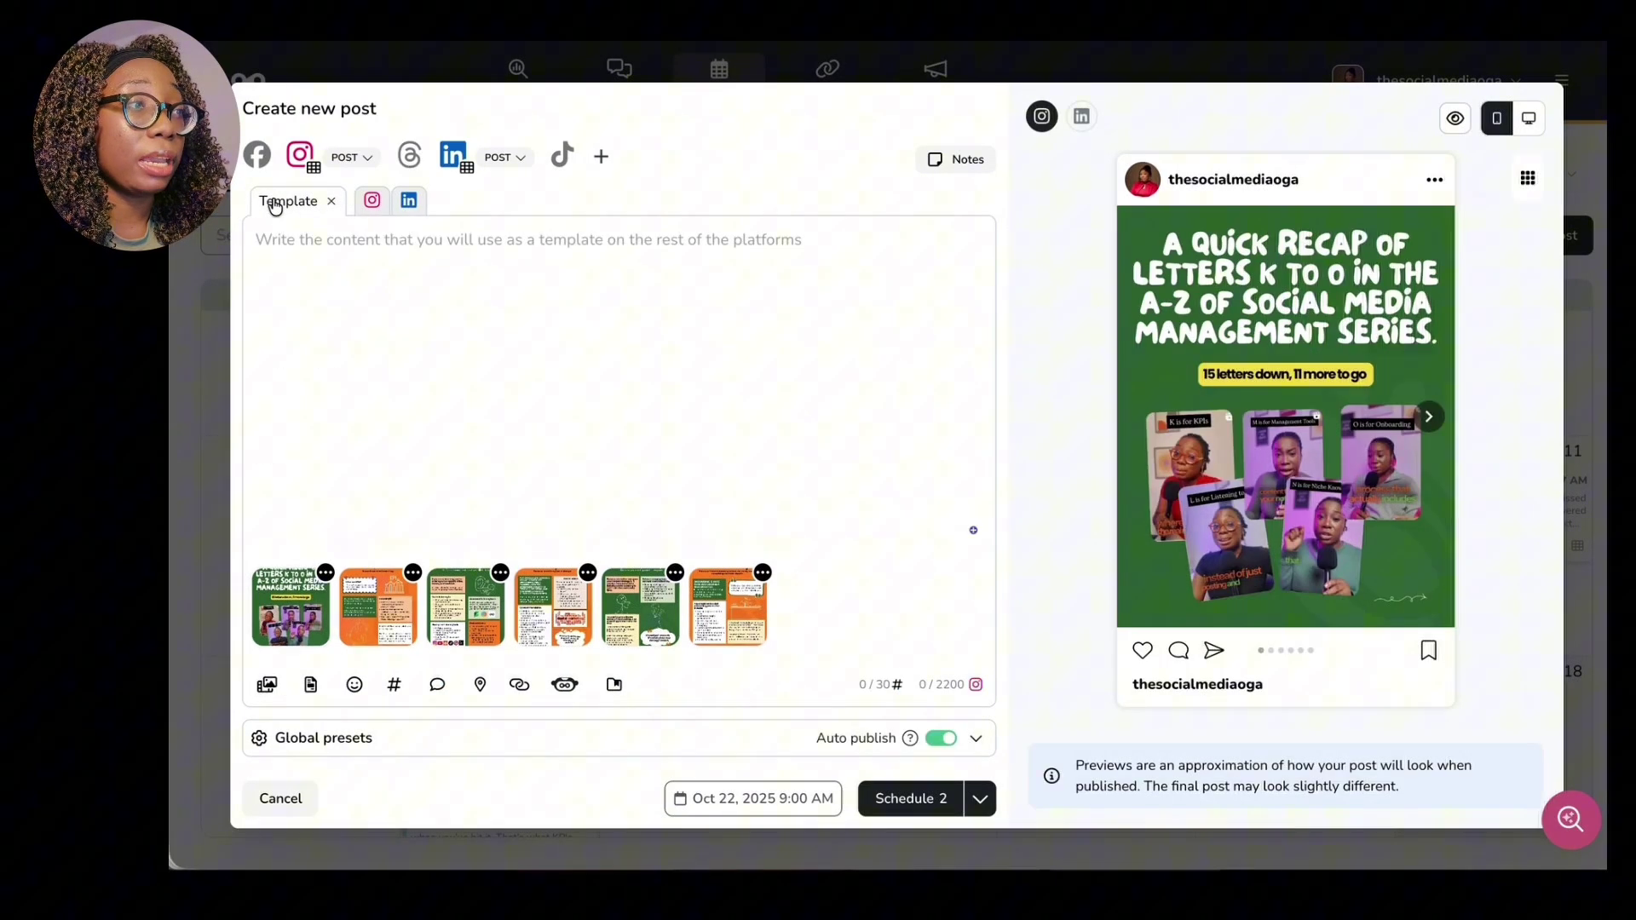
{"action": "left_click", "coordinate": [372, 202]}
{"action": "left_click", "coordinate": [398, 207]}
{"action": "left_click", "coordinate": [373, 202]}
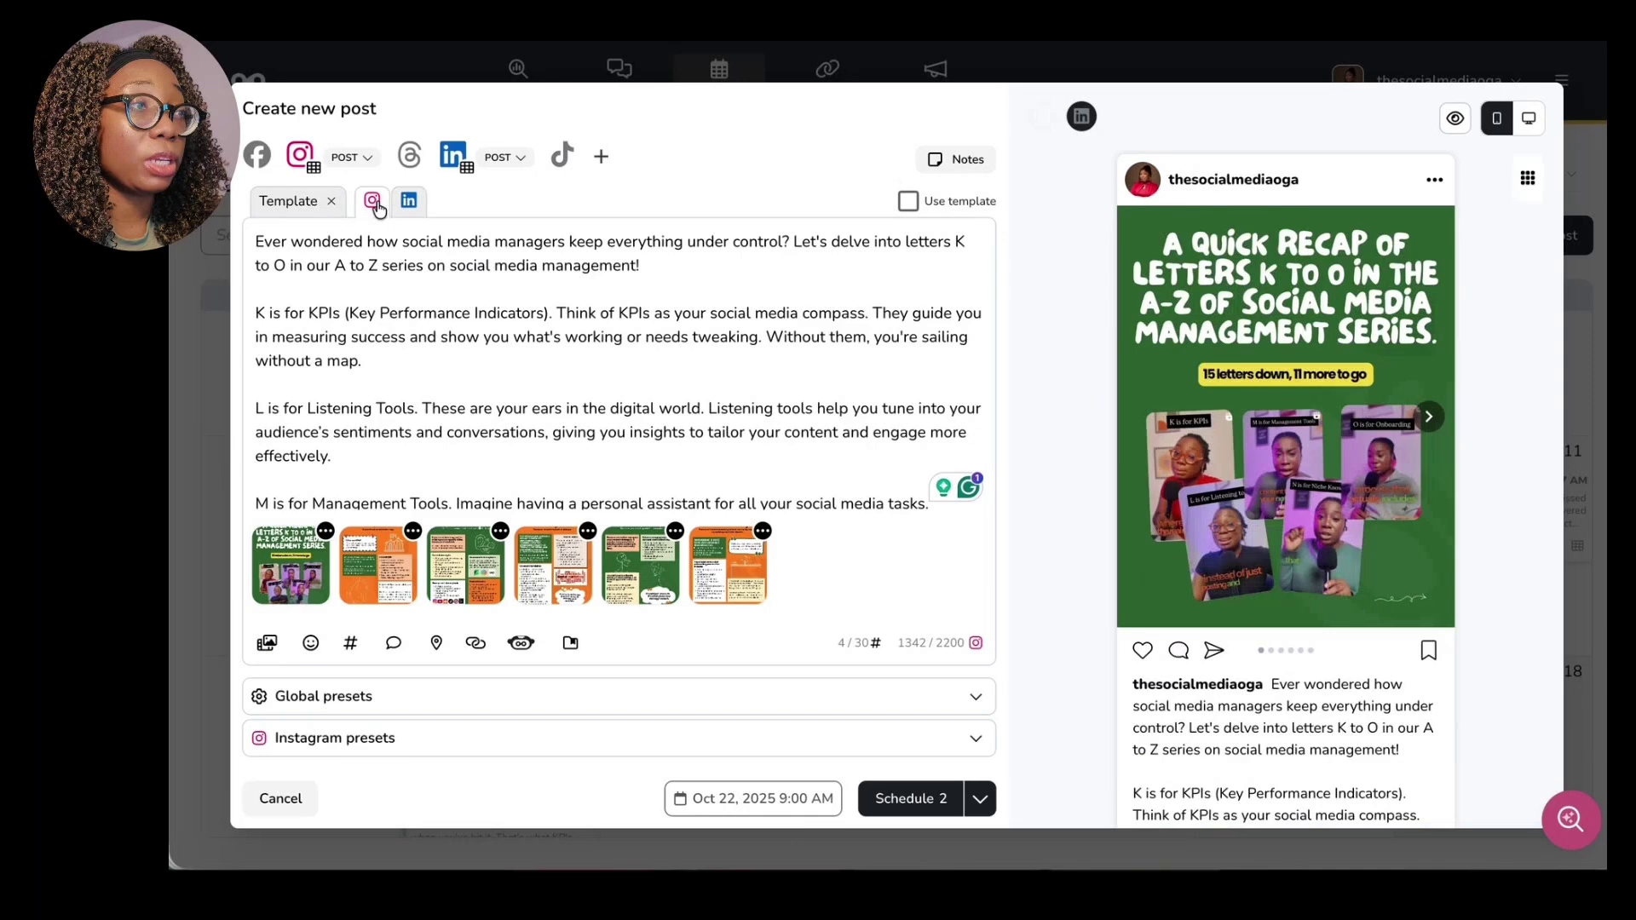
{"action": "scroll", "coordinate": [453, 358], "scroll_direction": "down", "scroll_amount": 5}
{"action": "left_click", "coordinate": [615, 738]}
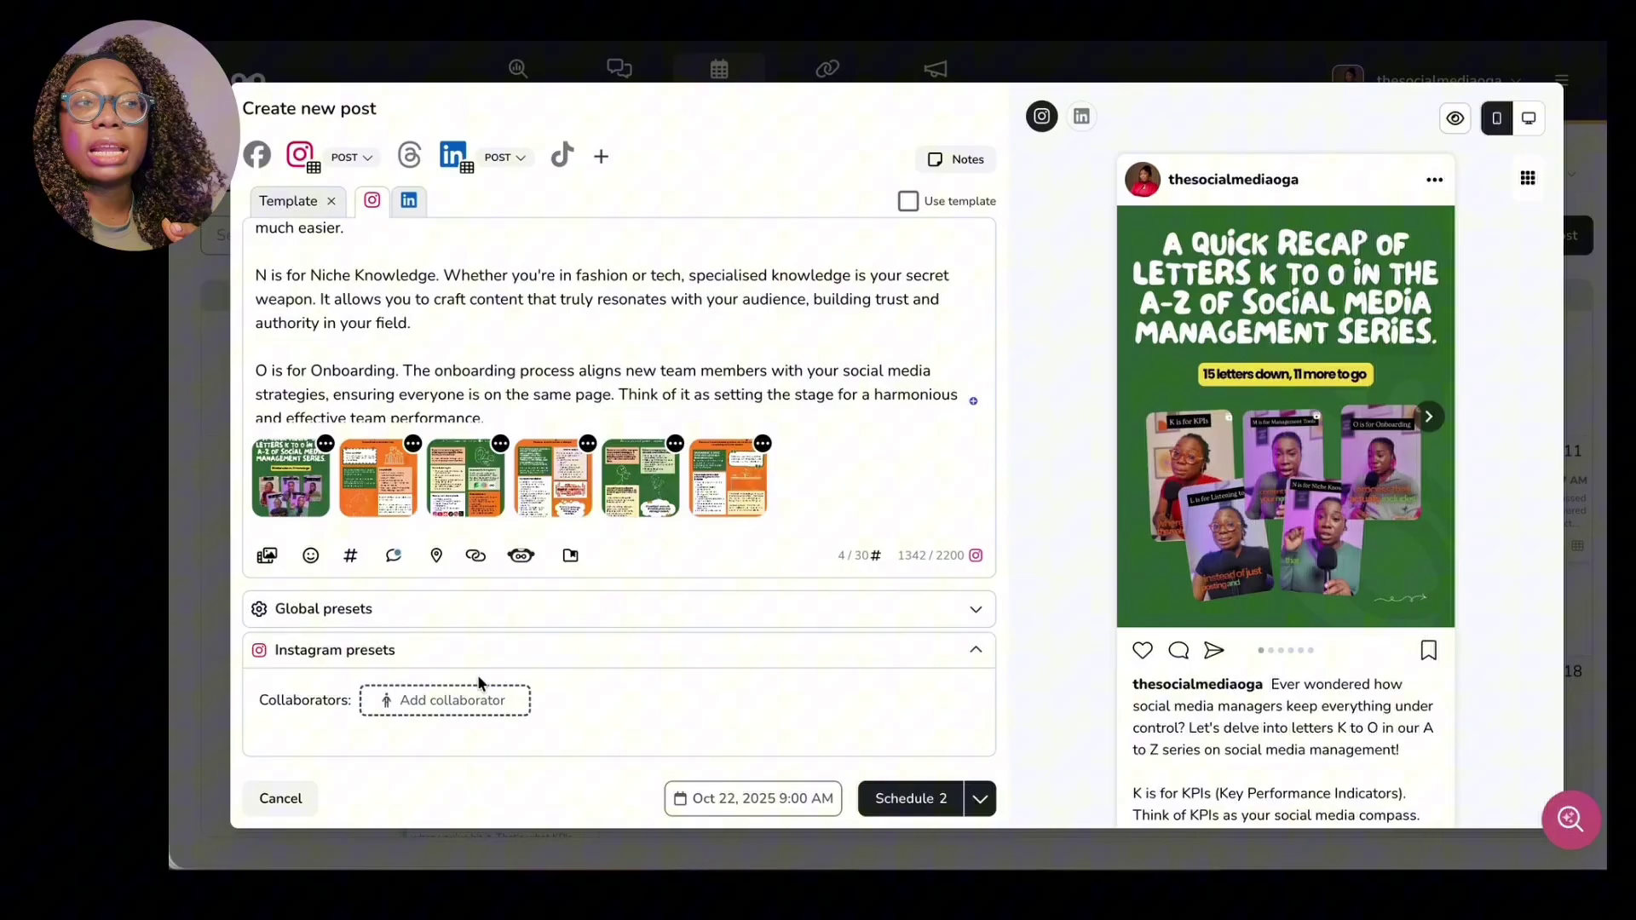
Check the collaborator option and collapse the Instagram and global presets panels.
{"action": "left_click", "coordinate": [458, 709]}
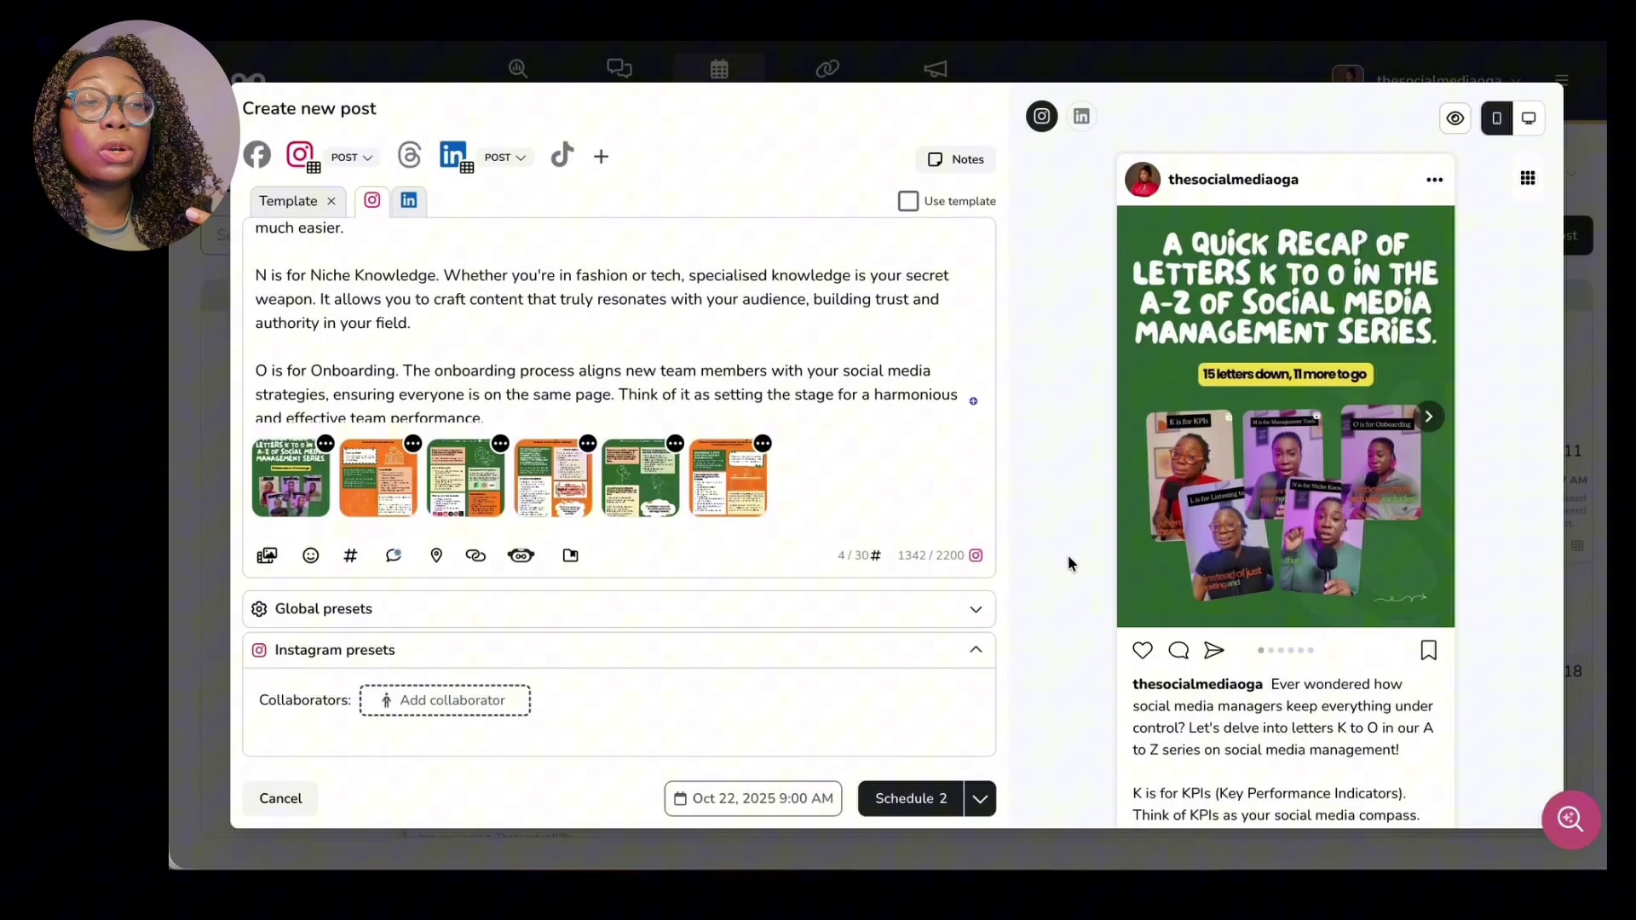
{"action": "left_click", "coordinate": [839, 653]}
{"action": "left_click", "coordinate": [842, 694]}
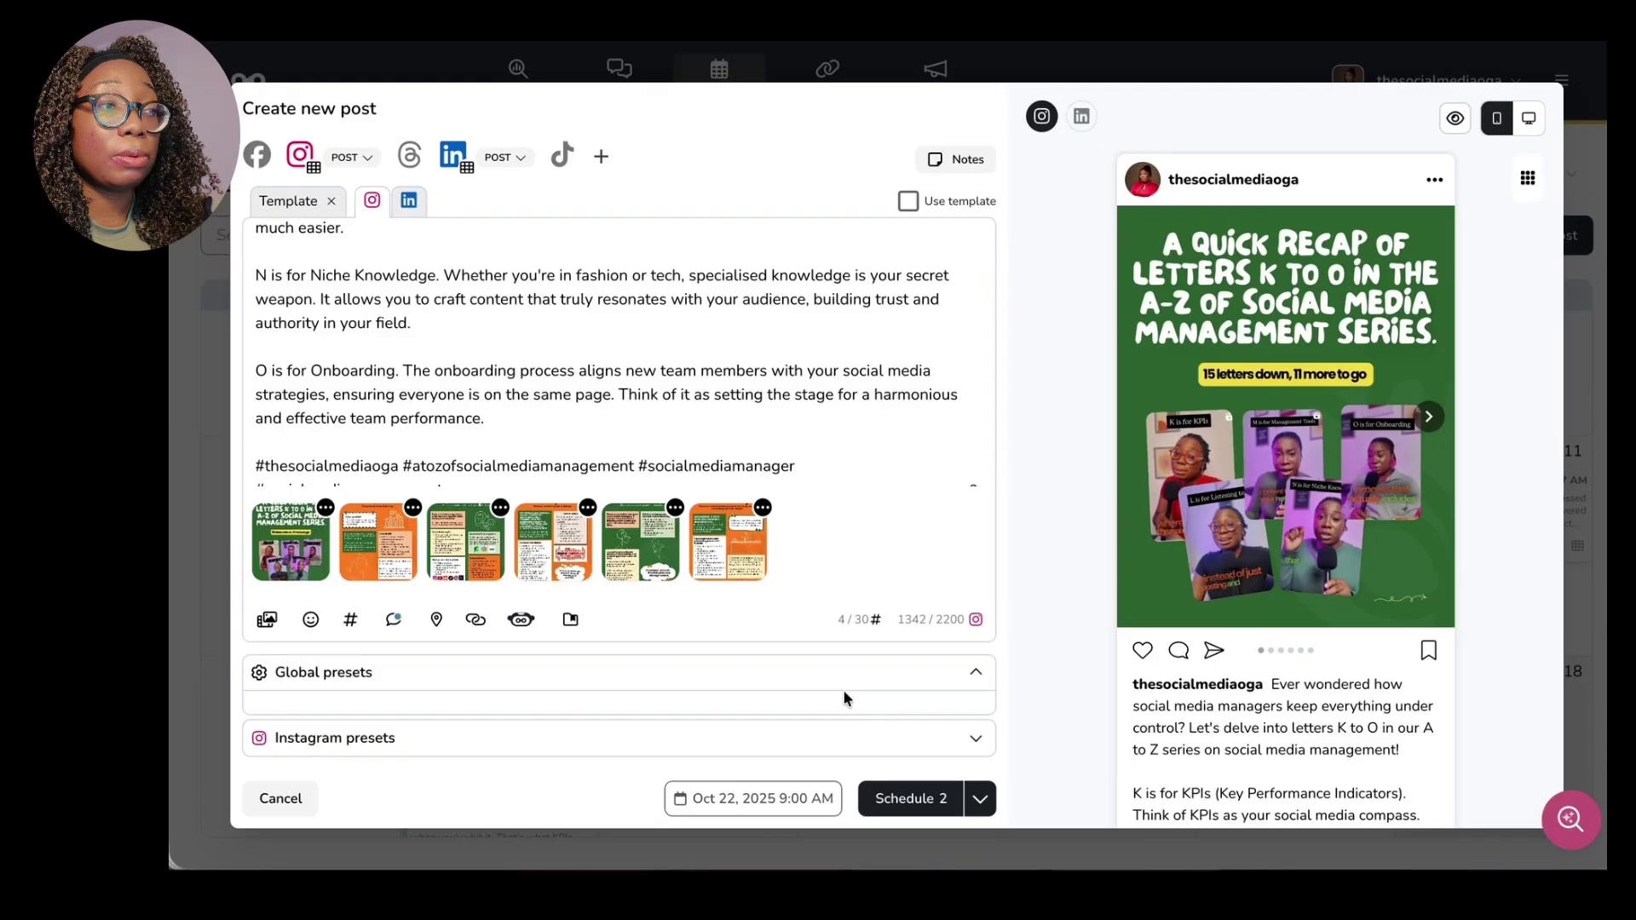
{"action": "left_click", "coordinate": [888, 562]}
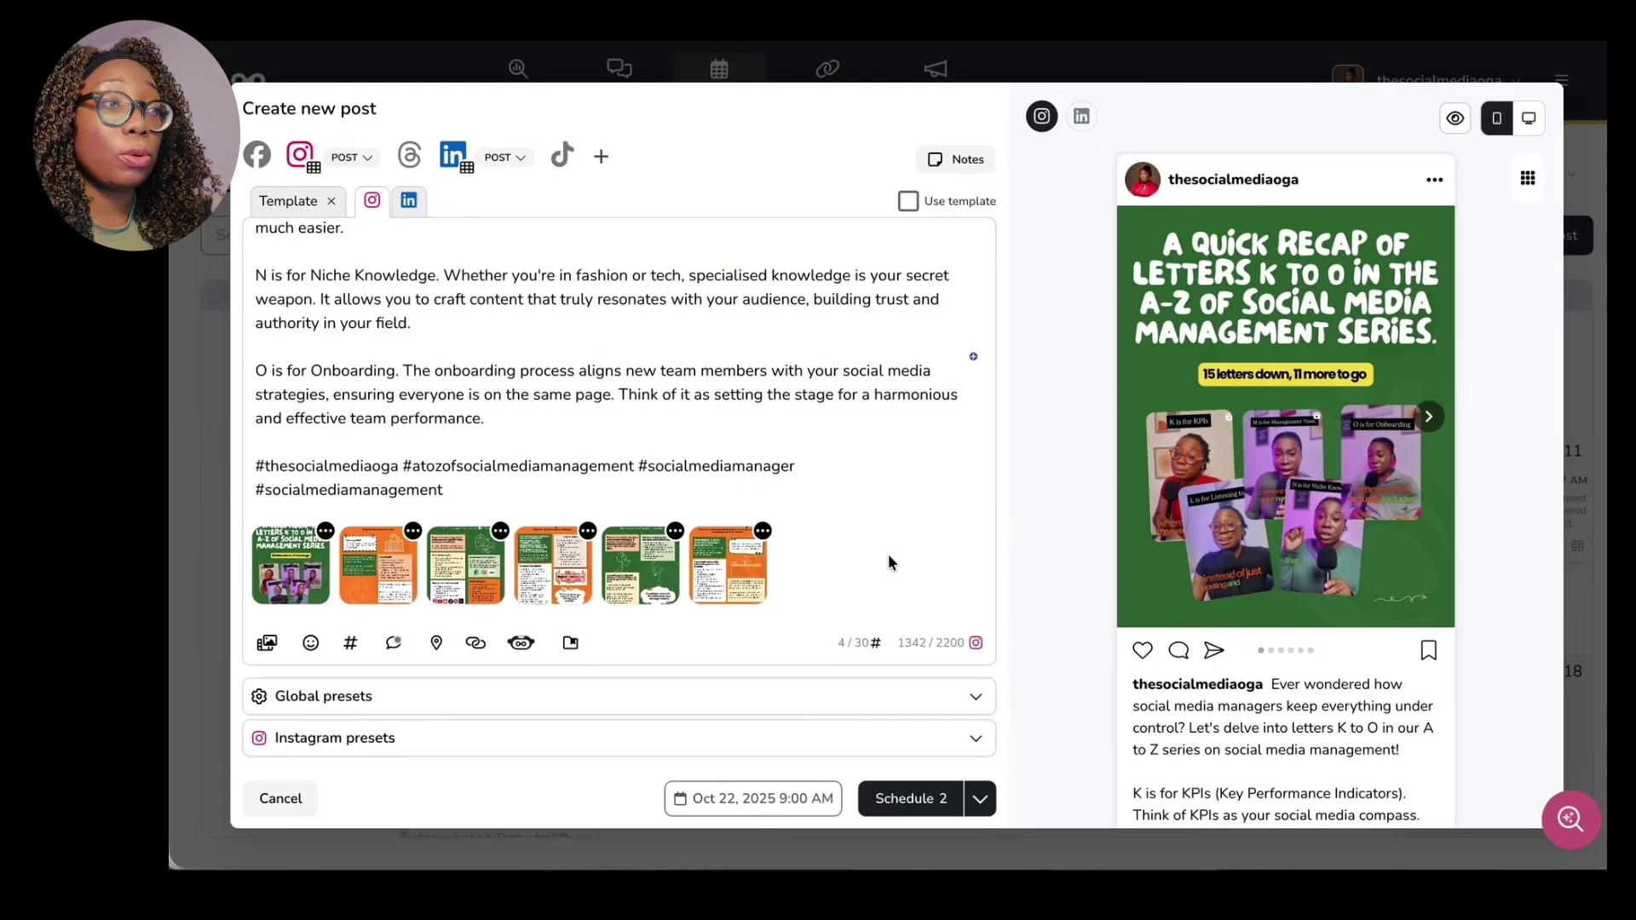
Search 'united Kingdom' and set United Kingdom as the post location.
{"action": "left_click", "coordinate": [438, 642]}
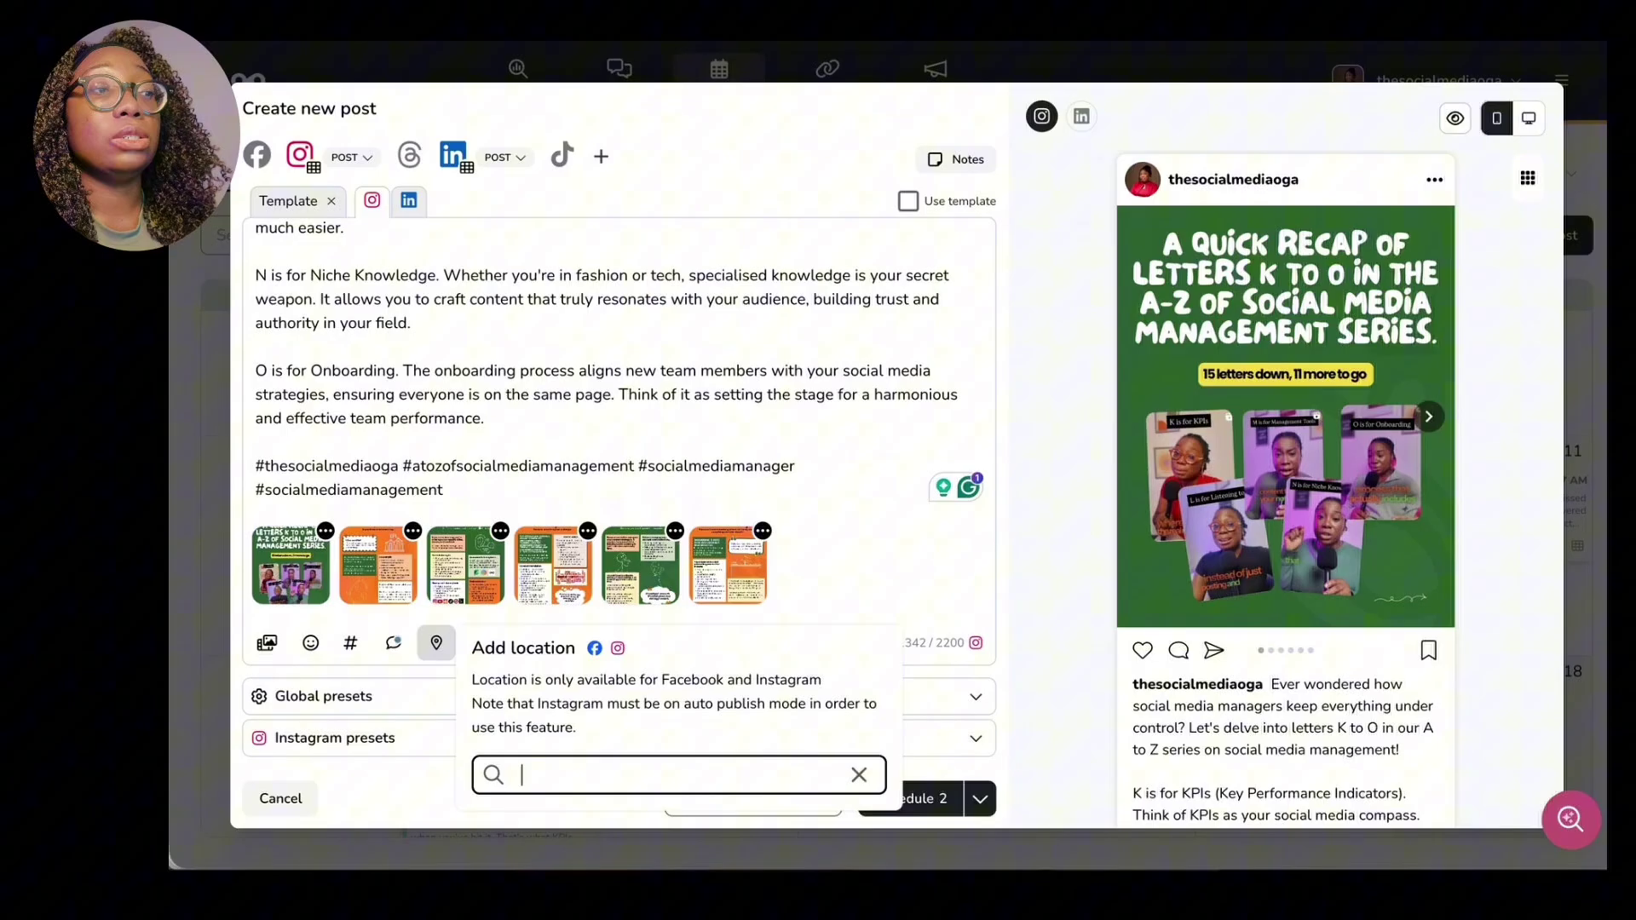
{"action": "type", "text": "united K"}
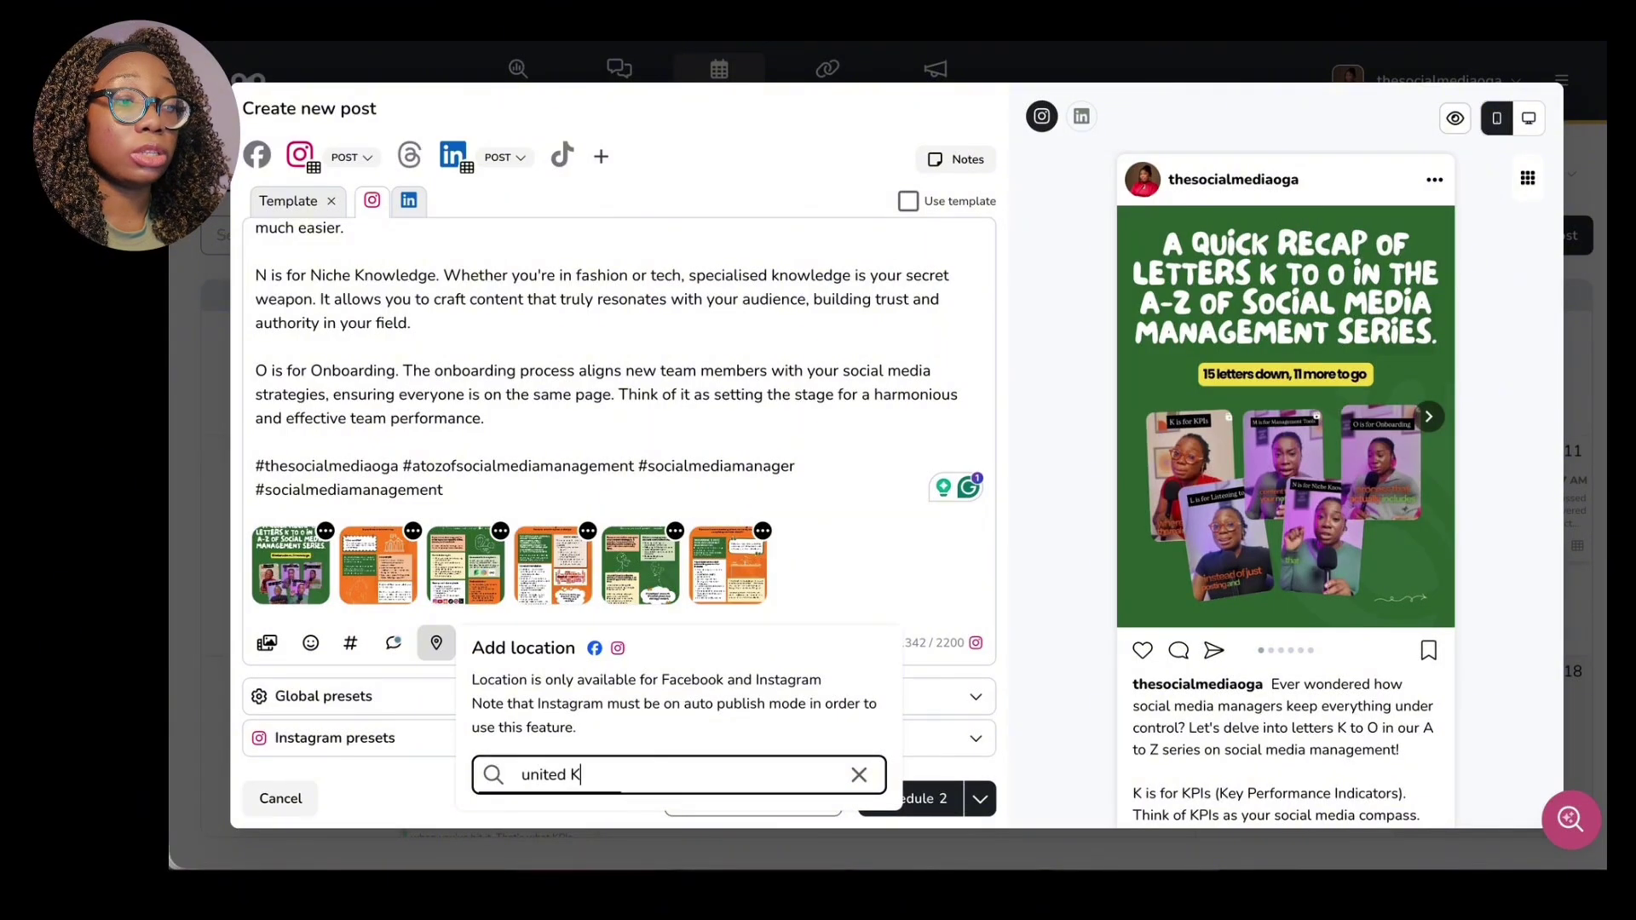
{"action": "type", "text": "ingdom"}
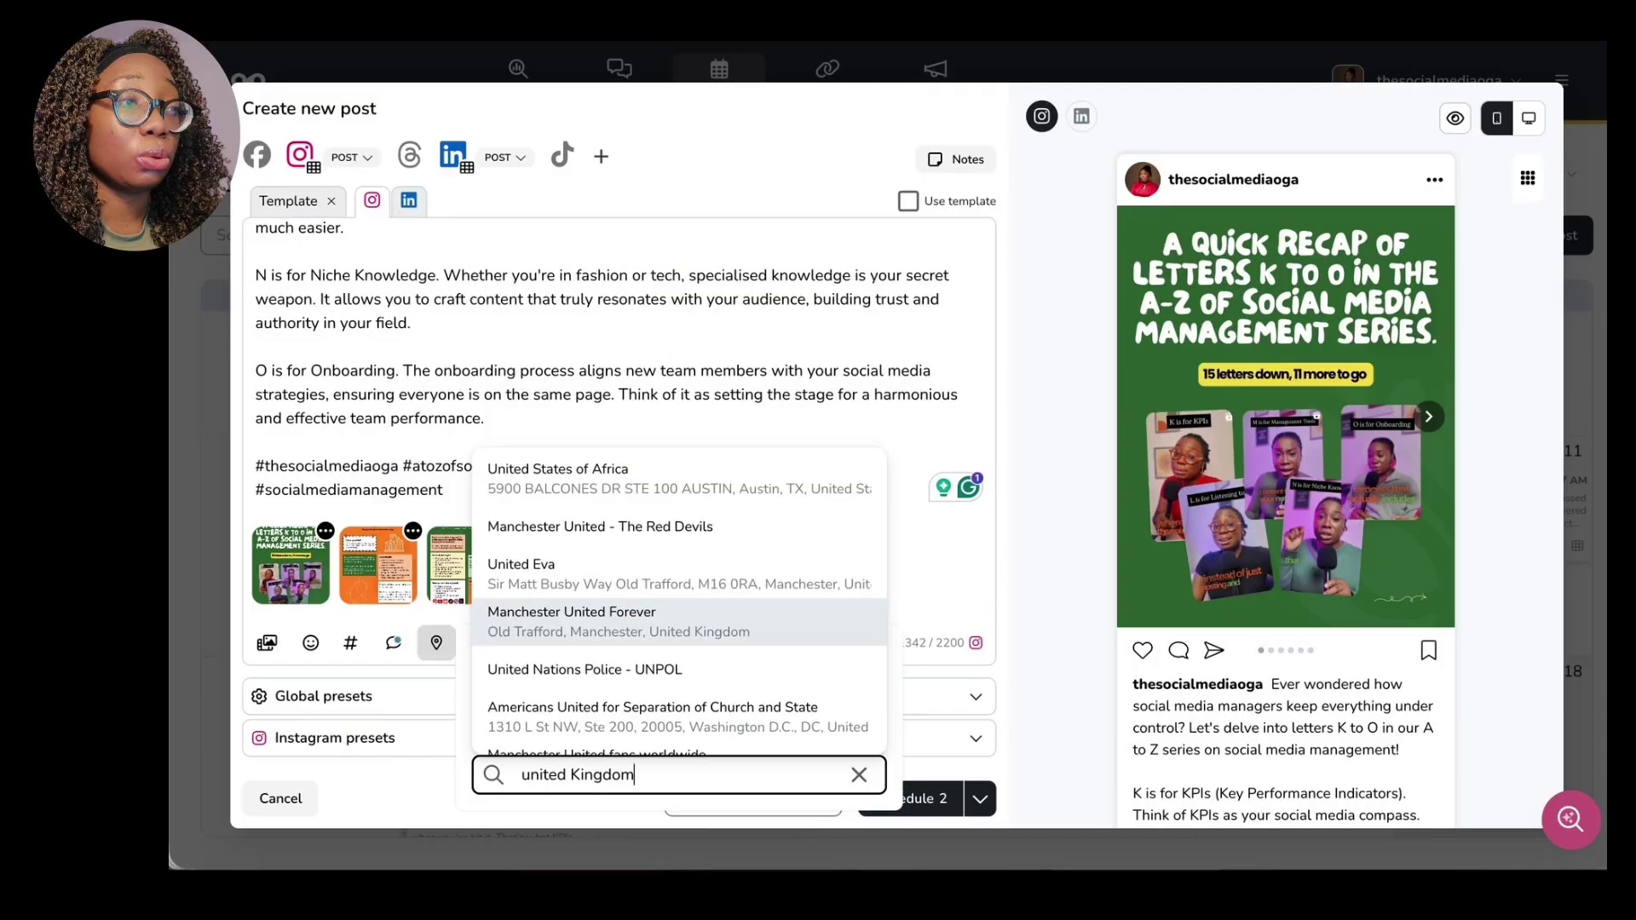
{"action": "scroll", "coordinate": [697, 600], "scroll_direction": "down", "scroll_amount": 2}
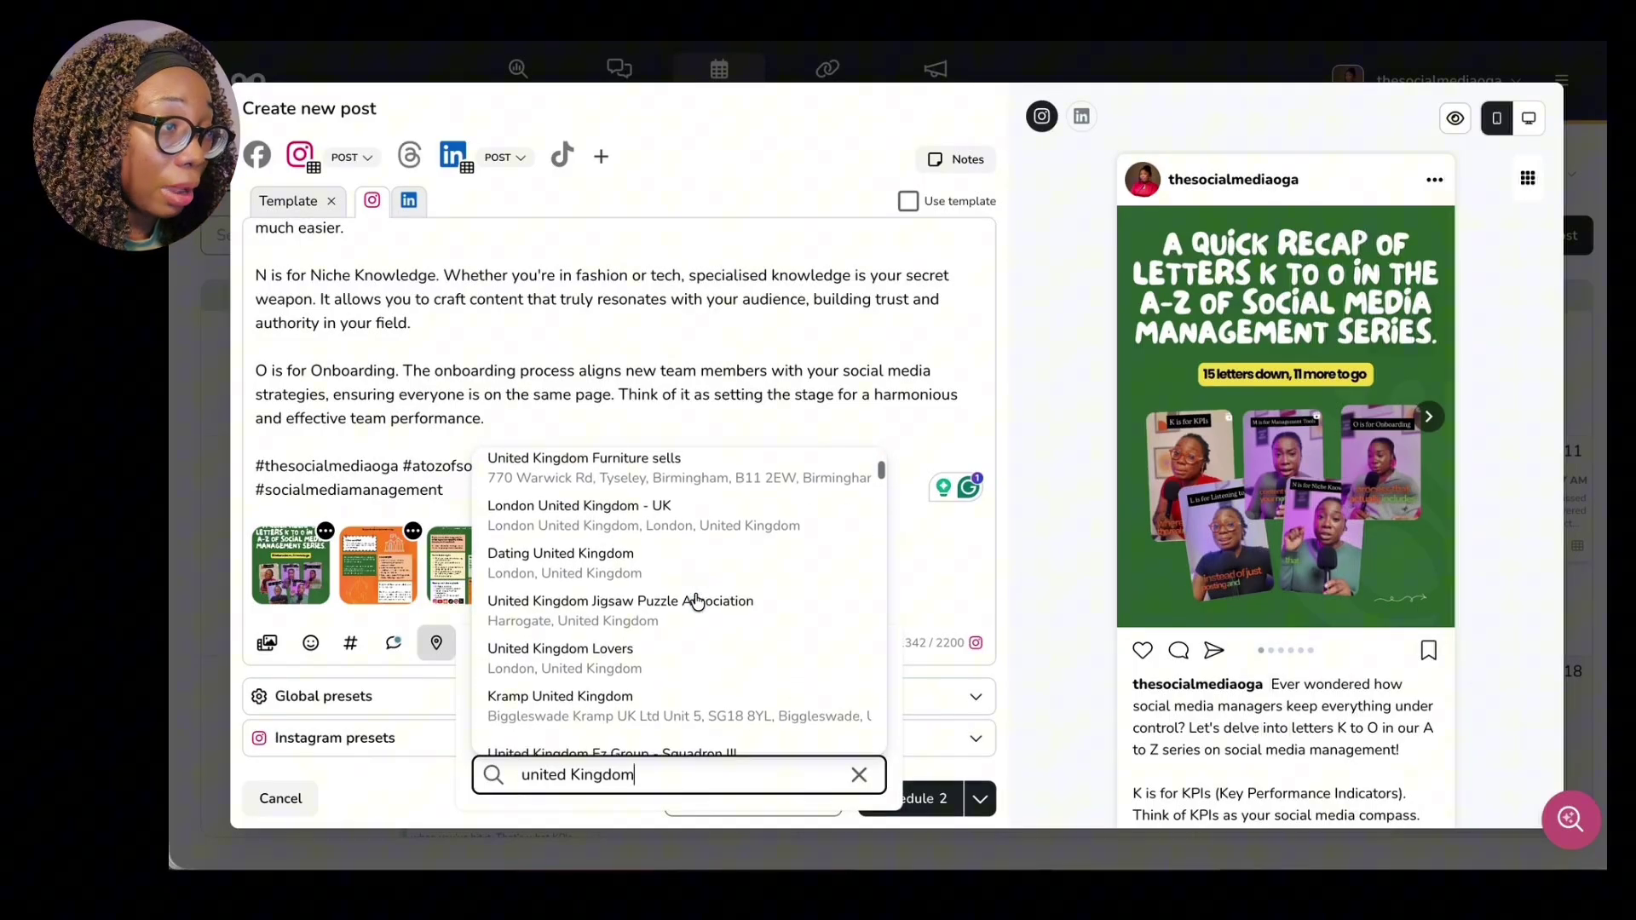
{"action": "scroll", "coordinate": [697, 600], "scroll_direction": "down", "scroll_amount": 5}
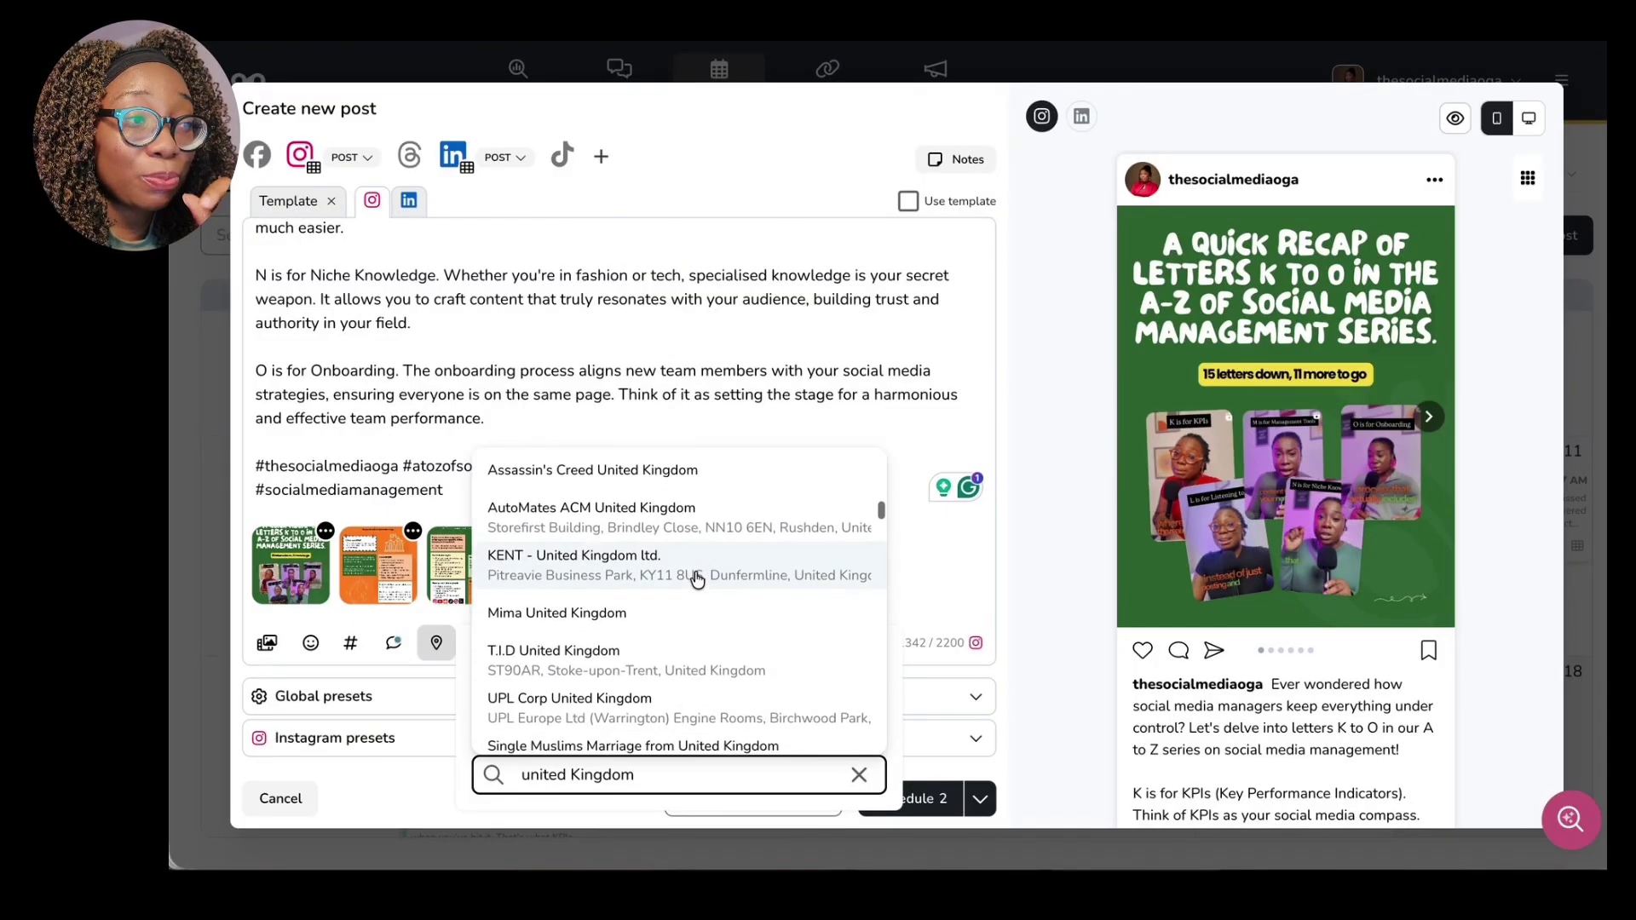
{"action": "scroll", "coordinate": [697, 579], "scroll_direction": "down", "scroll_amount": 3}
{"action": "scroll", "coordinate": [697, 554], "scroll_direction": "up", "scroll_amount": 10}
{"action": "left_click", "coordinate": [695, 530]}
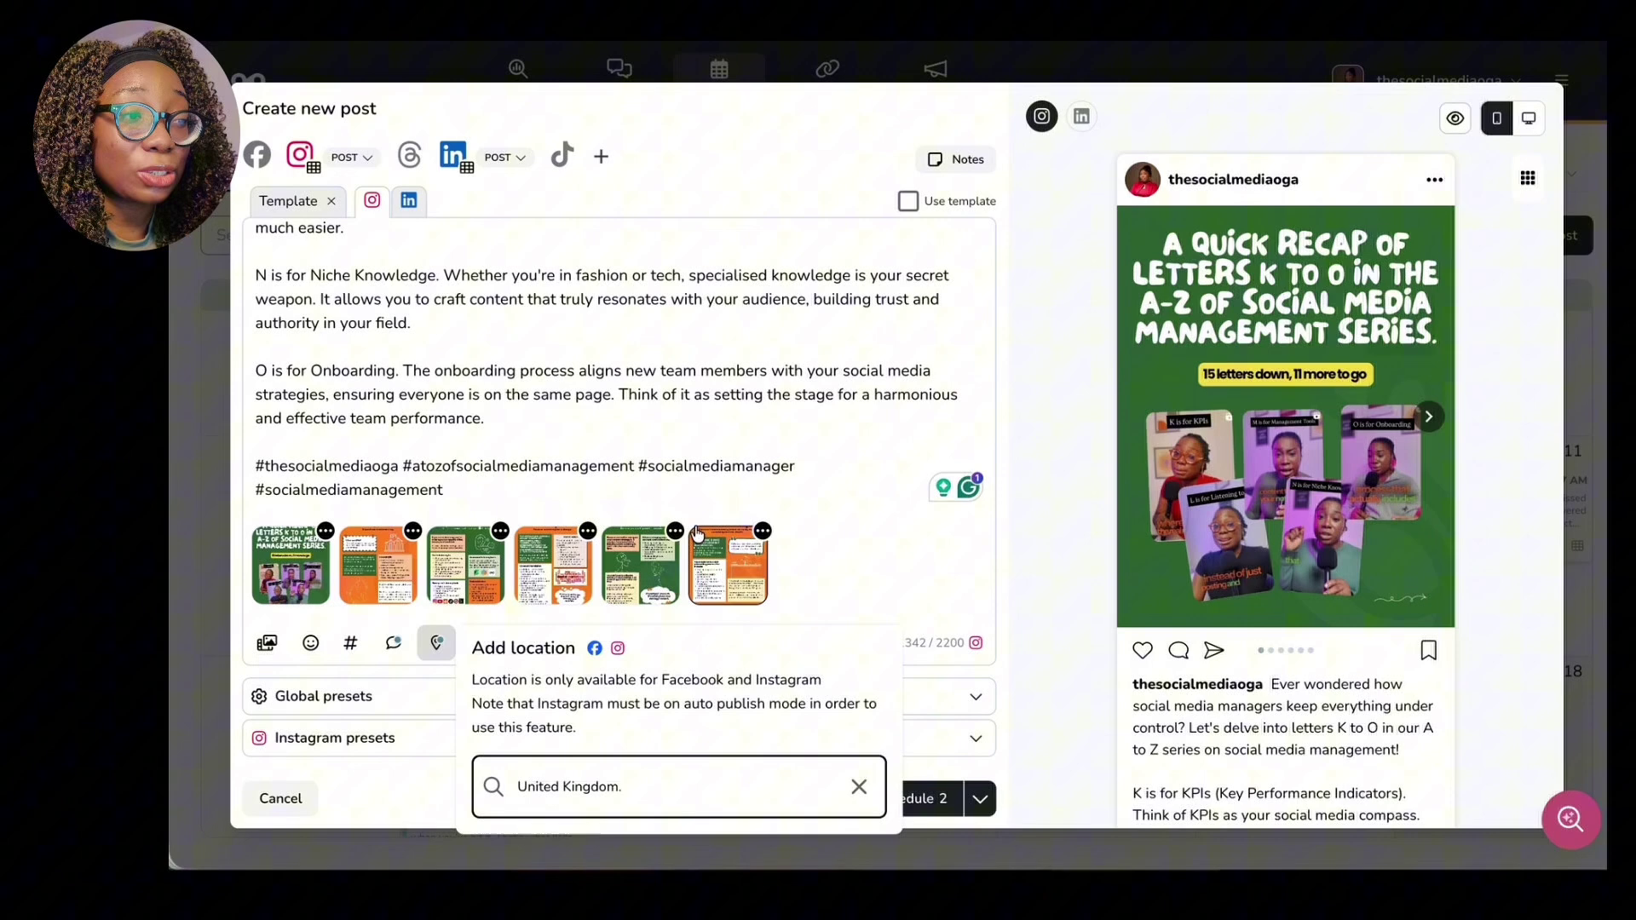
Close the location box and review the post in the Instagram feed preview.
{"action": "left_click", "coordinate": [896, 540]}
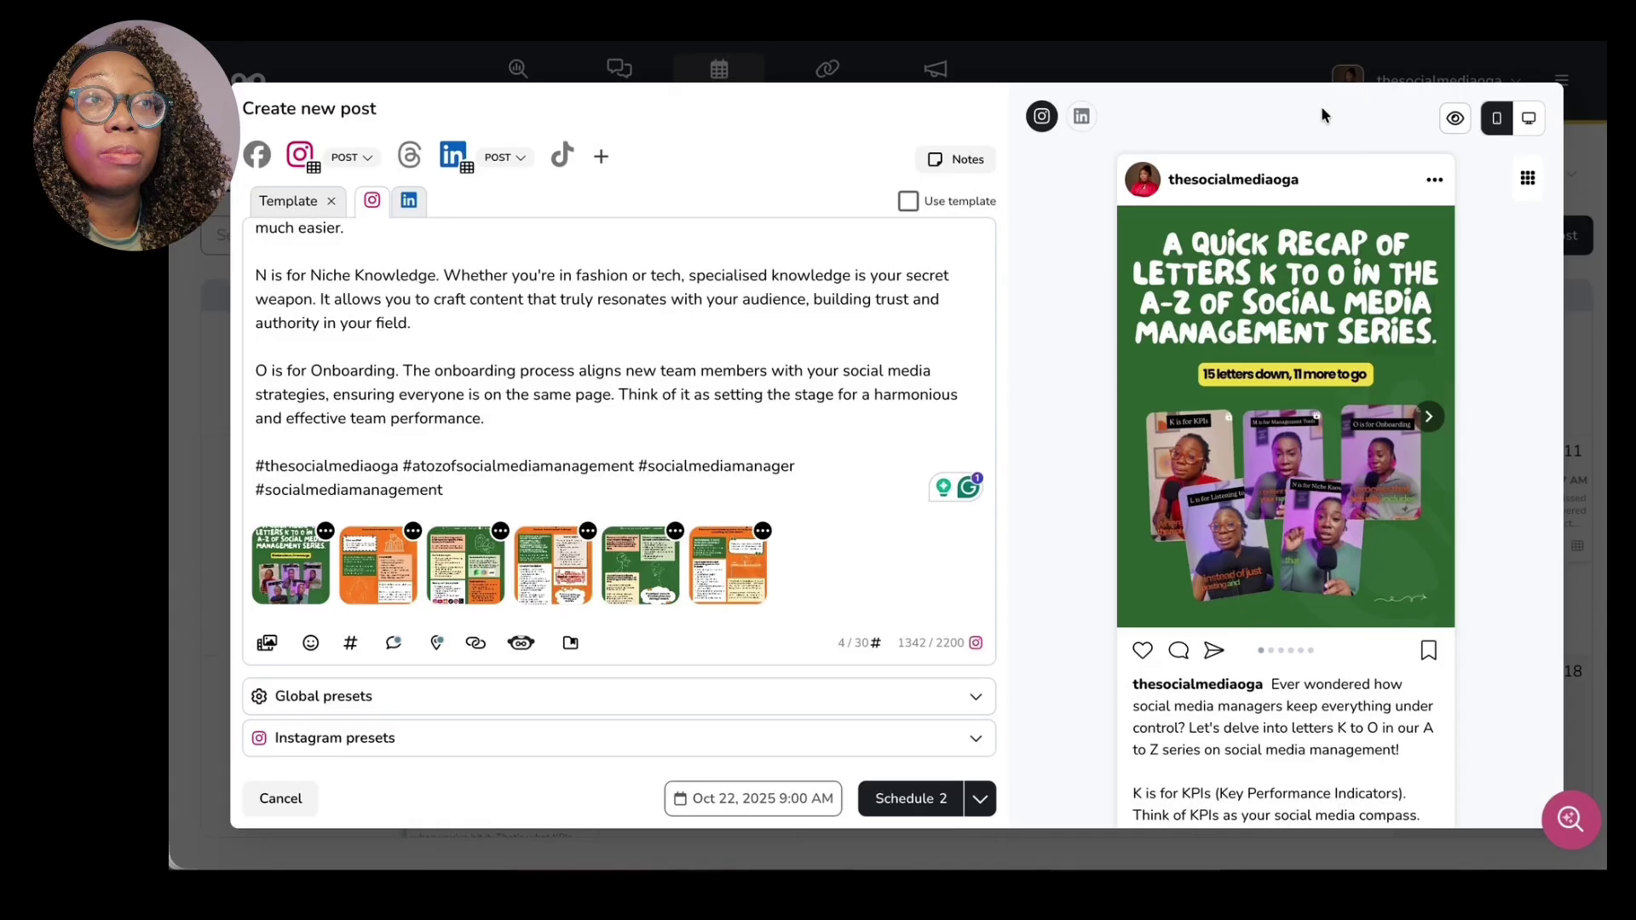
{"action": "left_click", "coordinate": [1527, 189]}
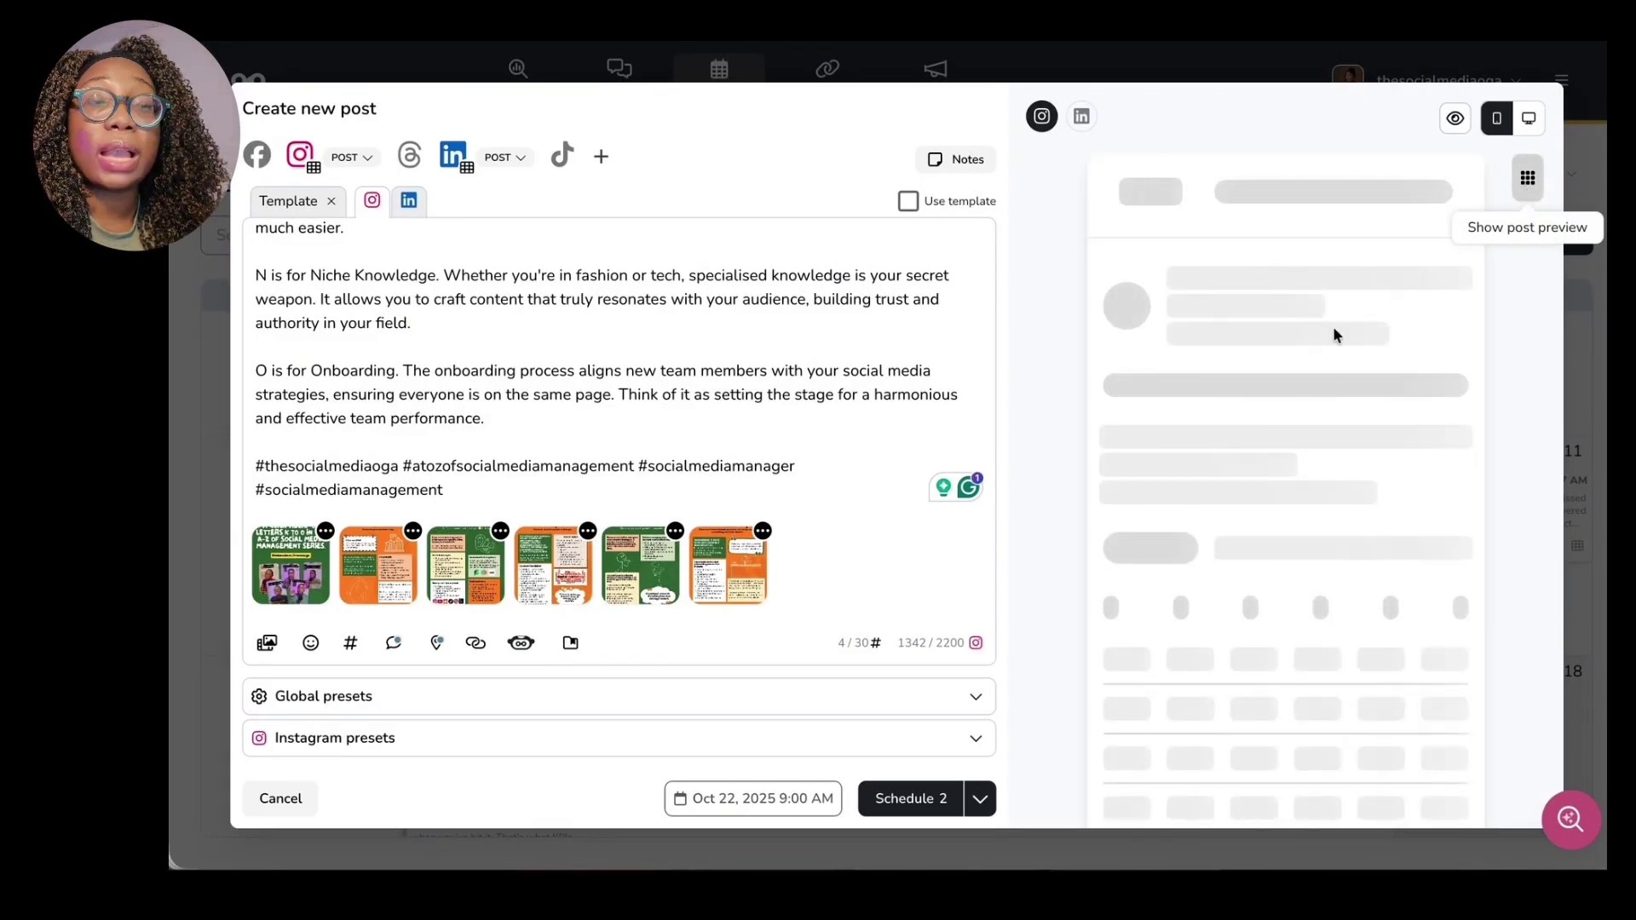
{"action": "scroll", "coordinate": [1312, 353], "scroll_direction": "down", "scroll_amount": 3}
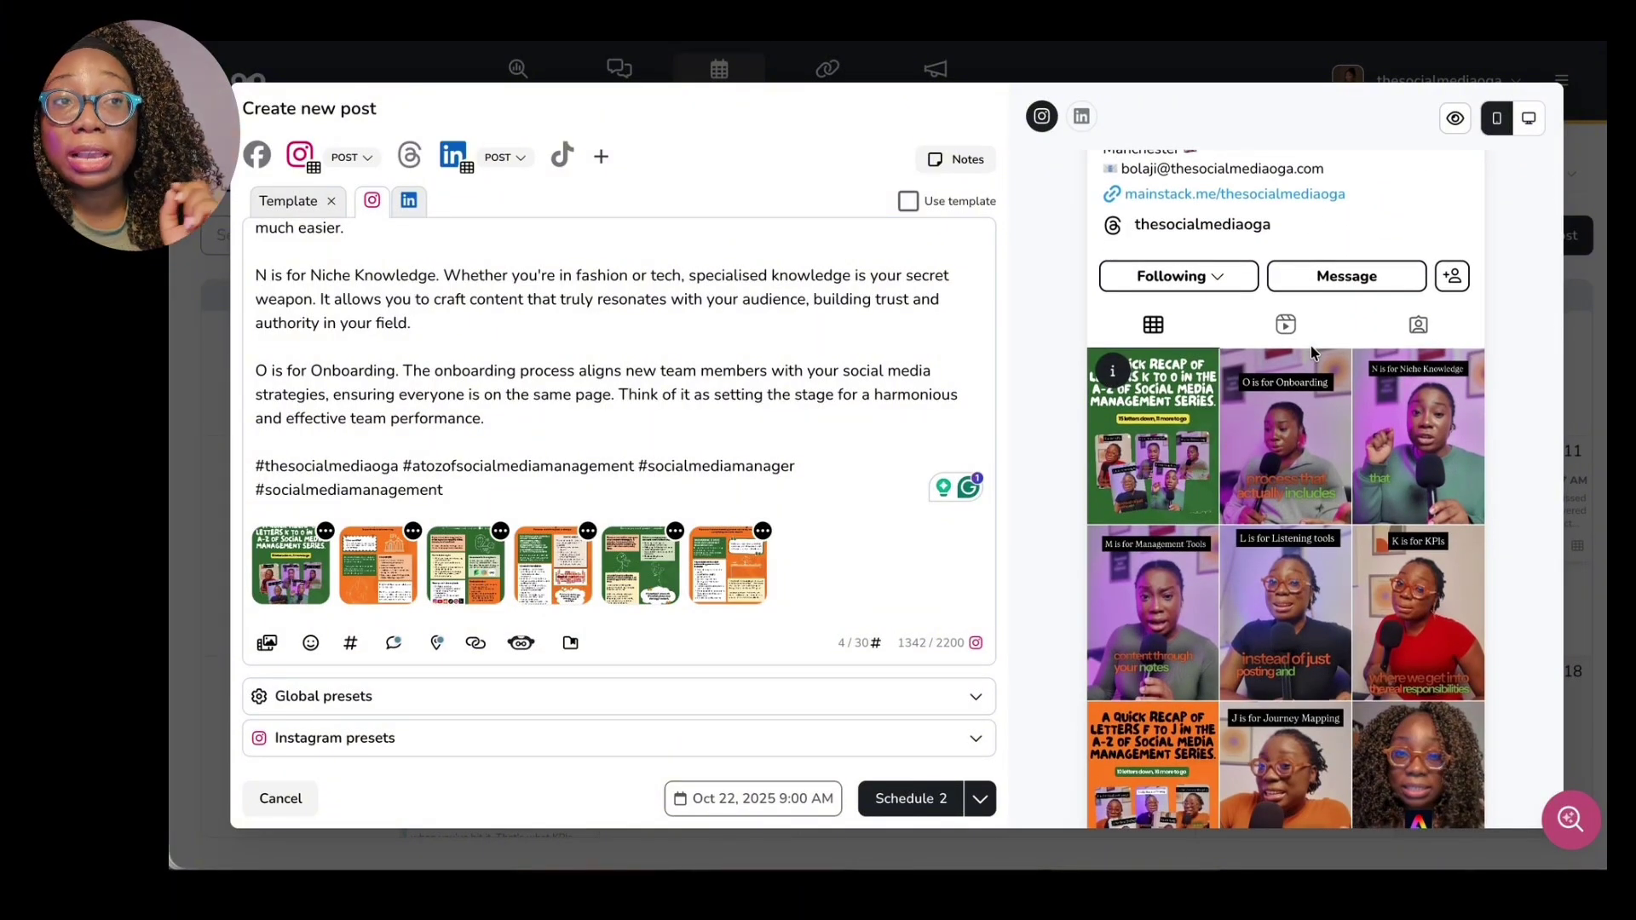
{"action": "scroll", "coordinate": [1311, 352], "scroll_direction": "down", "scroll_amount": 10}
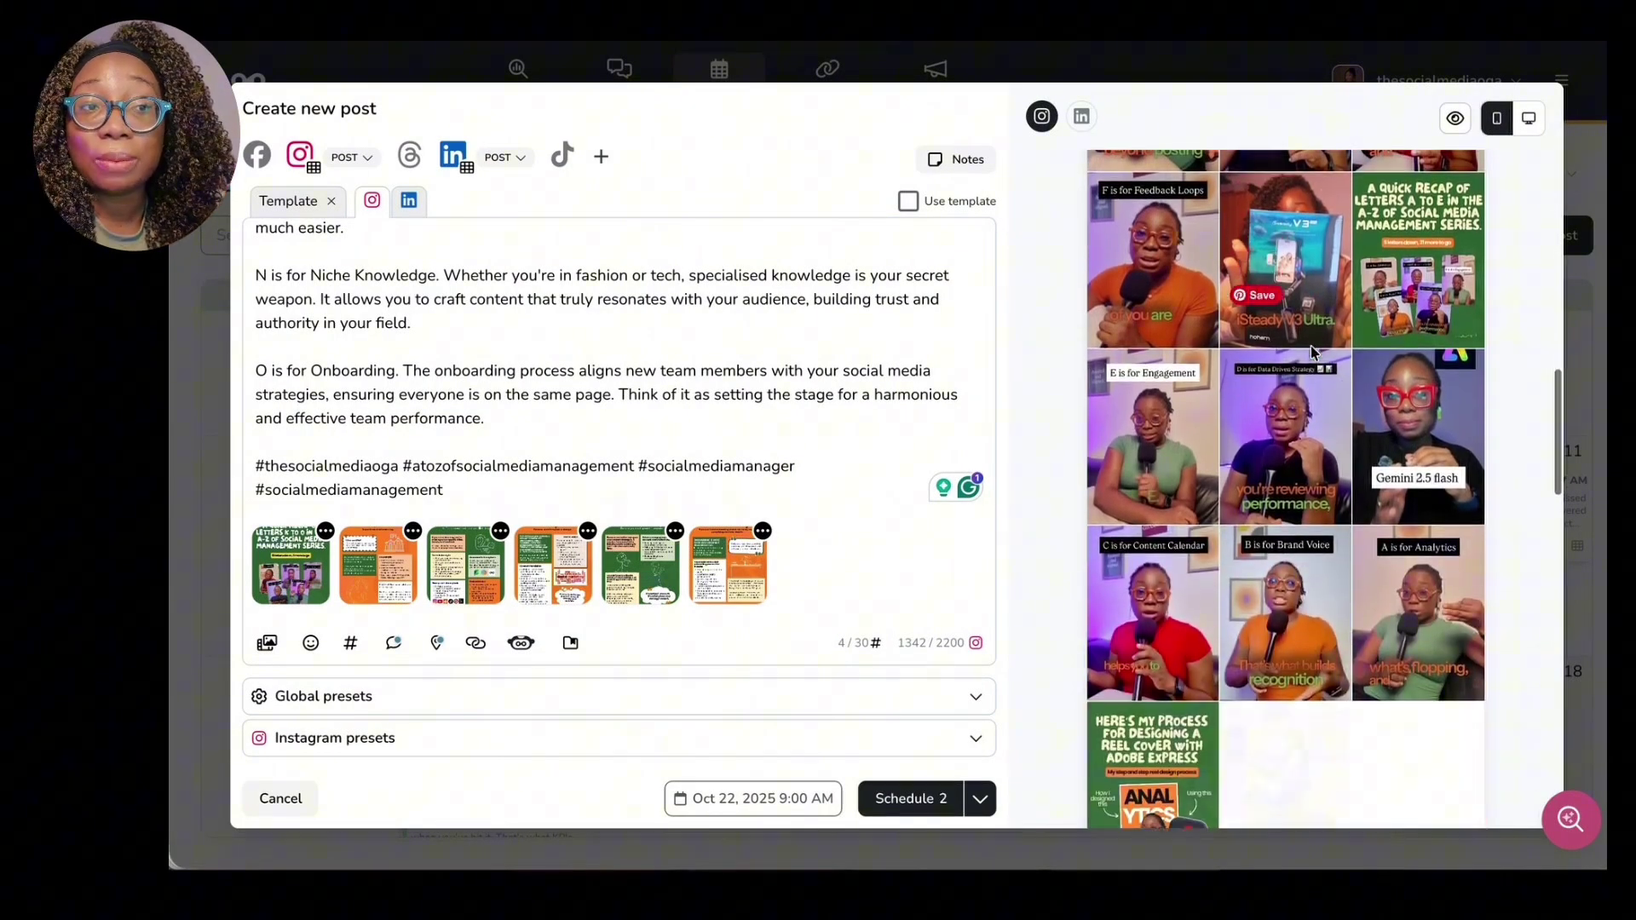
{"action": "scroll", "coordinate": [1312, 352], "scroll_direction": "up", "scroll_amount": 10}
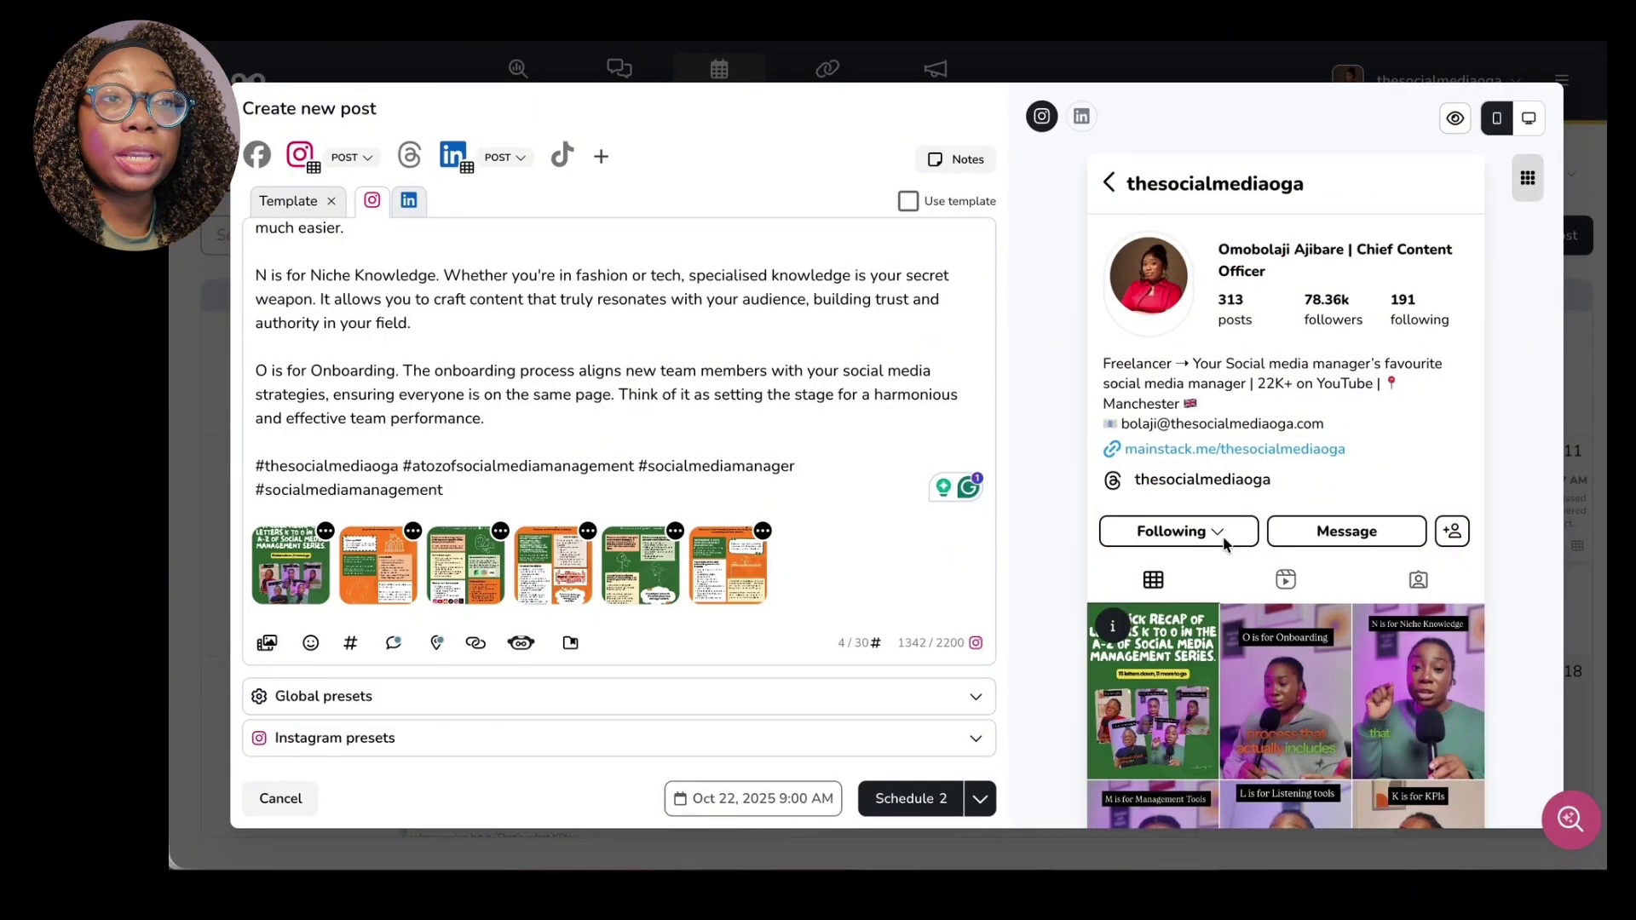
{"action": "scroll", "coordinate": [1227, 546], "scroll_direction": "down", "scroll_amount": 1}
{"action": "scroll", "coordinate": [1227, 546], "scroll_direction": "down", "scroll_amount": 1}
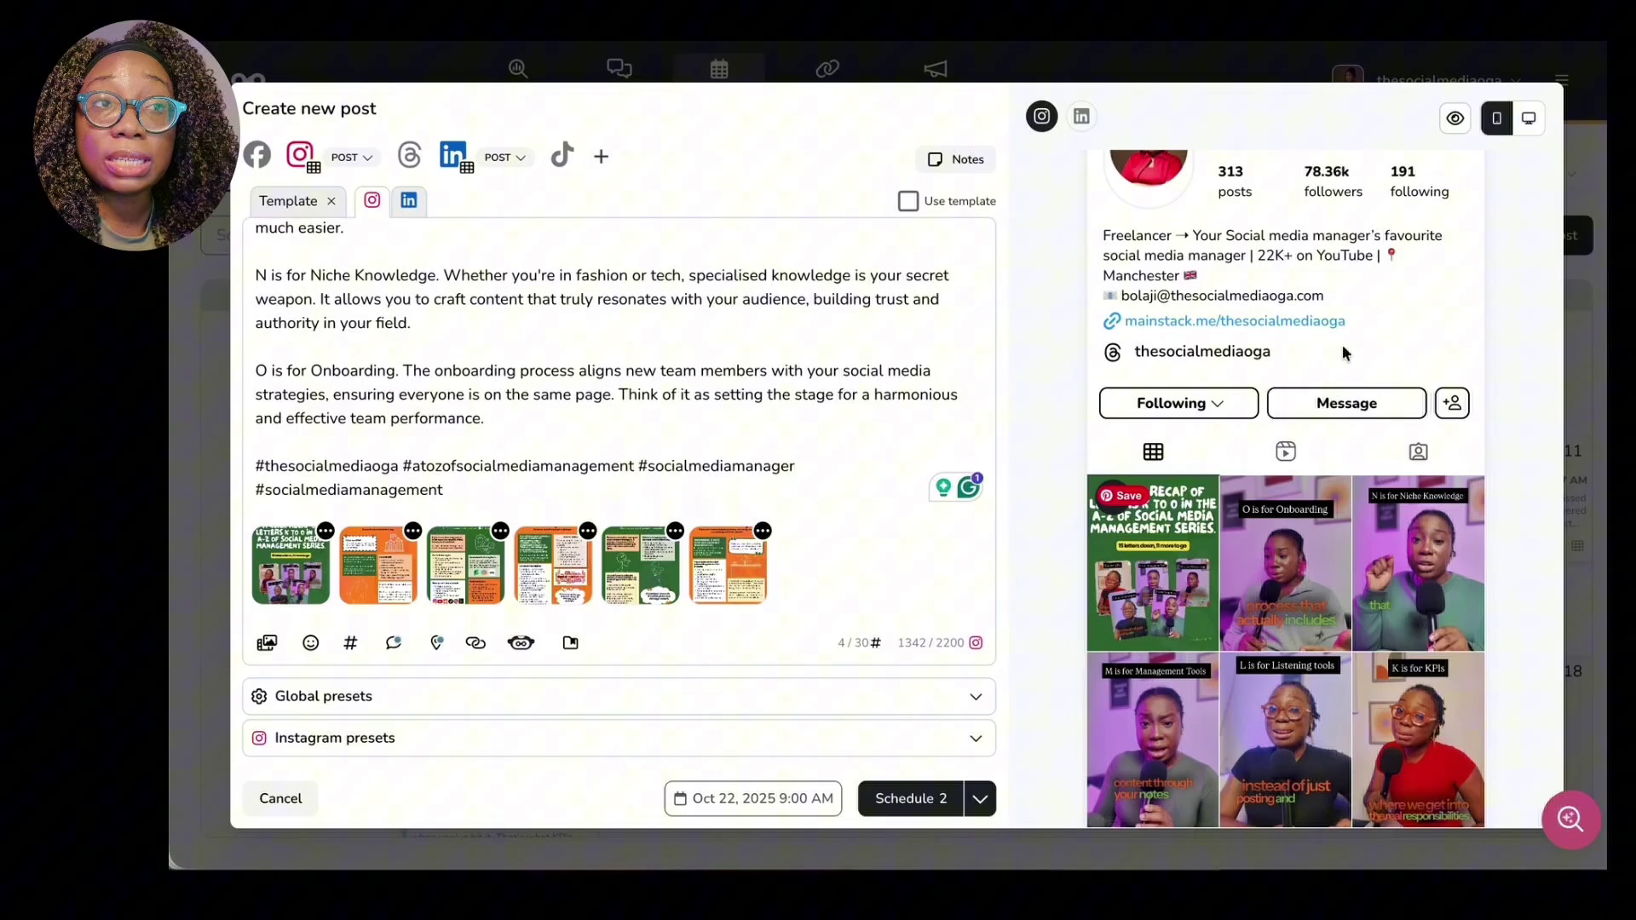
Page through the LinkedIn carousel preview, then check Instagram in desktop and mobile layouts.
{"action": "left_click", "coordinate": [1082, 119]}
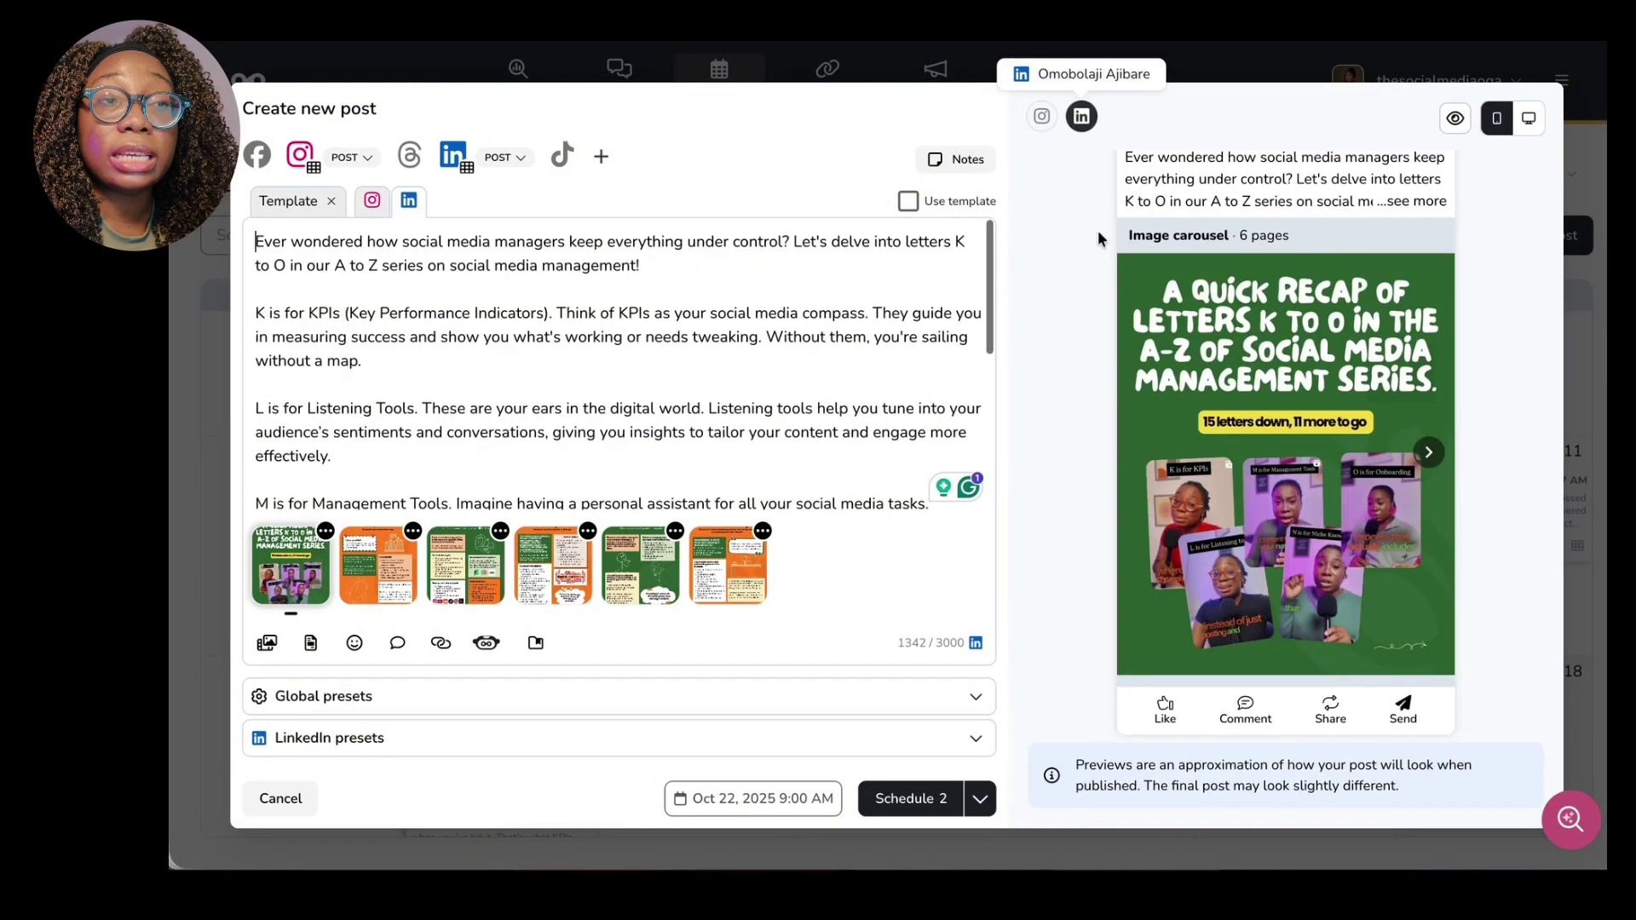
{"action": "scroll", "coordinate": [1397, 210], "scroll_direction": "down", "scroll_amount": 1}
{"action": "scroll", "coordinate": [1406, 341], "scroll_direction": "up", "scroll_amount": 1}
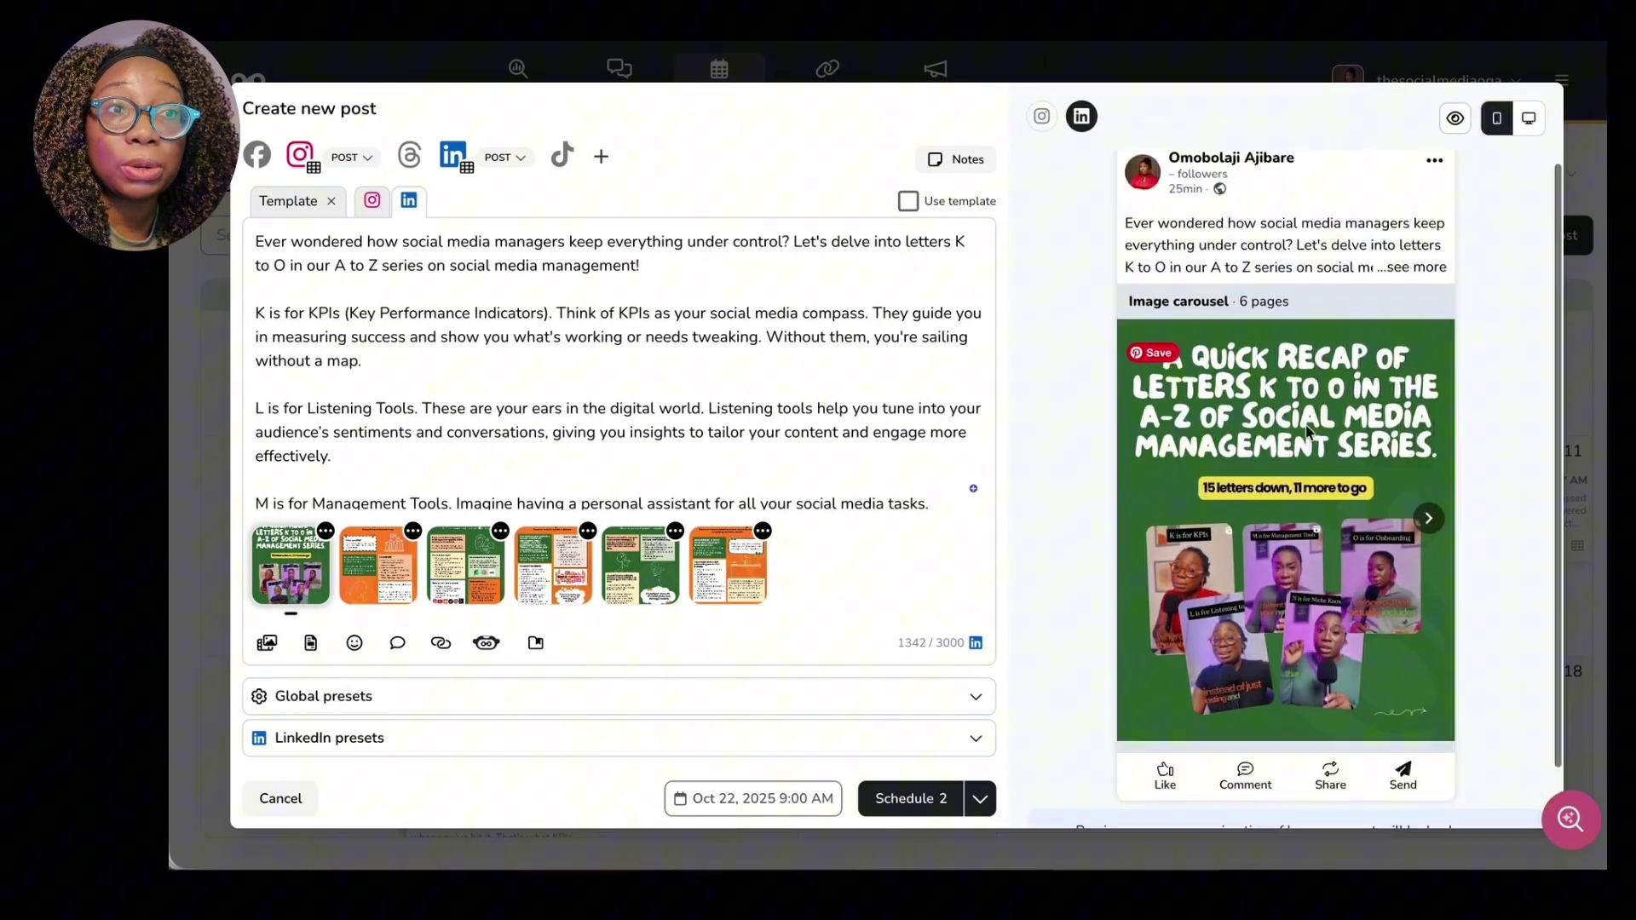
{"action": "left_click", "coordinate": [1429, 532]}
{"action": "left_click", "coordinate": [1429, 531]}
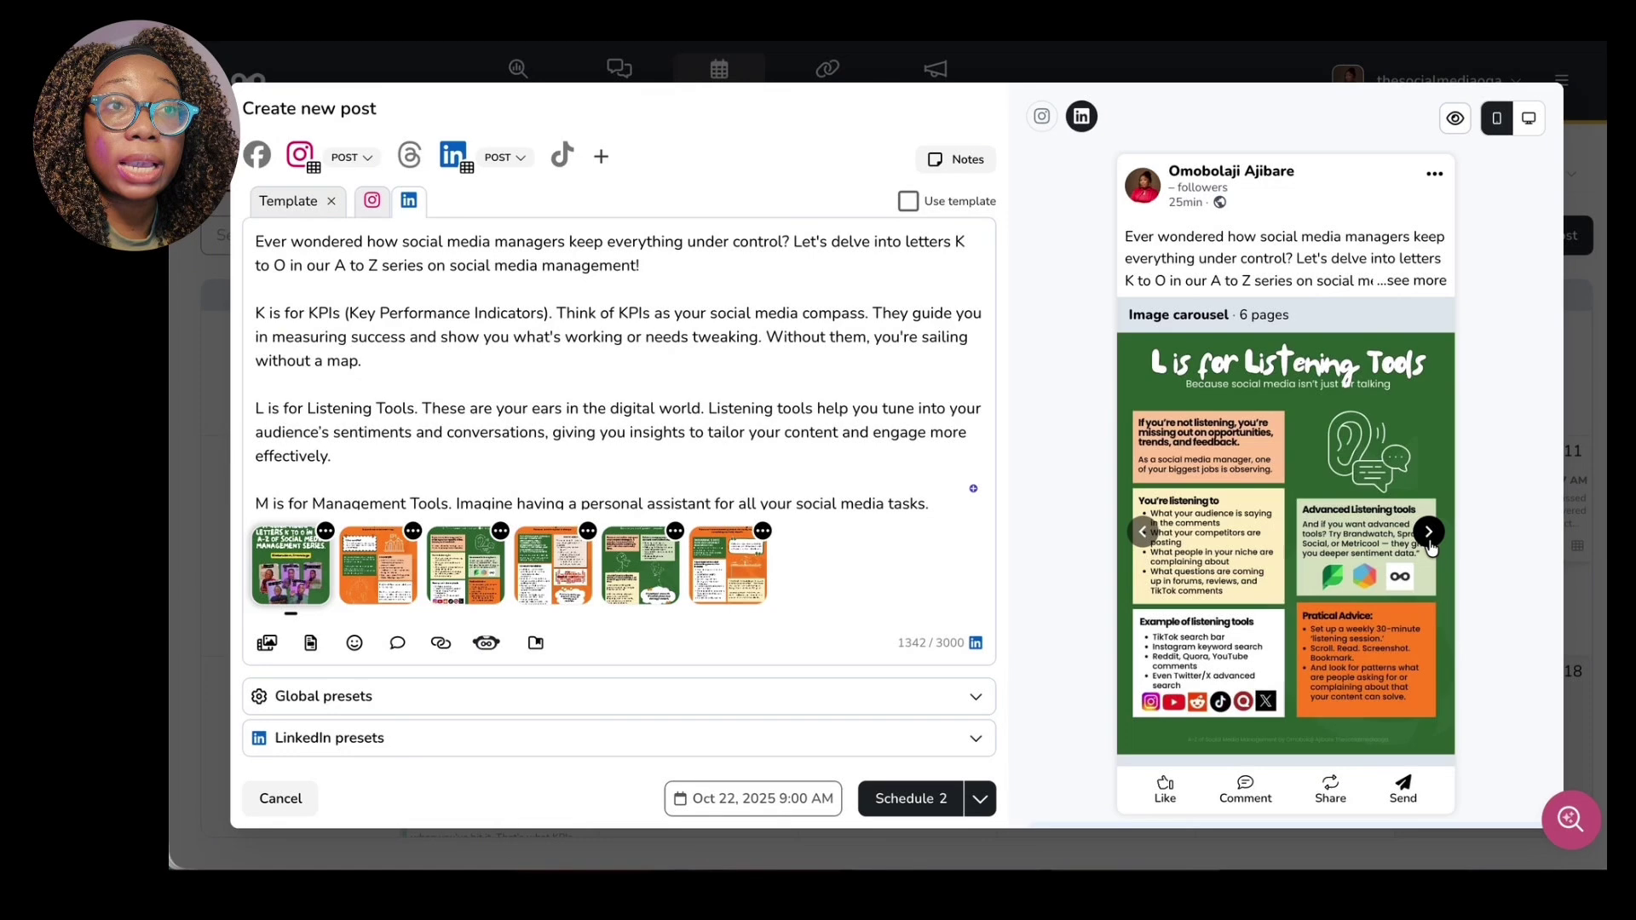
{"action": "left_click", "coordinate": [1429, 532]}
{"action": "left_click", "coordinate": [1041, 116]}
{"action": "left_click", "coordinate": [1531, 119]}
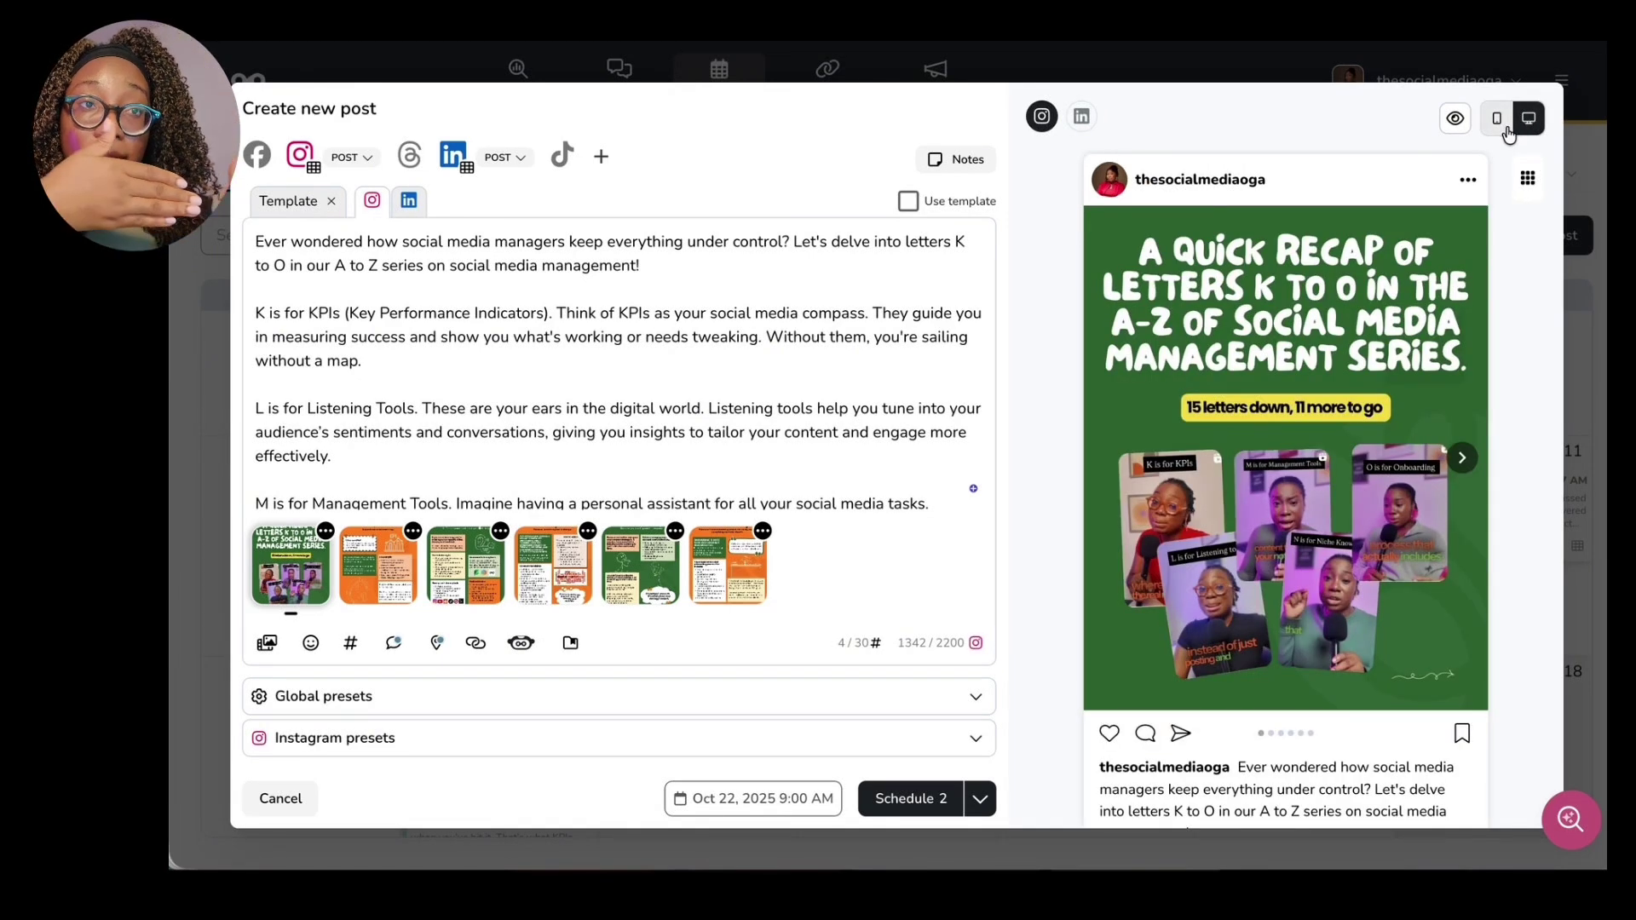
{"action": "left_click", "coordinate": [1501, 124]}
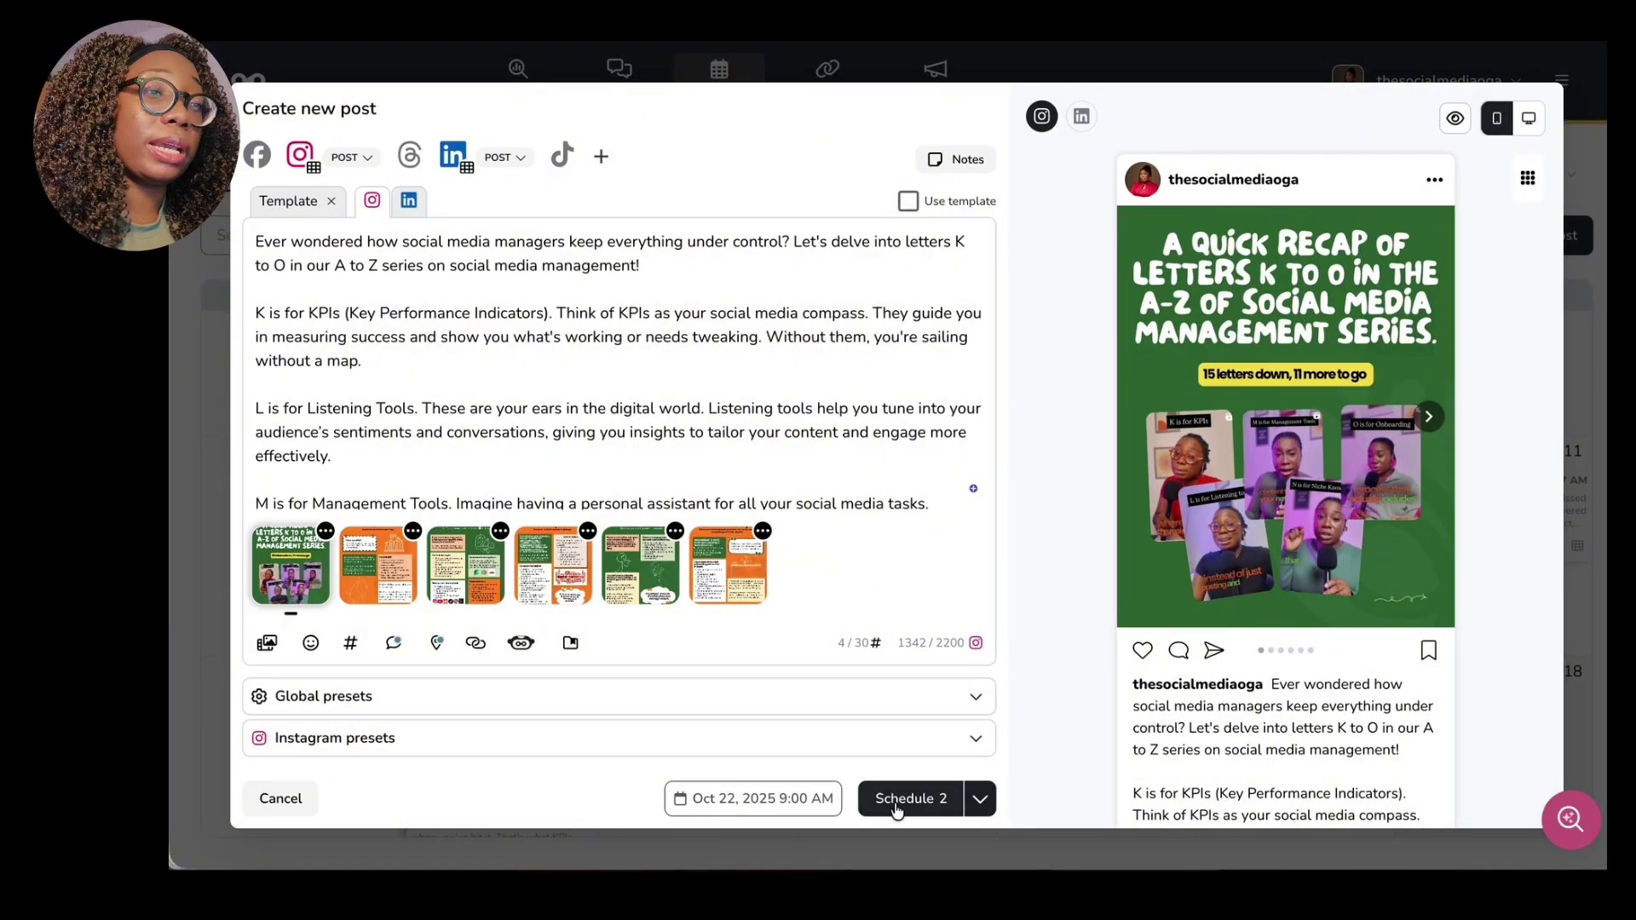
Schedule both posts for Oct 22, 2025 at 9:00 AM, choosing Schedule over Send to review.
{"action": "left_click", "coordinate": [982, 805]}
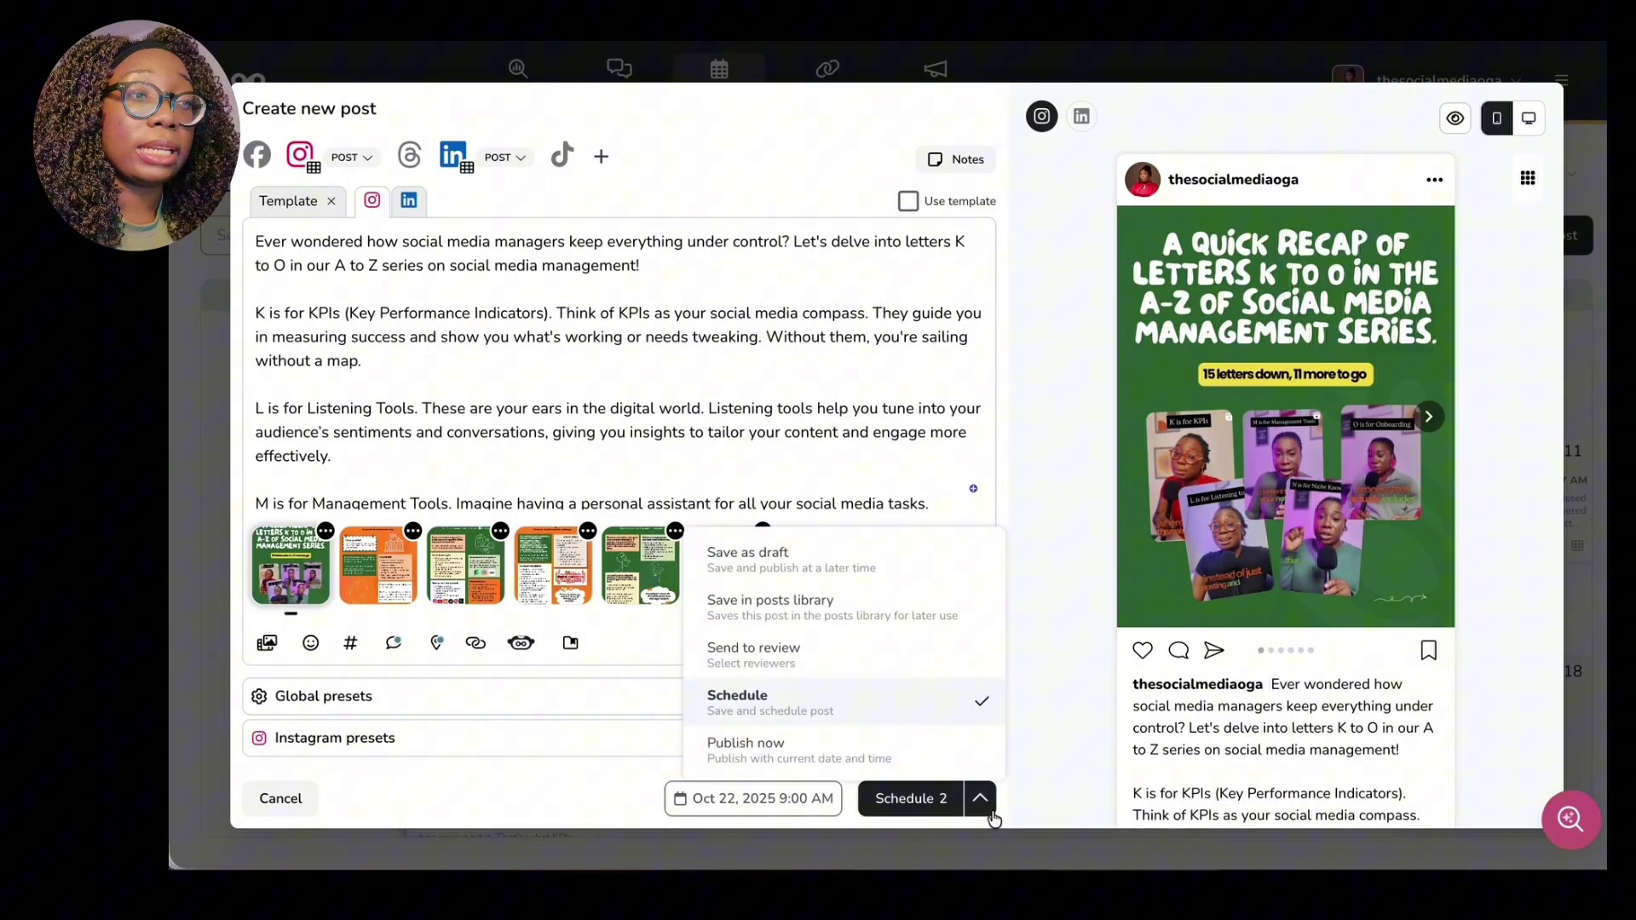
{"action": "left_click", "coordinate": [919, 659]}
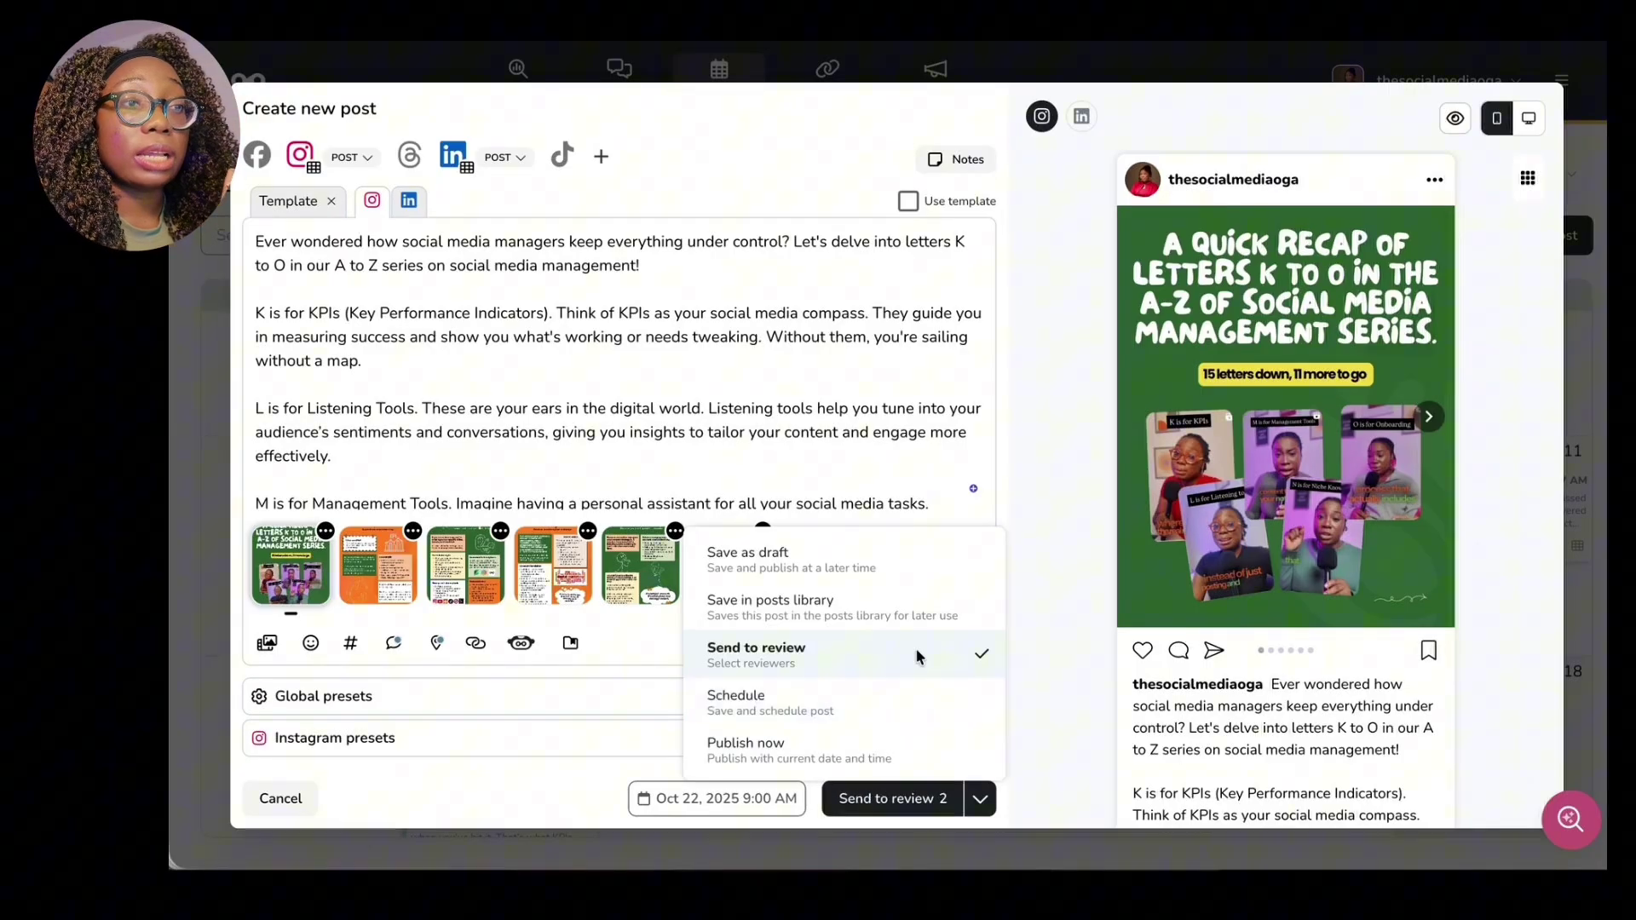
{"action": "left_click", "coordinate": [980, 799]}
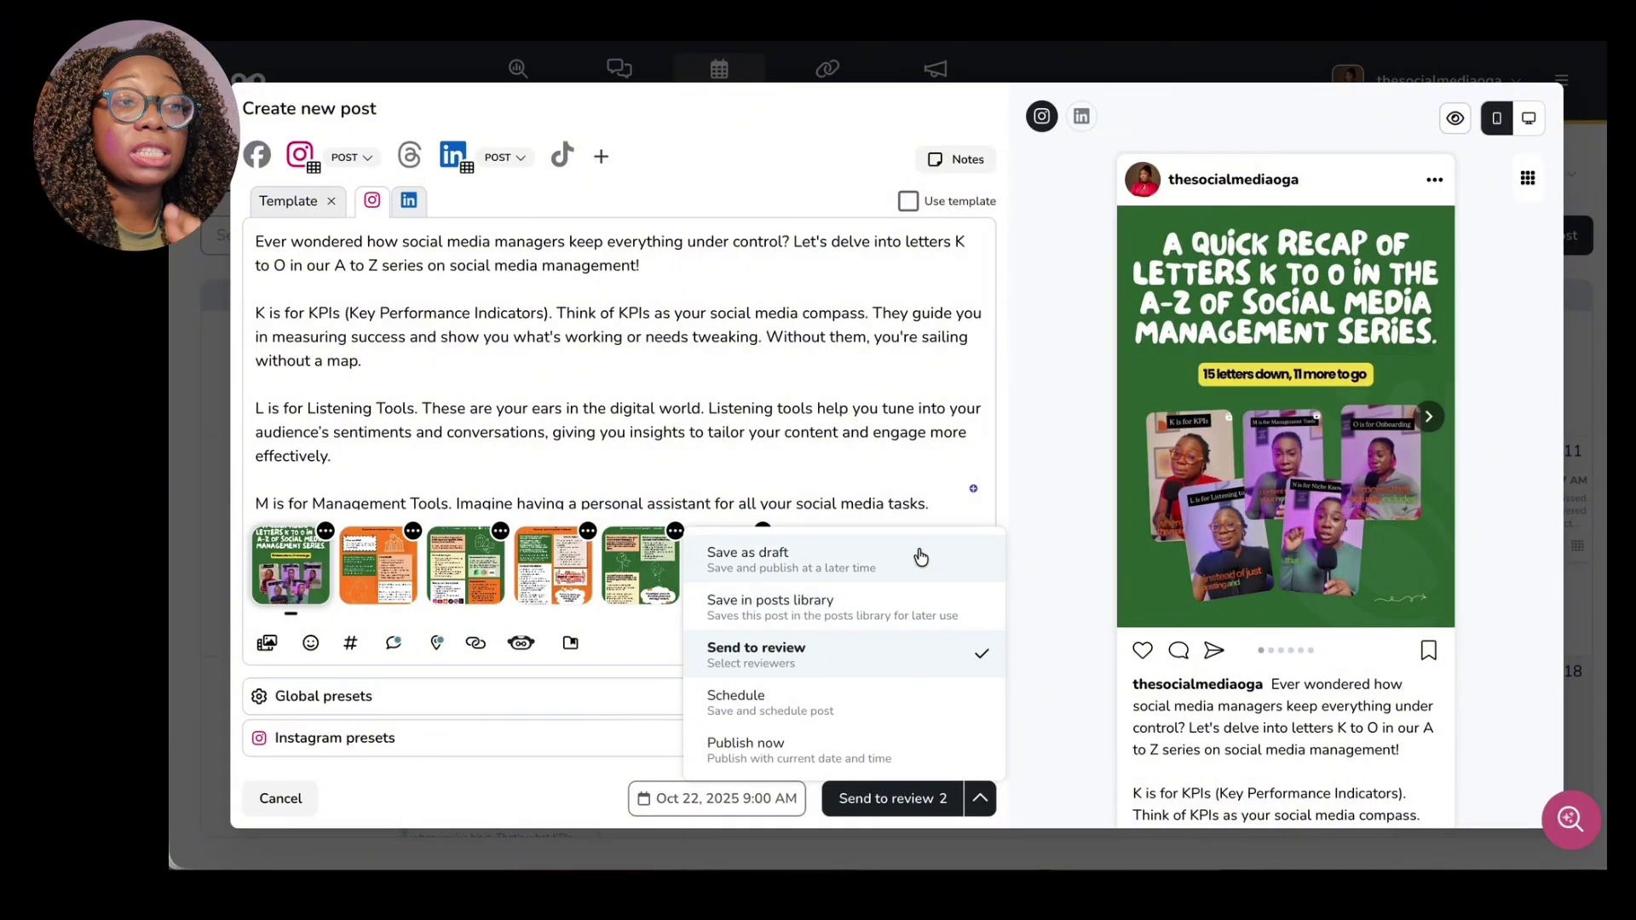
{"action": "left_click", "coordinate": [827, 705]}
{"action": "left_click", "coordinate": [899, 801]}
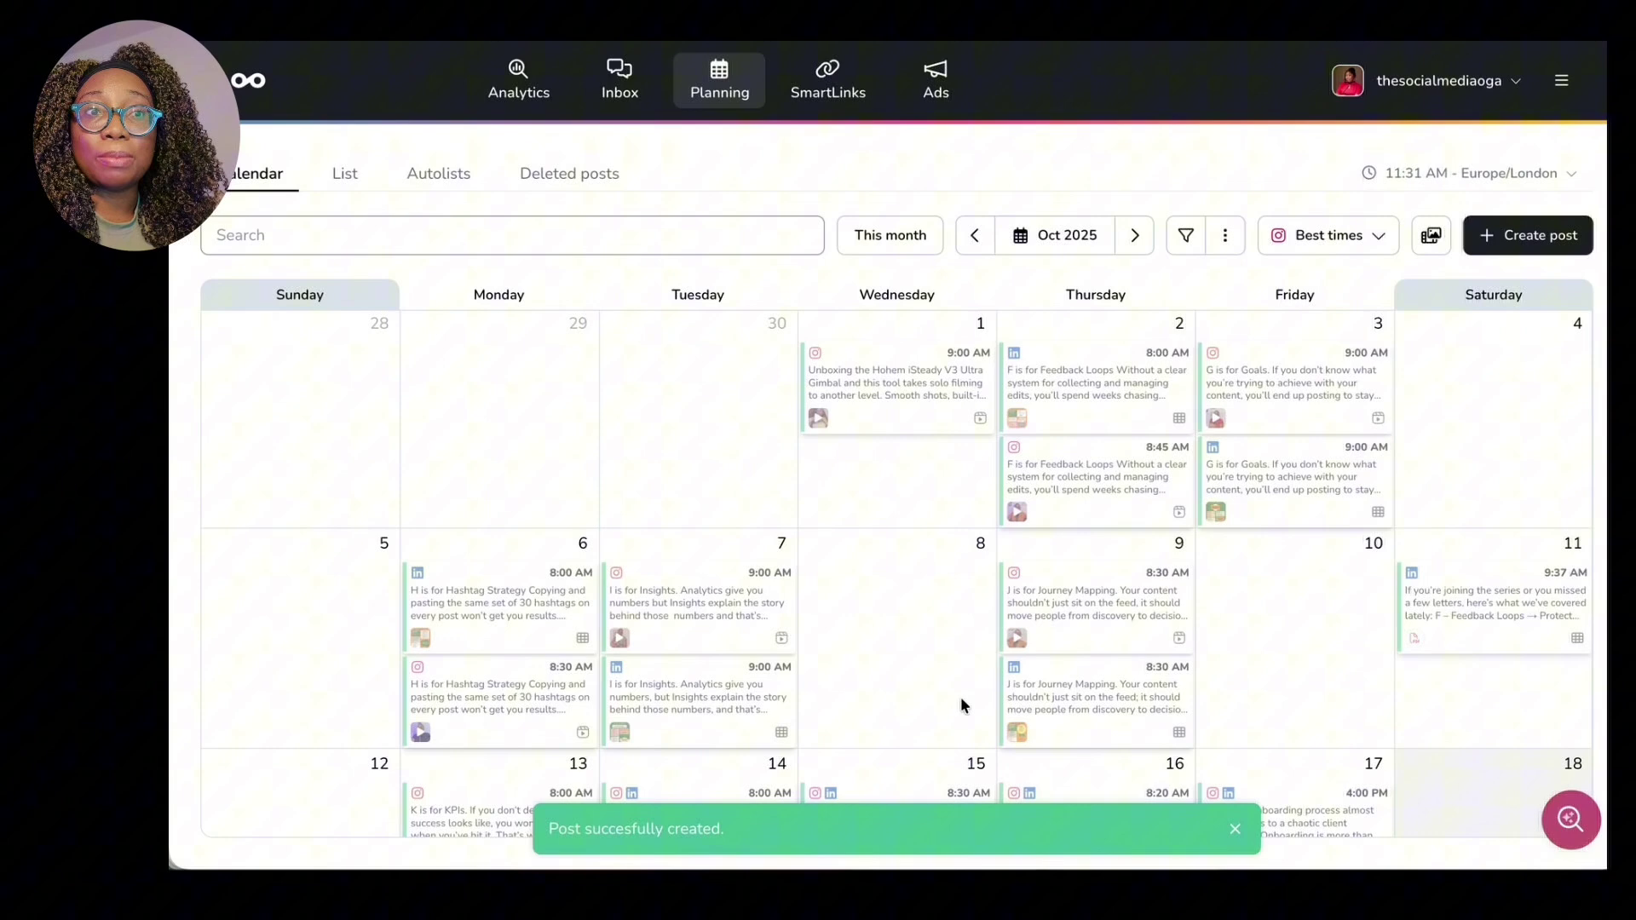
Drag the Instagram and LinkedIn post cards from Wed Oct 22 onto Thu Oct 23.
{"action": "scroll", "coordinate": [959, 698], "scroll_direction": "down", "scroll_amount": 5}
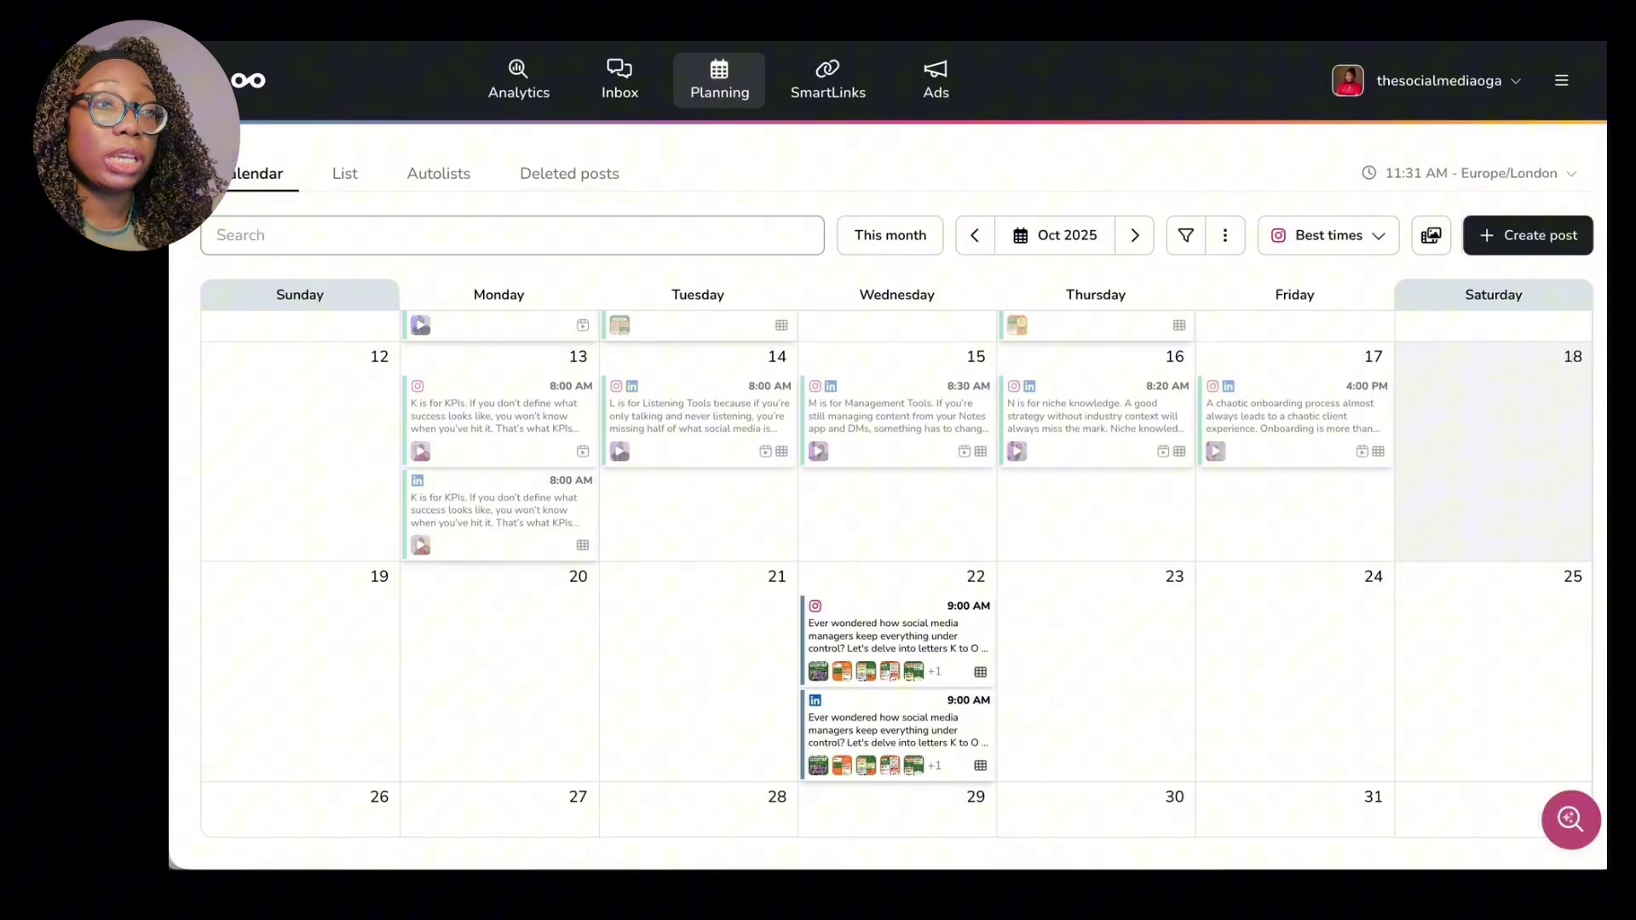
{"action": "left_click_drag", "start_coordinate": [901, 619], "coordinate": [1087, 630]}
{"action": "mouse_move", "coordinate": [833, 714]}
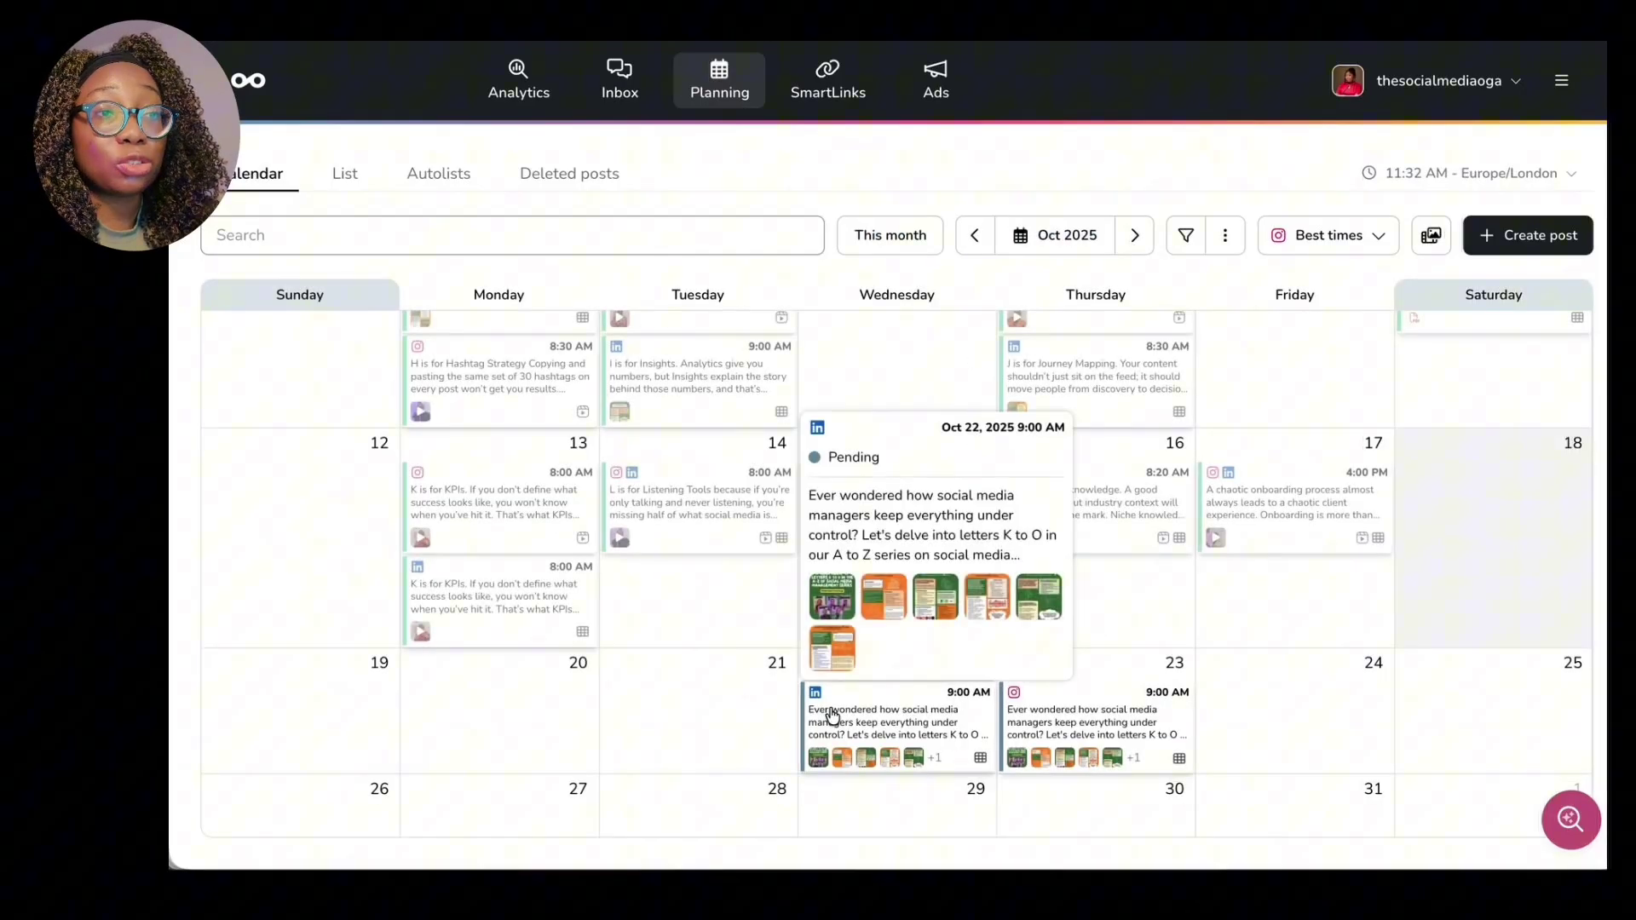
{"action": "left_click_drag", "start_coordinate": [833, 714], "coordinate": [1024, 671]}
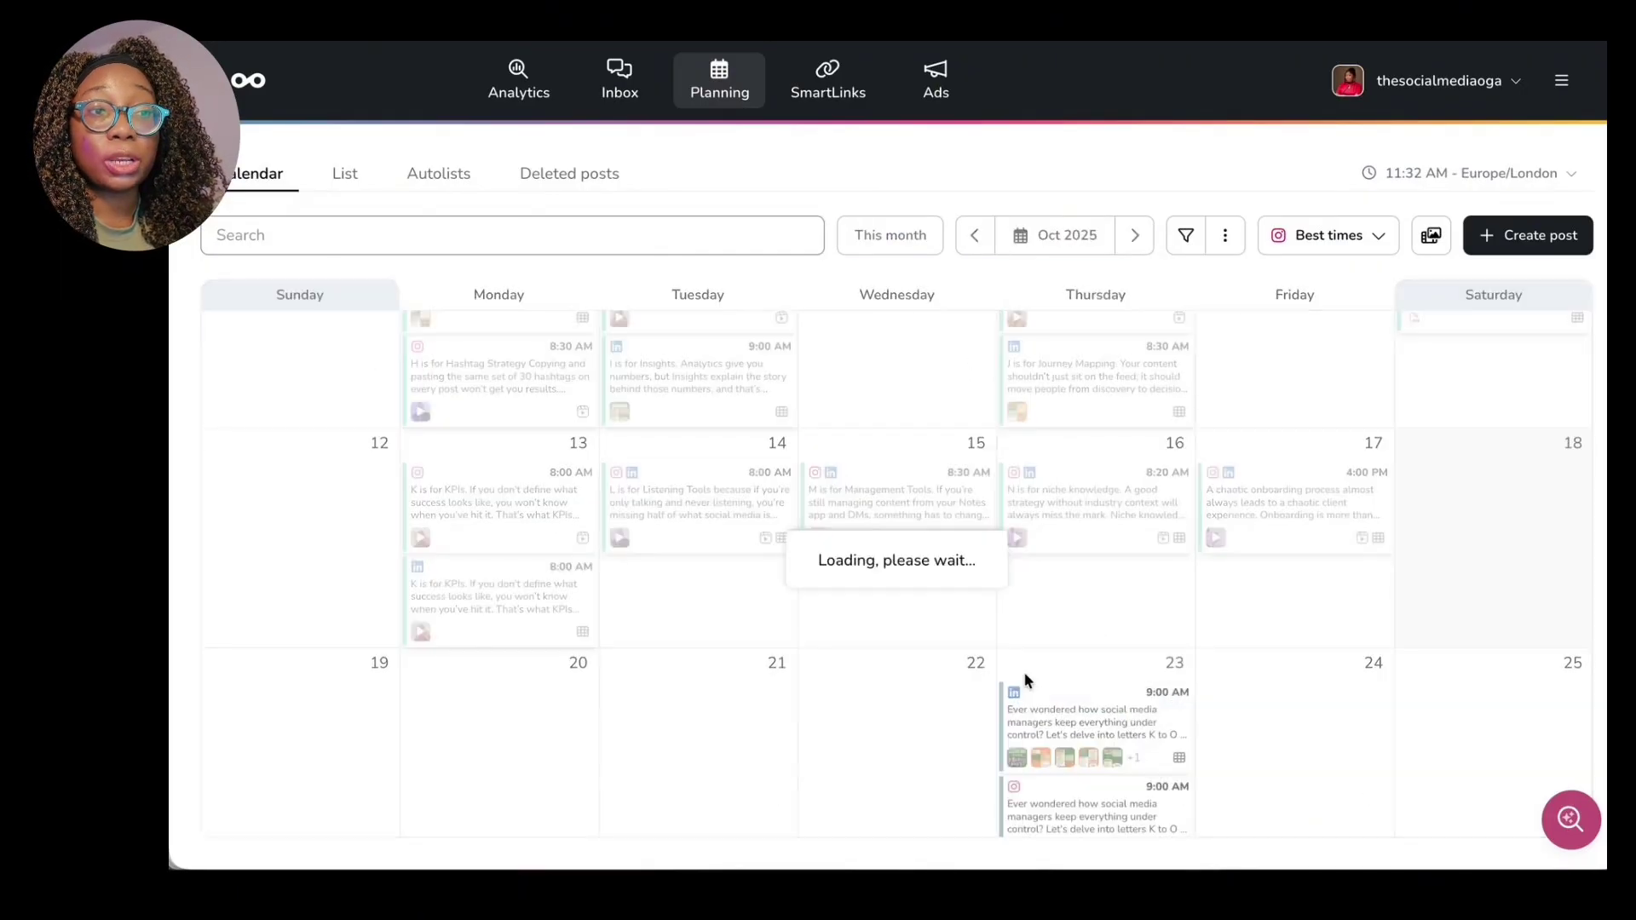
{"action": "scroll", "coordinate": [1024, 673], "scroll_direction": "down", "scroll_amount": 5}
{"action": "mouse_move", "coordinate": [1027, 679]}
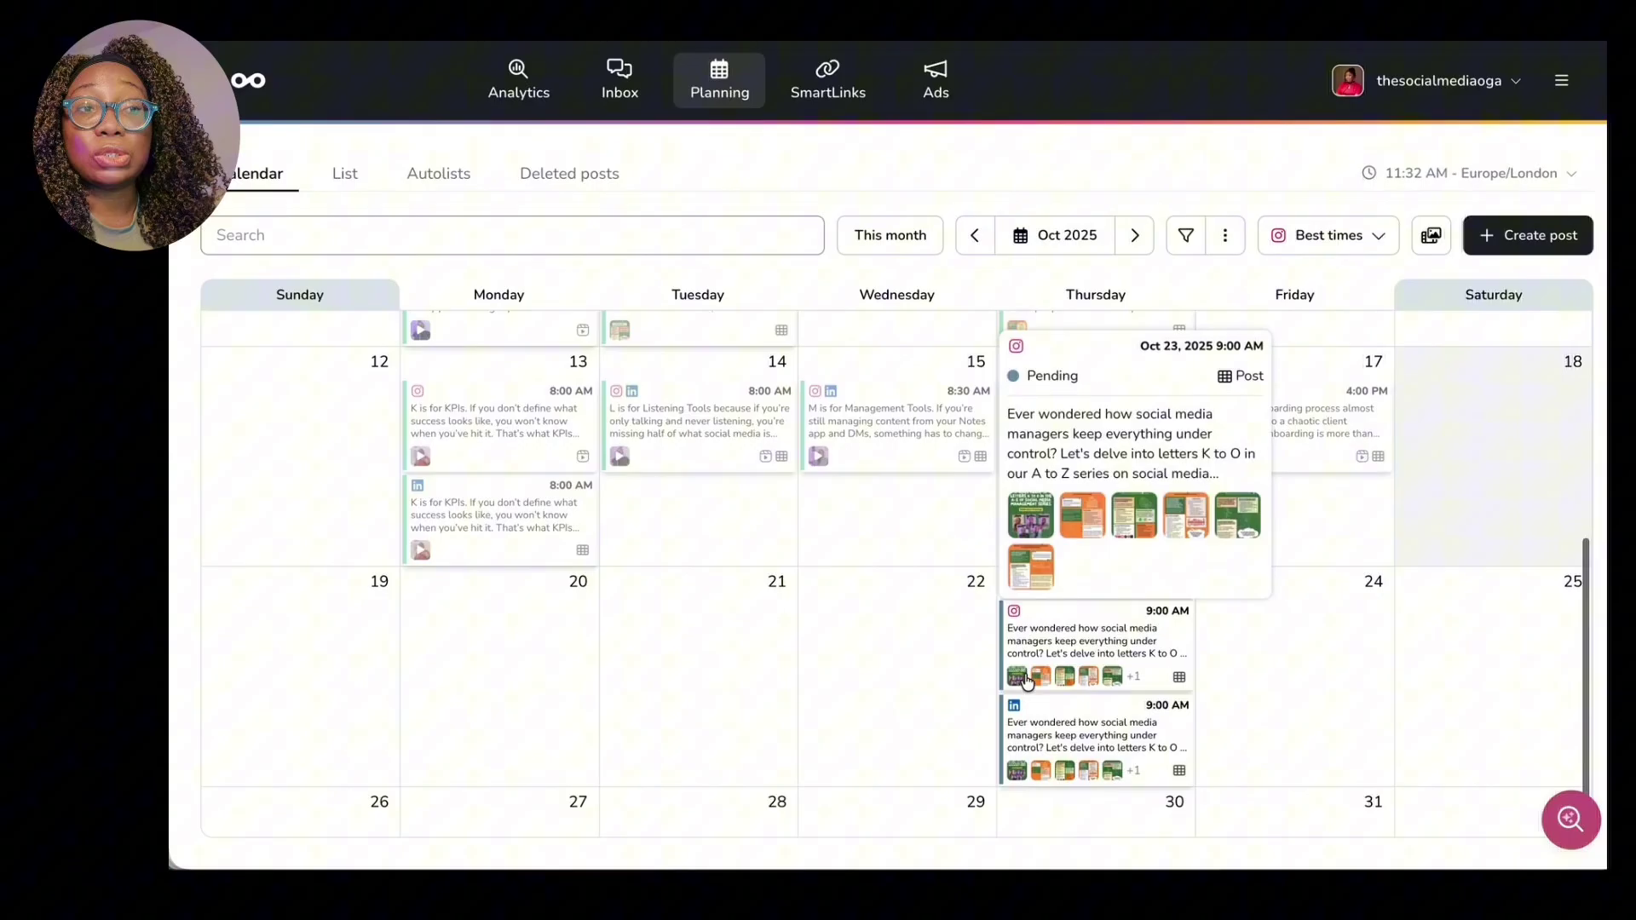
{"action": "scroll", "coordinate": [909, 679], "scroll_direction": "up", "scroll_amount": 5}
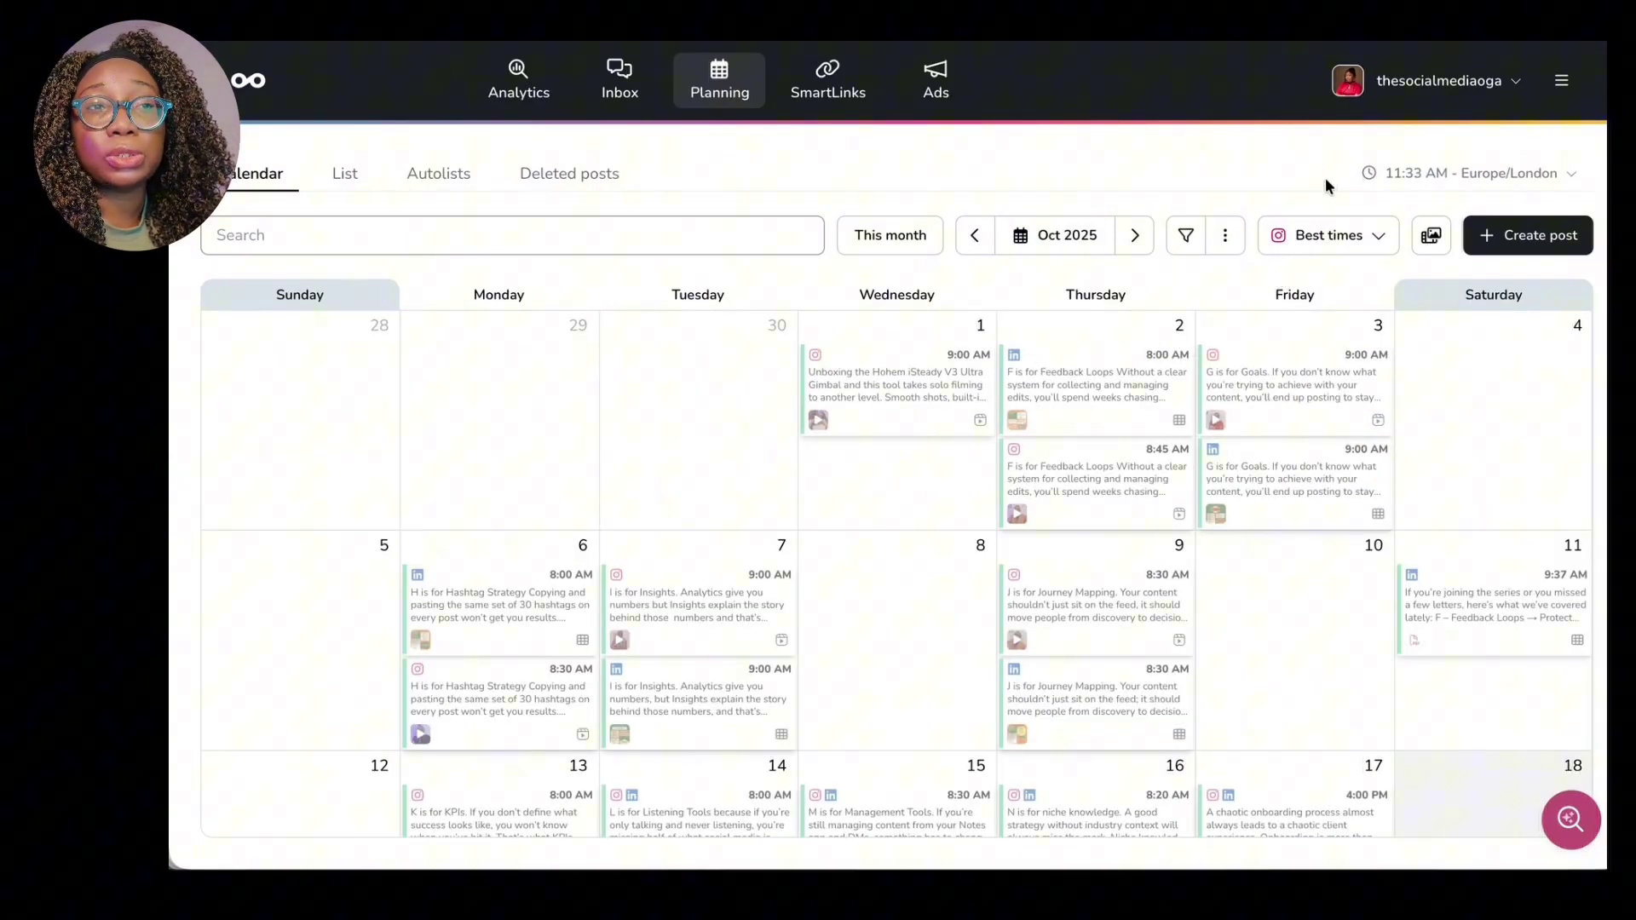
Switch the planning calendar to Week view, keeping Instagram best times.
{"action": "left_click", "coordinate": [1328, 238]}
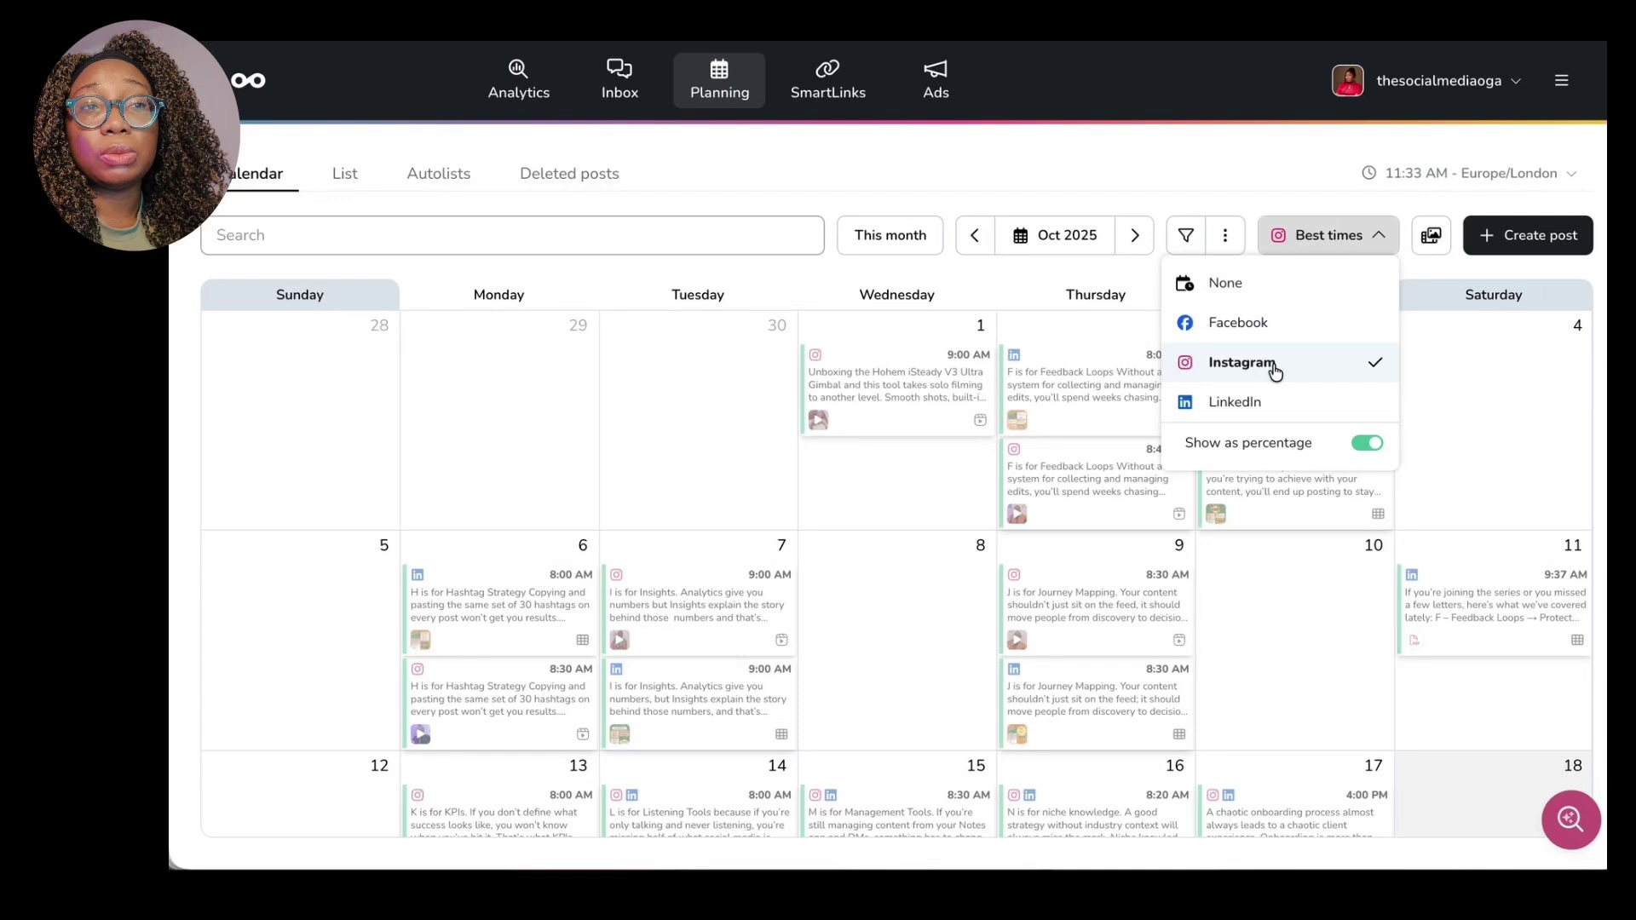
{"action": "left_click", "coordinate": [1130, 269]}
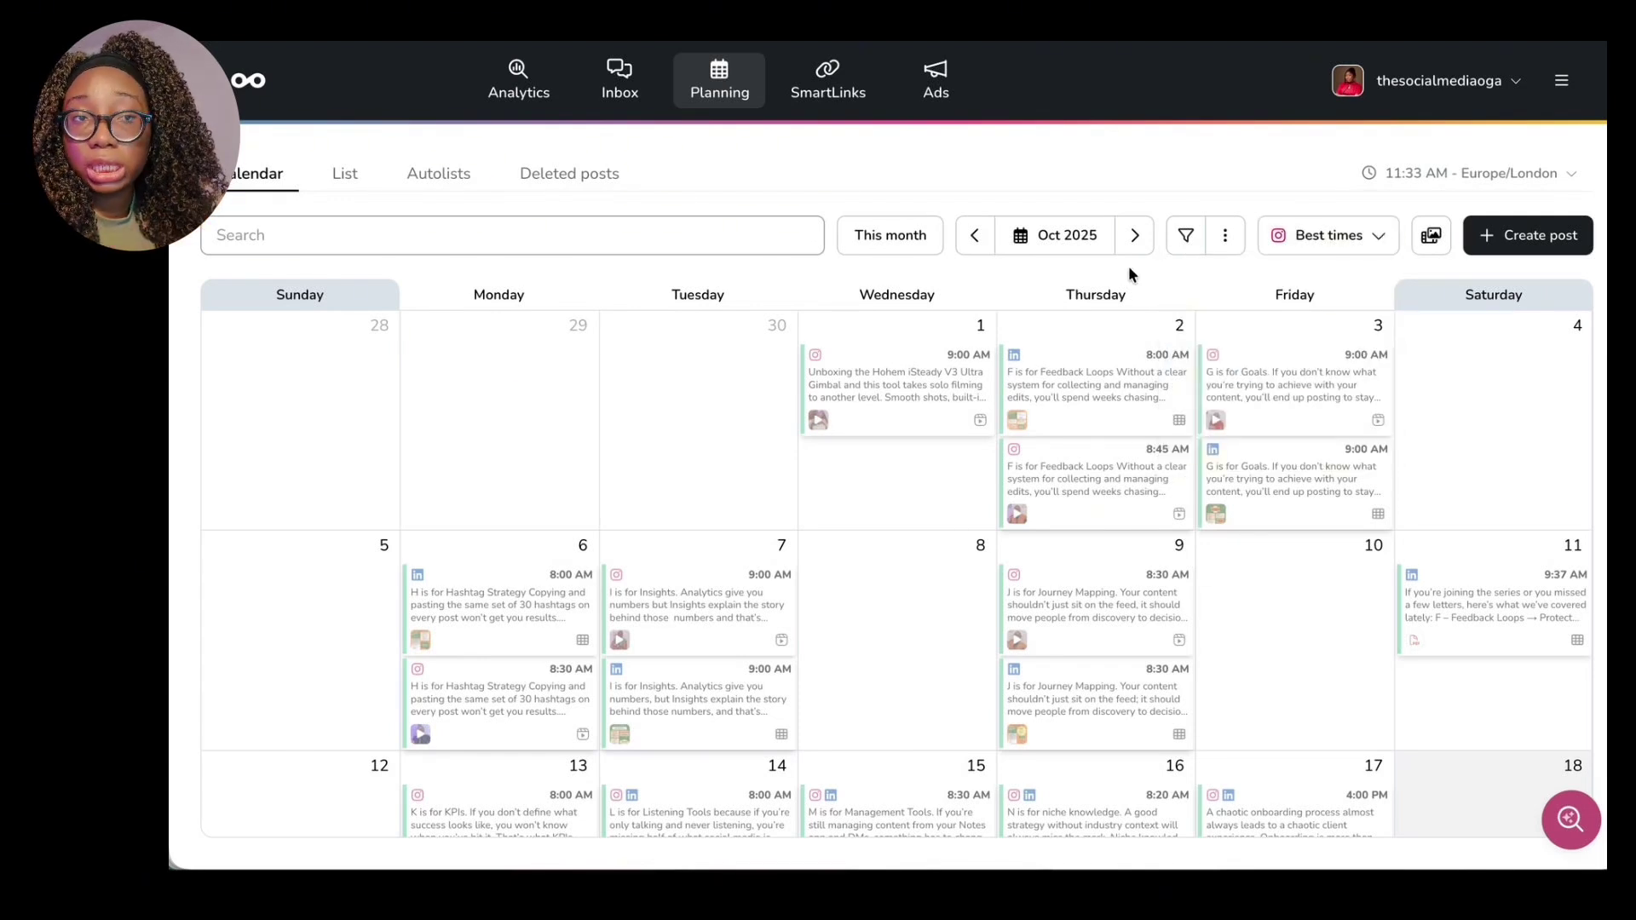
{"action": "left_click", "coordinate": [1222, 252]}
{"action": "mouse_move", "coordinate": [1216, 327]}
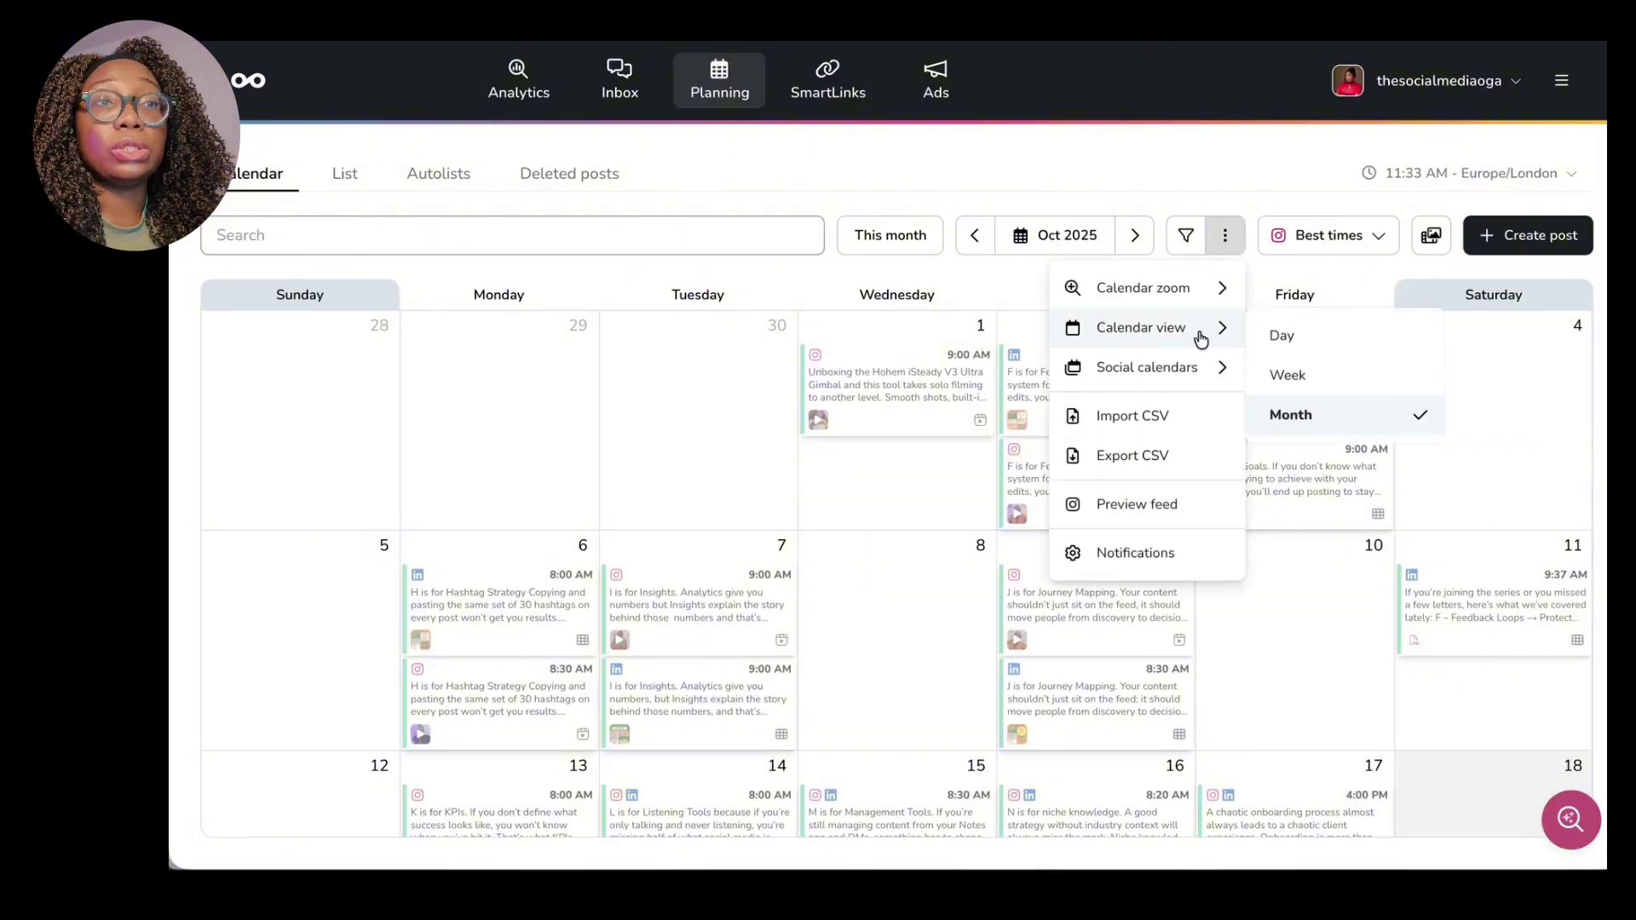
{"action": "left_click", "coordinate": [1332, 374]}
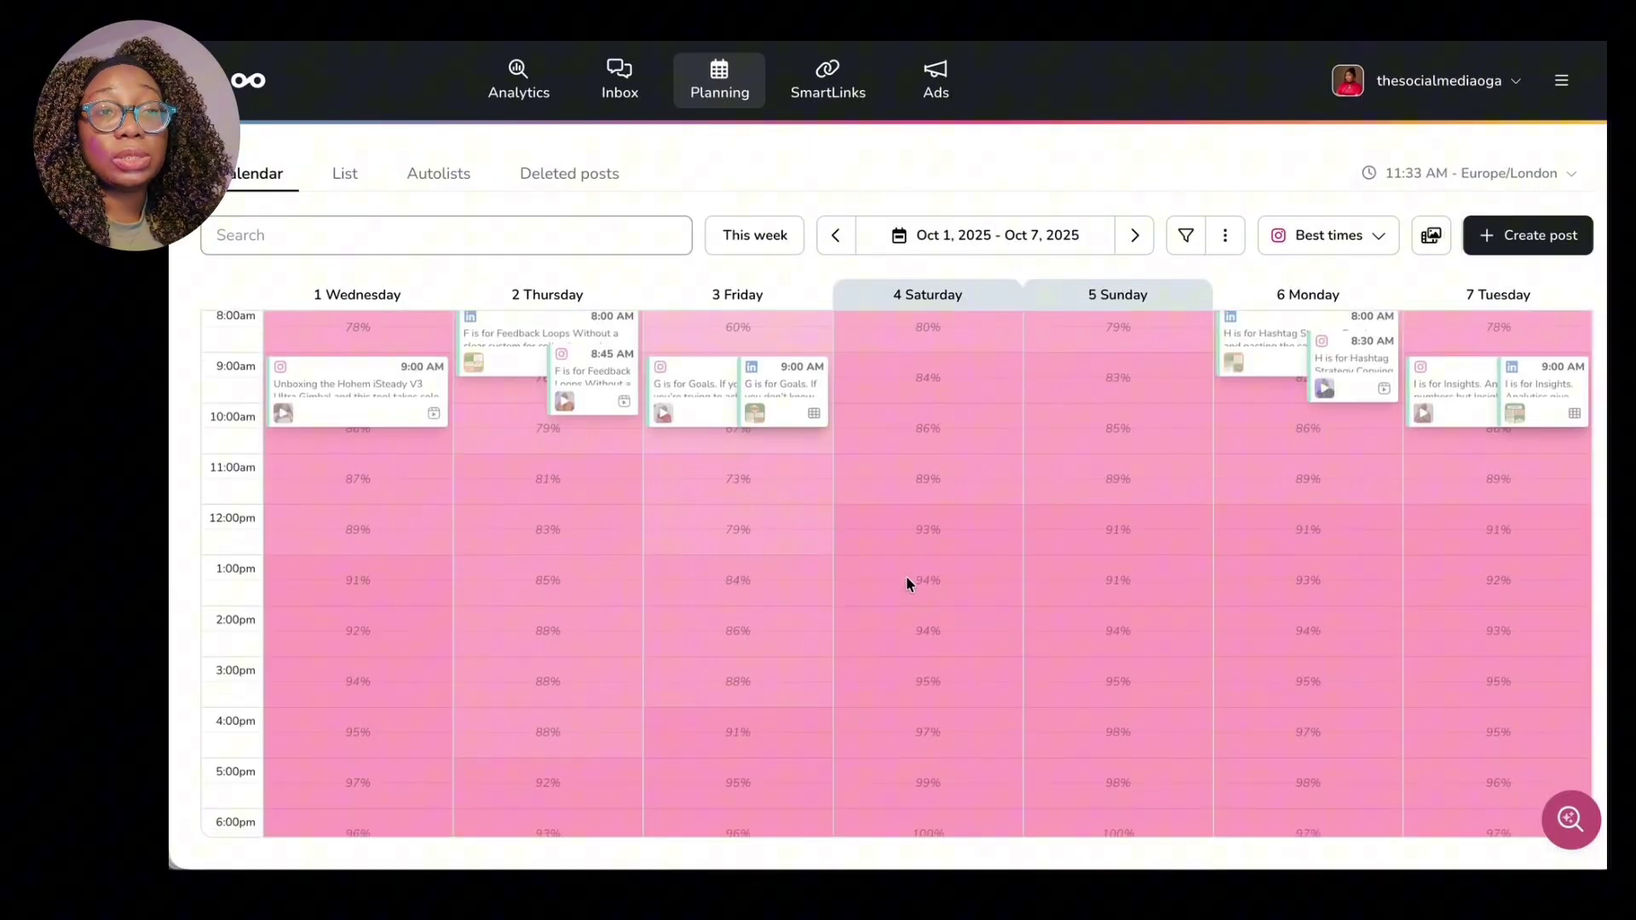
Step through the weeks of Oct 8–14, Oct 15–21 and Oct 22–28.
{"action": "scroll", "coordinate": [906, 576], "scroll_direction": "up", "scroll_amount": 1}
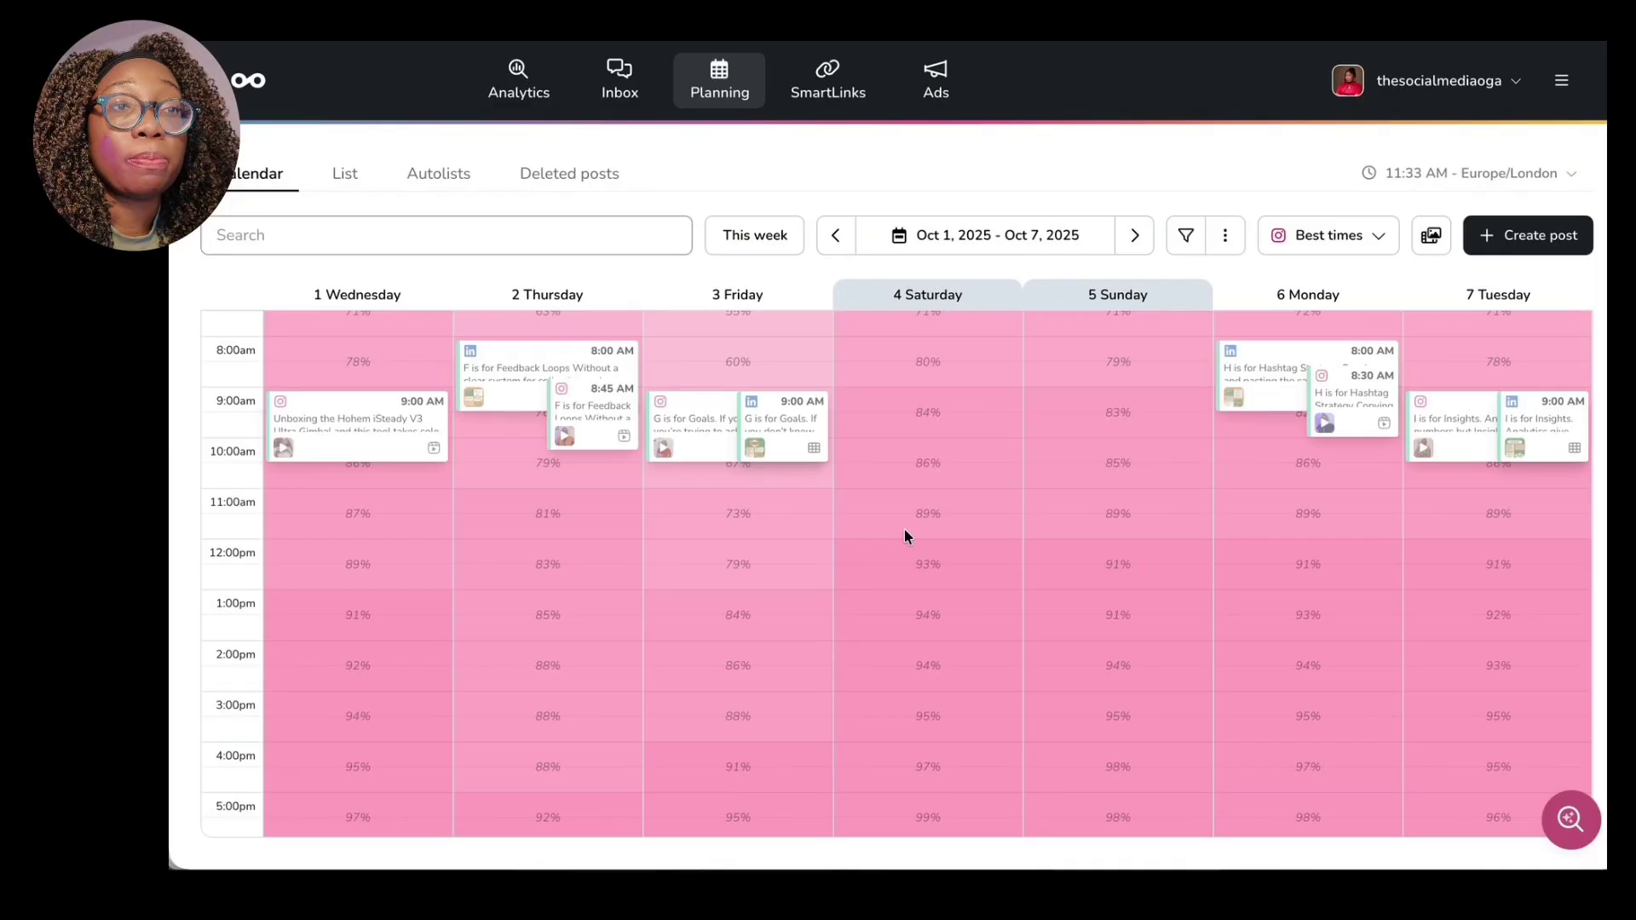
{"action": "scroll", "coordinate": [944, 397], "scroll_direction": "up", "scroll_amount": 2}
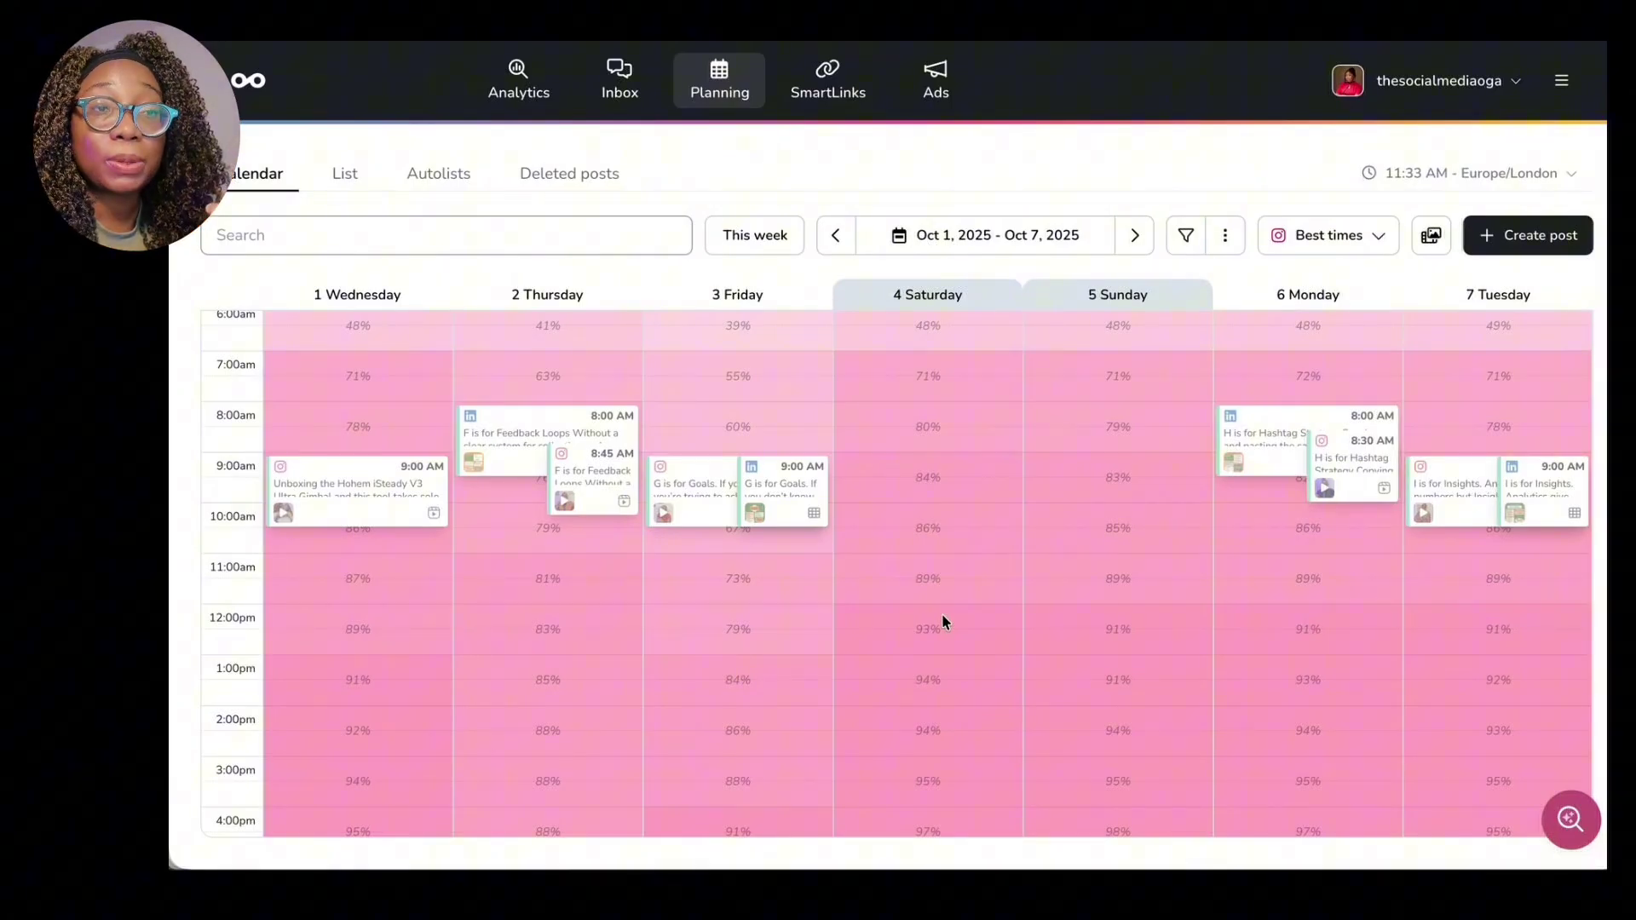
{"action": "scroll", "coordinate": [942, 613], "scroll_direction": "up", "scroll_amount": 4}
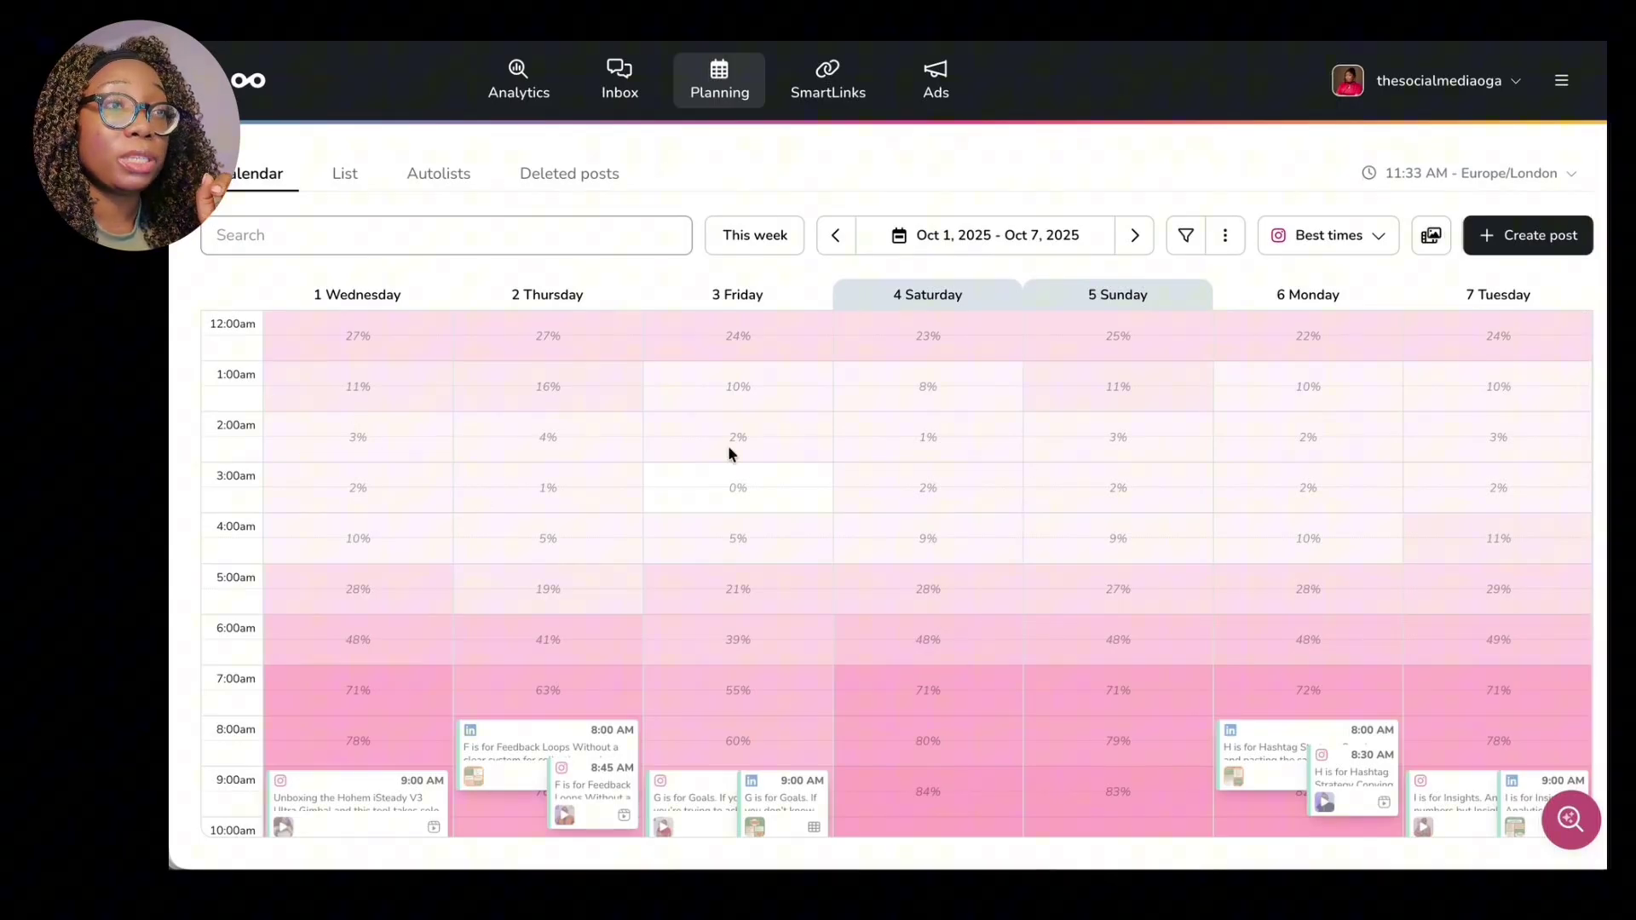
{"action": "scroll", "coordinate": [1067, 512], "scroll_direction": "down", "scroll_amount": 10}
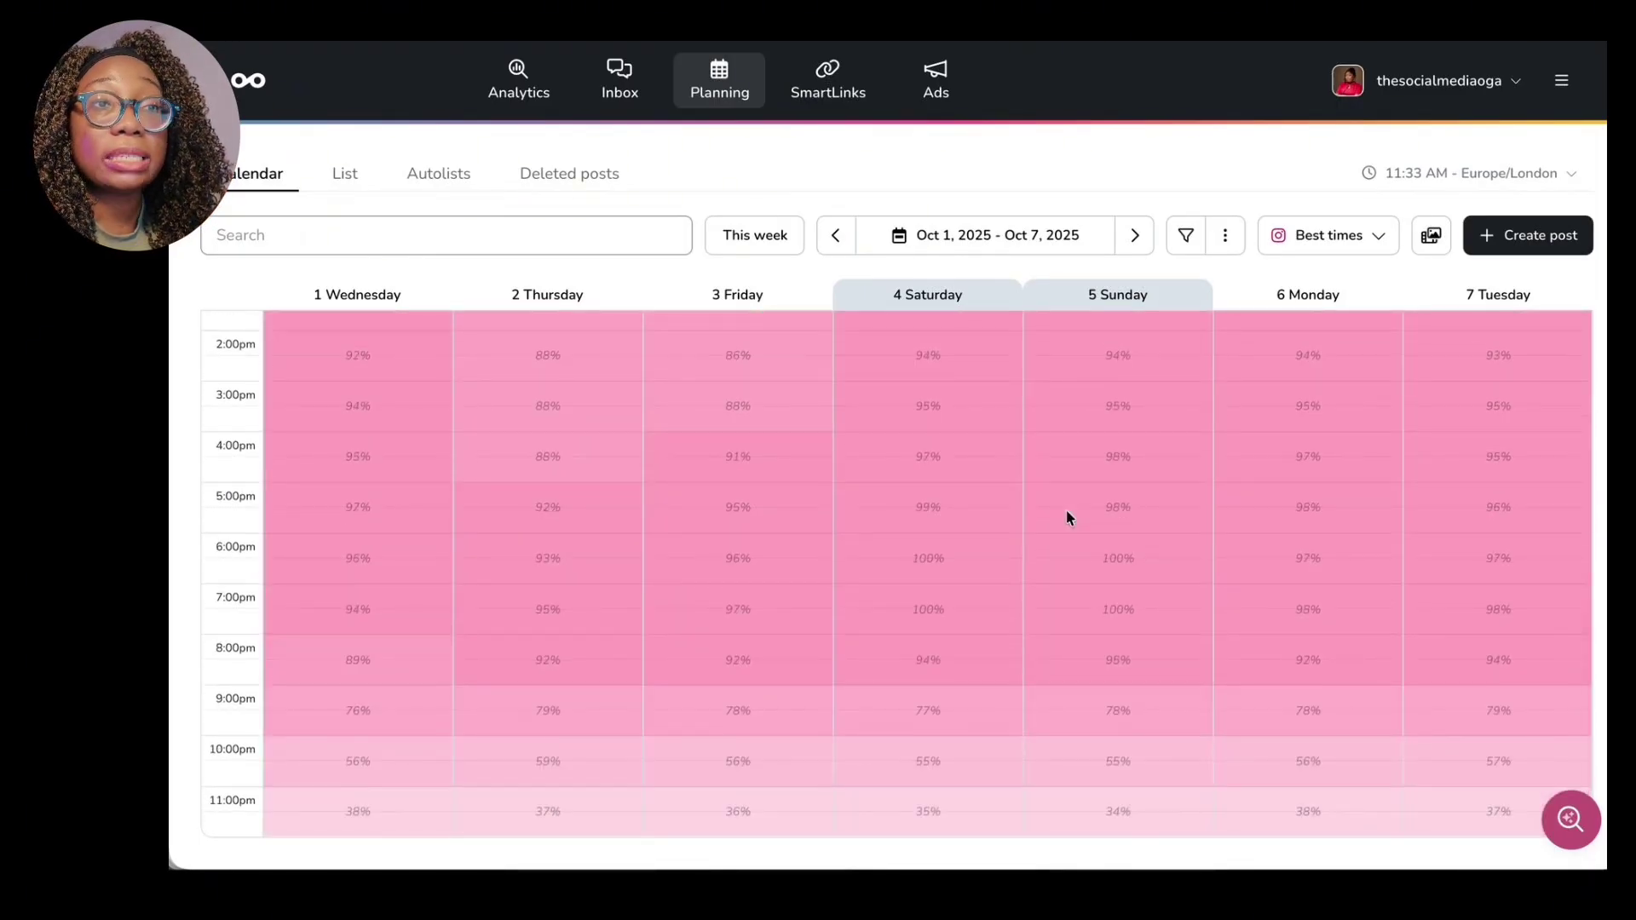
{"action": "left_click", "coordinate": [1134, 235]}
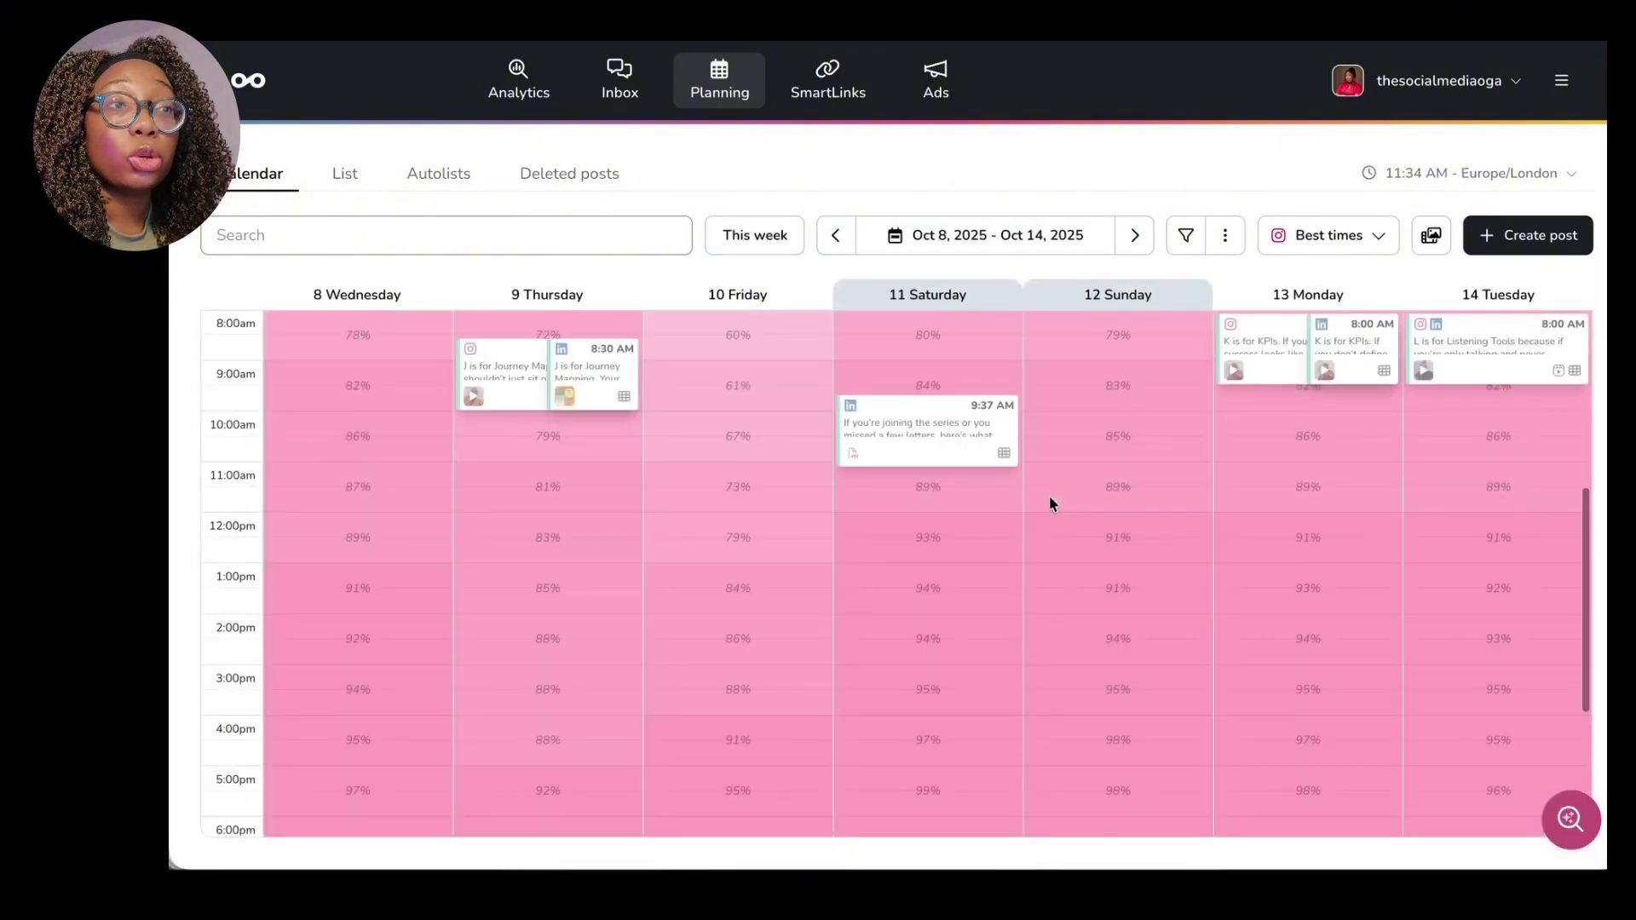
{"action": "scroll", "coordinate": [1049, 503], "scroll_direction": "up", "scroll_amount": 3}
{"action": "scroll", "coordinate": [1050, 502], "scroll_direction": "down", "scroll_amount": 1}
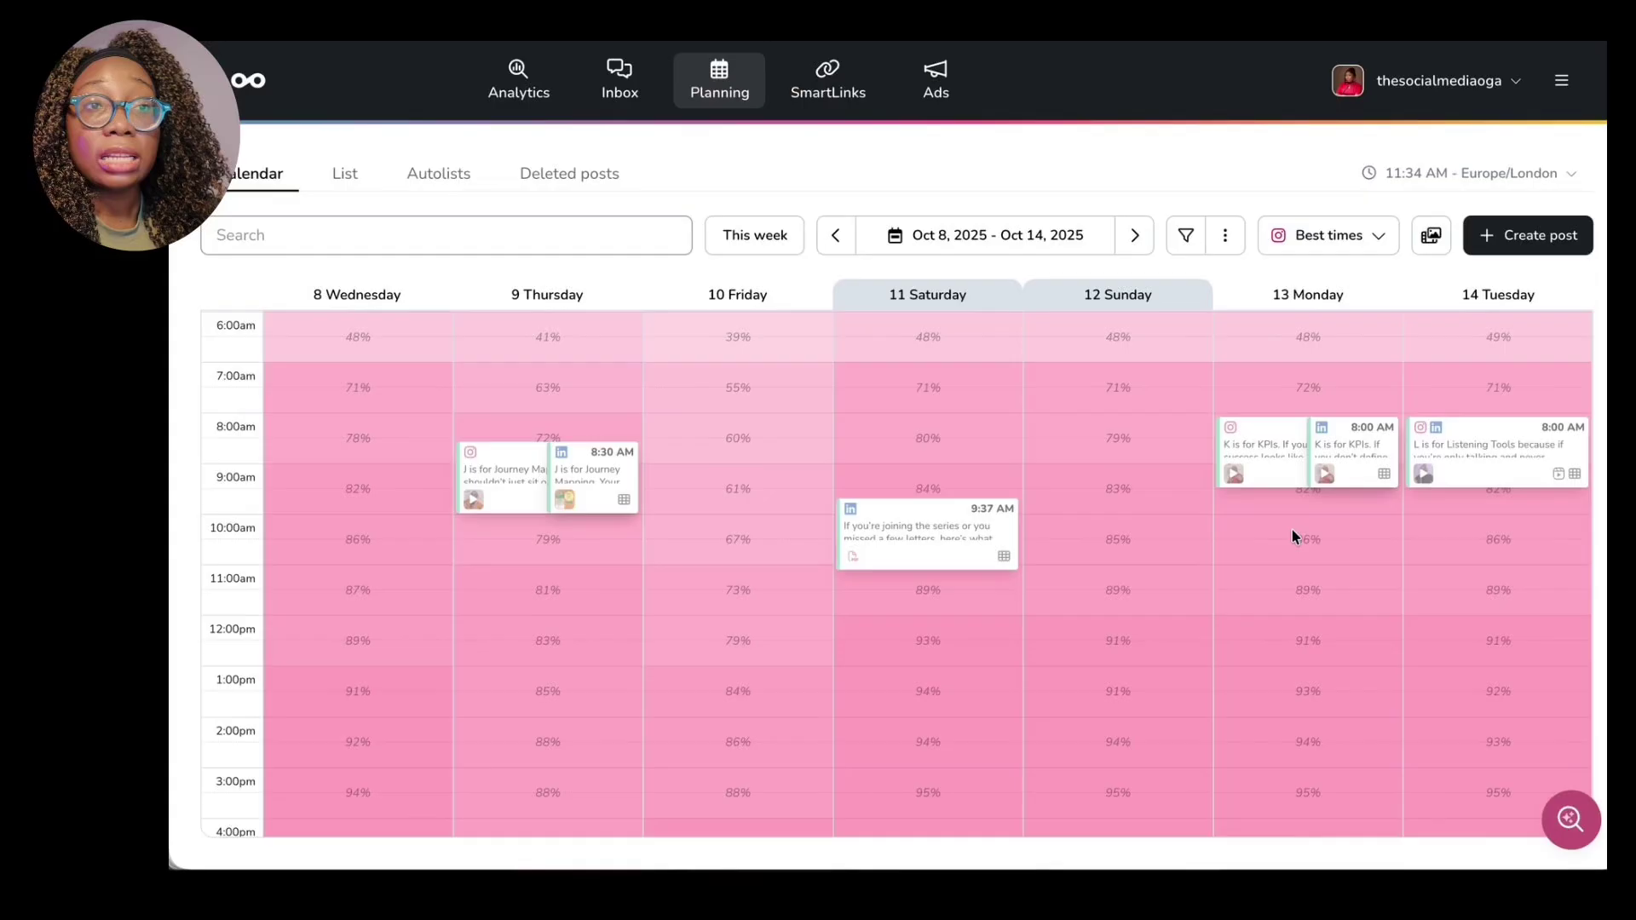
{"action": "left_click", "coordinate": [1138, 243]}
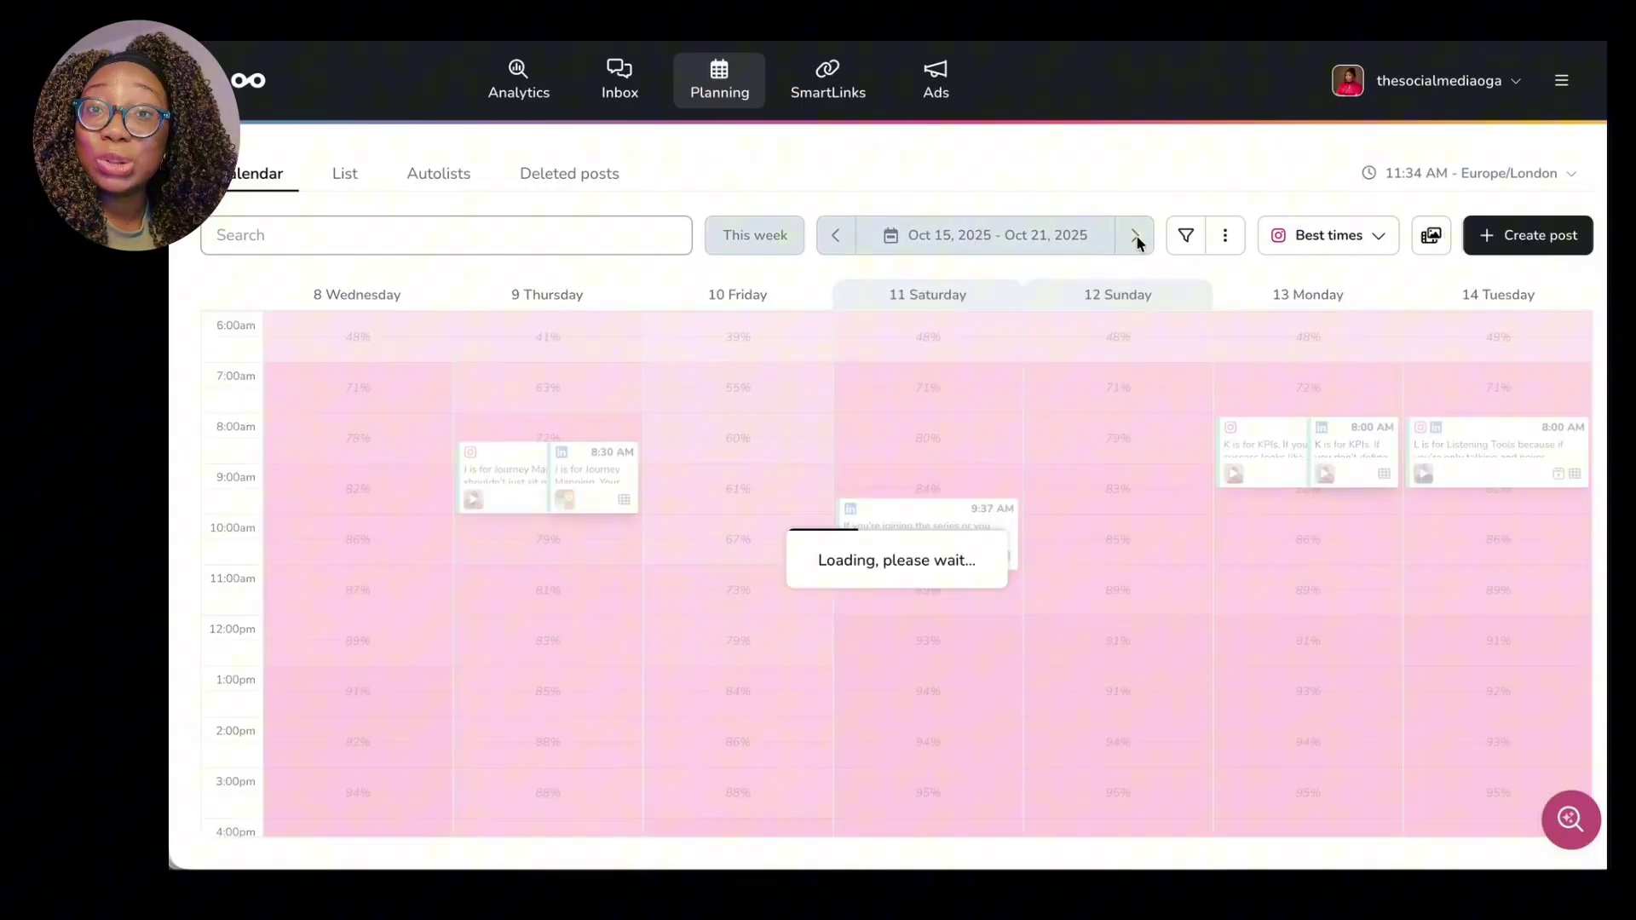
{"action": "scroll", "coordinate": [755, 542], "scroll_direction": "down", "scroll_amount": 4}
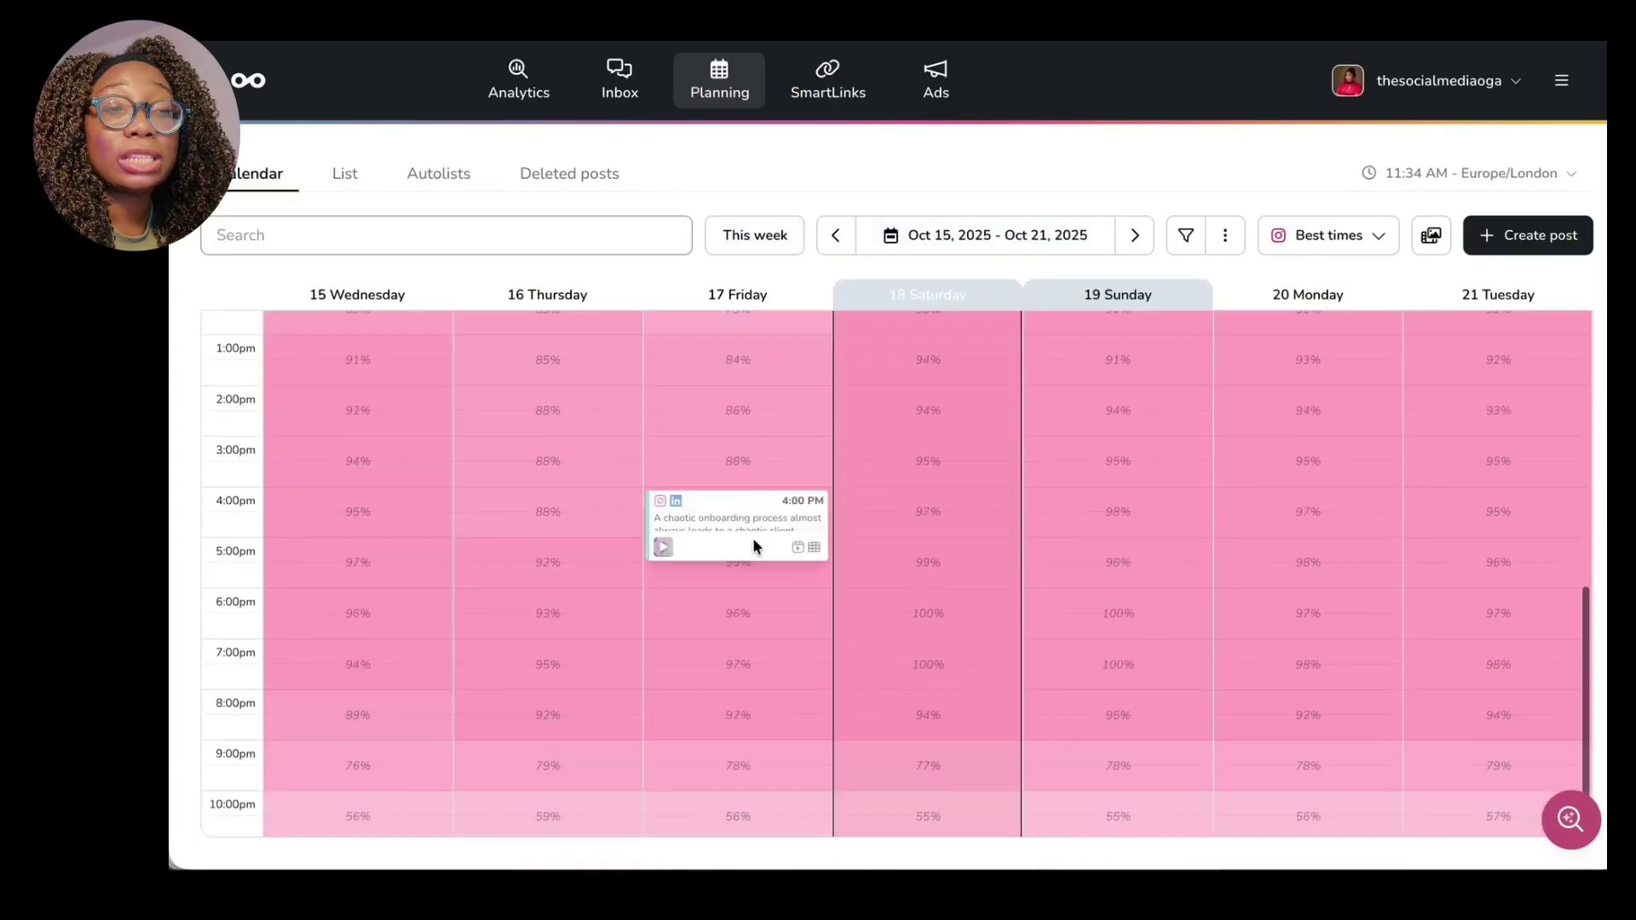
{"action": "scroll", "coordinate": [753, 546], "scroll_direction": "up", "scroll_amount": 4}
{"action": "scroll", "coordinate": [753, 547], "scroll_direction": "up", "scroll_amount": 1}
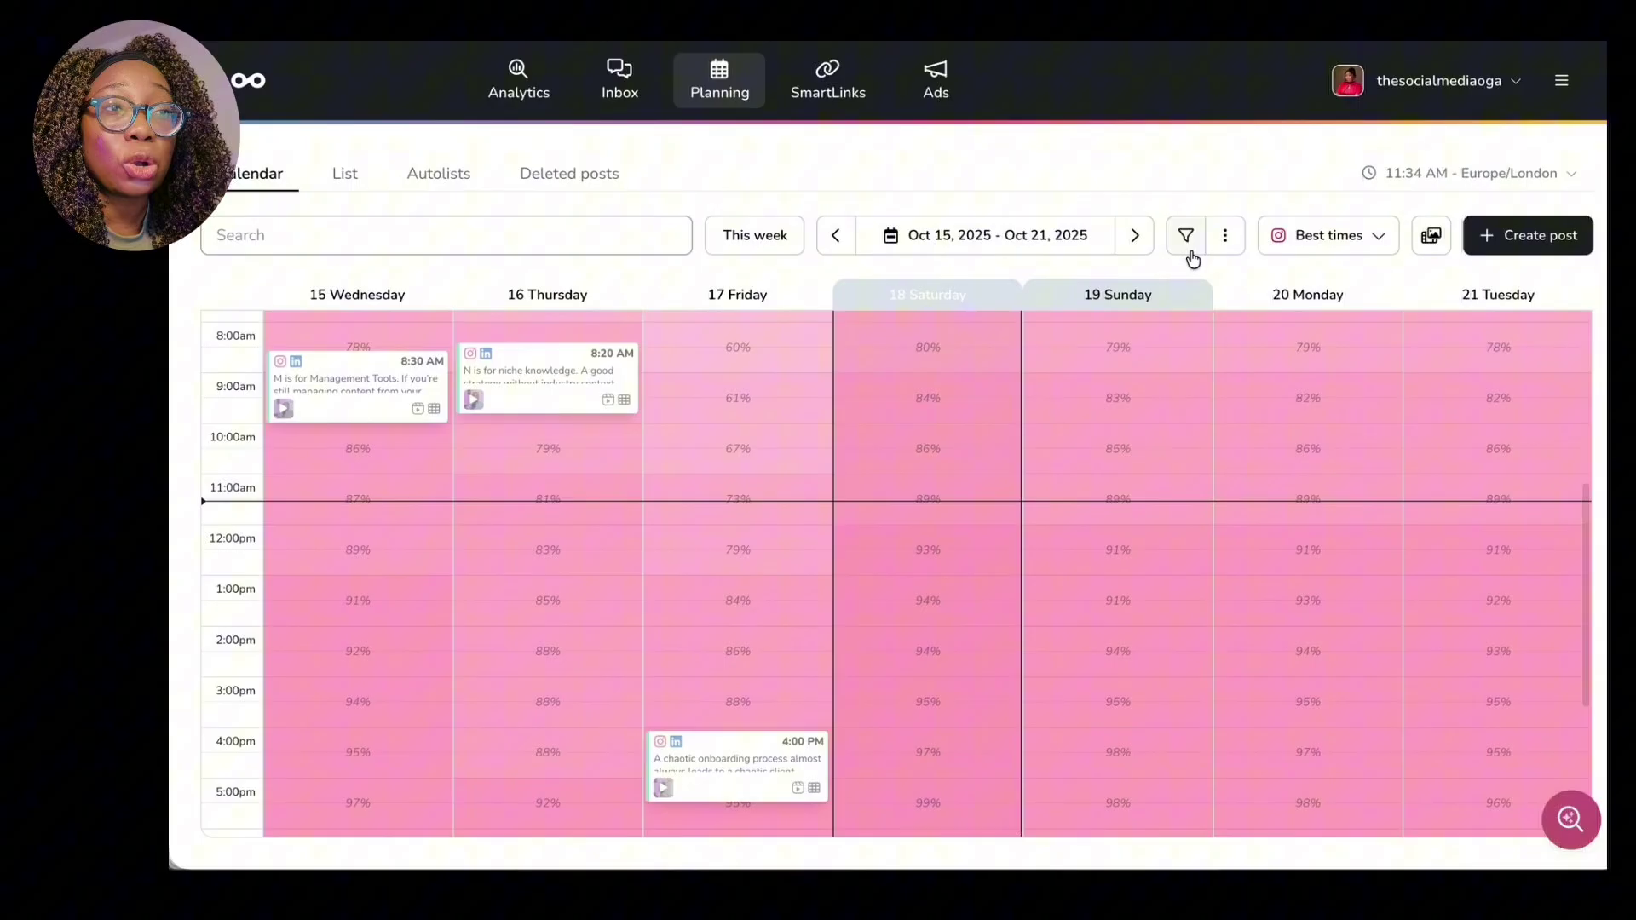
{"action": "left_click", "coordinate": [1140, 241]}
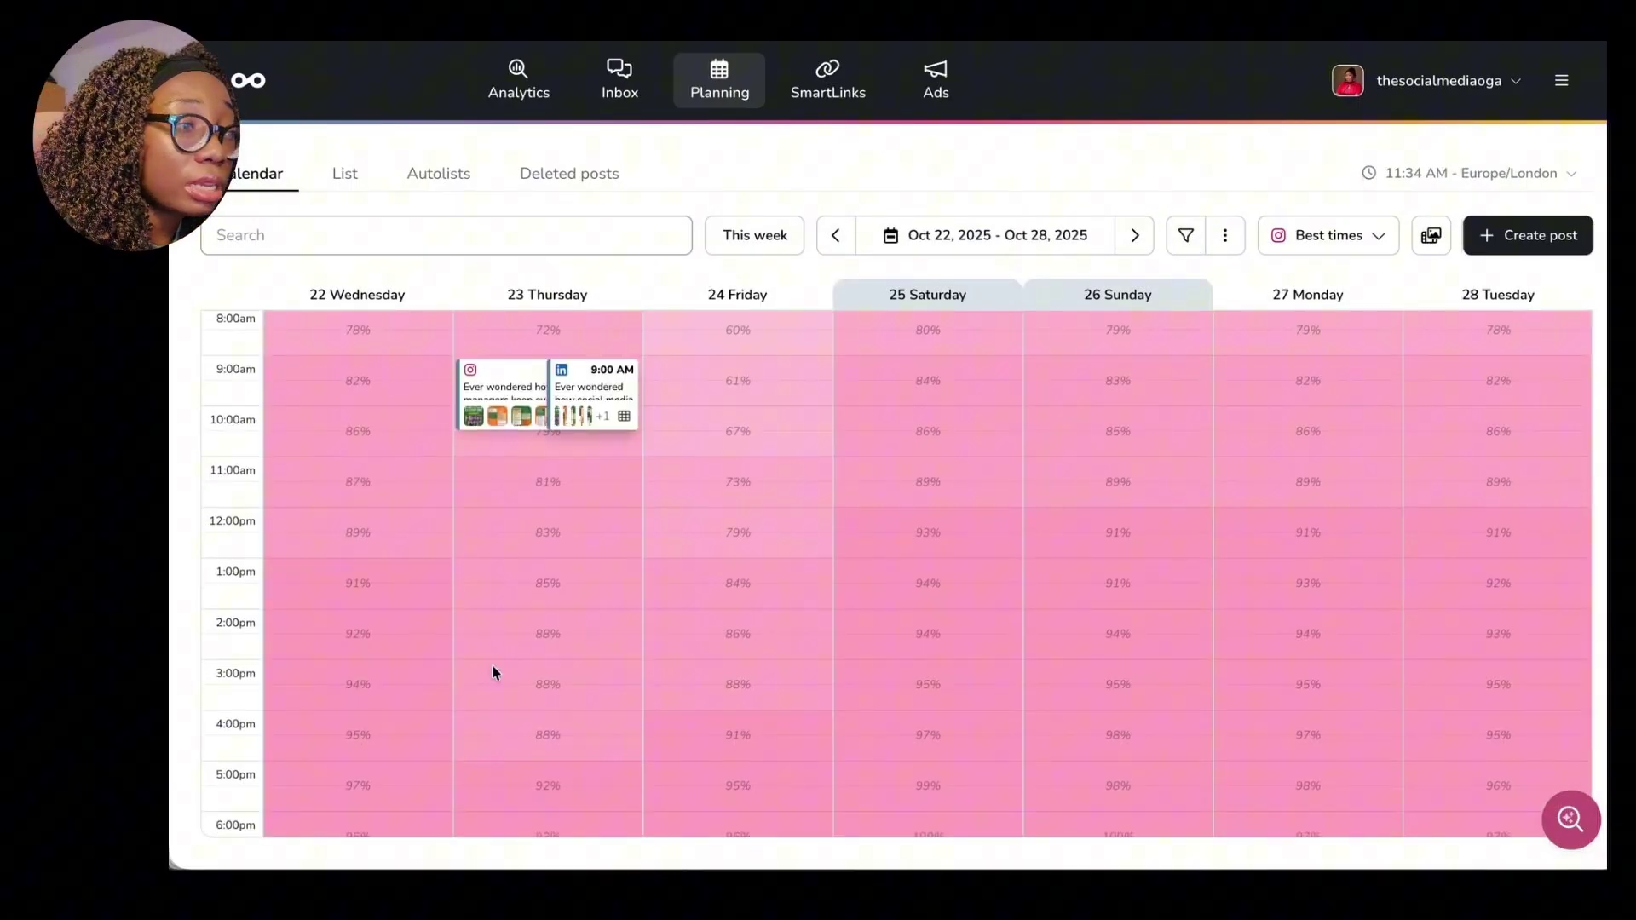
{"action": "scroll", "coordinate": [506, 723], "scroll_direction": "down", "scroll_amount": 3}
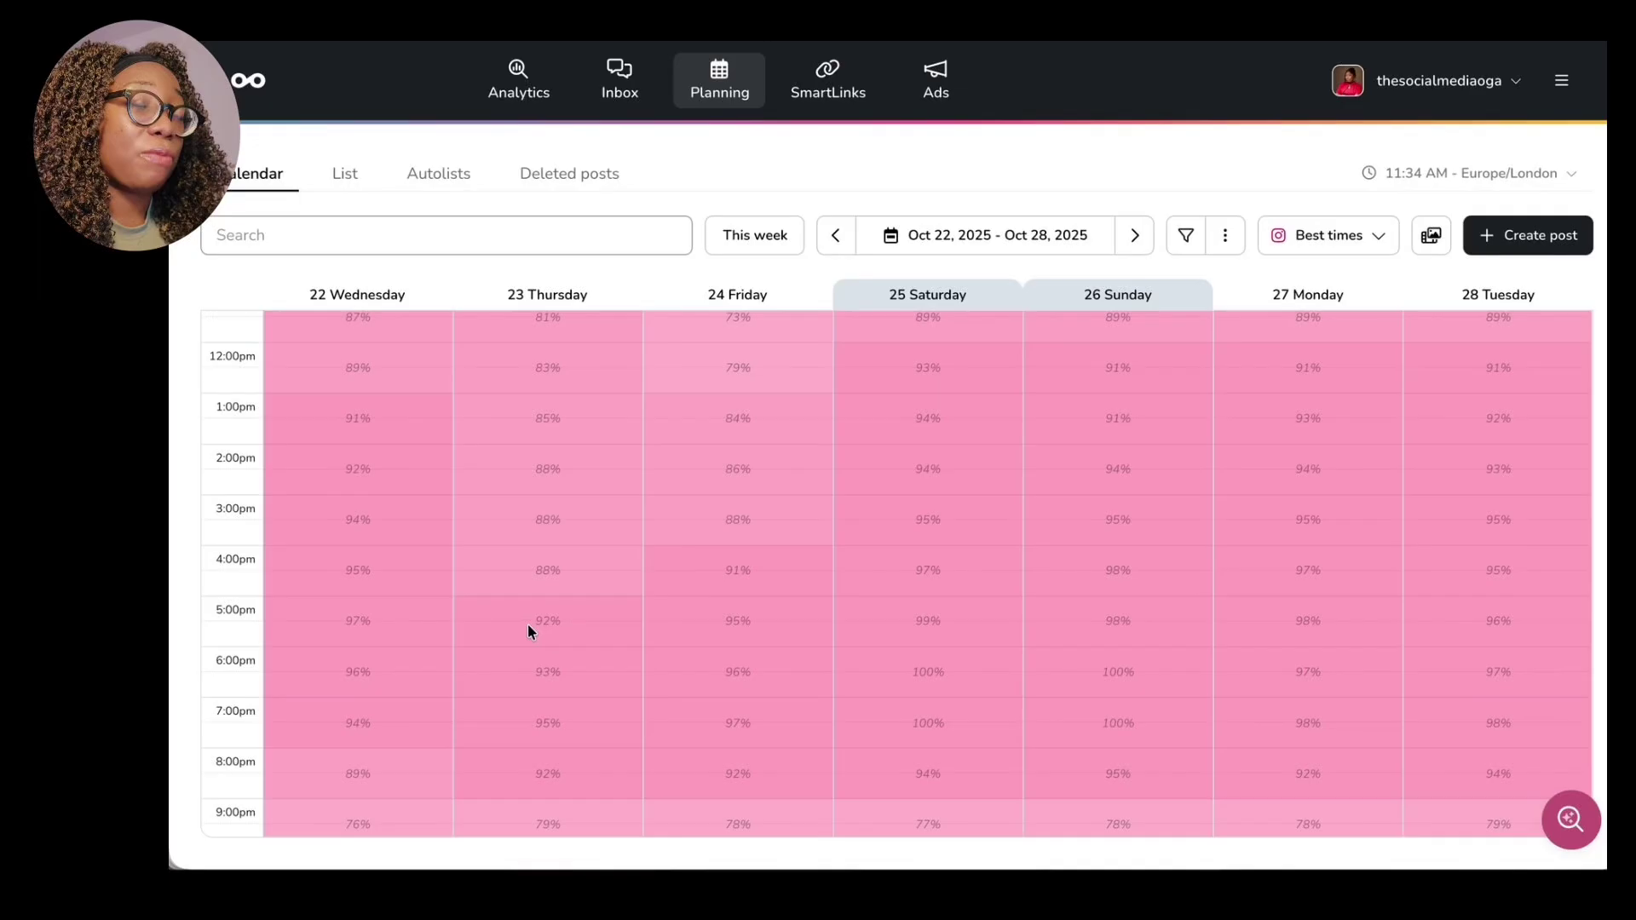
{"action": "scroll", "coordinate": [528, 624], "scroll_direction": "up", "scroll_amount": 3}
{"action": "scroll", "coordinate": [527, 614], "scroll_direction": "down", "scroll_amount": 1}
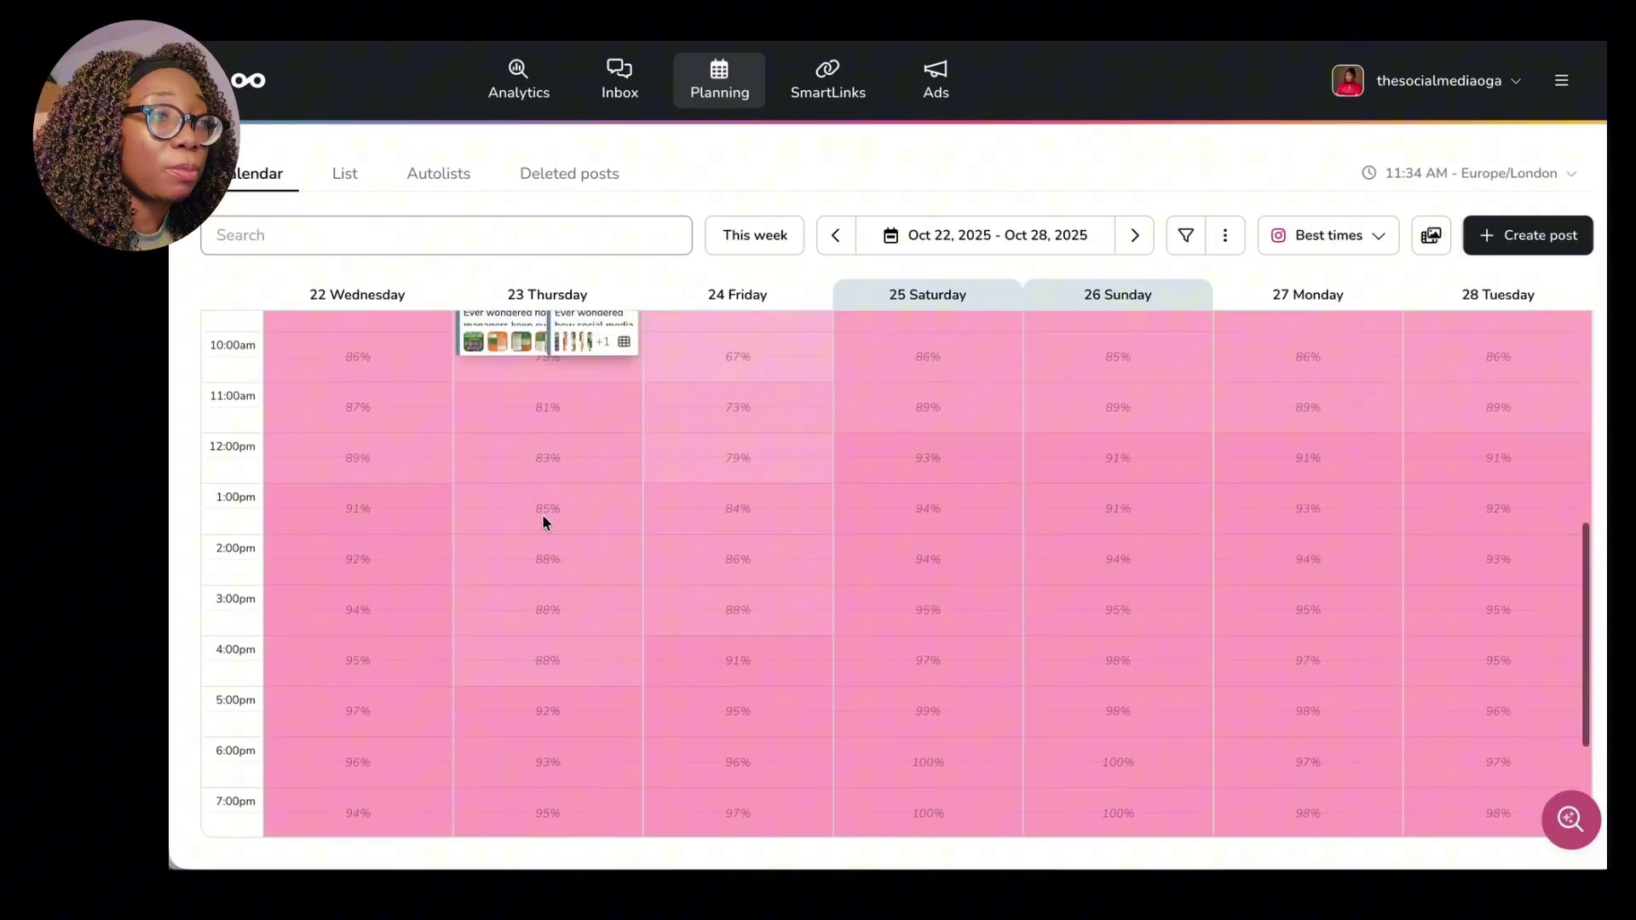
{"action": "scroll", "coordinate": [545, 522], "scroll_direction": "up", "scroll_amount": 1}
Move the Oct 23 Instagram post to 3:30 PM and the LinkedIn post to 4:30 PM.
{"action": "mouse_move", "coordinate": [503, 342]}
{"action": "left_click_drag", "start_coordinate": [503, 342], "coordinate": [506, 674]}
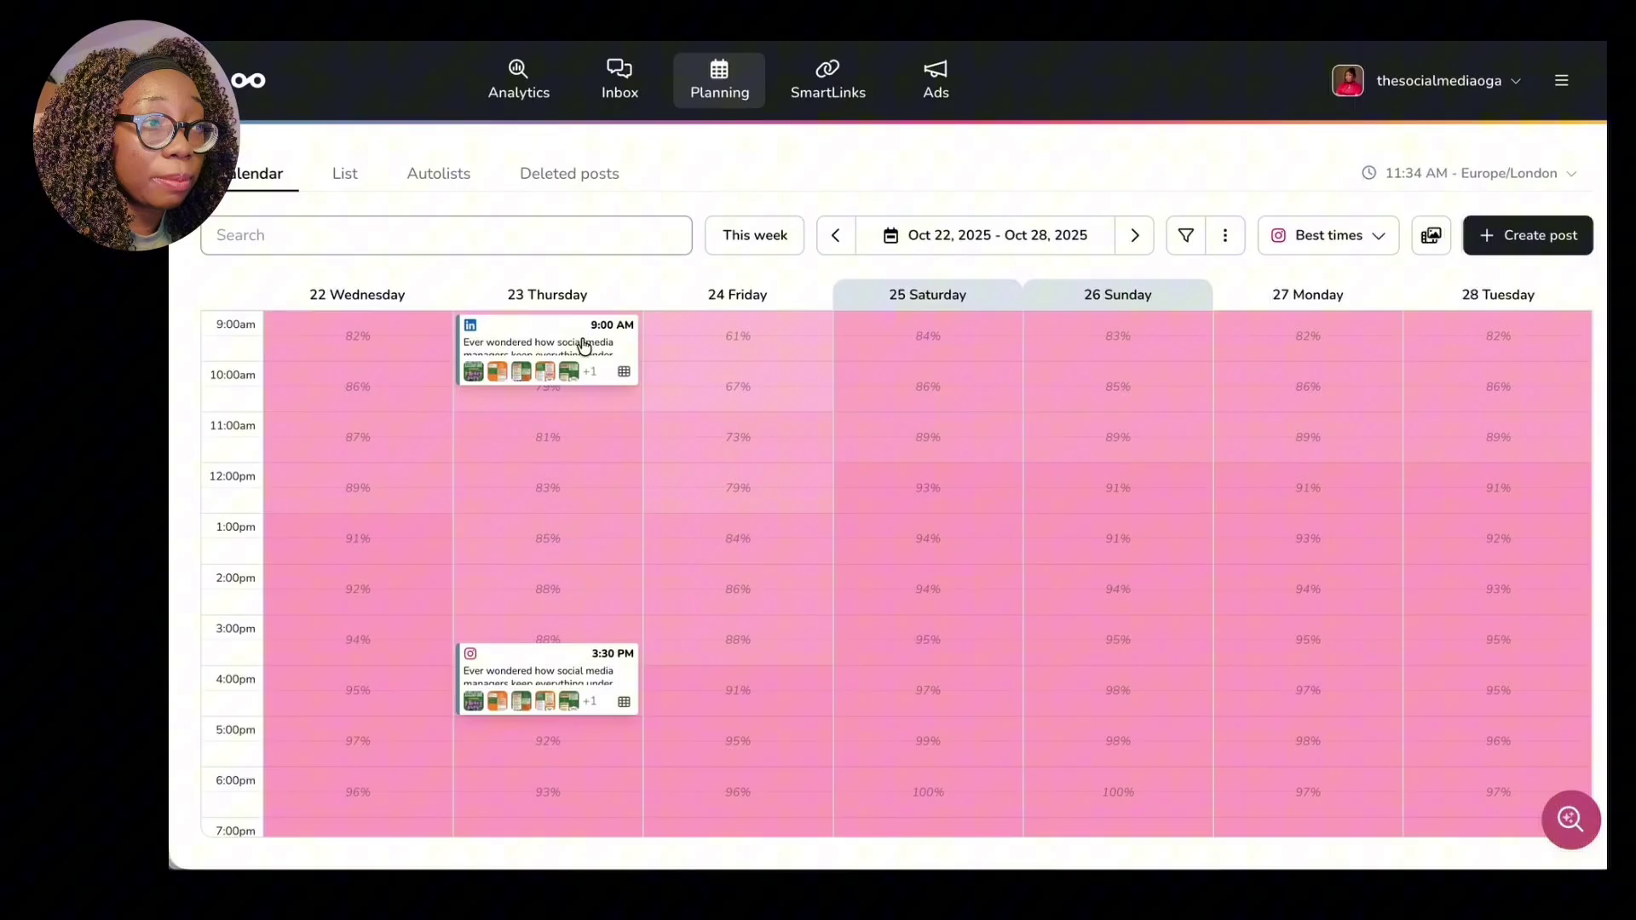
{"action": "mouse_move", "coordinate": [584, 345]}
{"action": "left_click_drag", "start_coordinate": [584, 345], "coordinate": [563, 704]}
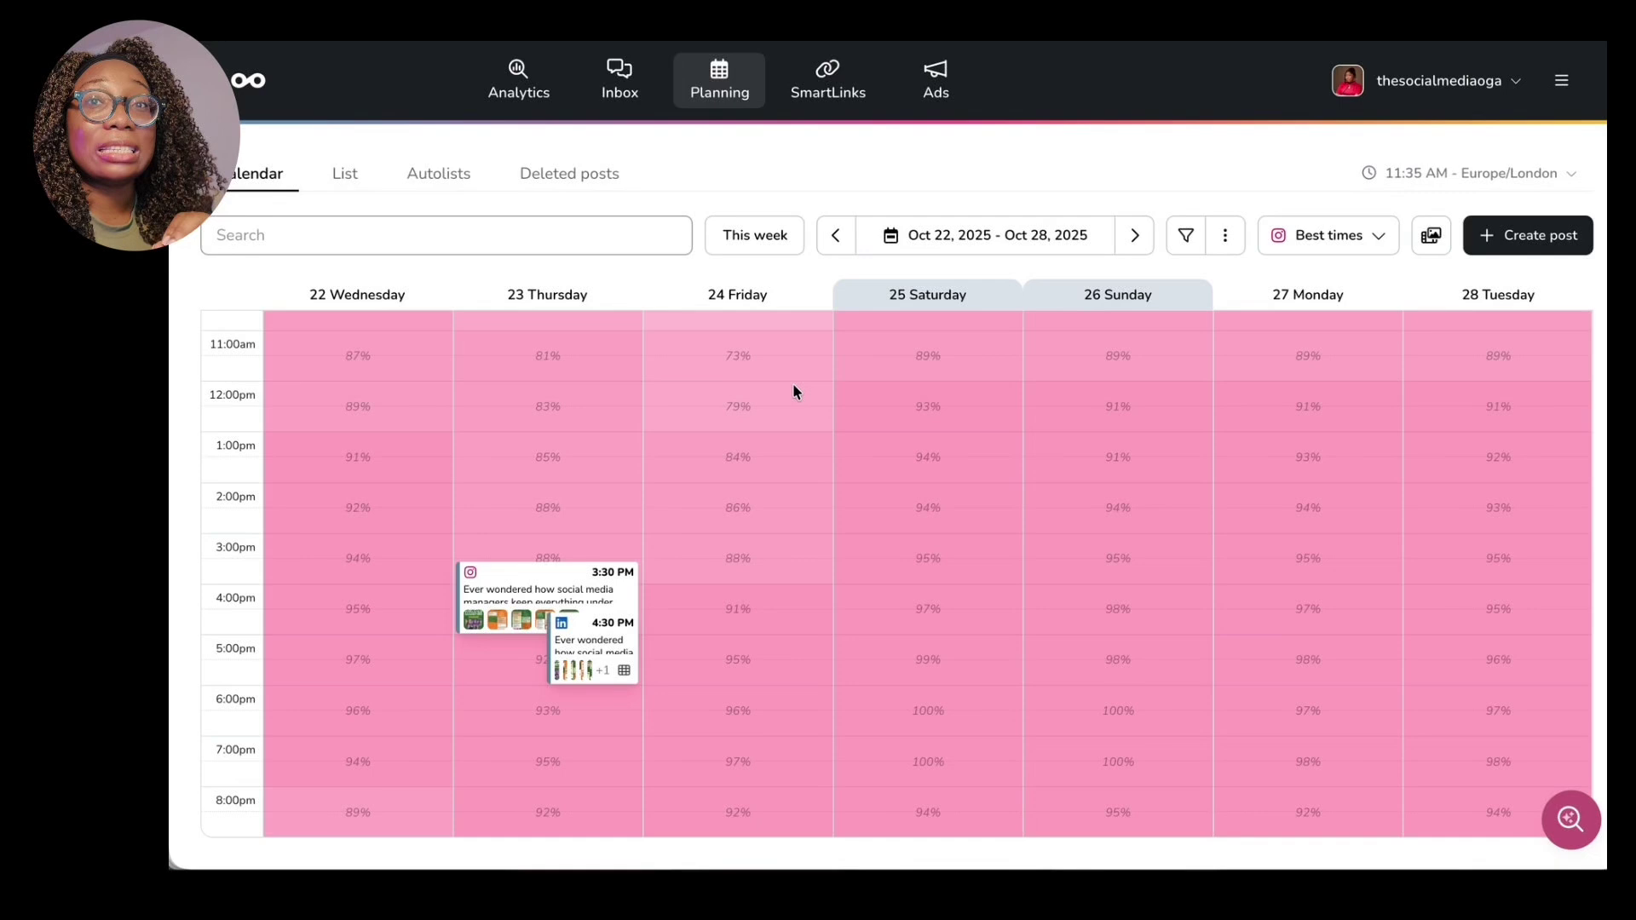
Open Analytics and view the Instagram account's analytics.
{"action": "left_click", "coordinate": [521, 88]}
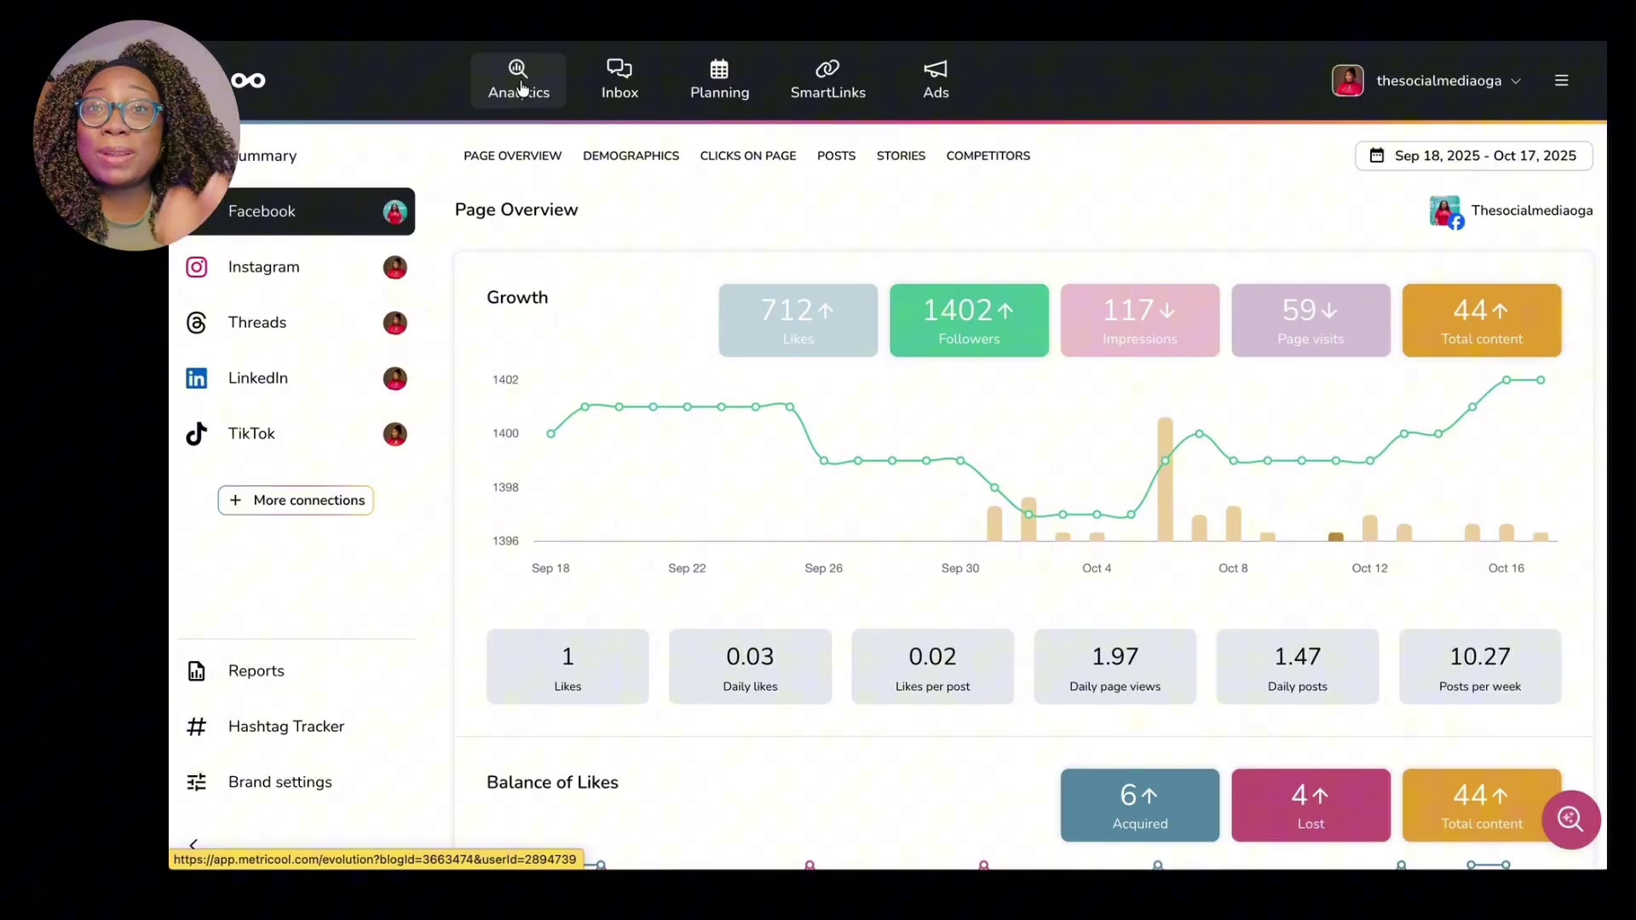
{"action": "scroll", "coordinate": [740, 362], "scroll_direction": "down", "scroll_amount": 20}
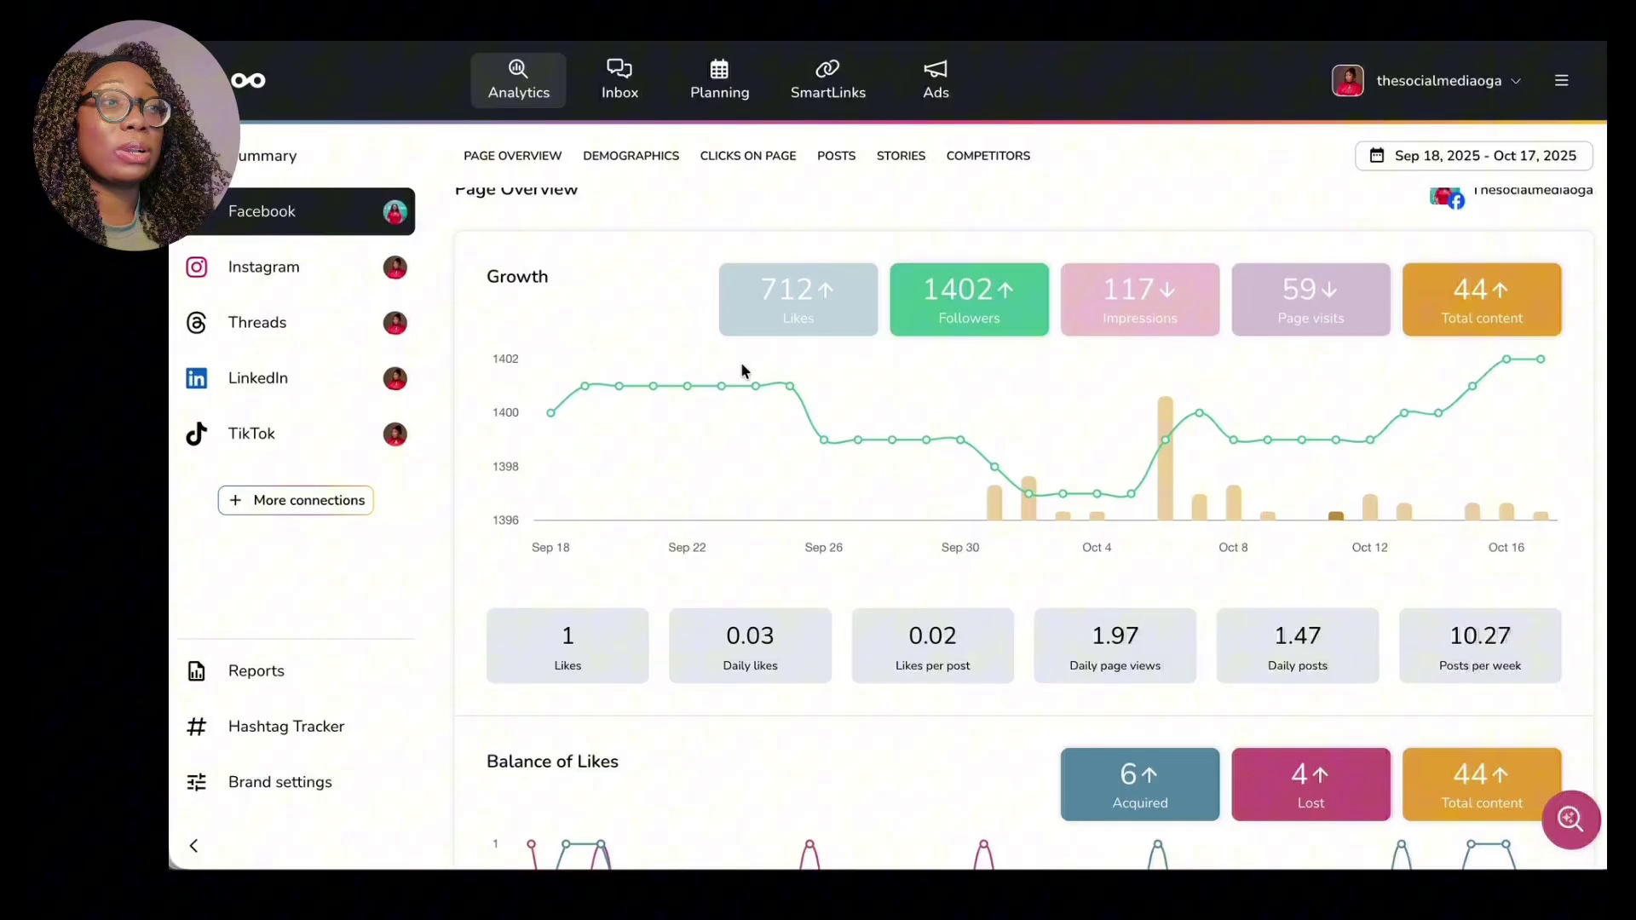
{"action": "scroll", "coordinate": [742, 365], "scroll_direction": "down", "scroll_amount": 10}
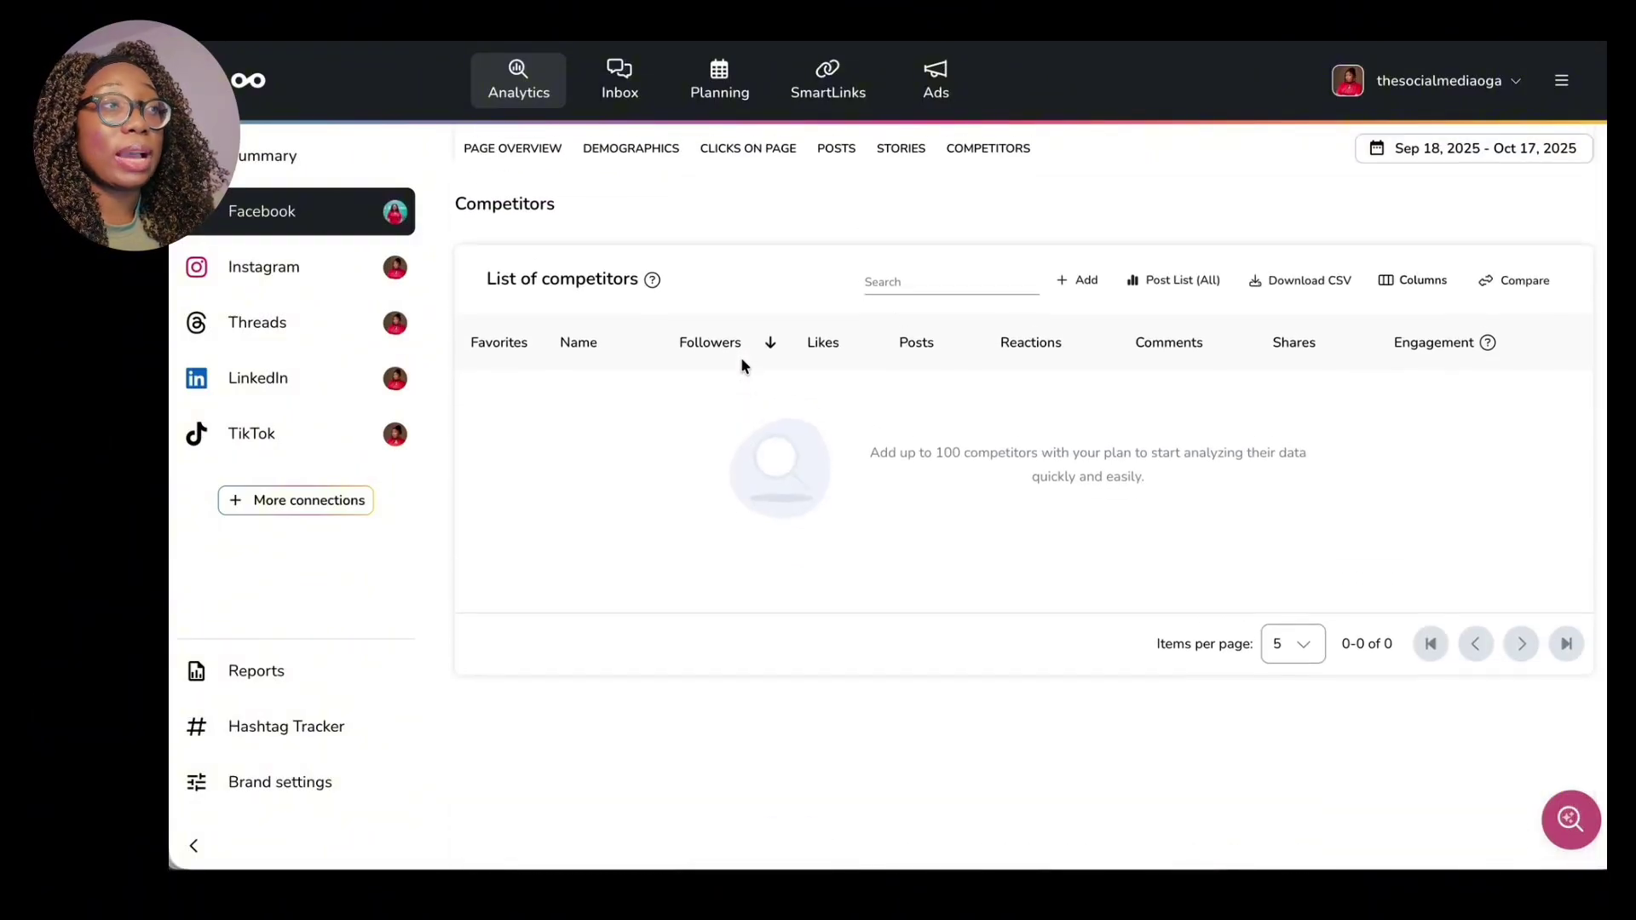
{"action": "left_click", "coordinate": [269, 279]}
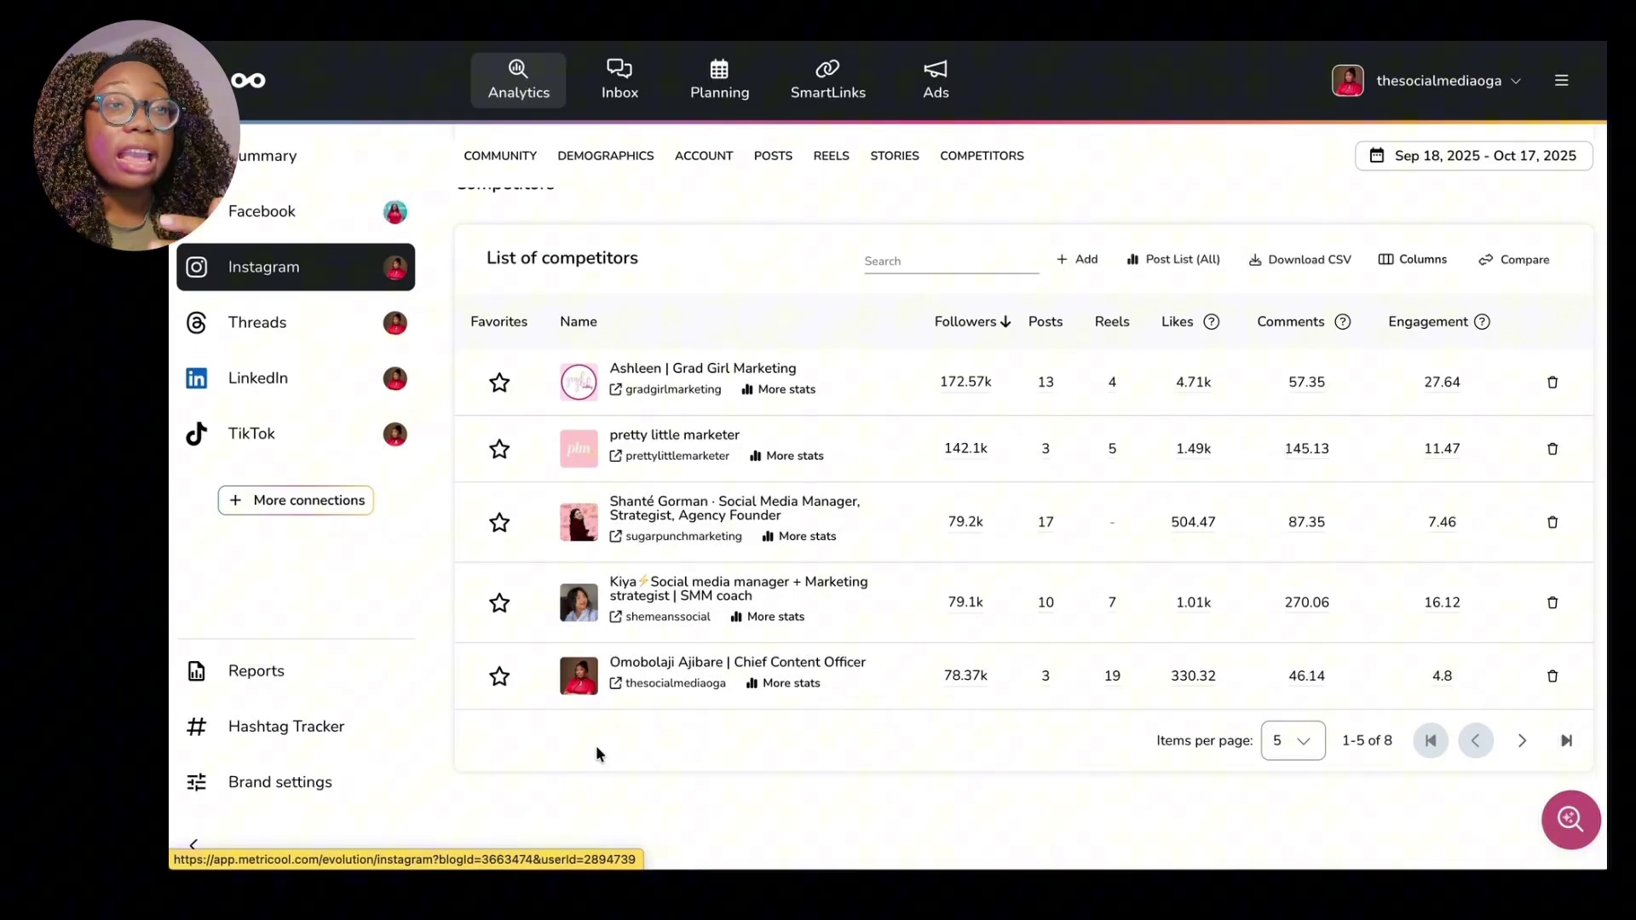
Browse the eight Instagram competitors without adding one, then return to Facebook page analytics.
{"action": "left_click", "coordinate": [910, 262]}
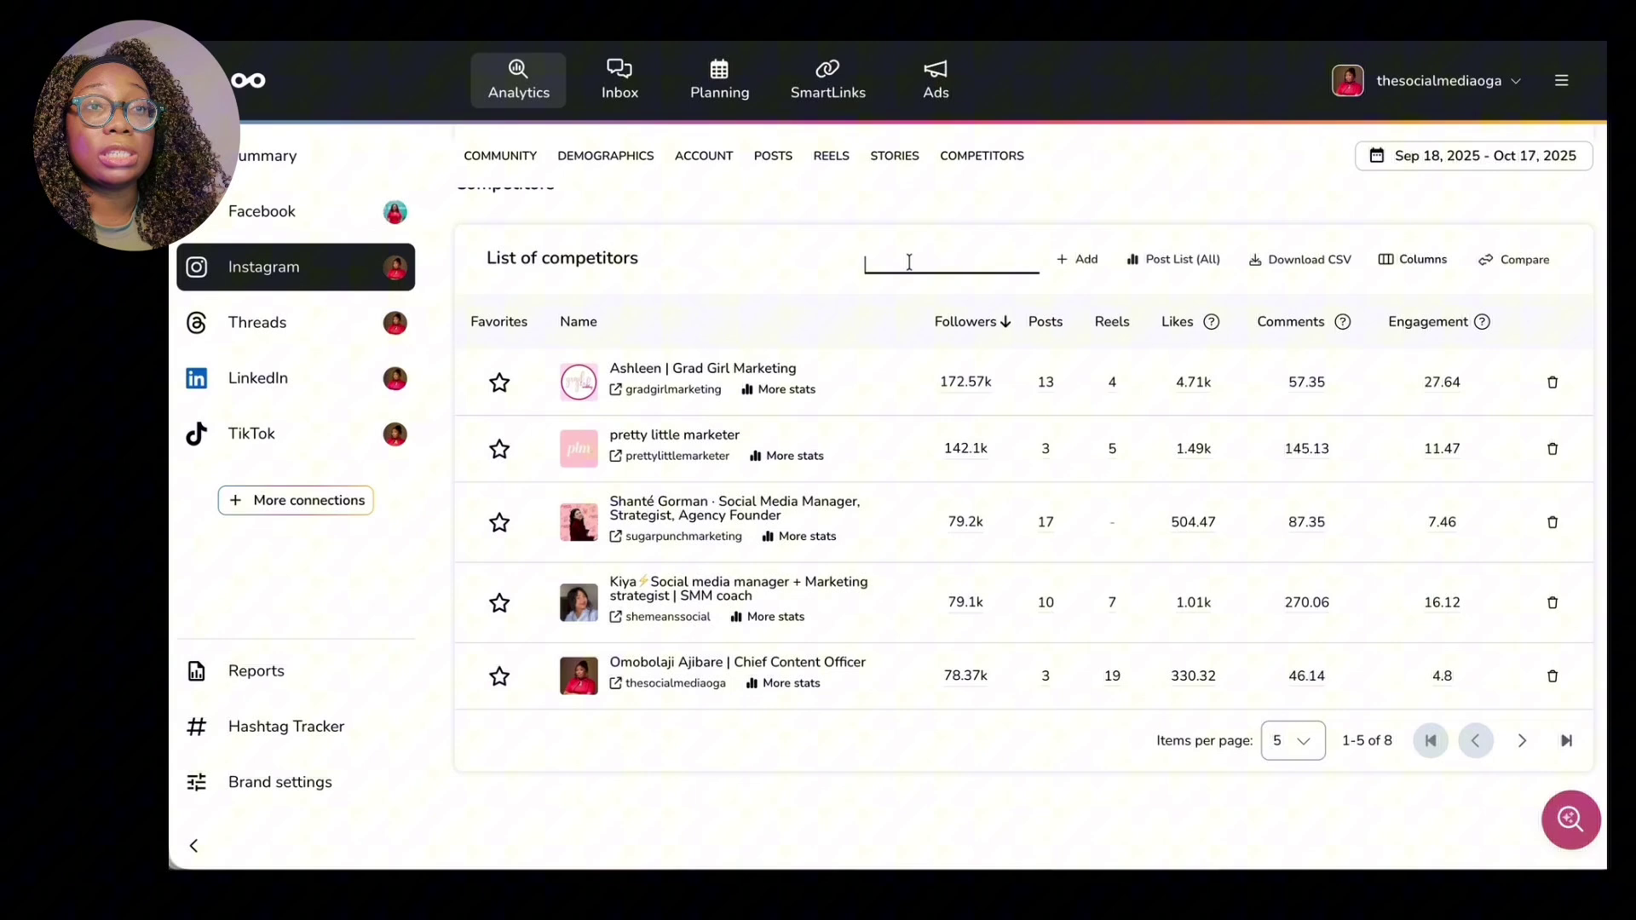
{"action": "left_click", "coordinate": [1077, 259]}
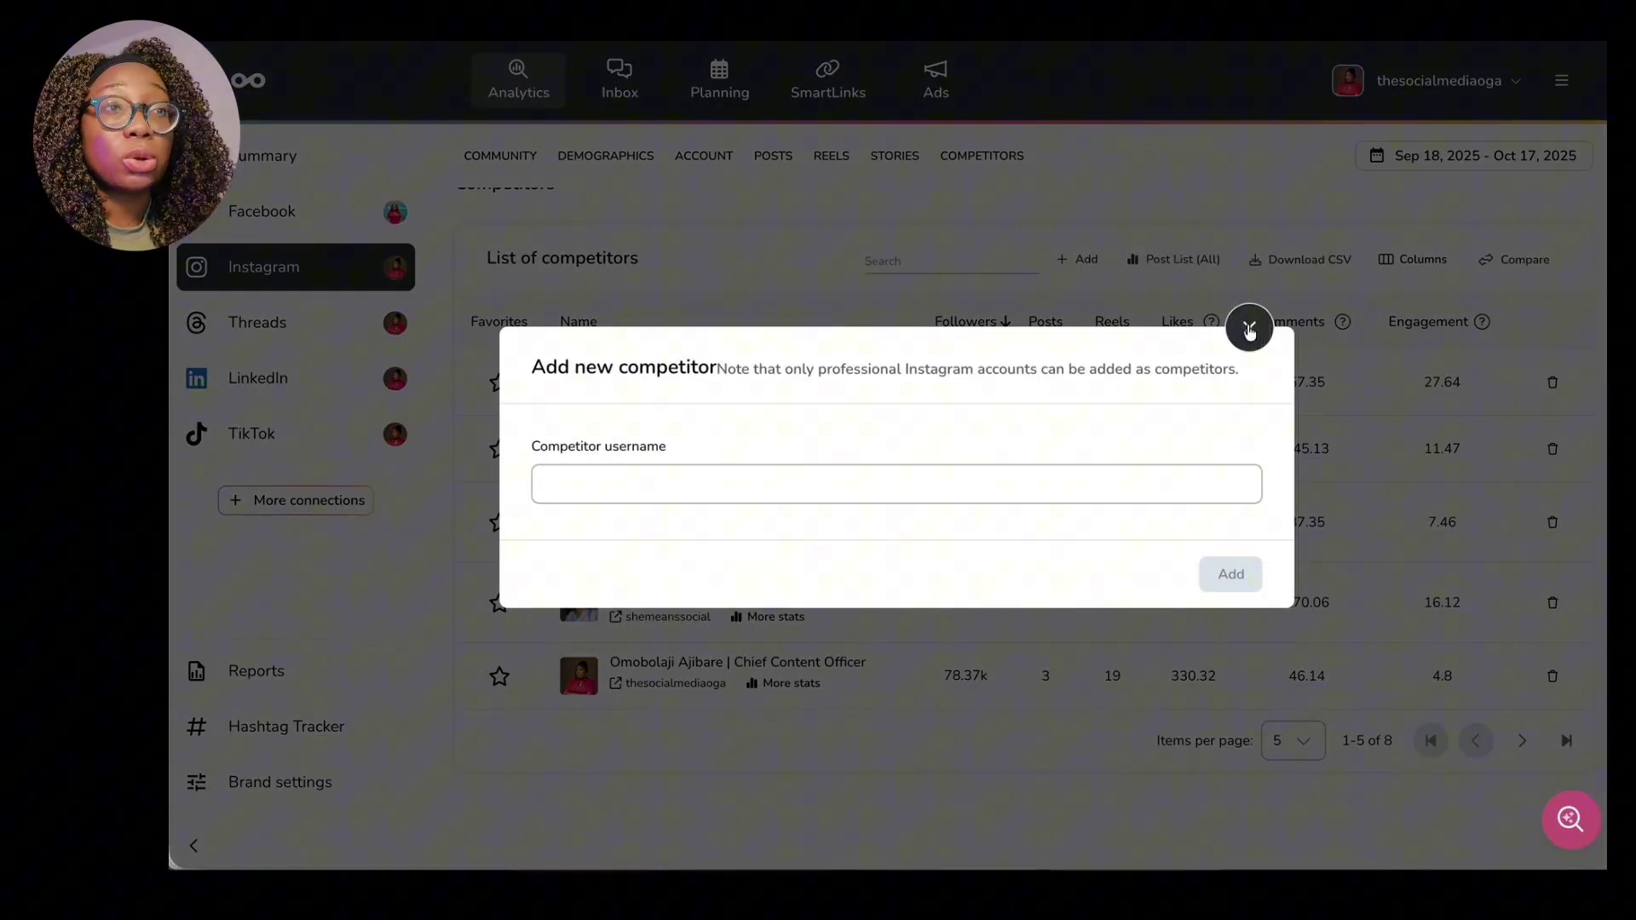
{"action": "key", "text": "Escape"}
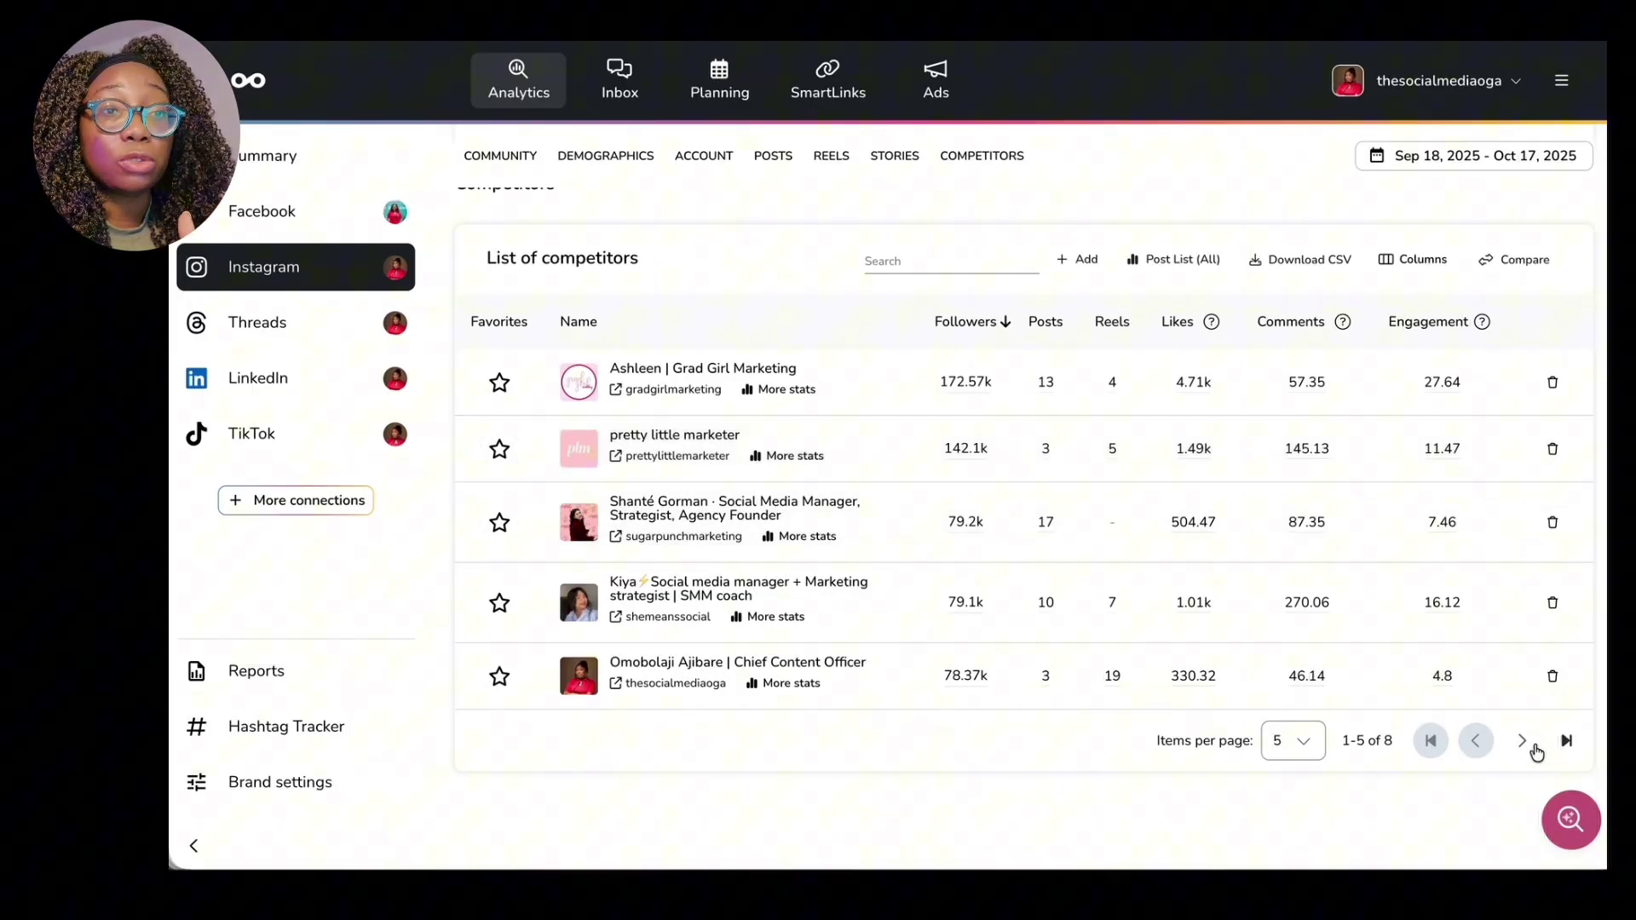
{"action": "left_click", "coordinate": [1522, 741]}
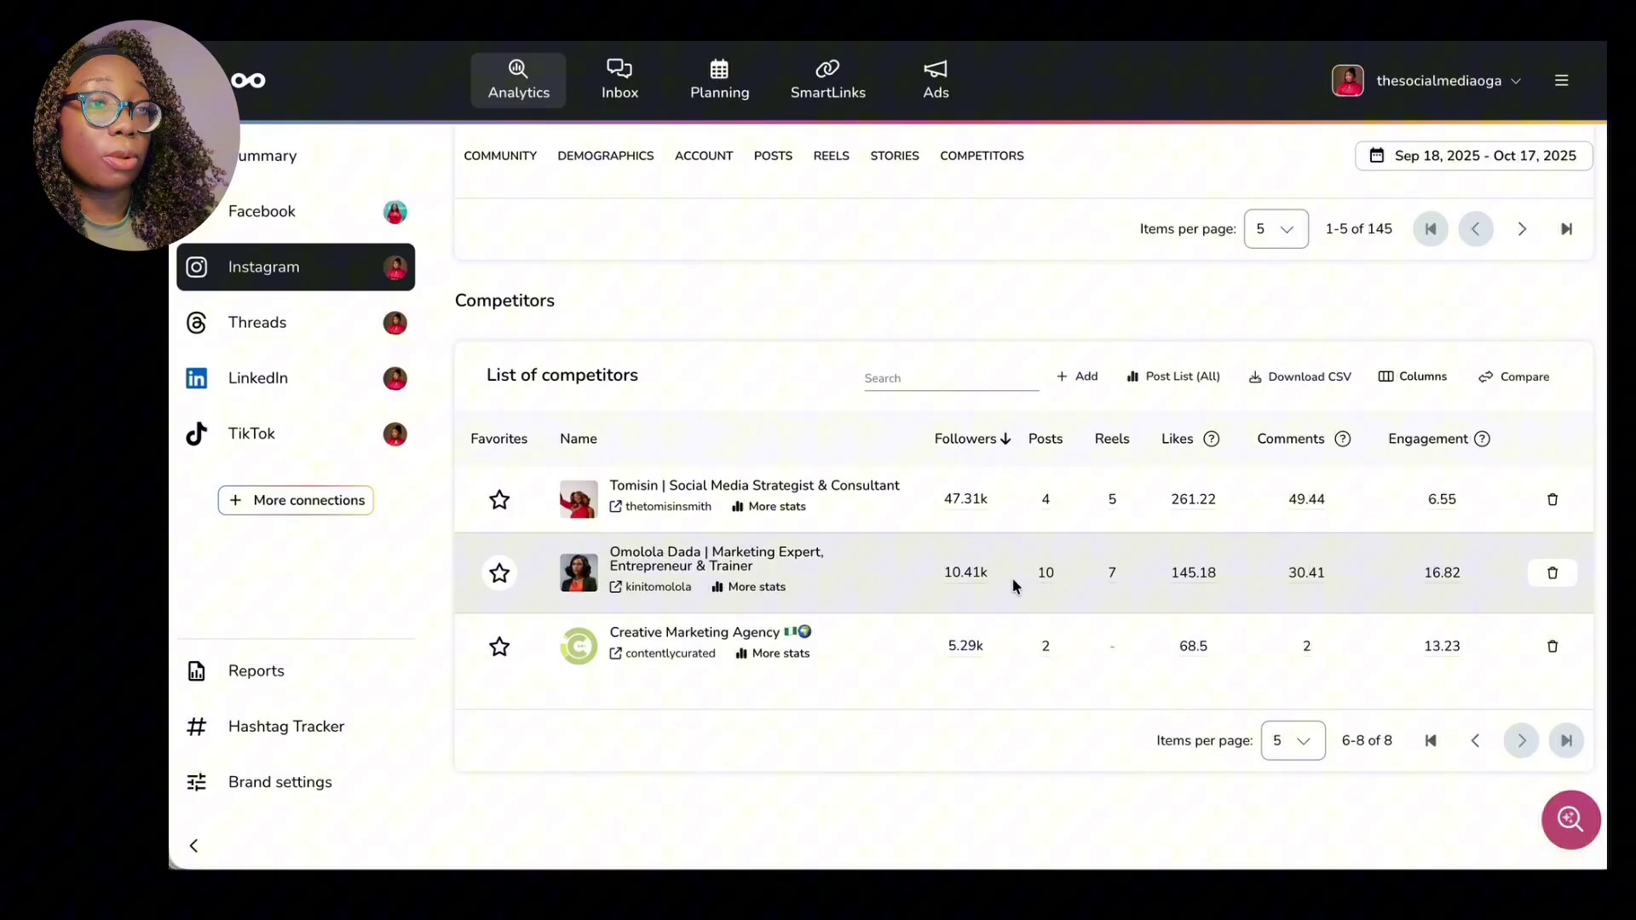
{"action": "left_click", "coordinate": [1477, 741]}
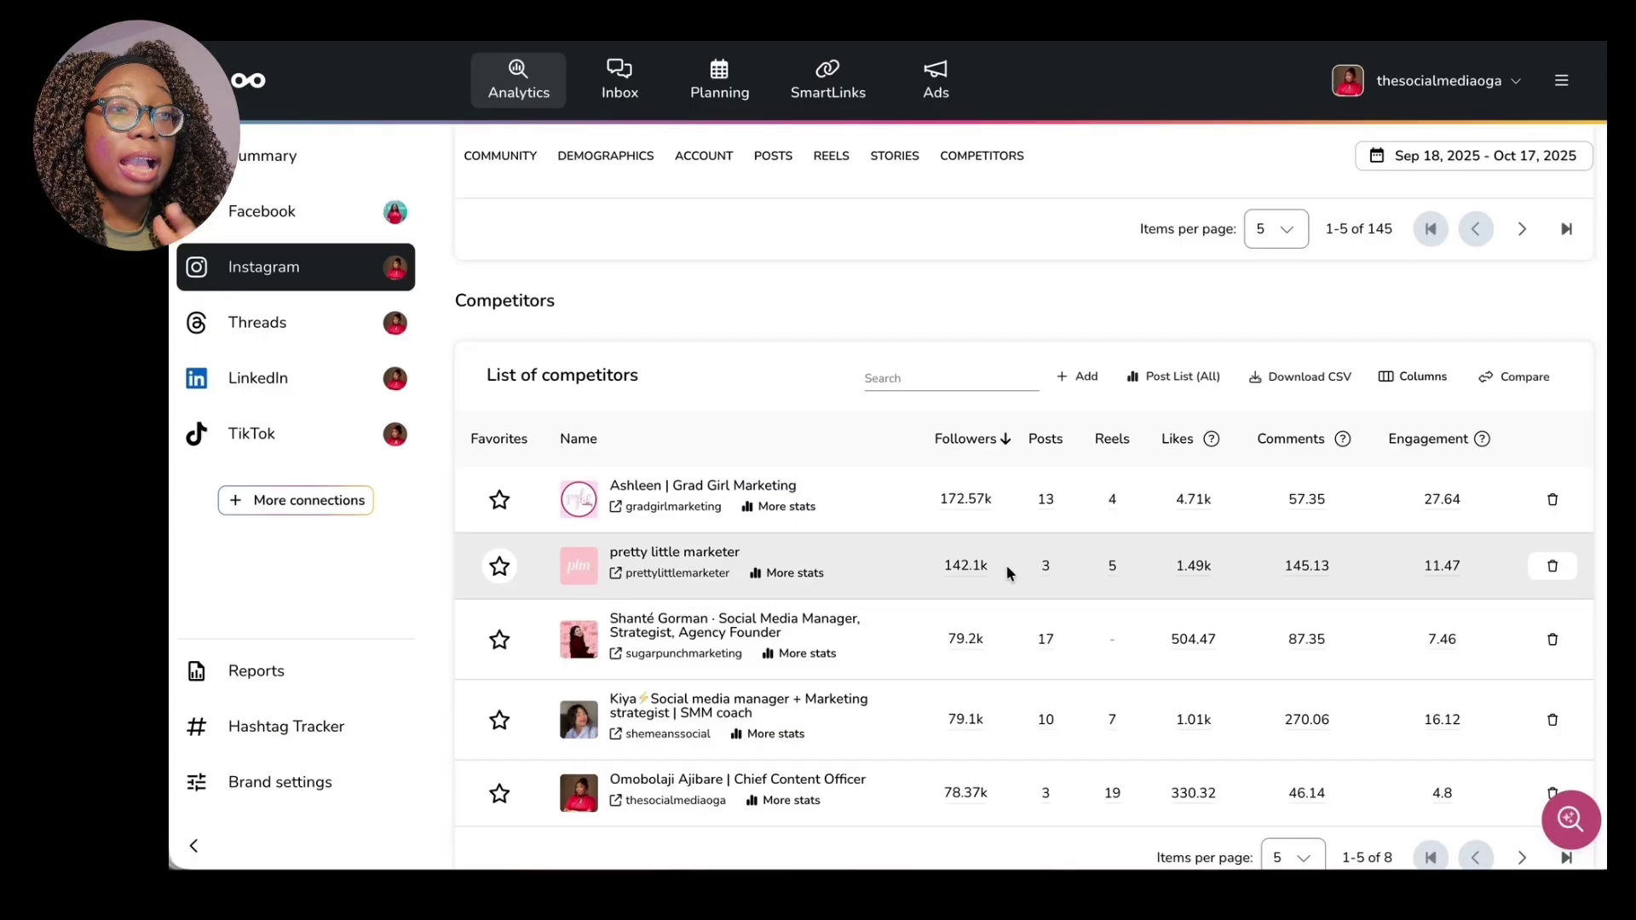
{"action": "scroll", "coordinate": [1008, 565], "scroll_direction": "down", "scroll_amount": 1}
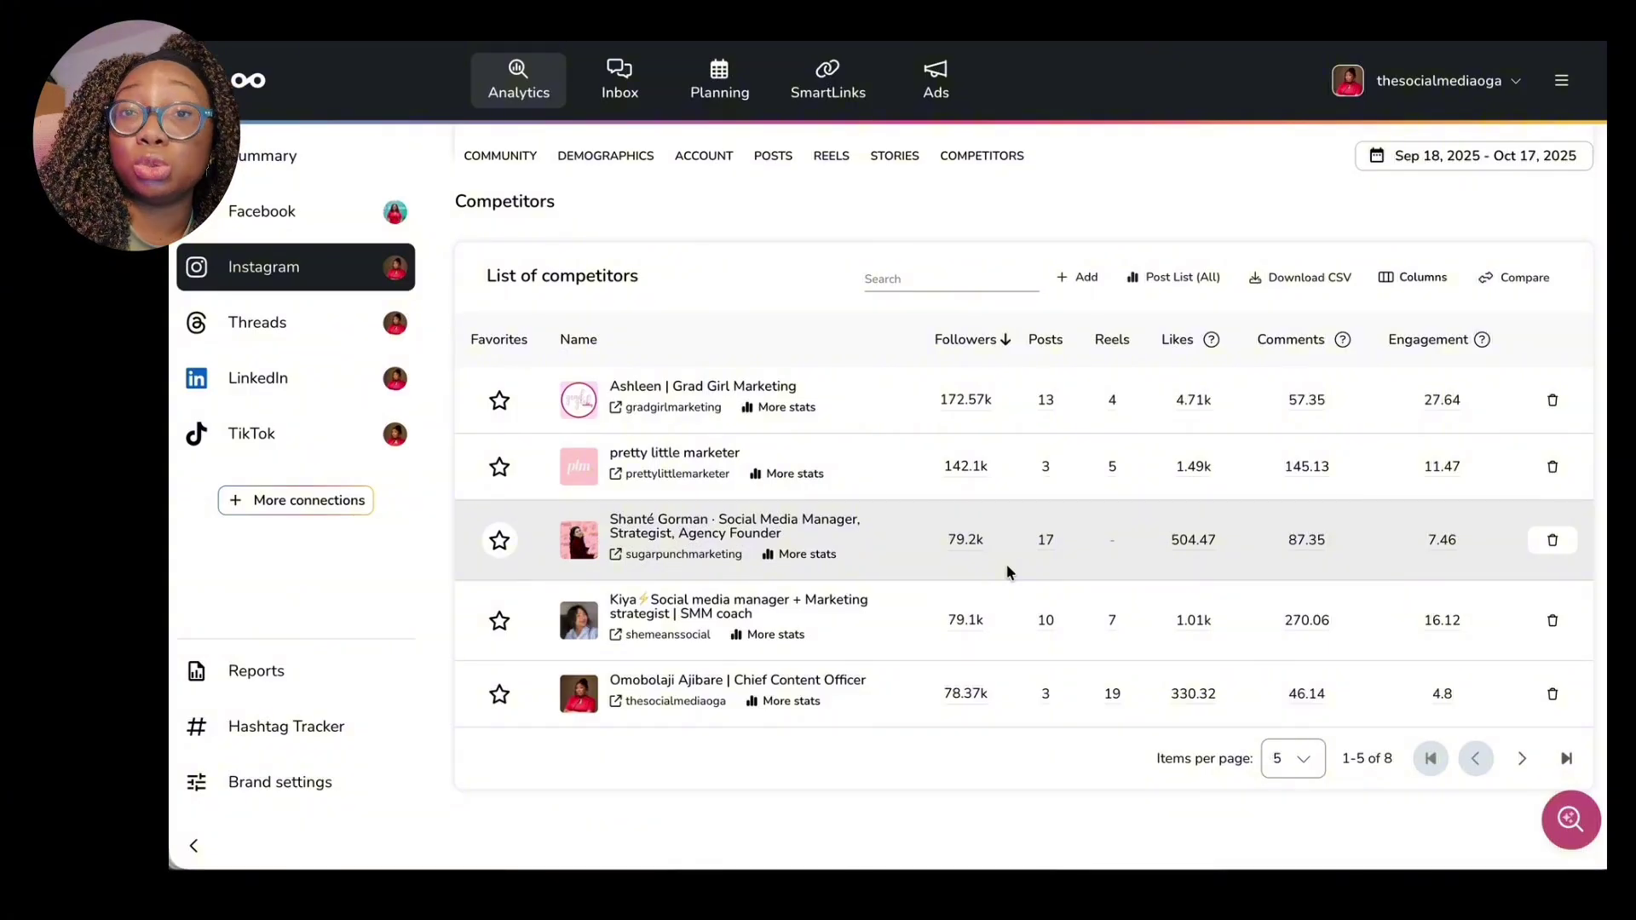
{"action": "left_click", "coordinate": [261, 211]}
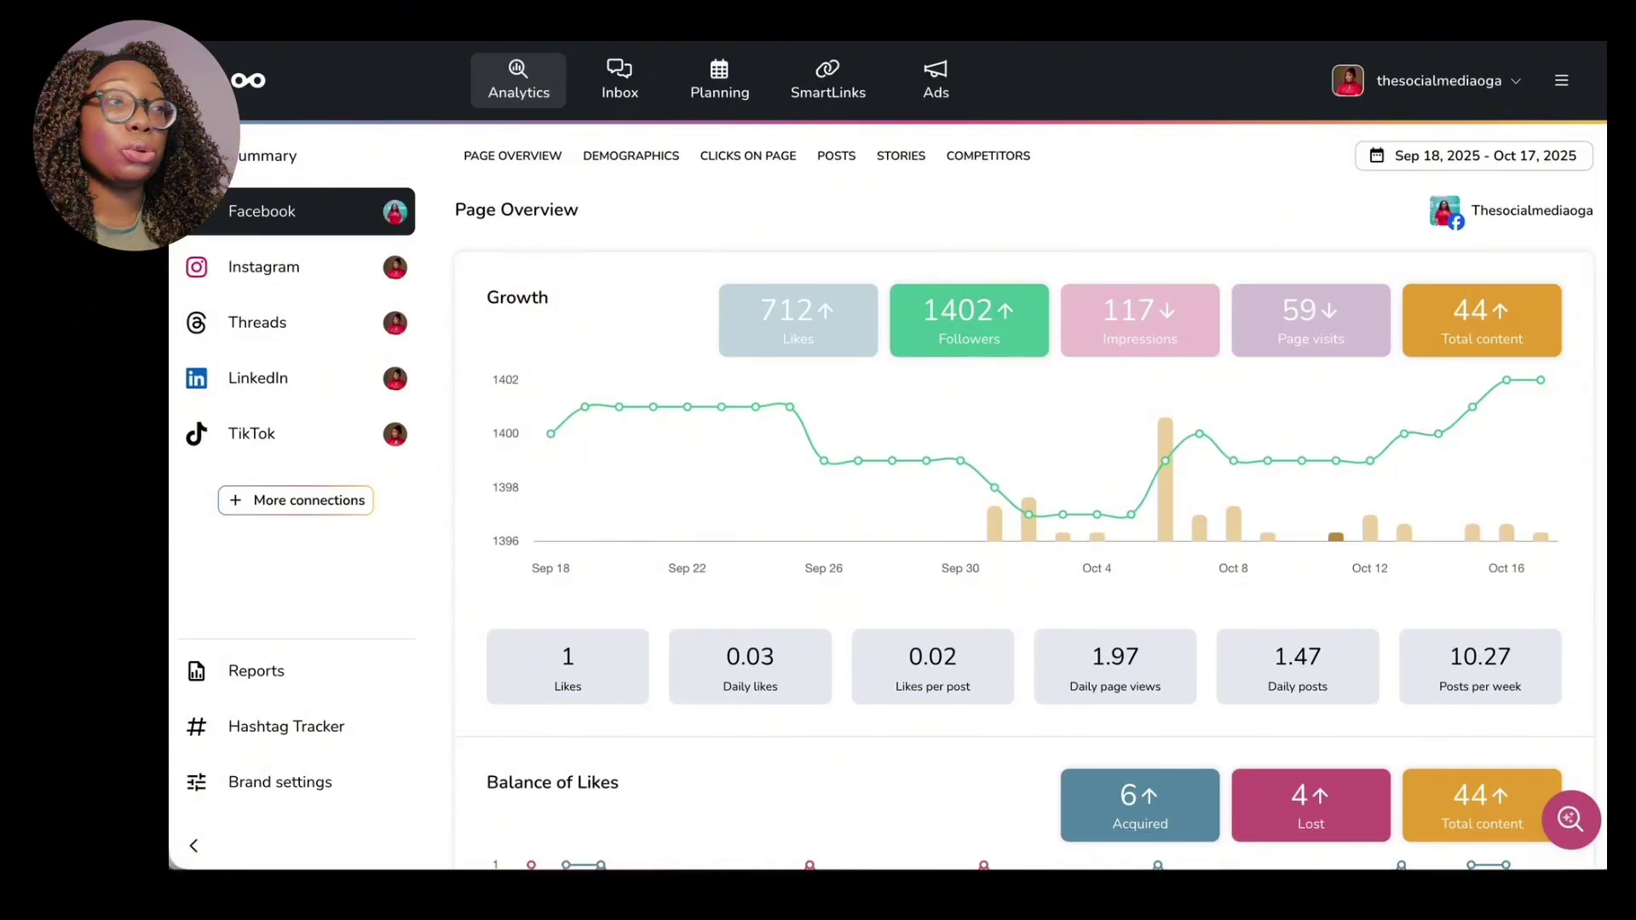
Scroll through the Instagram community analytics and jump to the POSTS list of posts.
{"action": "left_click", "coordinate": [357, 268]}
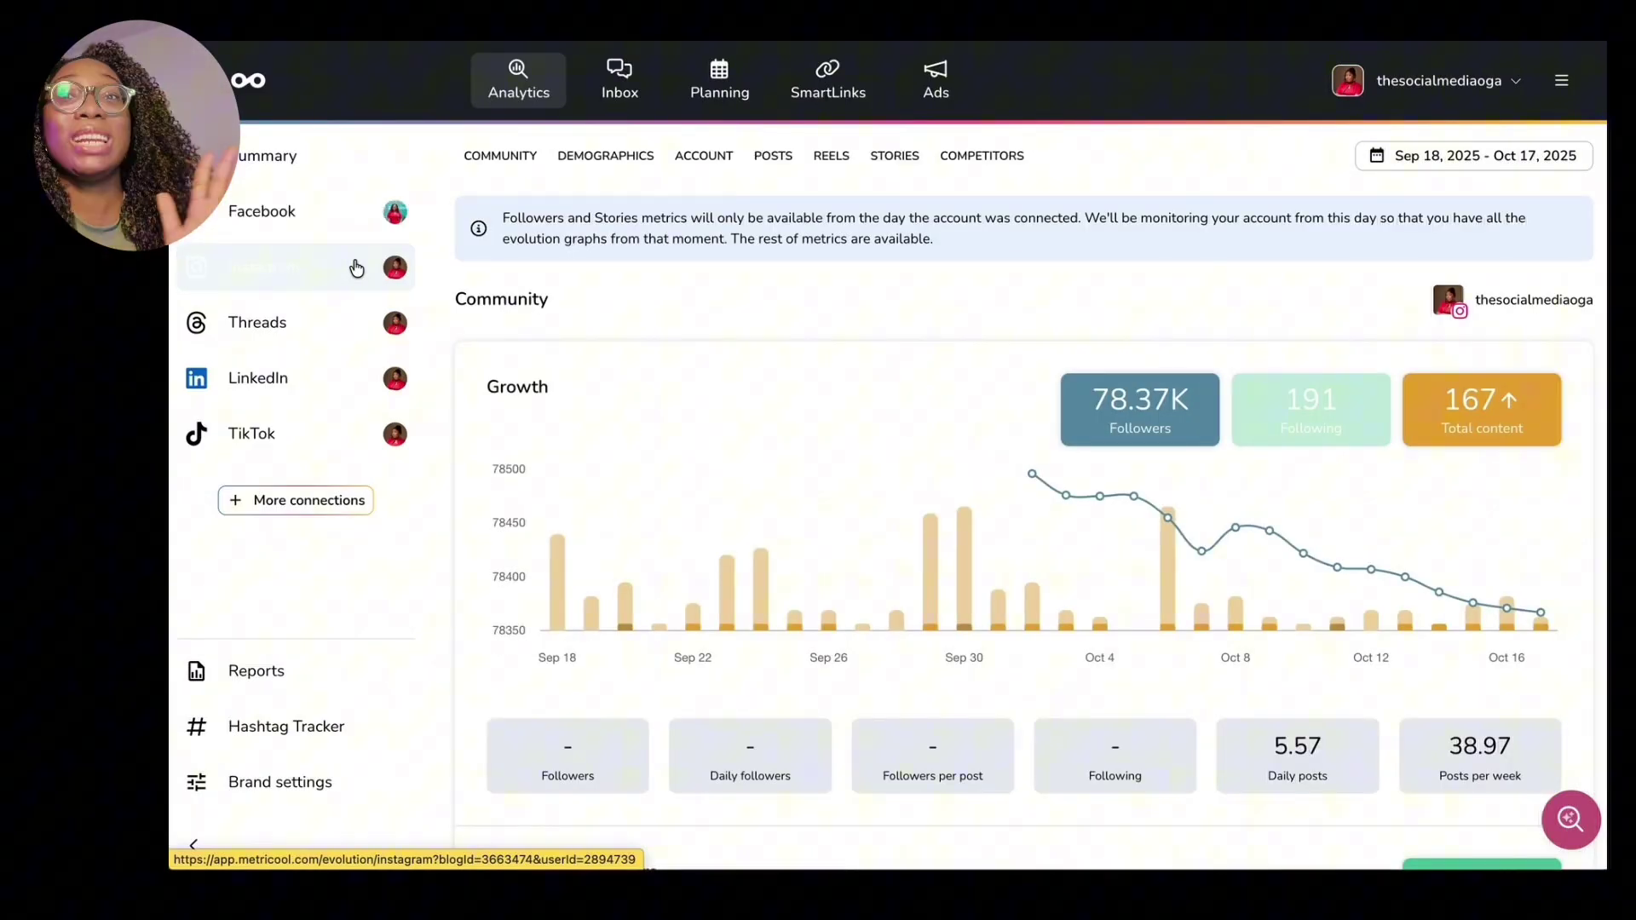
{"action": "scroll", "coordinate": [713, 444], "scroll_direction": "down", "scroll_amount": 3}
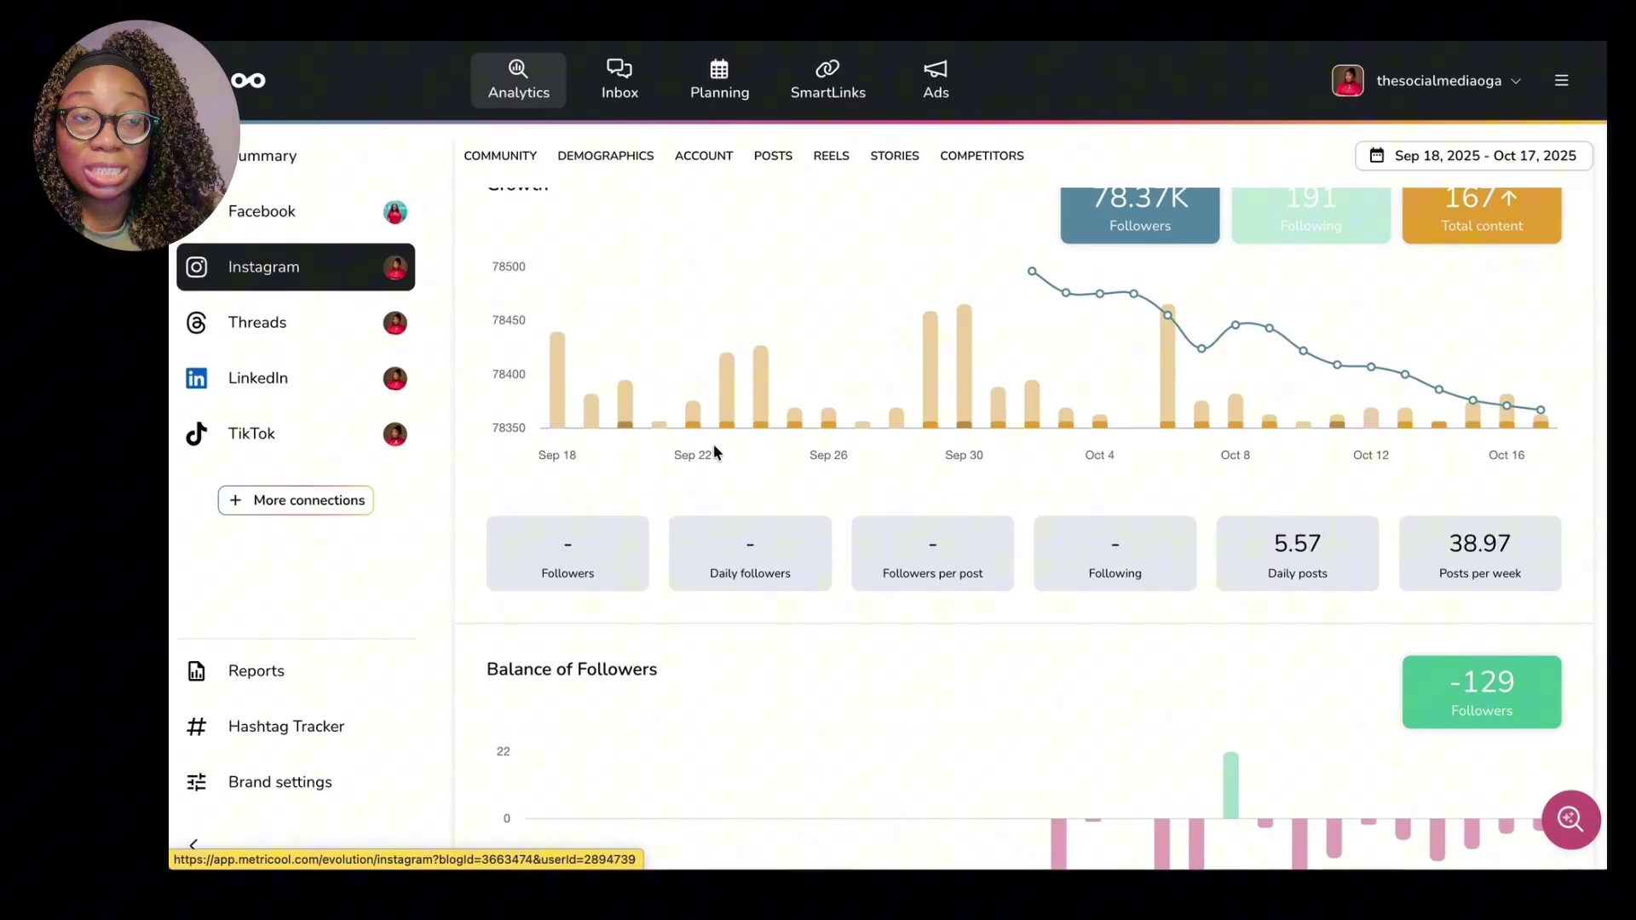
{"action": "scroll", "coordinate": [713, 446], "scroll_direction": "down", "scroll_amount": 20}
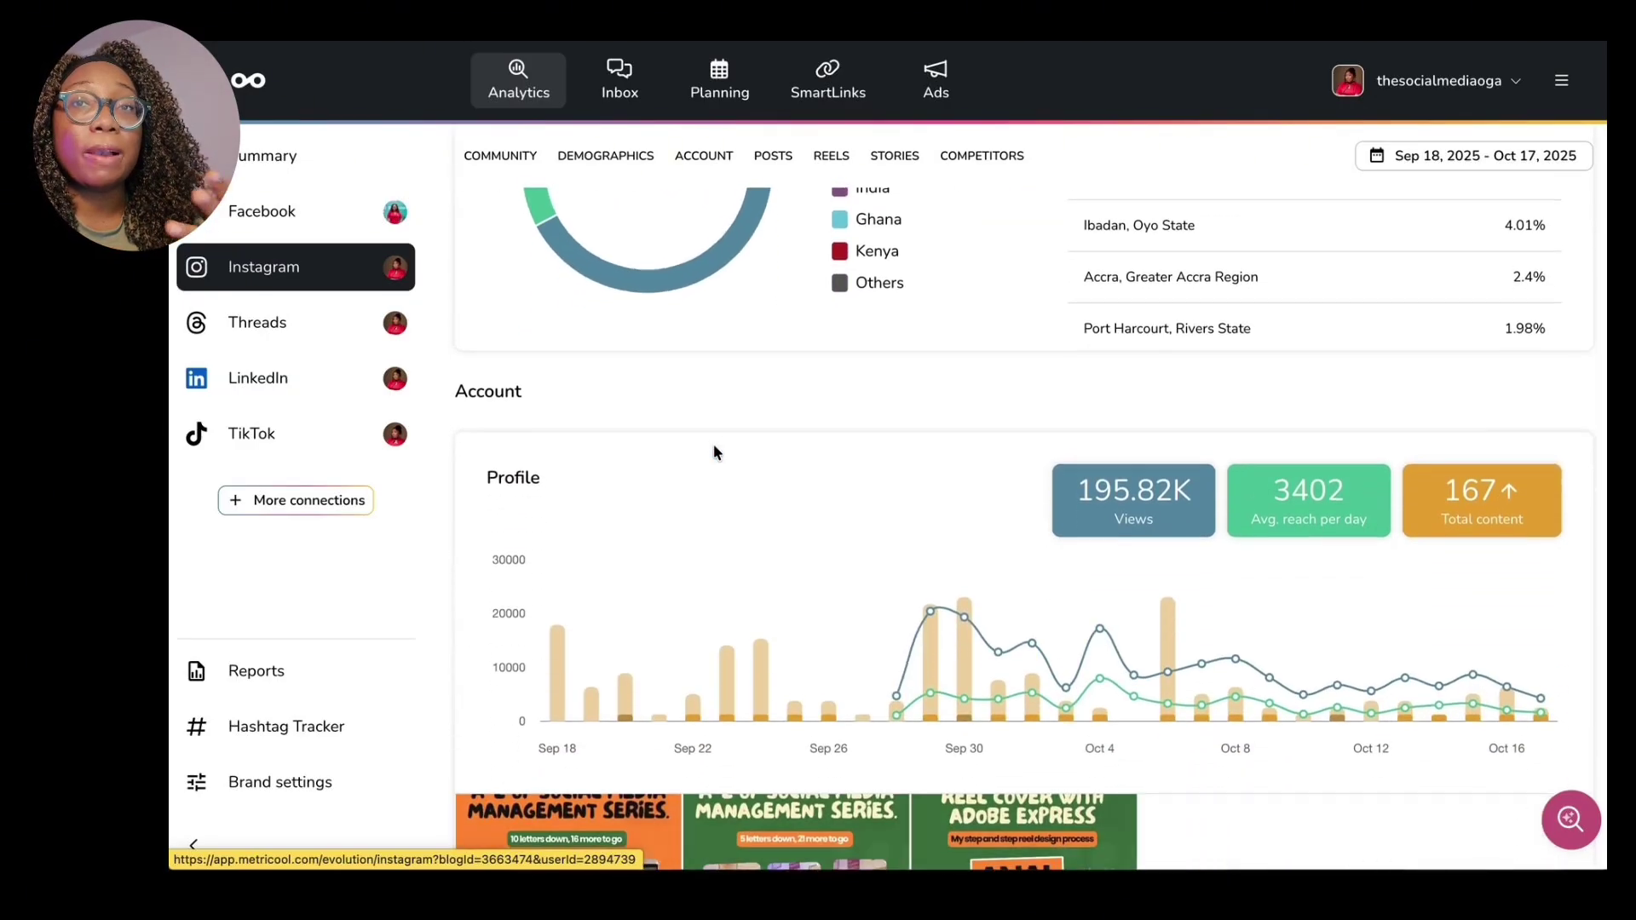
{"action": "scroll", "coordinate": [714, 446], "scroll_direction": "down", "scroll_amount": 20}
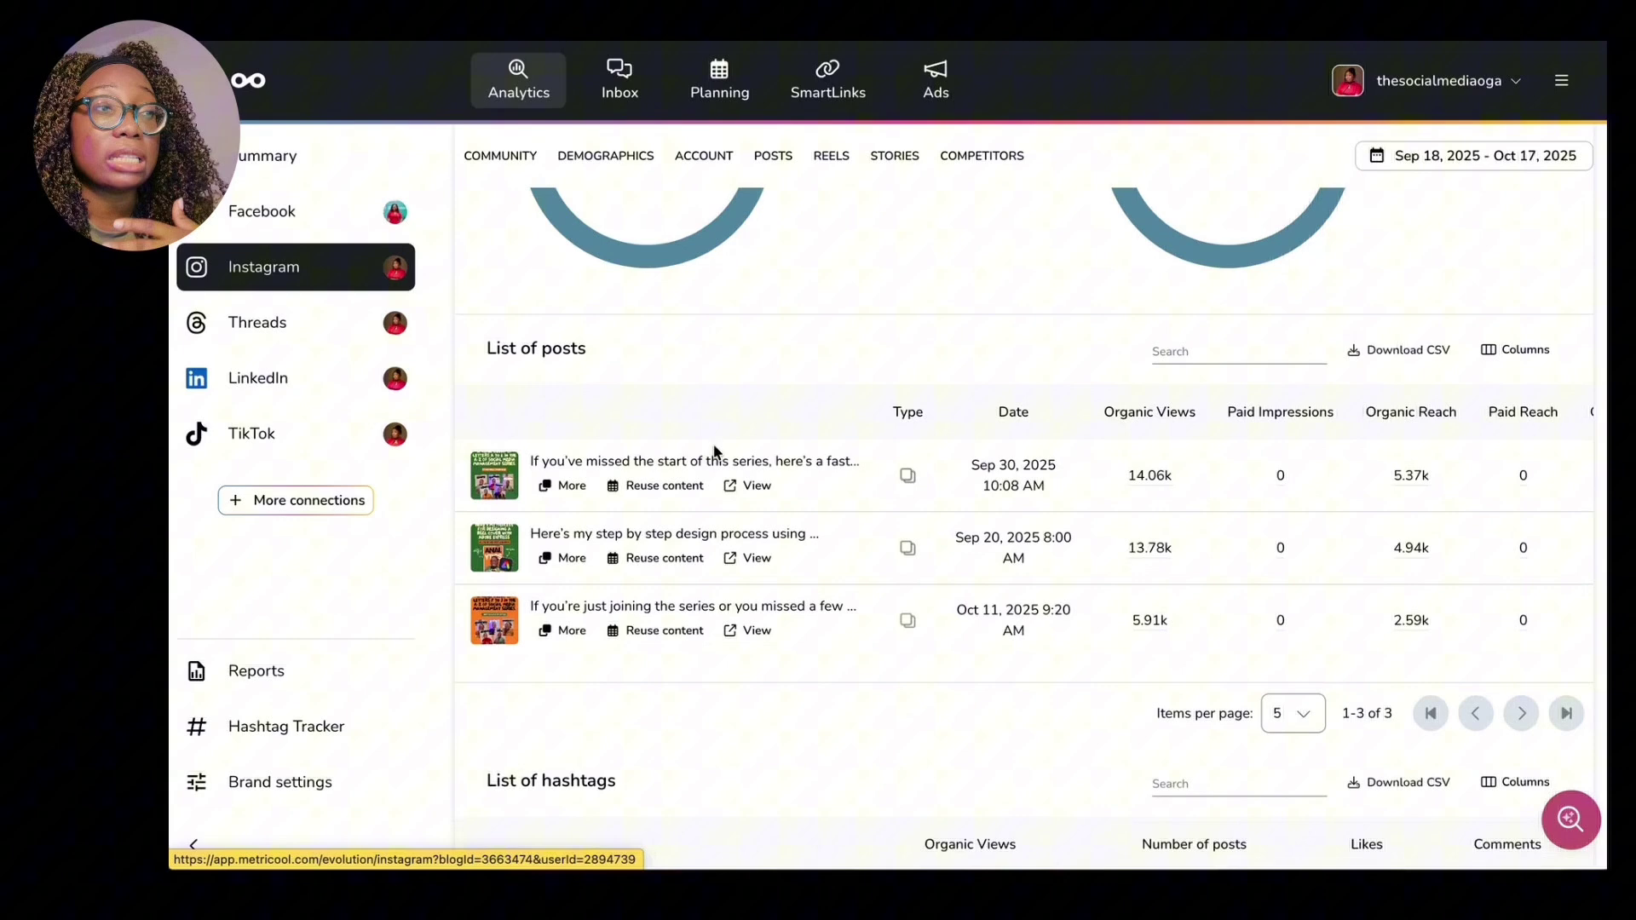
{"action": "scroll", "coordinate": [714, 452], "scroll_direction": "down", "scroll_amount": 12}
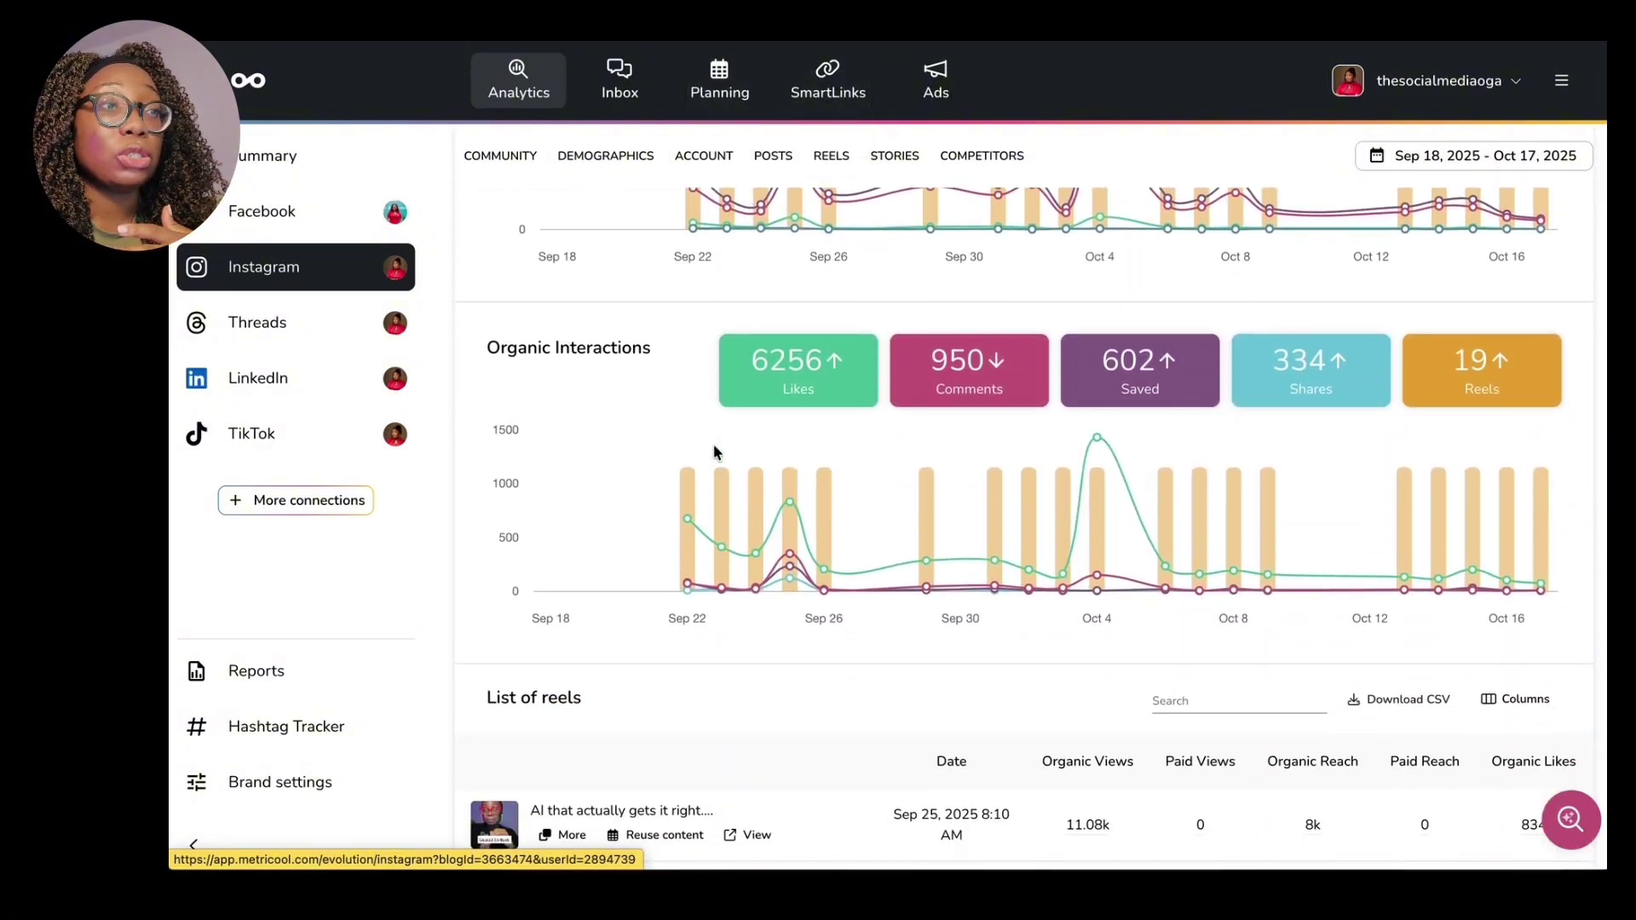
{"action": "scroll", "coordinate": [715, 452], "scroll_direction": "down", "scroll_amount": 1}
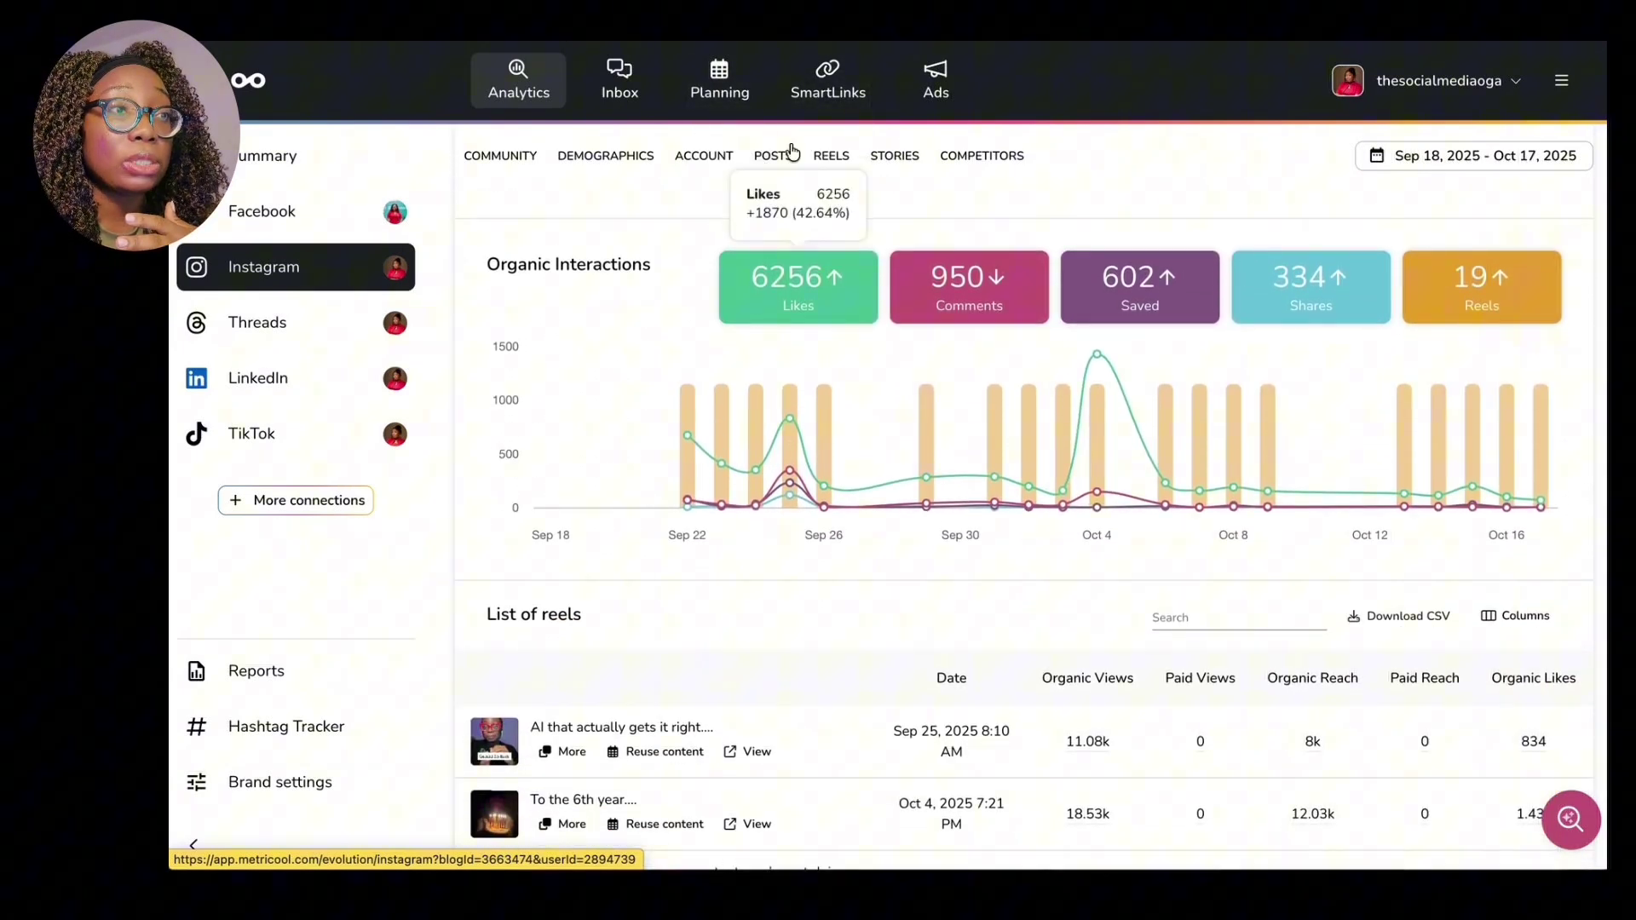
{"action": "left_click", "coordinate": [791, 155]}
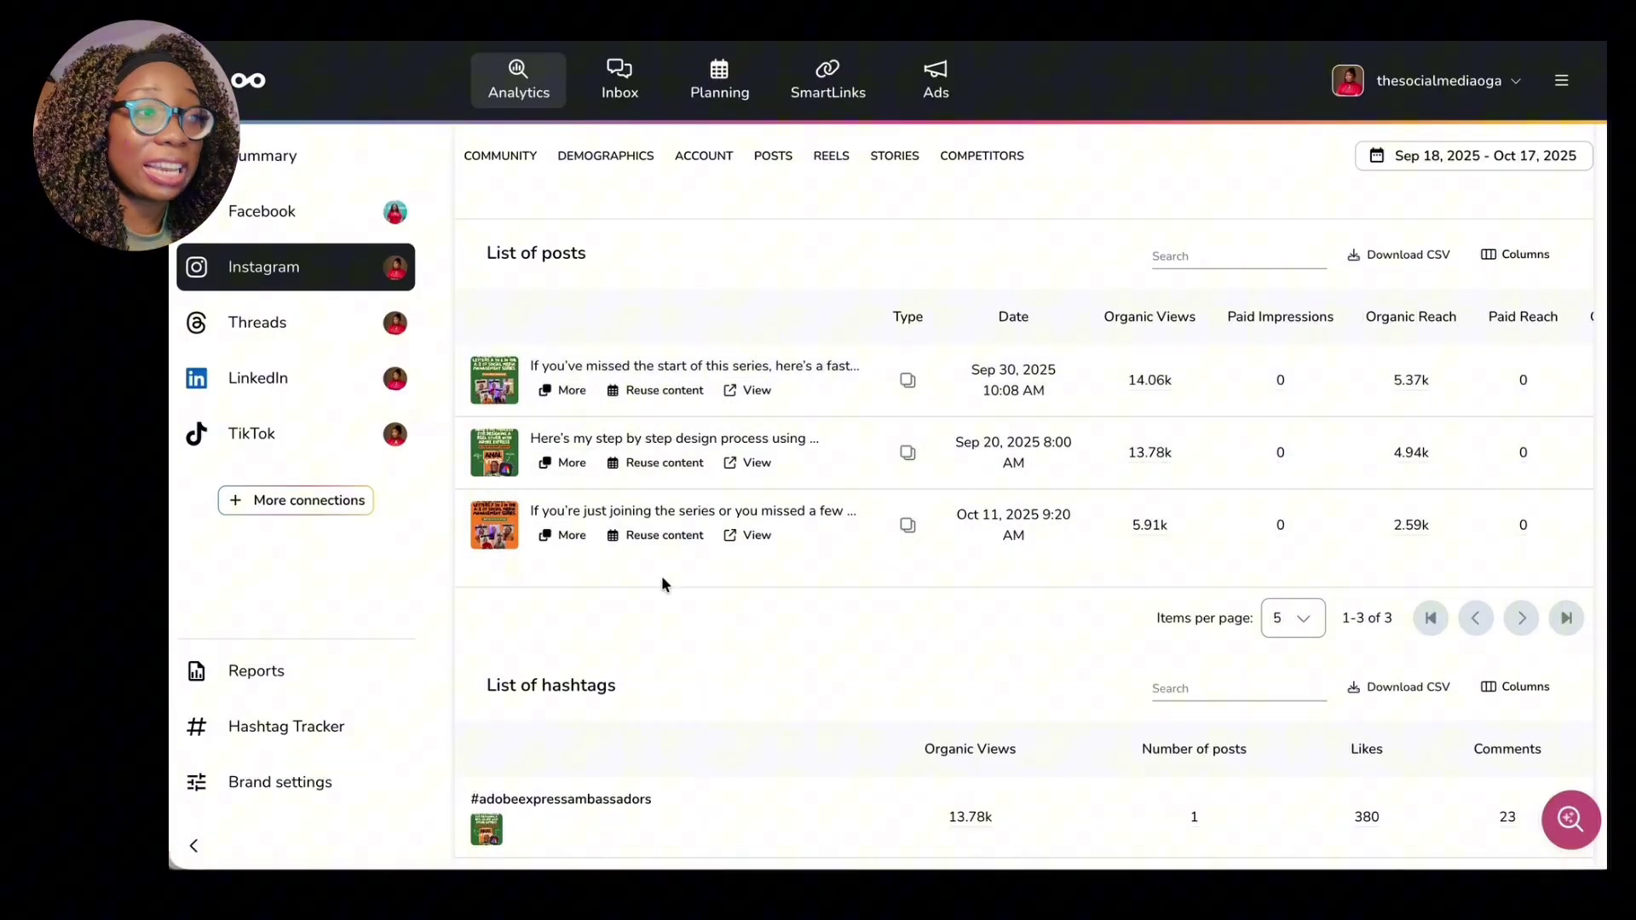
{"action": "scroll", "coordinate": [662, 580], "scroll_direction": "down", "scroll_amount": 15}
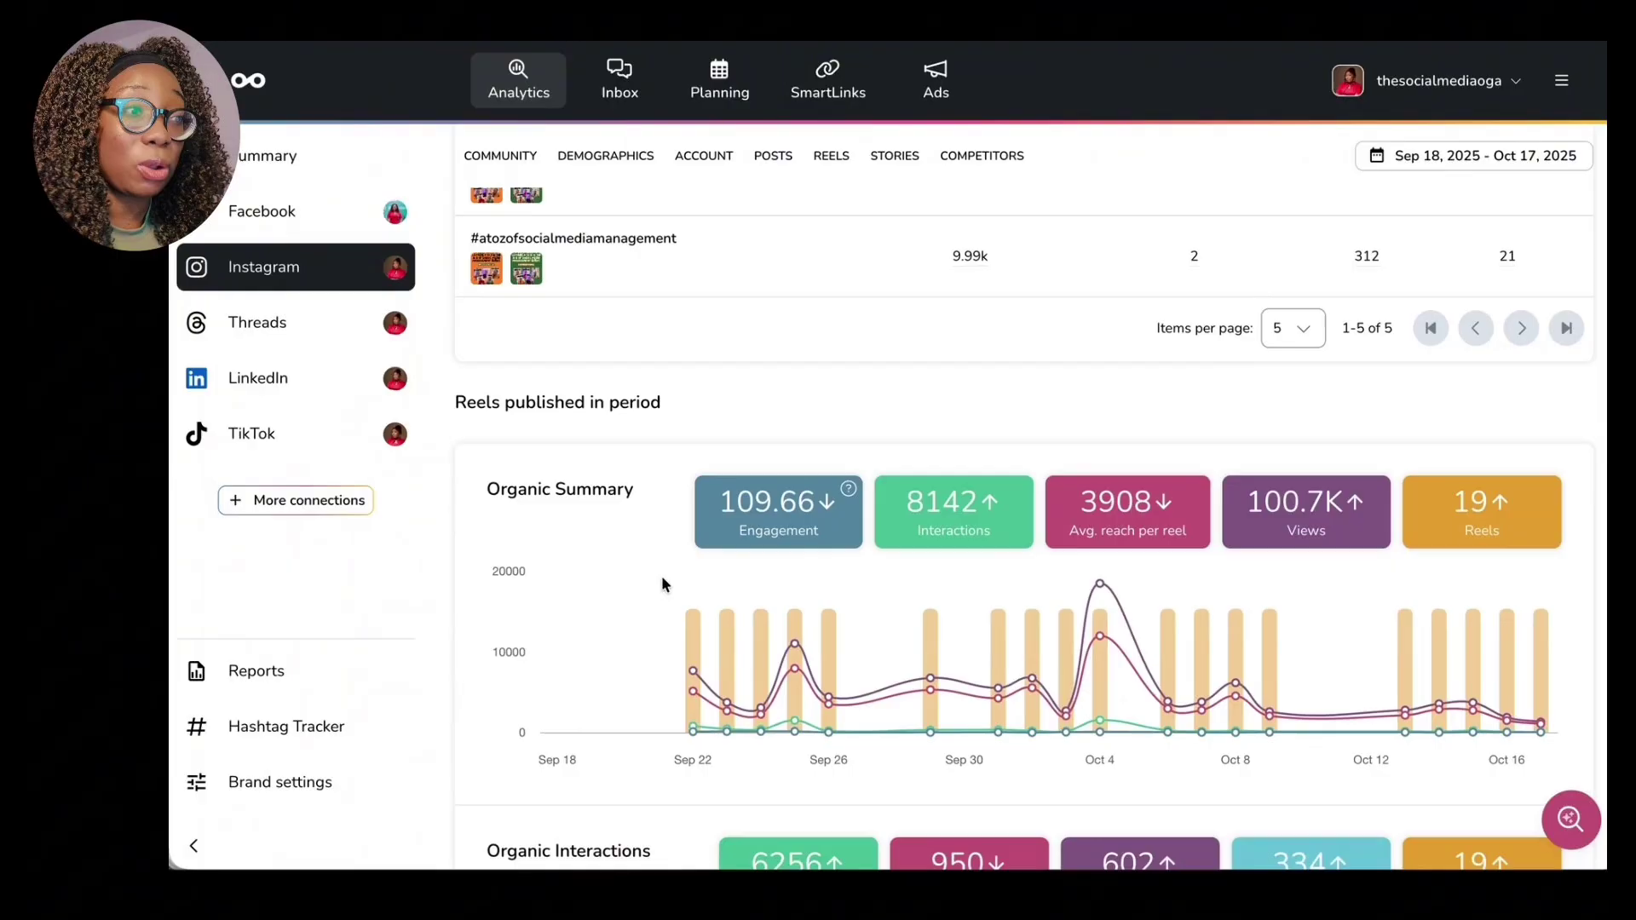
{"action": "scroll", "coordinate": [662, 579], "scroll_direction": "up", "scroll_amount": 14}
Open the third post, 'Quick Recap of Letters F to J', on Instagram.
{"action": "left_click", "coordinate": [742, 437]}
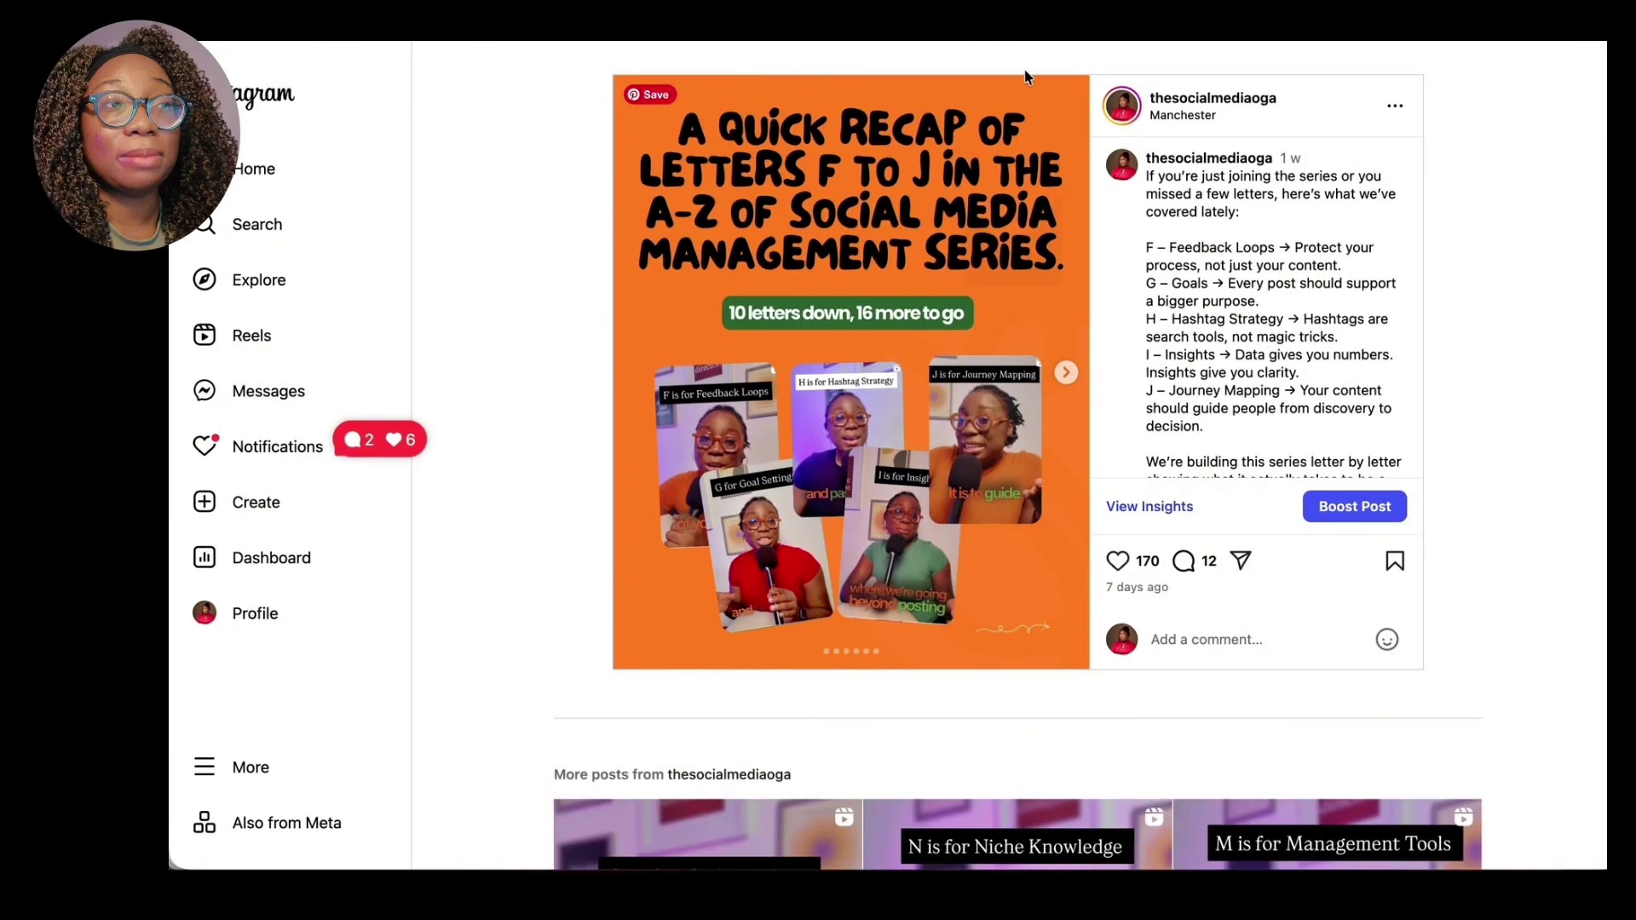
{"action": "scroll", "coordinate": [1167, 260], "scroll_direction": "down", "scroll_amount": 1}
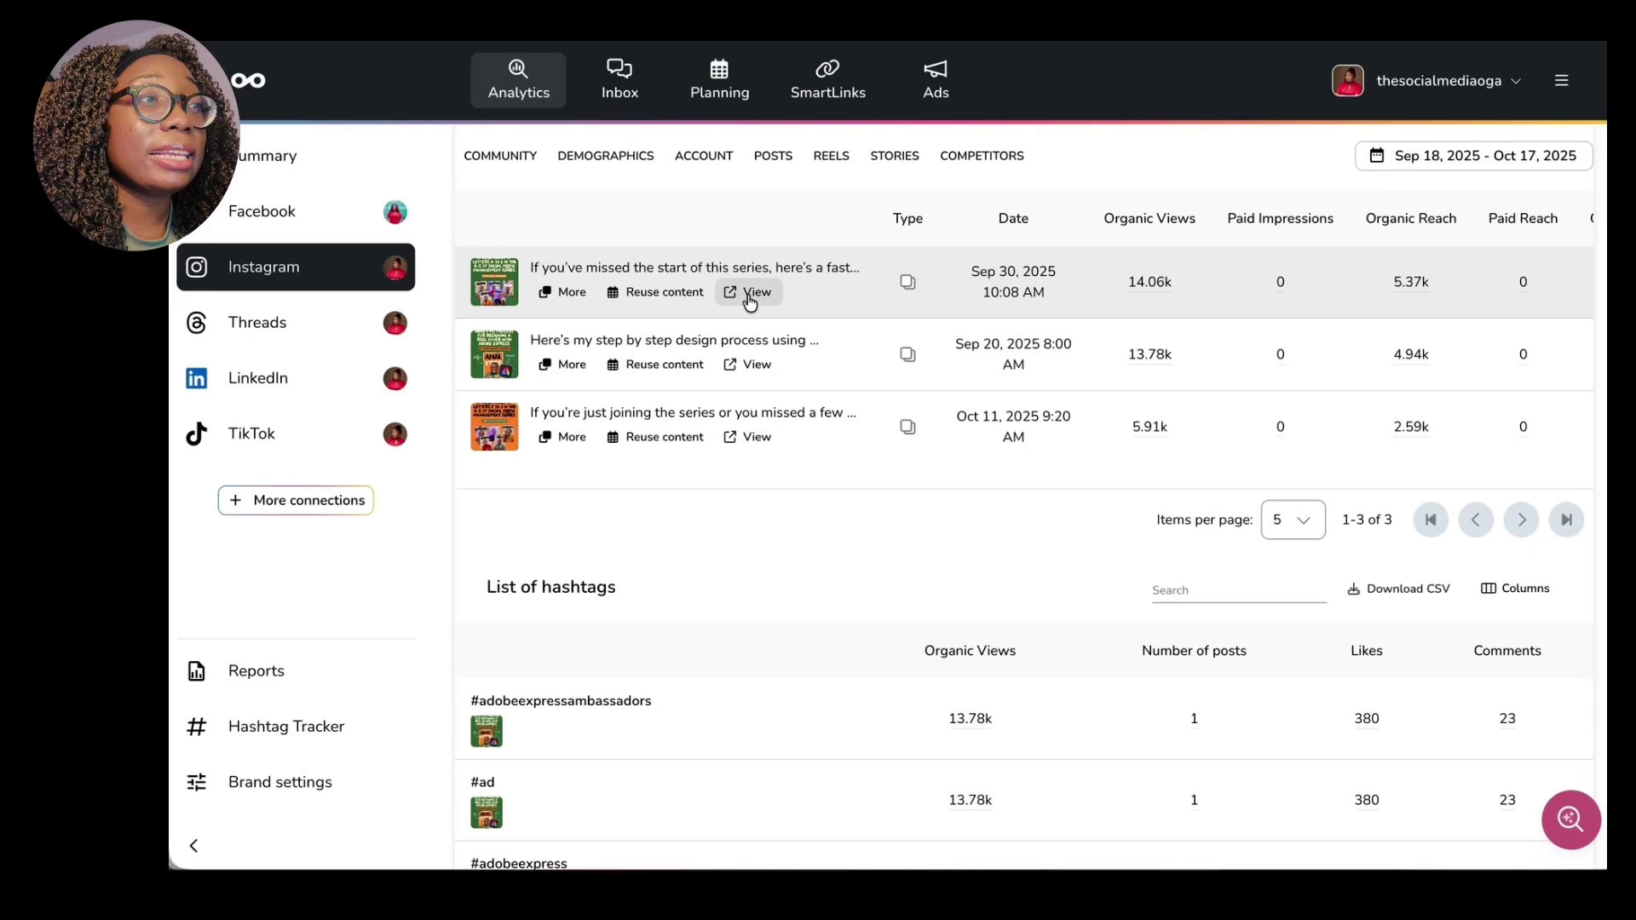
Open the top Instagram post, then scroll back to the list of reels.
{"action": "left_click", "coordinate": [748, 295]}
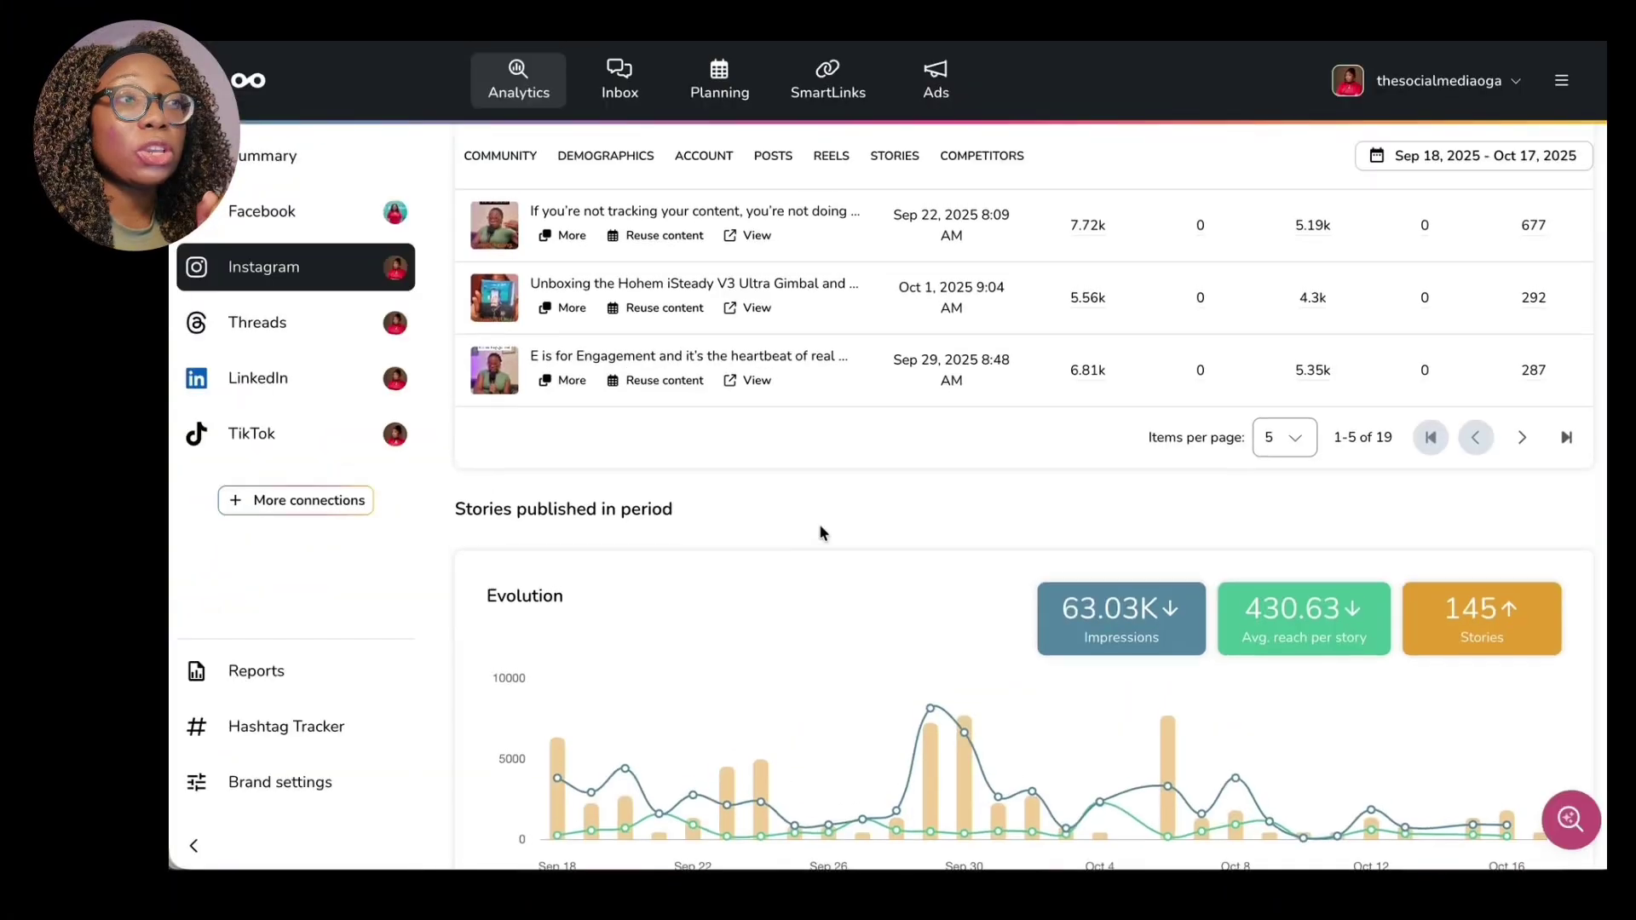
{"action": "scroll", "coordinate": [820, 533], "scroll_direction": "up", "scroll_amount": 3}
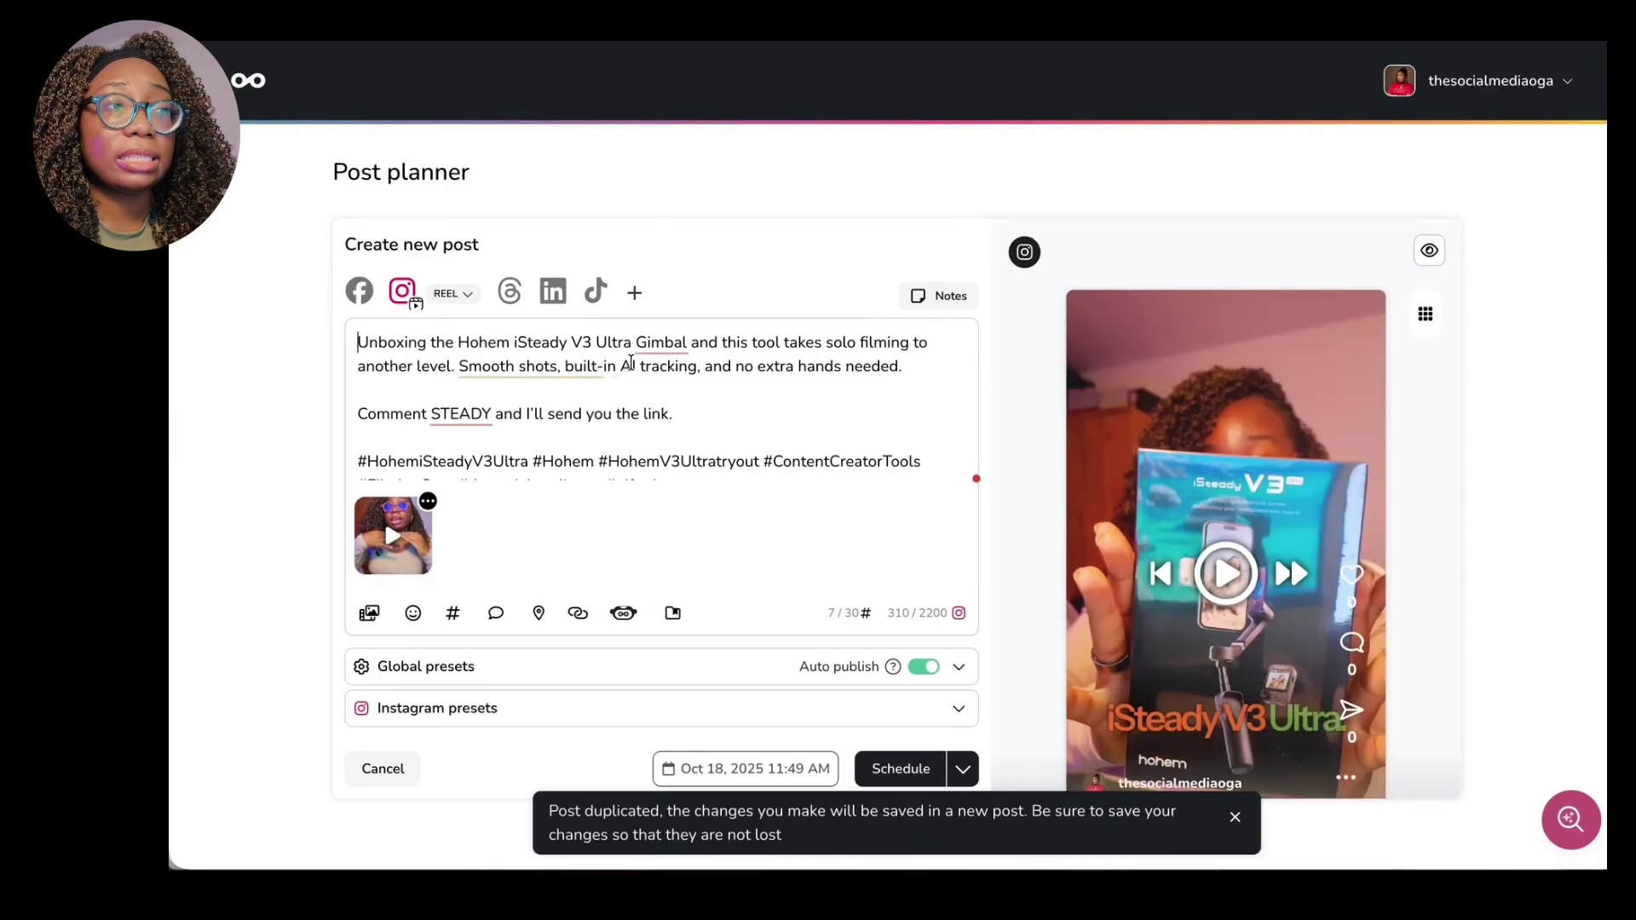
Make the Hohem reel LinkedIn-only, delete its Comment STEADY line, and open its video for editing.
{"action": "left_click", "coordinate": [552, 293]}
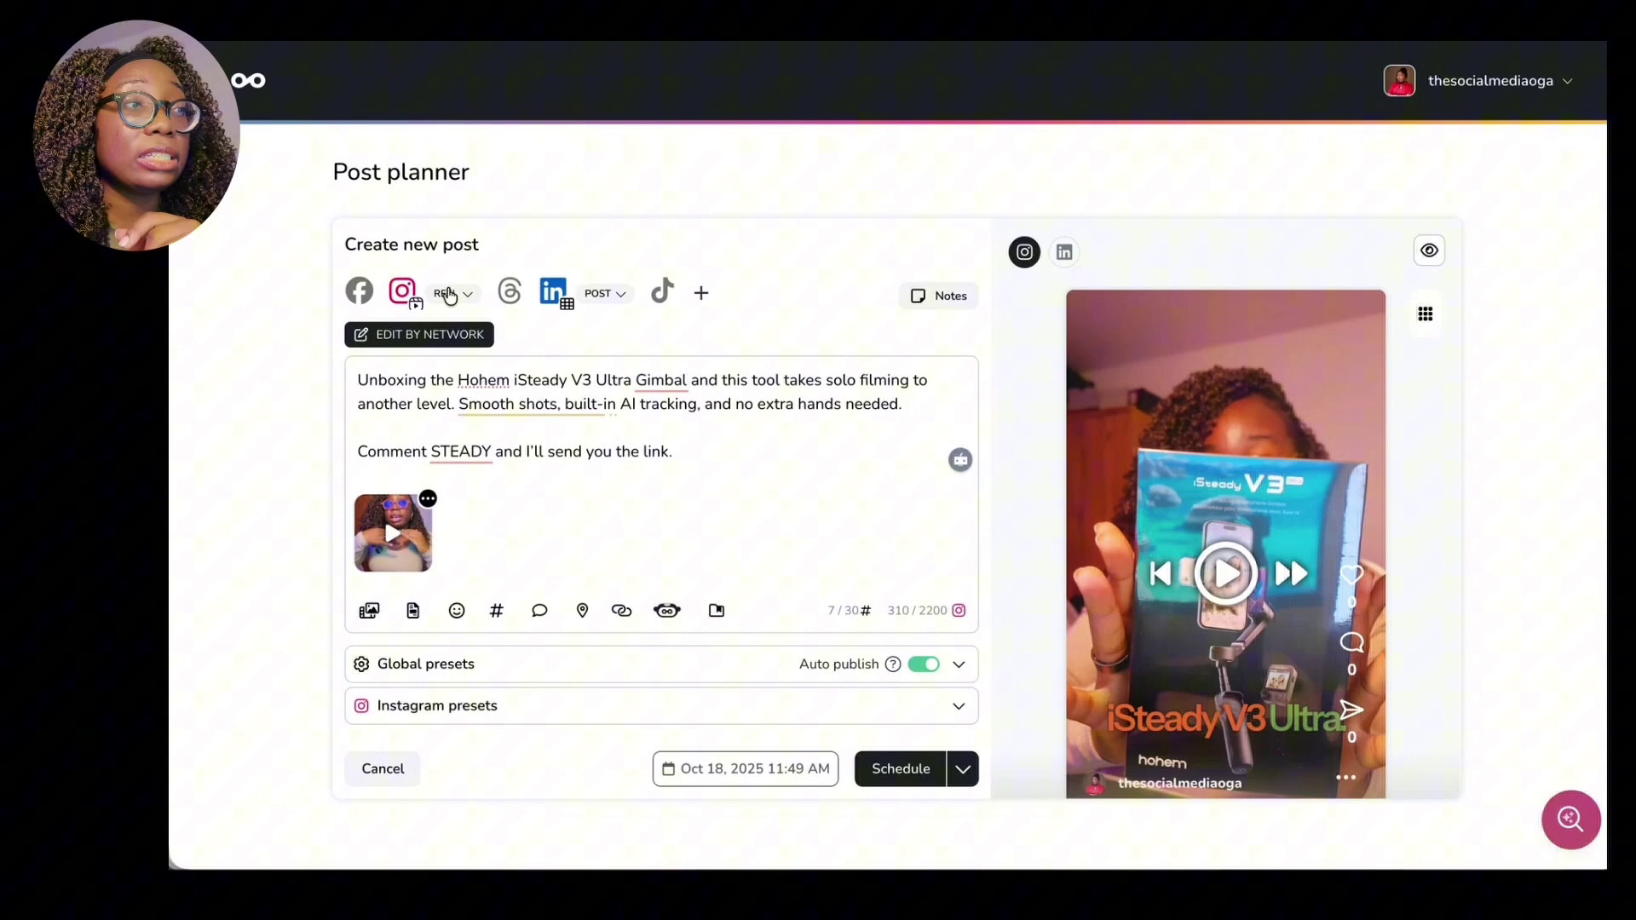
{"action": "left_click", "coordinate": [402, 291]}
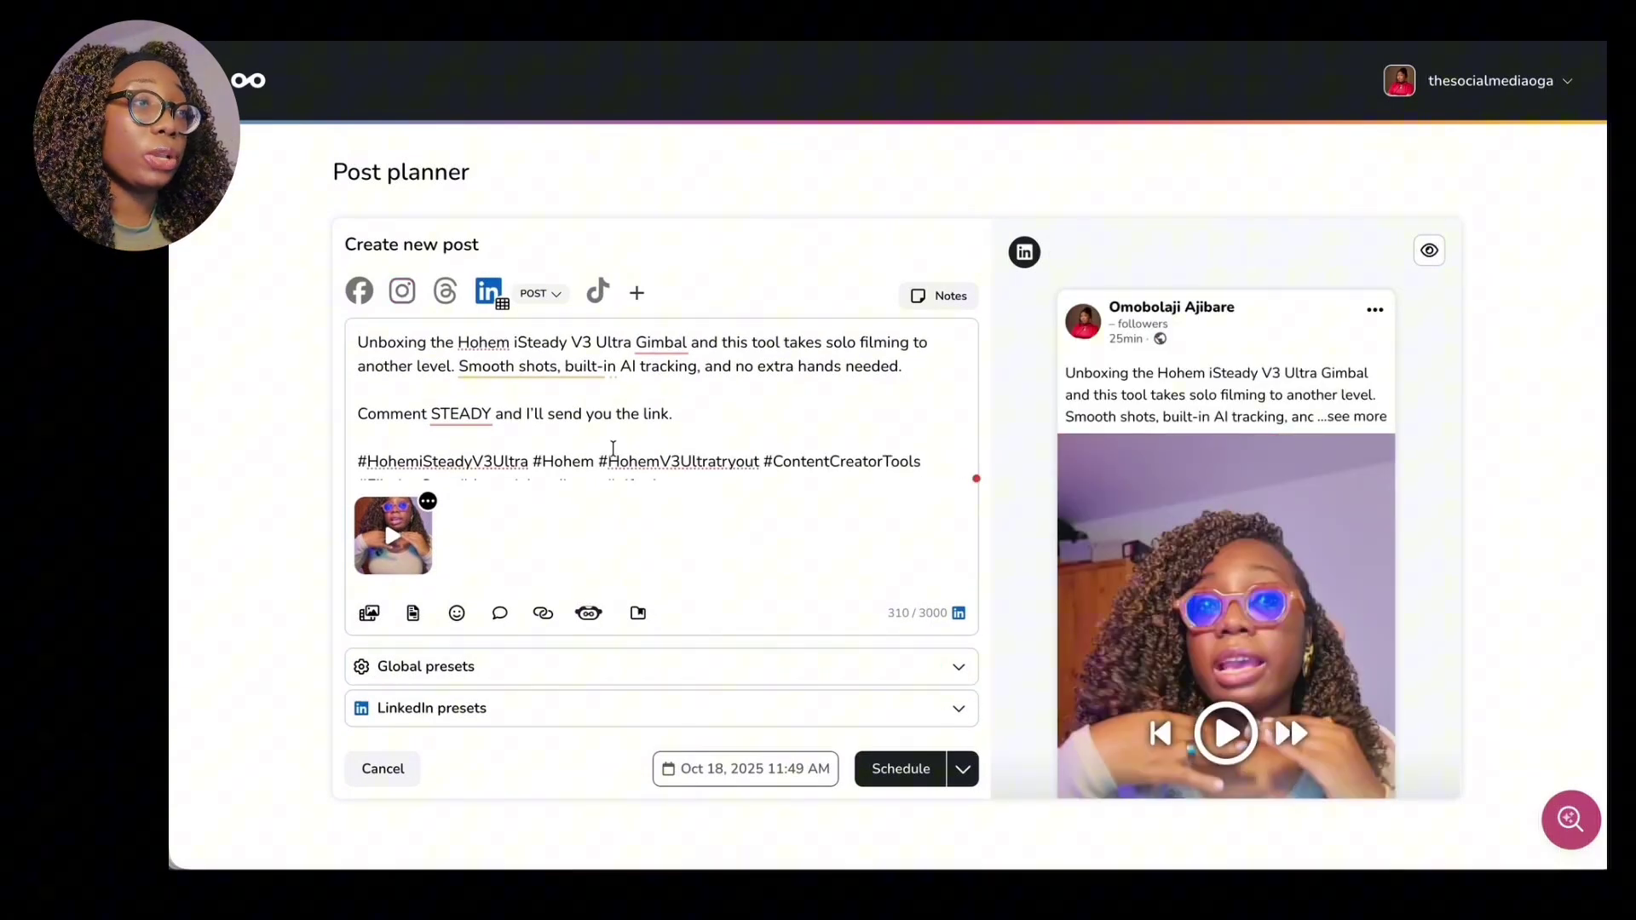
{"action": "left_click", "coordinate": [692, 417]}
{"action": "left_click_drag", "start_coordinate": [692, 417], "coordinate": [359, 391]}
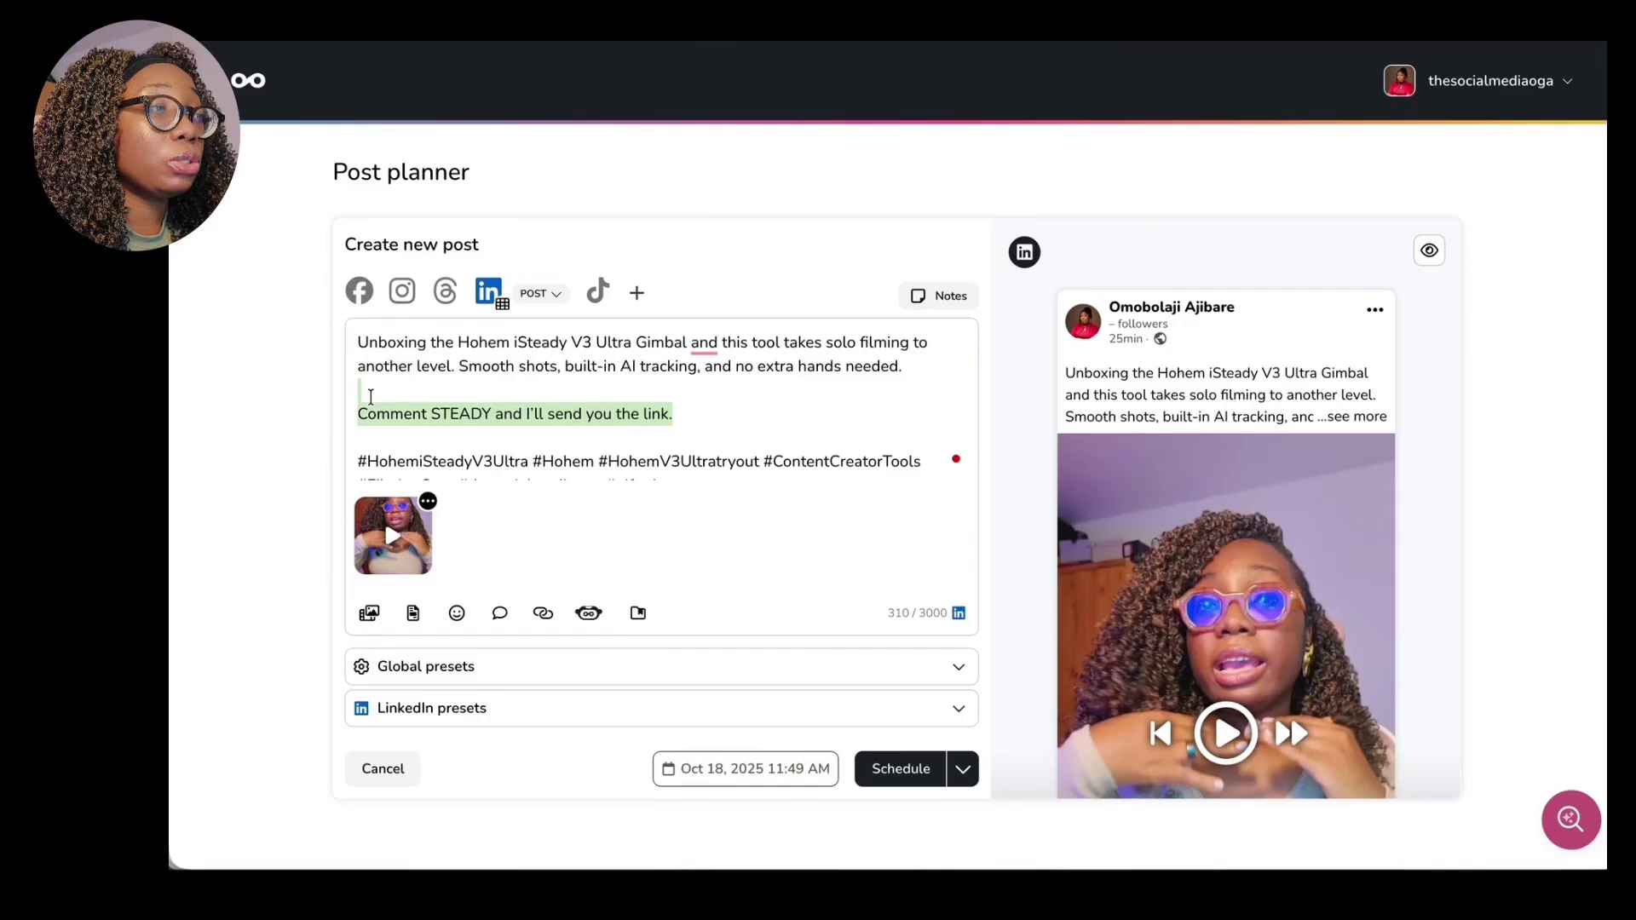
{"action": "key", "text": "BackSpace"}
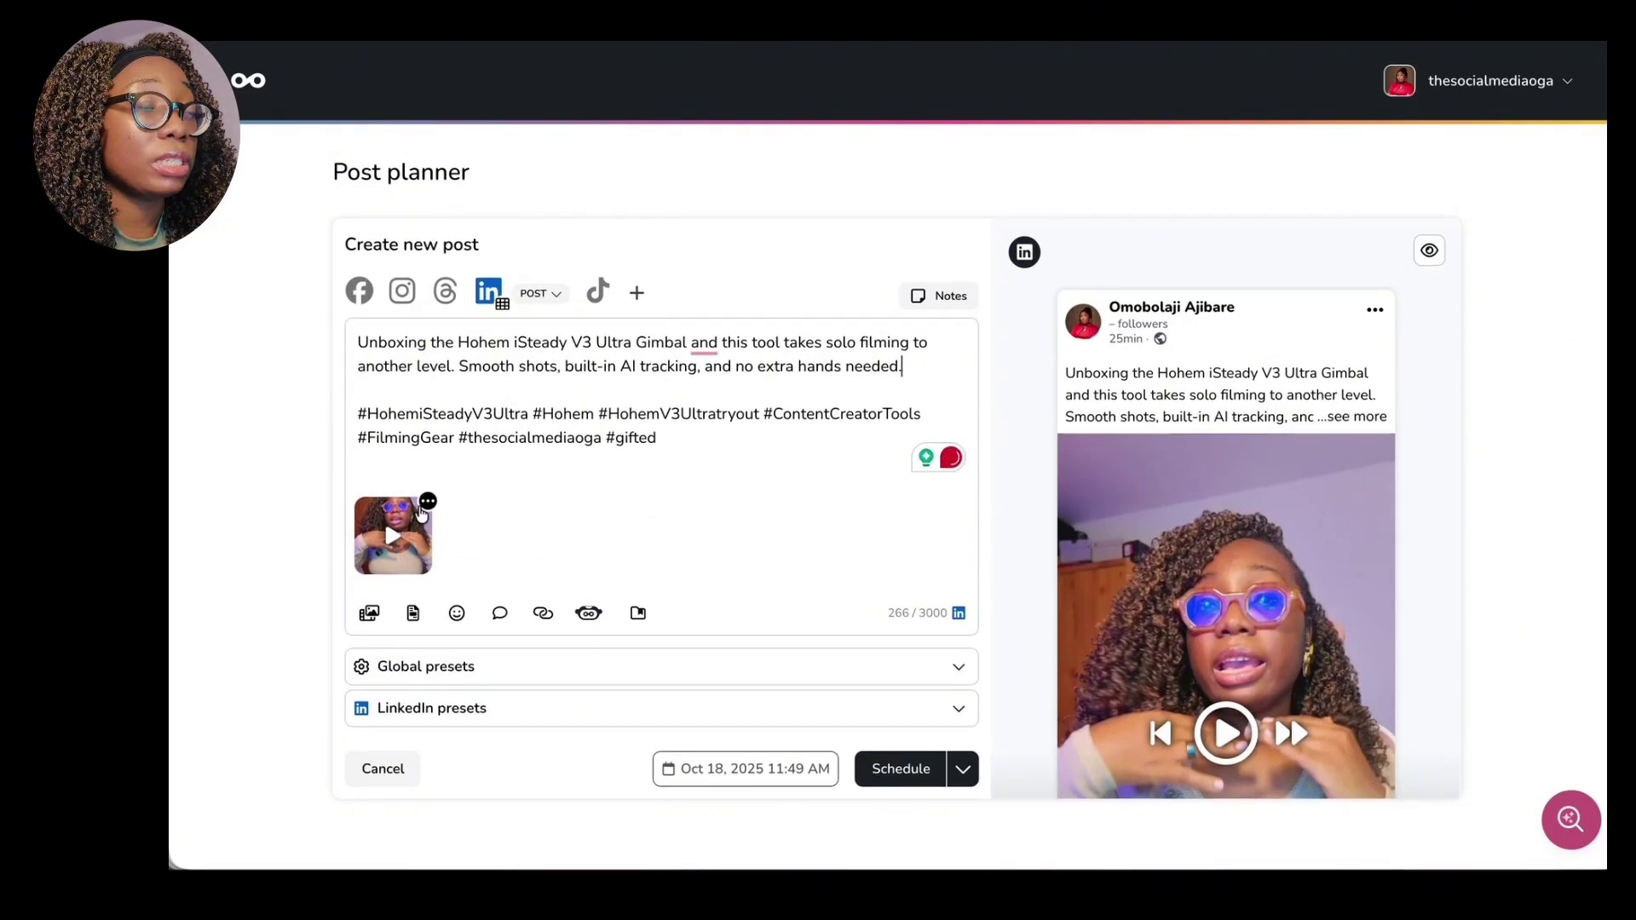
{"action": "left_click", "coordinate": [427, 504]}
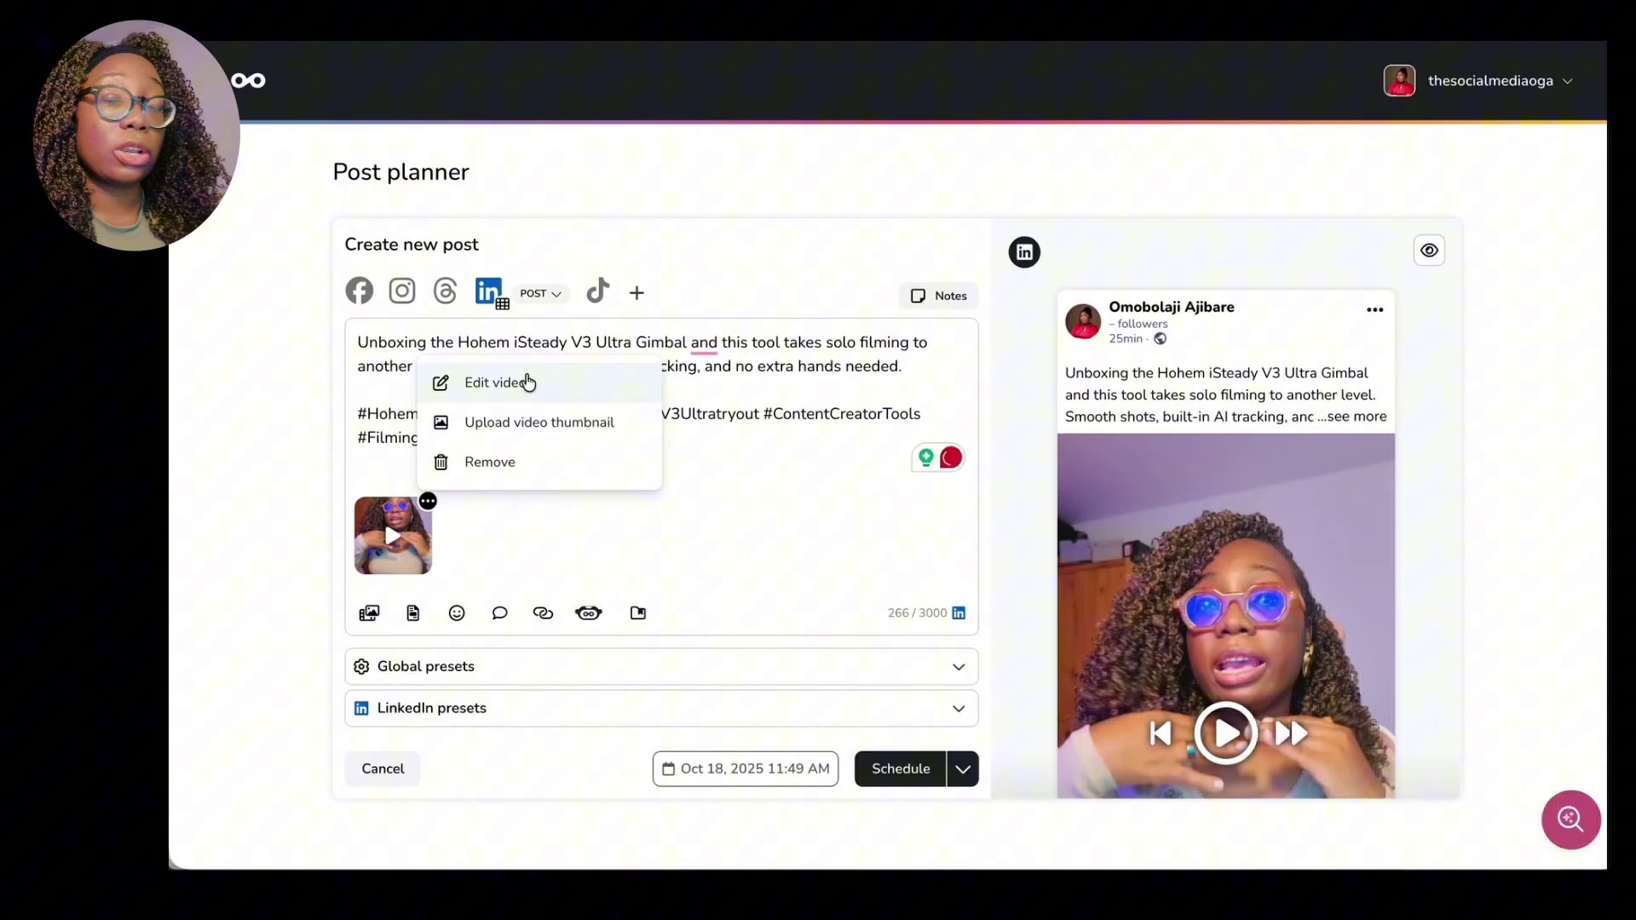
{"action": "left_click", "coordinate": [528, 384]}
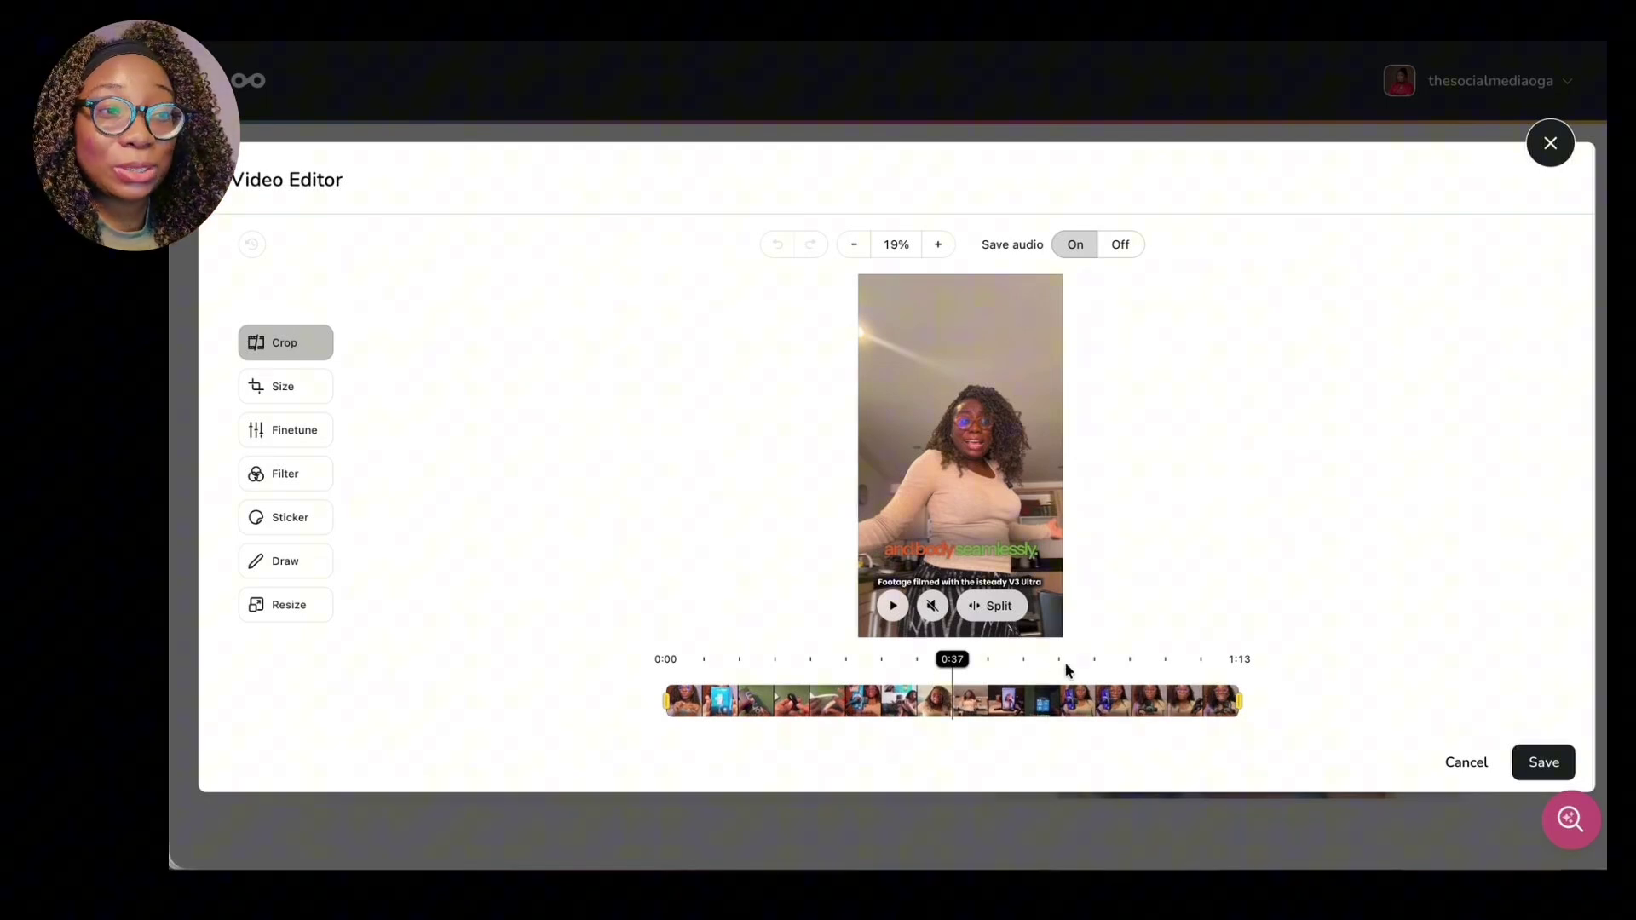
Trim a little off the end of the gimbal video and save the edit.
{"action": "left_click_drag", "start_coordinate": [1238, 701], "coordinate": [1217, 703]}
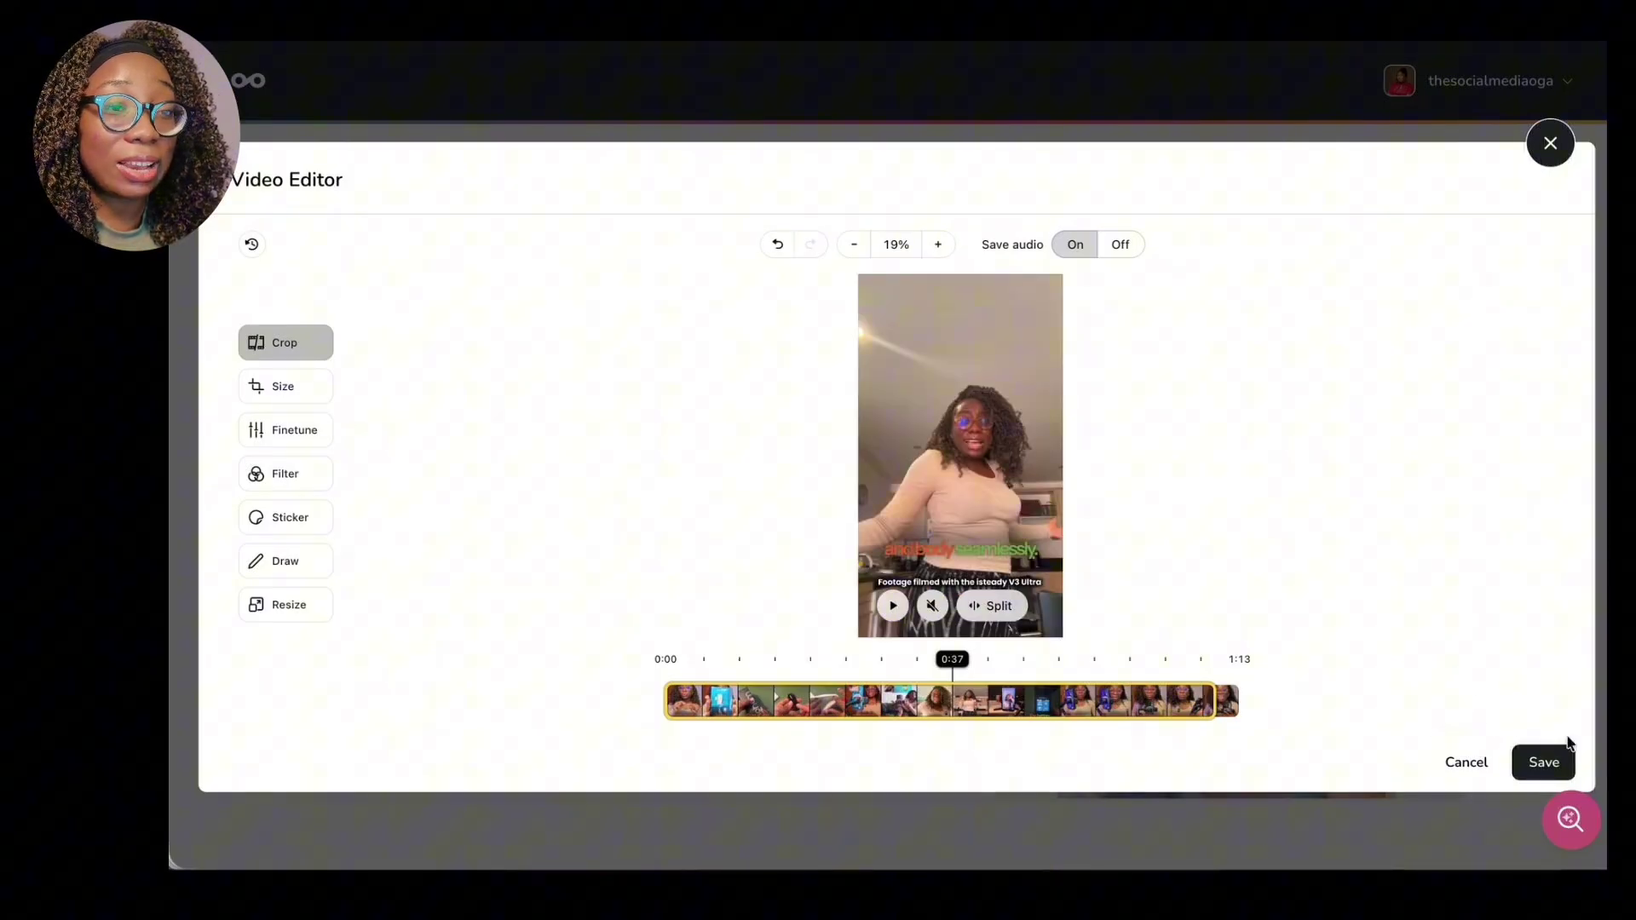
{"action": "left_click", "coordinate": [1546, 763]}
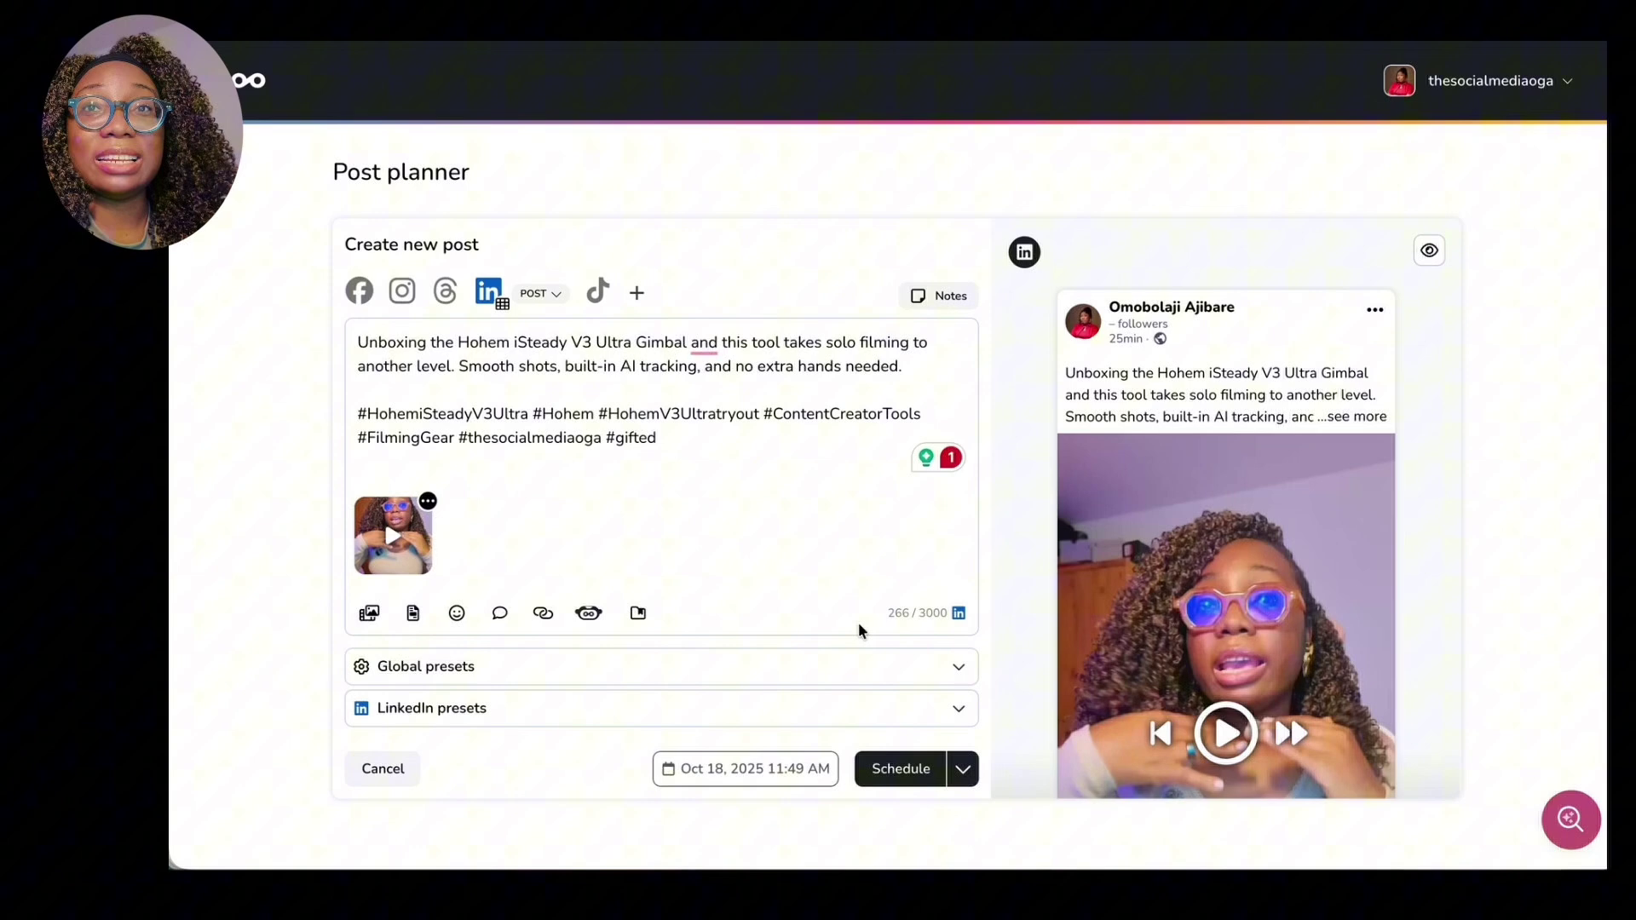
Return to Instagram analytics and scroll through Community, Balance of Followers, Reels and Competitors.
{"action": "left_click", "coordinate": [247, 80]}
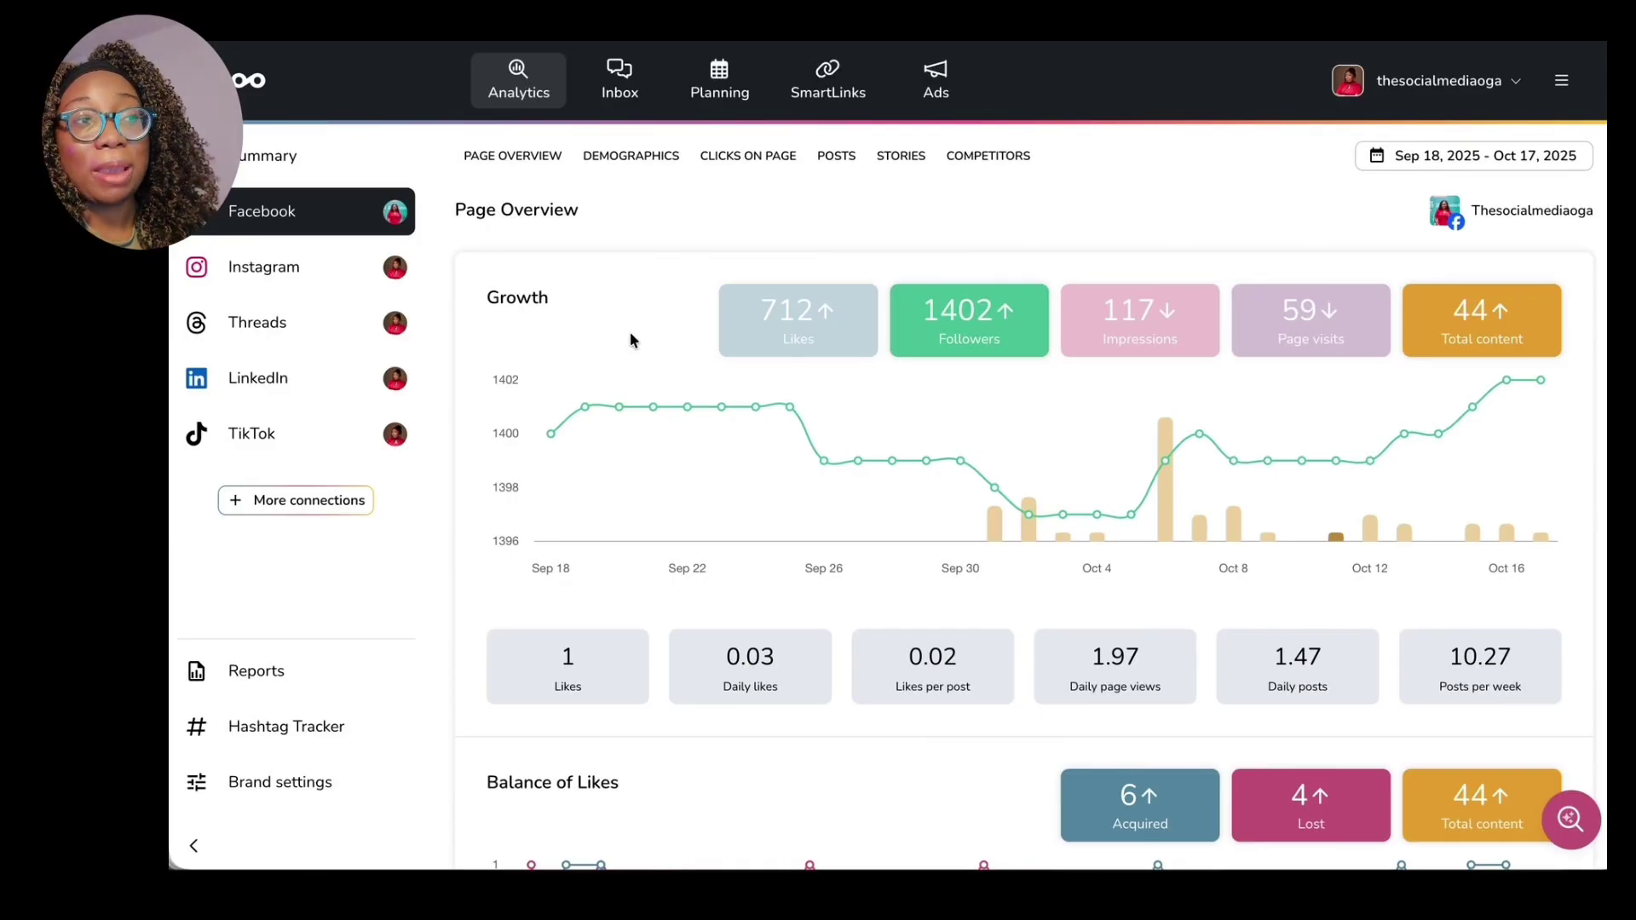
{"action": "left_click", "coordinate": [277, 281]}
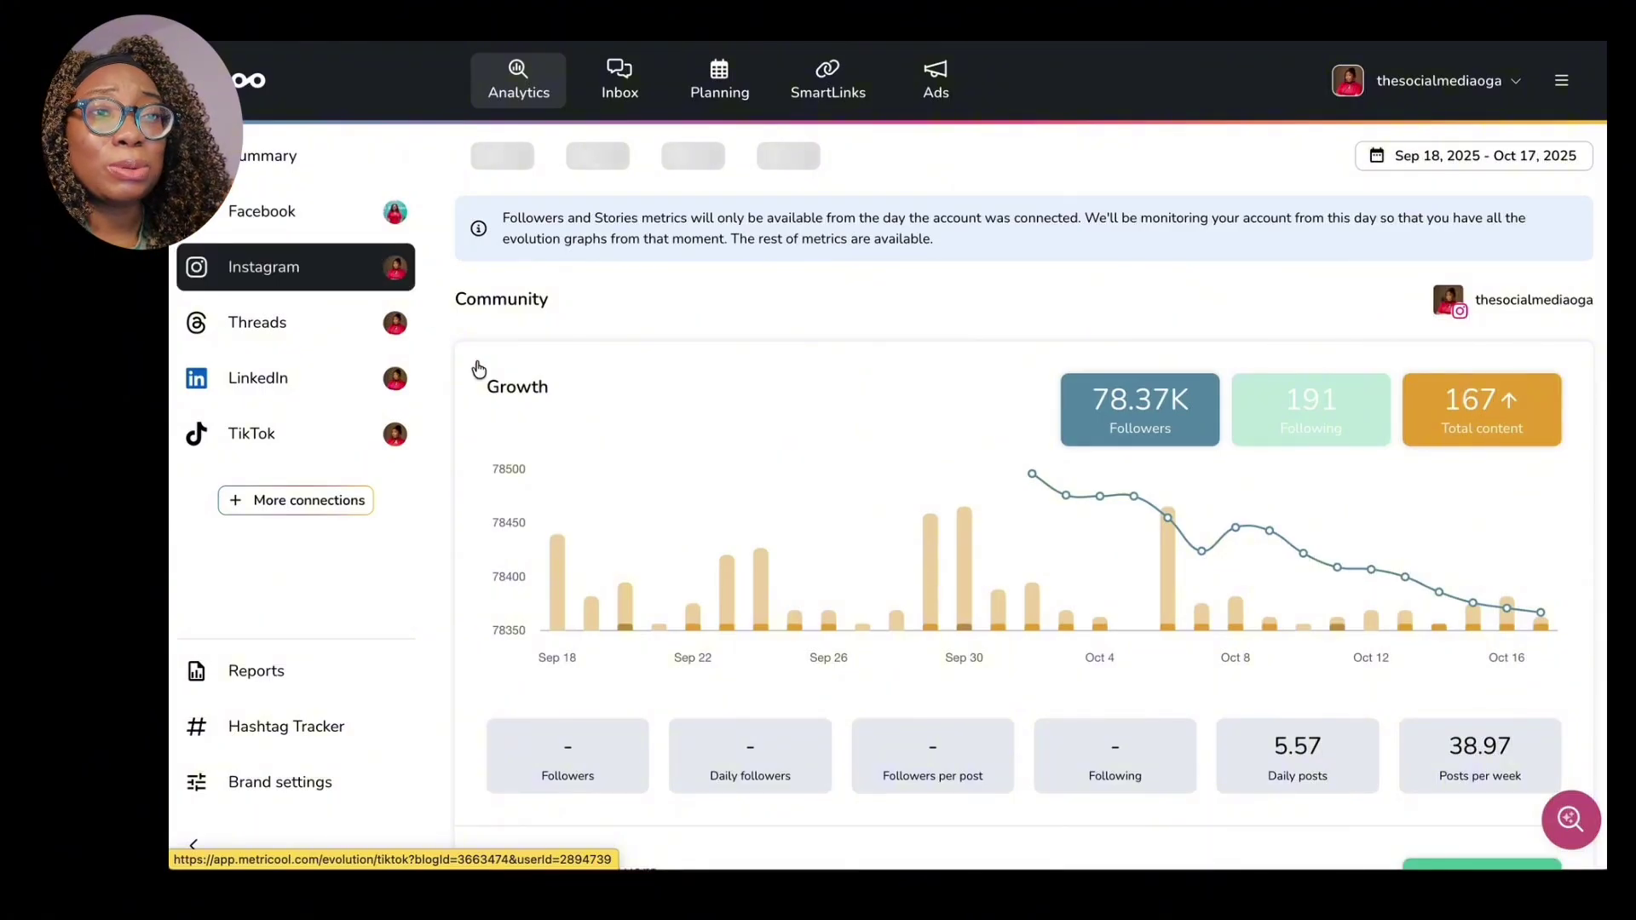
{"action": "scroll", "coordinate": [852, 511], "scroll_direction": "down", "scroll_amount": 1}
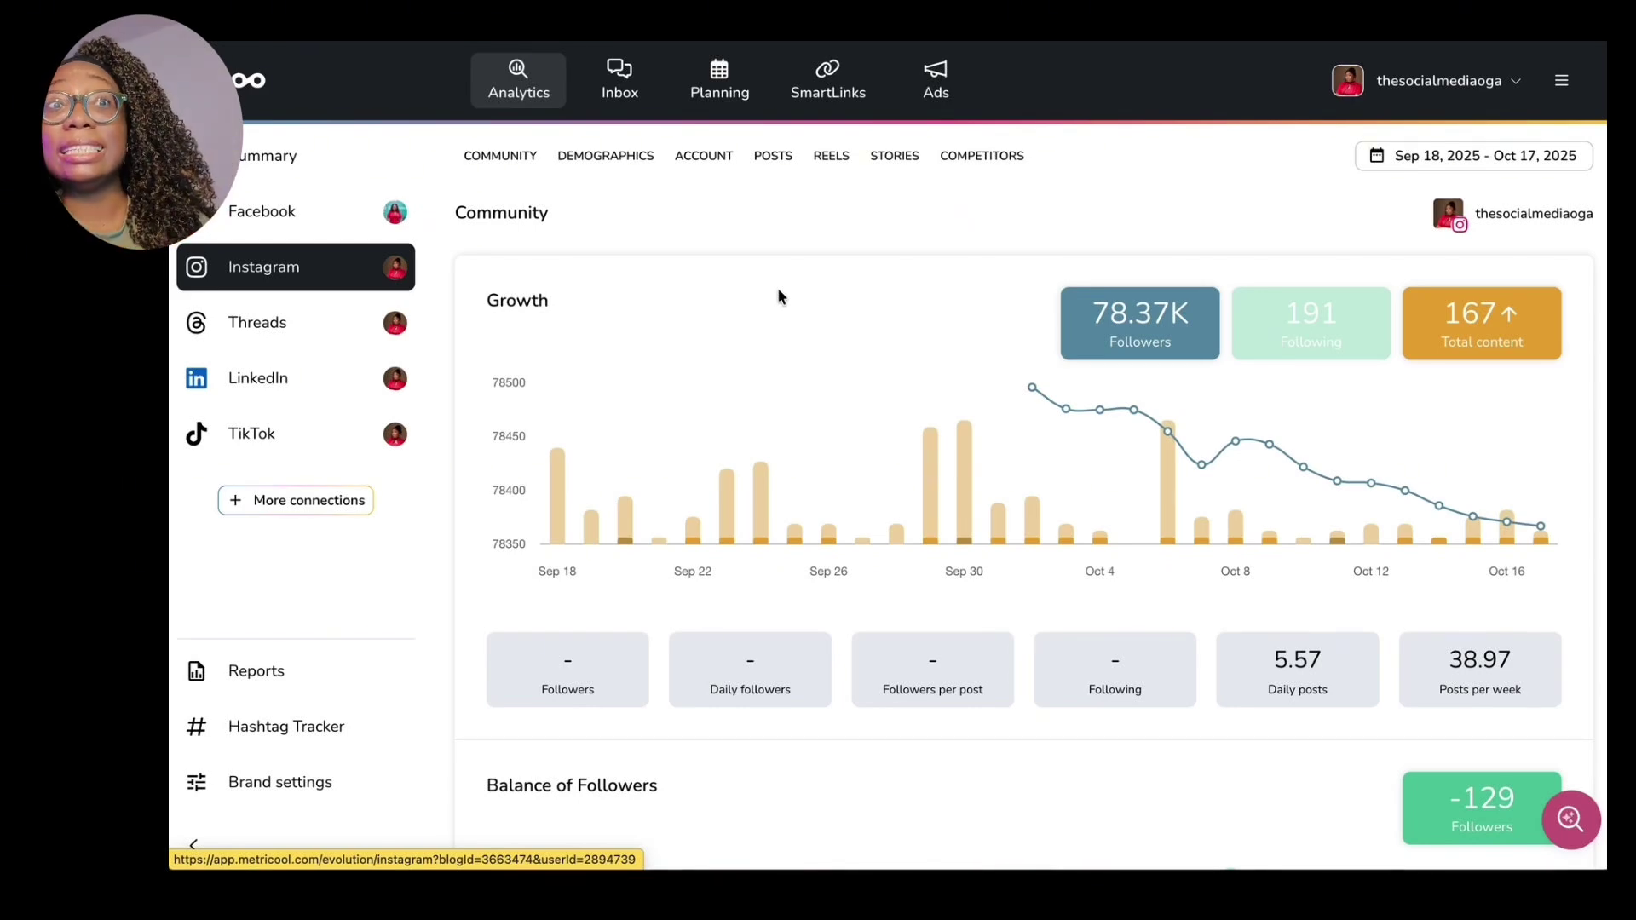
{"action": "mouse_move", "coordinate": [1169, 332]}
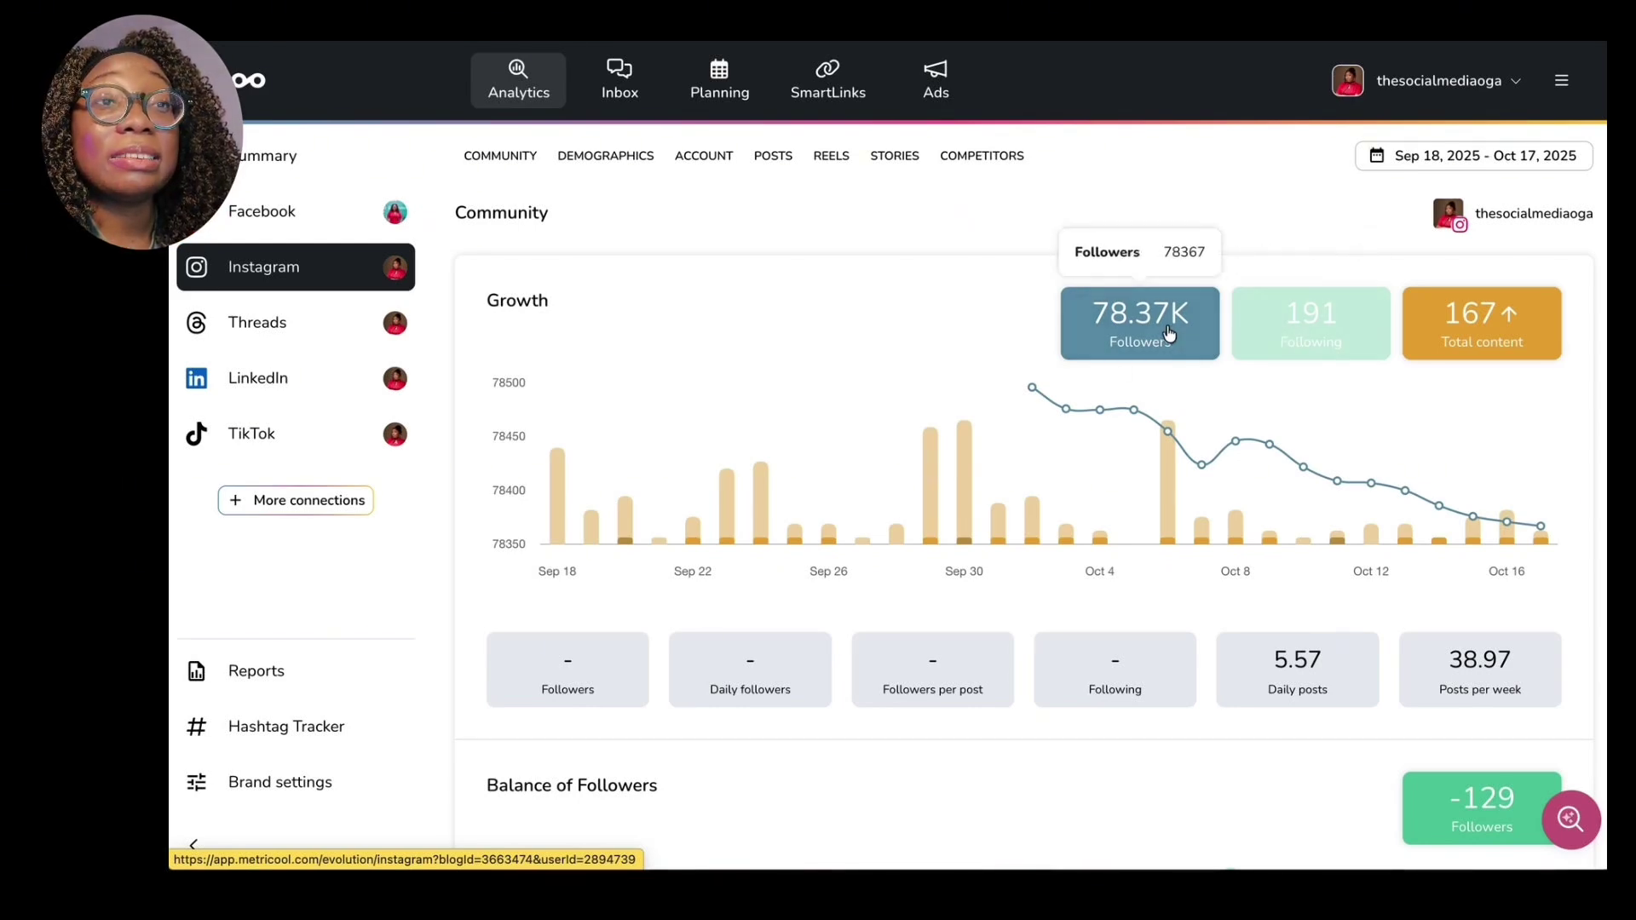
{"action": "scroll", "coordinate": [1166, 328], "scroll_direction": "down", "scroll_amount": 3}
{"action": "scroll", "coordinate": [1166, 328], "scroll_direction": "up", "scroll_amount": 3}
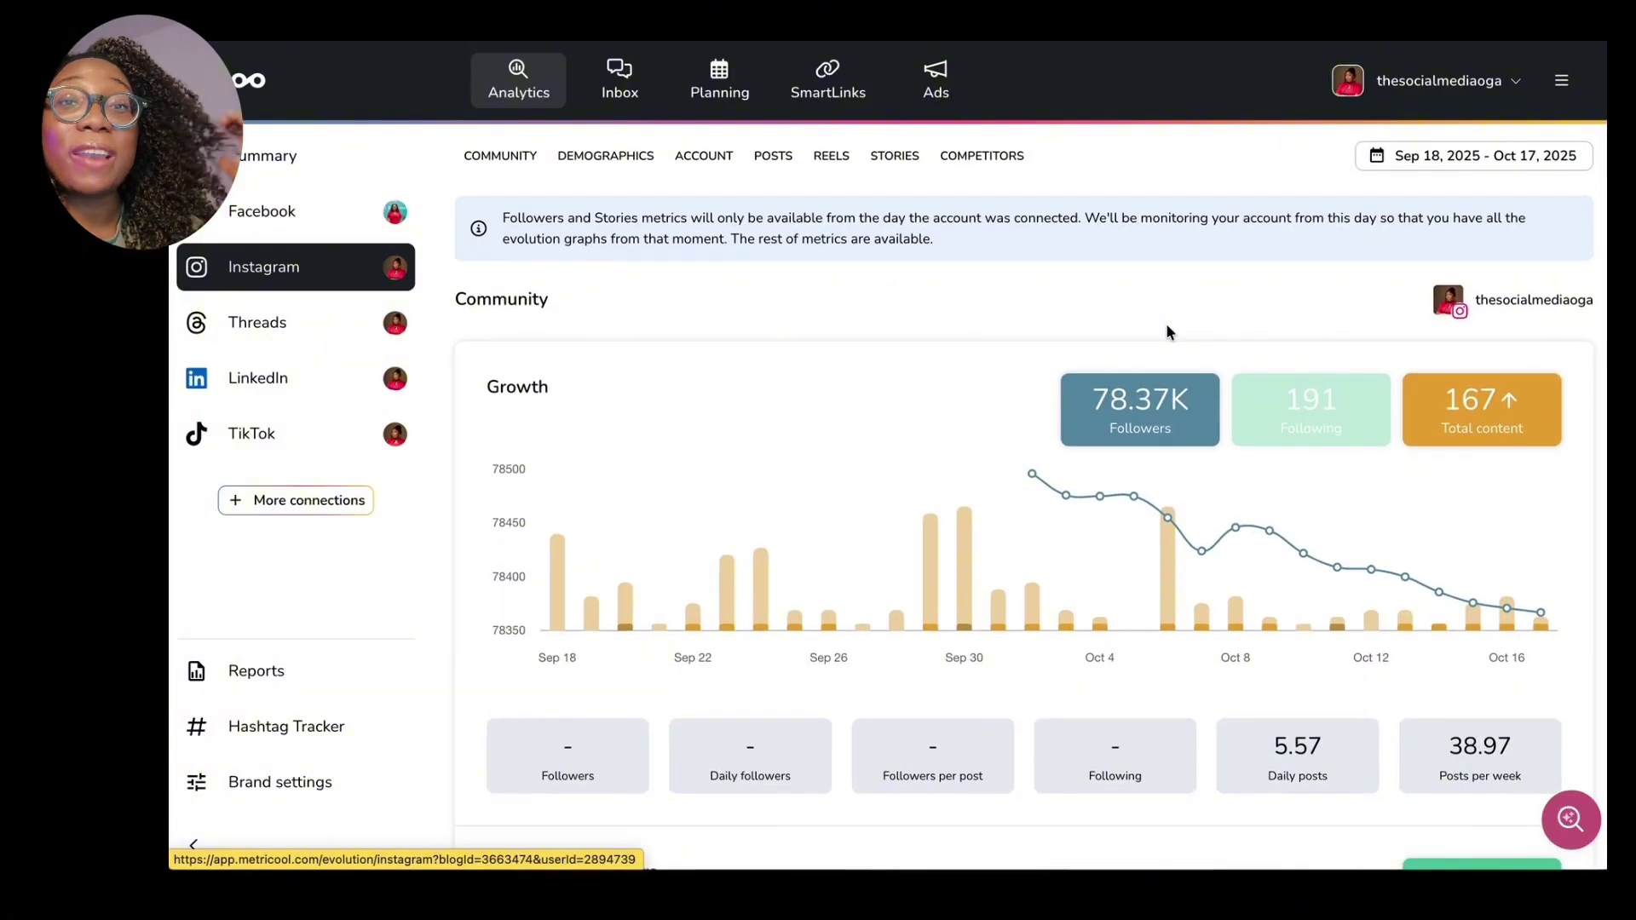
{"action": "scroll", "coordinate": [1166, 328], "scroll_direction": "down", "scroll_amount": 6}
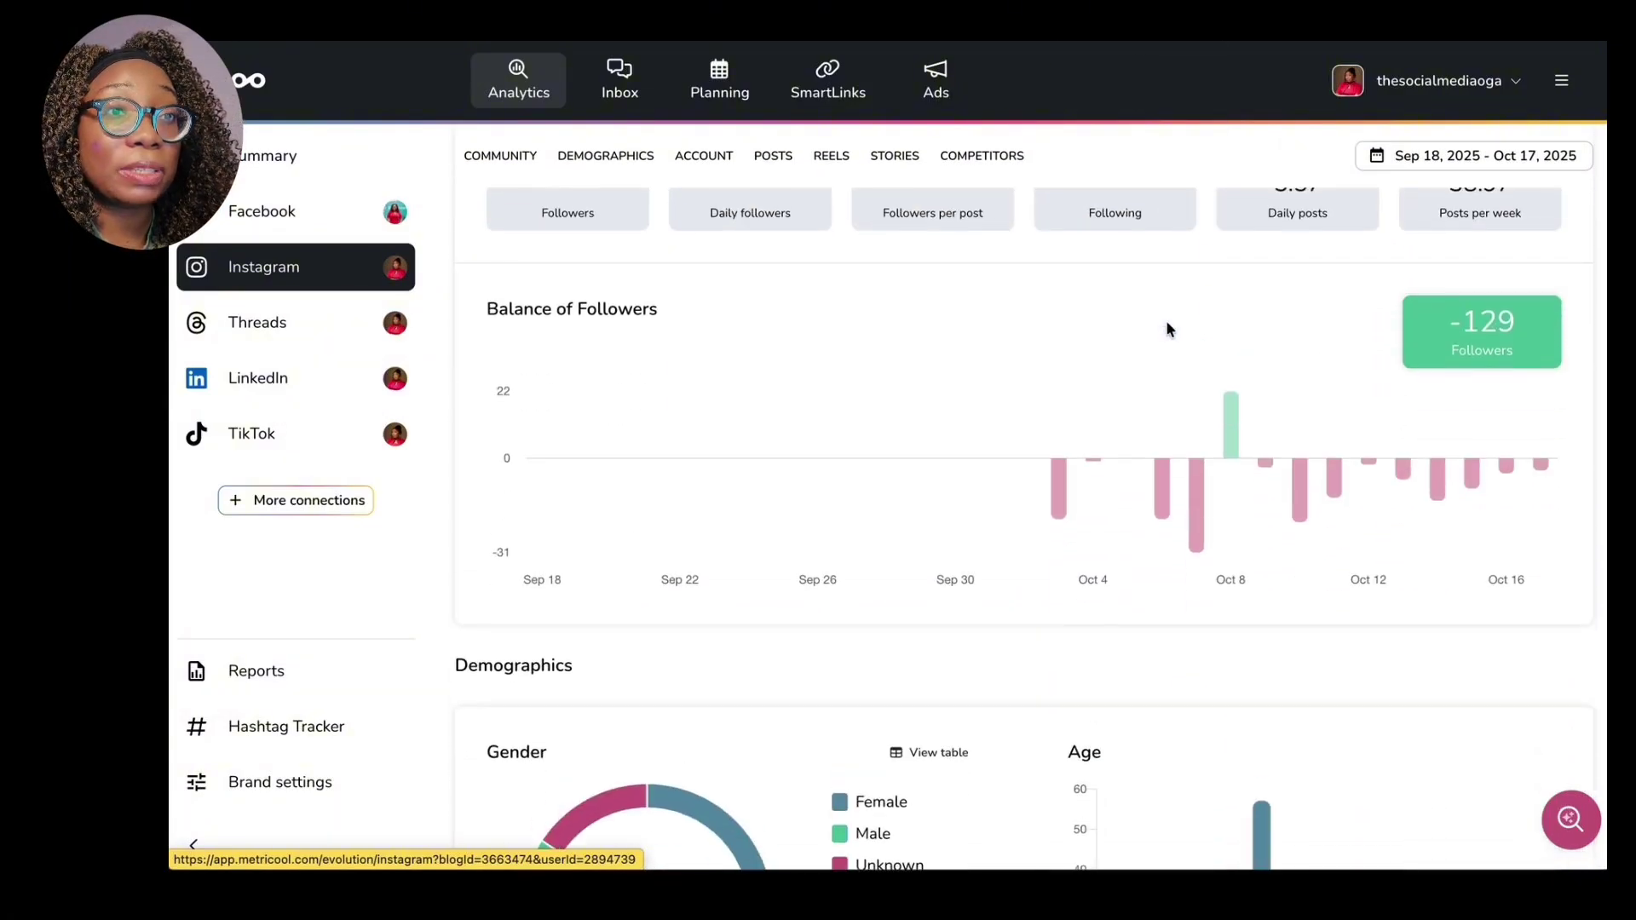
{"action": "mouse_move", "coordinate": [1225, 433]}
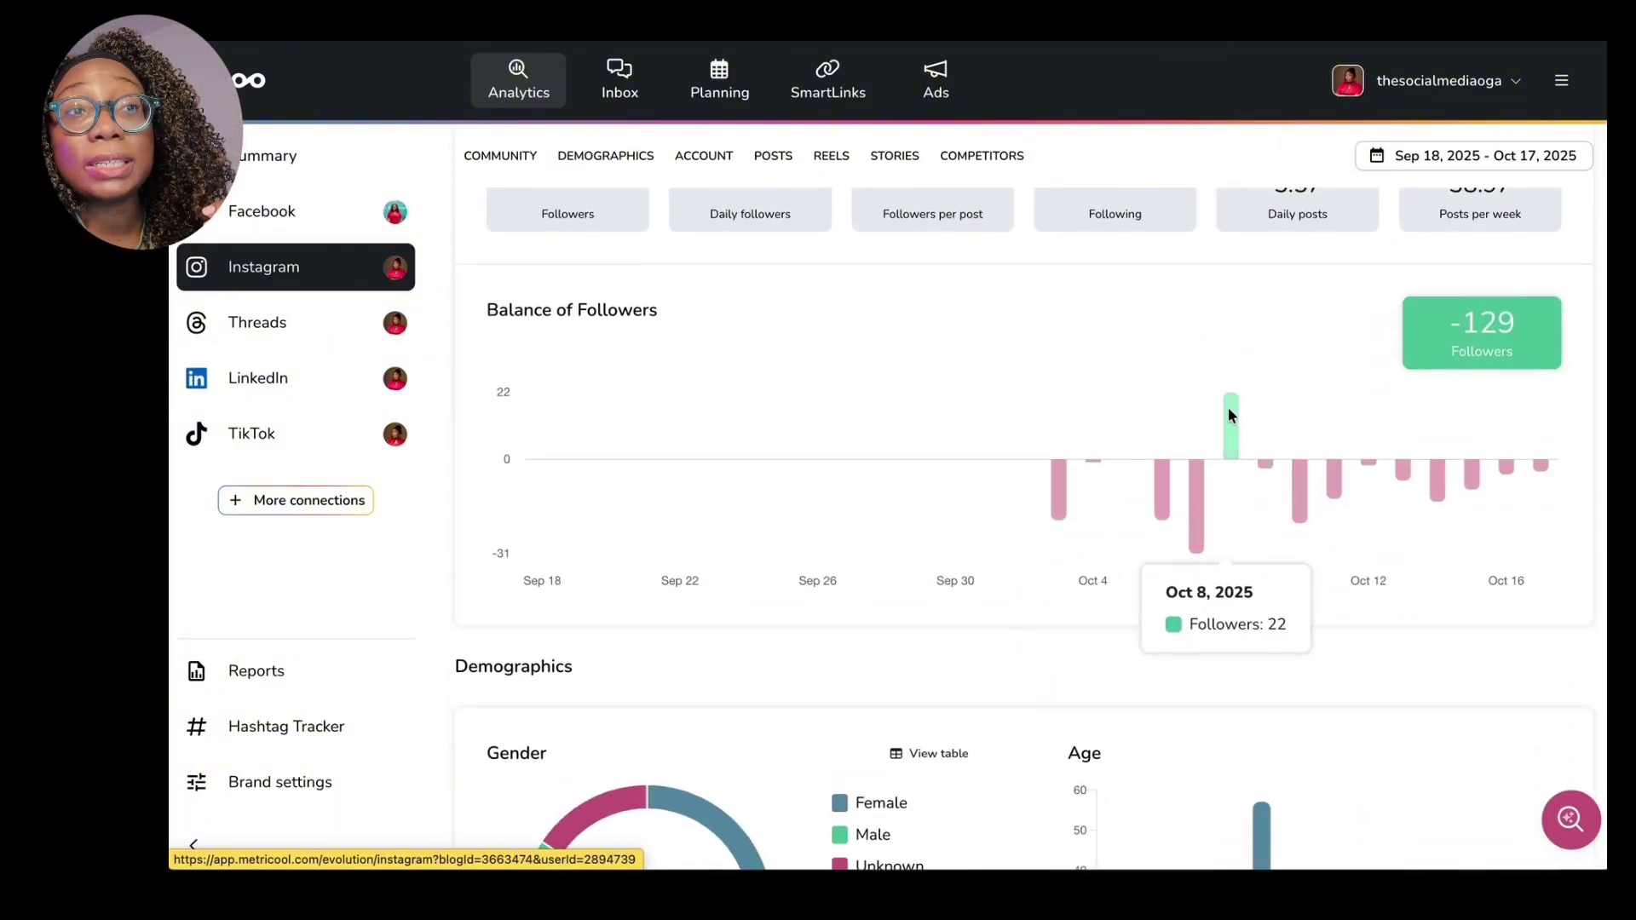
{"action": "mouse_move", "coordinate": [1338, 533]}
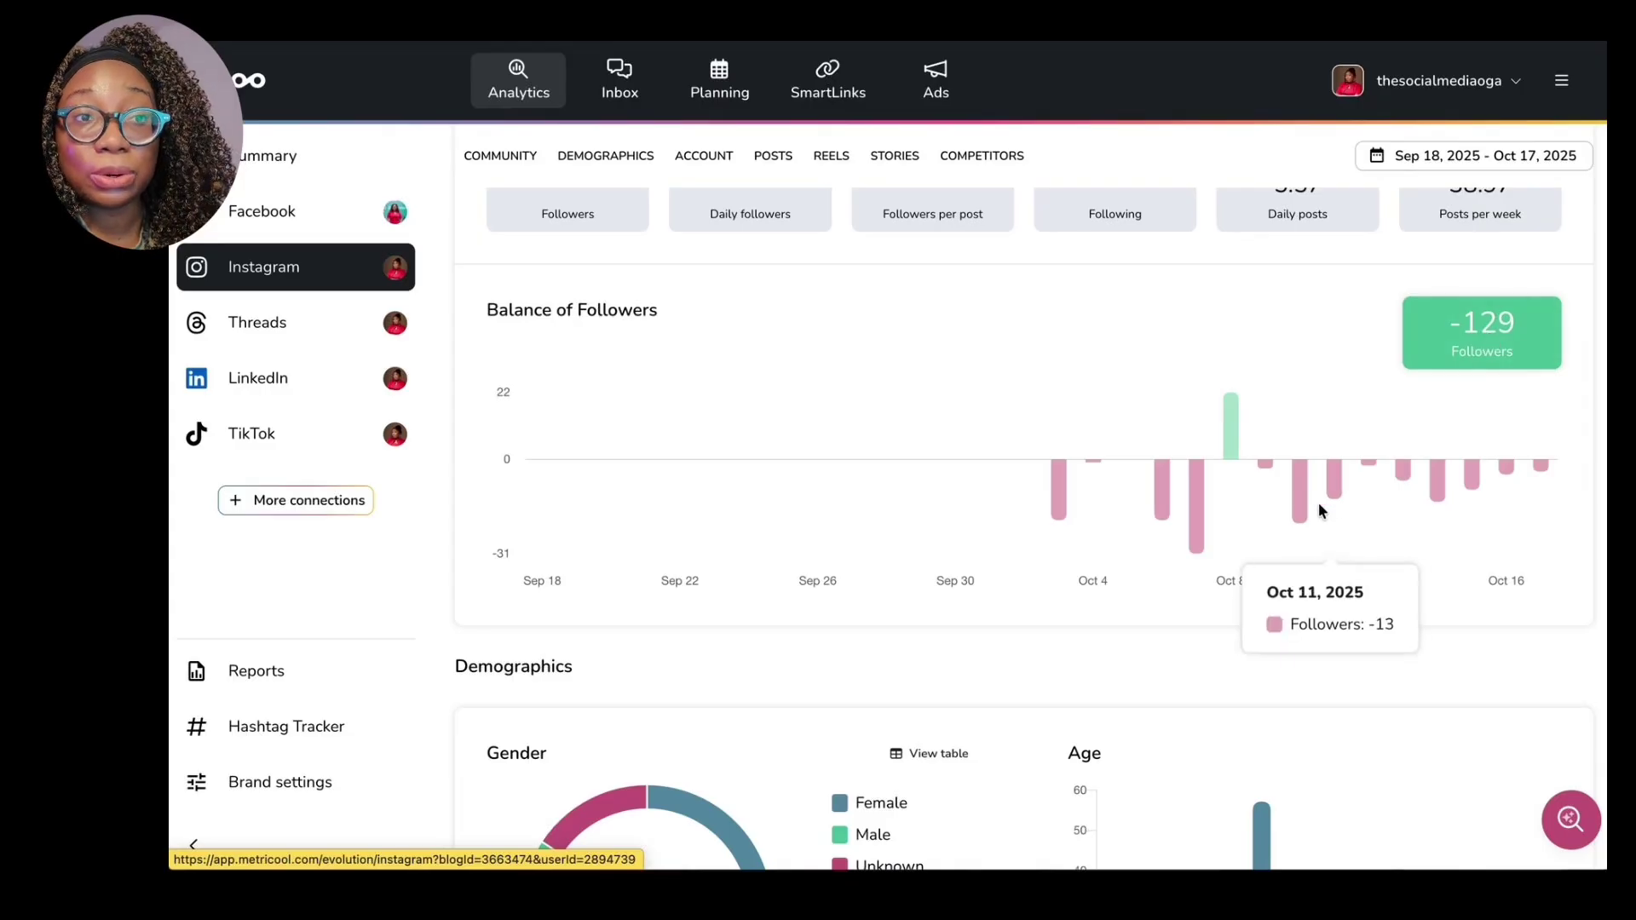
{"action": "scroll", "coordinate": [1300, 406], "scroll_direction": "down", "scroll_amount": 20}
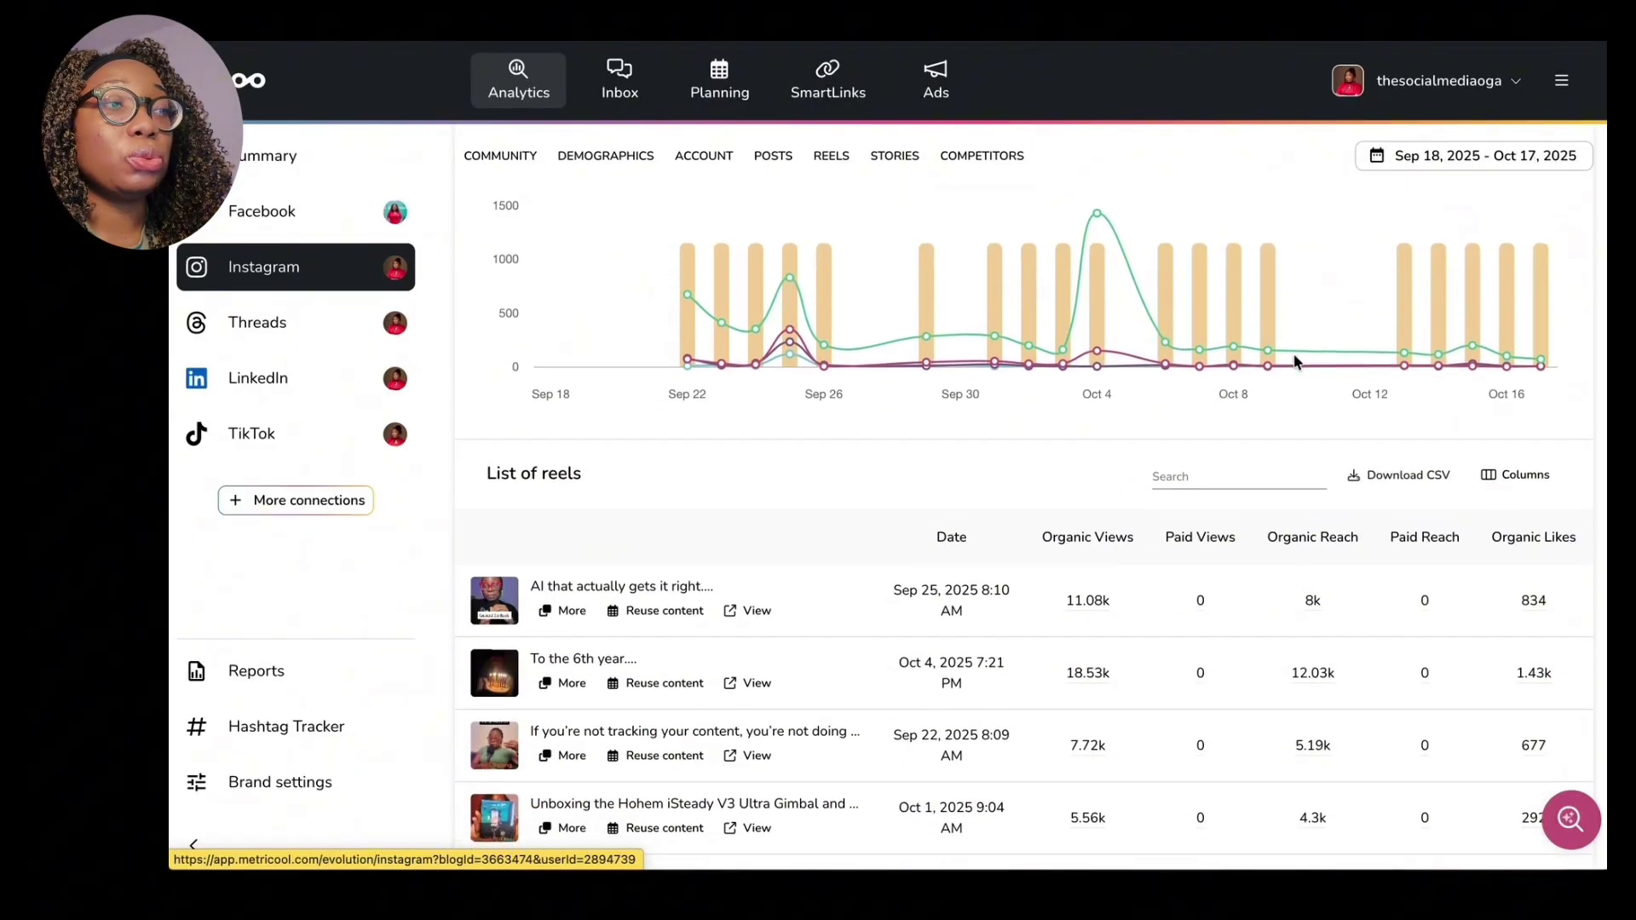
{"action": "scroll", "coordinate": [1295, 361], "scroll_direction": "down", "scroll_amount": 10}
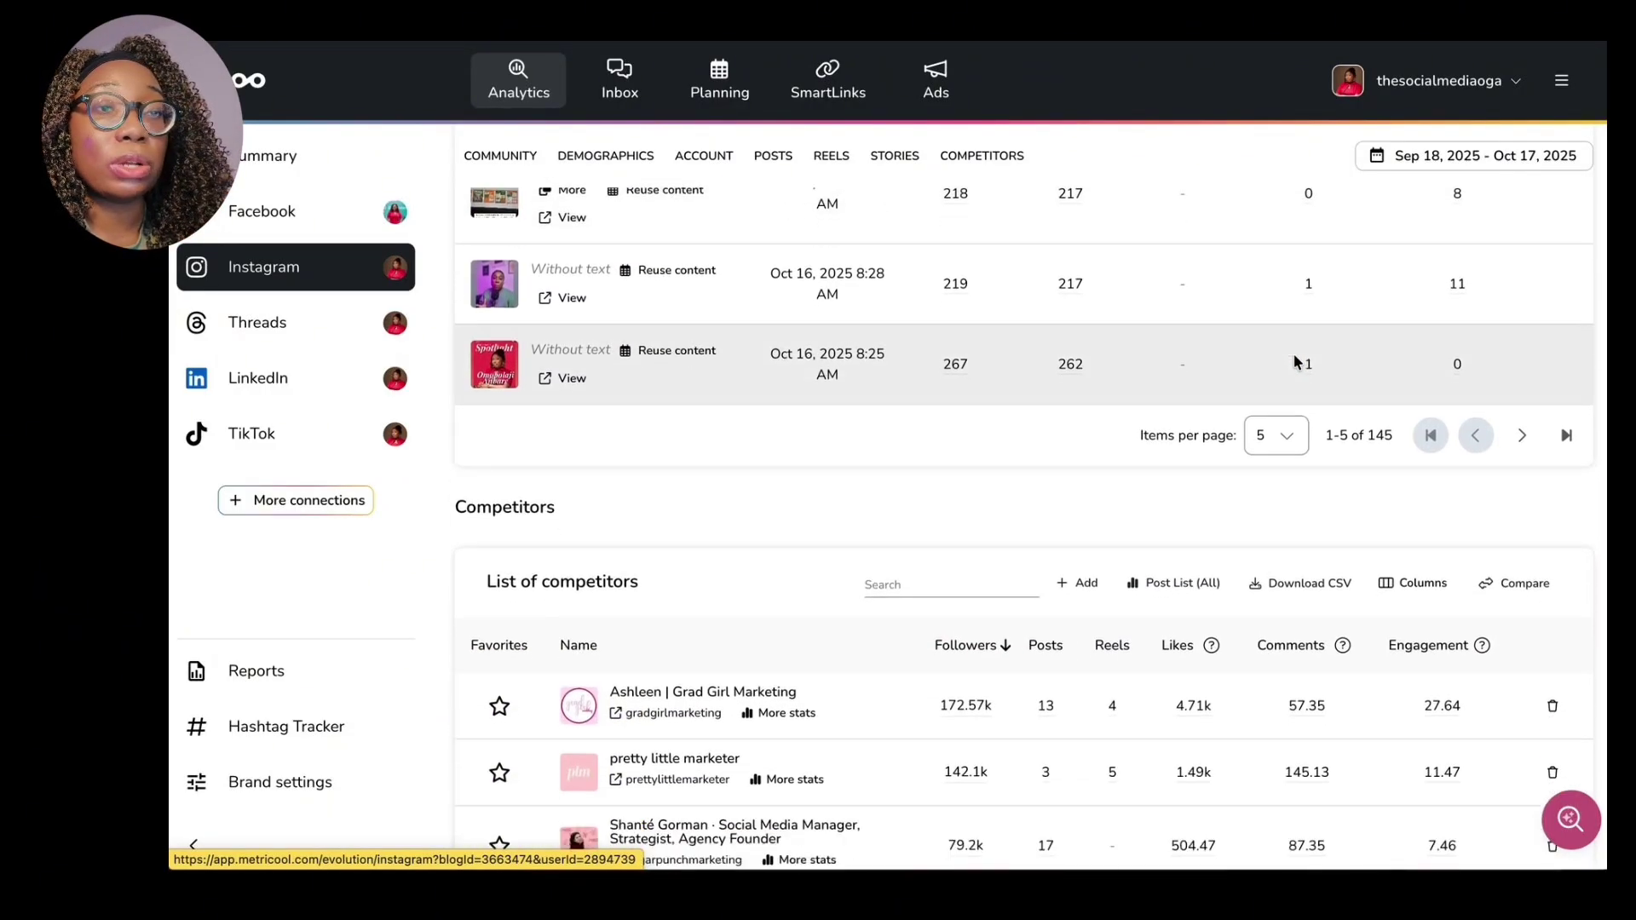
{"action": "scroll", "coordinate": [1293, 355], "scroll_direction": "down", "scroll_amount": 4}
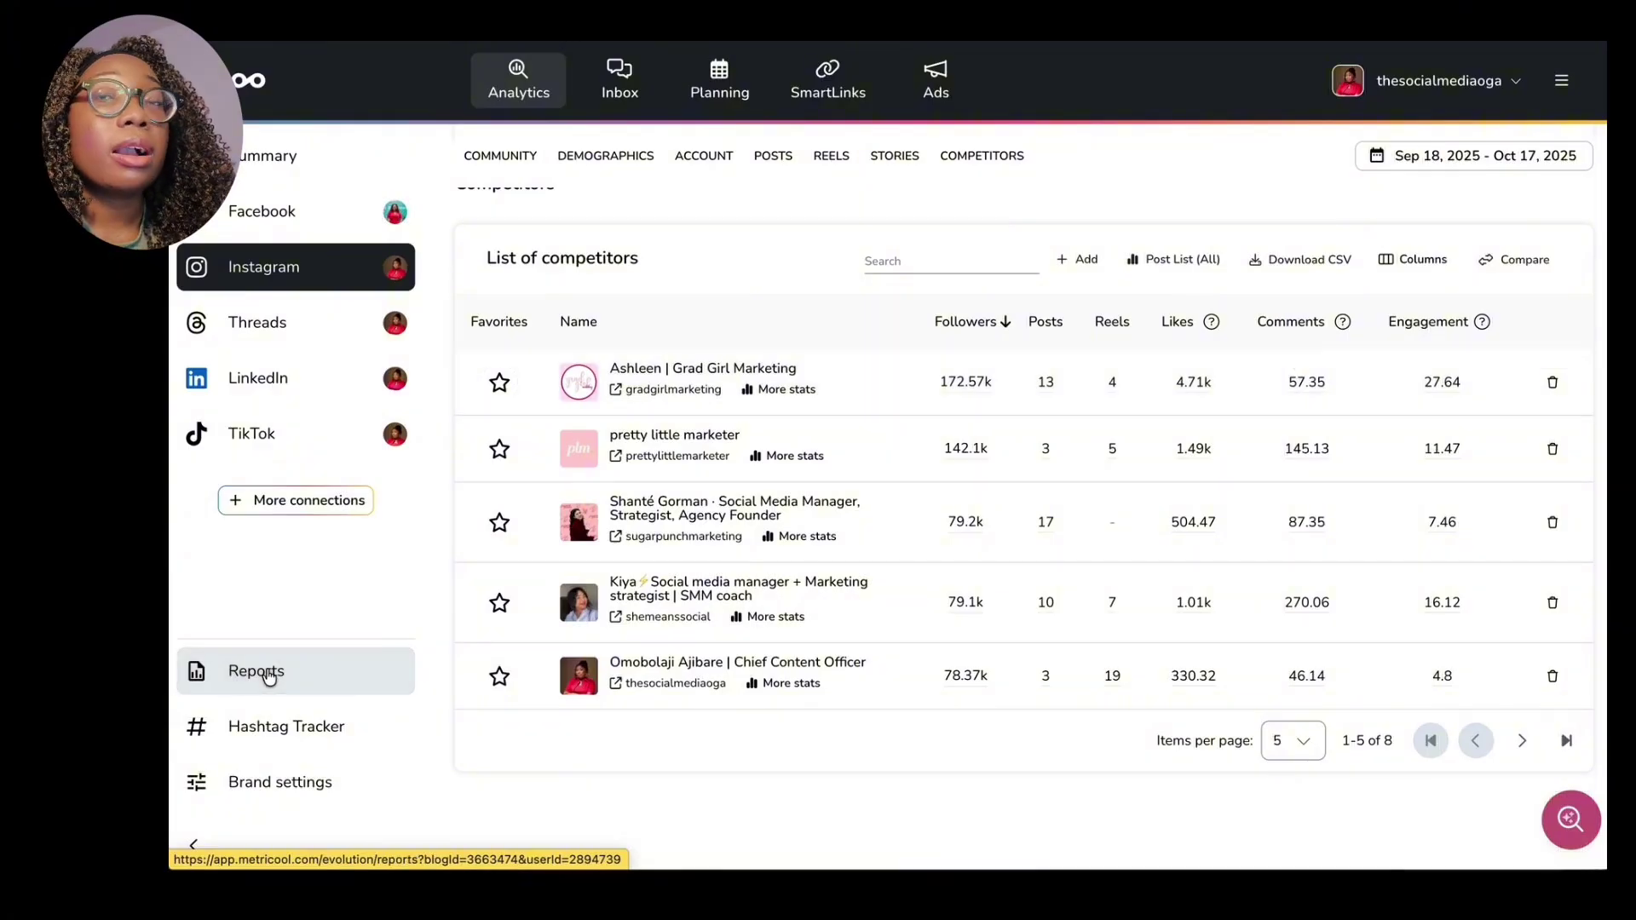
On the Reports page, set the period to Sep 19 – Oct 17, 2025, and check saved templates.
{"action": "left_click", "coordinate": [256, 672]}
{"action": "left_click", "coordinate": [635, 282]}
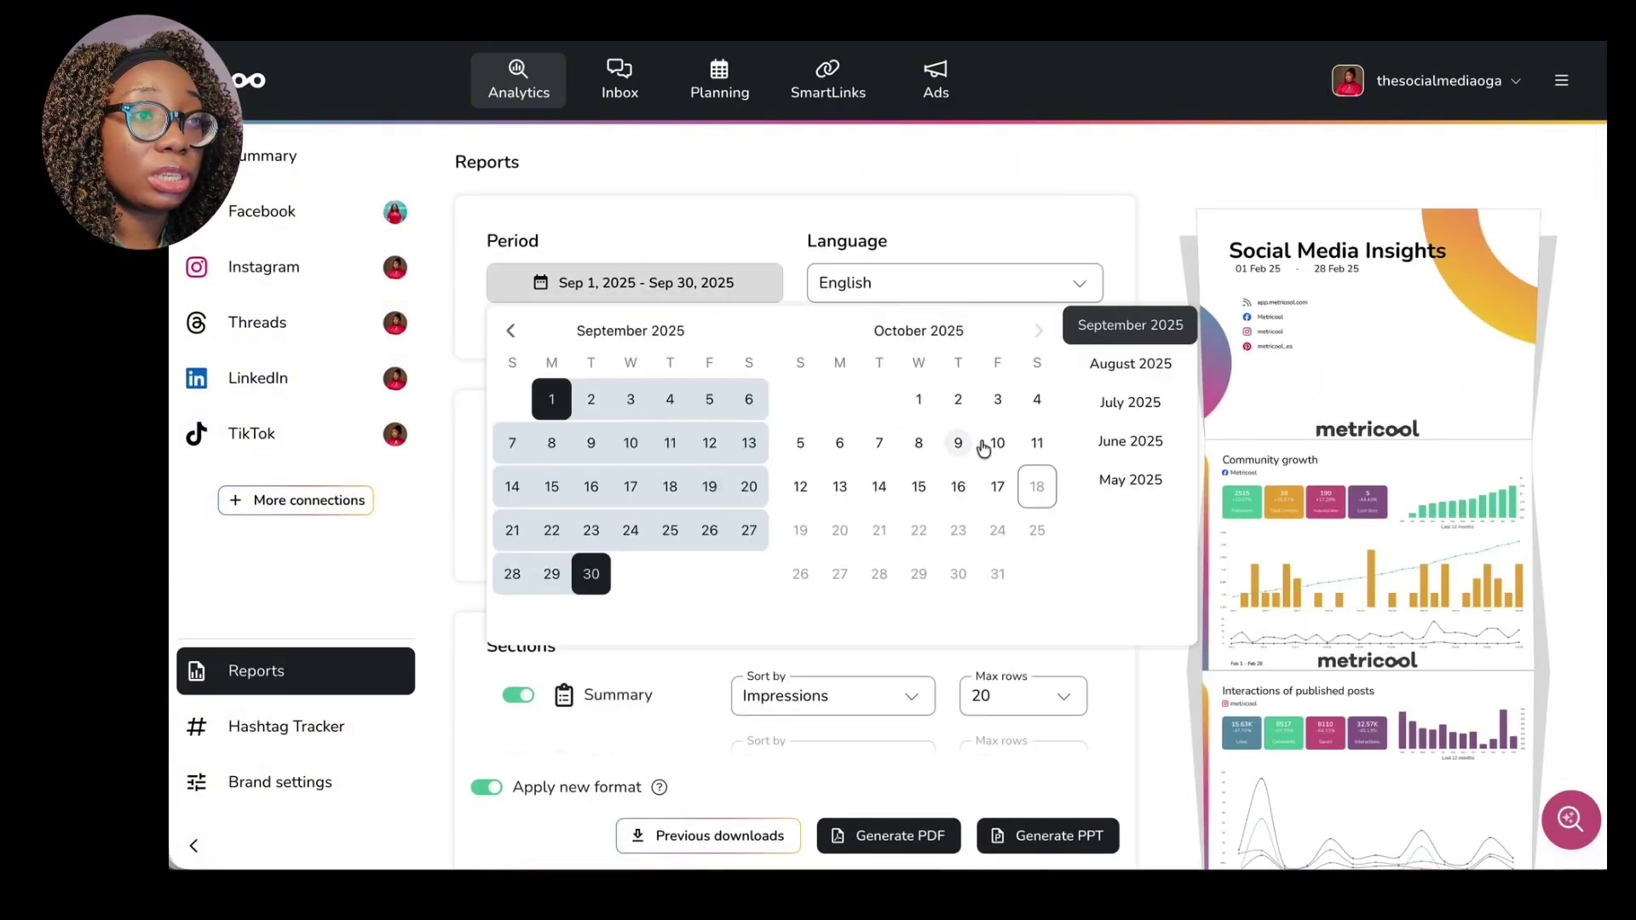
{"action": "left_click", "coordinate": [998, 488]}
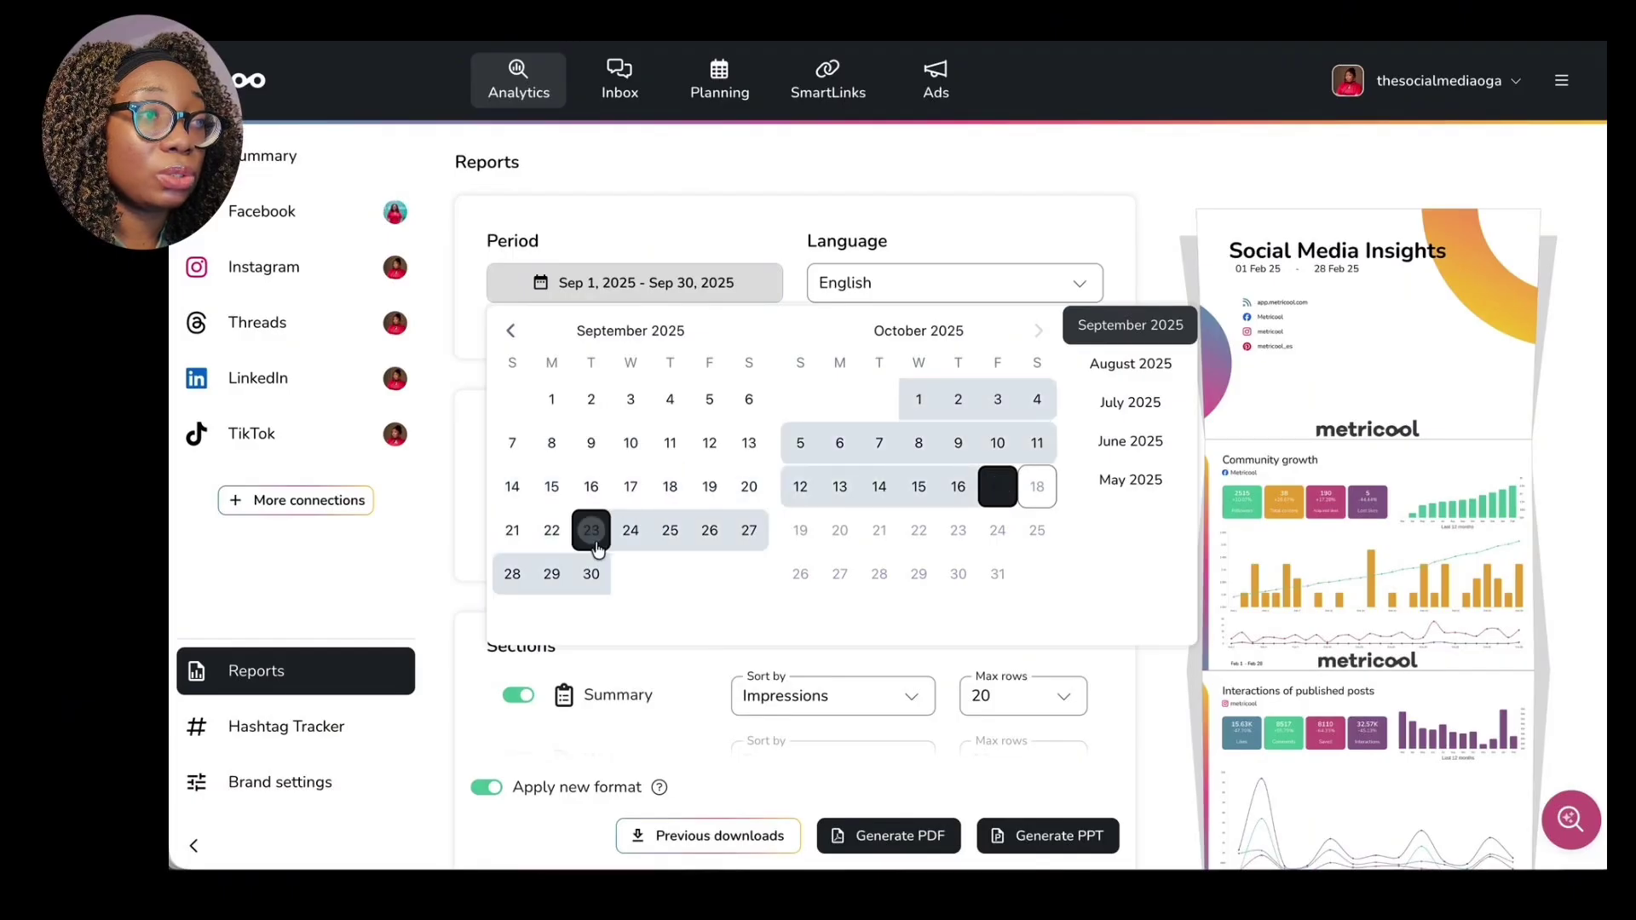
{"action": "left_click", "coordinate": [919, 442]}
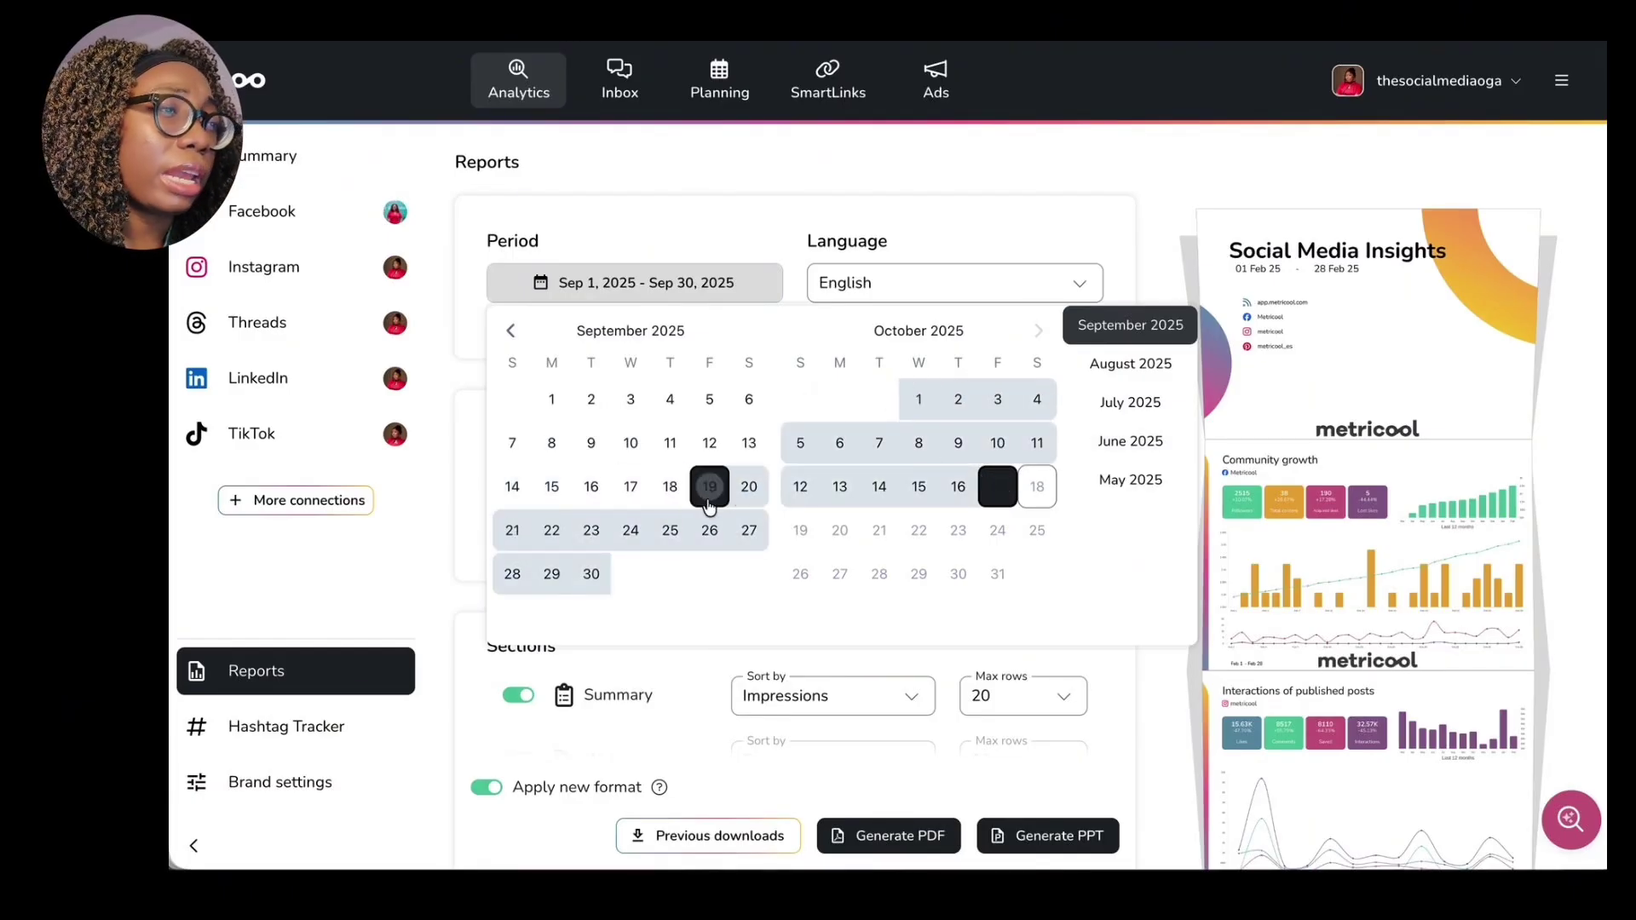
{"action": "left_click", "coordinate": [709, 487]}
{"action": "left_click", "coordinate": [746, 481]}
{"action": "left_click", "coordinate": [745, 482]}
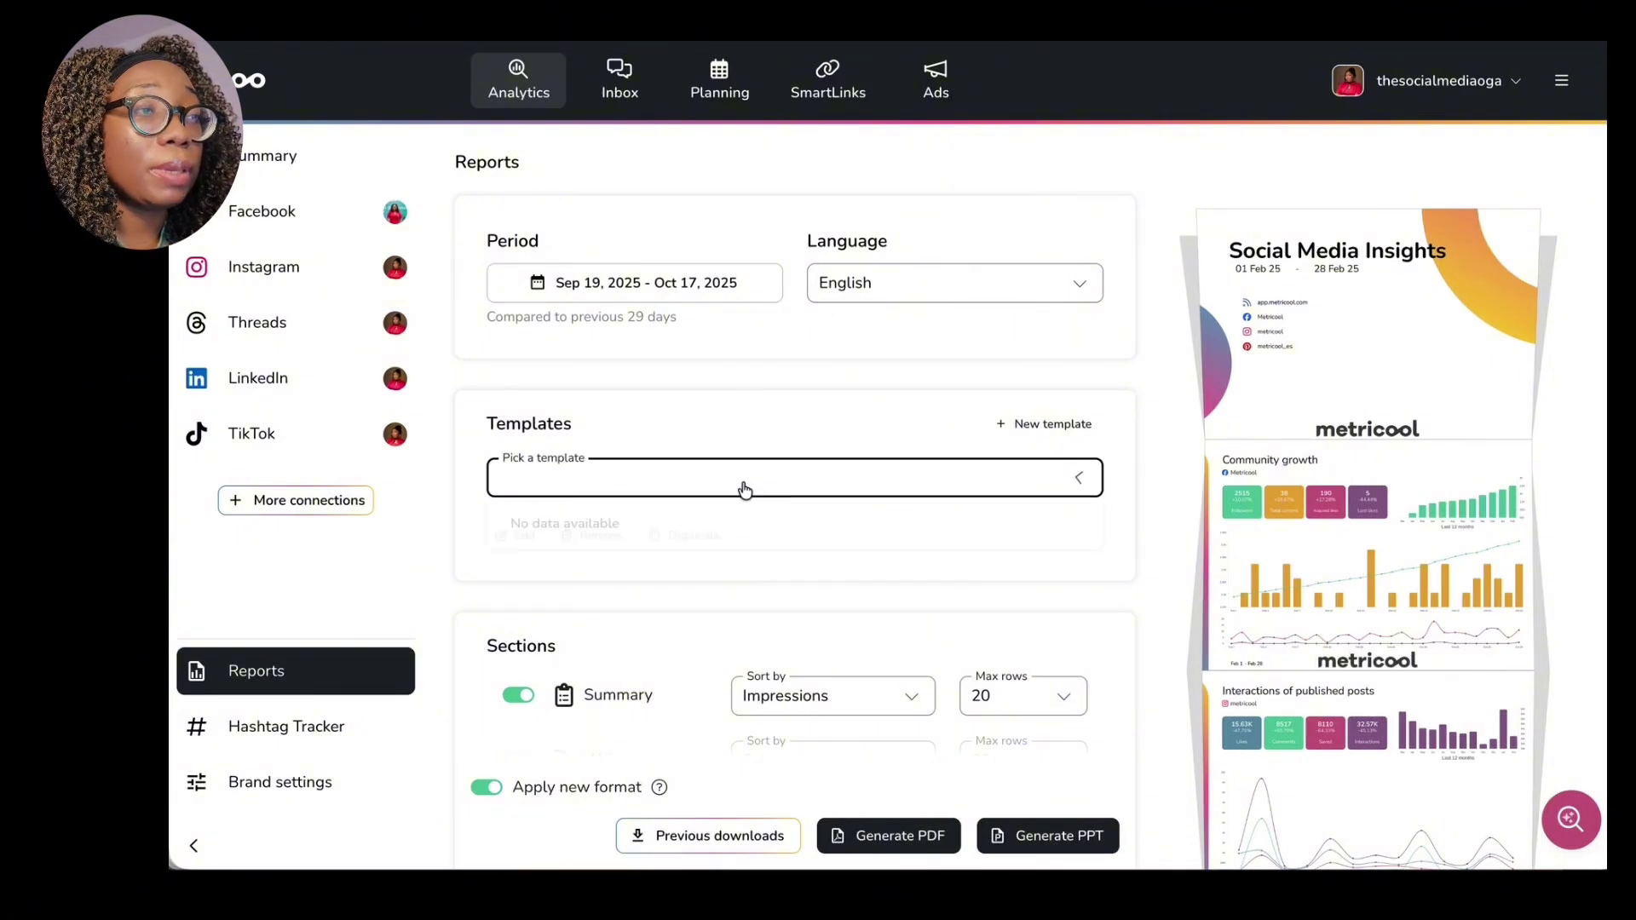
Start a new report template, inspect the Summary charts, and untick the Web sections.
{"action": "left_click", "coordinate": [1029, 424]}
{"action": "scroll", "coordinate": [784, 536], "scroll_direction": "down", "scroll_amount": 3}
{"action": "scroll", "coordinate": [784, 537], "scroll_direction": "up", "scroll_amount": 3}
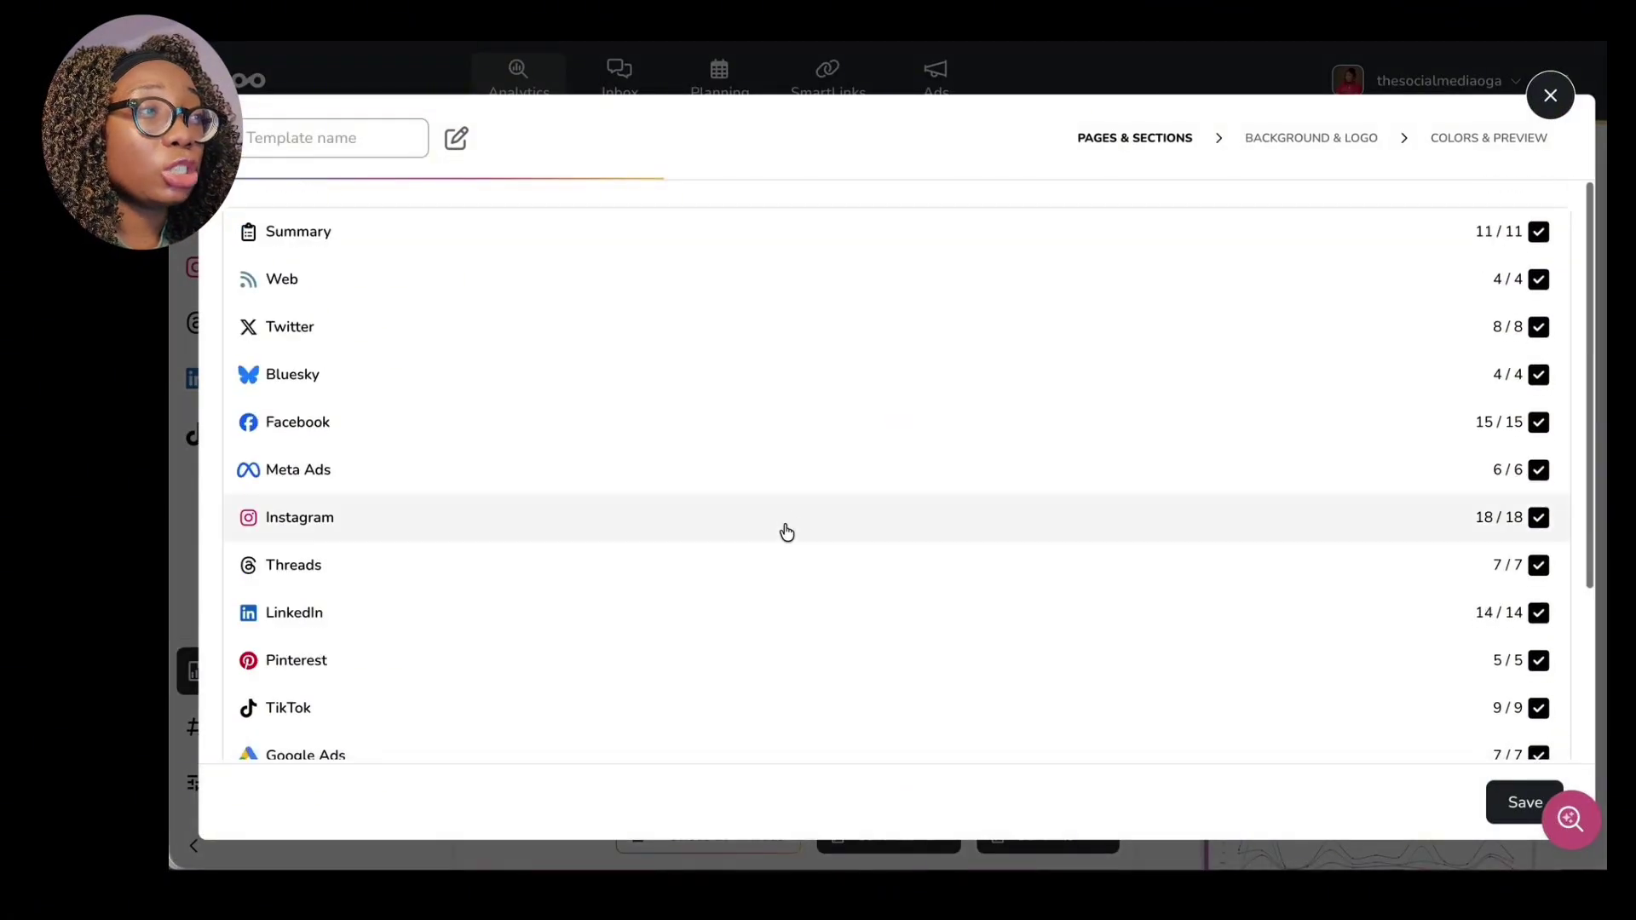
{"action": "left_click", "coordinate": [1539, 237]}
{"action": "scroll", "coordinate": [1515, 412], "scroll_direction": "down", "scroll_amount": 3}
{"action": "scroll", "coordinate": [1525, 323], "scroll_direction": "up", "scroll_amount": 3}
{"action": "left_click", "coordinate": [1536, 223]}
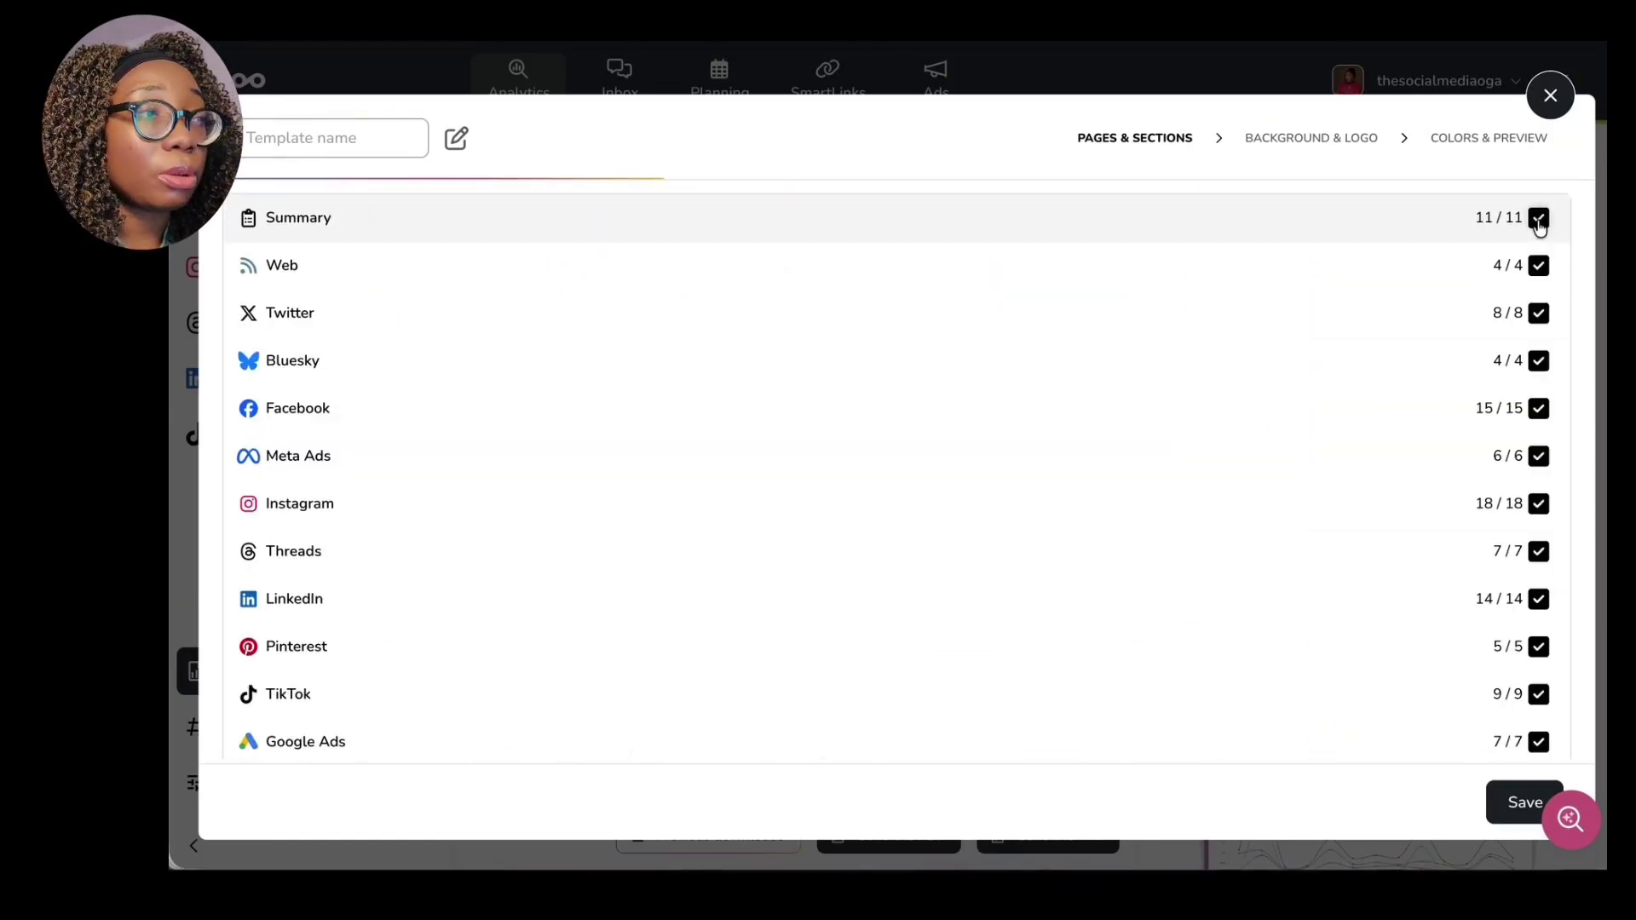
{"action": "left_click", "coordinate": [1540, 260]}
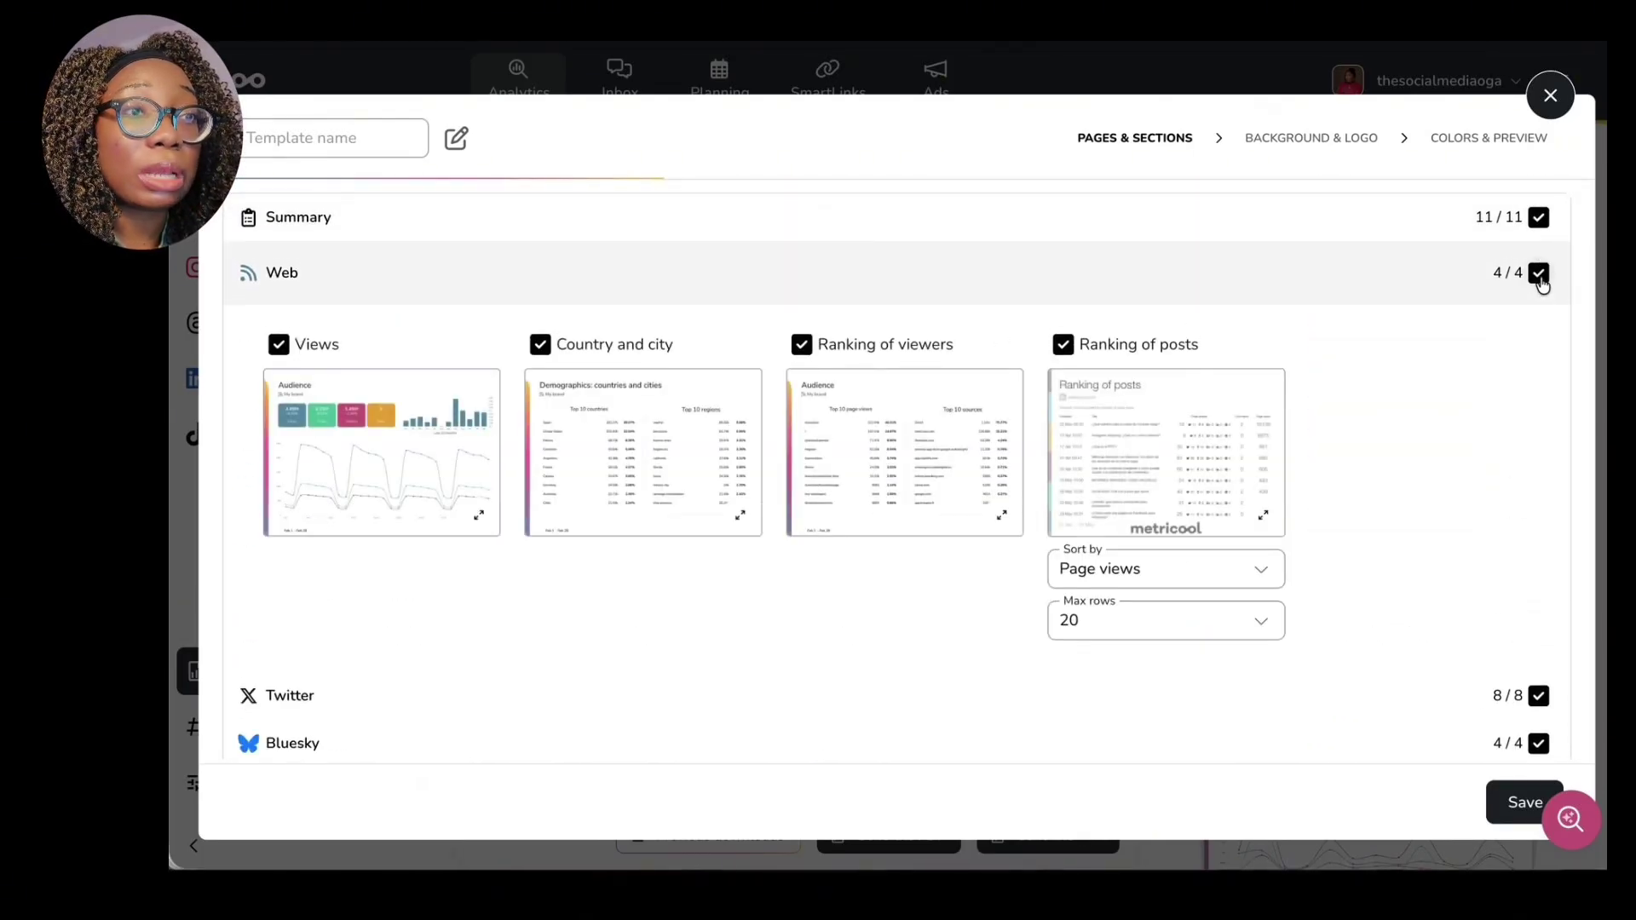
{"action": "left_click", "coordinate": [1539, 275]}
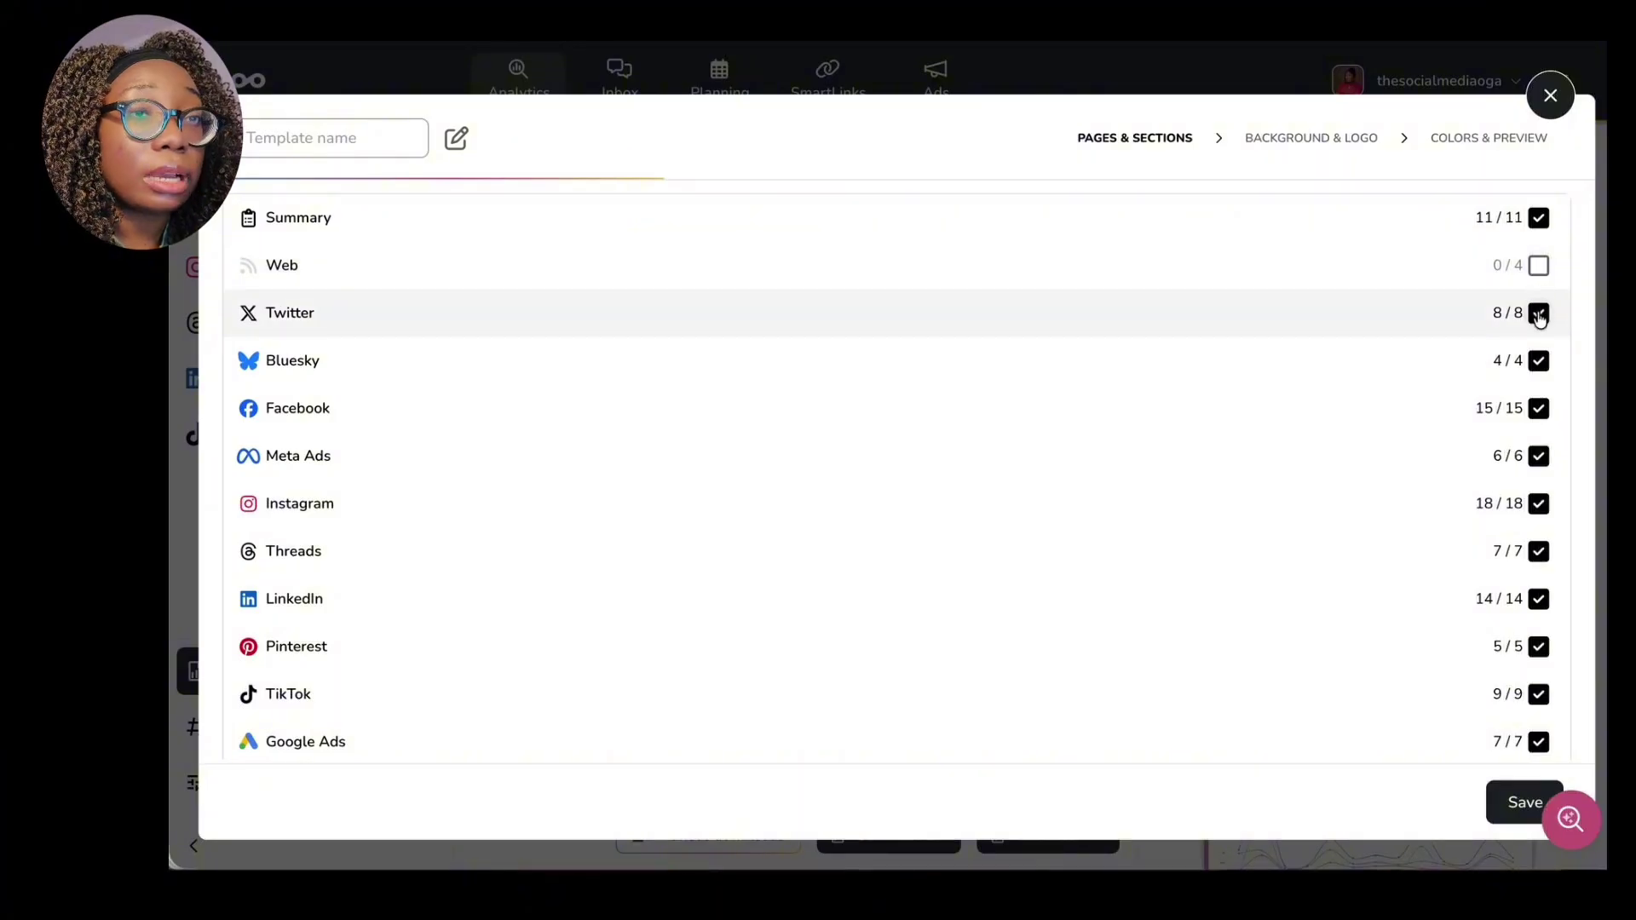
Untick the Twitter, Bluesky, Facebook and Meta Ads sections.
{"action": "left_click", "coordinate": [1511, 331]}
{"action": "scroll", "coordinate": [1525, 384], "scroll_direction": "down", "scroll_amount": 5}
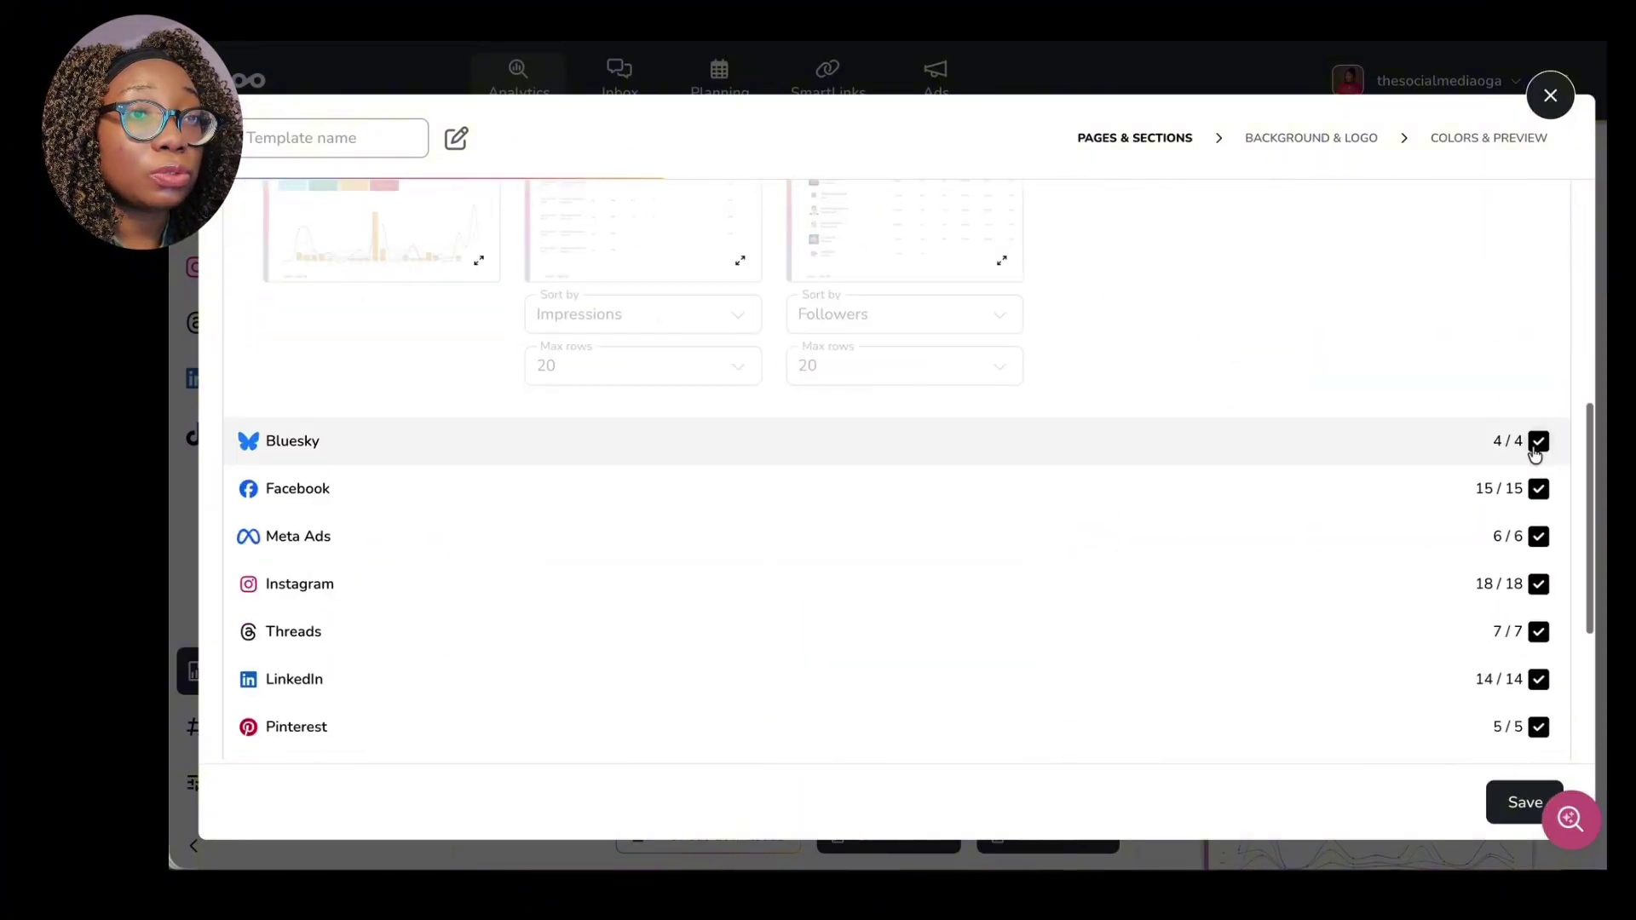
{"action": "left_click", "coordinate": [1536, 445]}
{"action": "scroll", "coordinate": [1538, 452], "scroll_direction": "down", "scroll_amount": 5}
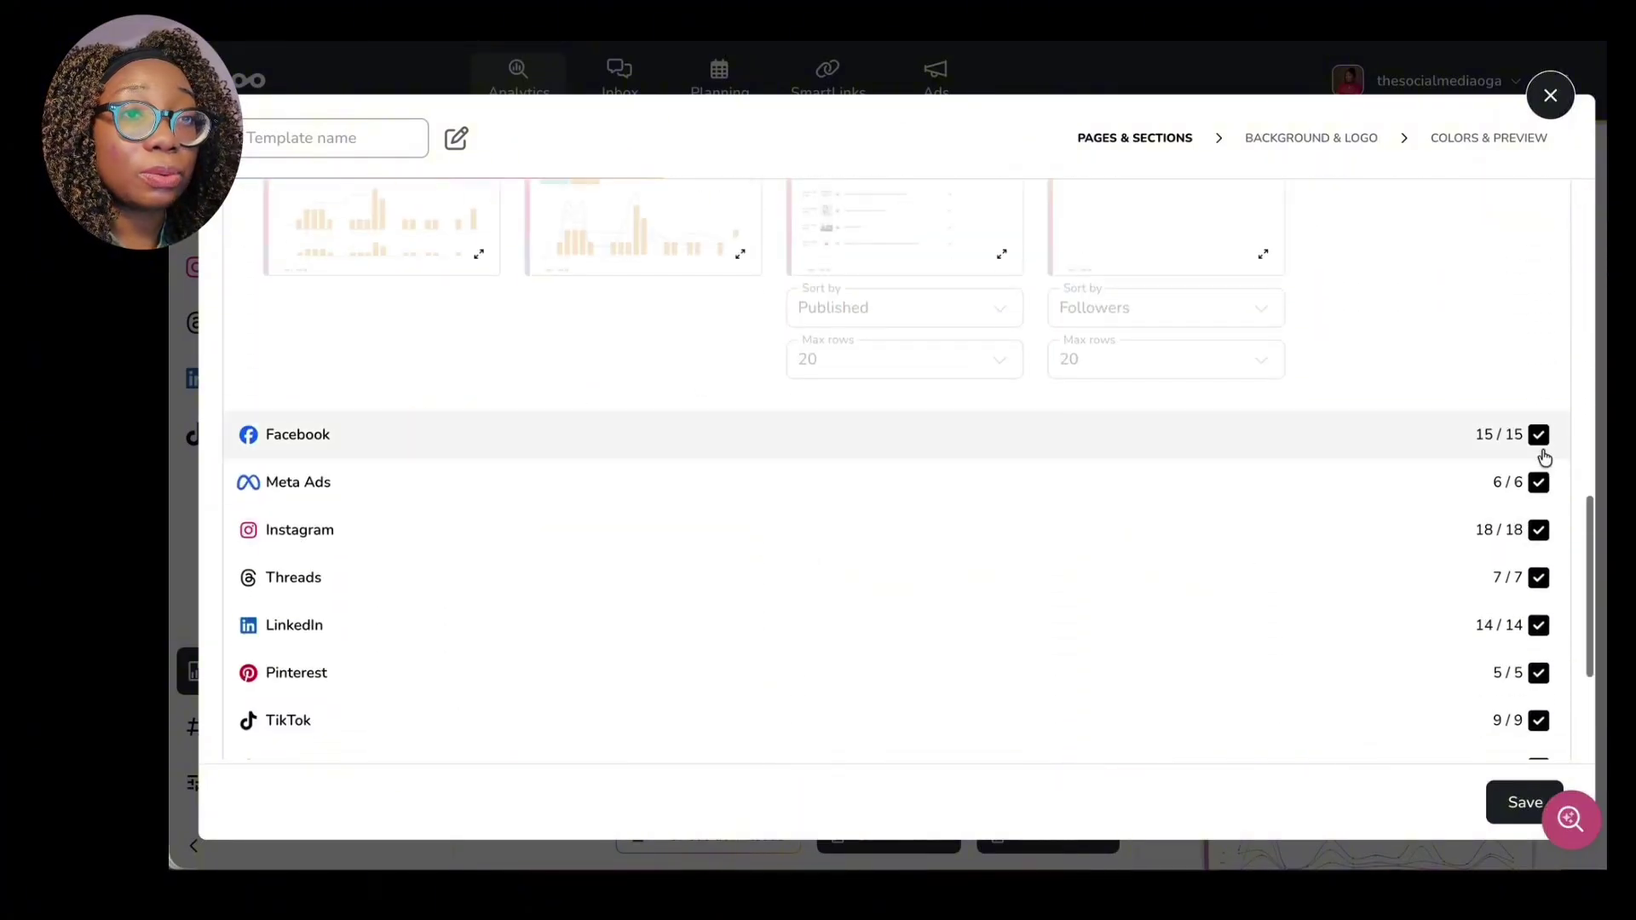
{"action": "left_click", "coordinate": [1538, 436]}
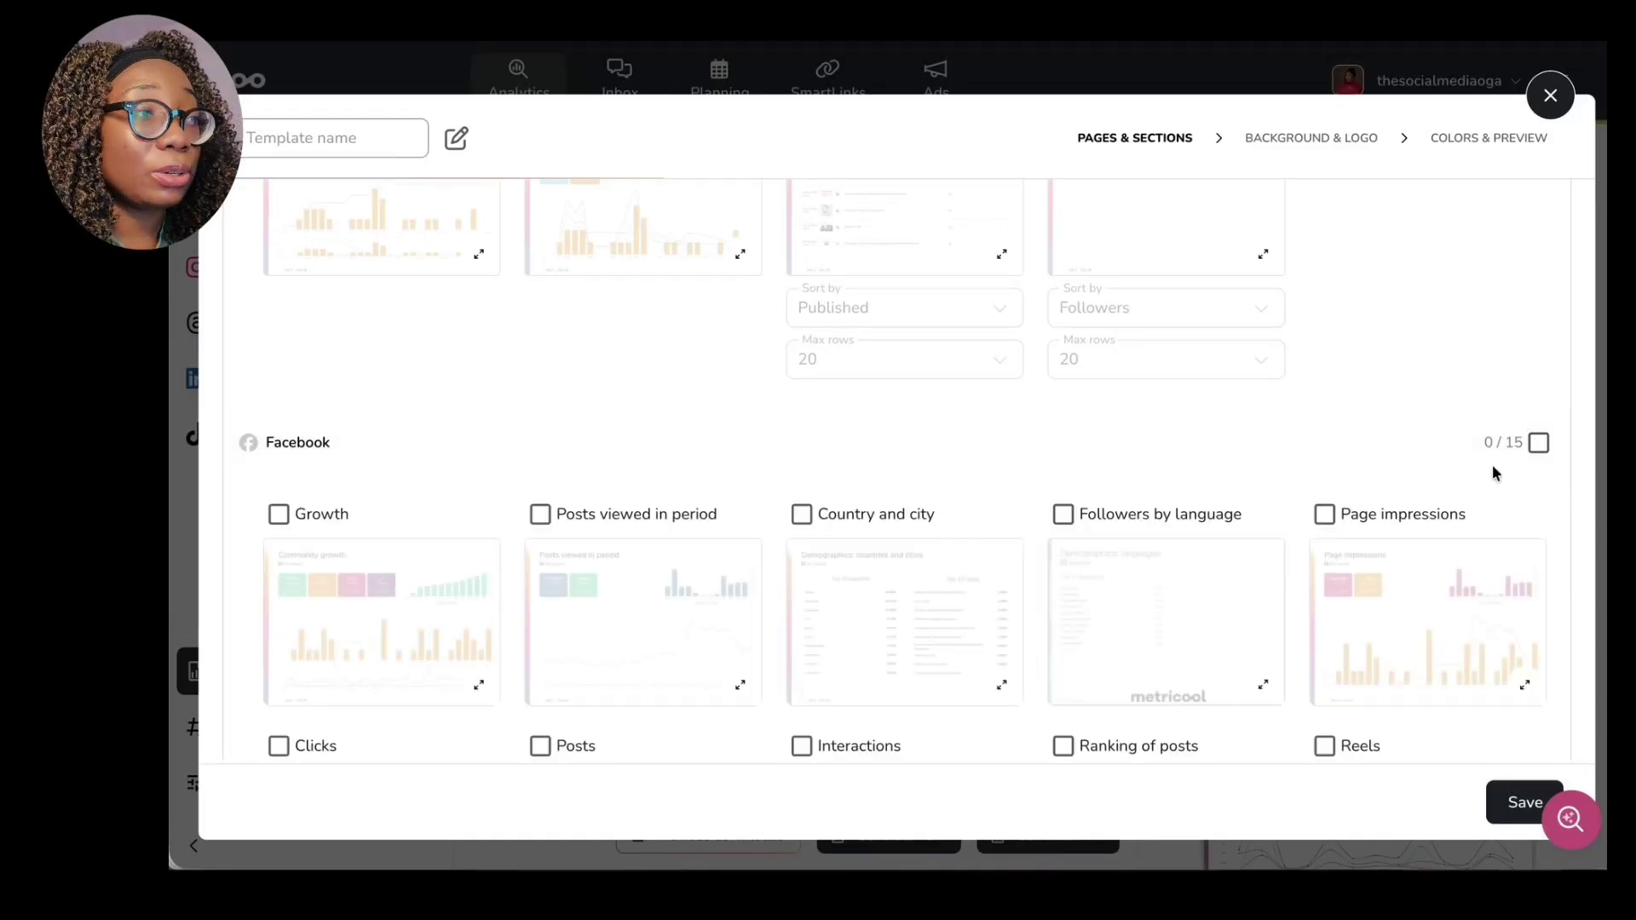
{"action": "scroll", "coordinate": [1504, 426], "scroll_direction": "down", "scroll_amount": 8}
{"action": "left_click", "coordinate": [1539, 260]}
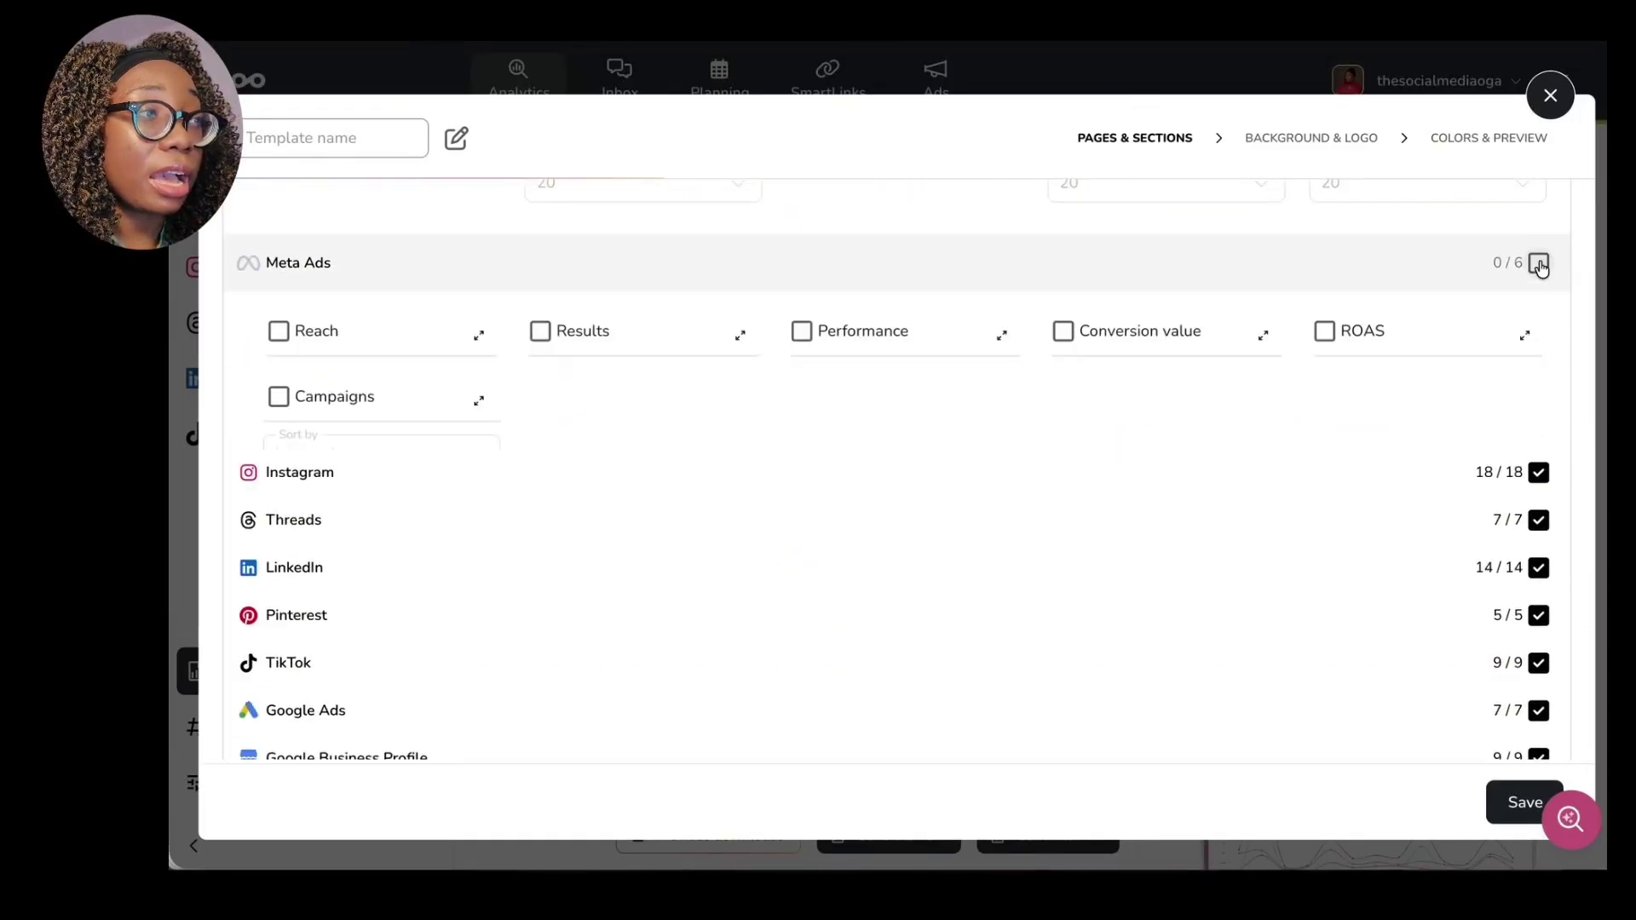
Untick the Threads, YouTube, Twitch and TikTok Ads sections.
{"action": "scroll", "coordinate": [1496, 417], "scroll_direction": "down", "scroll_amount": 6}
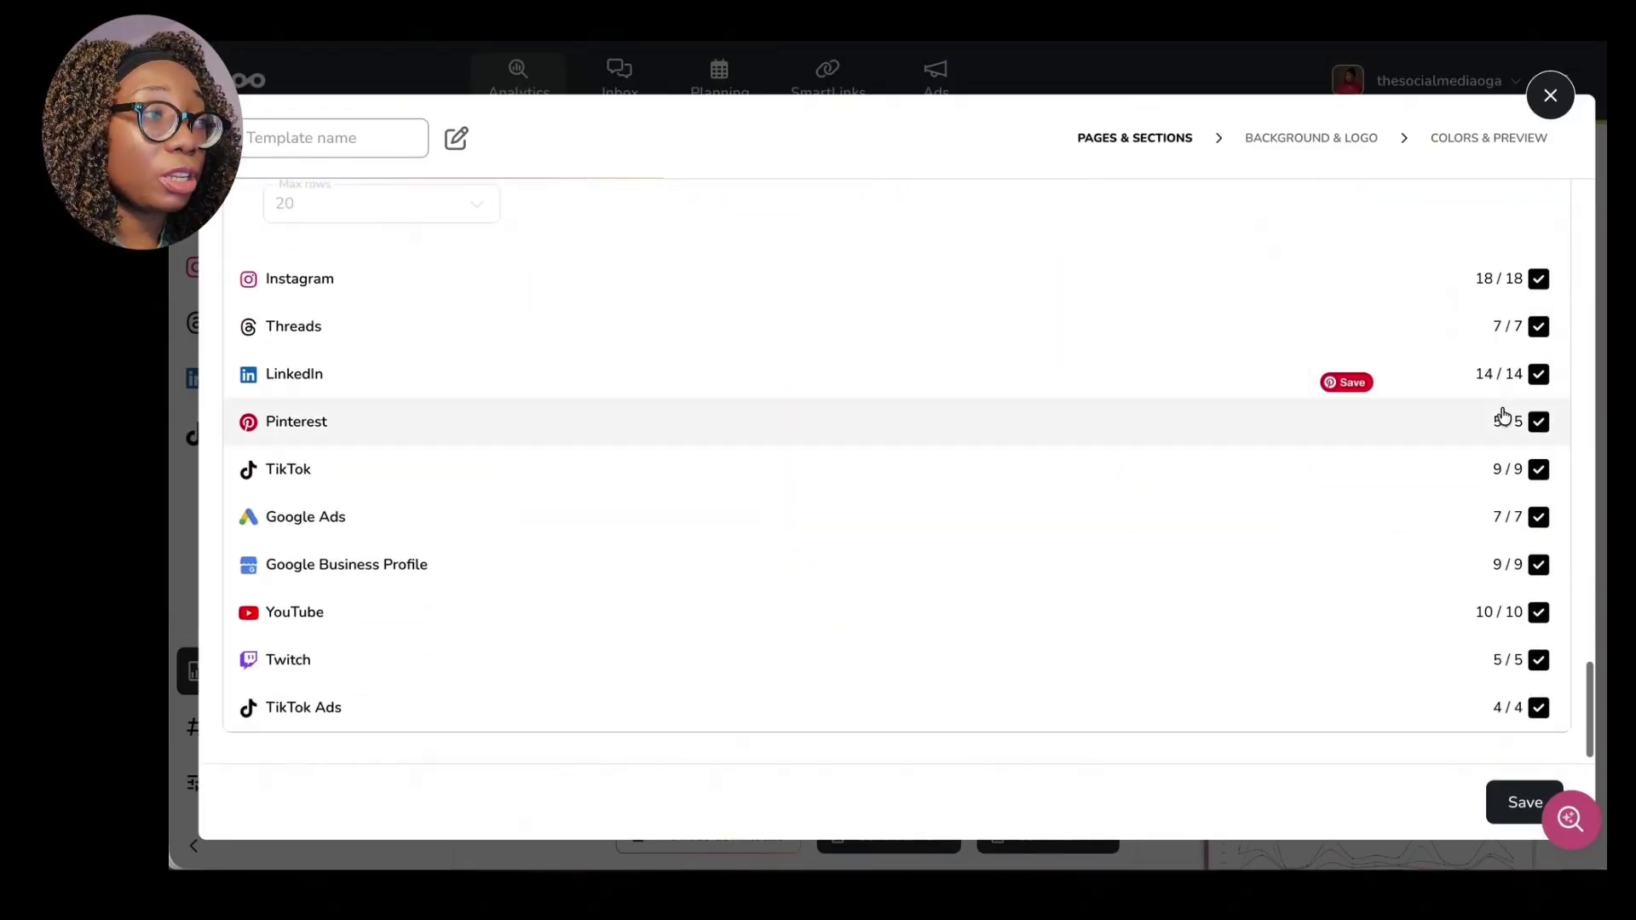
{"action": "left_click", "coordinate": [1538, 328]}
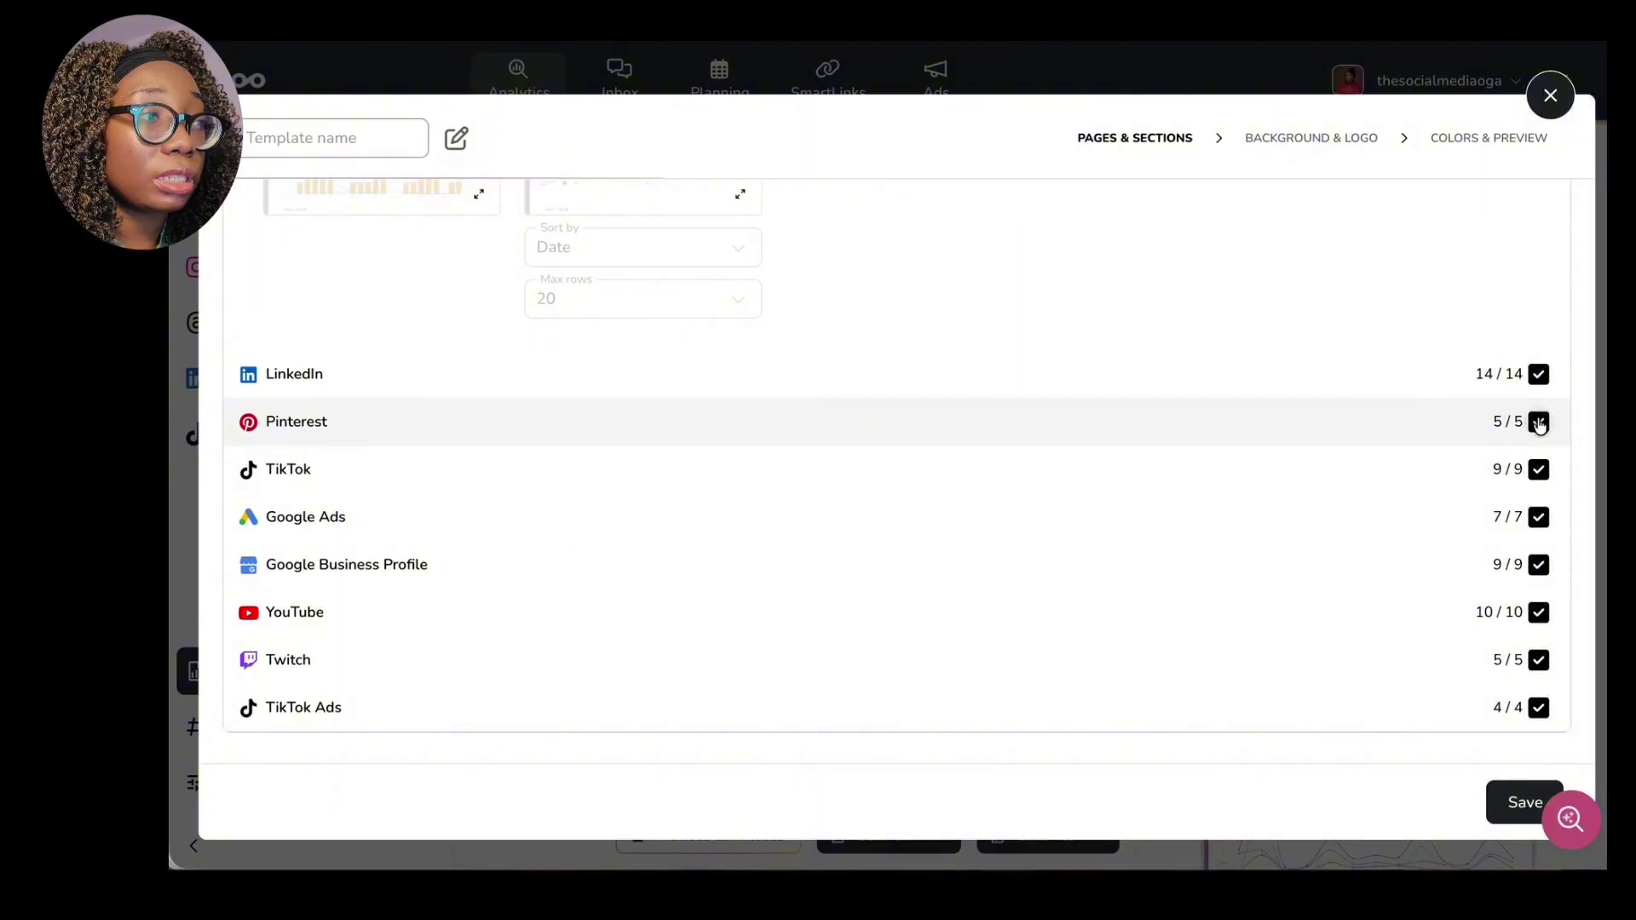
{"action": "left_click", "coordinate": [1538, 612]}
{"action": "scroll", "coordinate": [1504, 597], "scroll_direction": "down", "scroll_amount": 9}
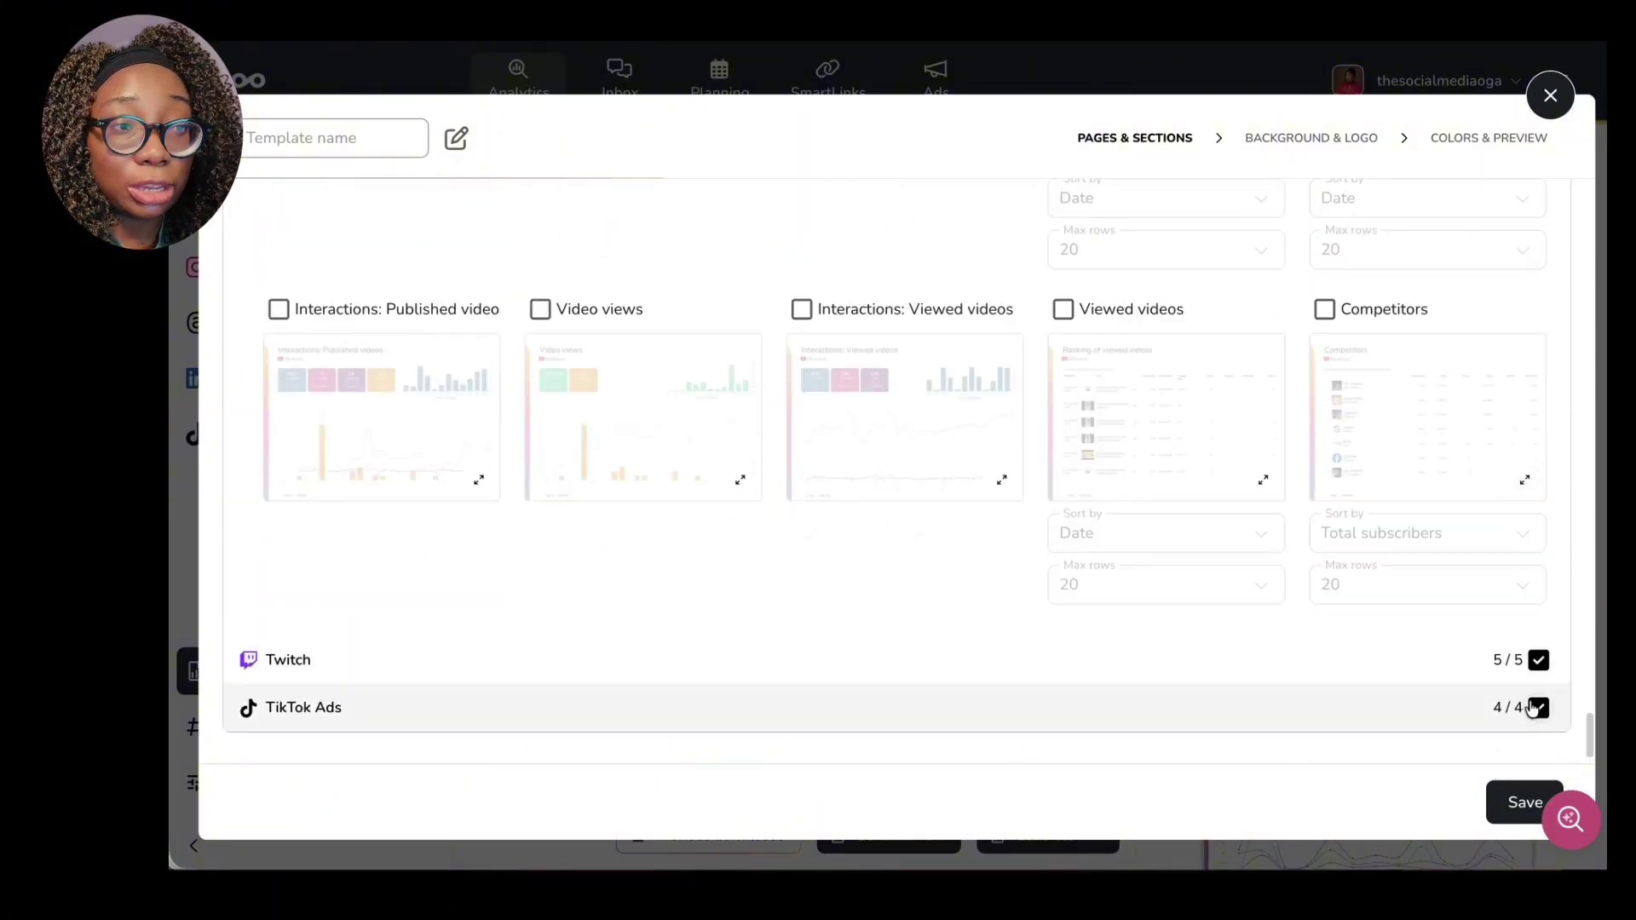
{"action": "left_click", "coordinate": [1539, 659]}
{"action": "scroll", "coordinate": [1531, 668], "scroll_direction": "down", "scroll_amount": 3}
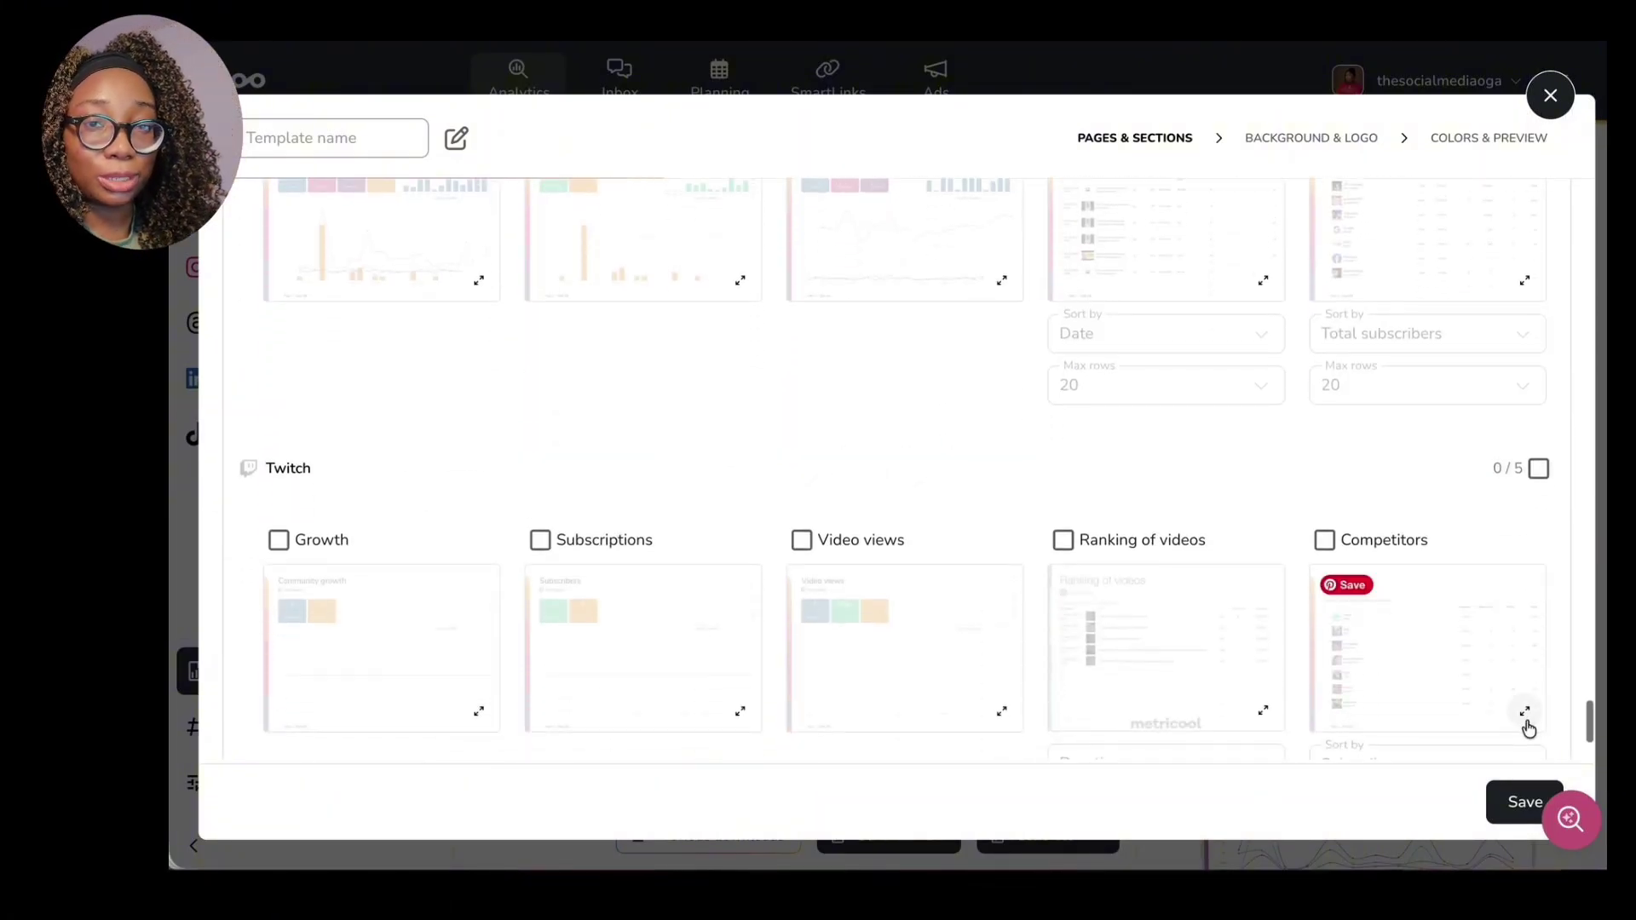
{"action": "scroll", "coordinate": [1529, 729], "scroll_direction": "down", "scroll_amount": 2}
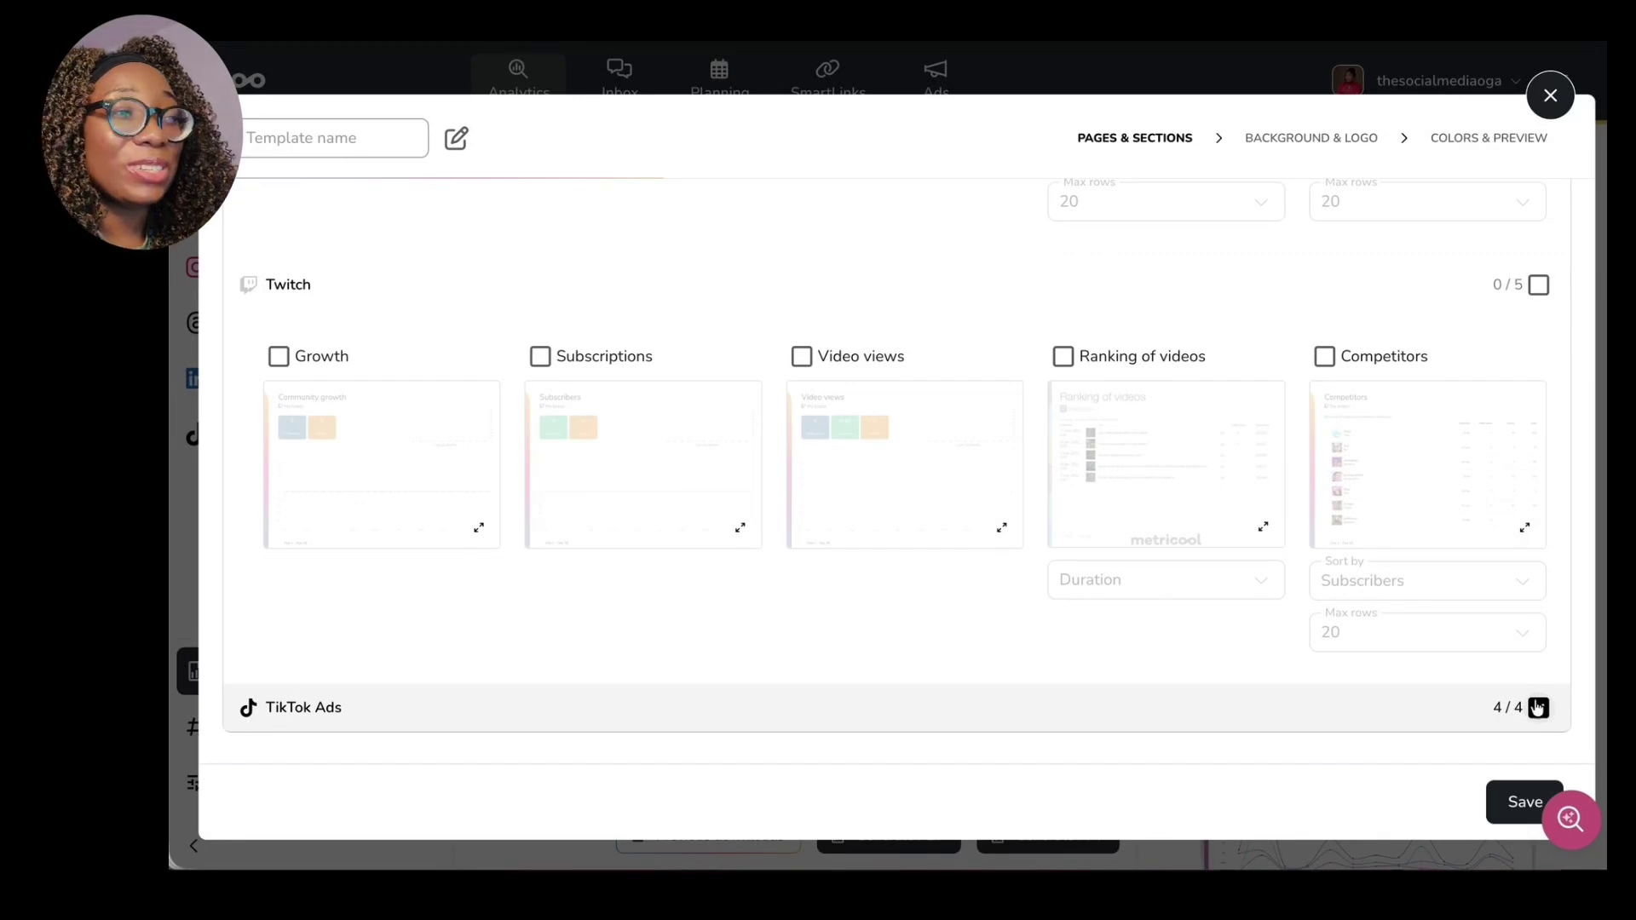
{"action": "left_click", "coordinate": [1538, 707]}
{"action": "scroll", "coordinate": [1360, 424], "scroll_direction": "up", "scroll_amount": 15}
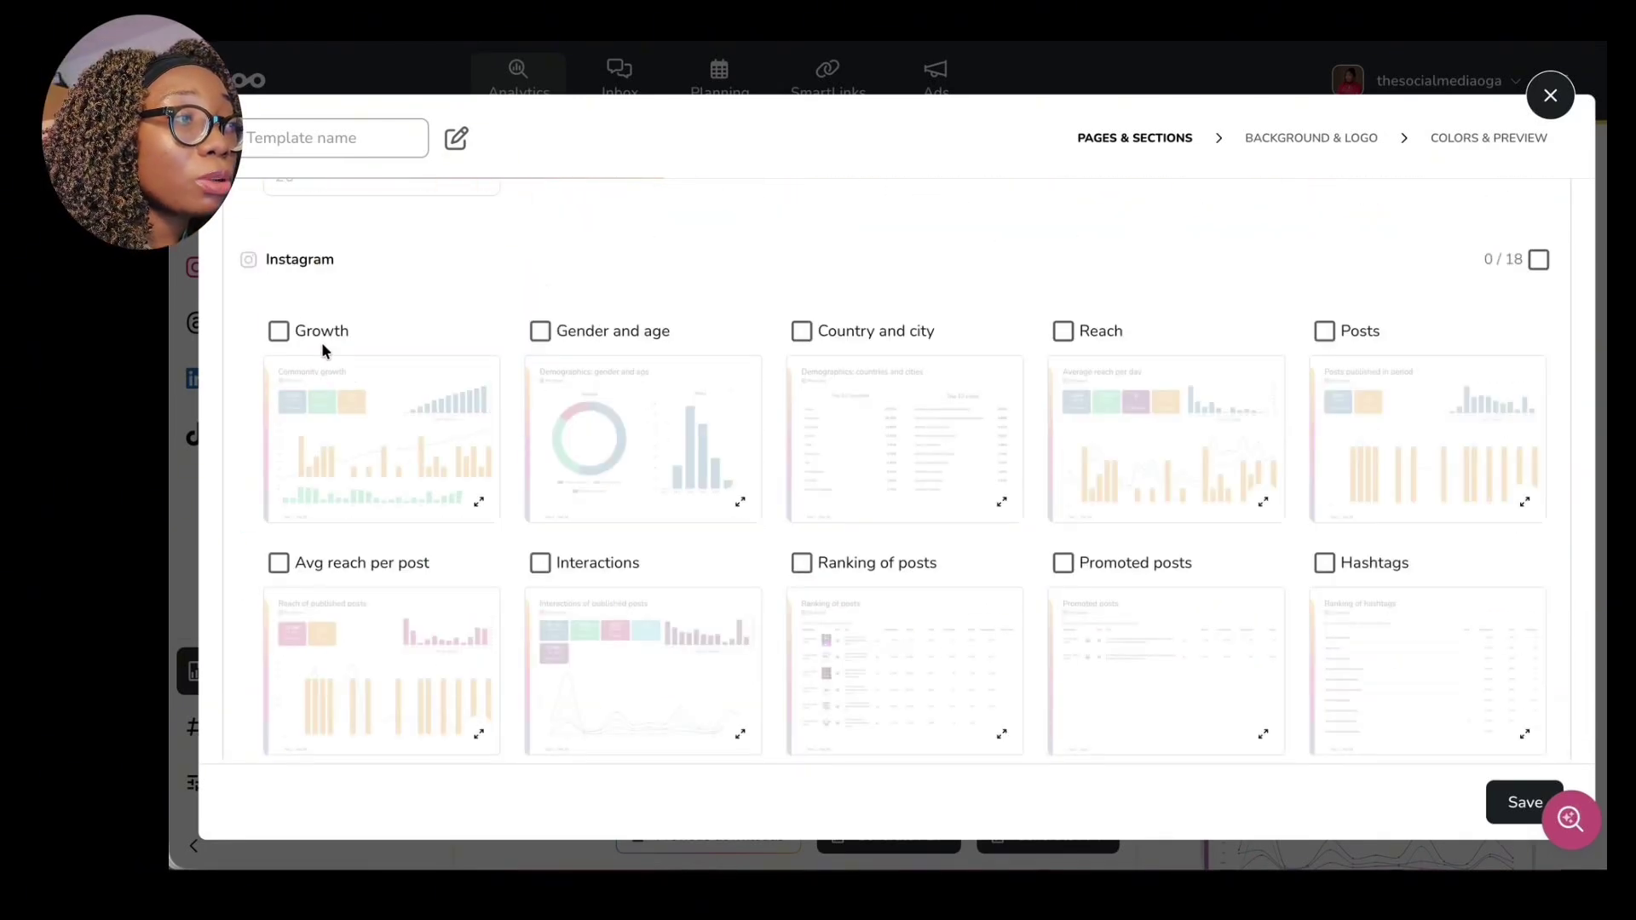
Tick Instagram Growth, Reach, Posts, Avg reach per post, Interactions, post ranking, Promoted posts and Hashtags.
{"action": "left_click", "coordinate": [280, 332]}
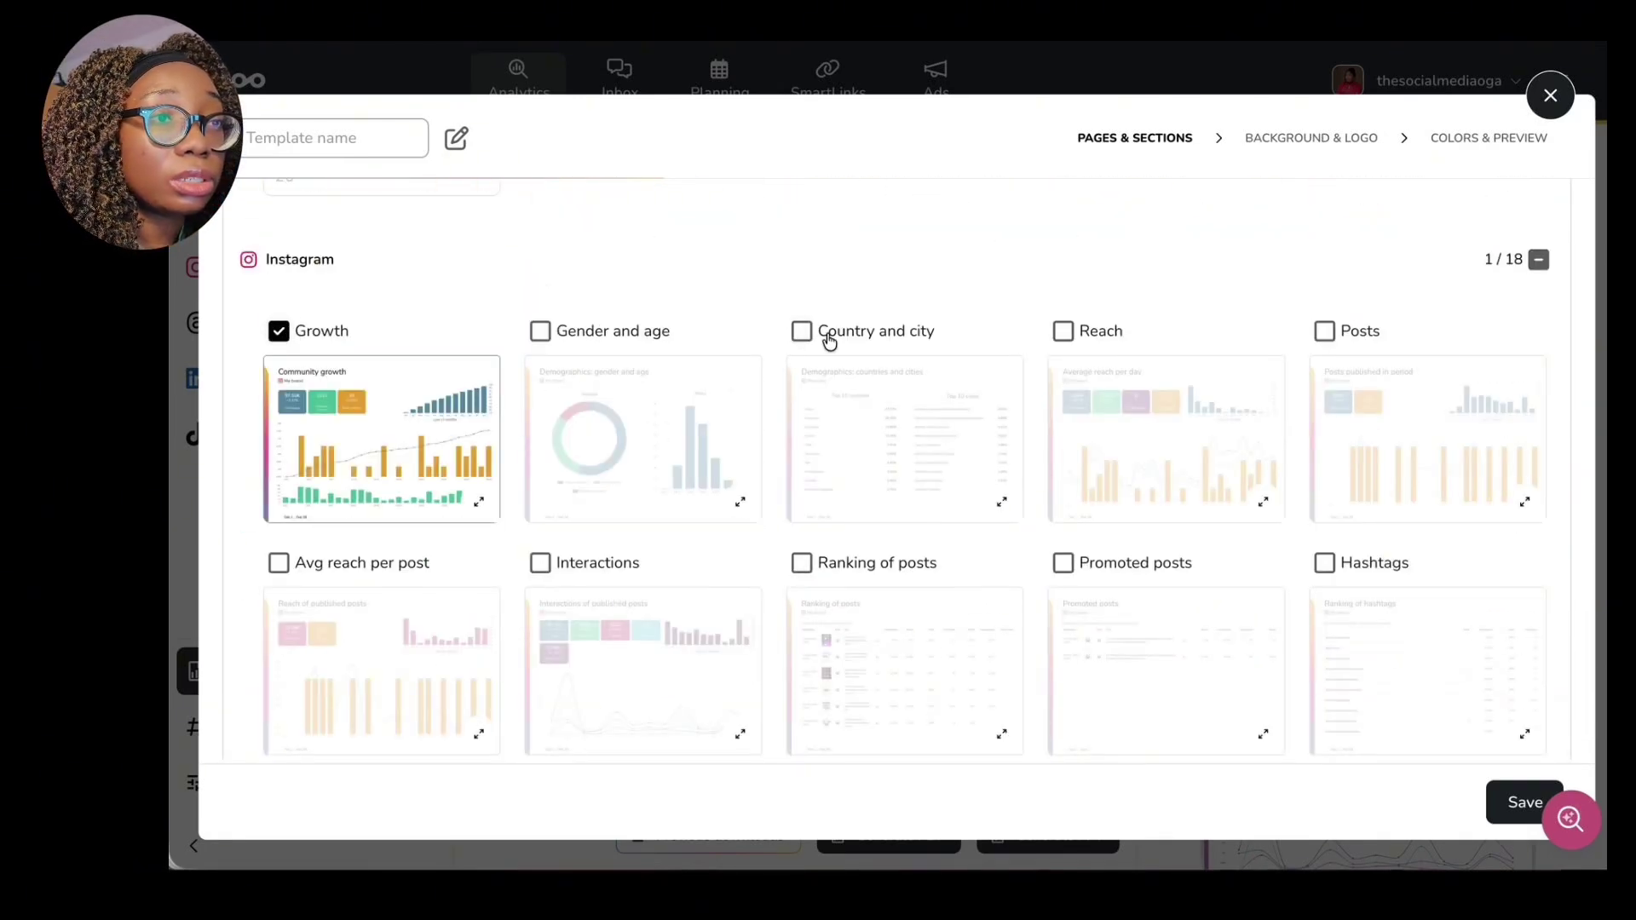
{"action": "left_click", "coordinate": [1076, 341]}
{"action": "left_click", "coordinate": [1324, 333]}
{"action": "scroll", "coordinate": [1323, 350], "scroll_direction": "down", "scroll_amount": 2}
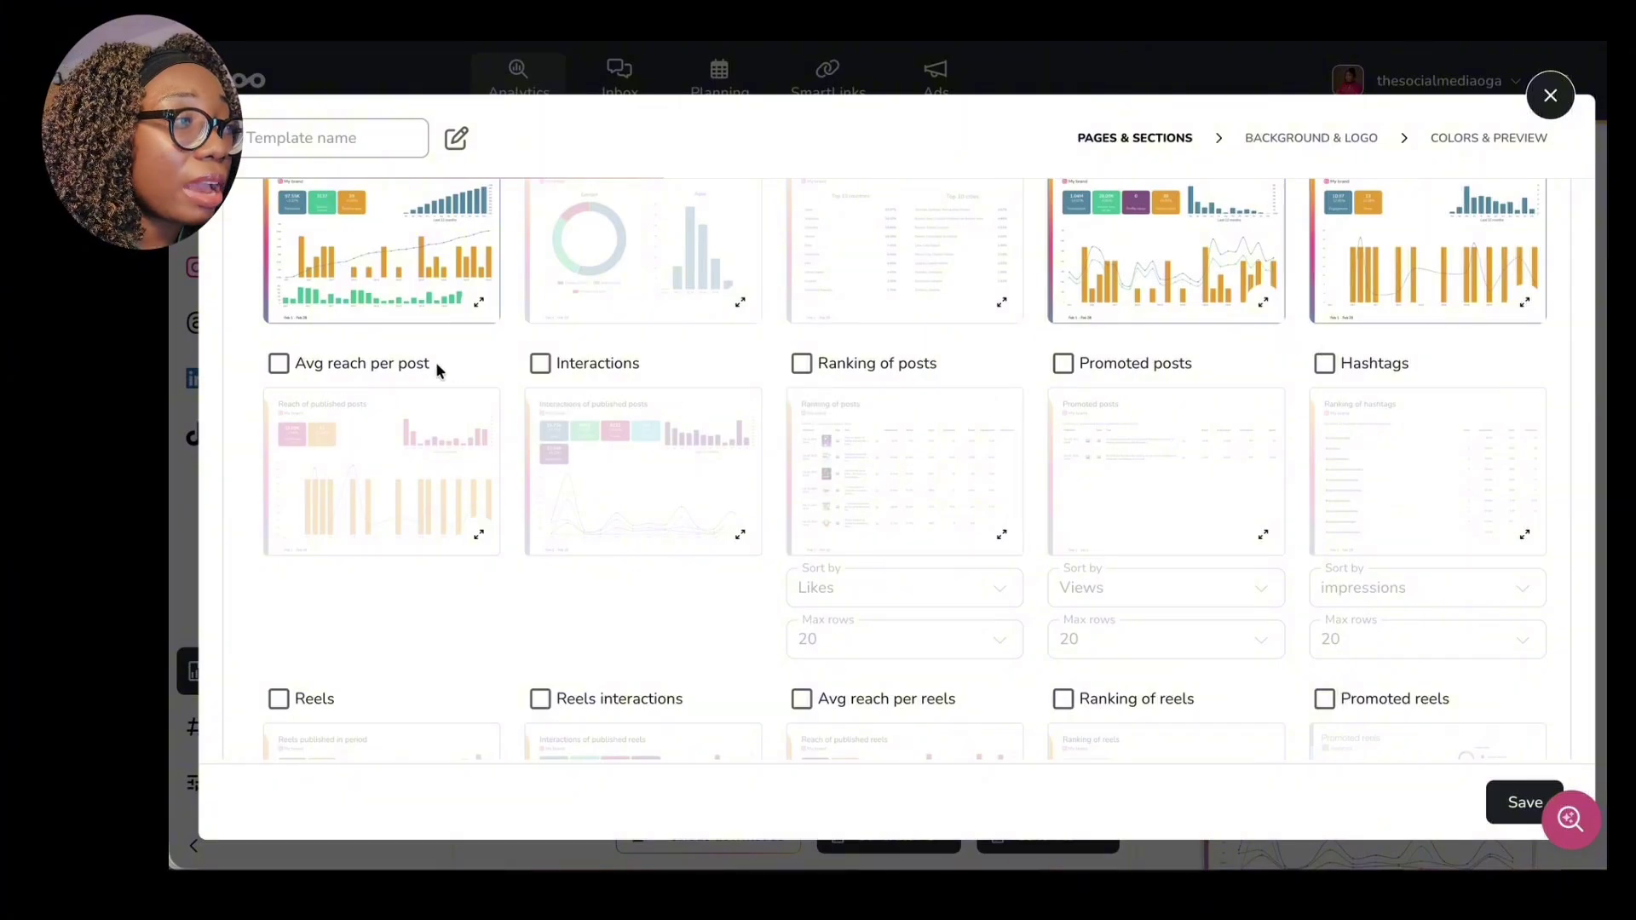
{"action": "left_click", "coordinate": [277, 364]}
{"action": "left_click", "coordinate": [554, 367]}
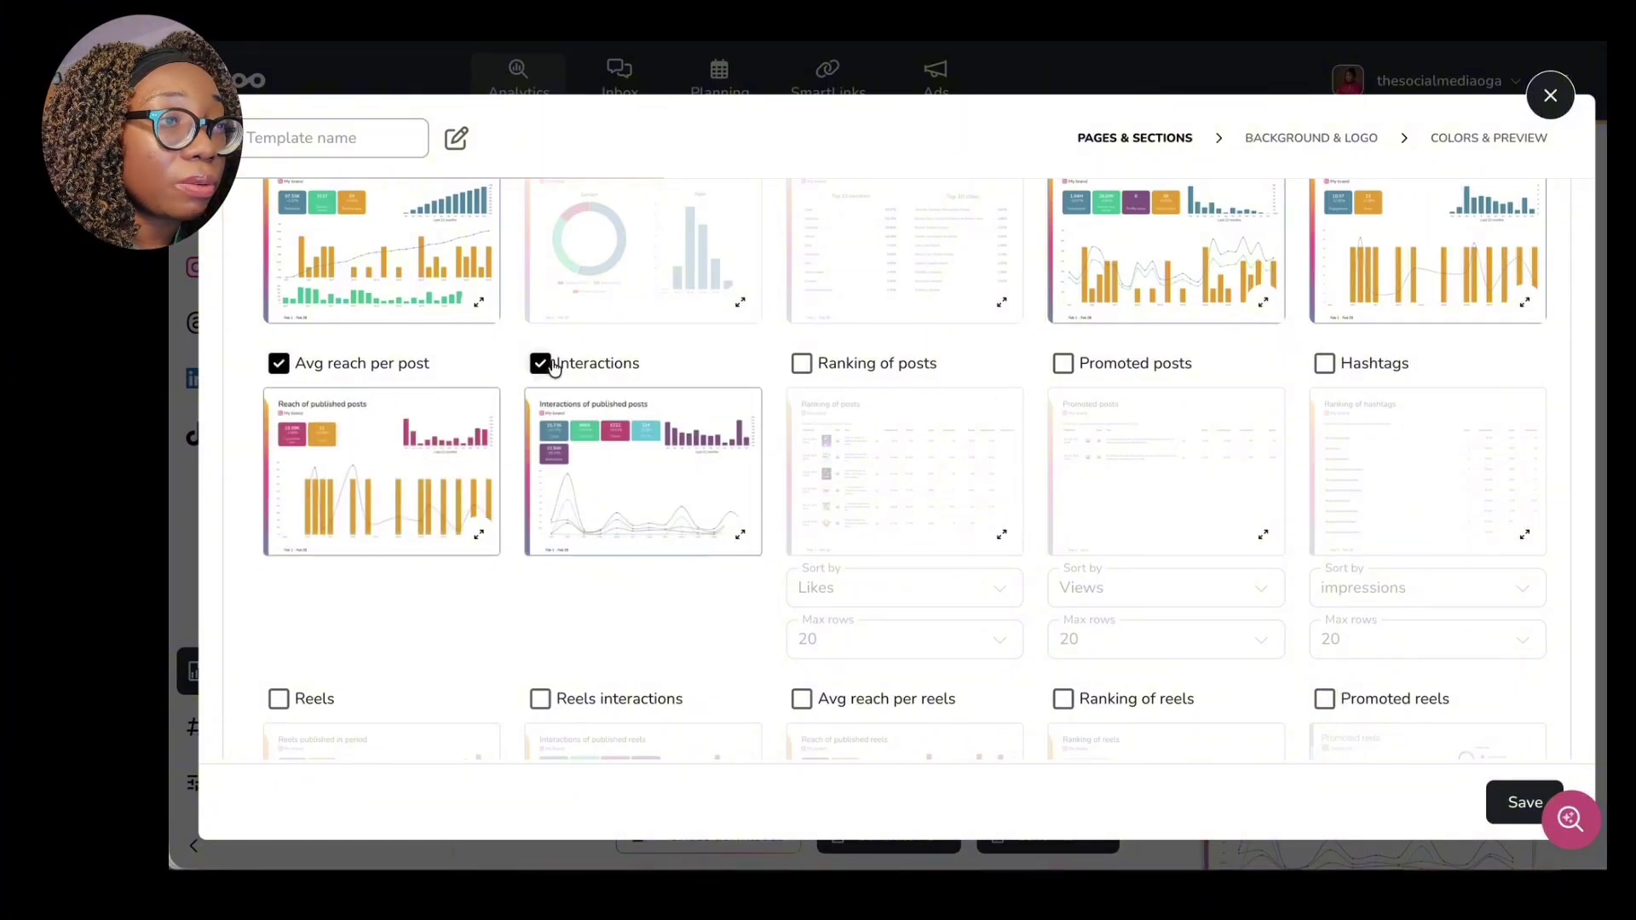
{"action": "left_click", "coordinate": [802, 361]}
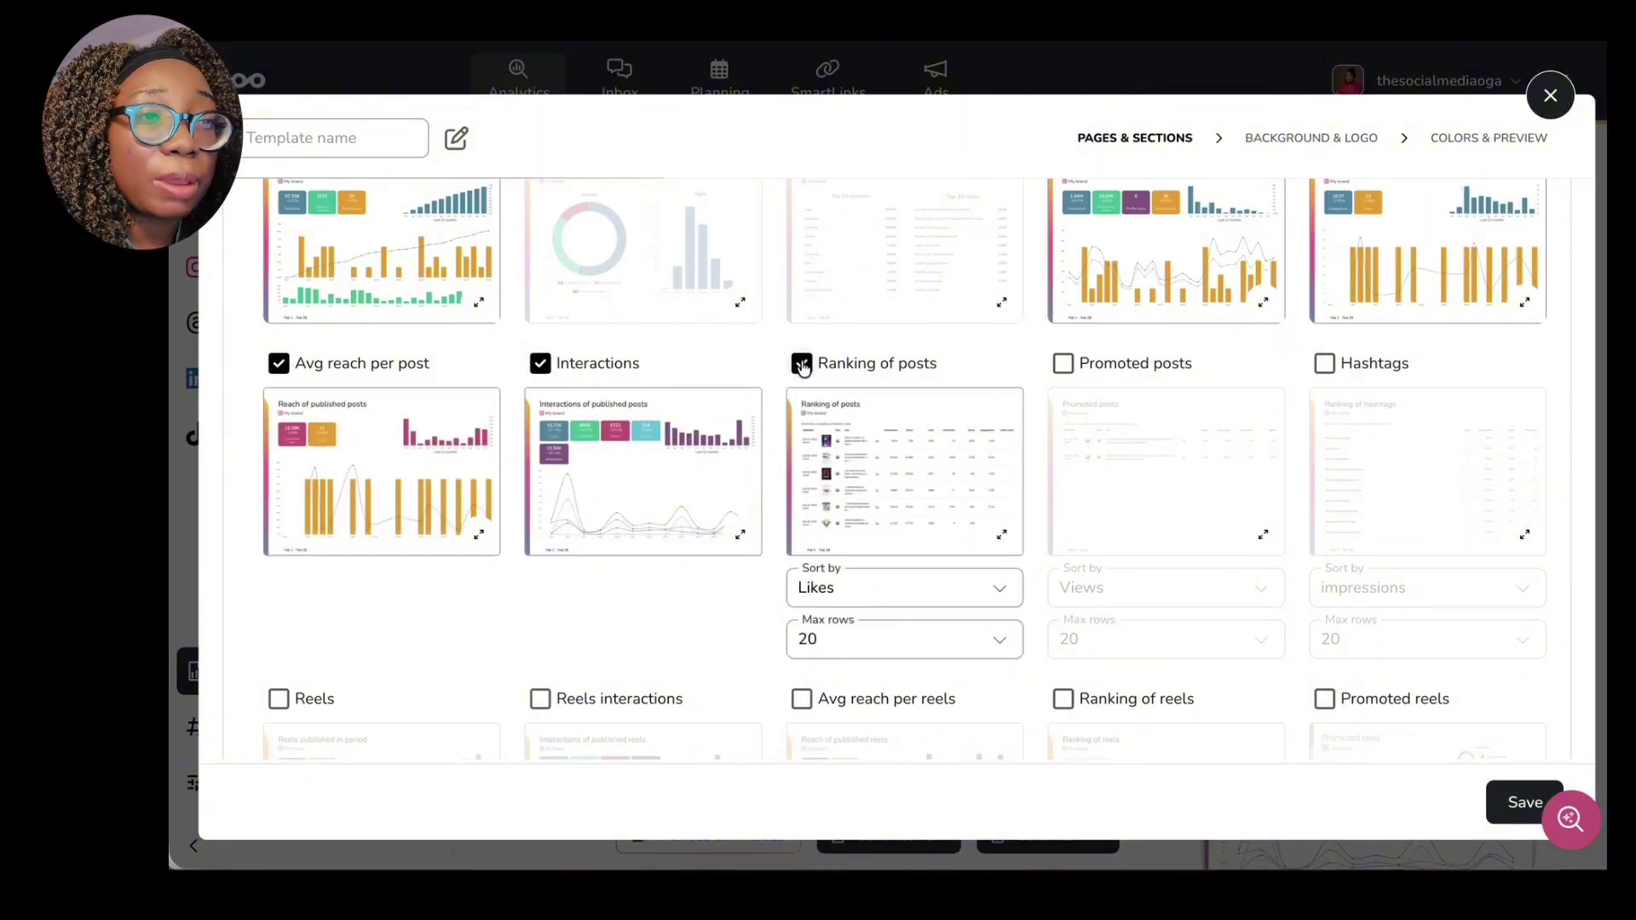
{"action": "scroll", "coordinate": [802, 367], "scroll_direction": "down", "scroll_amount": 1}
{"action": "left_click", "coordinate": [1064, 289]}
{"action": "scroll", "coordinate": [1063, 288], "scroll_direction": "down", "scroll_amount": 1}
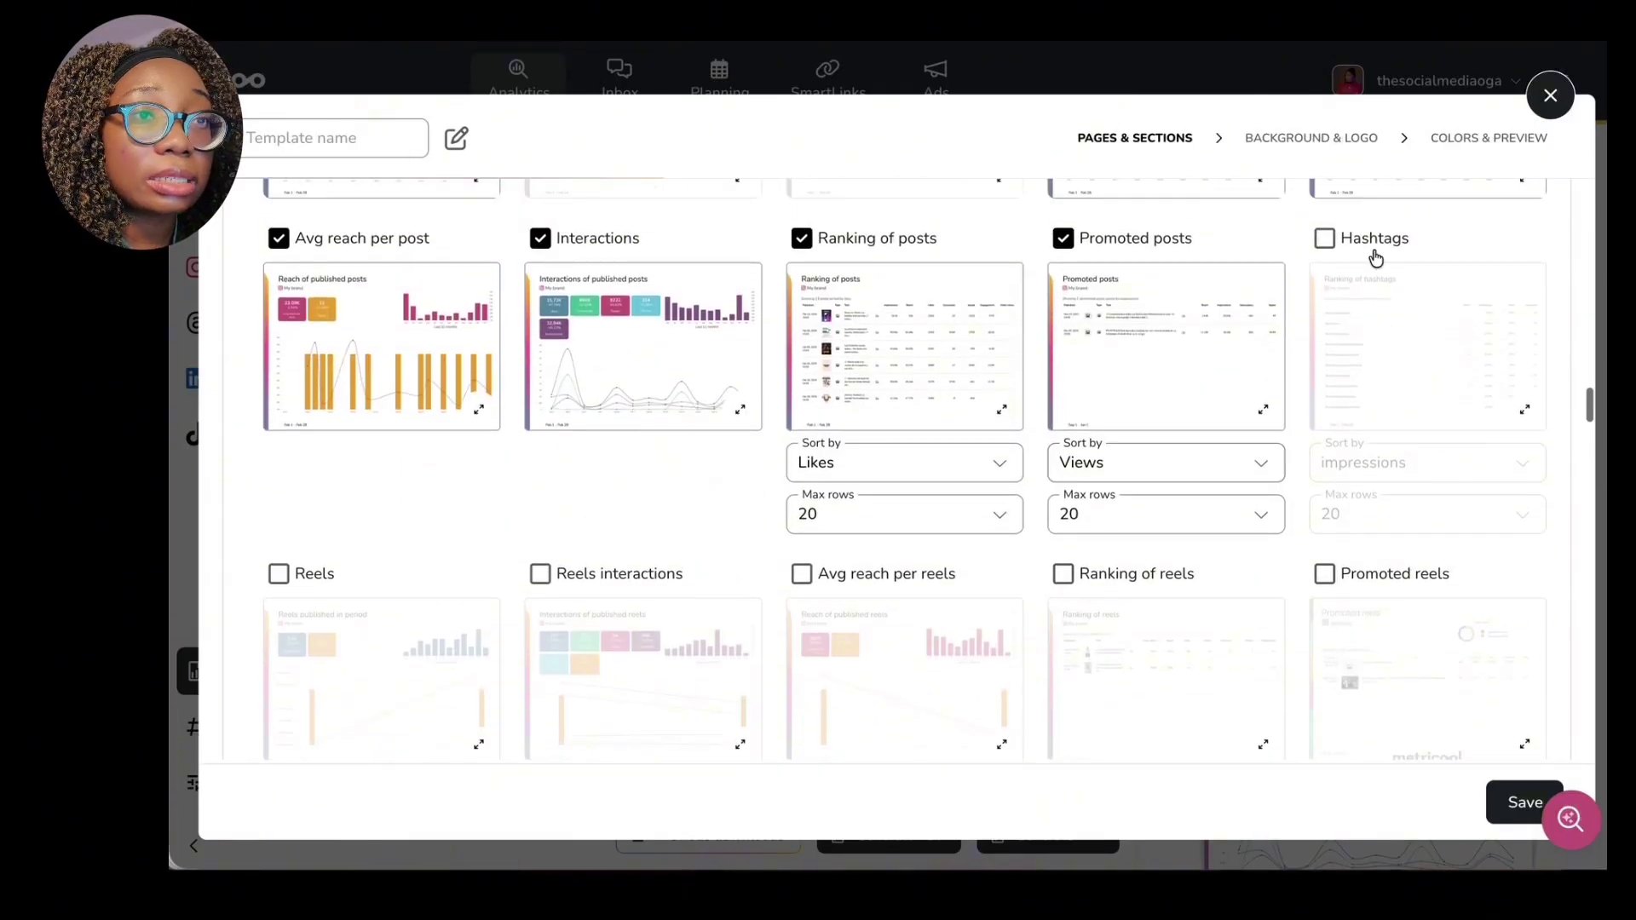
{"action": "left_click", "coordinate": [1374, 250]}
Tick Instagram Reels, reels interactions, reach and ranking, Stories, stories ranking and Competitors.
{"action": "scroll", "coordinate": [1245, 445], "scroll_direction": "down", "scroll_amount": 2}
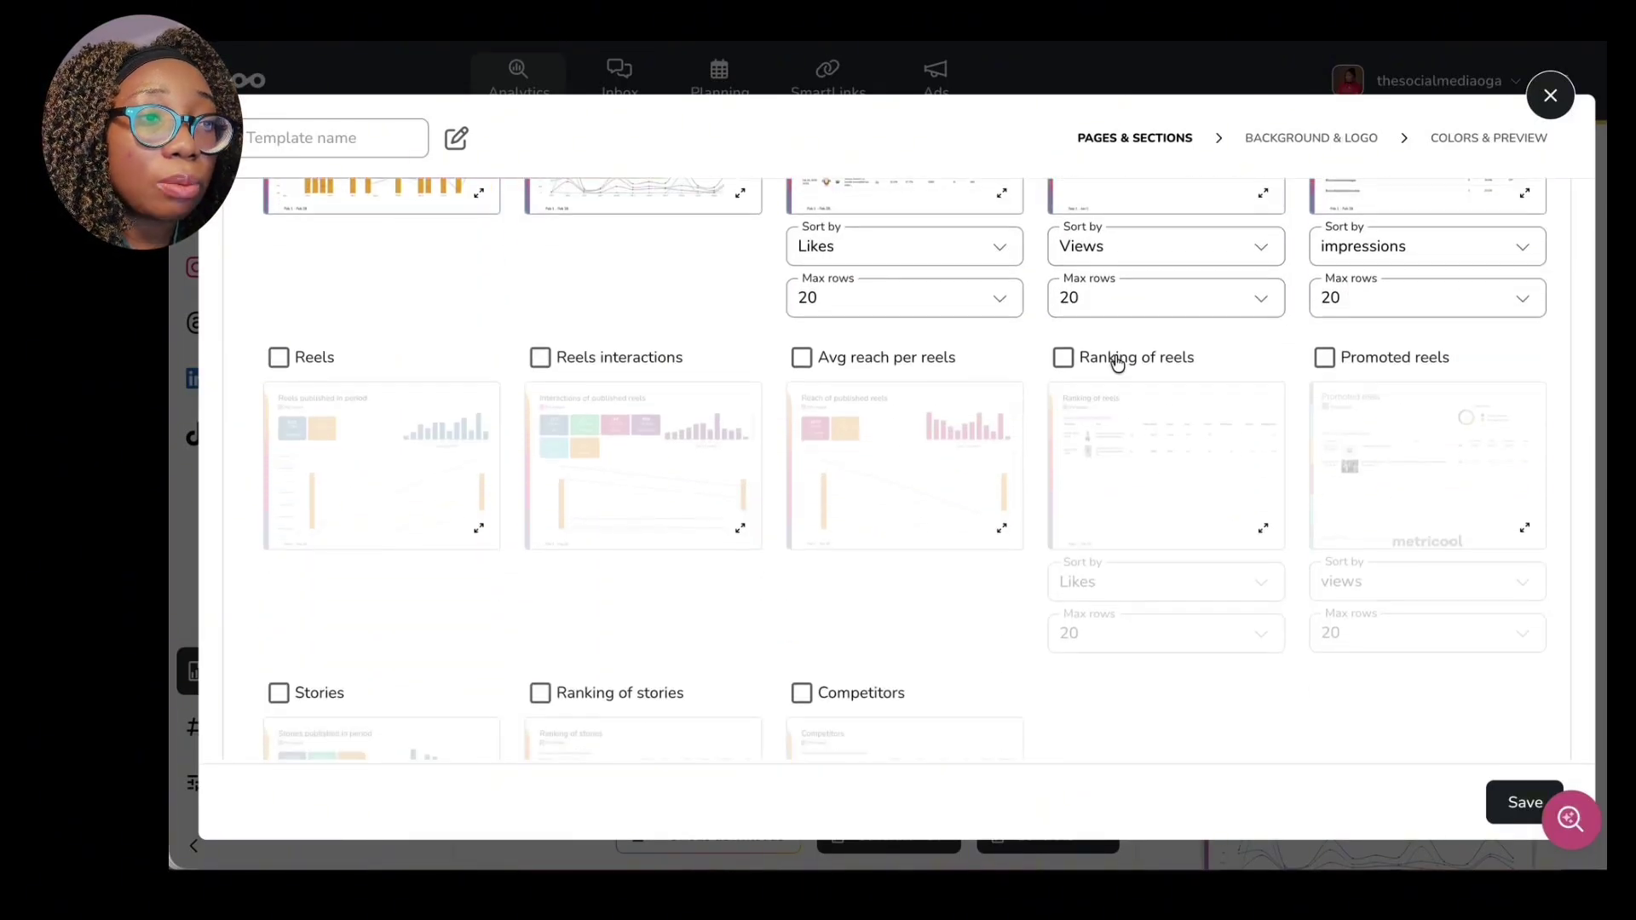
{"action": "left_click", "coordinate": [1065, 358]}
{"action": "left_click", "coordinate": [804, 358]}
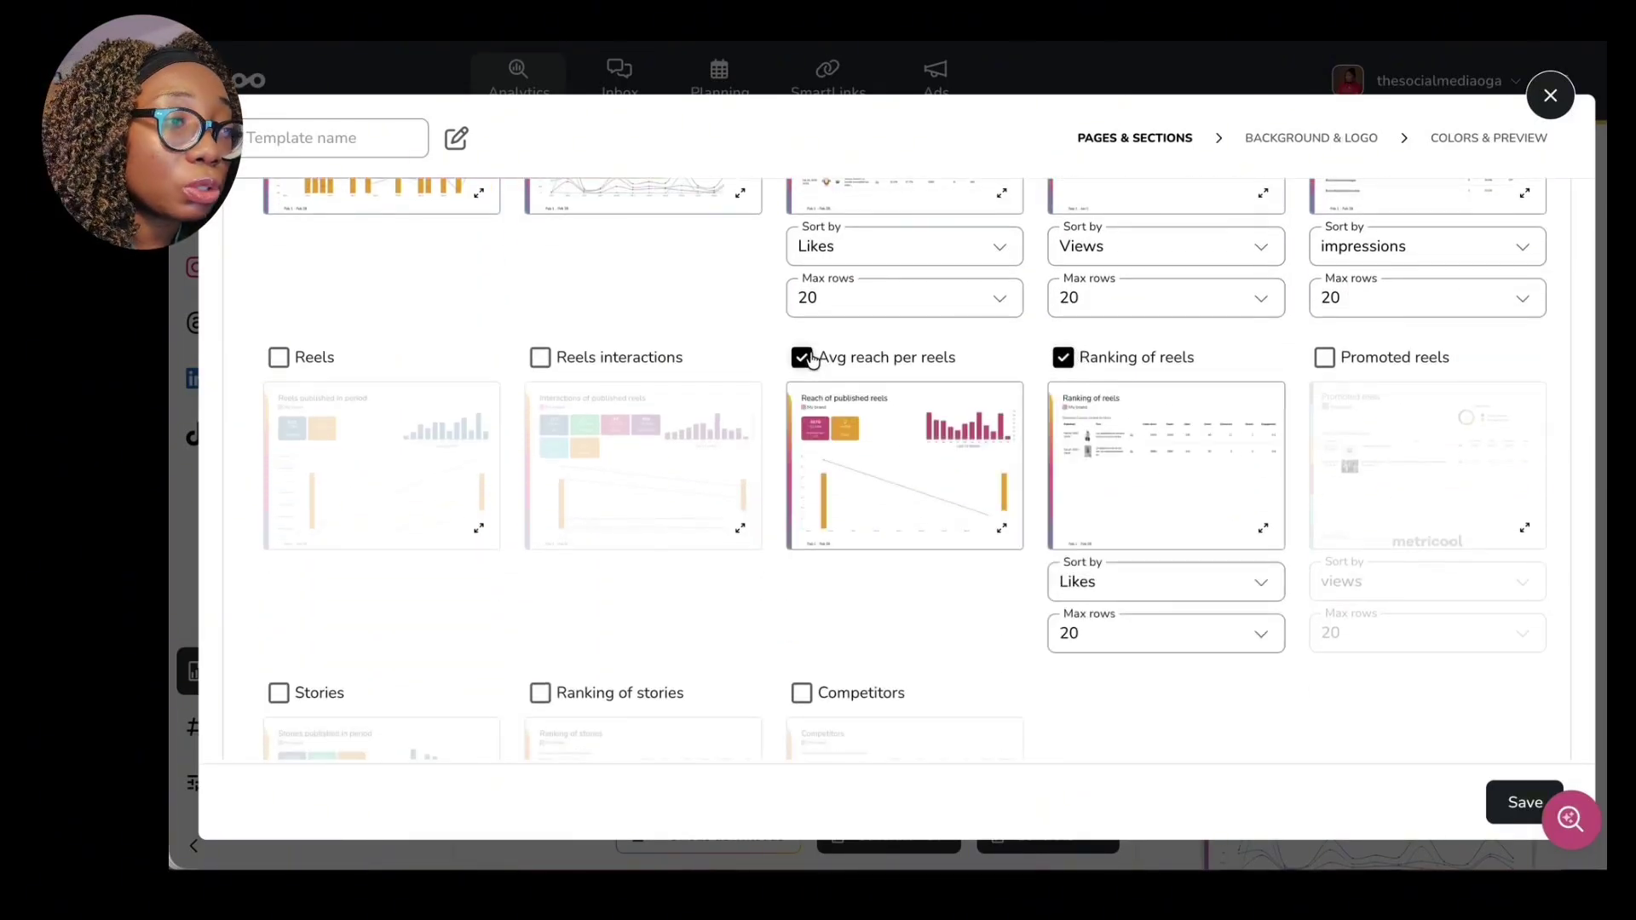
{"action": "left_click", "coordinate": [541, 357]}
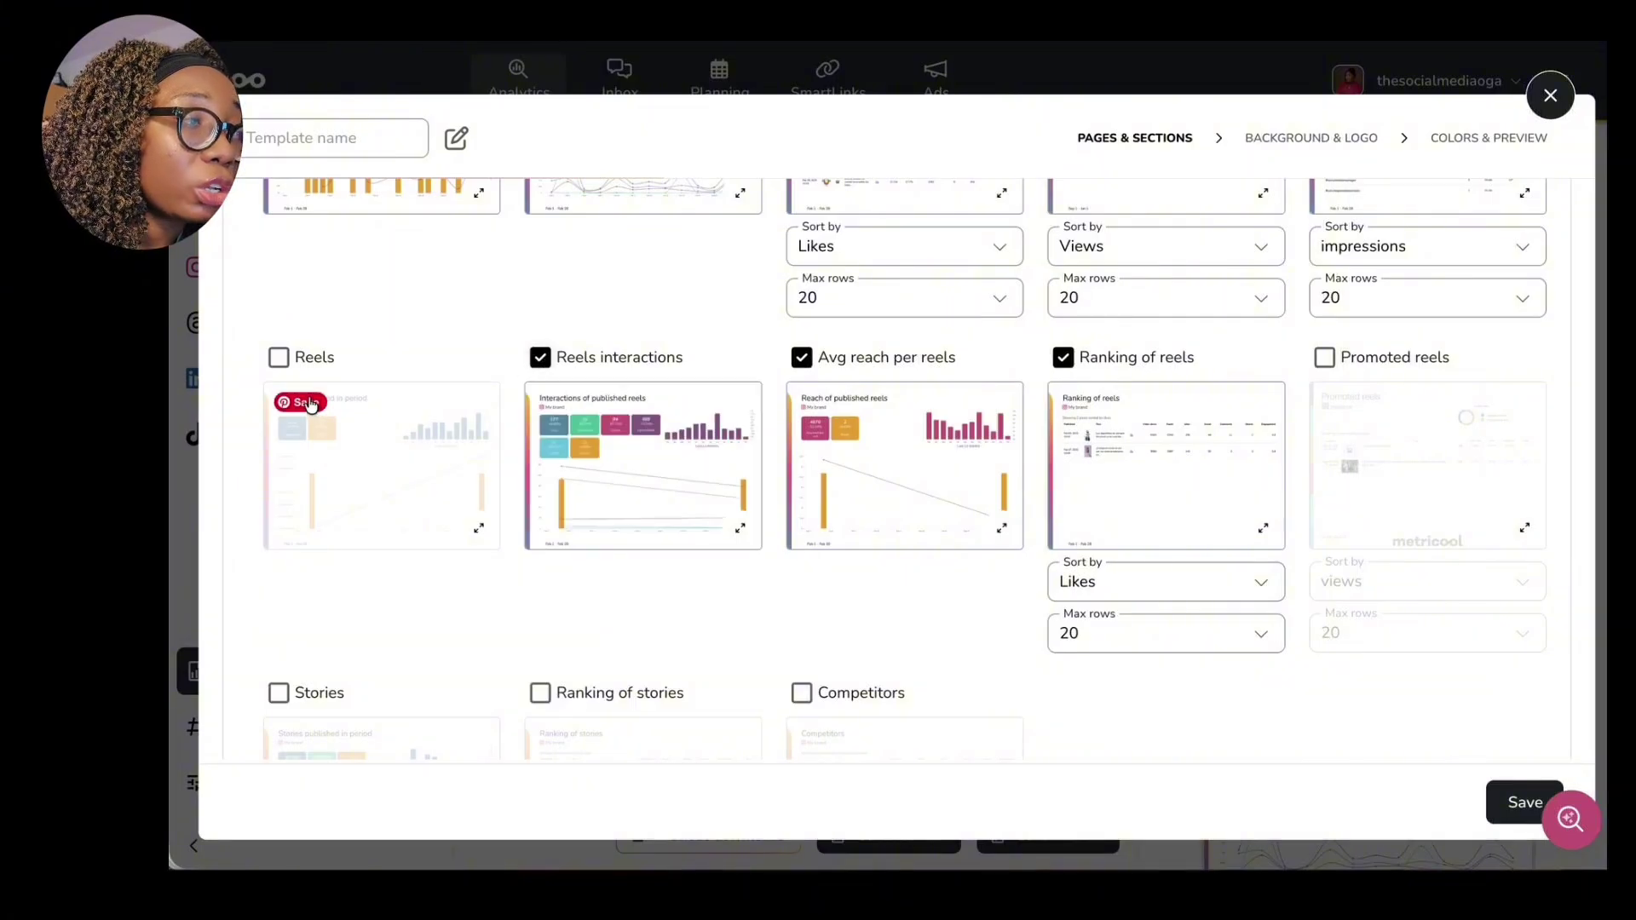
{"action": "left_click", "coordinate": [279, 357]}
{"action": "scroll", "coordinate": [271, 362], "scroll_direction": "down", "scroll_amount": 1}
{"action": "scroll", "coordinate": [271, 362], "scroll_direction": "down", "scroll_amount": 1}
{"action": "left_click", "coordinate": [285, 376]}
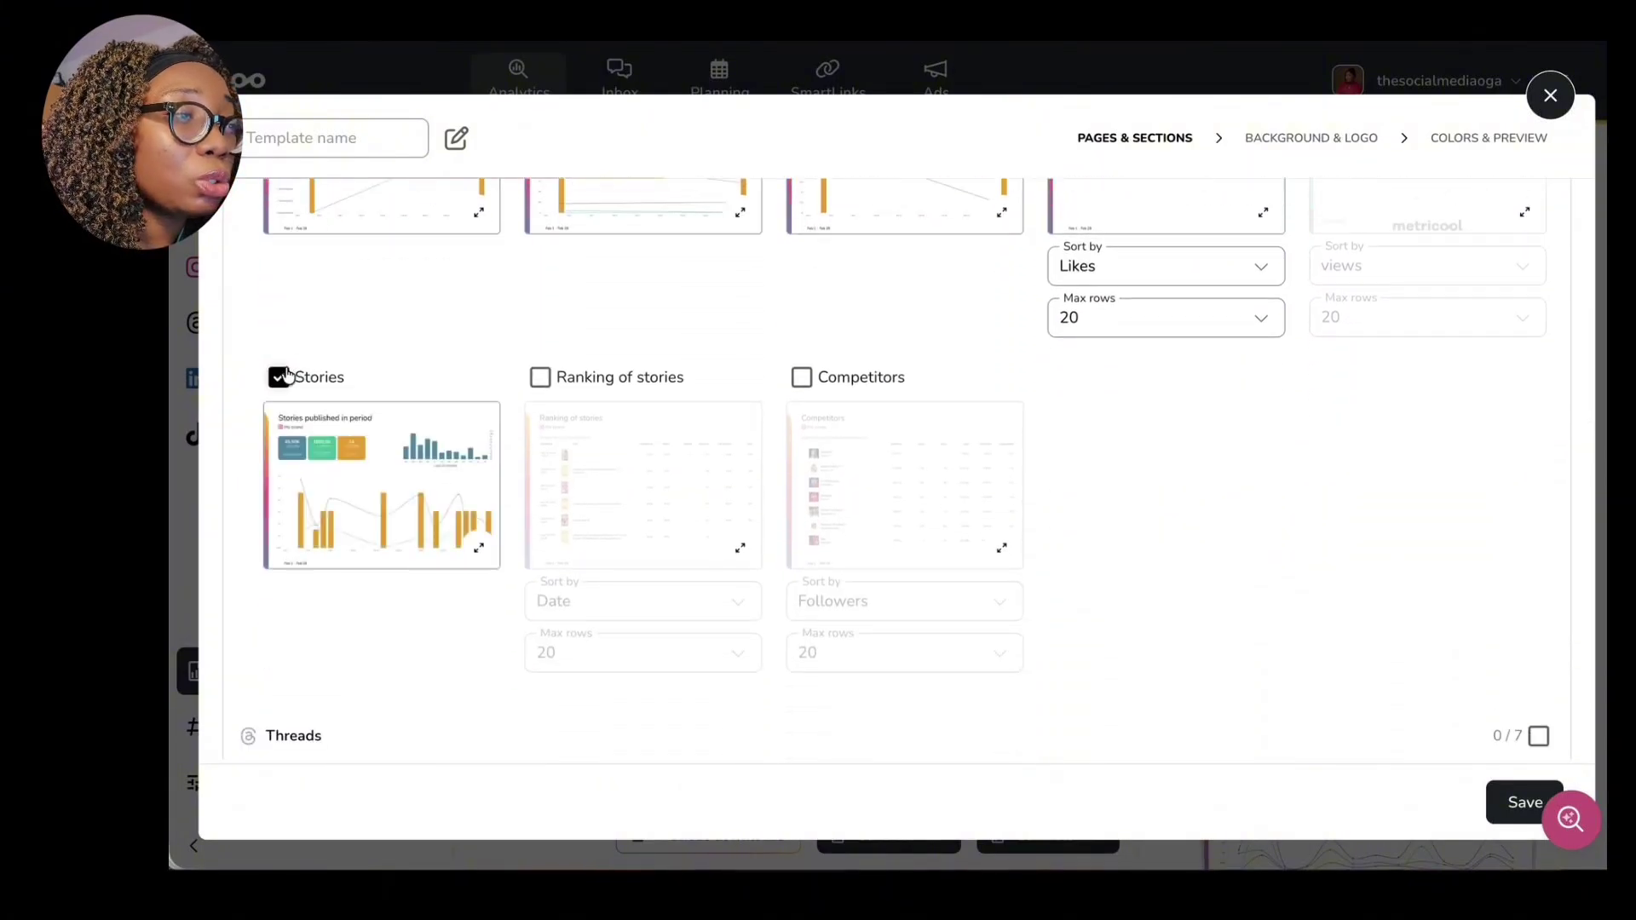
{"action": "left_click", "coordinate": [540, 377]}
{"action": "left_click", "coordinate": [810, 379]}
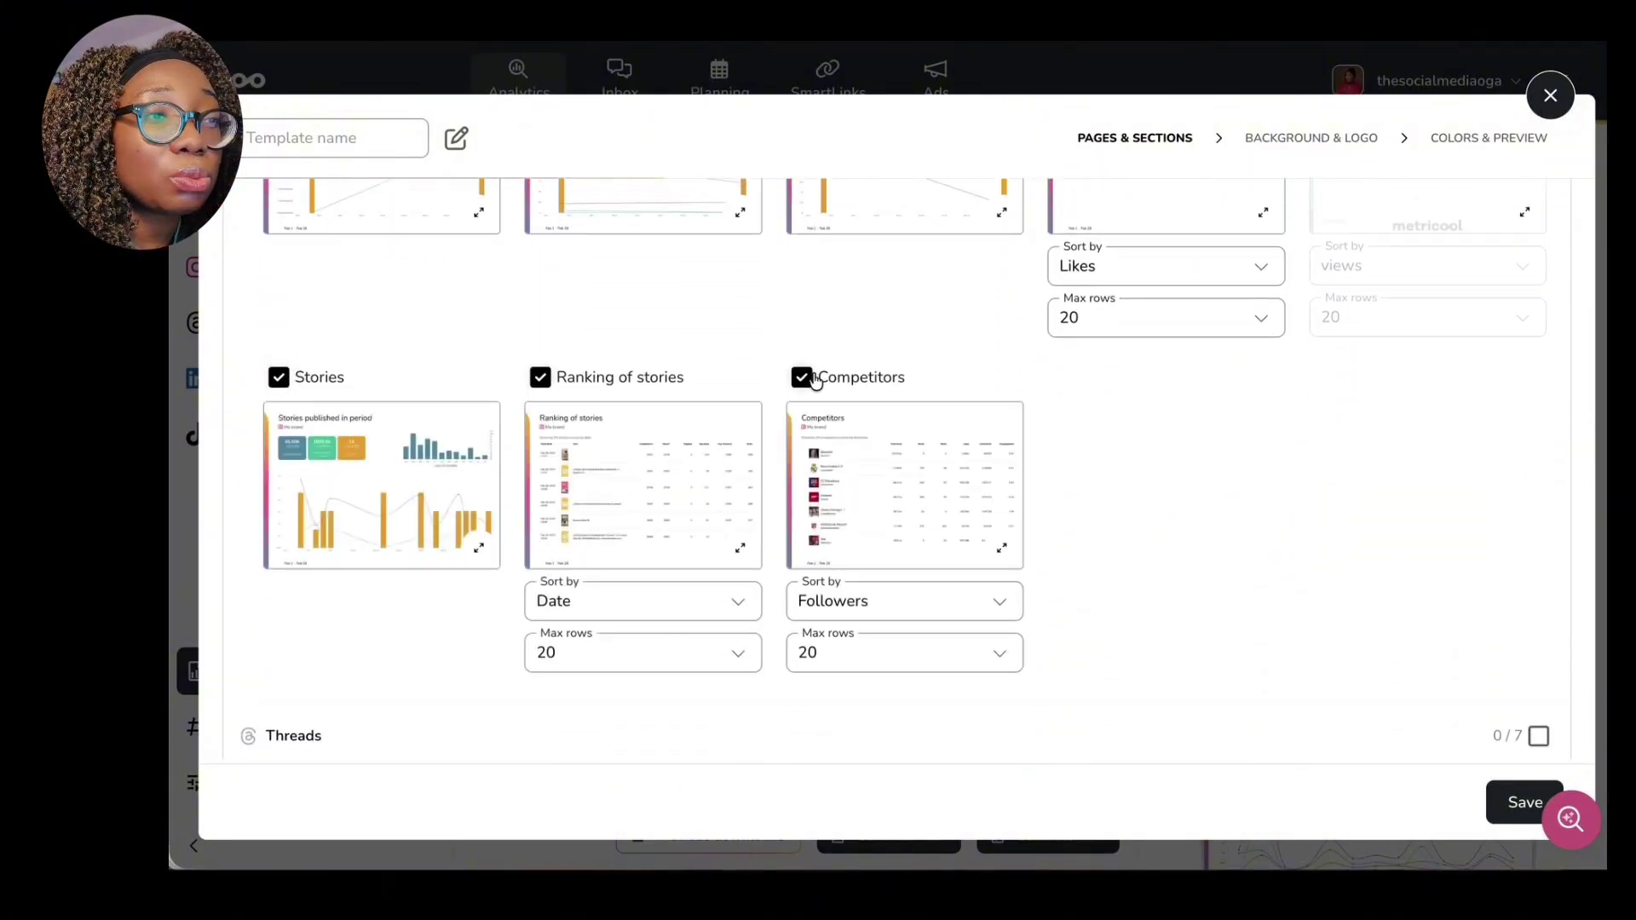
{"action": "scroll", "coordinate": [996, 334], "scroll_direction": "up", "scroll_amount": 7}
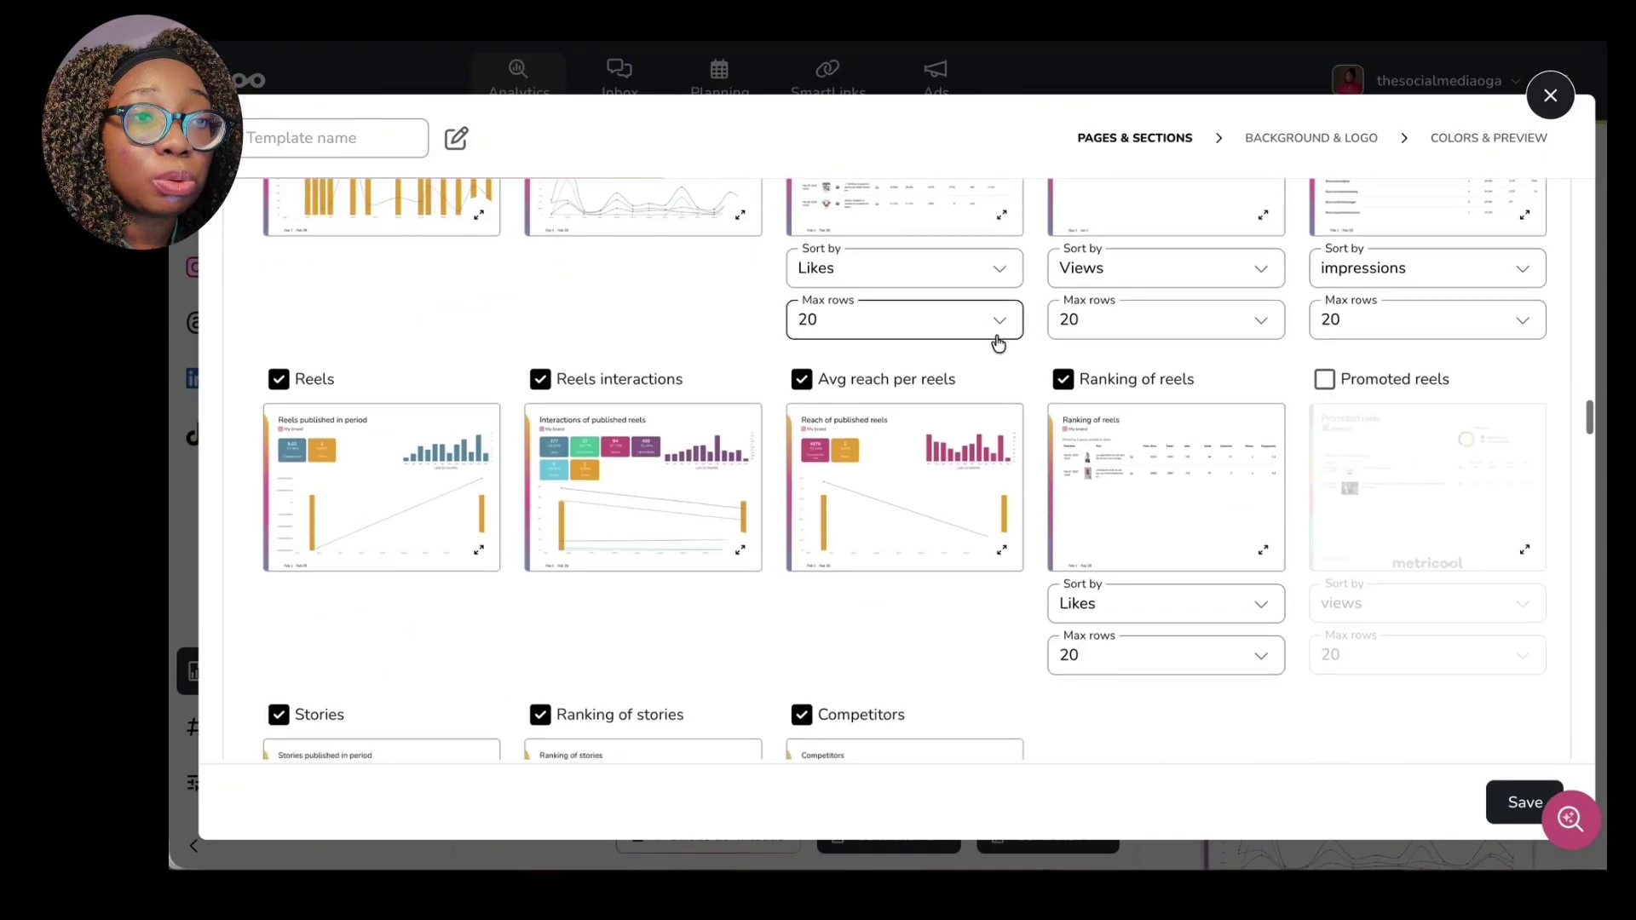
{"action": "scroll", "coordinate": [995, 343], "scroll_direction": "down", "scroll_amount": 10}
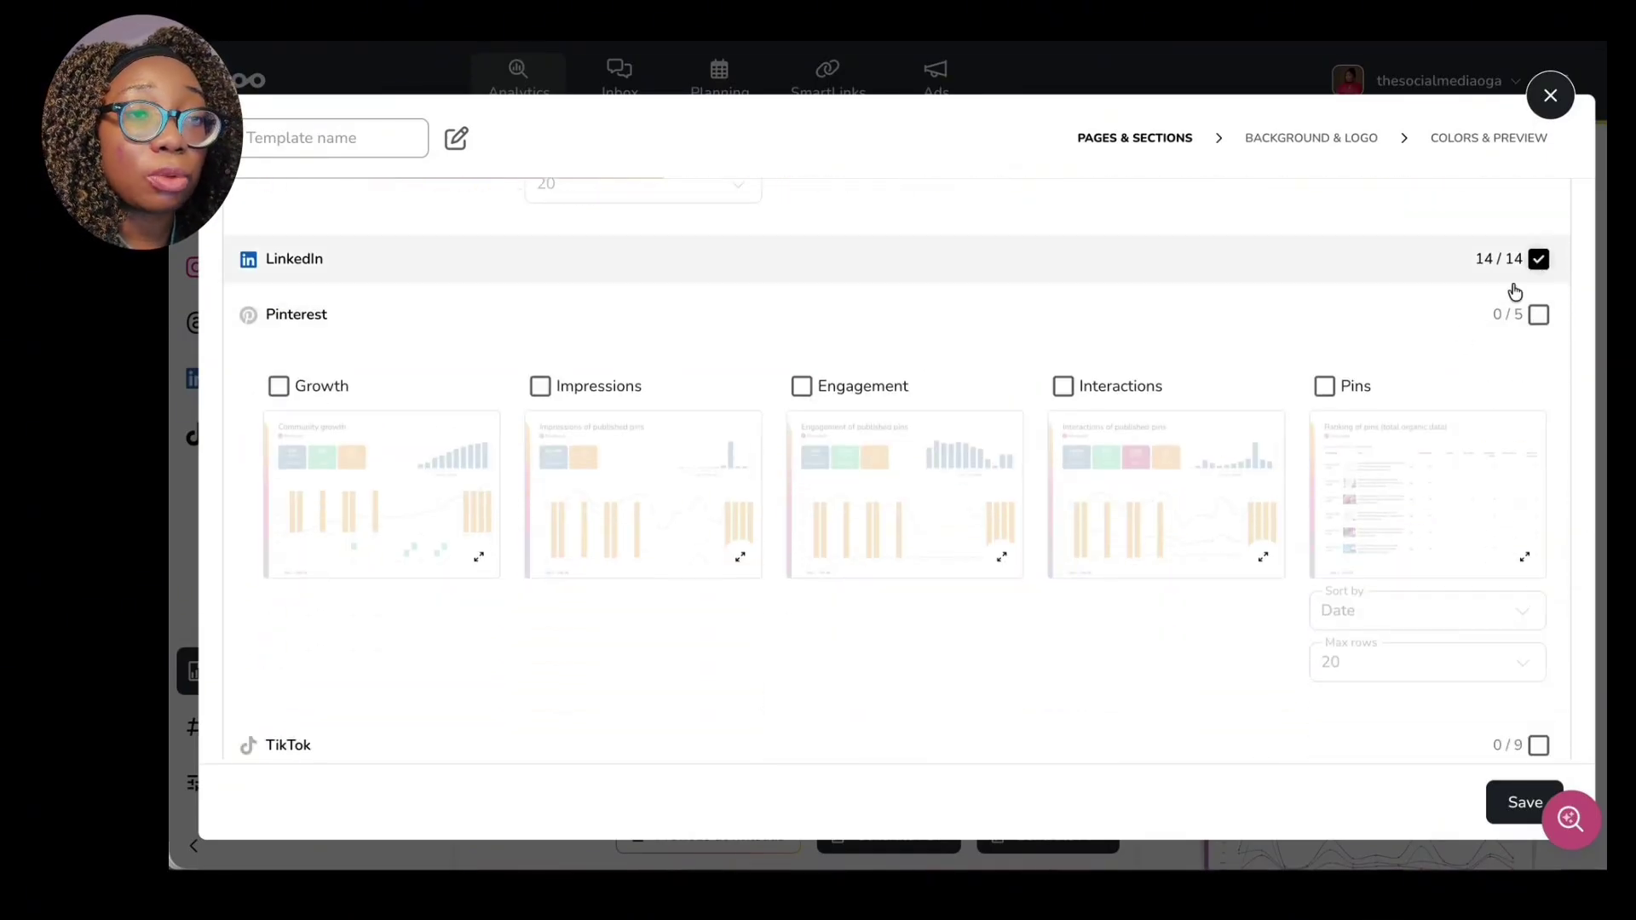
Clear all LinkedIn sections, then tick Growth, Page Views and Content viewed in period.
{"action": "left_click", "coordinate": [1539, 258]}
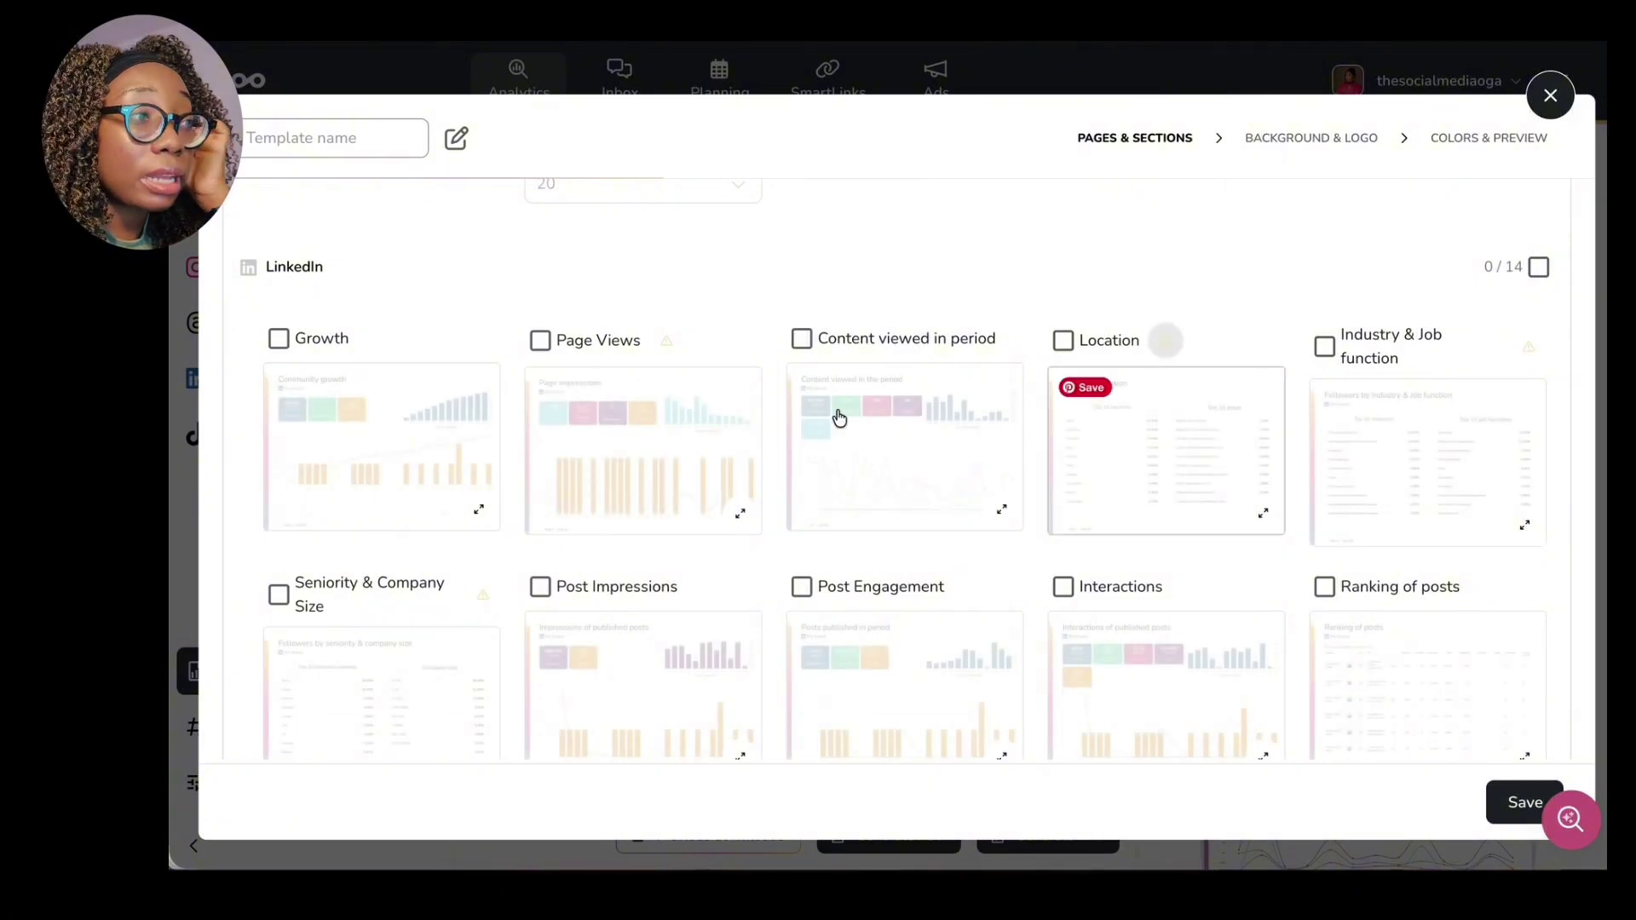
{"action": "left_click", "coordinate": [281, 344]}
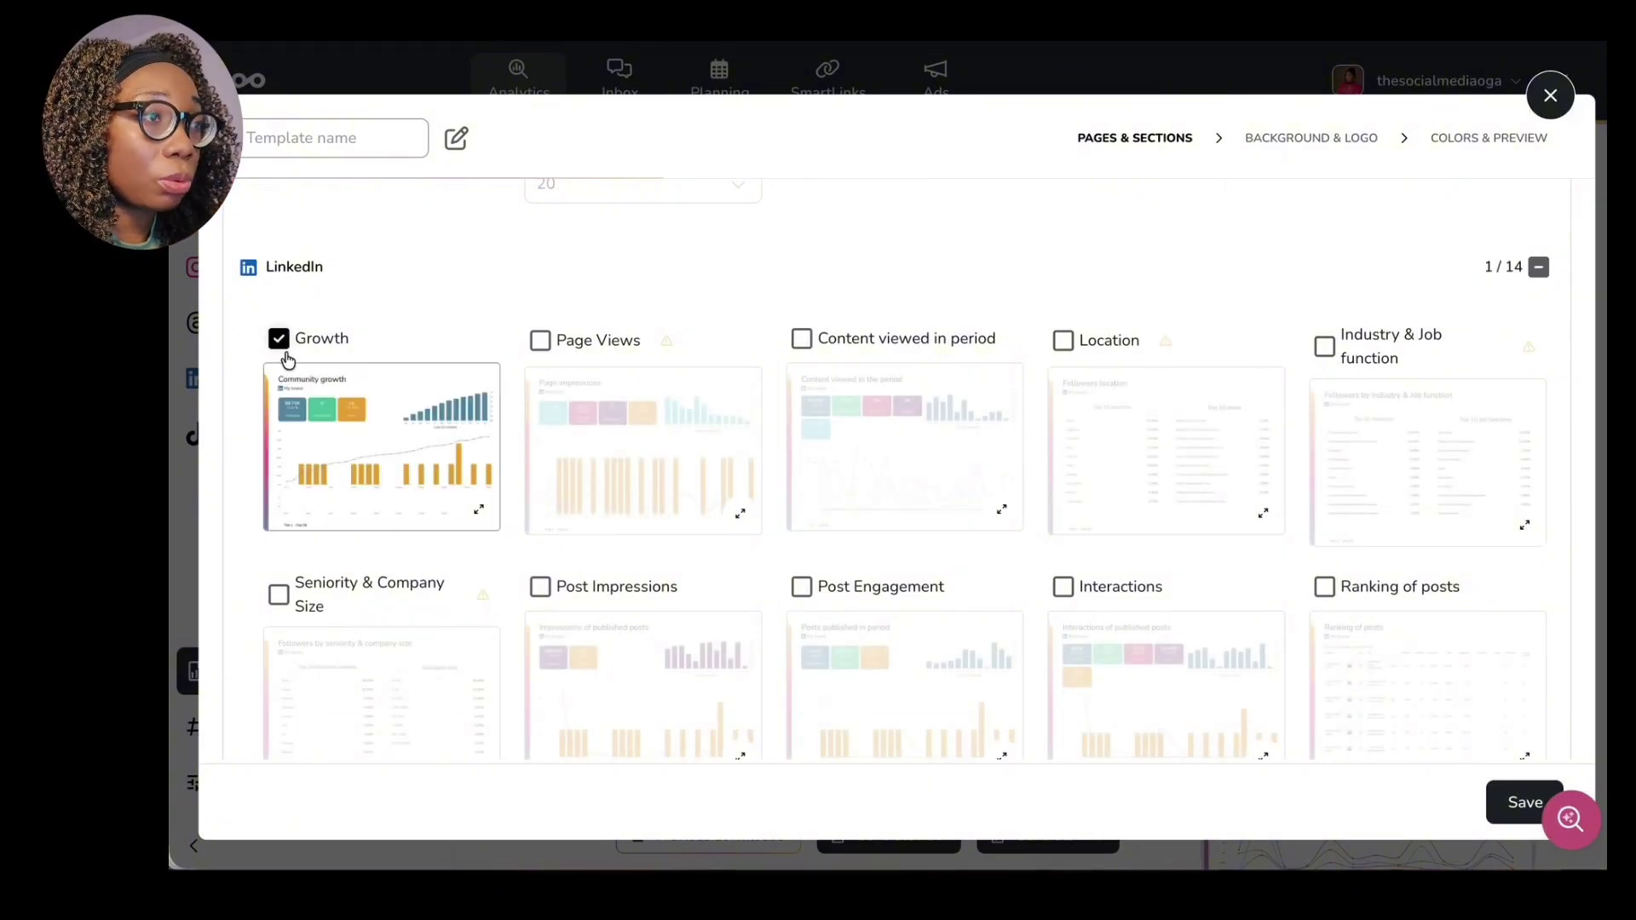
{"action": "left_click", "coordinate": [541, 342]}
{"action": "left_click", "coordinate": [802, 339]}
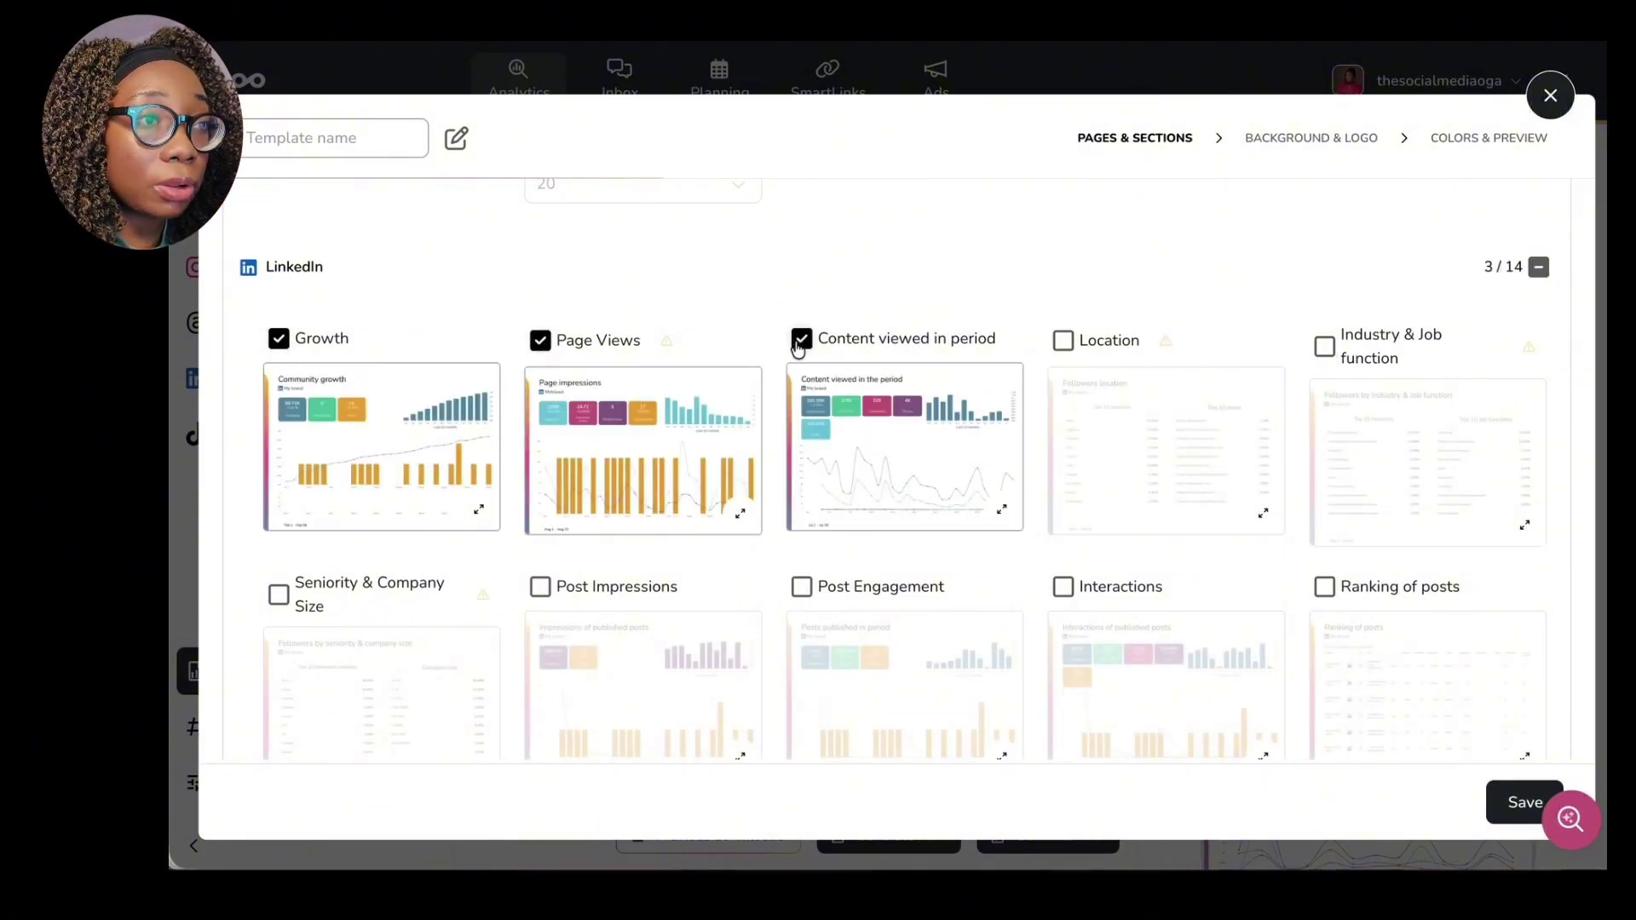
{"action": "scroll", "coordinate": [682, 375], "scroll_direction": "down", "scroll_amount": 3}
Tick LinkedIn Post Impressions, Seniority & Company Size, Post Engagement, Interactions and Ranking of posts.
{"action": "left_click", "coordinate": [540, 410]}
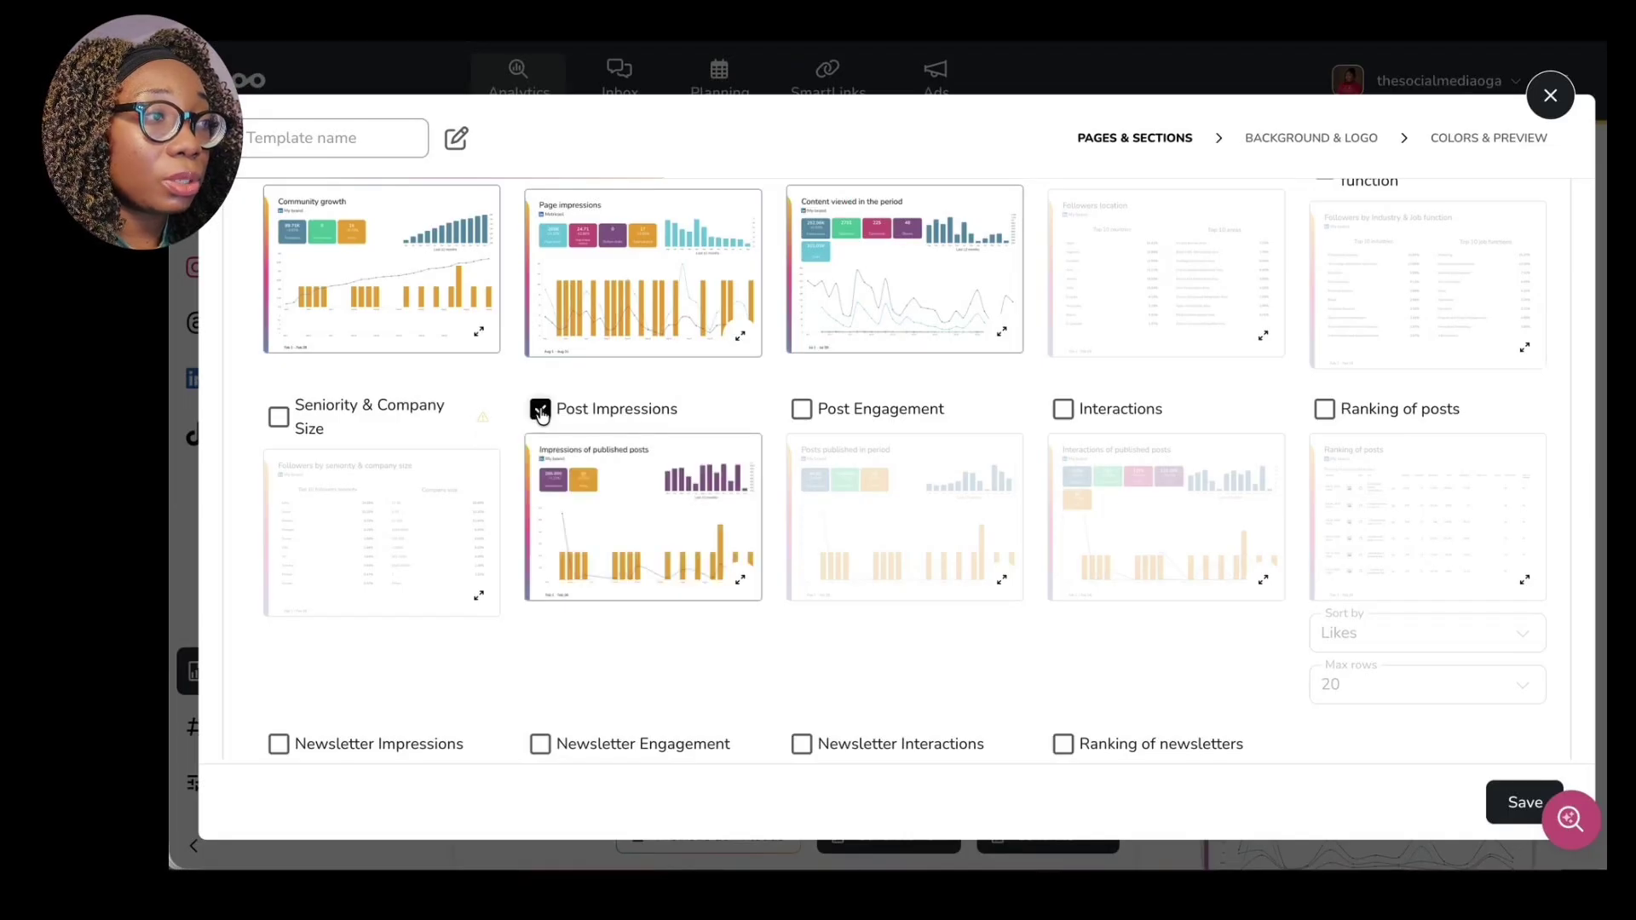
{"action": "left_click", "coordinate": [281, 422]}
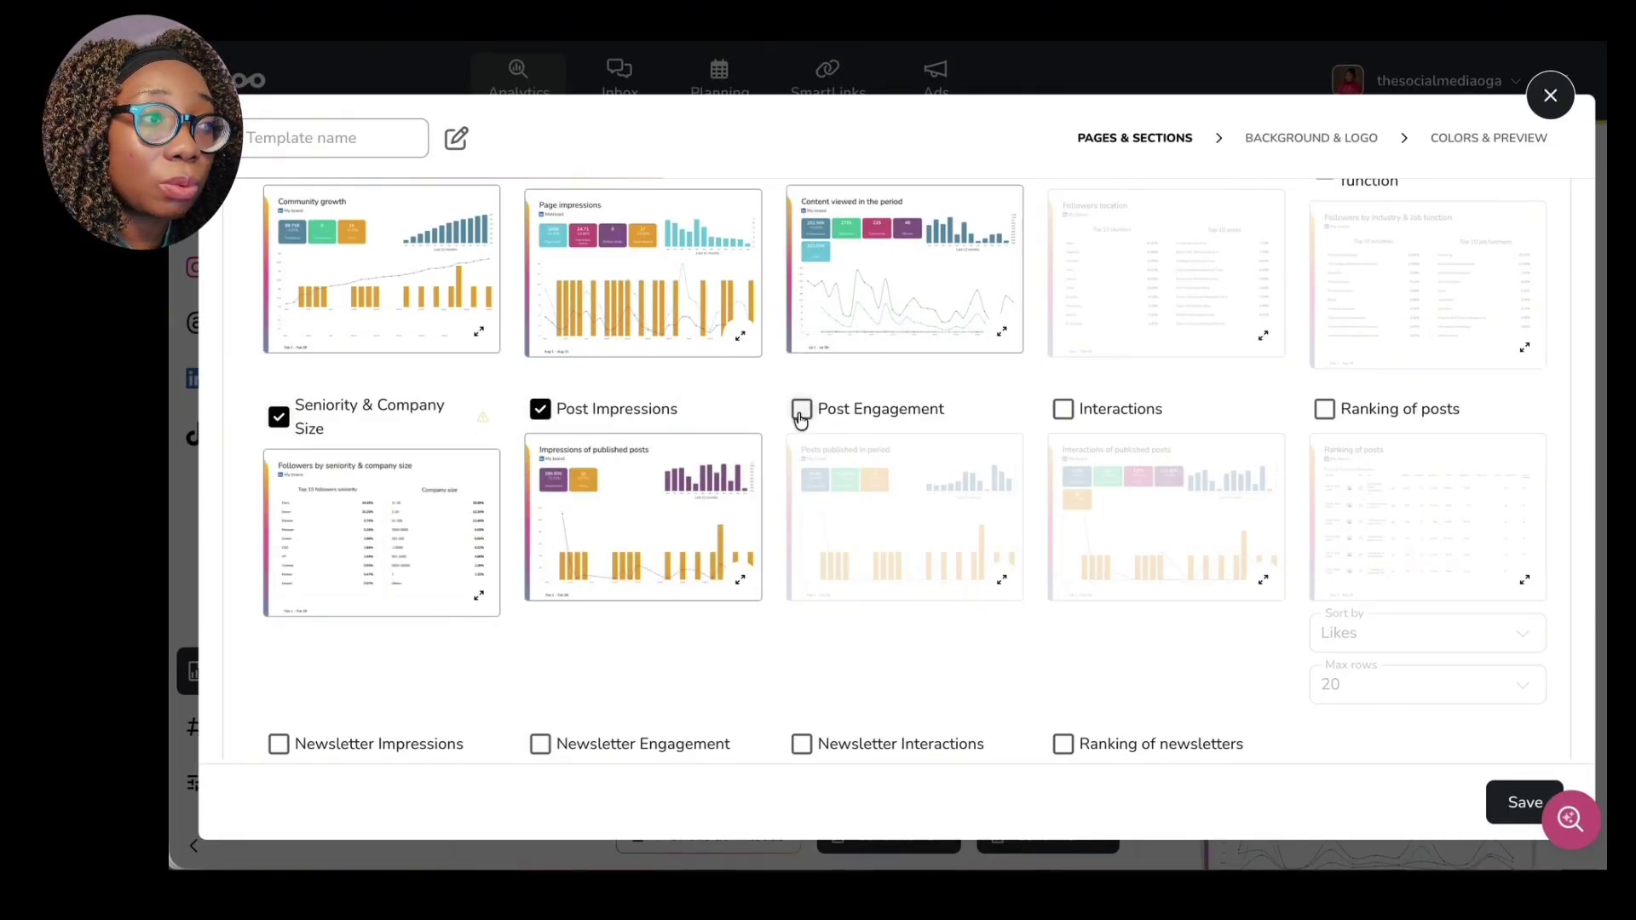
{"action": "left_click", "coordinate": [803, 410]}
{"action": "left_click", "coordinate": [1065, 412]}
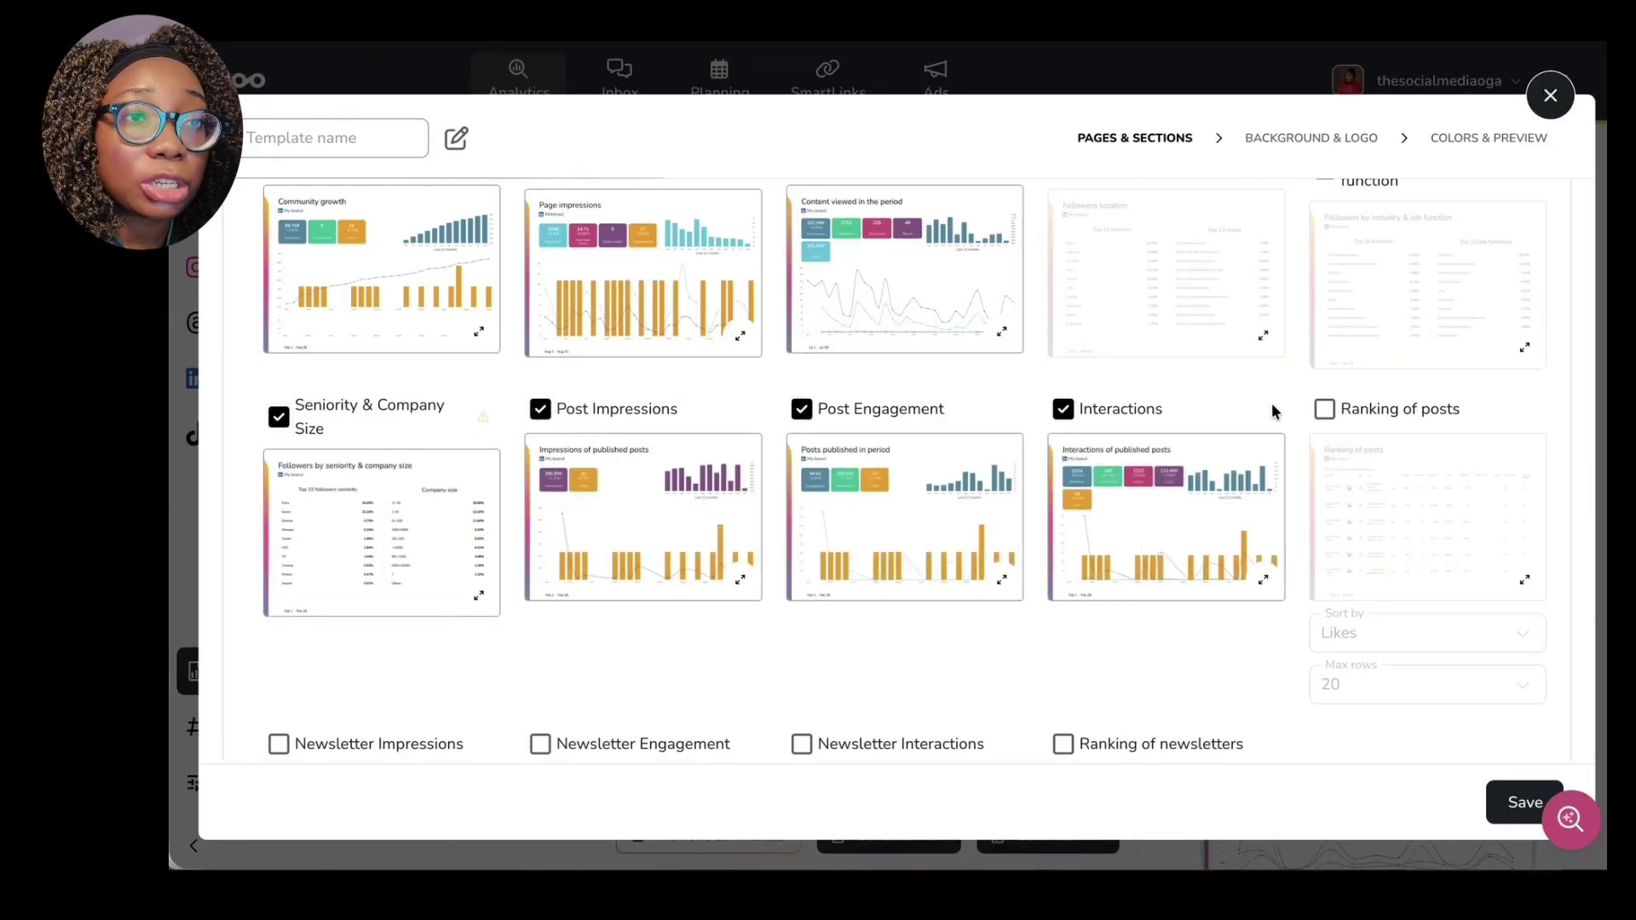
{"action": "left_click", "coordinate": [1321, 410]}
{"action": "scroll", "coordinate": [1323, 417], "scroll_direction": "up", "scroll_amount": 1}
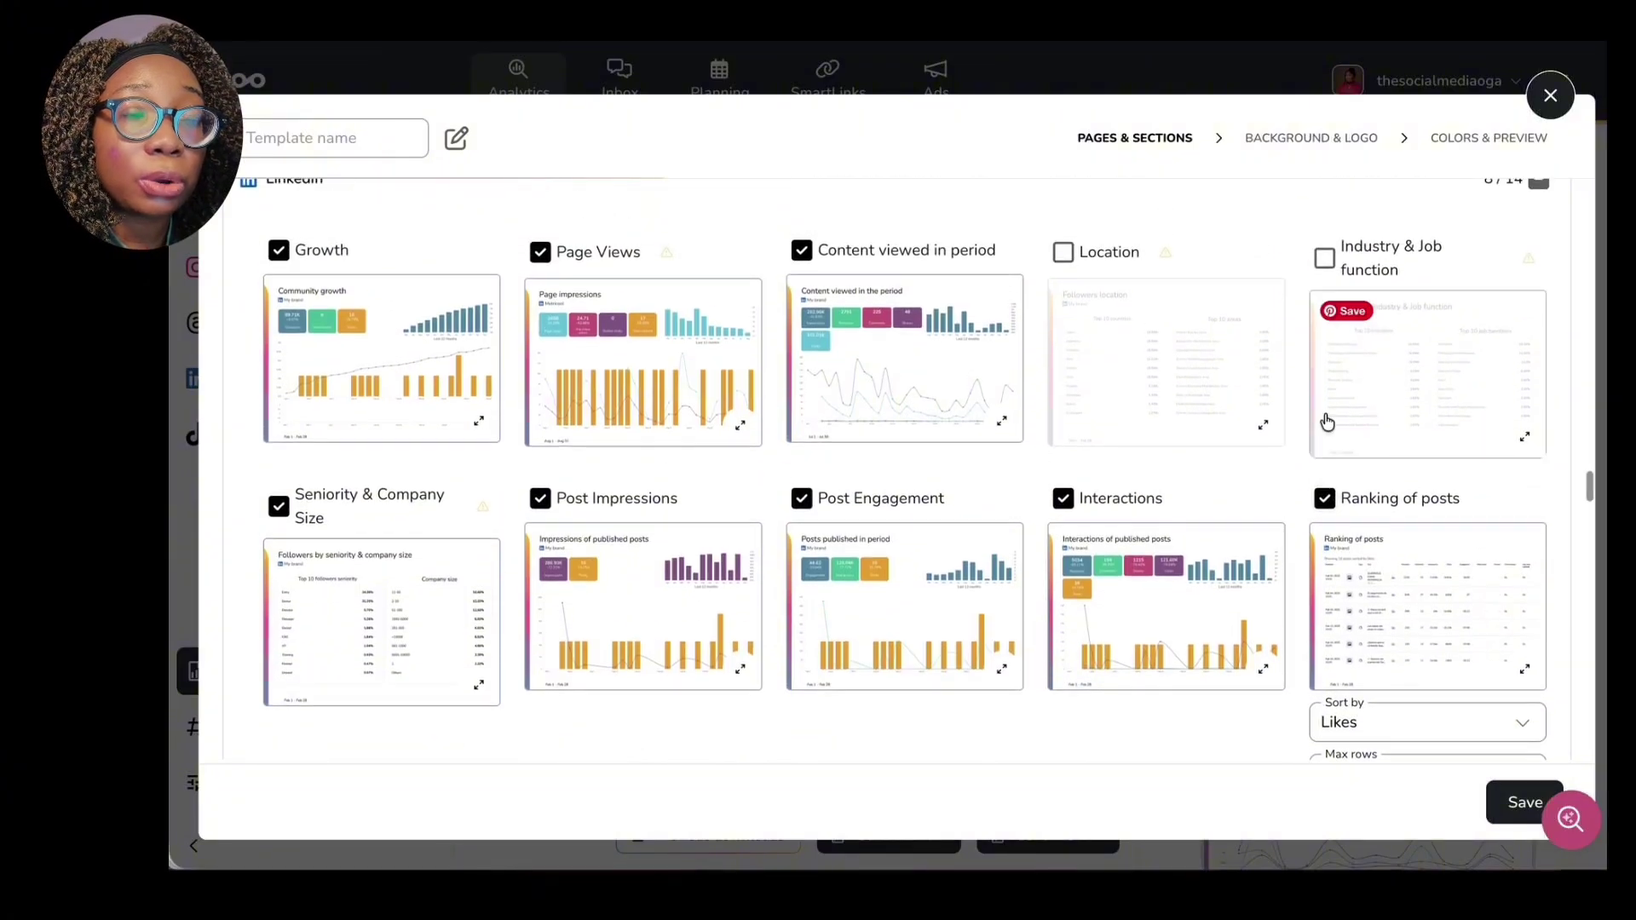
{"action": "scroll", "coordinate": [1327, 422], "scroll_direction": "down", "scroll_amount": 5}
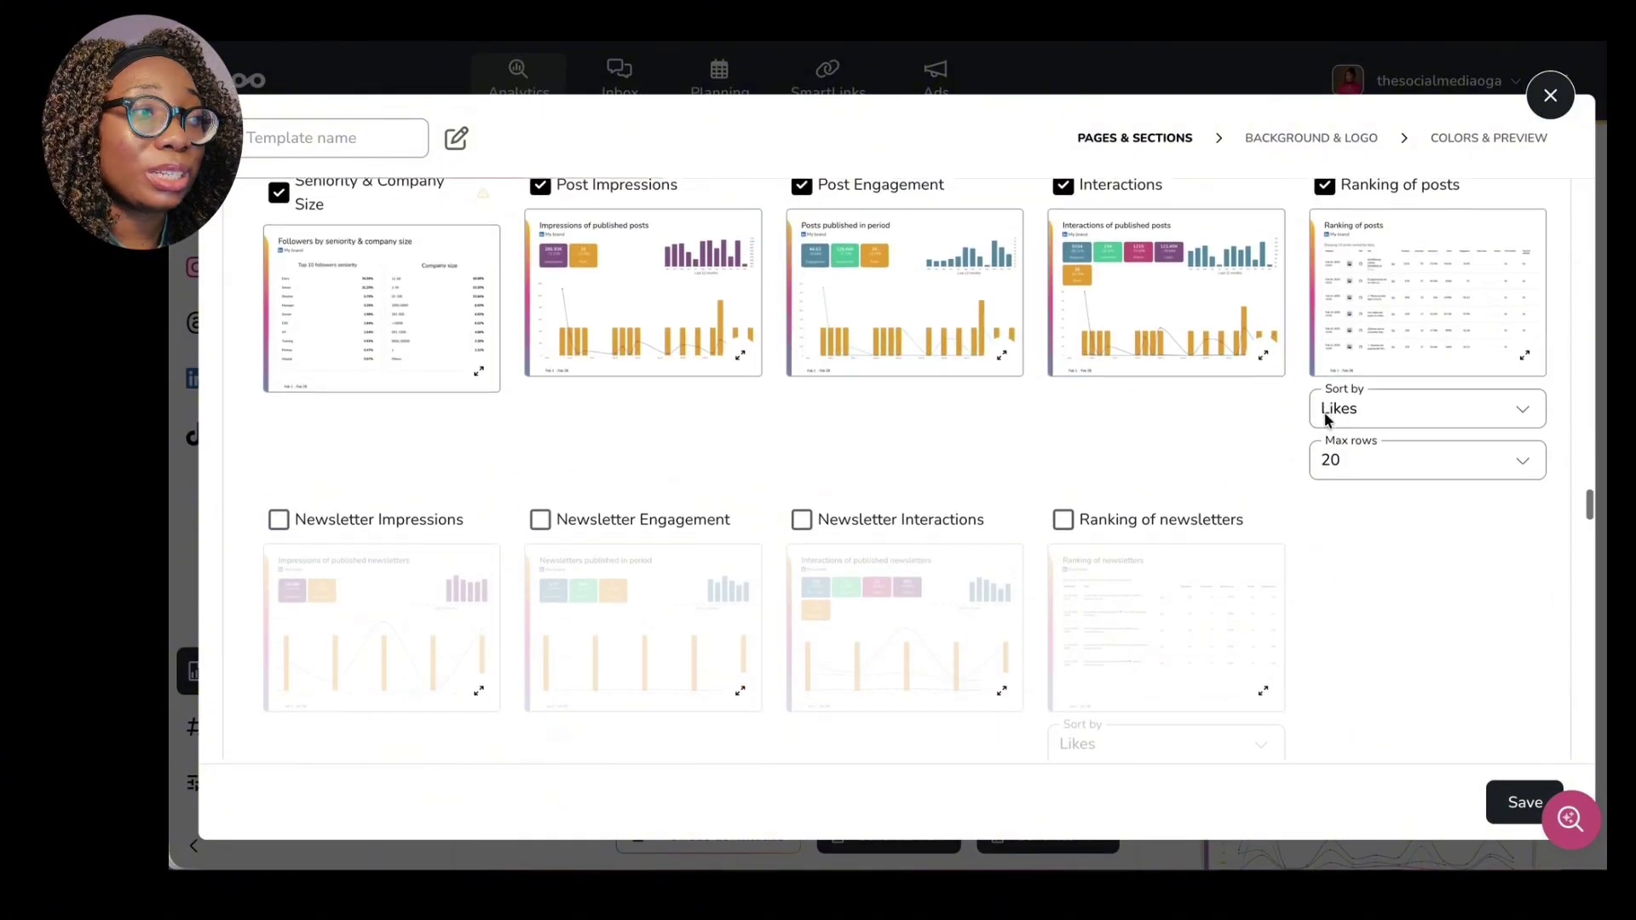
Tick Newsletter Impressions, Engagement, Interactions and Ranking of newsletters.
{"action": "left_click", "coordinate": [282, 443]}
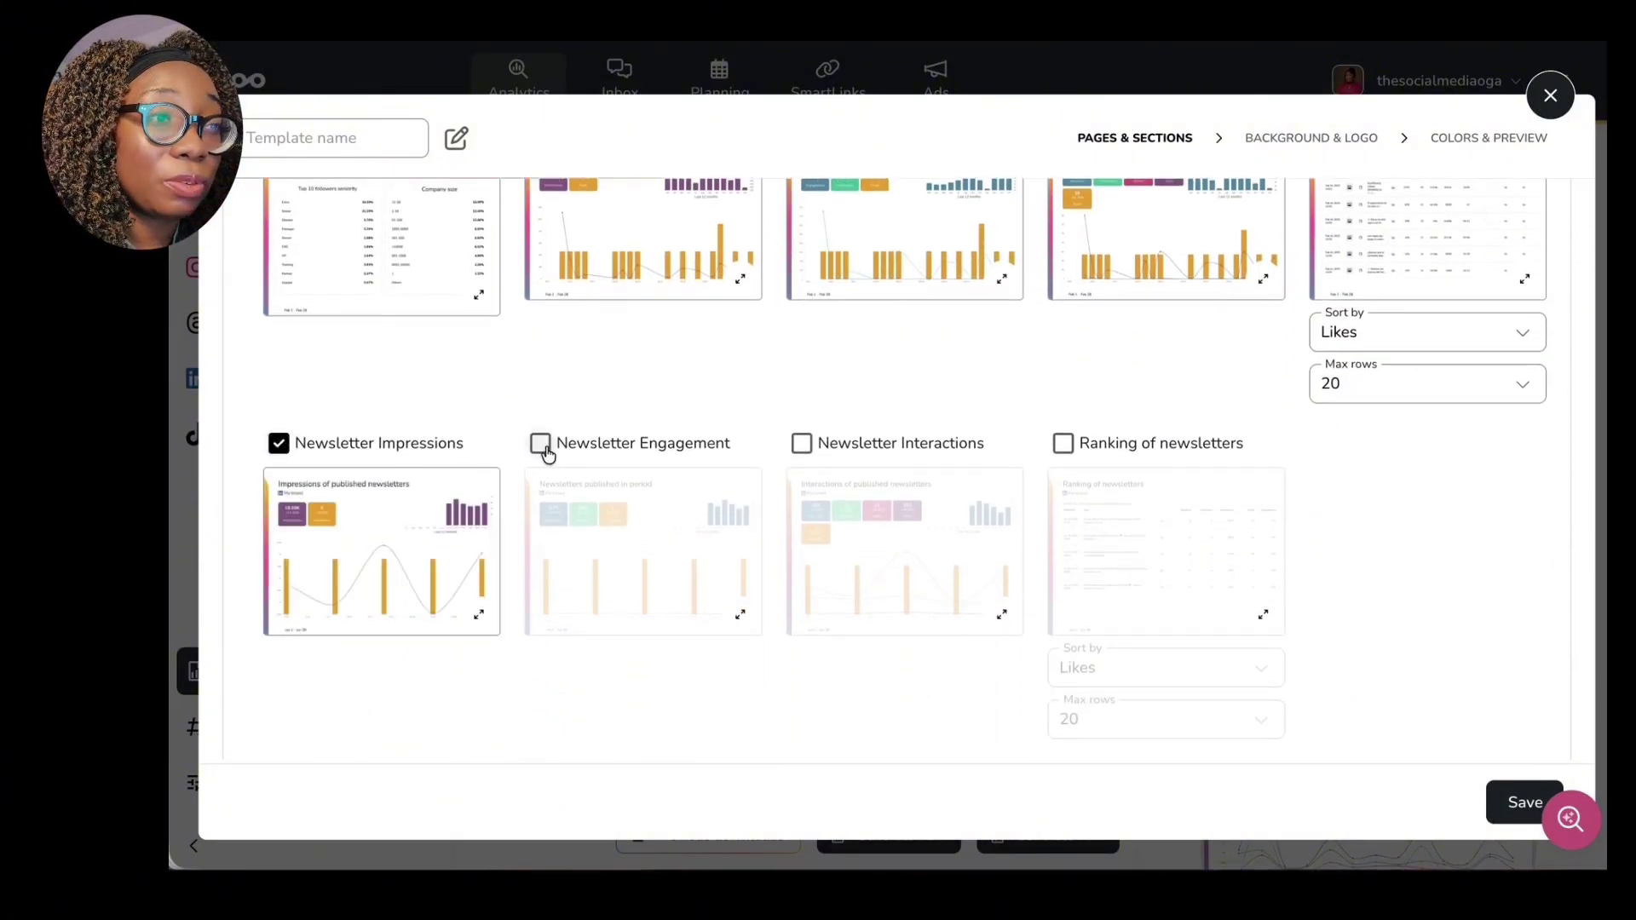
{"action": "left_click", "coordinate": [542, 444]}
{"action": "left_click", "coordinate": [803, 445]}
{"action": "left_click", "coordinate": [1064, 445]}
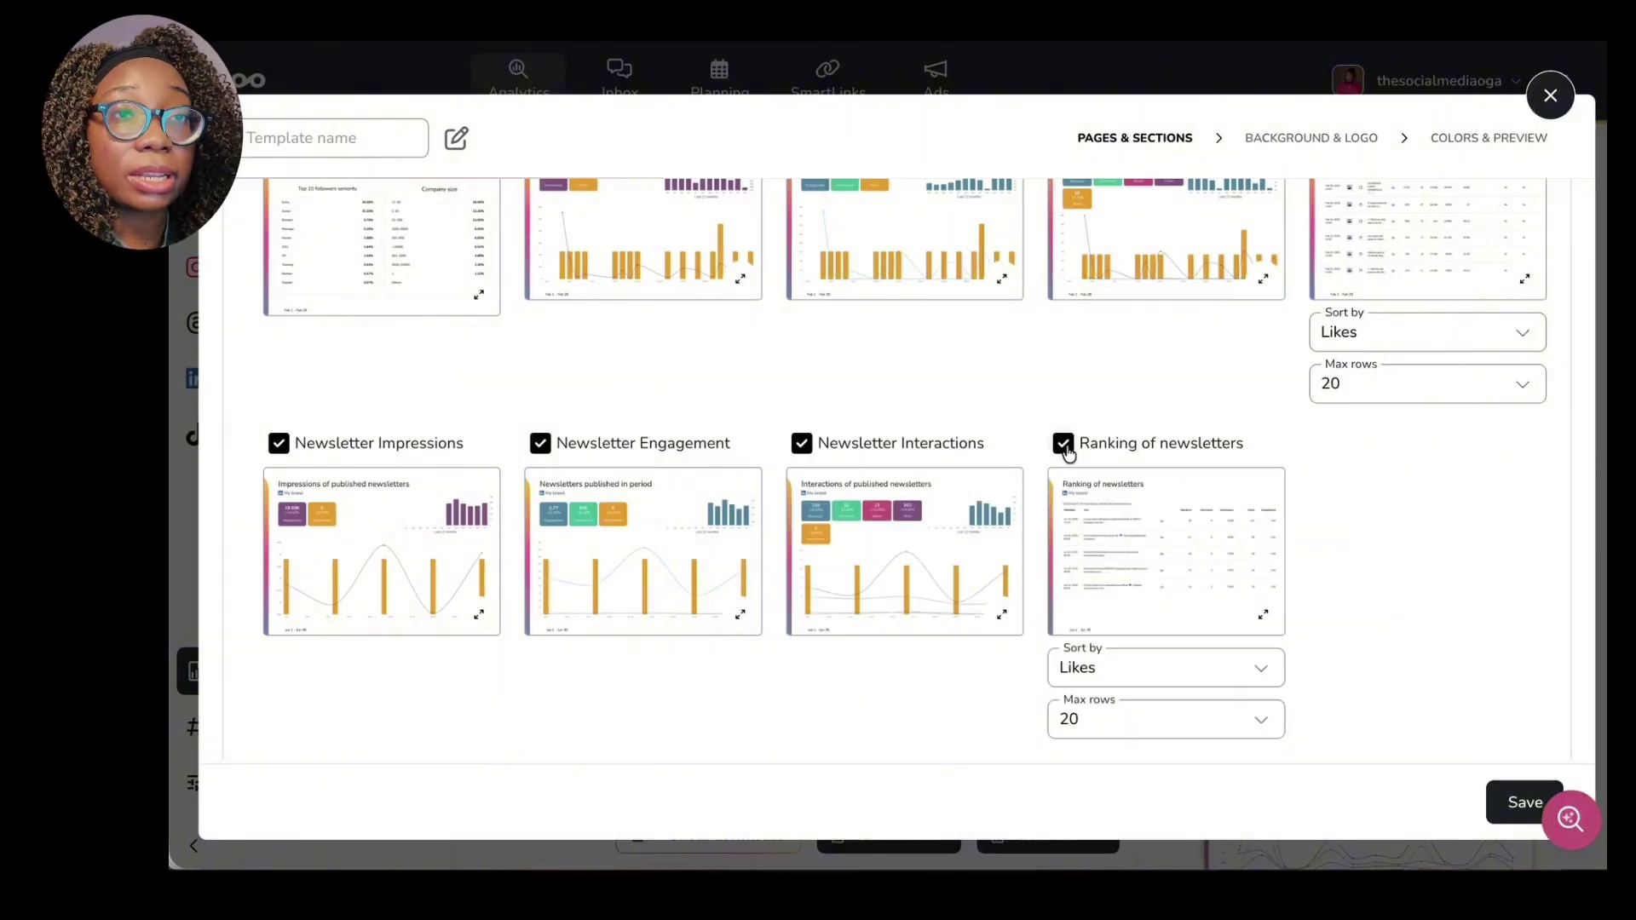
Save the template under the name 'IG and Link Analytics'.
{"action": "left_click", "coordinate": [1514, 821]}
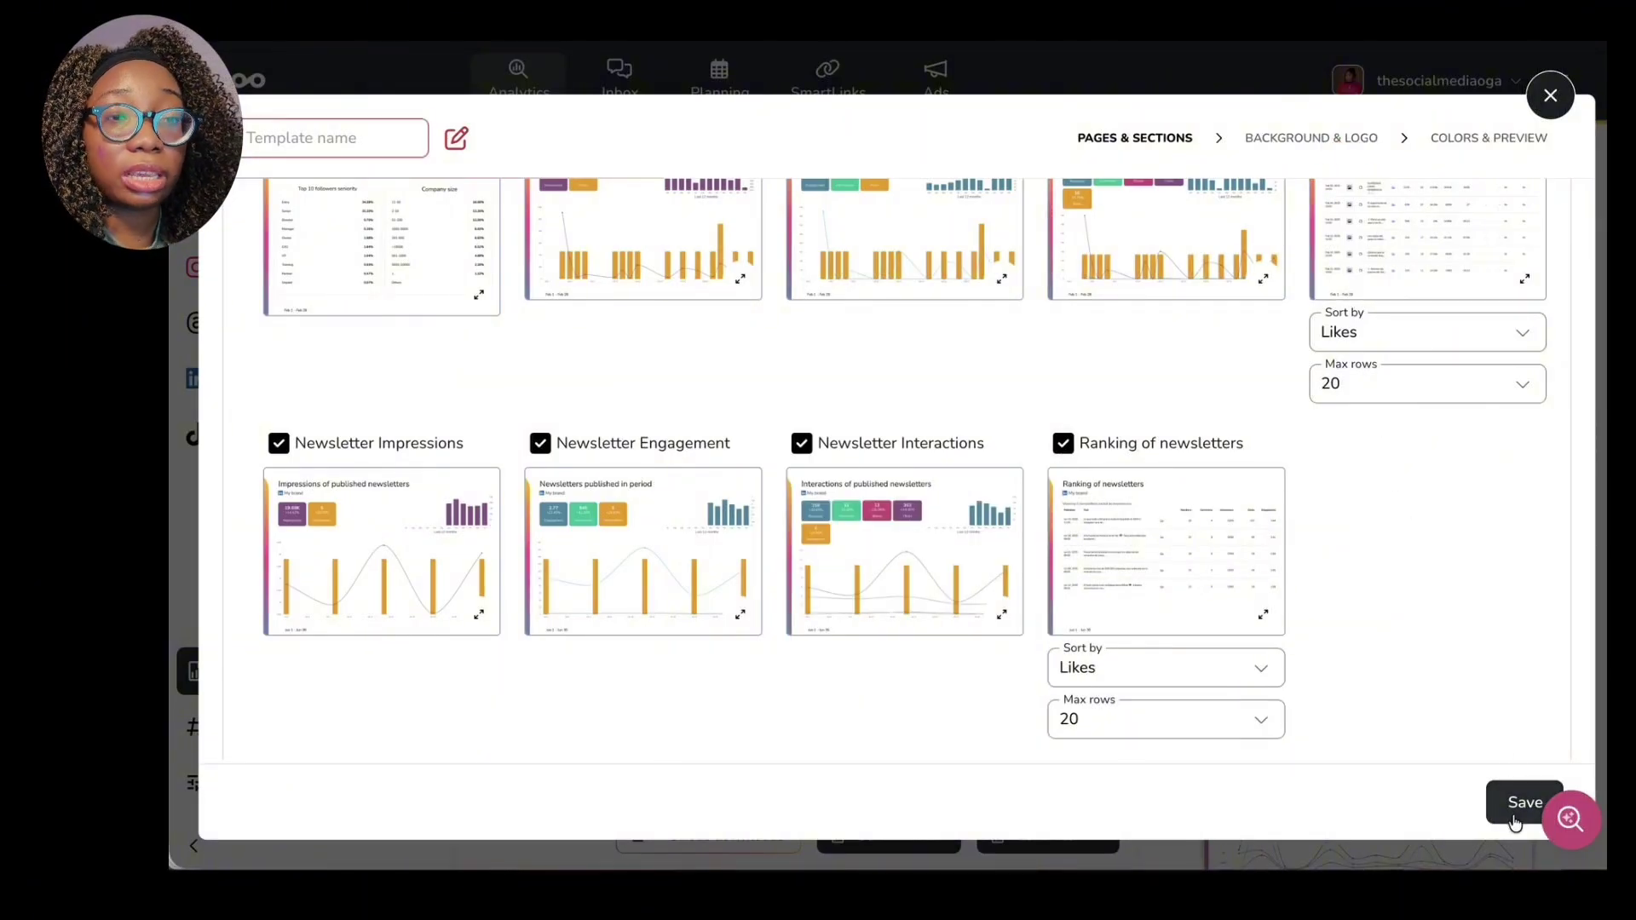
{"action": "left_click", "coordinate": [1519, 806]}
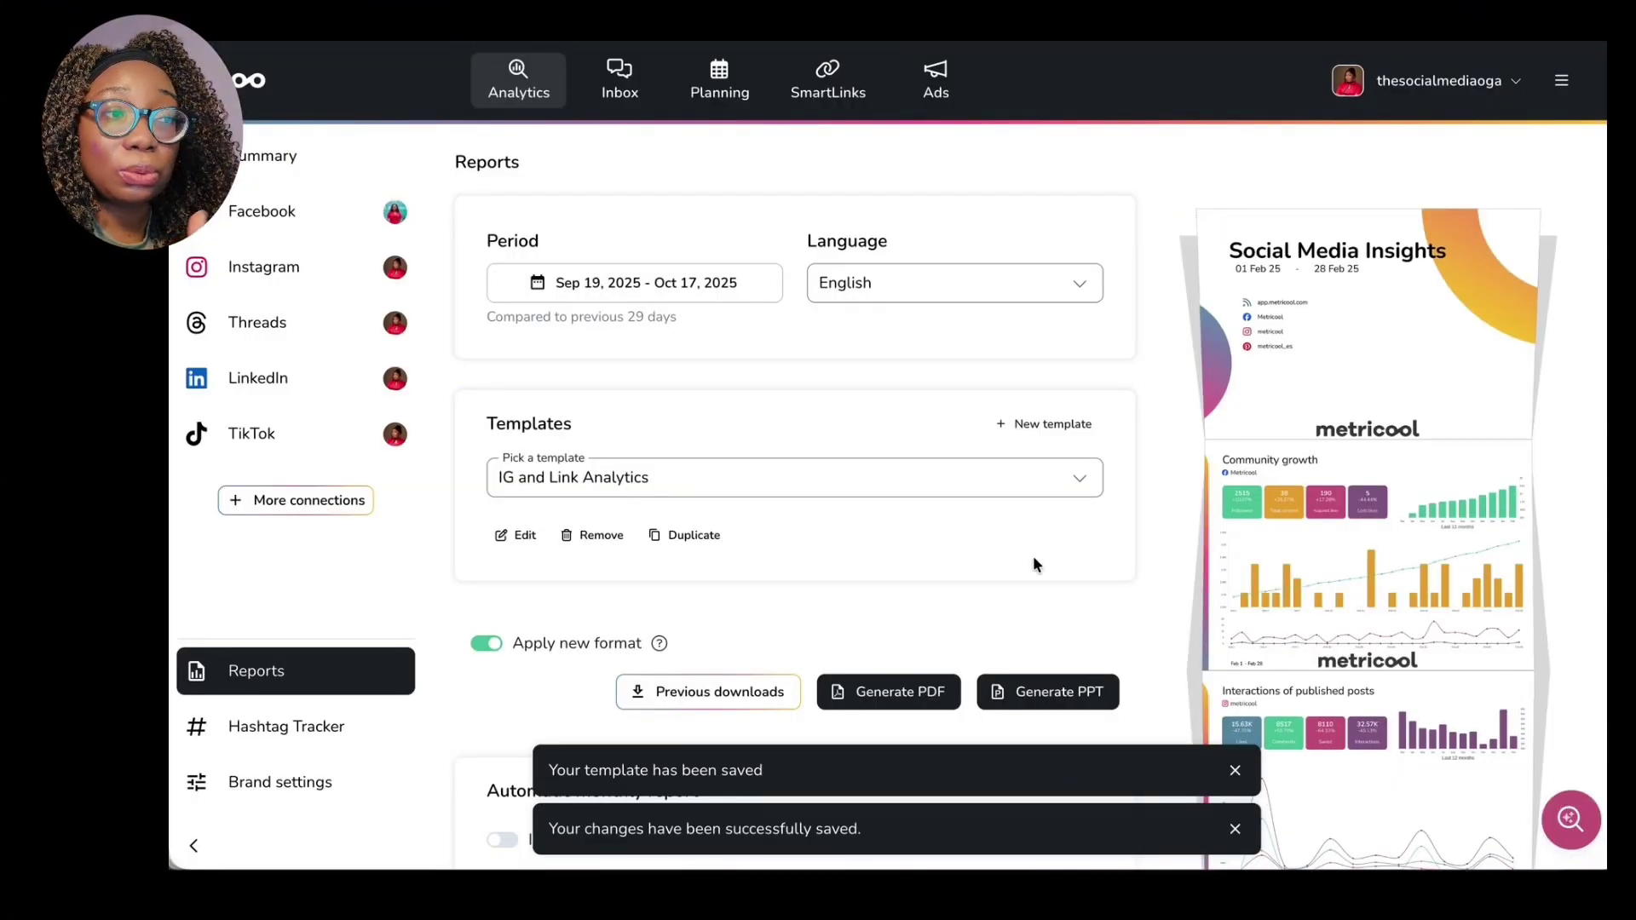
{"action": "scroll", "coordinate": [767, 631], "scroll_direction": "down", "scroll_amount": 2}
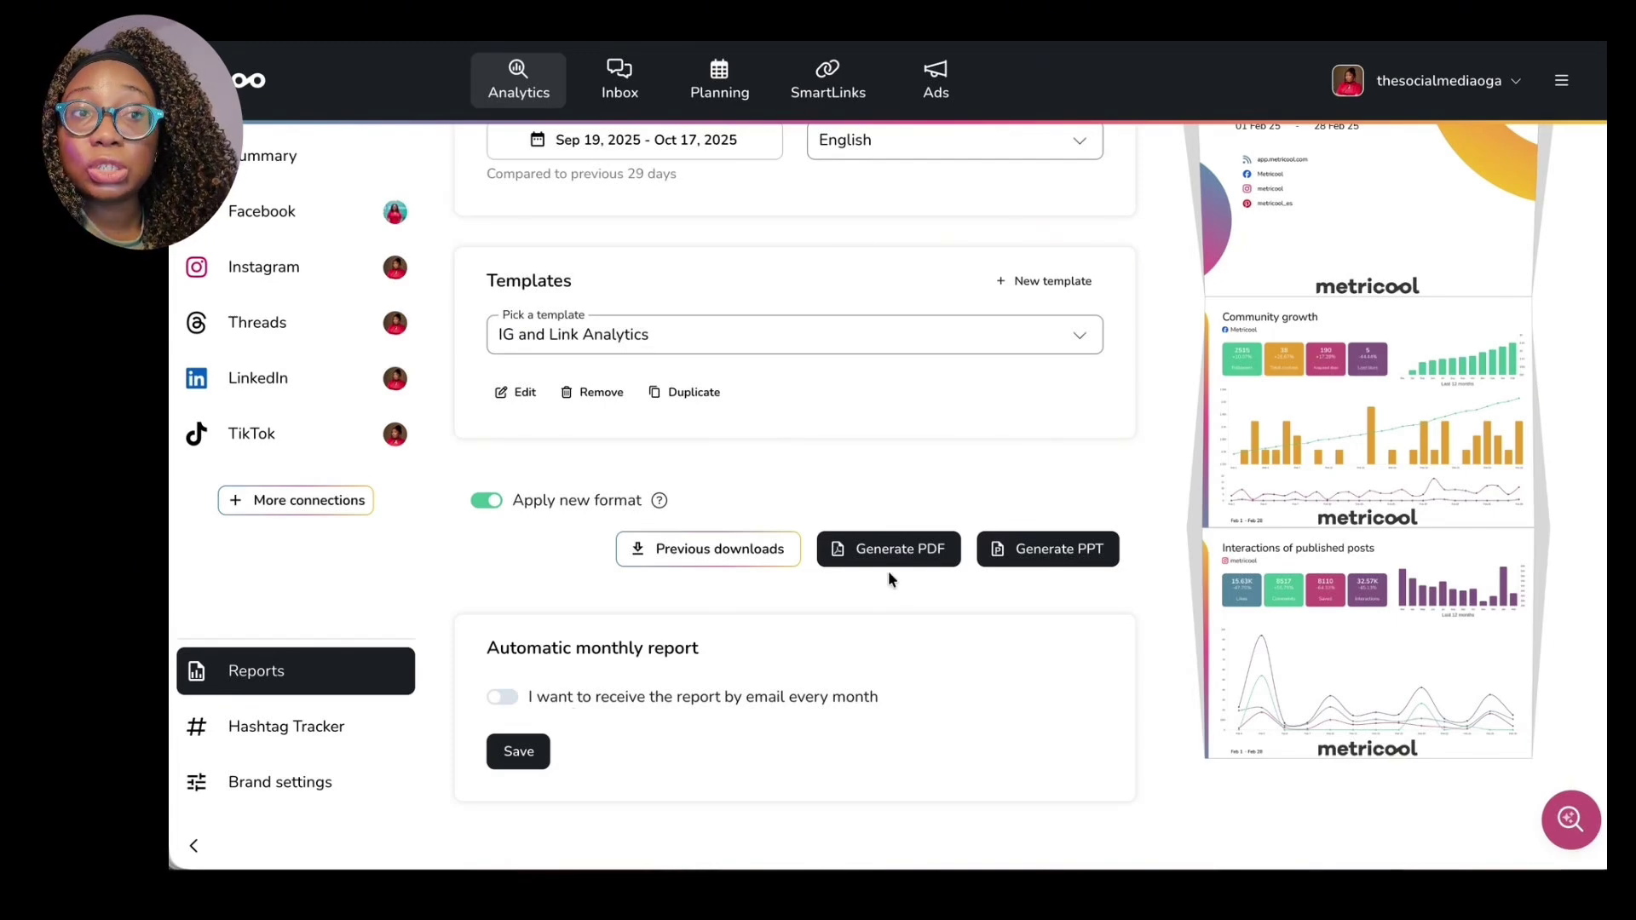
{"action": "scroll", "coordinate": [889, 579], "scroll_direction": "up", "scroll_amount": 2}
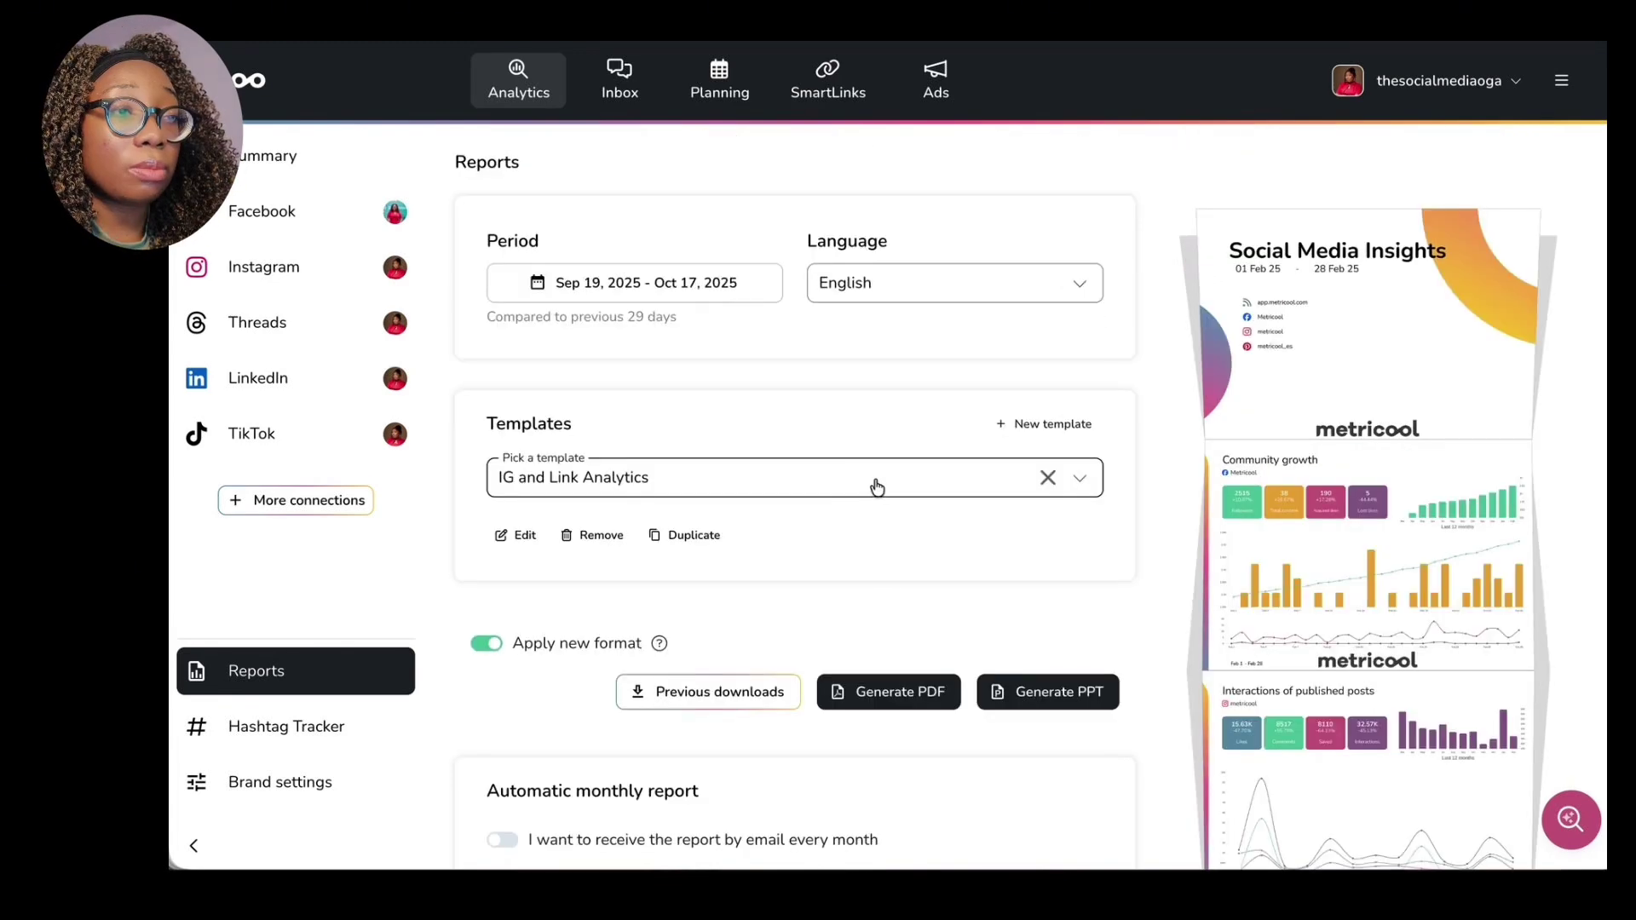
{"action": "left_click", "coordinate": [515, 535]}
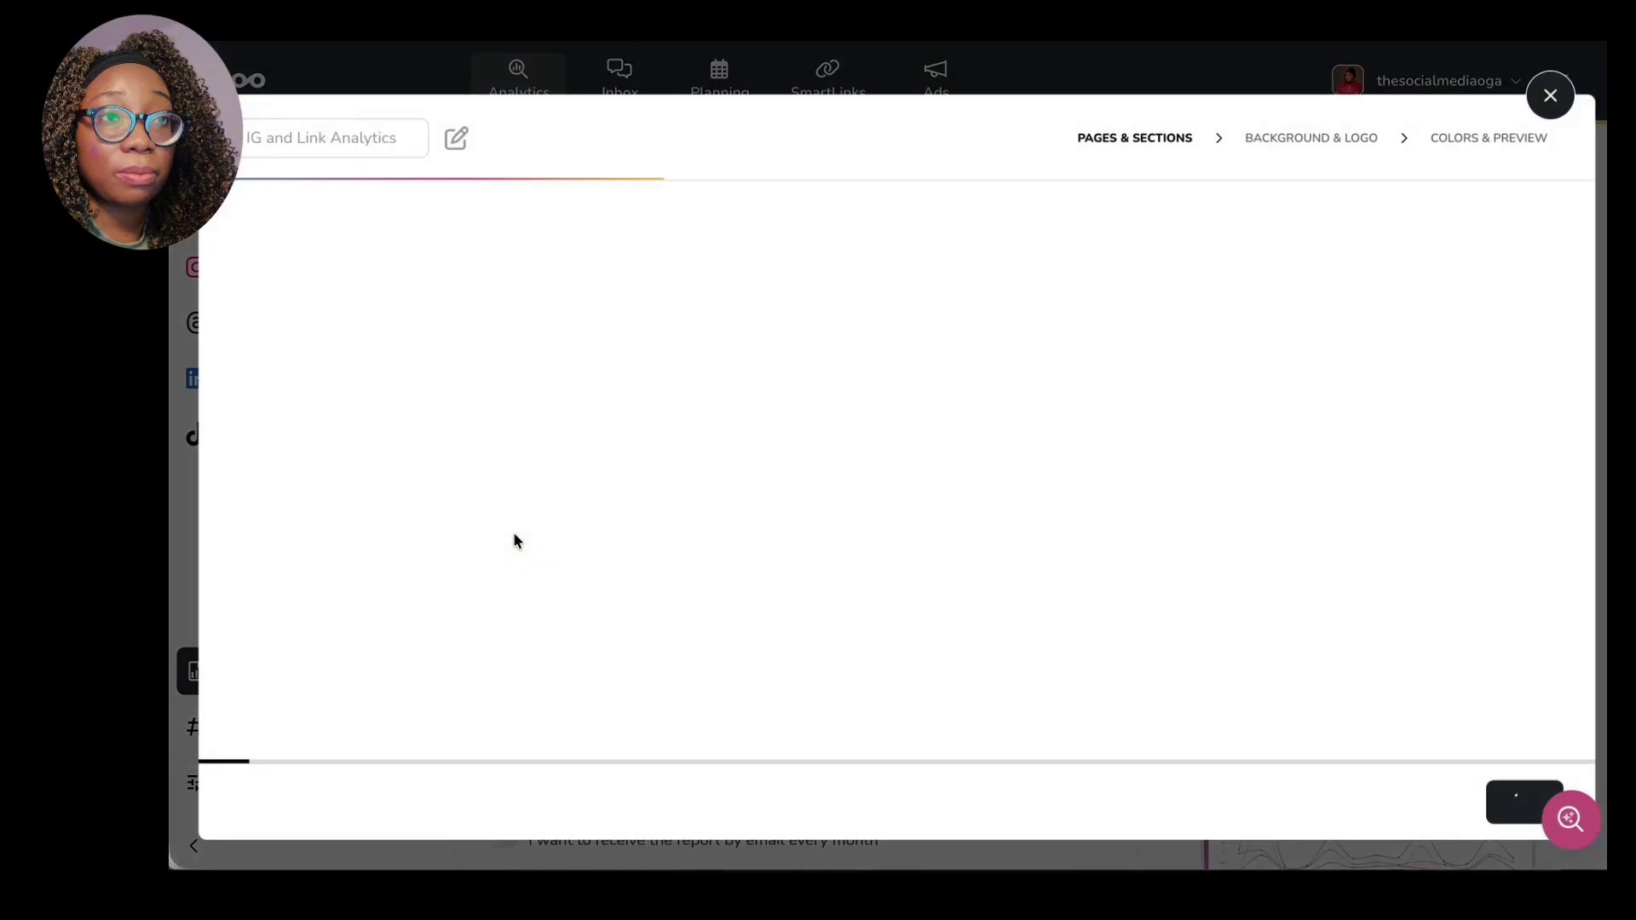
{"action": "left_click", "coordinate": [1349, 147]}
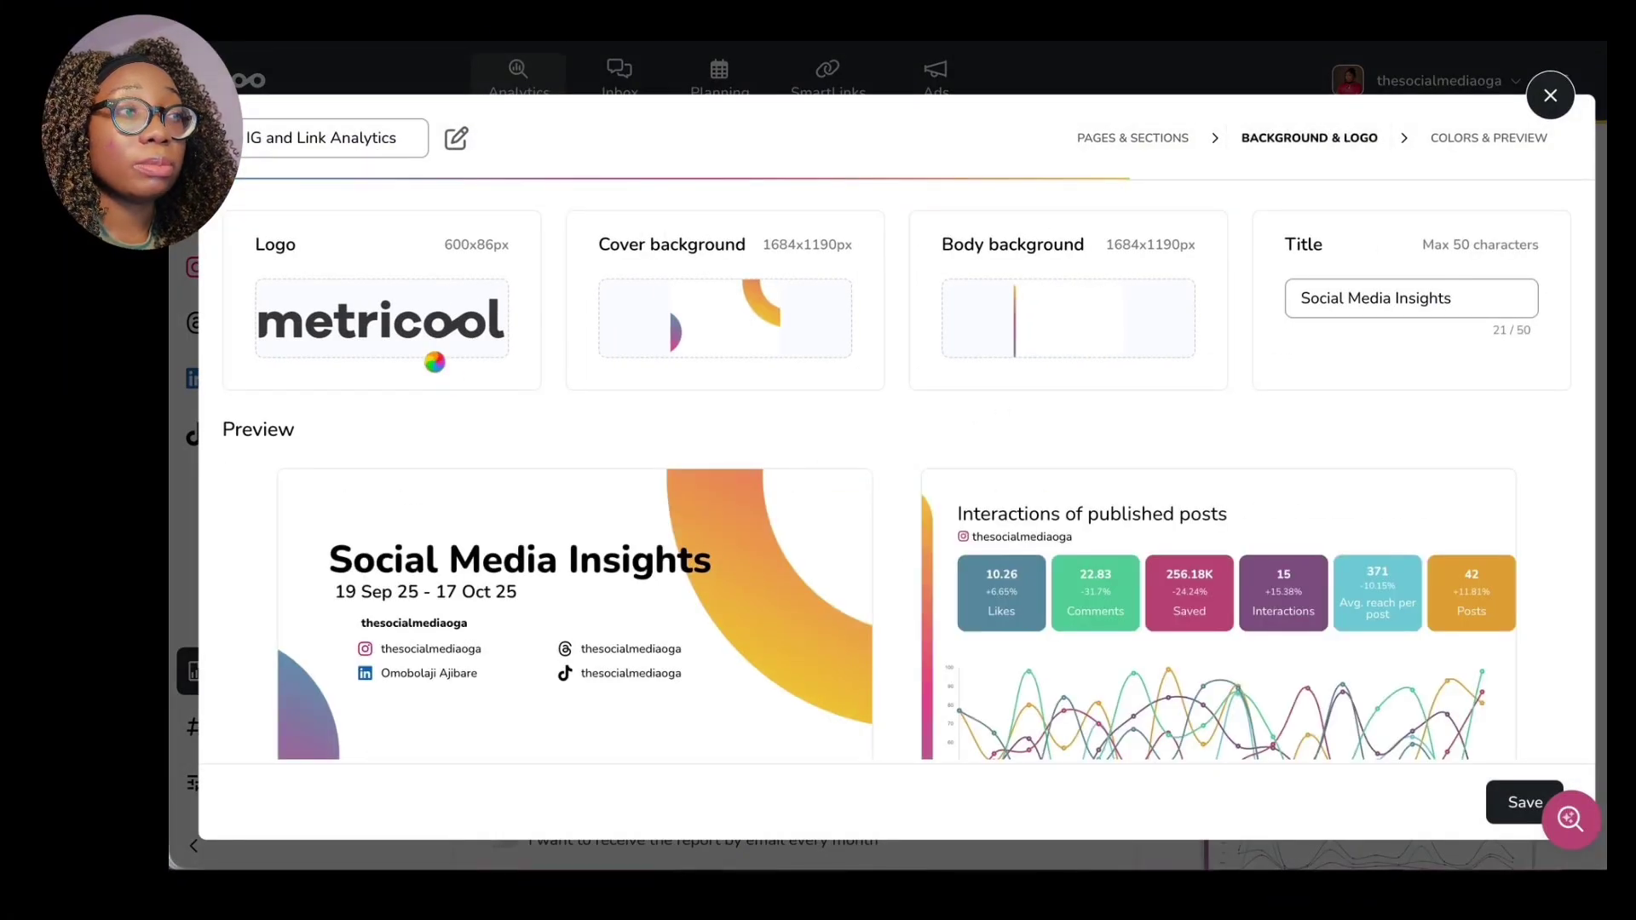
{"action": "left_click", "coordinate": [445, 315]}
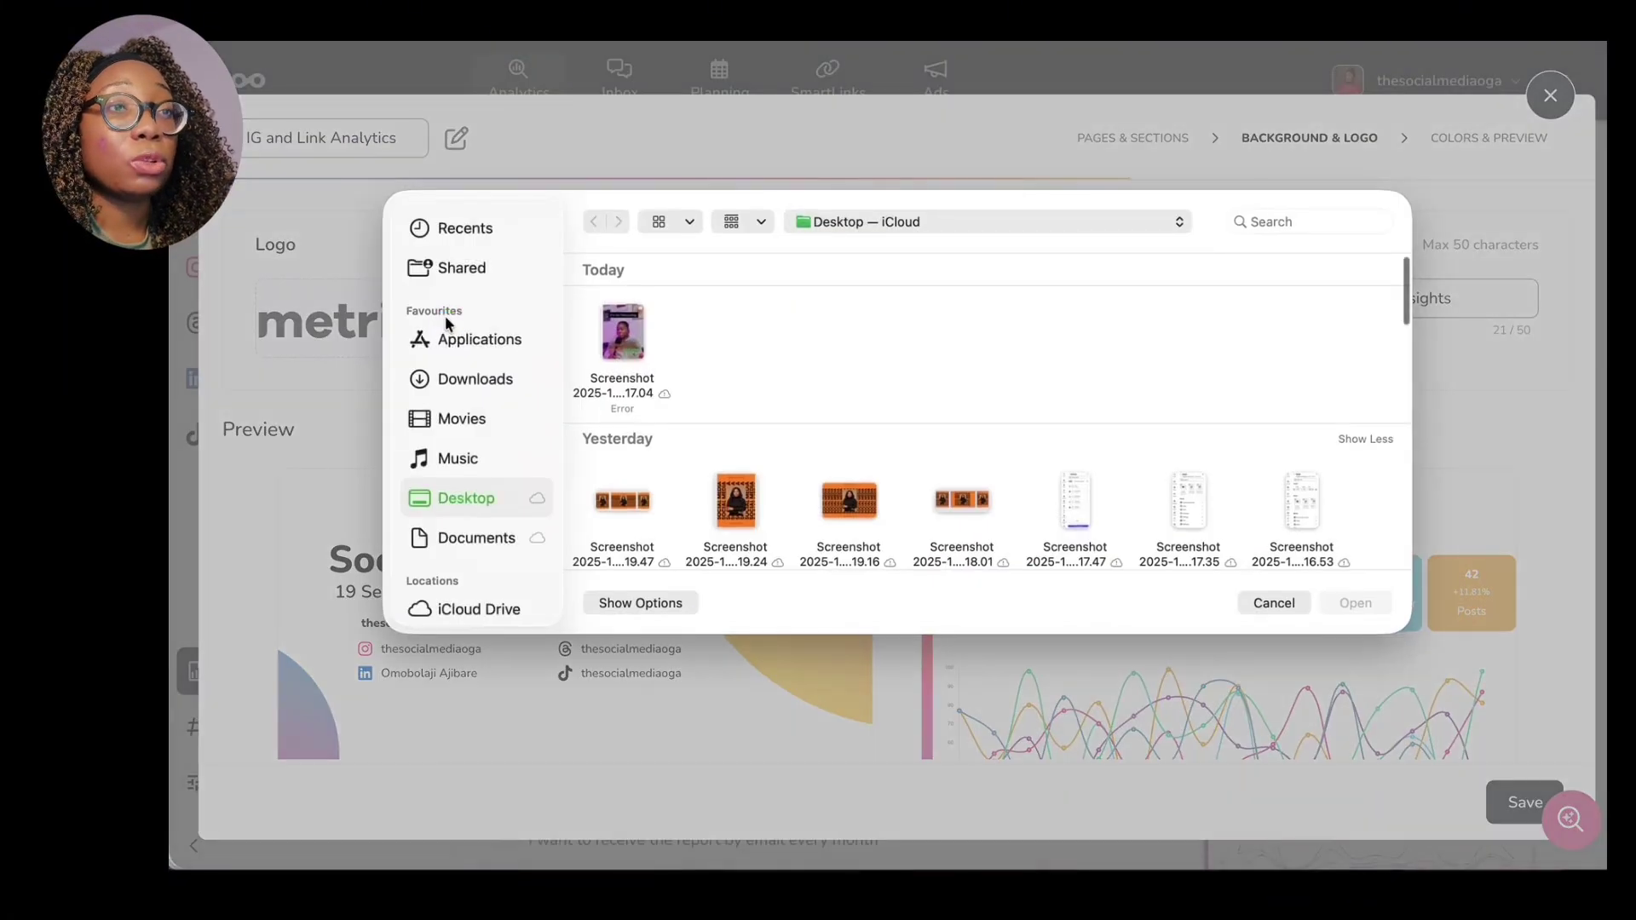
{"action": "left_click", "coordinate": [1272, 604]}
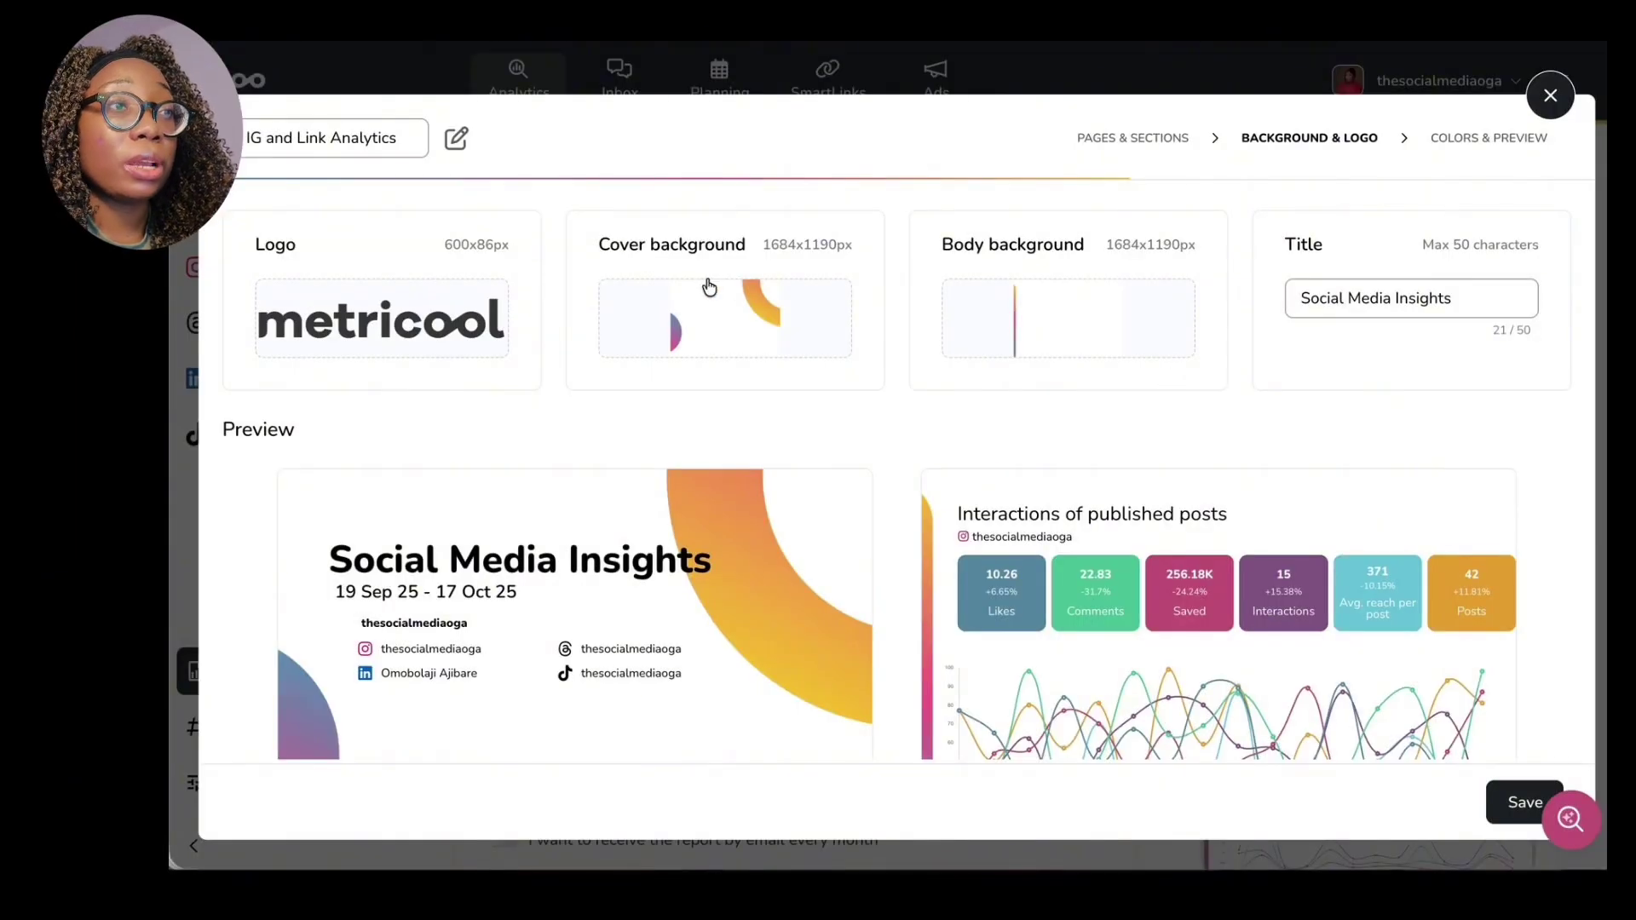
{"action": "scroll", "coordinate": [737, 330], "scroll_direction": "down", "scroll_amount": 4}
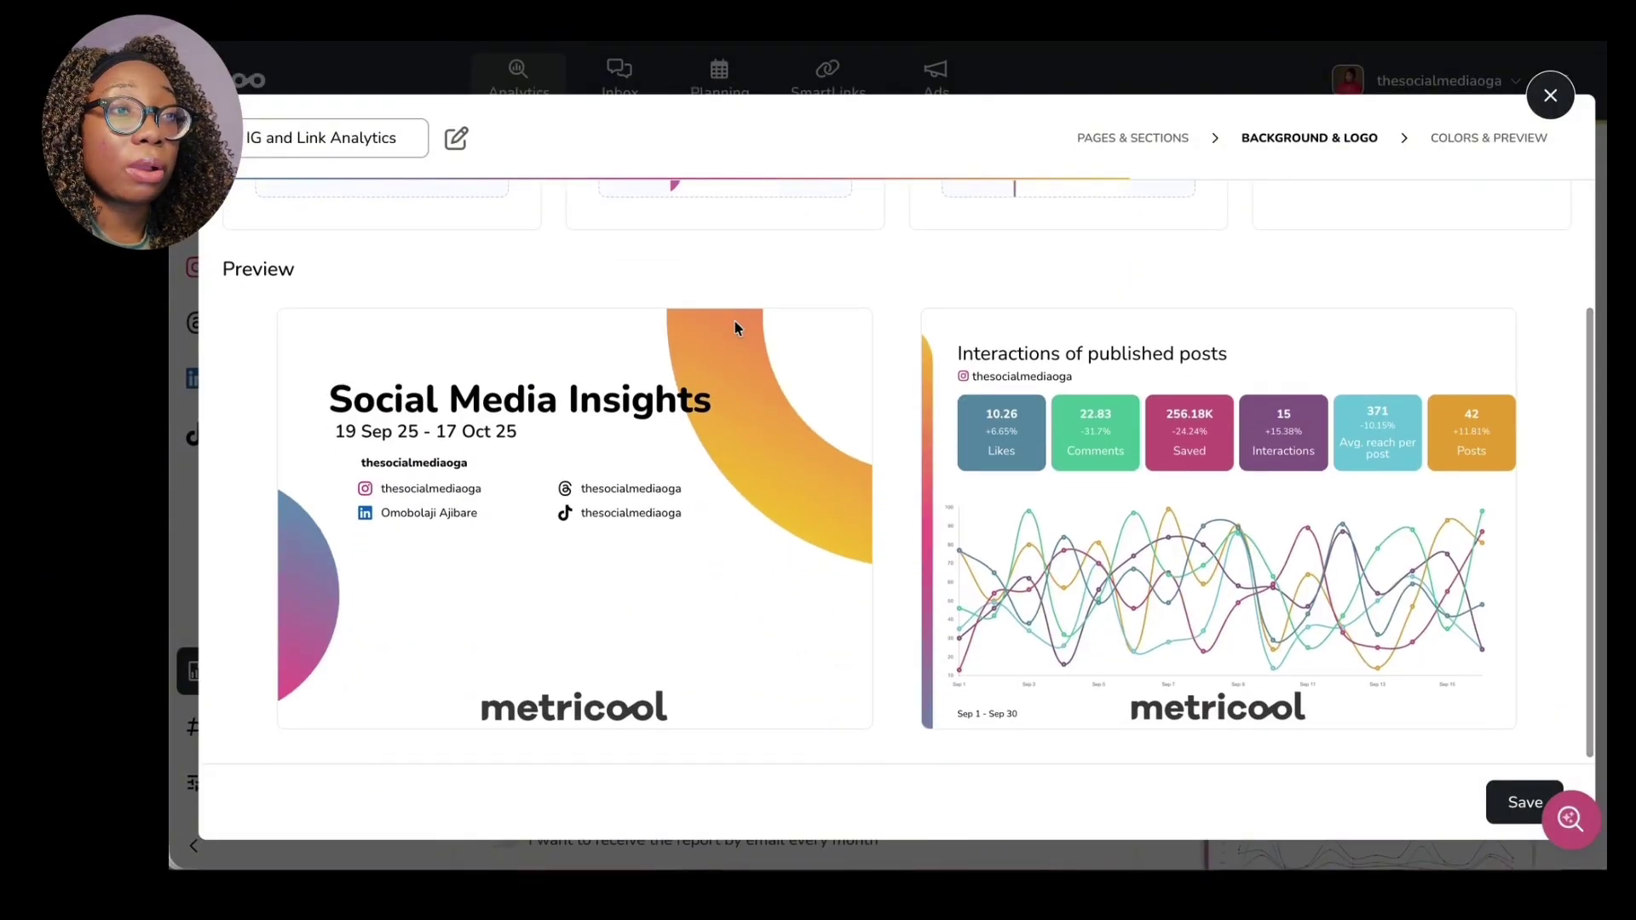
{"action": "scroll", "coordinate": [733, 328], "scroll_direction": "up", "scroll_amount": 2}
{"action": "scroll", "coordinate": [733, 328], "scroll_direction": "up", "scroll_amount": 1}
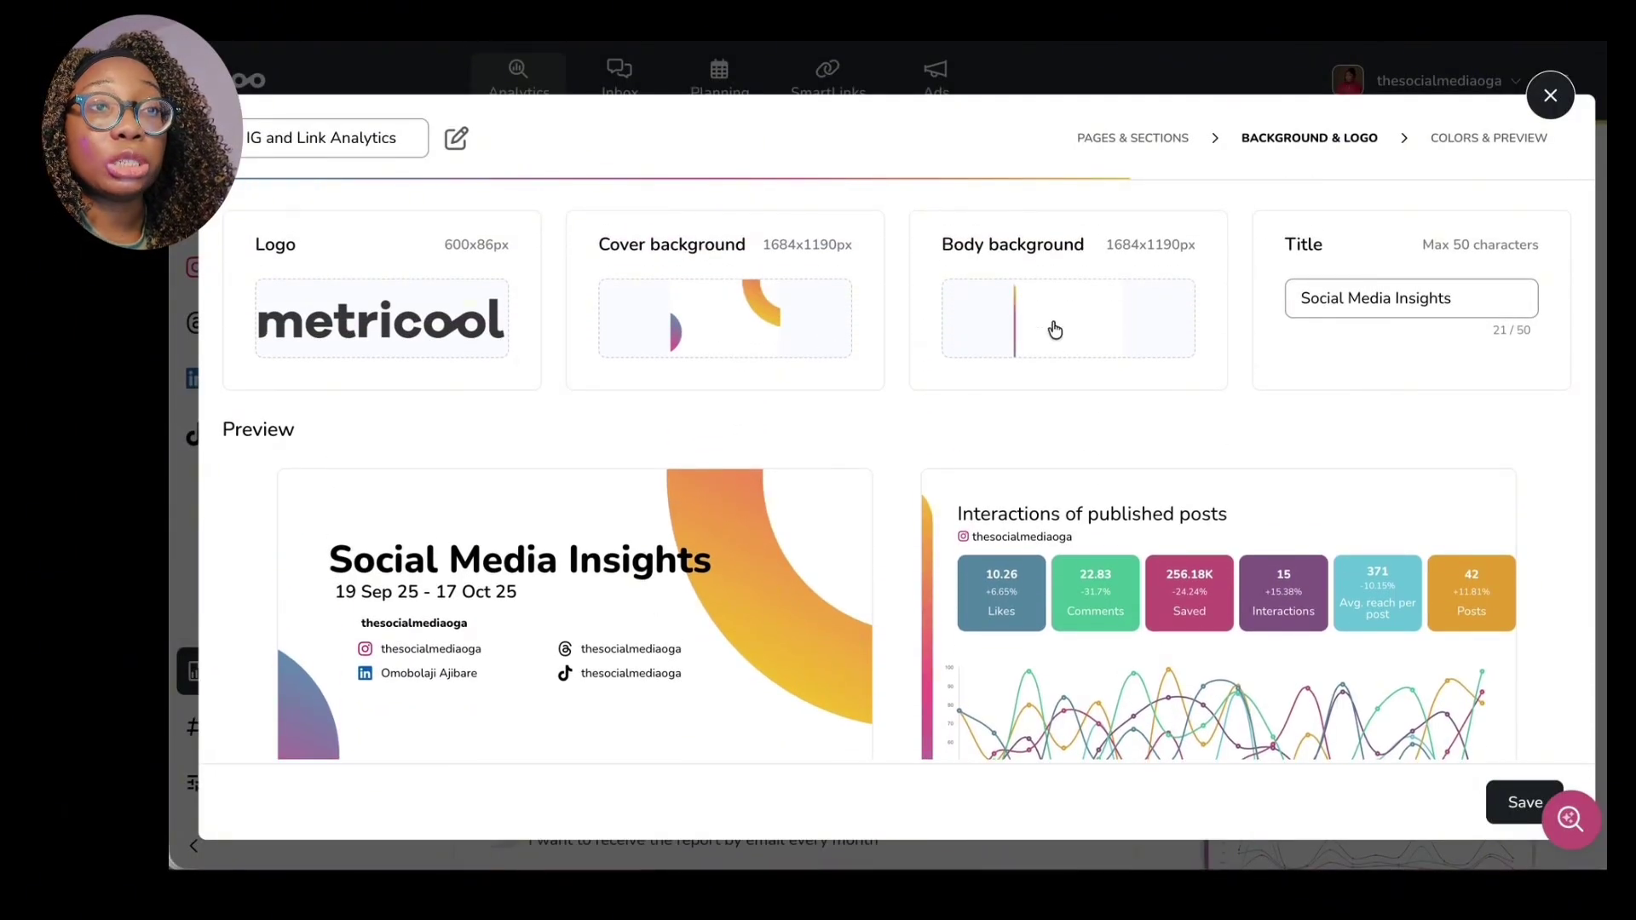
{"action": "left_click", "coordinate": [1487, 138]}
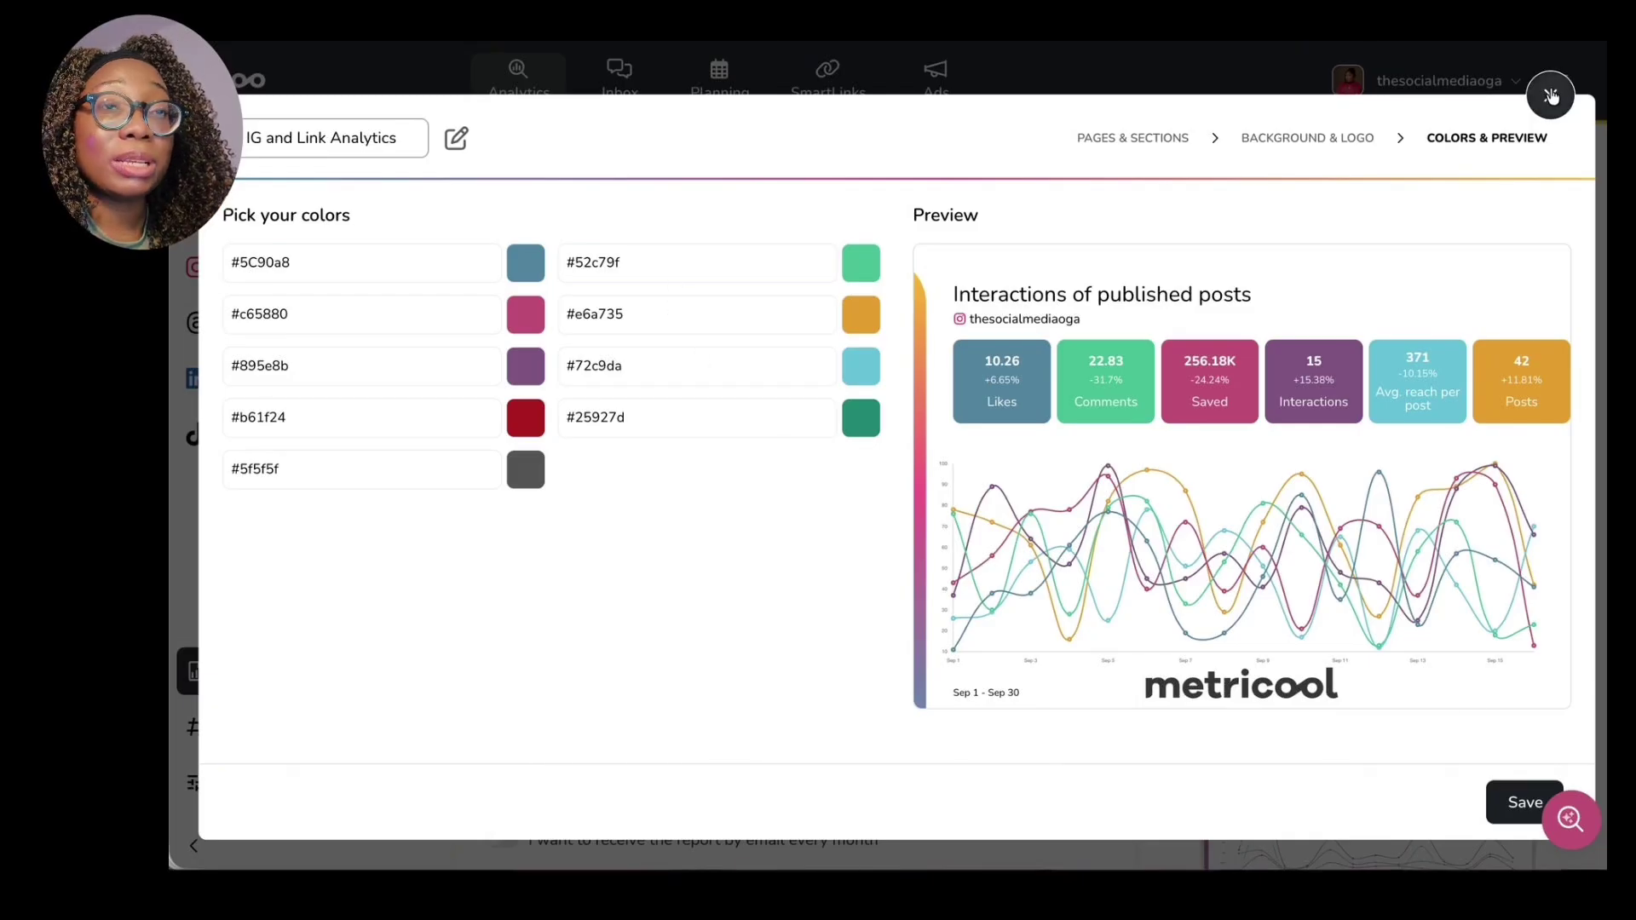
{"action": "left_click", "coordinate": [1551, 90]}
Discard unsaved changes and generate the Sep 19–Oct 17 report as a PDF.
{"action": "left_click", "coordinate": [1146, 534]}
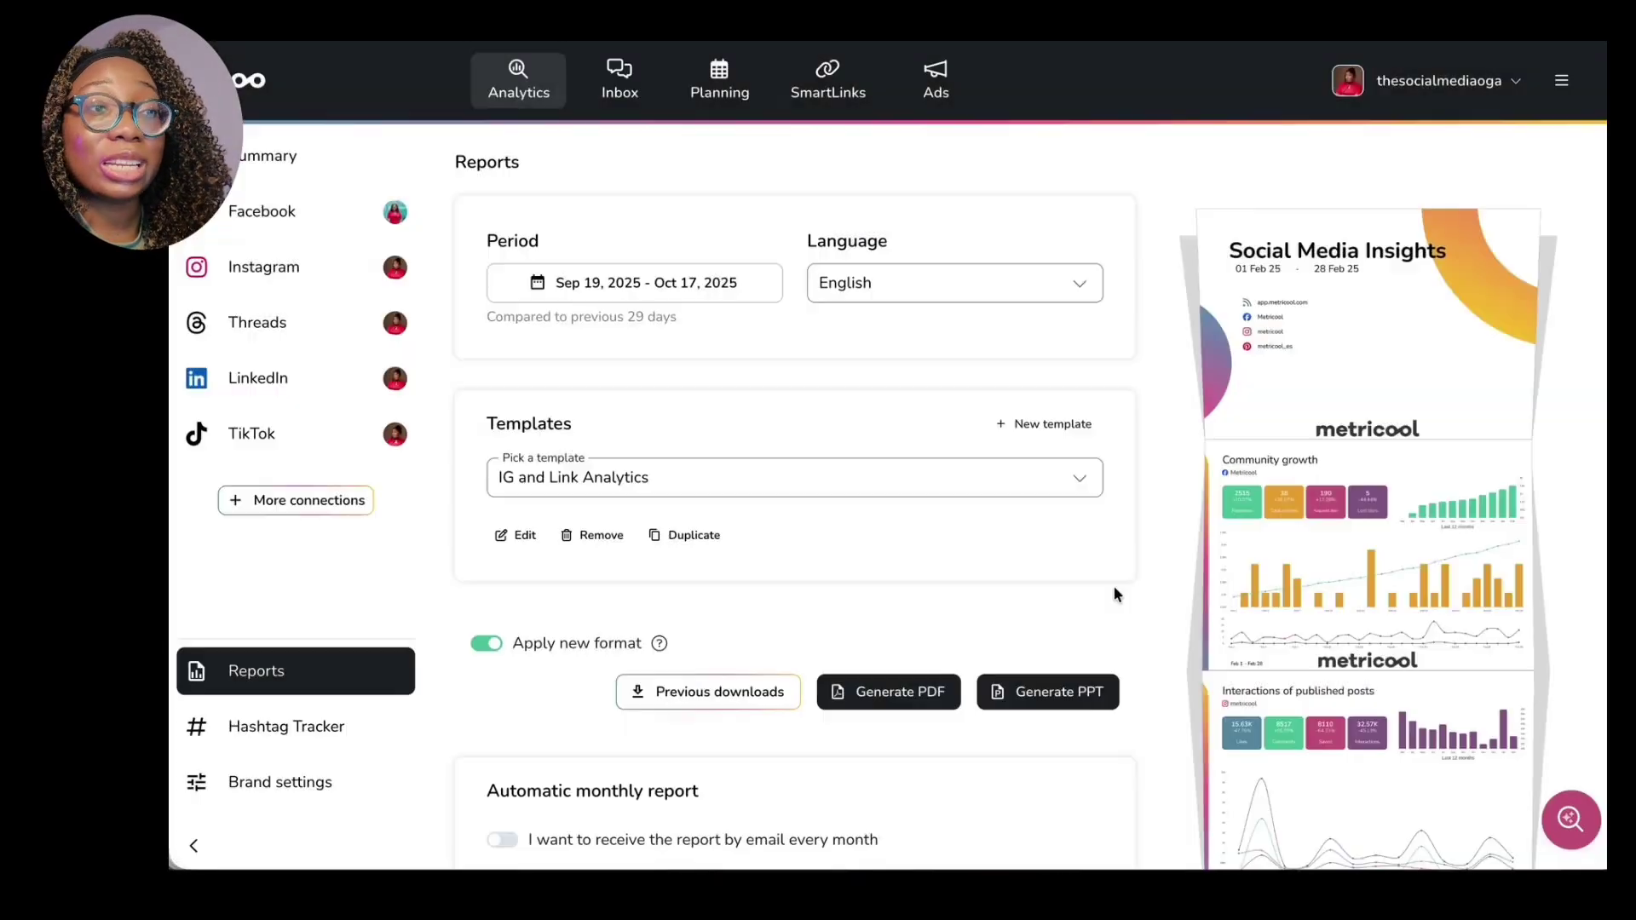
{"action": "left_click", "coordinate": [909, 693]}
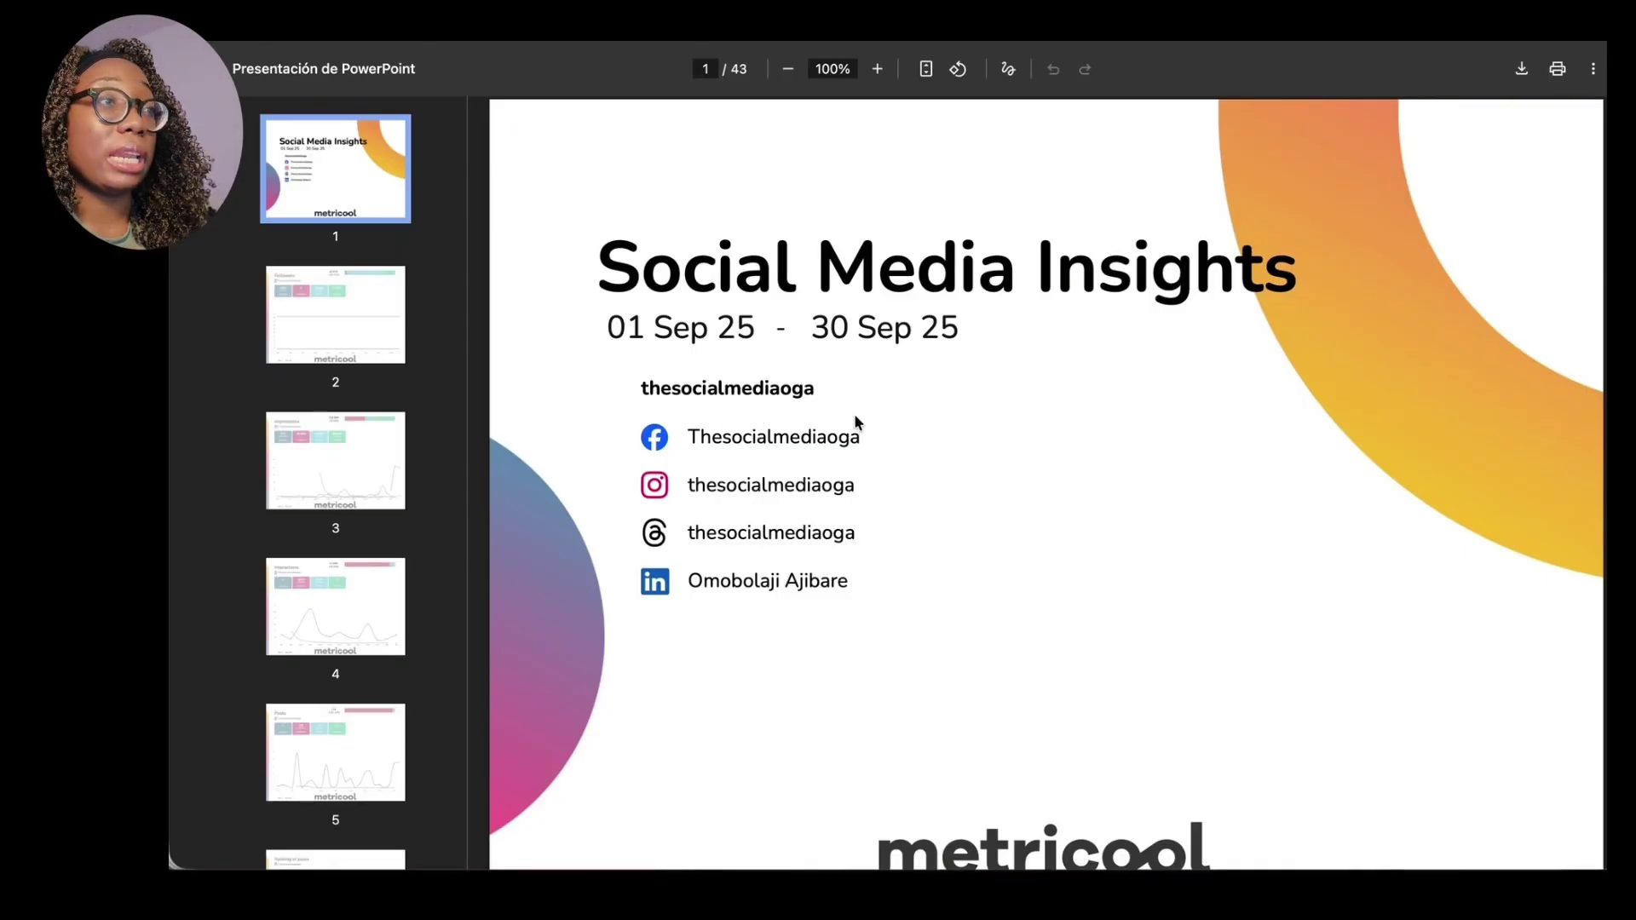
Page through the September report from Followers, Impressions and Interactions to Ranking of posts and Community growth.
{"action": "left_click", "coordinate": [350, 317]}
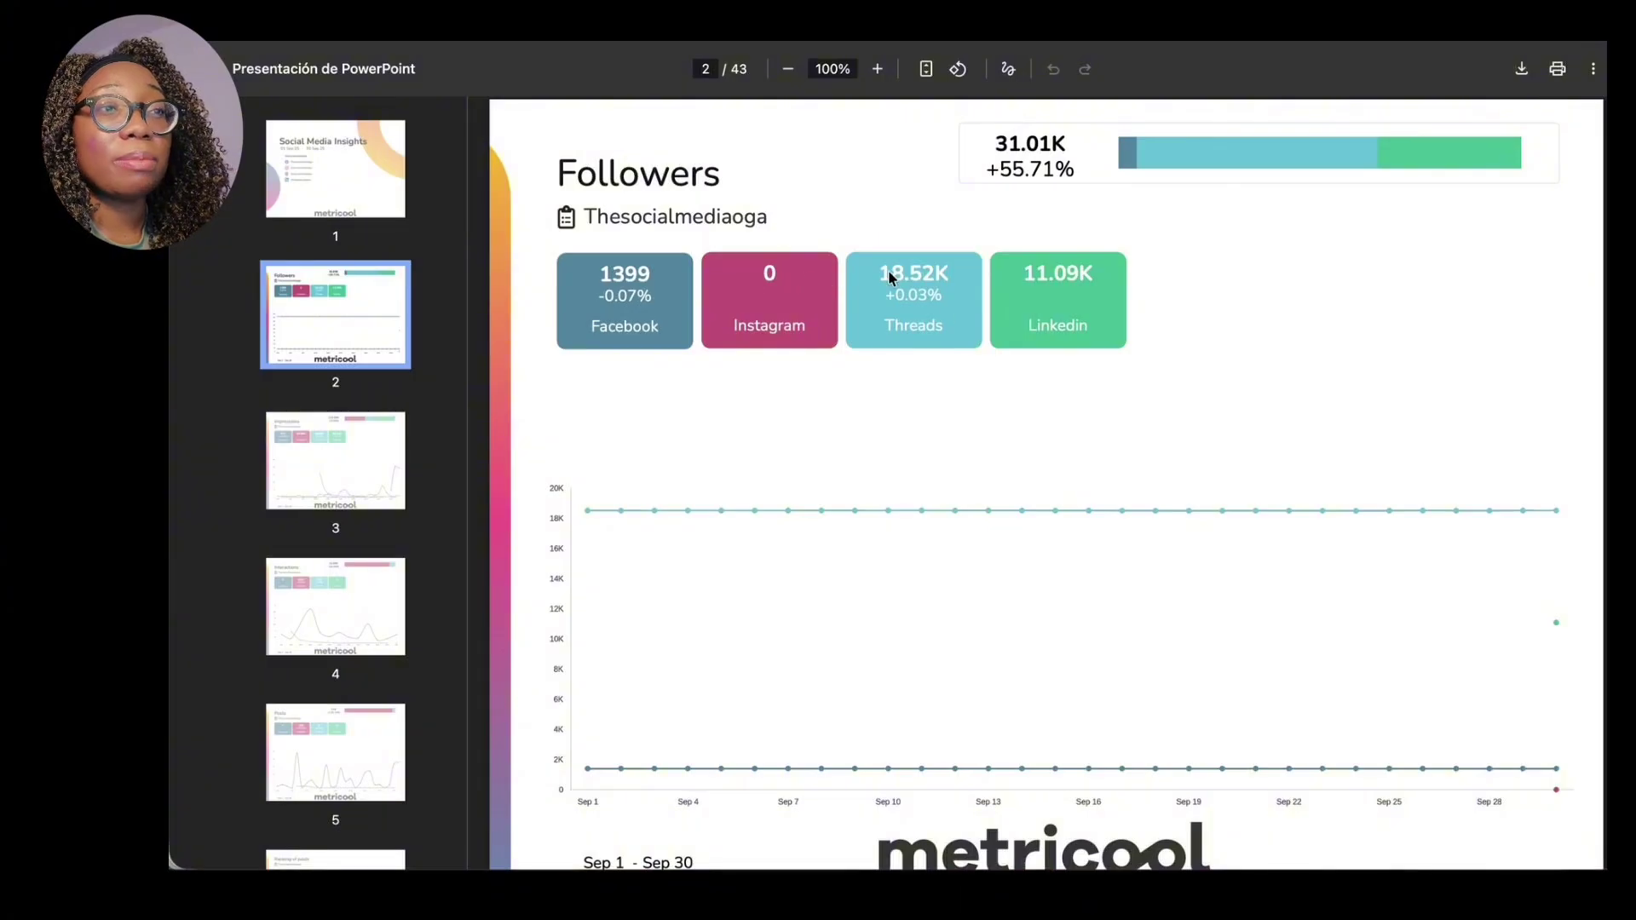
{"action": "key", "text": "Right"}
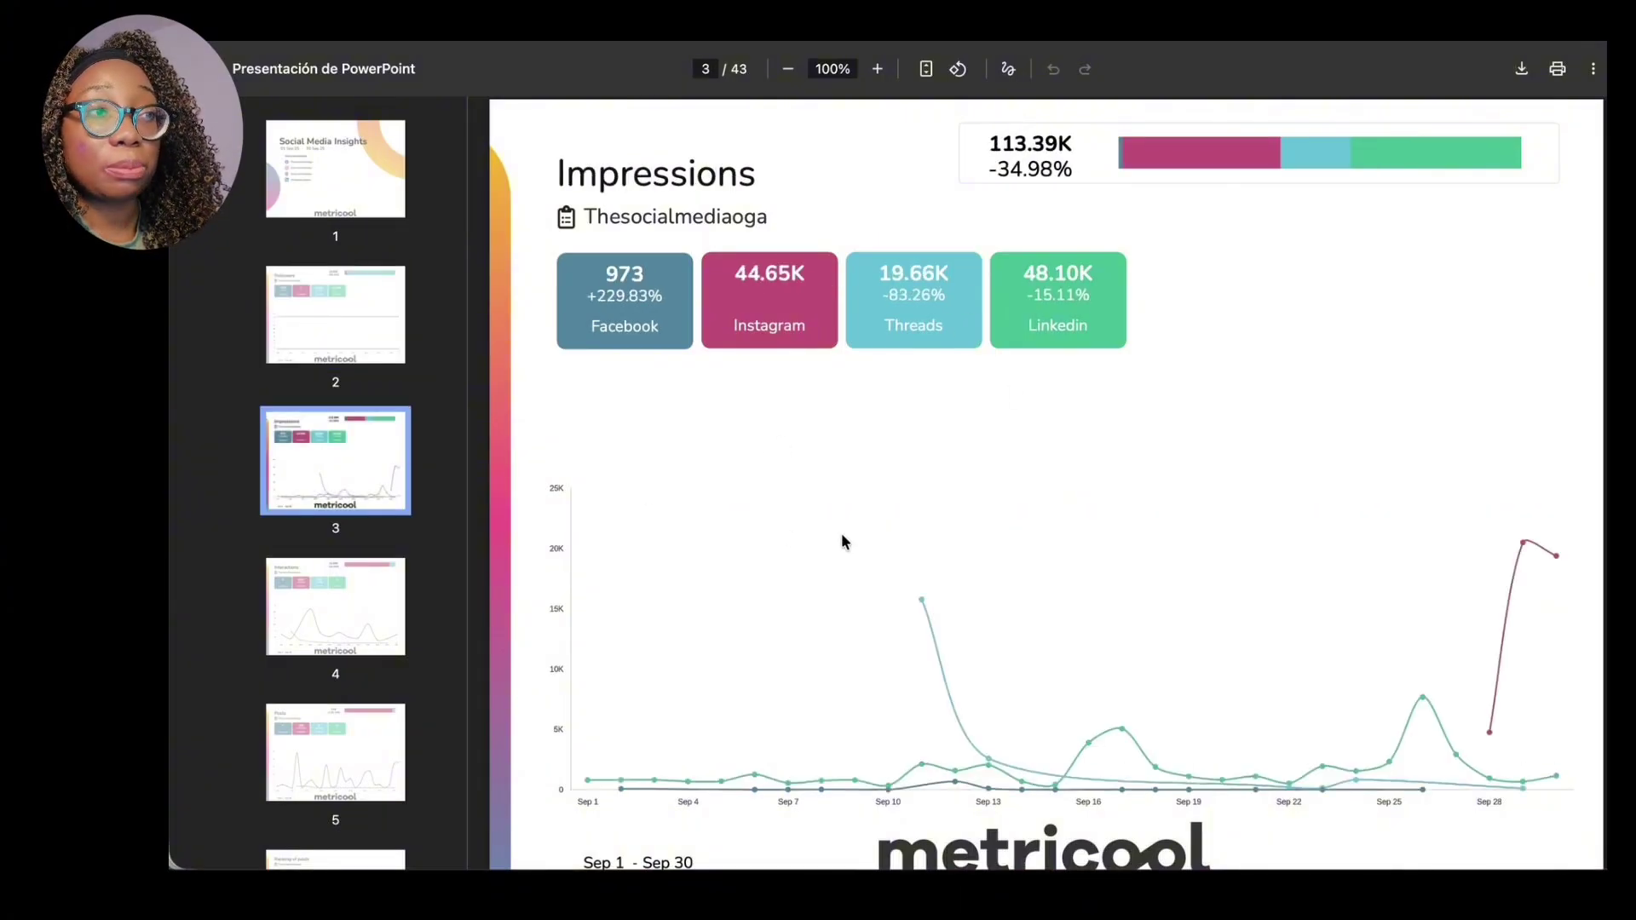
{"action": "left_click", "coordinate": [356, 559]}
{"action": "scroll", "coordinate": [356, 559], "scroll_direction": "down", "scroll_amount": 3}
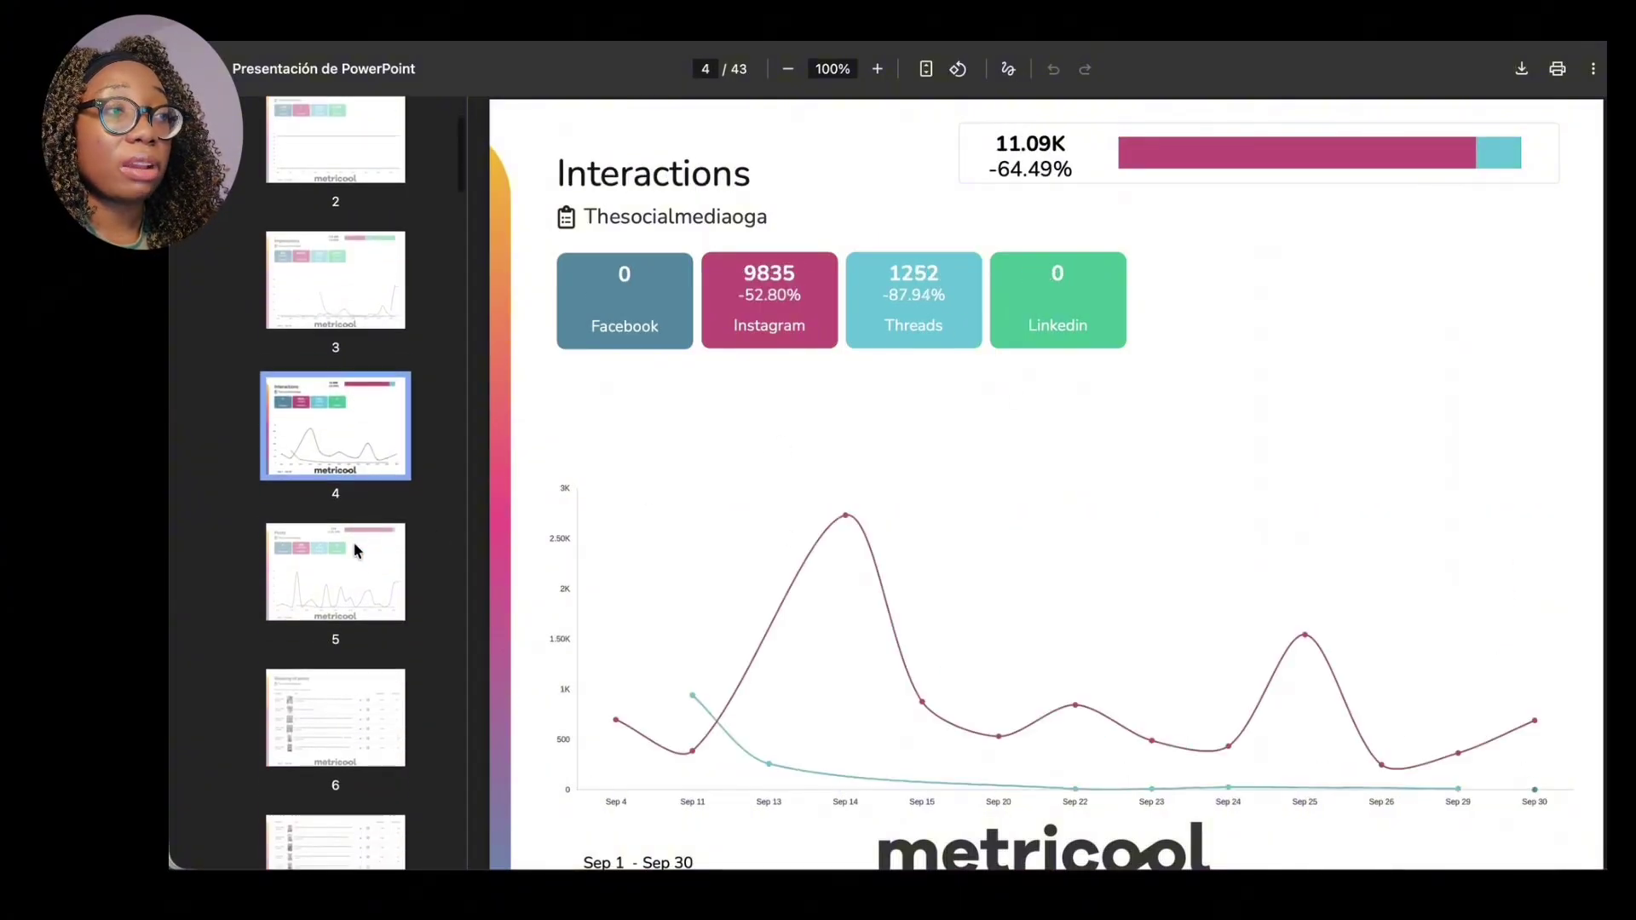
{"action": "left_click", "coordinate": [356, 557]}
{"action": "scroll", "coordinate": [358, 535], "scroll_direction": "down", "scroll_amount": 2}
{"action": "left_click", "coordinate": [358, 535]}
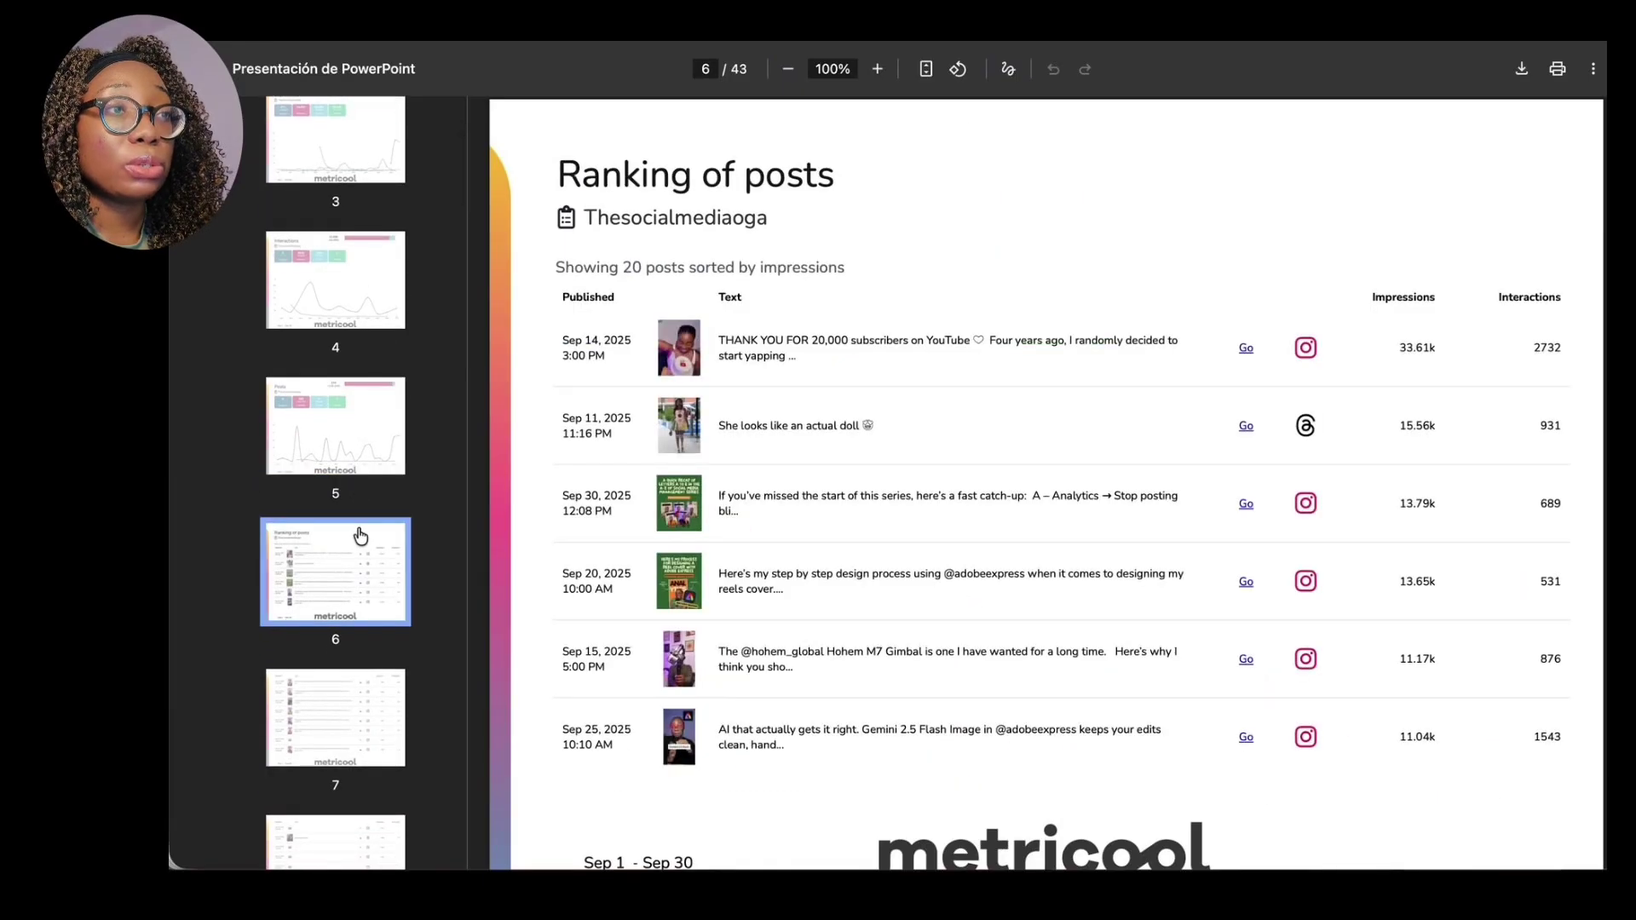
{"action": "scroll", "coordinate": [358, 535], "scroll_direction": "down", "scroll_amount": 2}
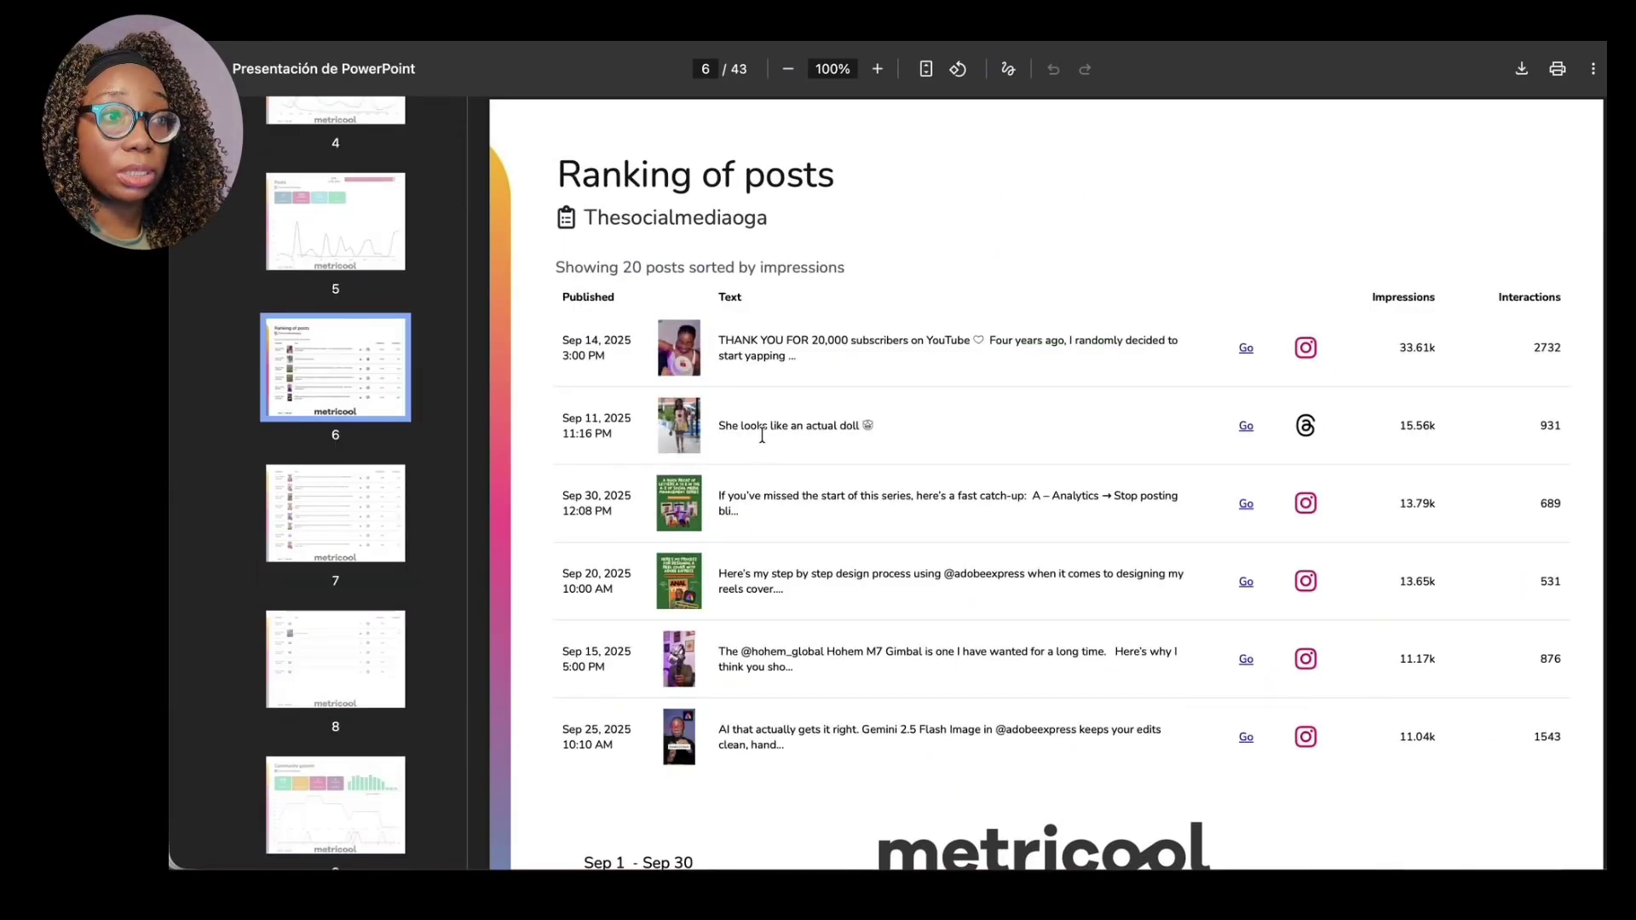
{"action": "left_click", "coordinate": [350, 526]}
{"action": "scroll", "coordinate": [345, 529], "scroll_direction": "down", "scroll_amount": 3}
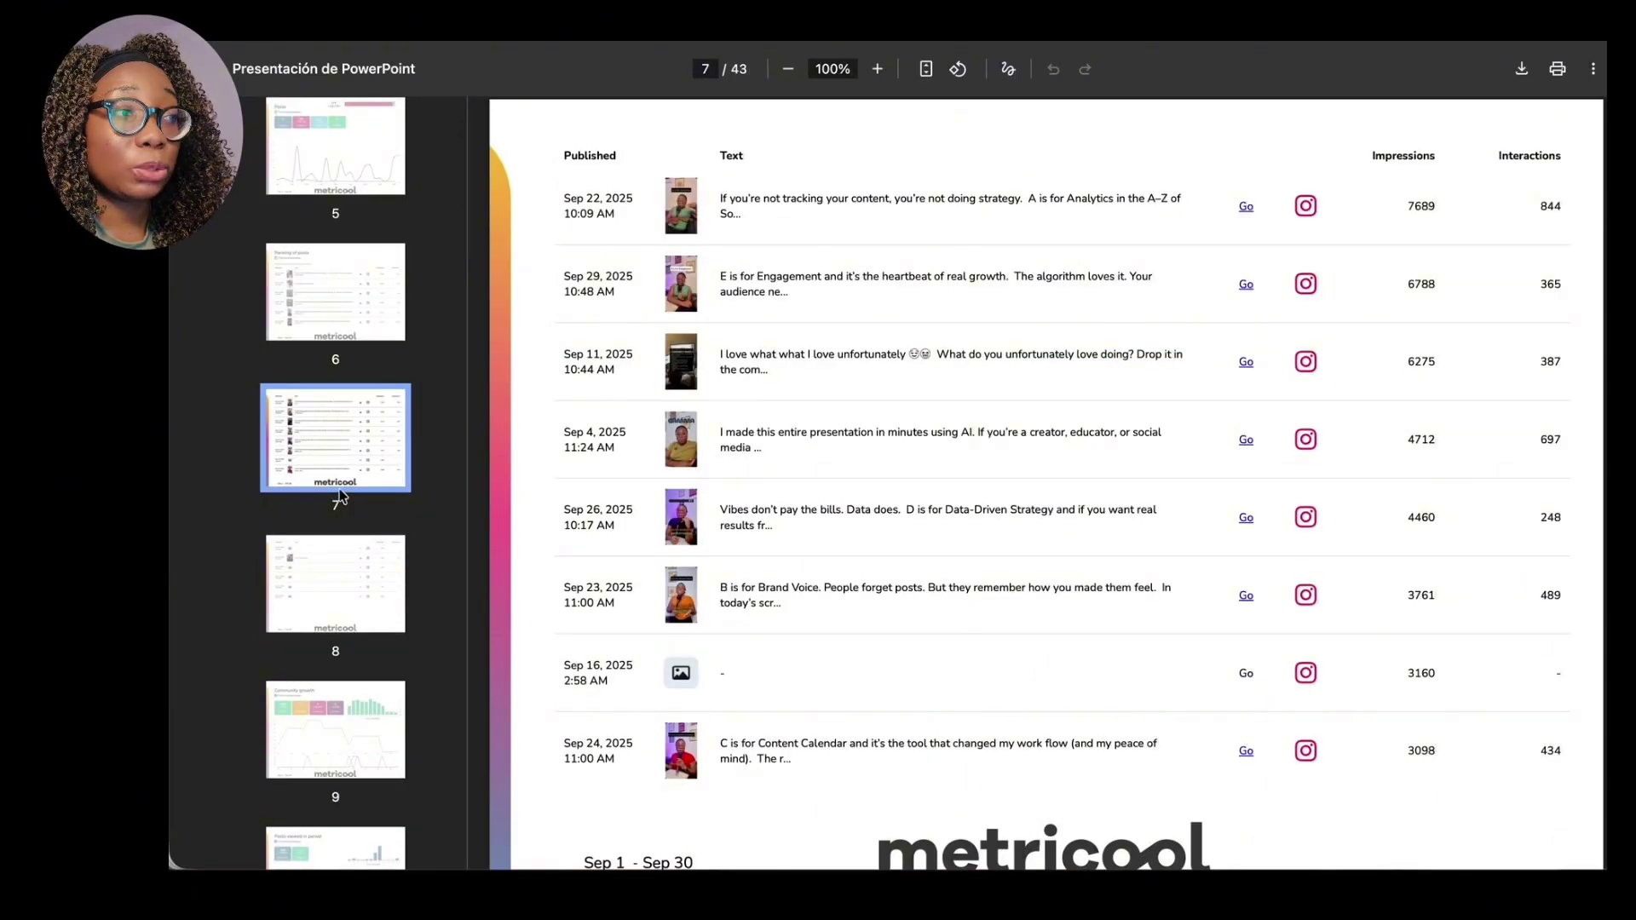
{"action": "left_click", "coordinate": [340, 621]}
{"action": "scroll", "coordinate": [699, 392], "scroll_direction": "down", "scroll_amount": 10}
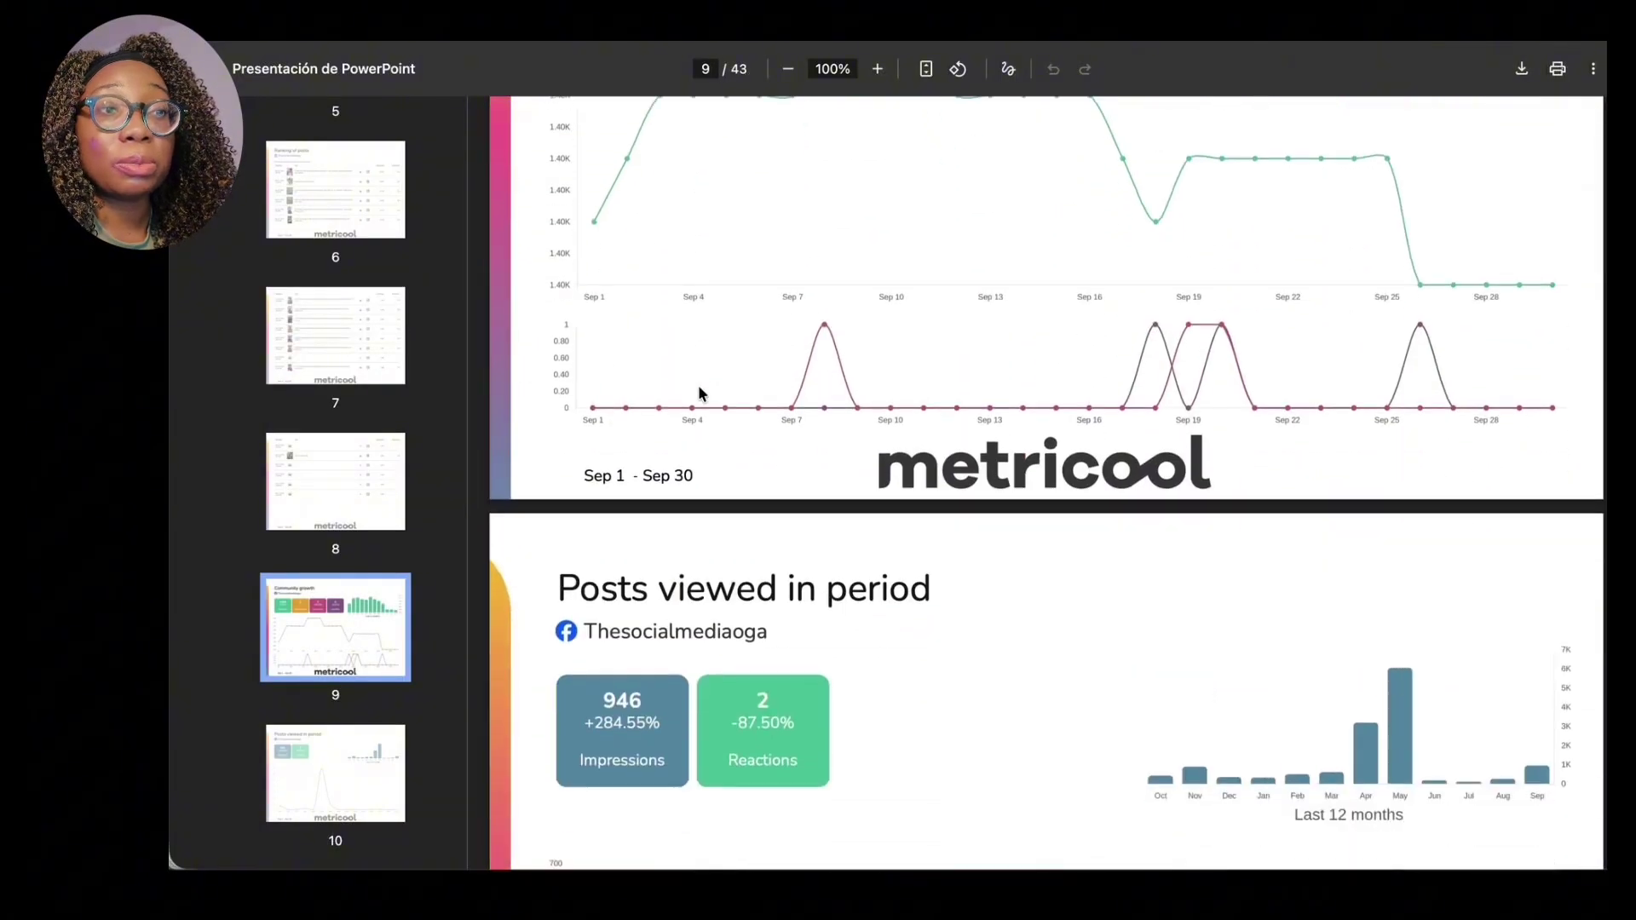
{"action": "scroll", "coordinate": [698, 392], "scroll_direction": "down", "scroll_amount": 1}
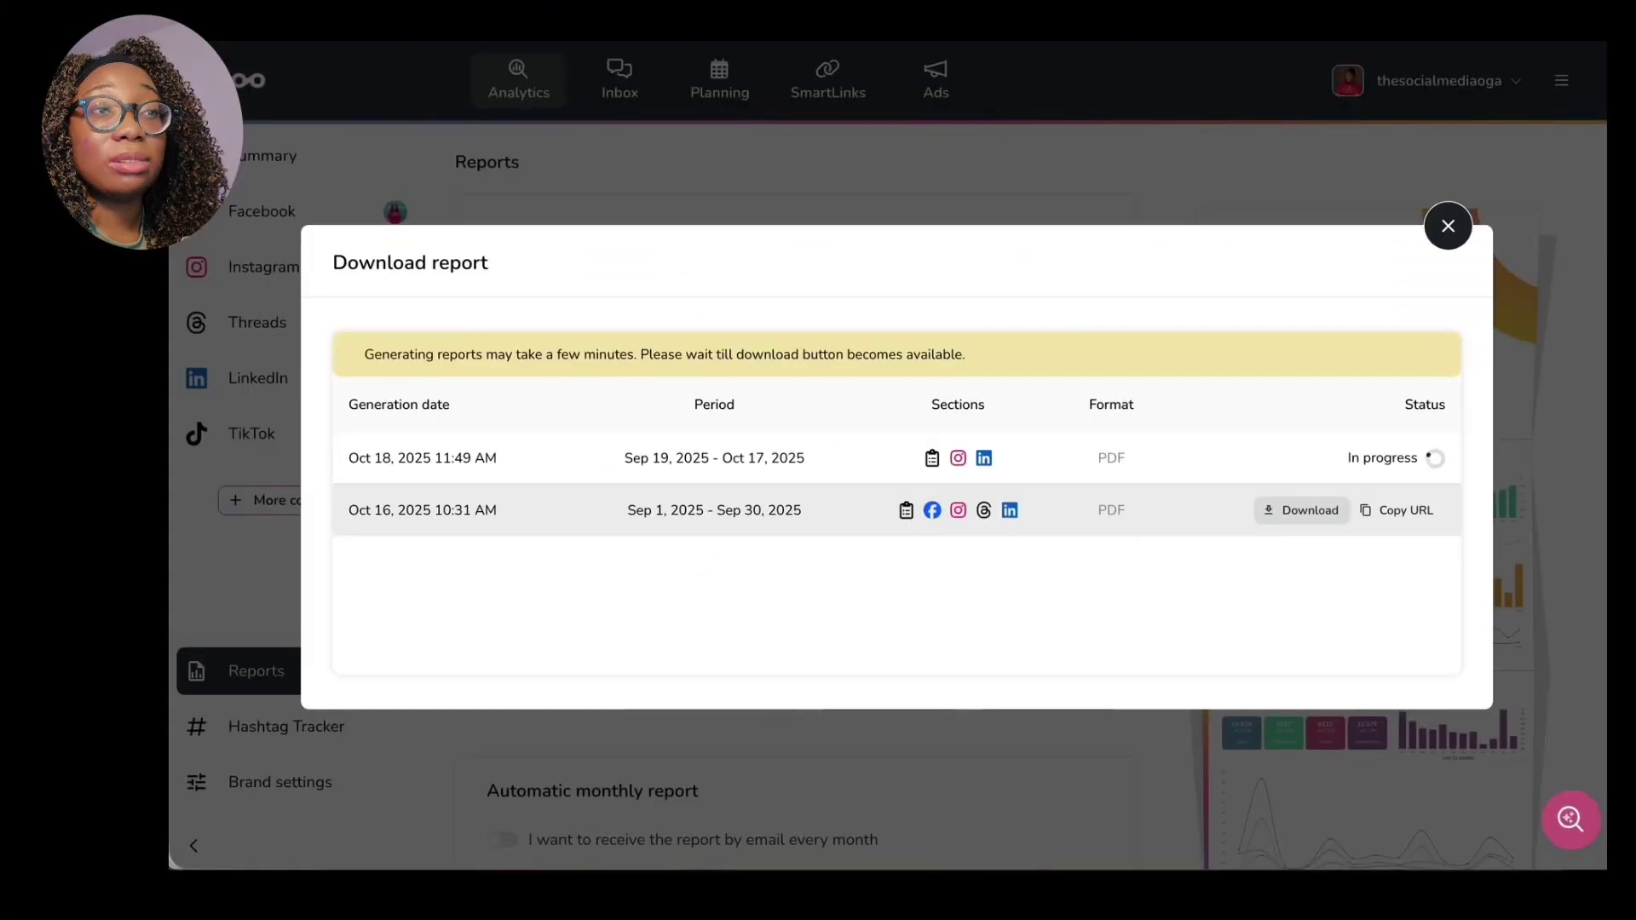
Copy the earlier September report's URL from Metricool and load it in a new Chrome tab.
{"action": "left_click", "coordinate": [1398, 510]}
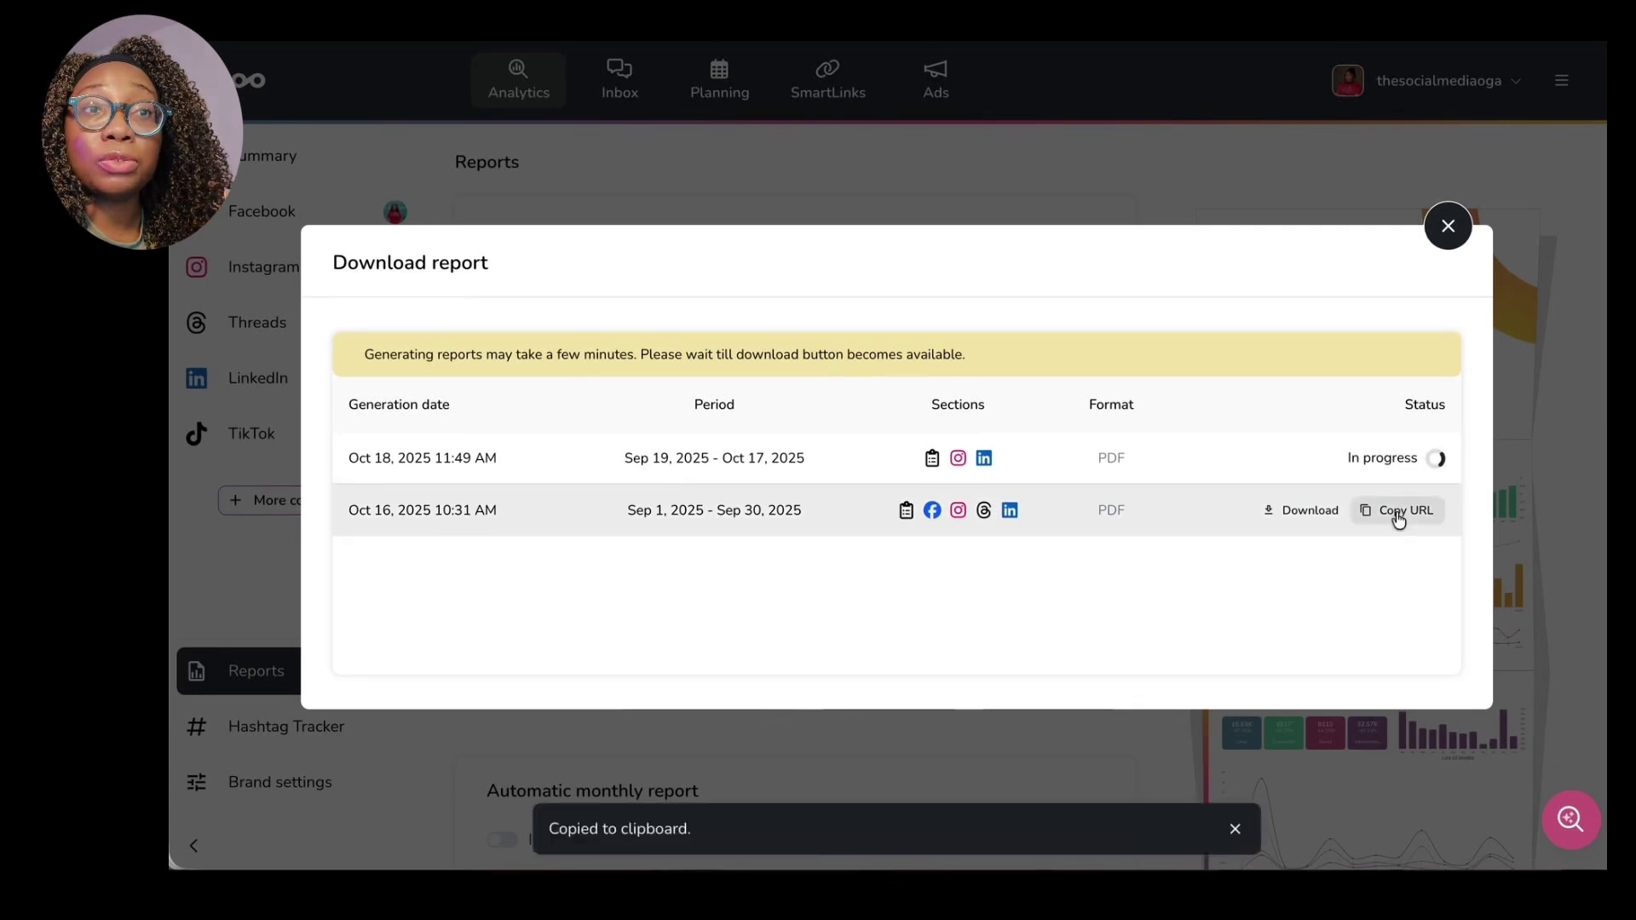
{"action": "key", "text": "super+t"}
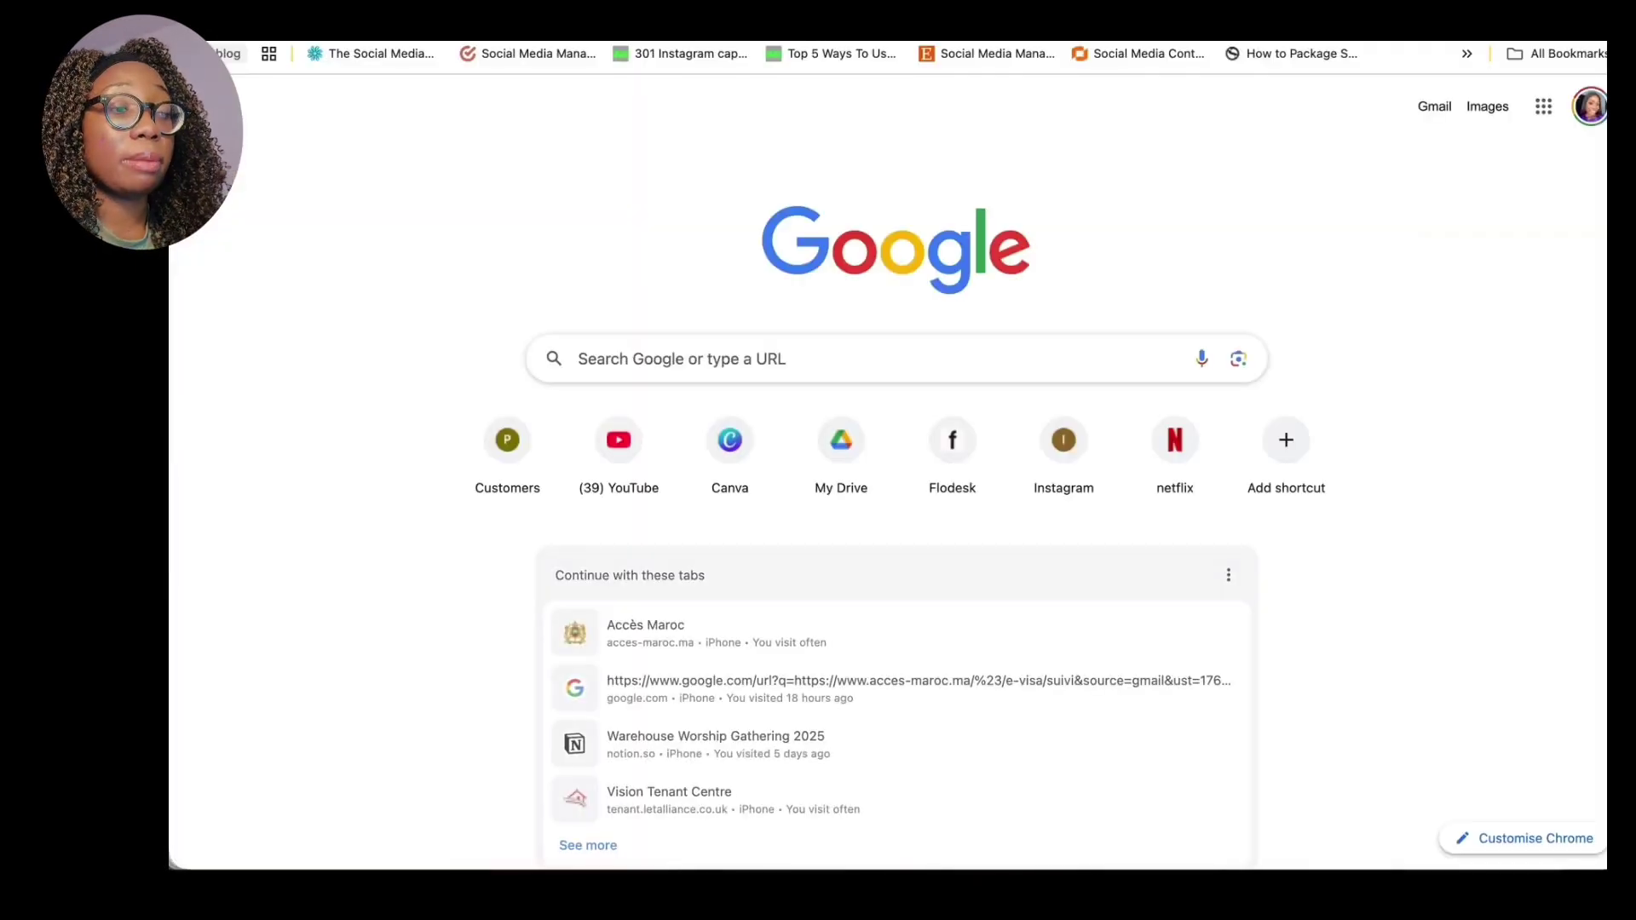
{"action": "key", "text": "super+v"}
{"action": "key", "text": "Return"}
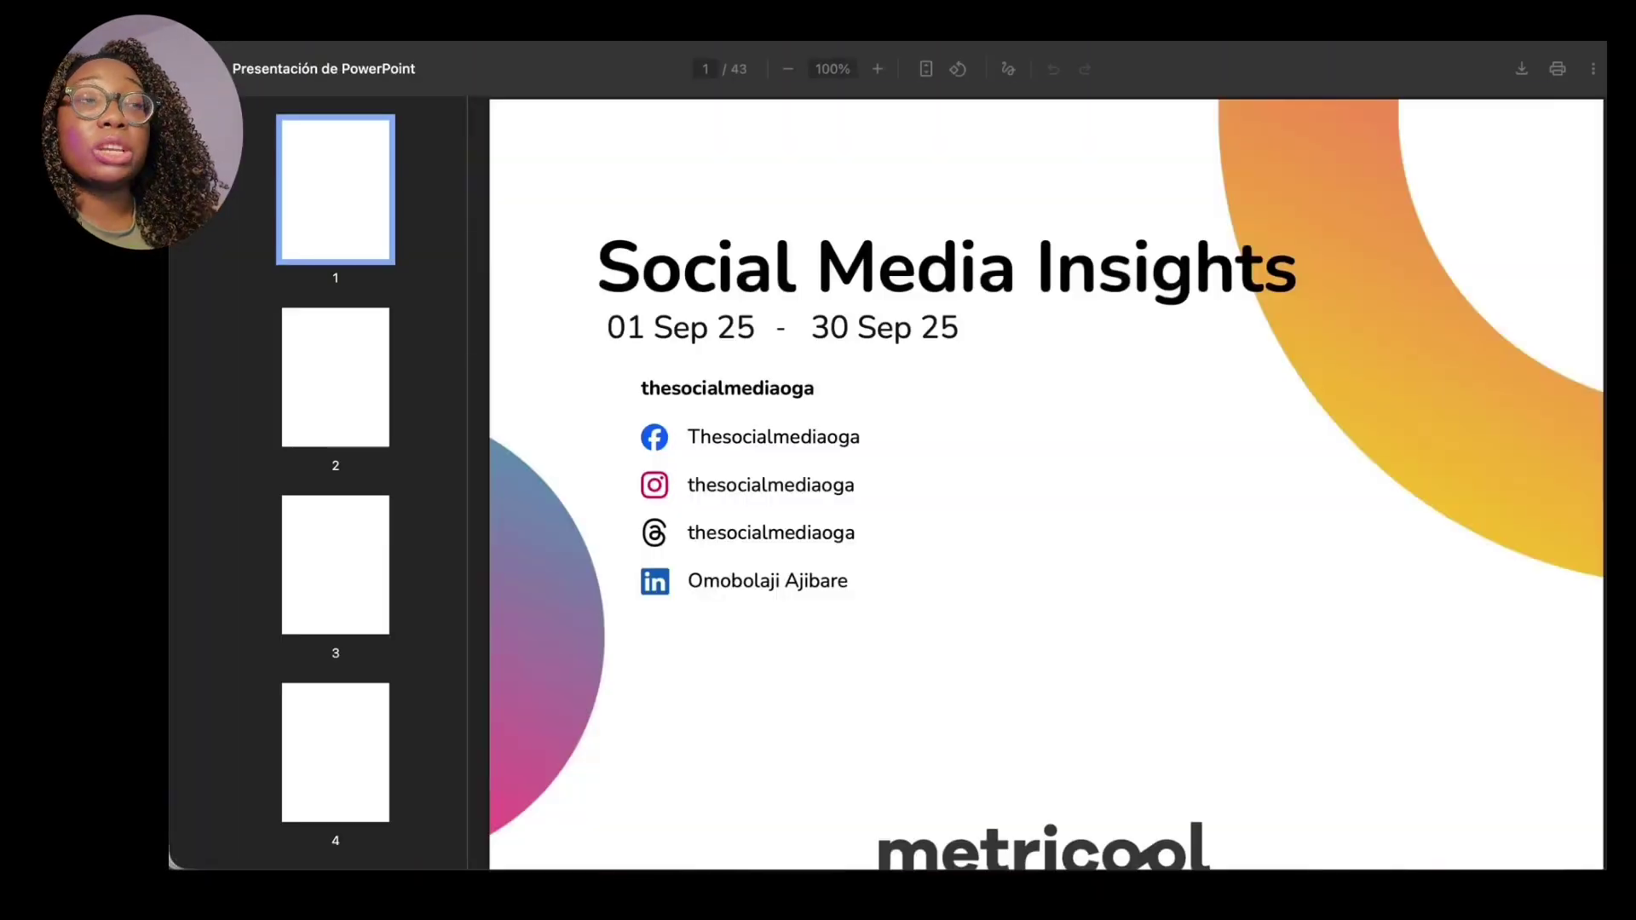
Scroll down through the pages of the 43-page Sep 1–30 Social Media Insights PDF.
{"action": "scroll", "coordinate": [1036, 188], "scroll_direction": "down", "scroll_amount": 20}
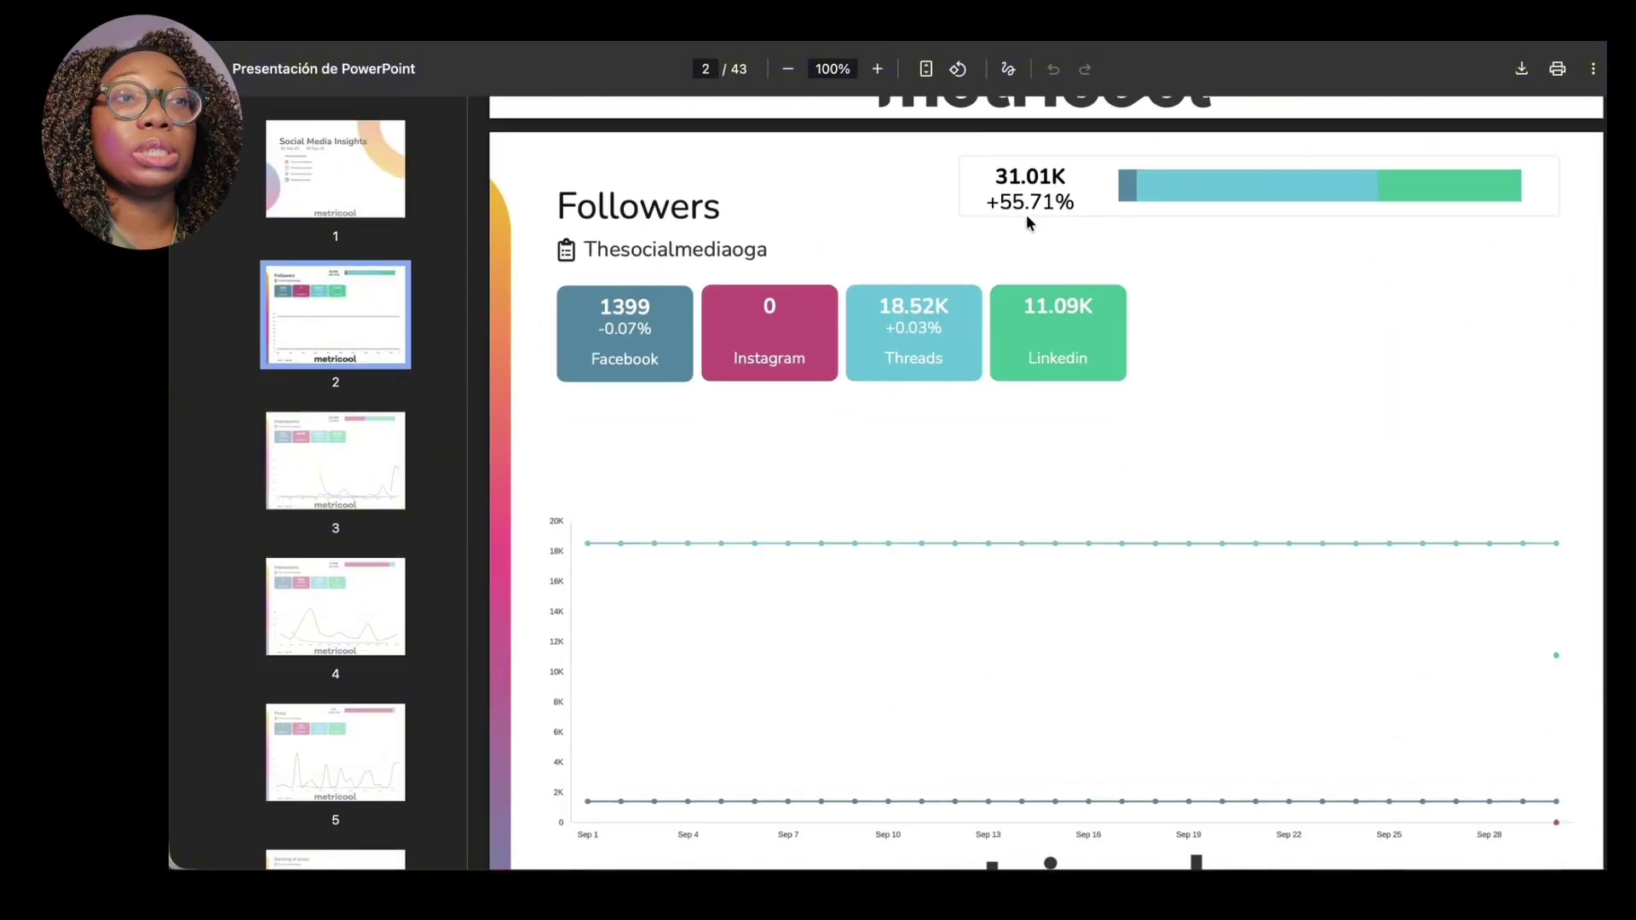
{"action": "scroll", "coordinate": [1031, 155], "scroll_direction": "down", "scroll_amount": 20}
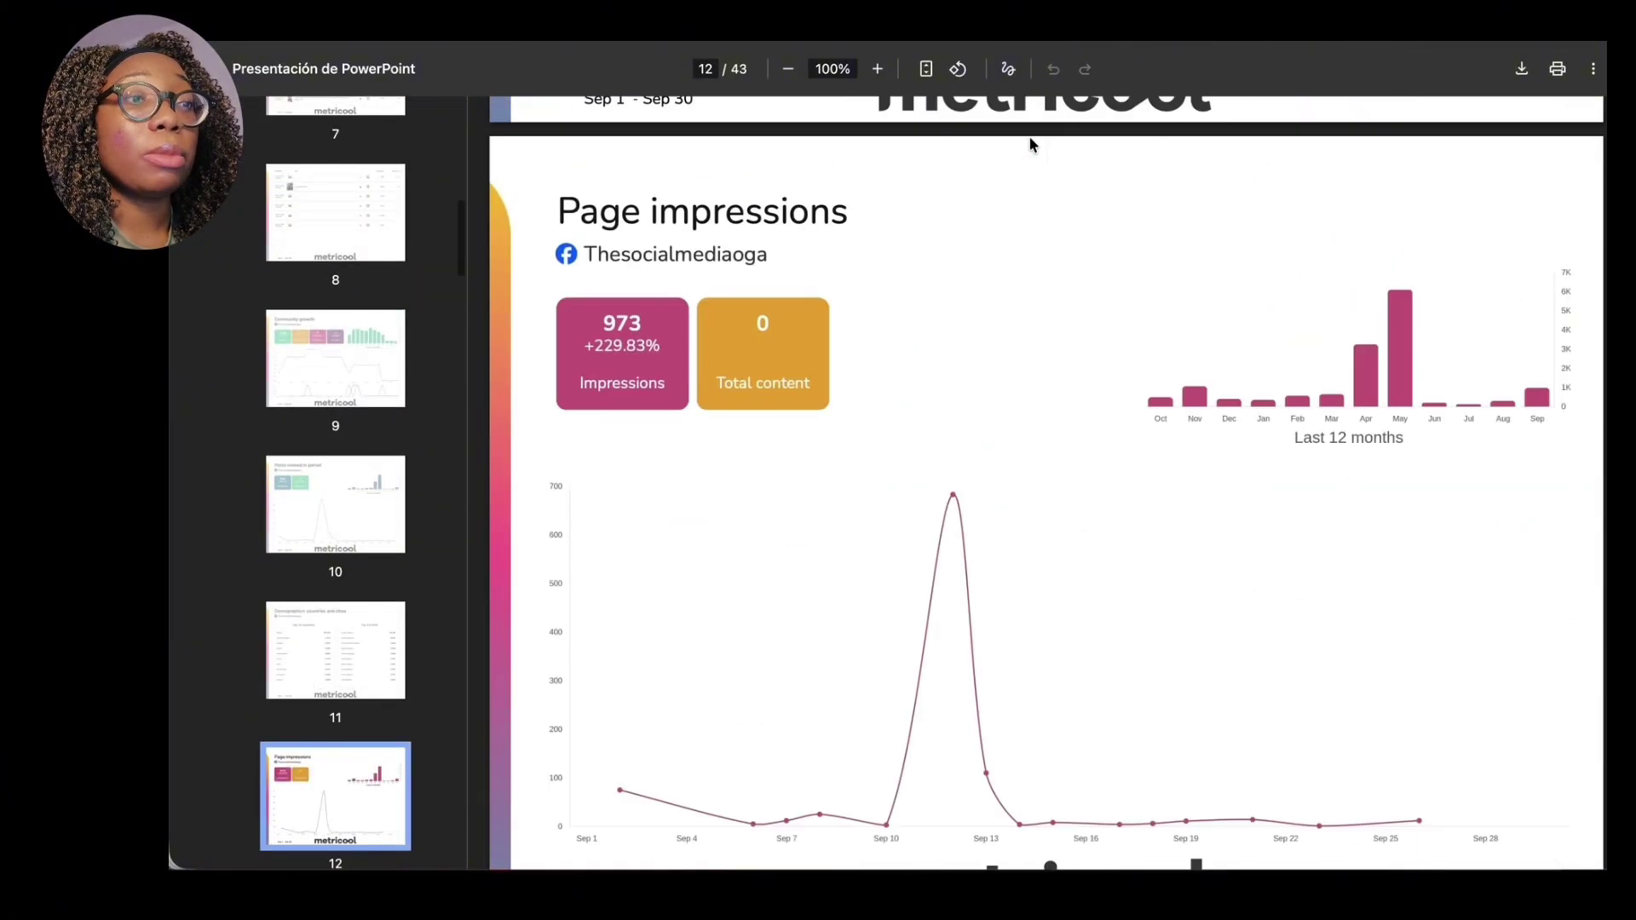
{"action": "scroll", "coordinate": [1029, 138], "scroll_direction": "down", "scroll_amount": 15}
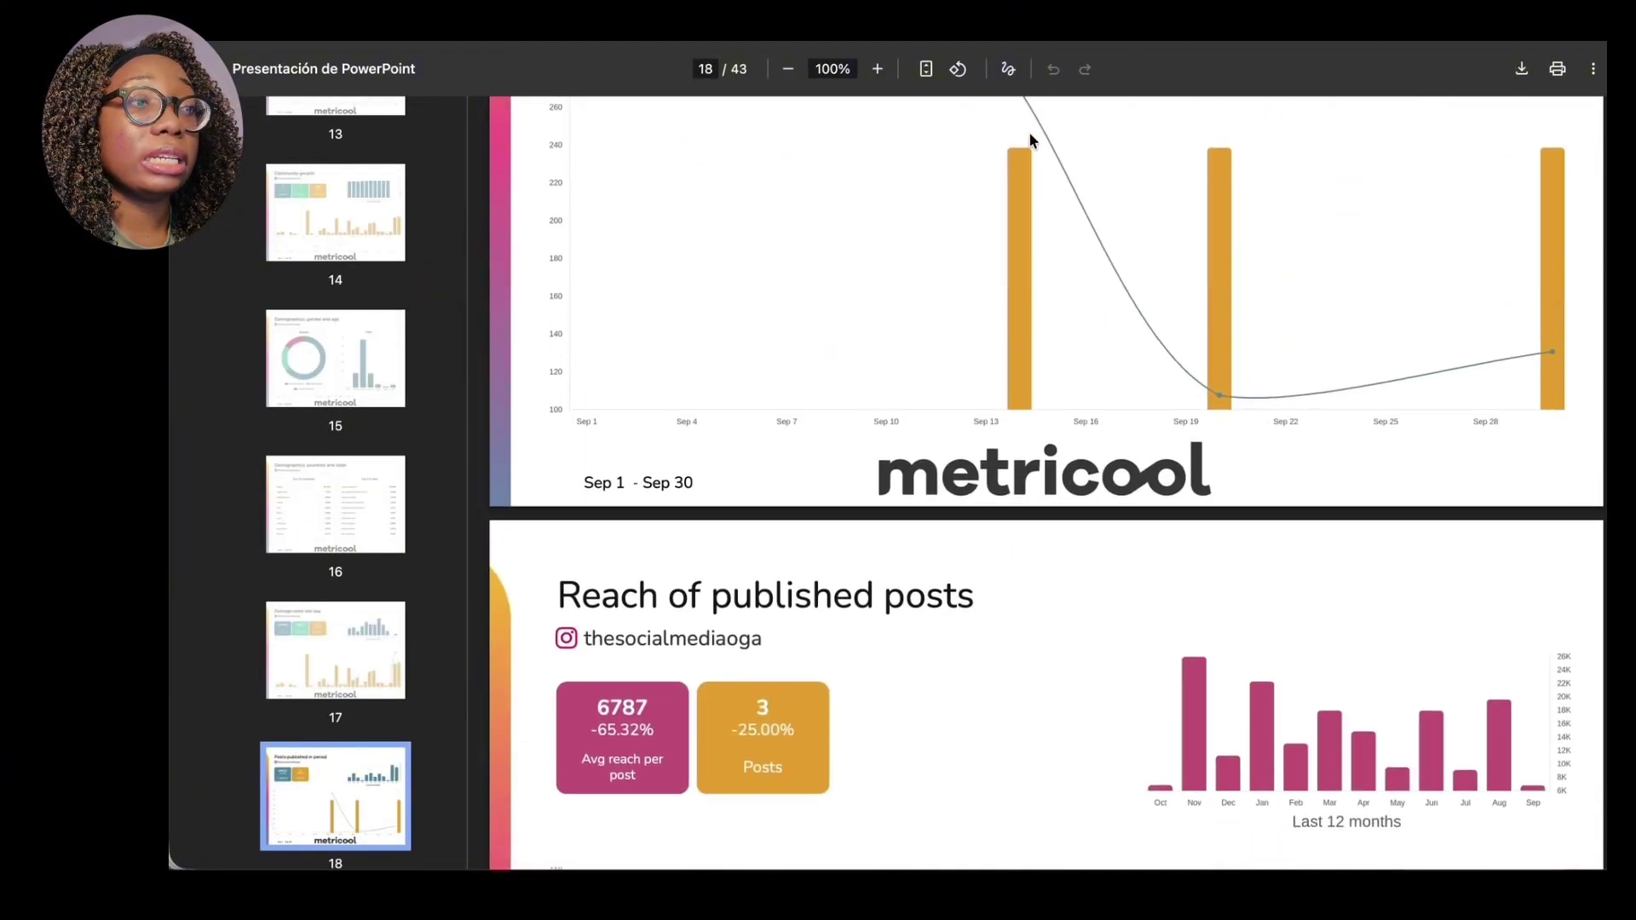
{"action": "scroll", "coordinate": [1030, 139], "scroll_direction": "down", "scroll_amount": 8}
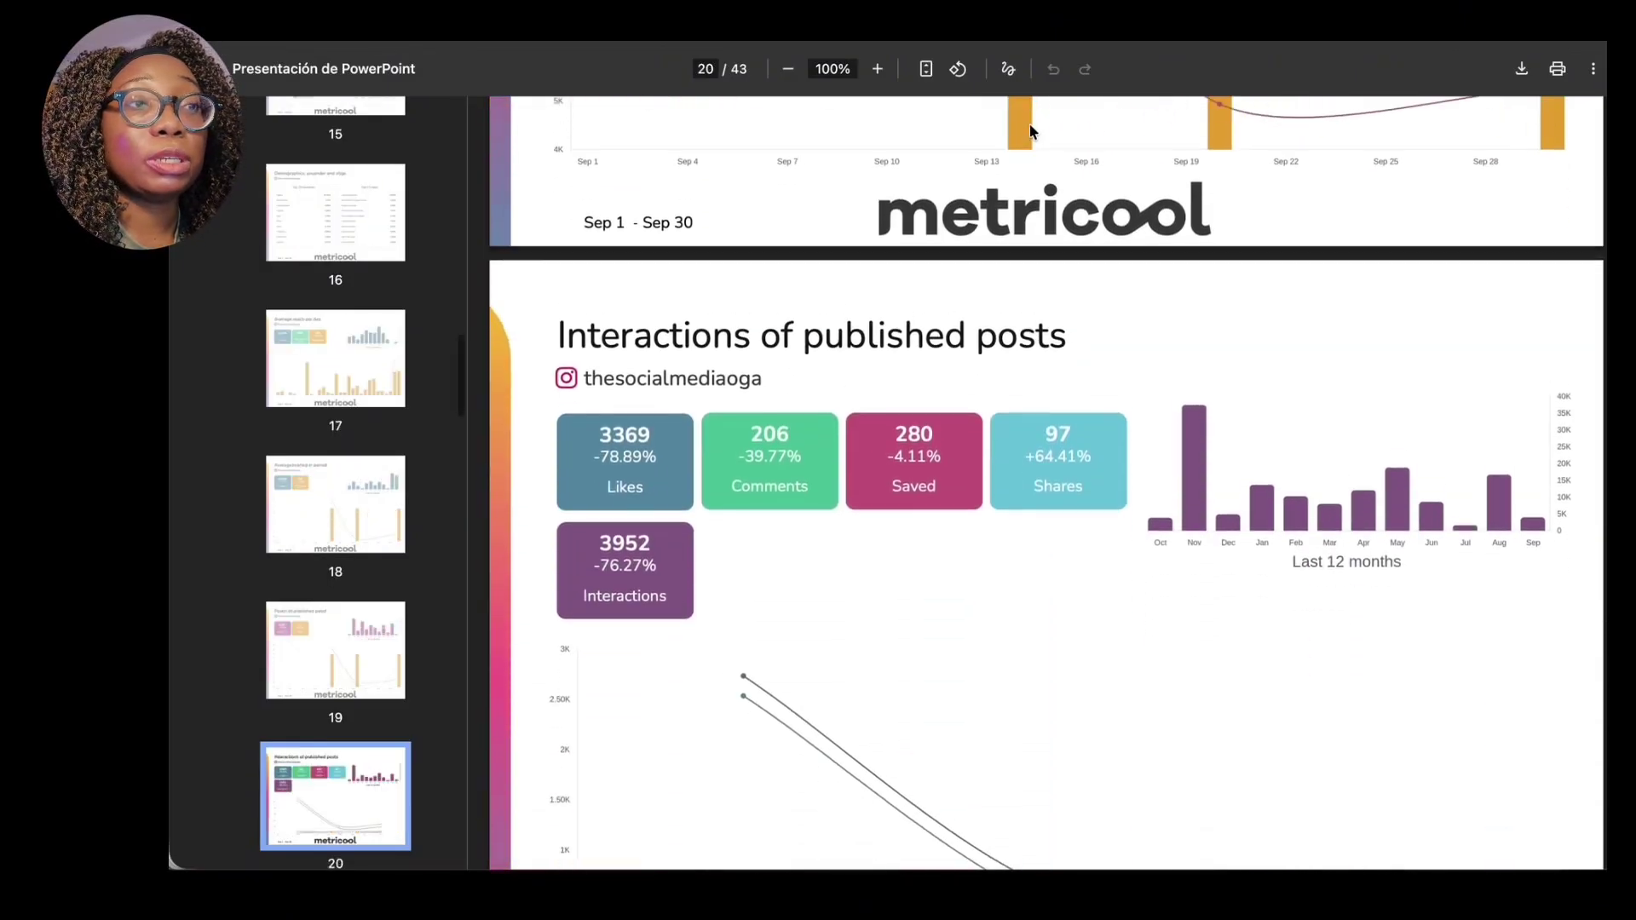
{"action": "scroll", "coordinate": [1009, 397], "scroll_direction": "down", "scroll_amount": 4}
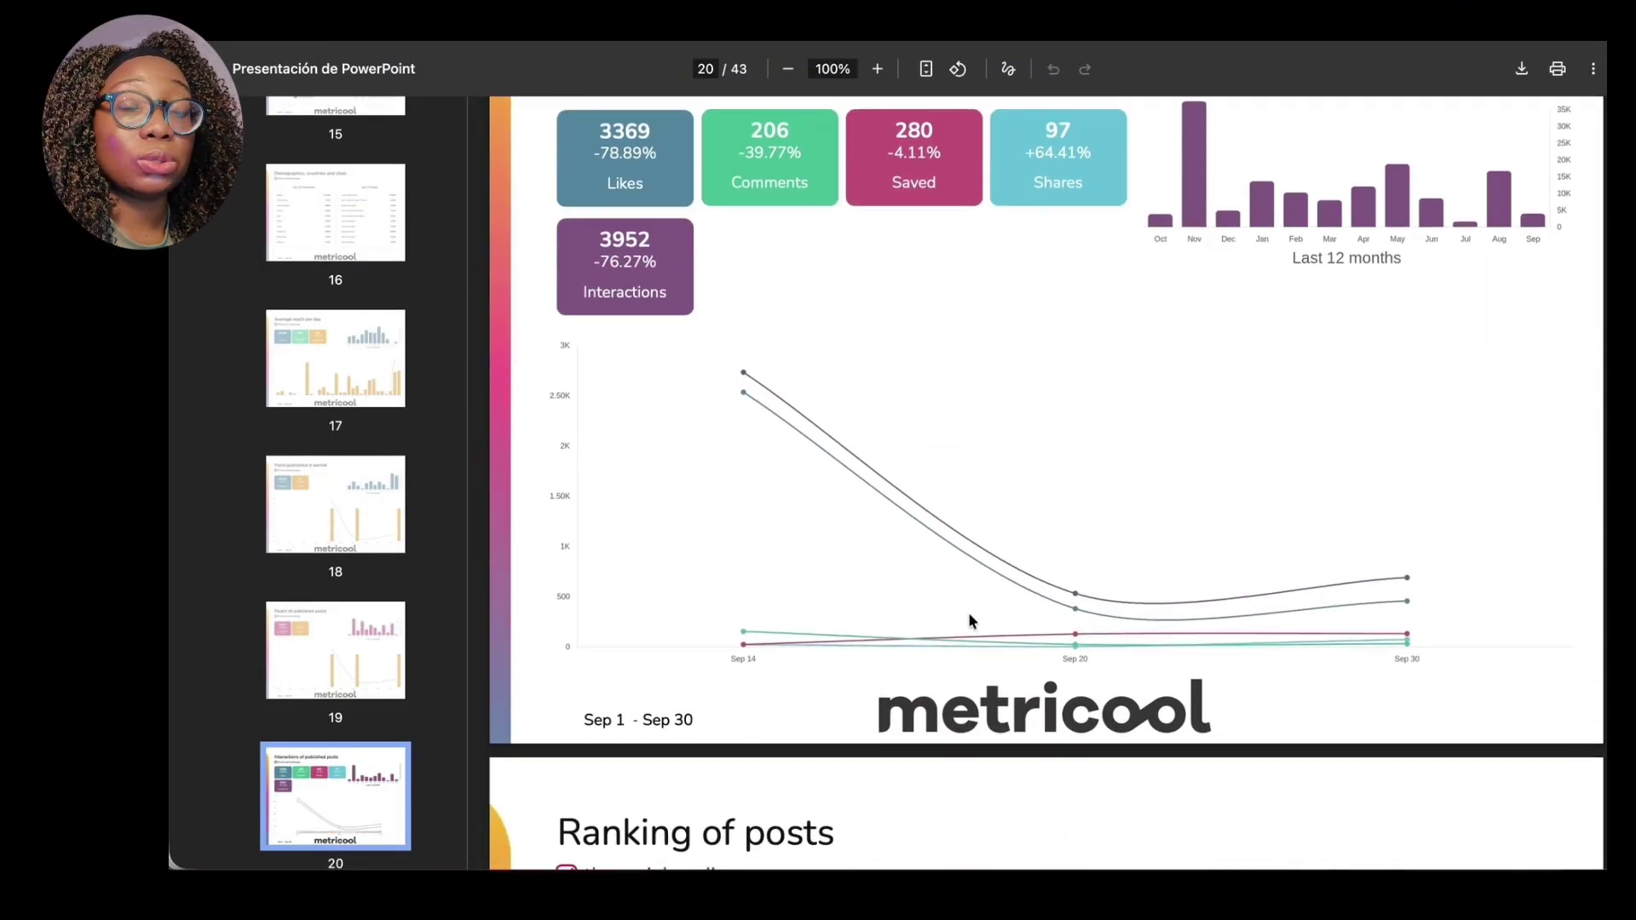
{"action": "scroll", "coordinate": [986, 563], "scroll_direction": "down", "scroll_amount": 10}
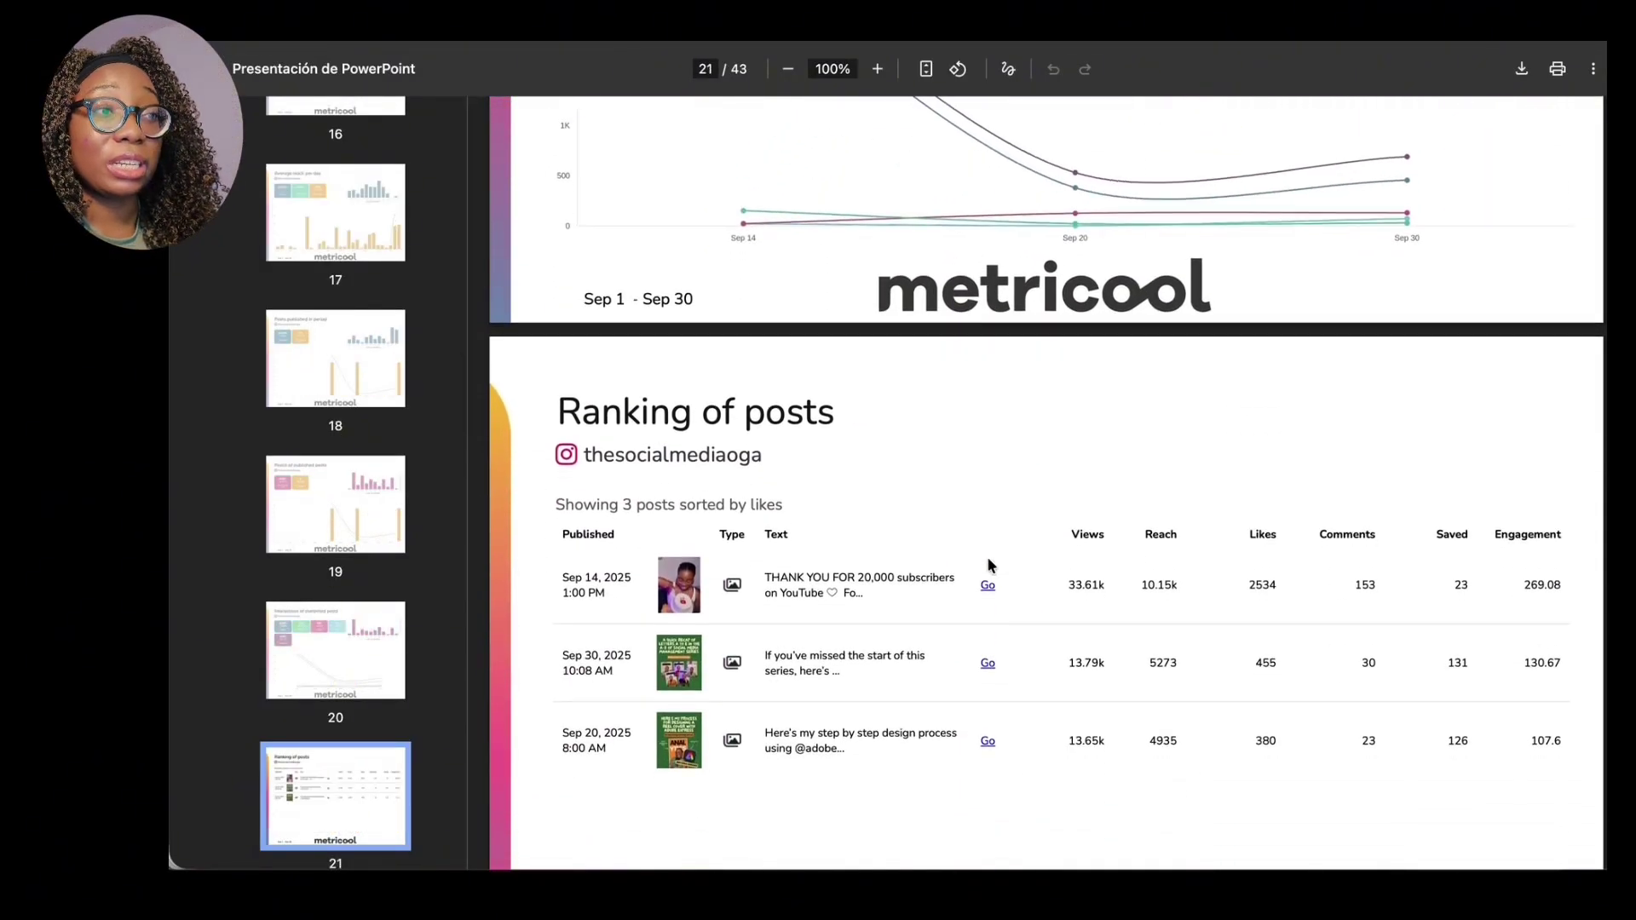
{"action": "scroll", "coordinate": [990, 565], "scroll_direction": "down", "scroll_amount": 3}
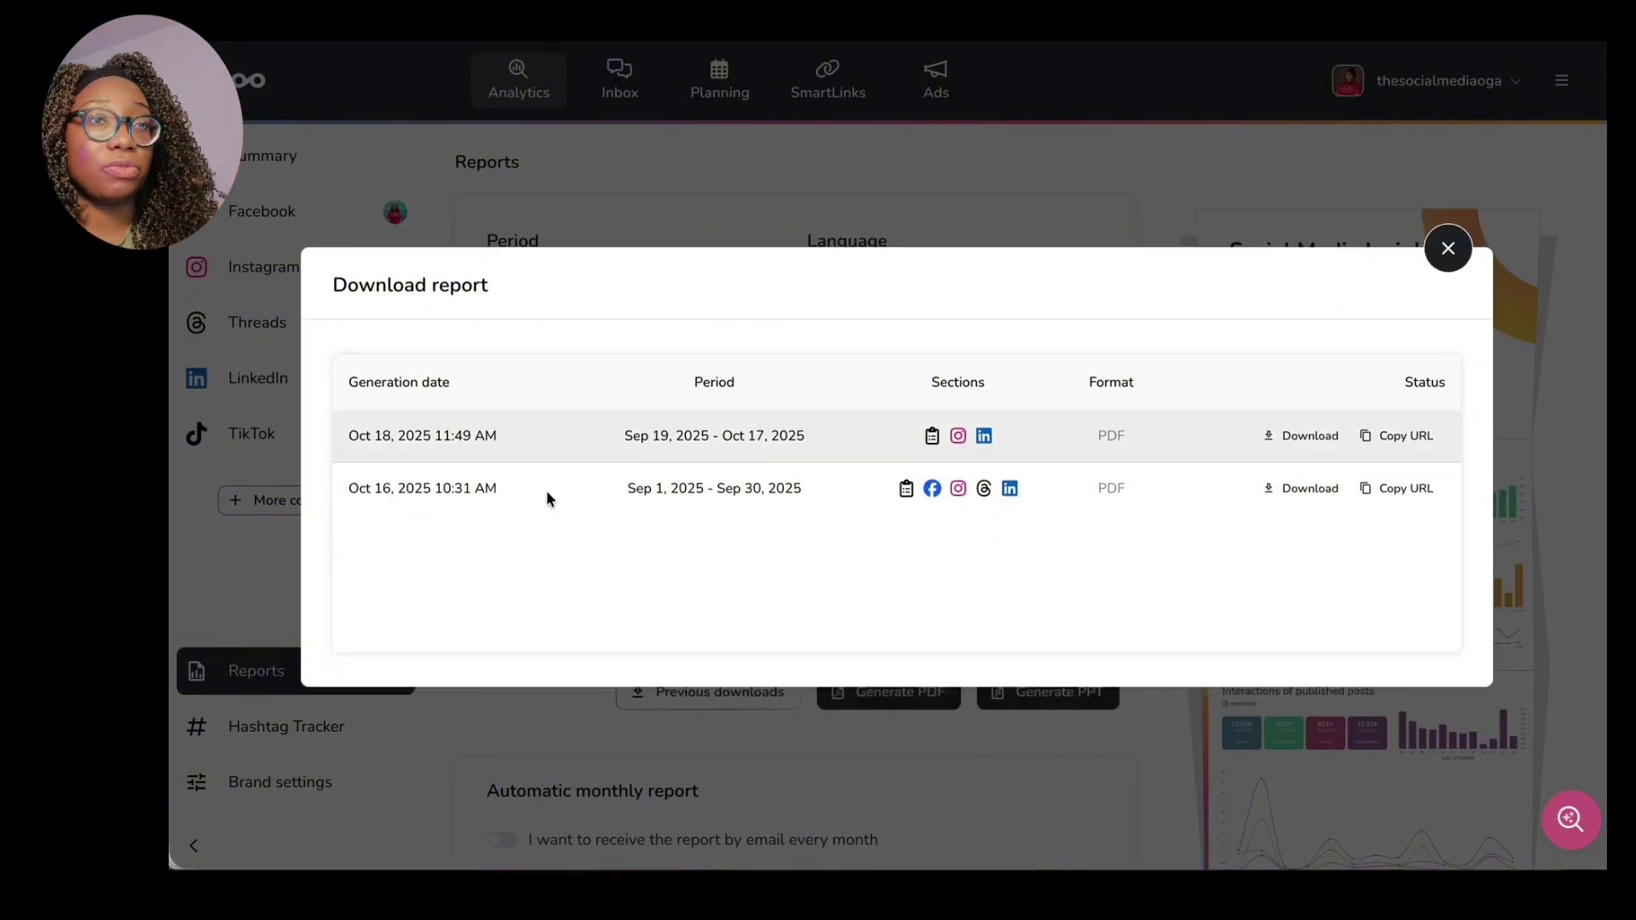
Copy the URL of the finished Sep 19 – Oct 17, 2025 report.
{"action": "left_click", "coordinate": [1369, 439]}
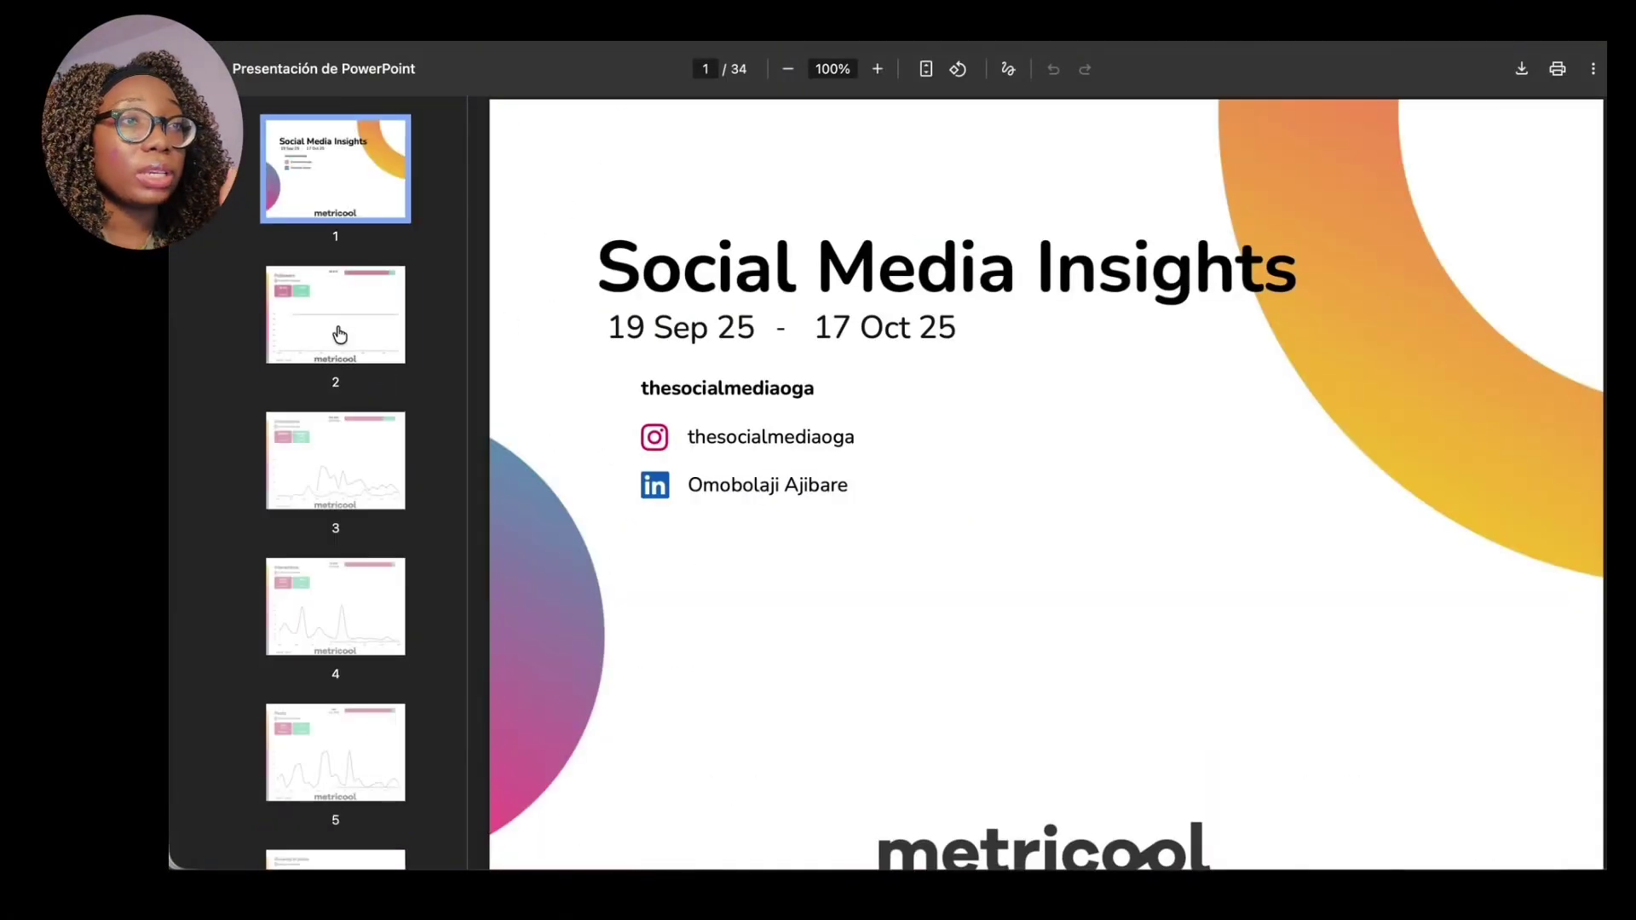
View the new report's Followers, Impressions and Interactions pages.
{"action": "left_click", "coordinate": [336, 337]}
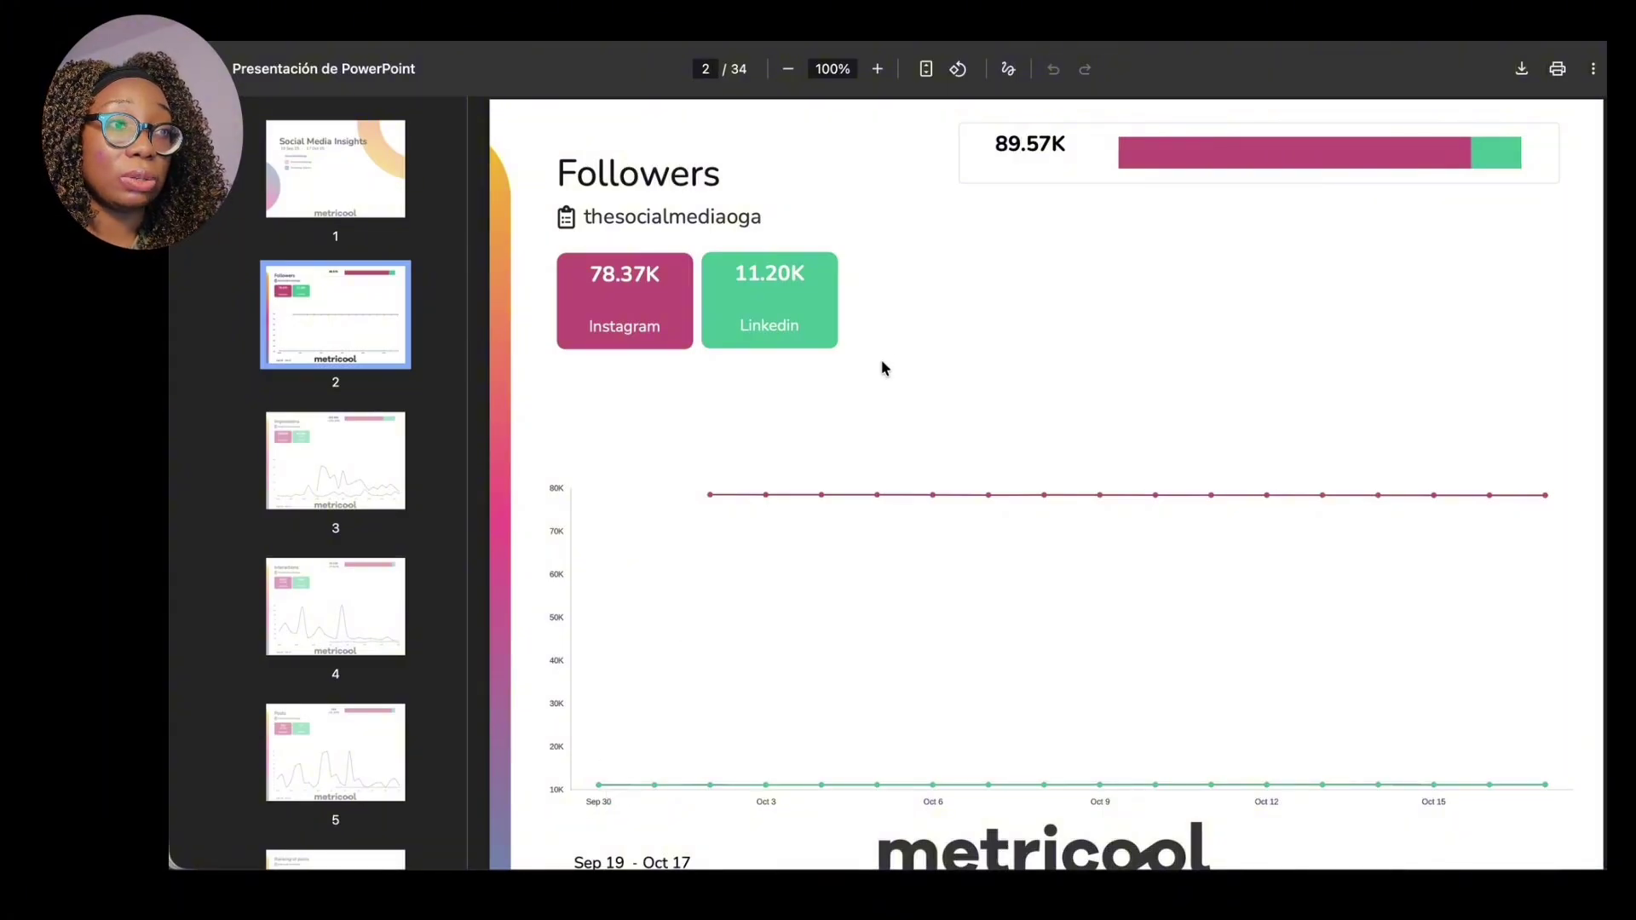
{"action": "left_click", "coordinate": [363, 482]}
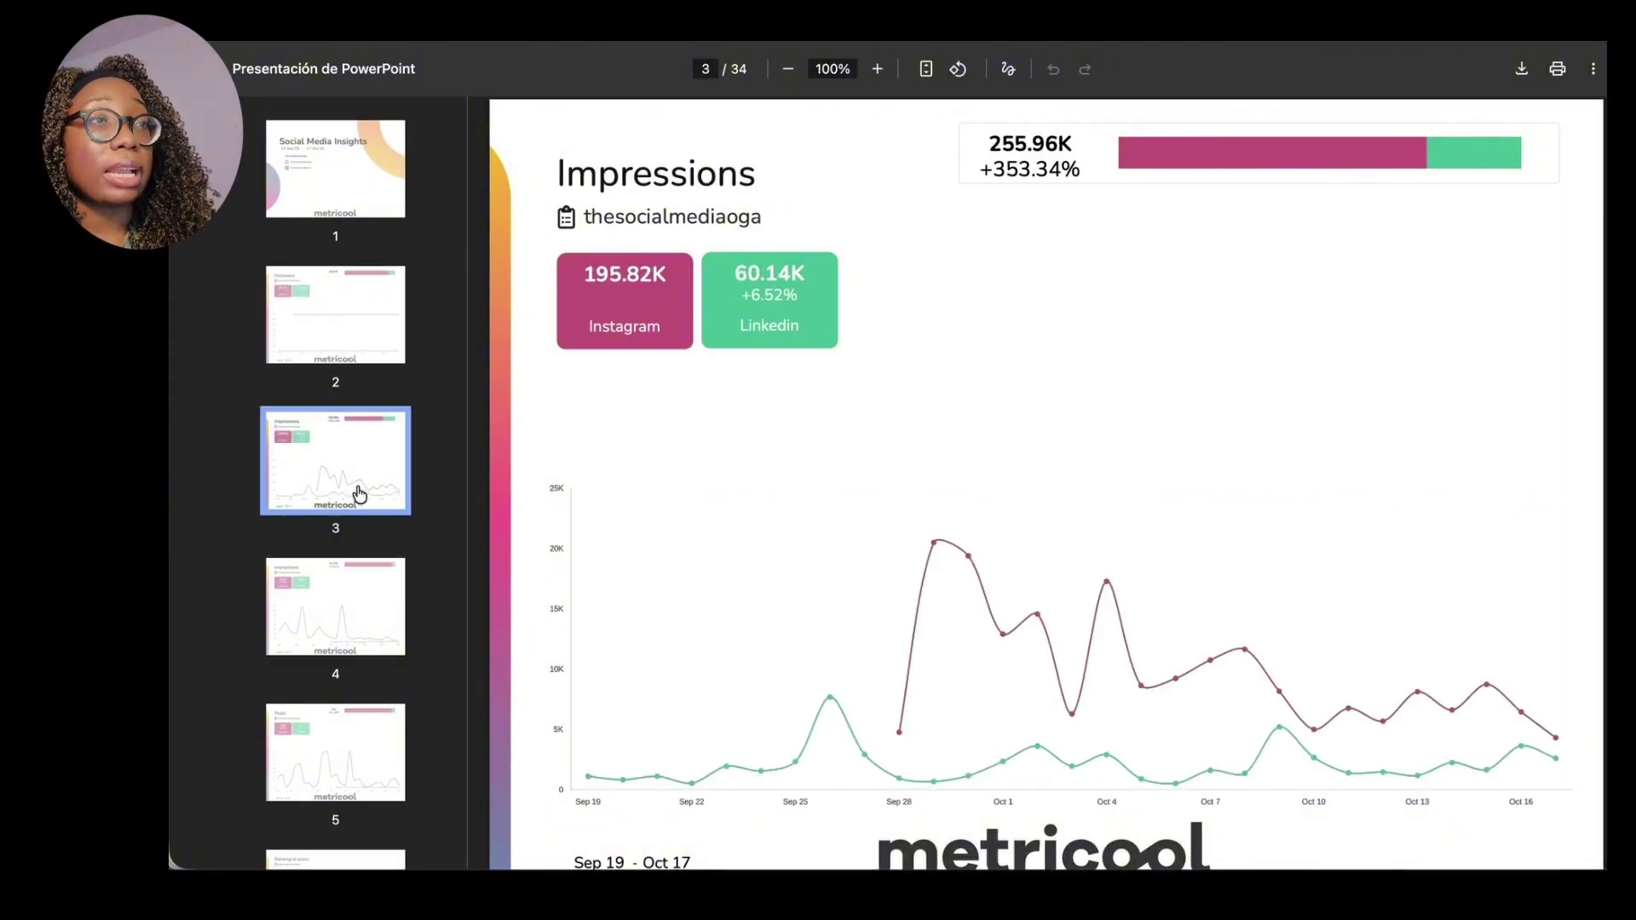
{"action": "scroll", "coordinate": [882, 518], "scroll_direction": "down", "scroll_amount": 1}
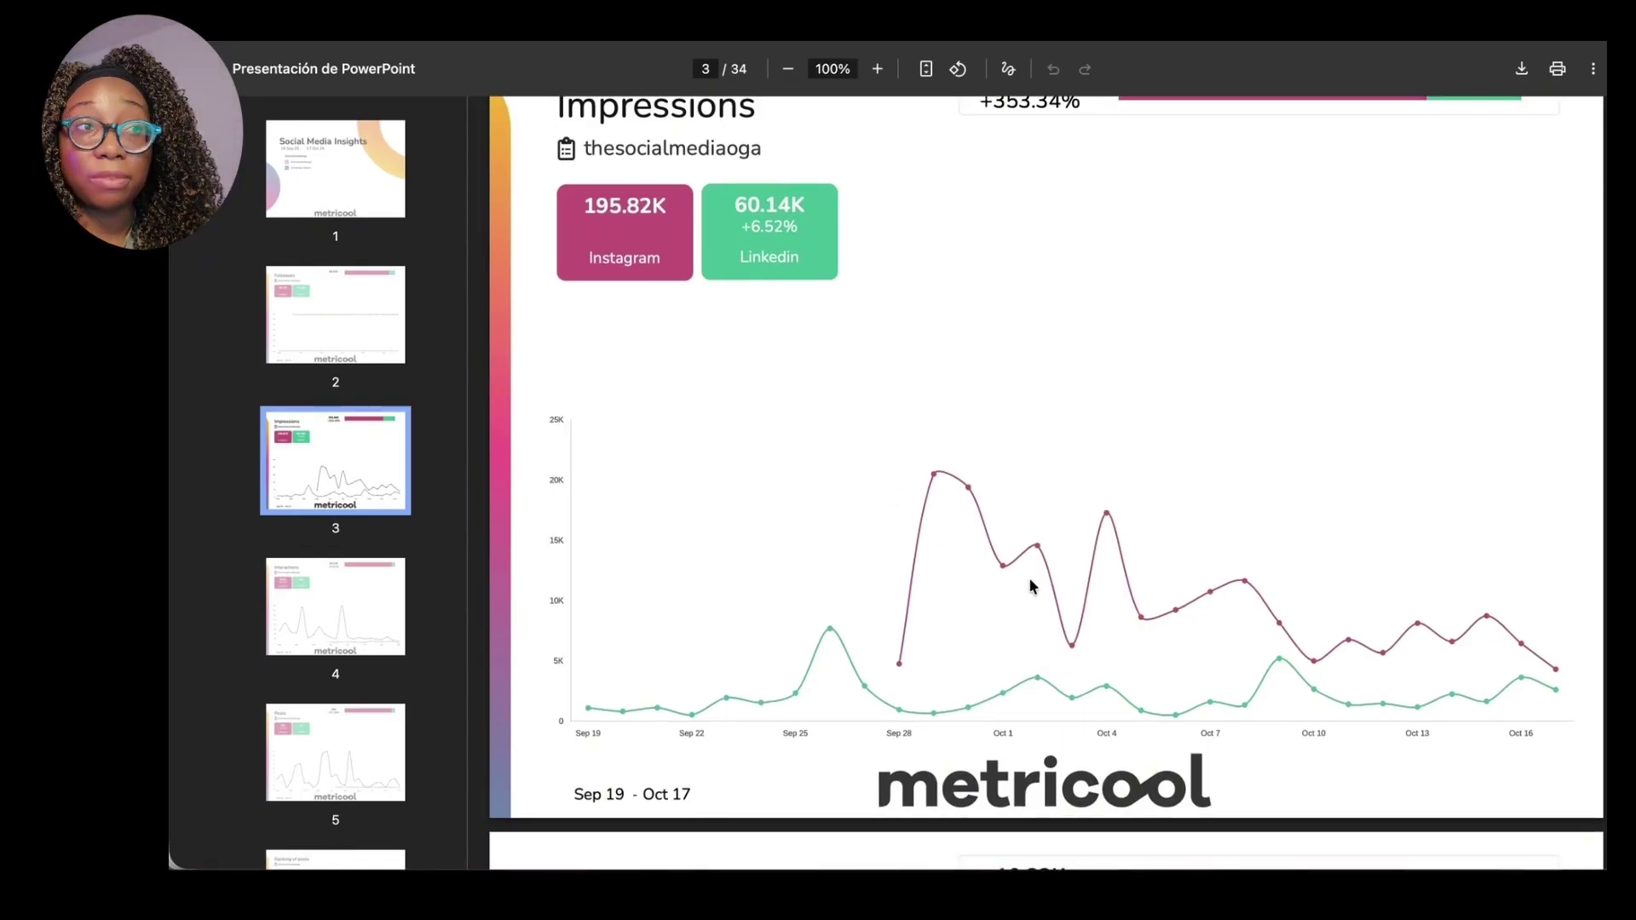
{"action": "left_click", "coordinate": [376, 628]}
{"action": "scroll", "coordinate": [854, 595], "scroll_direction": "down", "scroll_amount": 1}
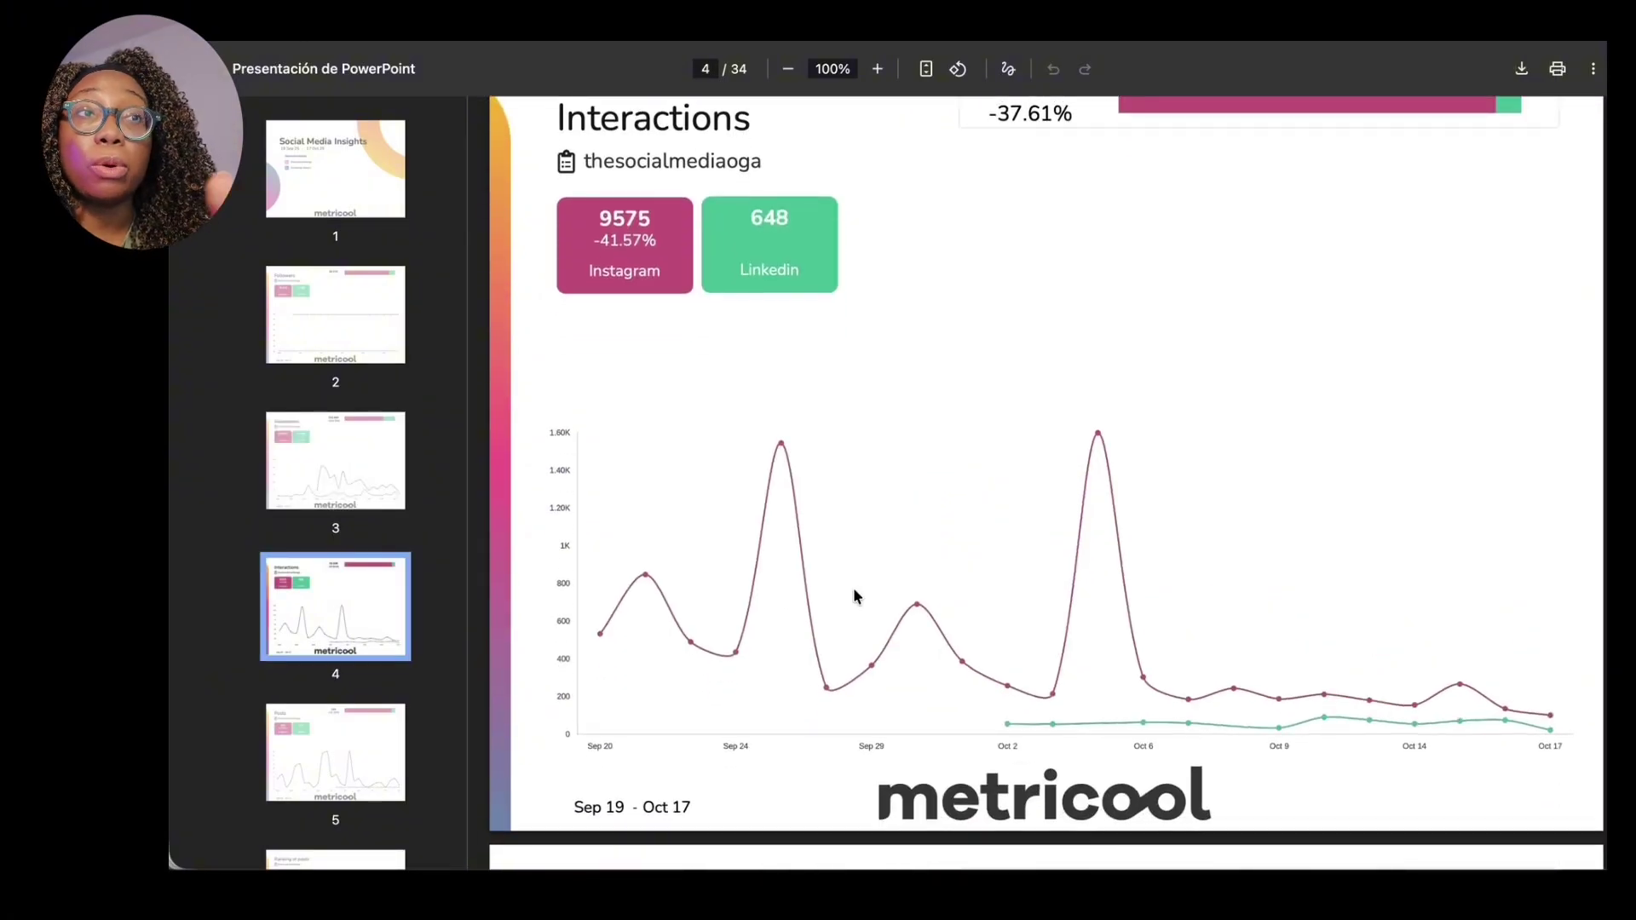
Continue to the Posts page and the Ranking of posts tables on pages 6 through 8.
{"action": "left_click", "coordinate": [350, 747]}
{"action": "scroll", "coordinate": [716, 580], "scroll_direction": "down", "scroll_amount": 1}
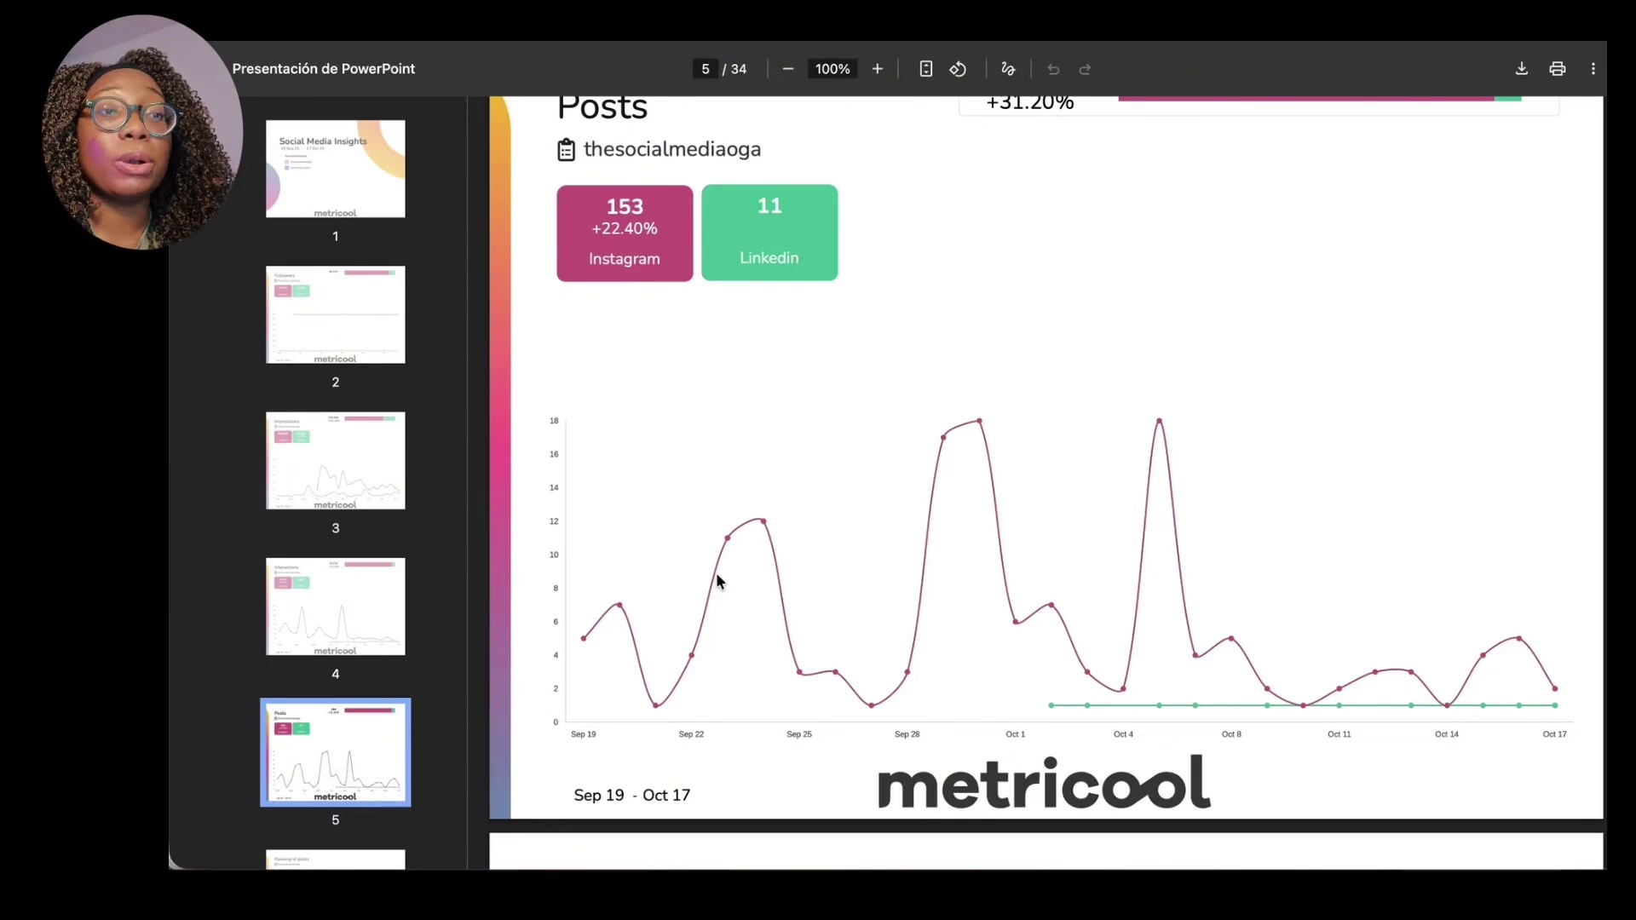
{"action": "scroll", "coordinate": [366, 615], "scroll_direction": "down", "scroll_amount": 2}
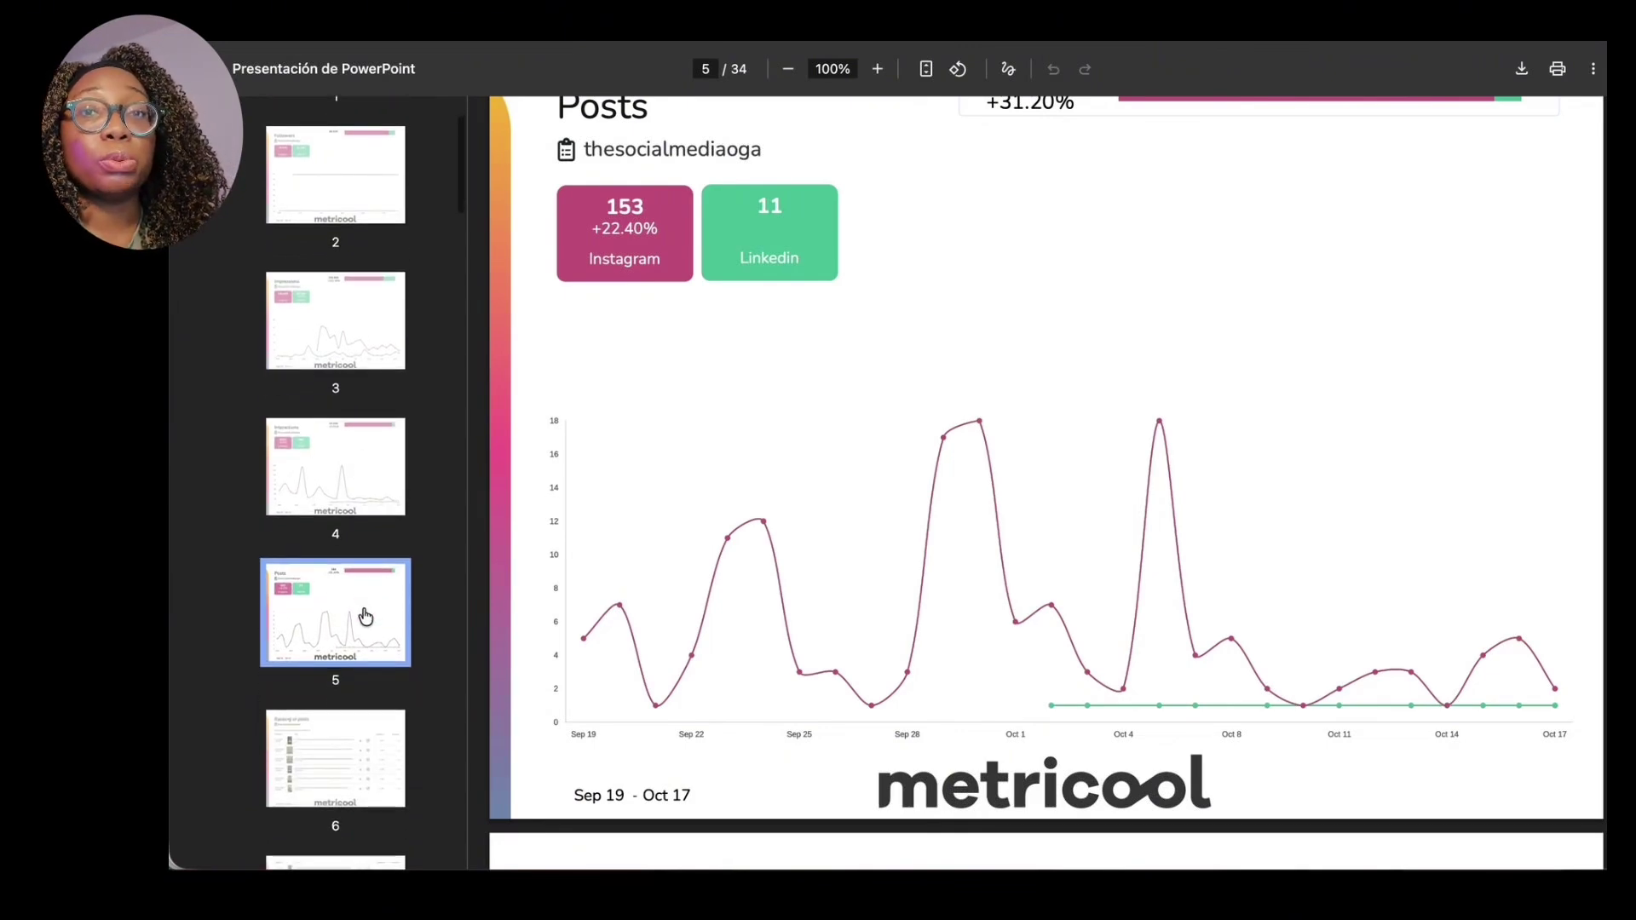
{"action": "left_click", "coordinate": [336, 737]}
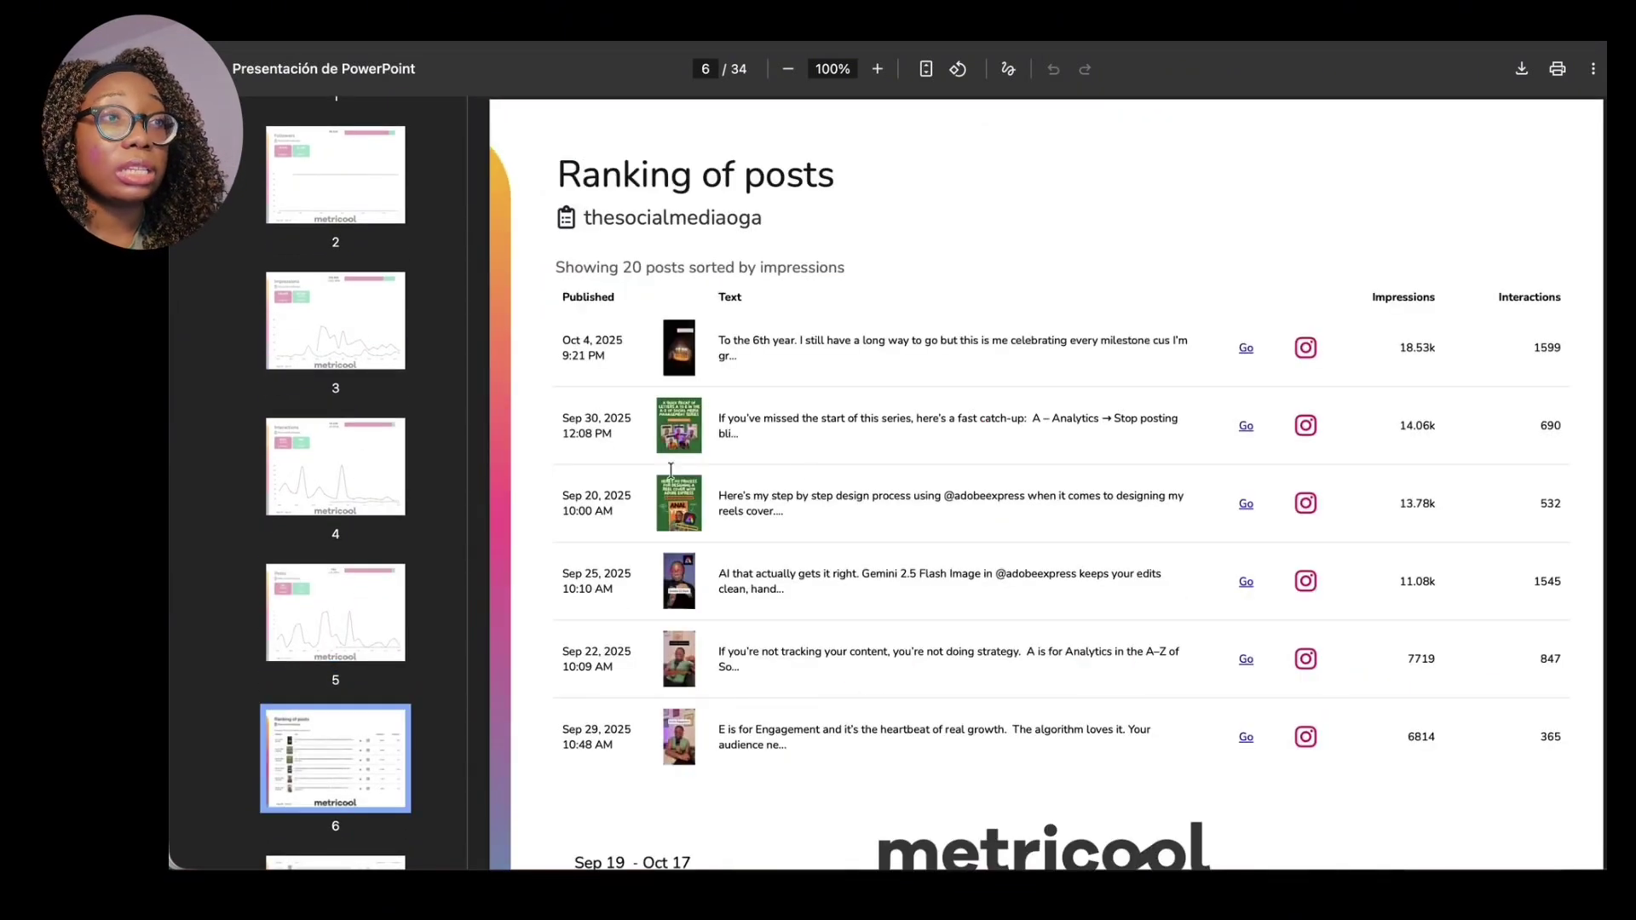
{"action": "scroll", "coordinate": [802, 488], "scroll_direction": "down", "scroll_amount": 1}
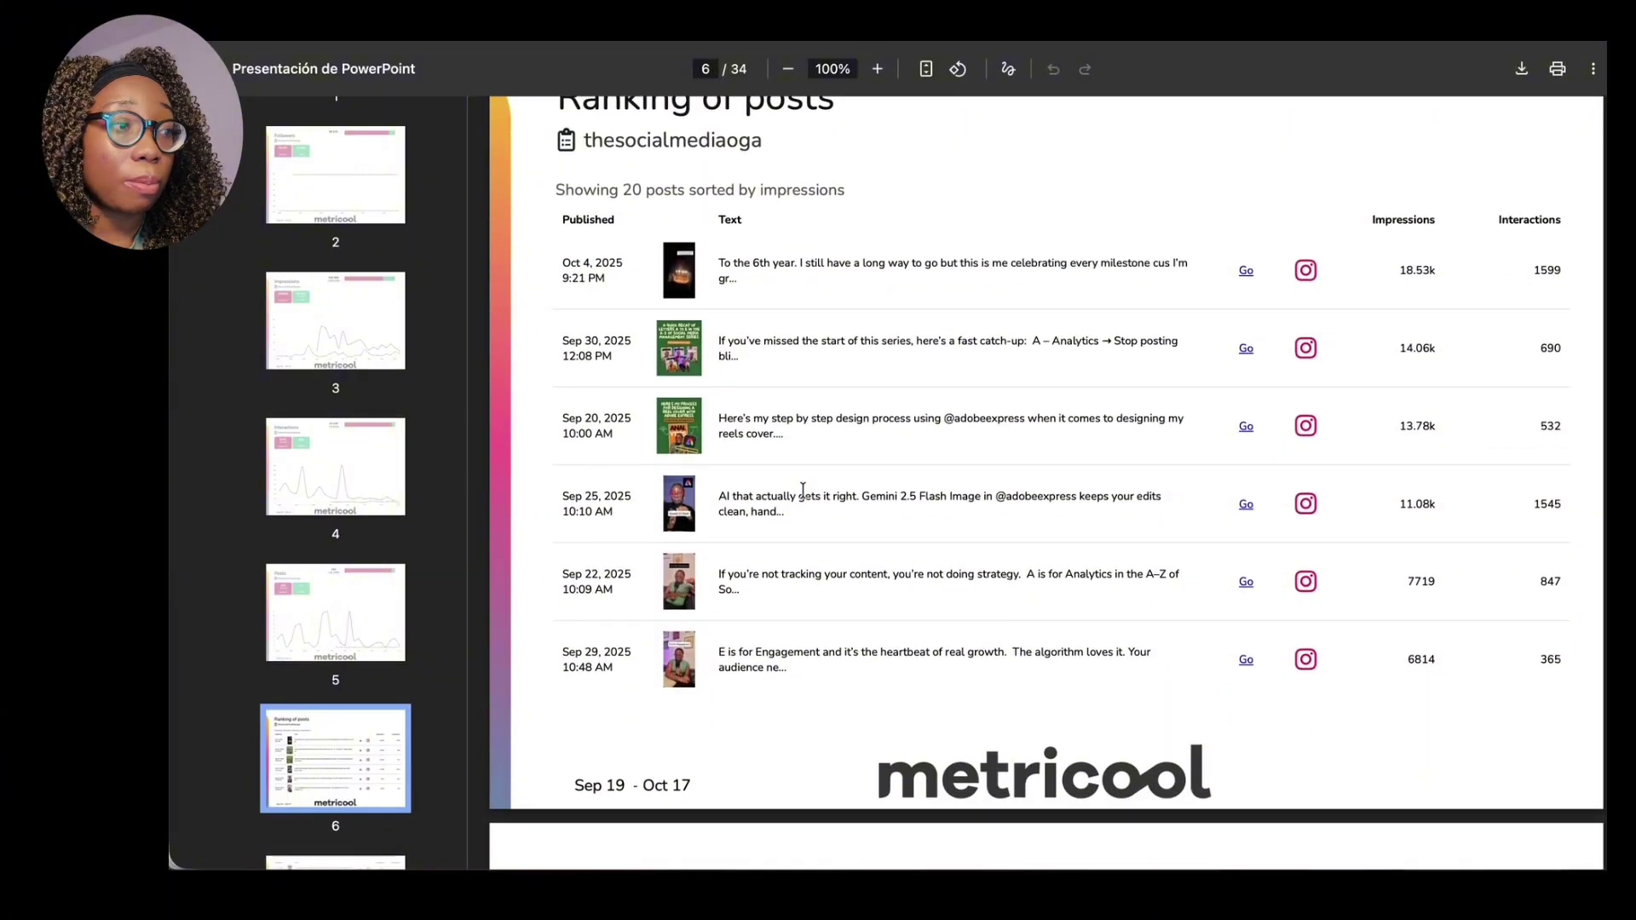
{"action": "scroll", "coordinate": [366, 665], "scroll_direction": "down", "scroll_amount": 3}
{"action": "left_click", "coordinate": [367, 664]}
{"action": "scroll", "coordinate": [358, 631], "scroll_direction": "down", "scroll_amount": 2}
{"action": "left_click", "coordinate": [360, 667]}
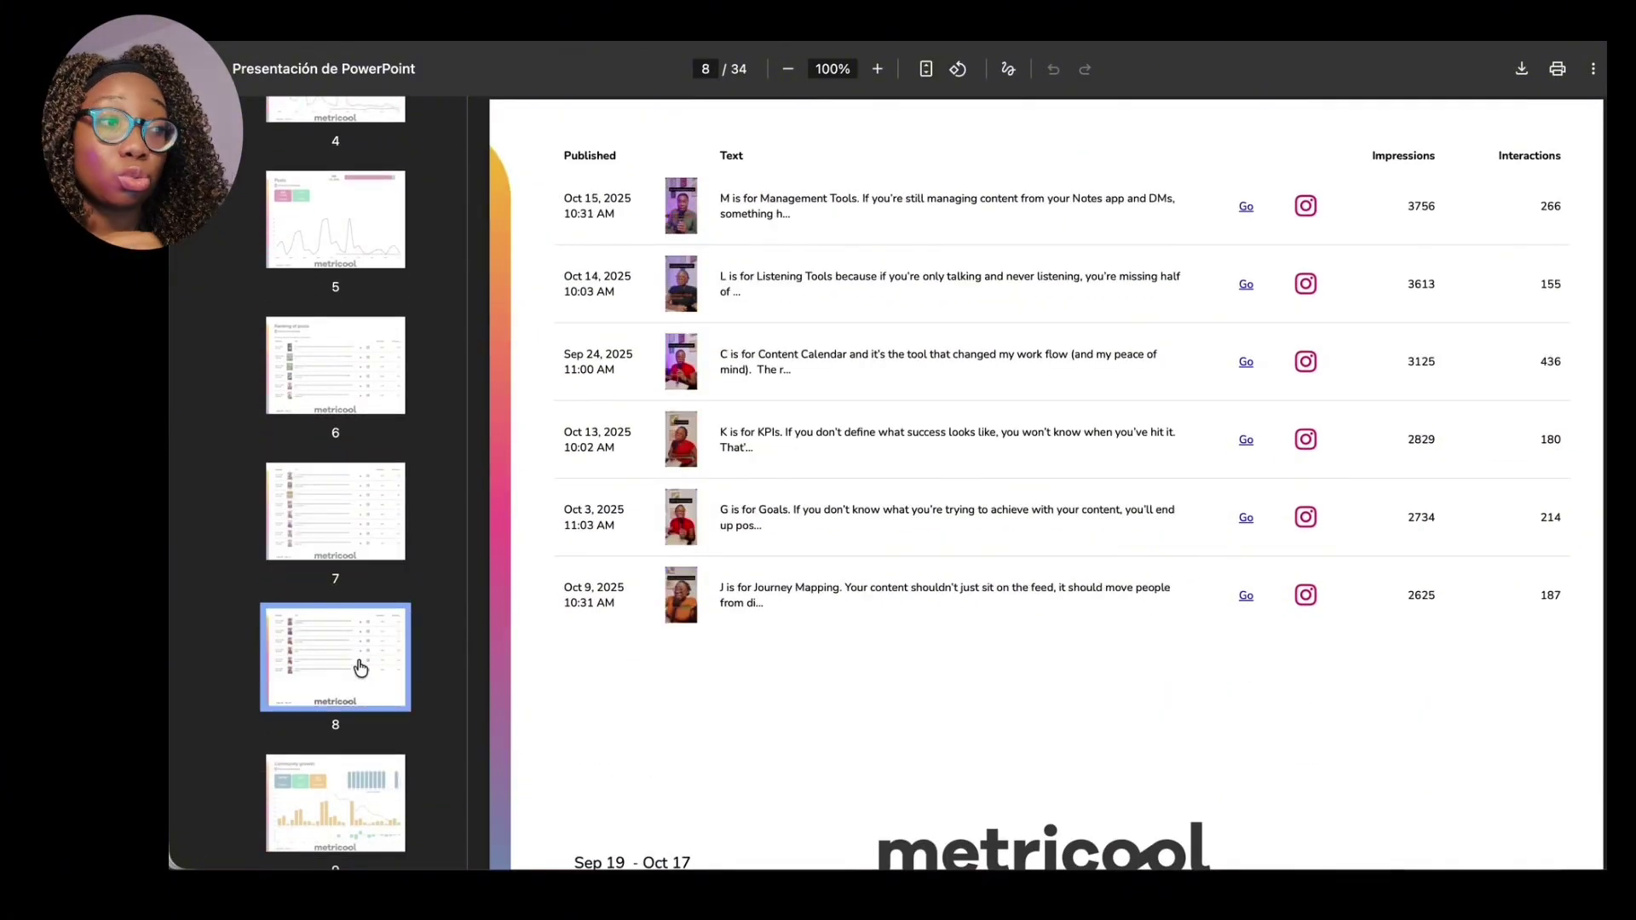
{"action": "scroll", "coordinate": [361, 667], "scroll_direction": "down", "scroll_amount": 1}
View Community growth and Average reach per day, then scroll down to the page 13 interactions chart.
{"action": "left_click", "coordinate": [345, 707]}
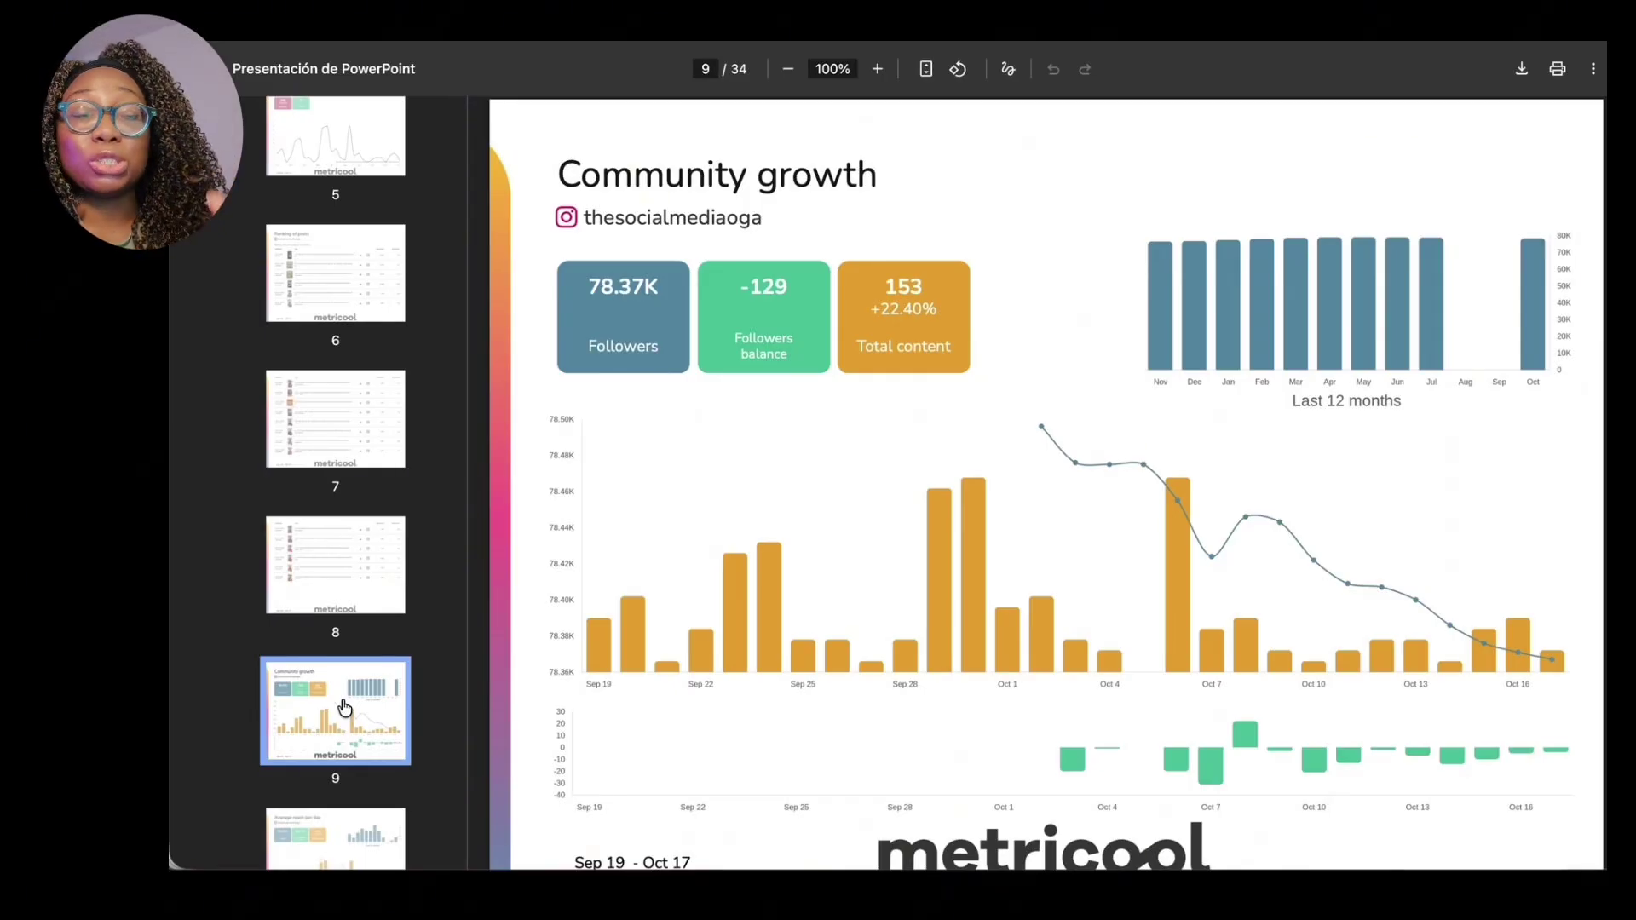
{"action": "scroll", "coordinate": [344, 707], "scroll_direction": "down", "scroll_amount": 3}
{"action": "left_click", "coordinate": [341, 690]}
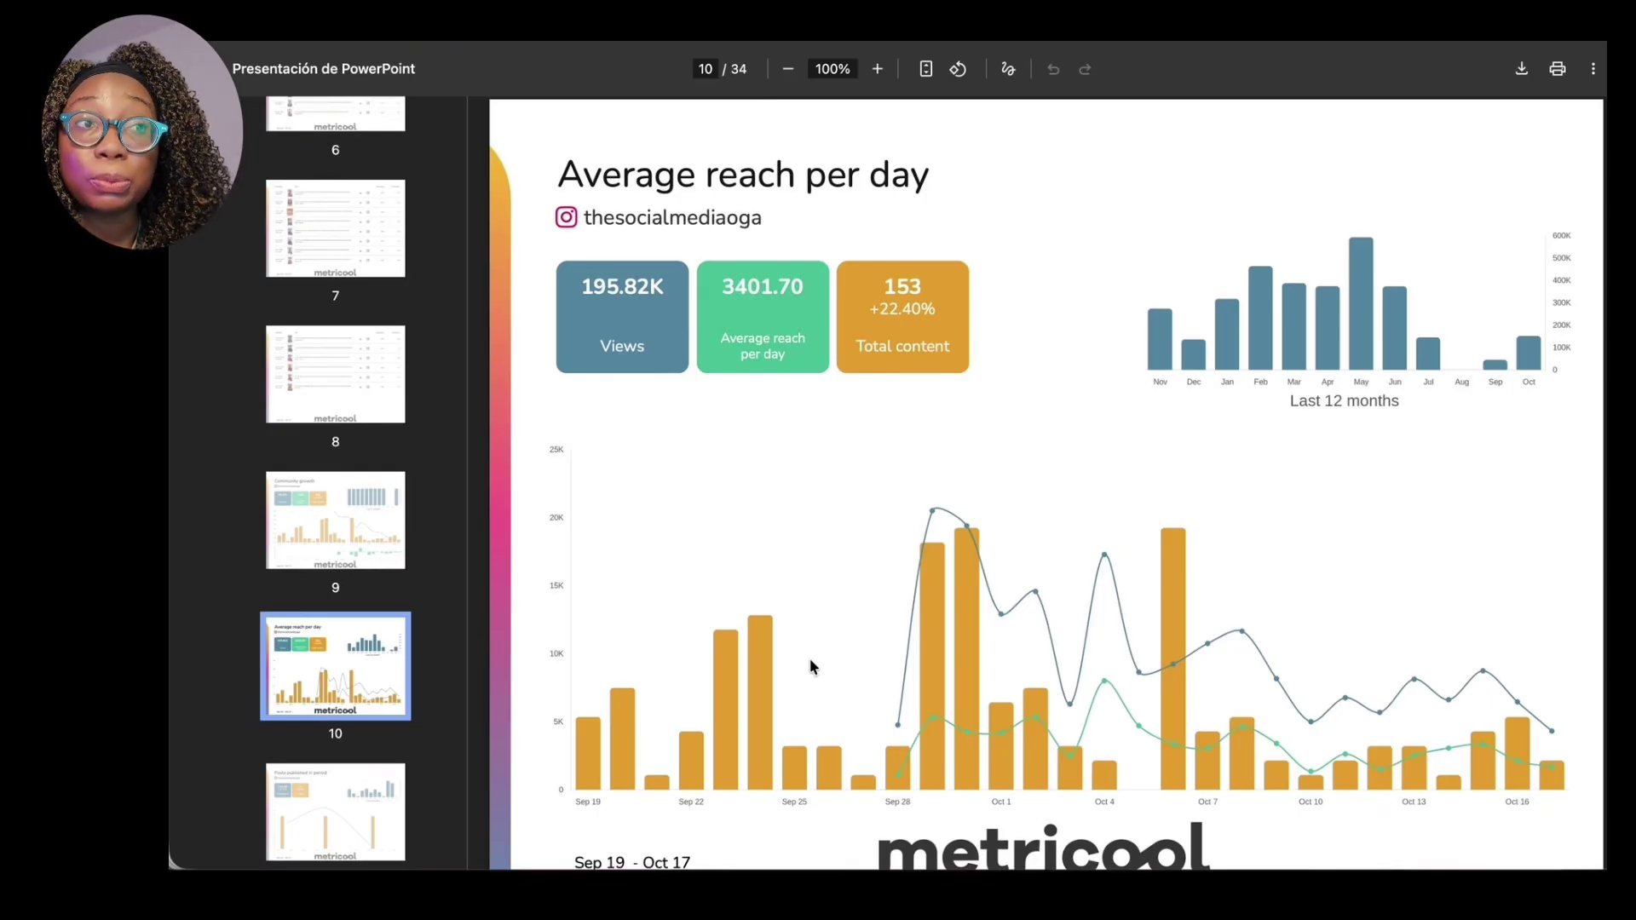
{"action": "scroll", "coordinate": [969, 479], "scroll_direction": "down", "scroll_amount": 8}
{"action": "scroll", "coordinate": [972, 486], "scroll_direction": "down", "scroll_amount": 1}
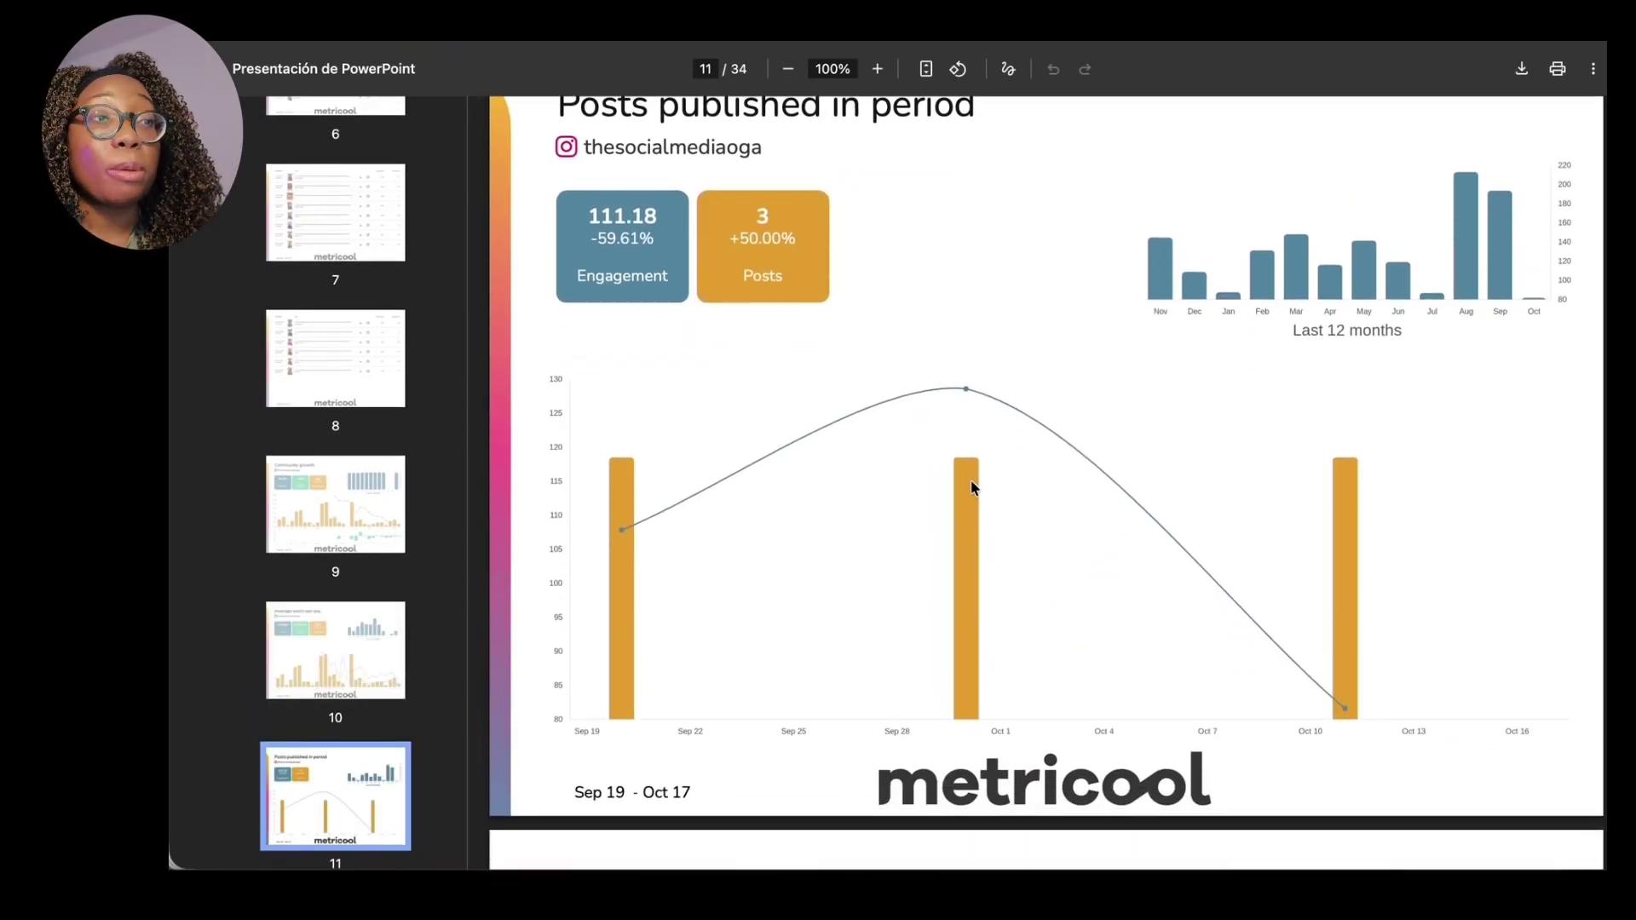
{"action": "scroll", "coordinate": [972, 452], "scroll_direction": "up", "scroll_amount": 1}
{"action": "scroll", "coordinate": [974, 409], "scroll_direction": "down", "scroll_amount": 18}
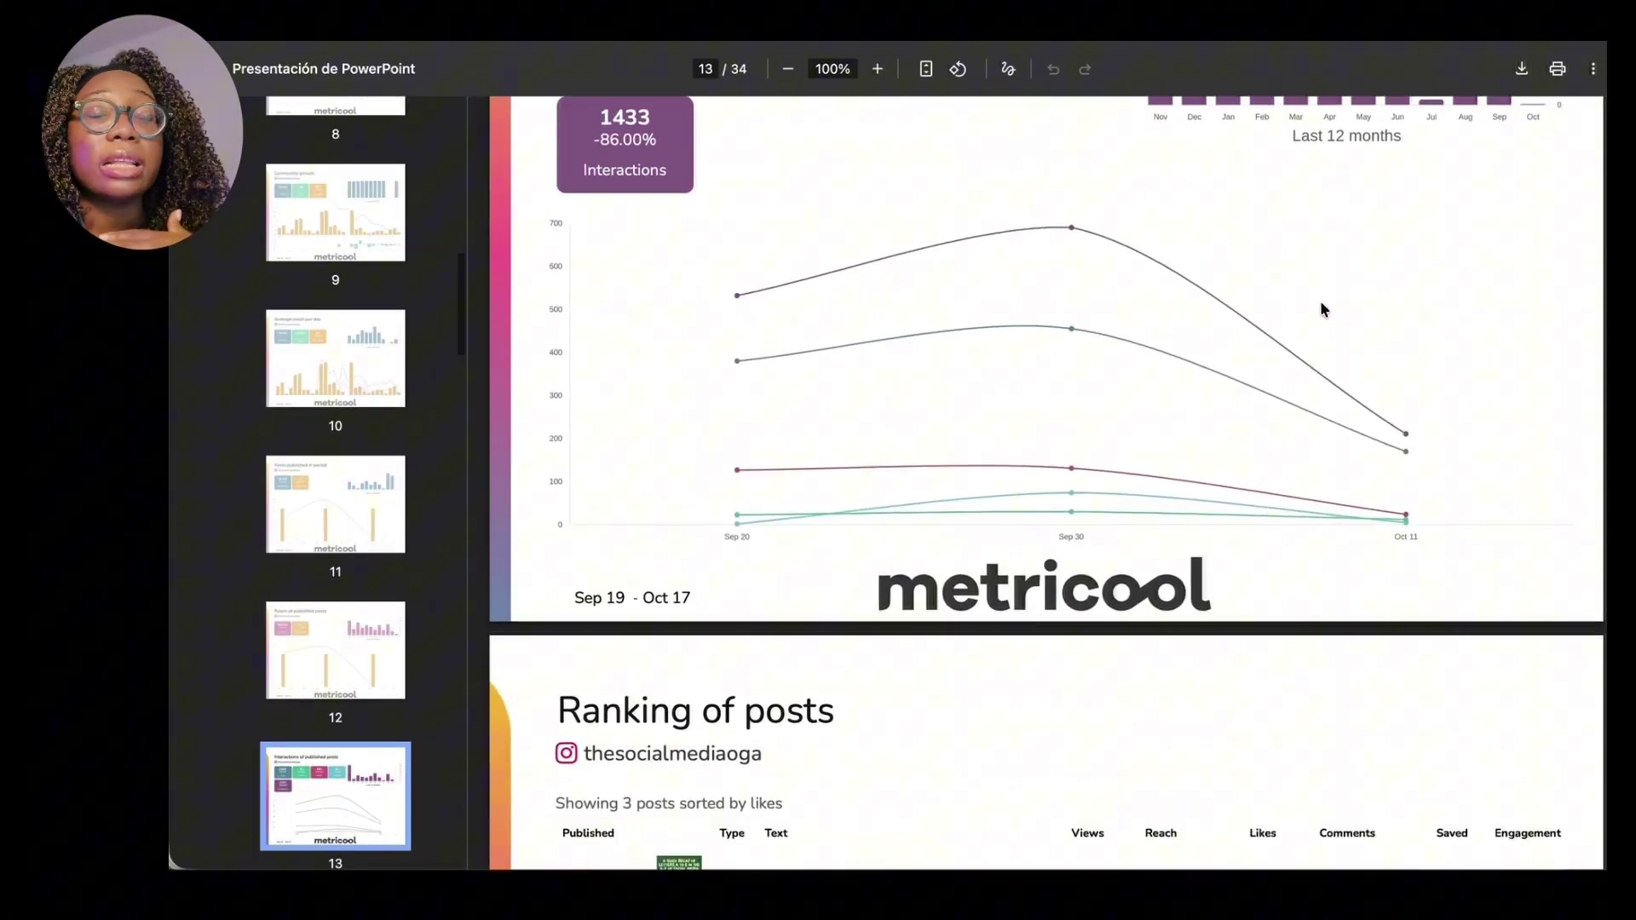